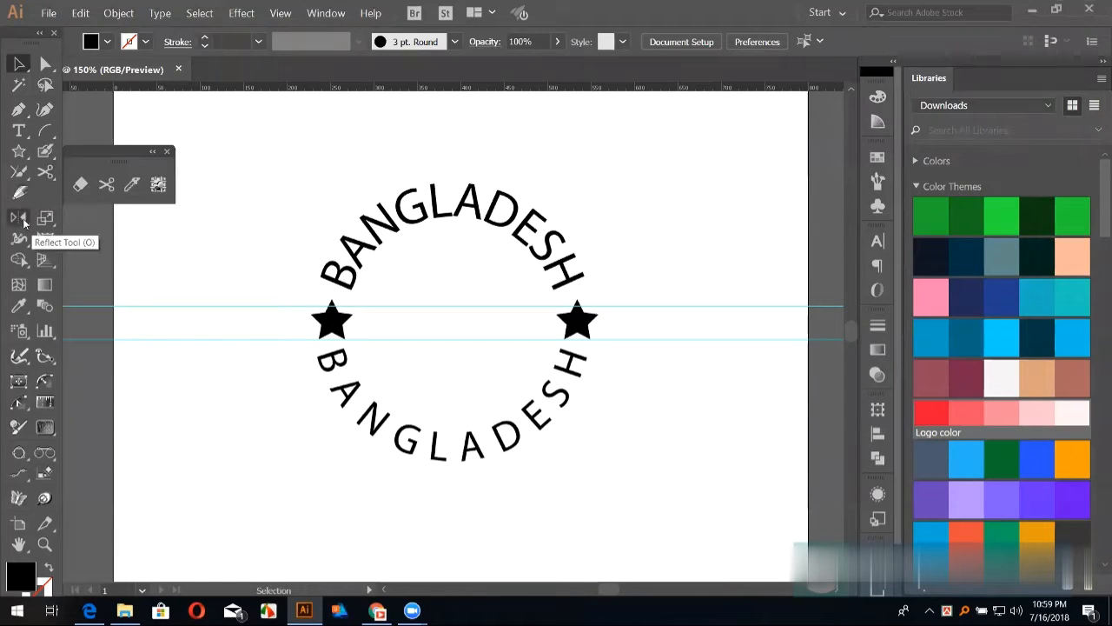
Step: Detach the Rotate and Reflect tools as a floating toolset on the canvas and return to the Selection tool
left_click(23, 223)
left_click_drag(23, 223, 161, 238)
left_click_drag(52, 231, 109, 228)
left_click(19, 65)
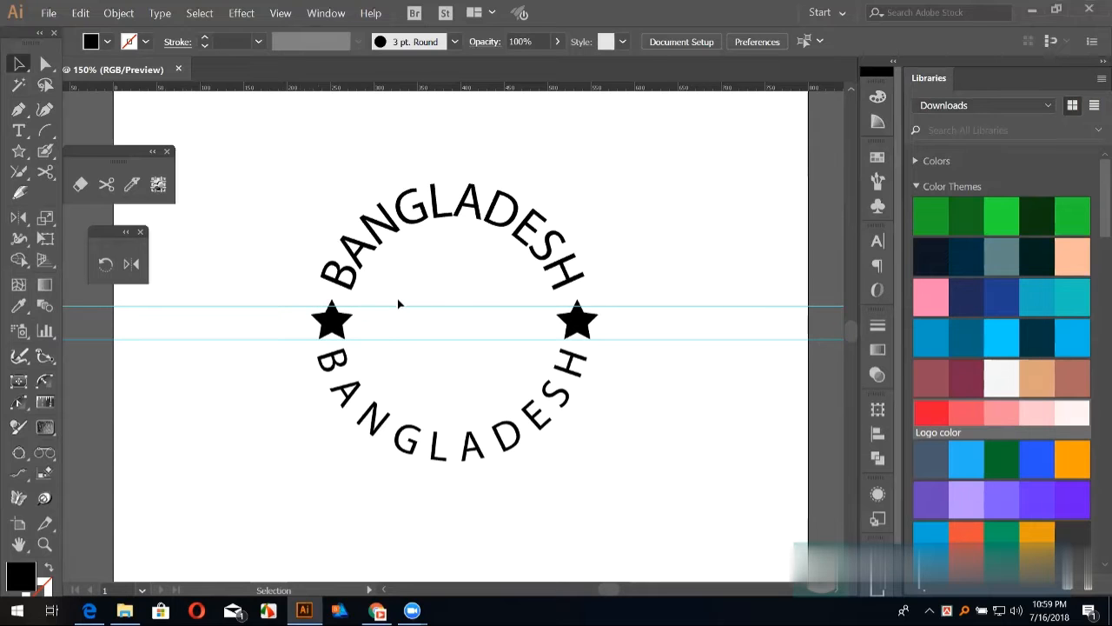
Step: Clear all guides from the document
left_click(280, 13)
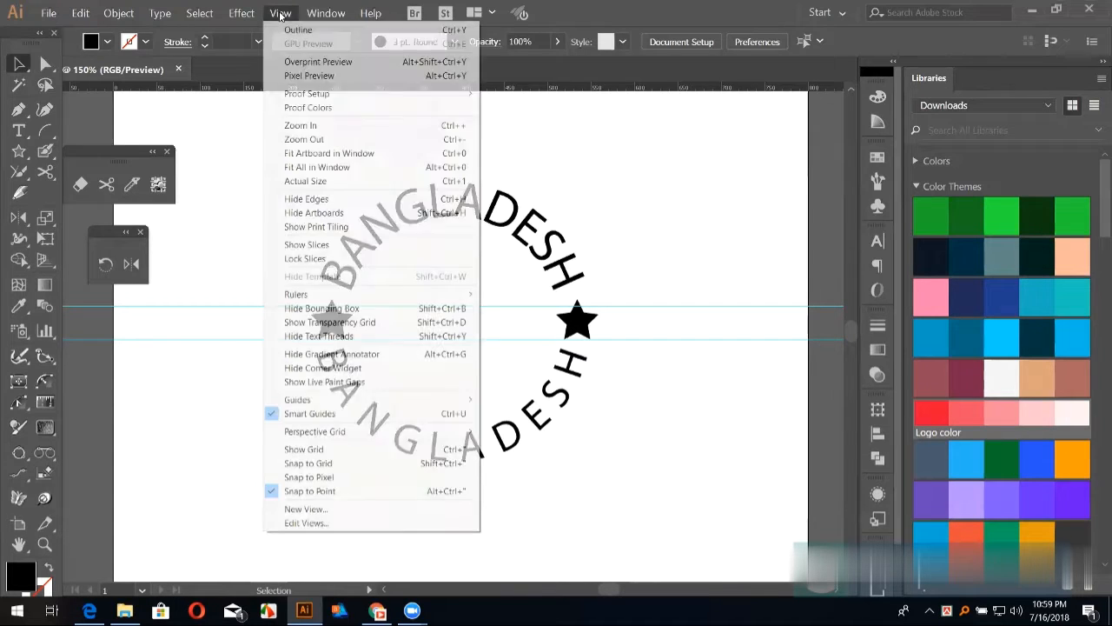
mouse_move(473, 403)
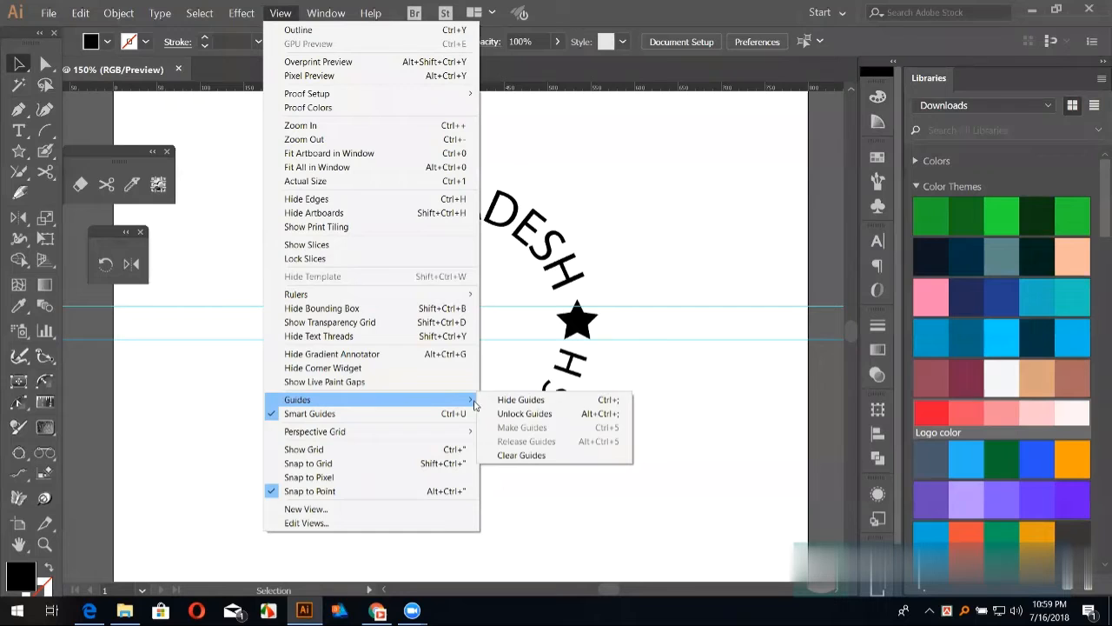
left_click(524, 455)
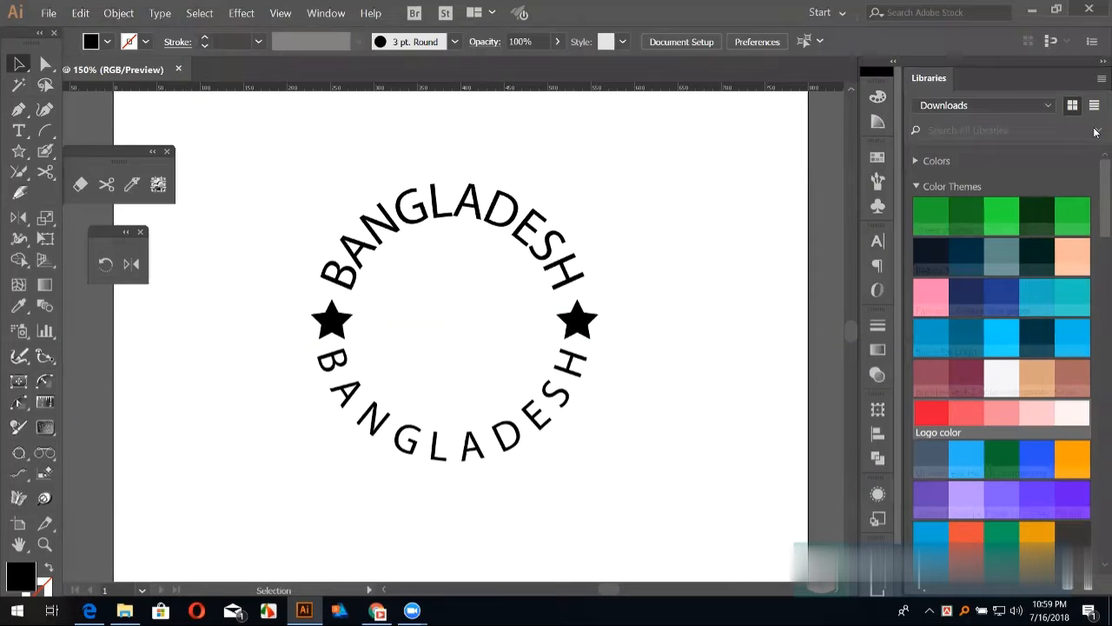
Step: Move the circular BANGLADESH text and both stars off the artboard to free up the drawing area
left_click_drag(299, 169, 652, 503)
left_click(222, 304)
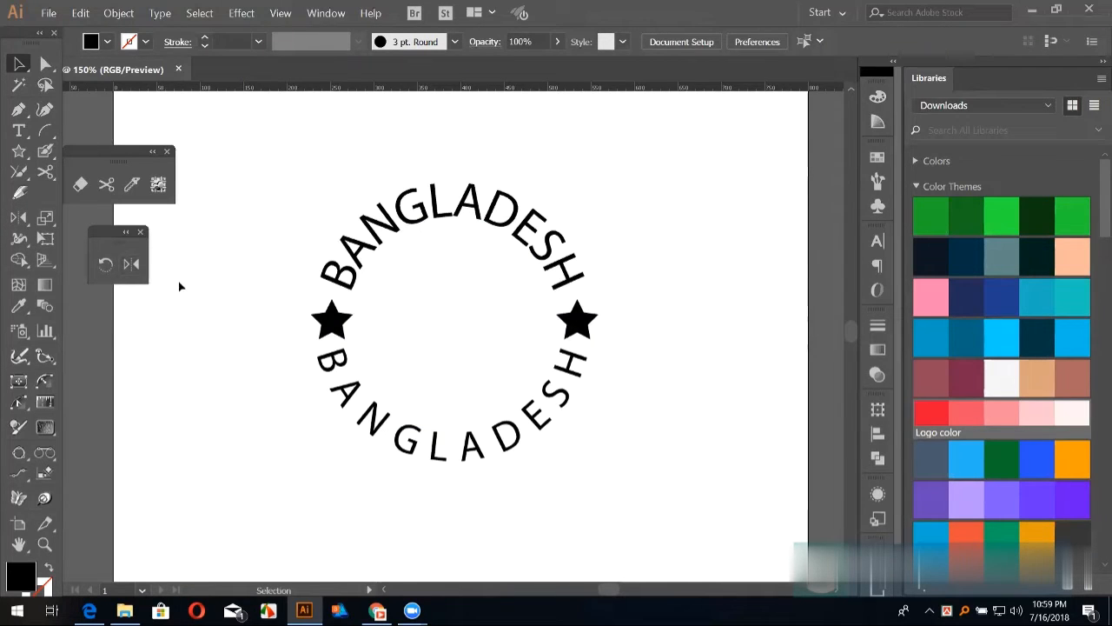
left_click(18, 64)
mouse_move(274, 171)
left_mouse_down()
mouse_move(569, 516)
mouse_move(556, 506)
left_mouse_up()
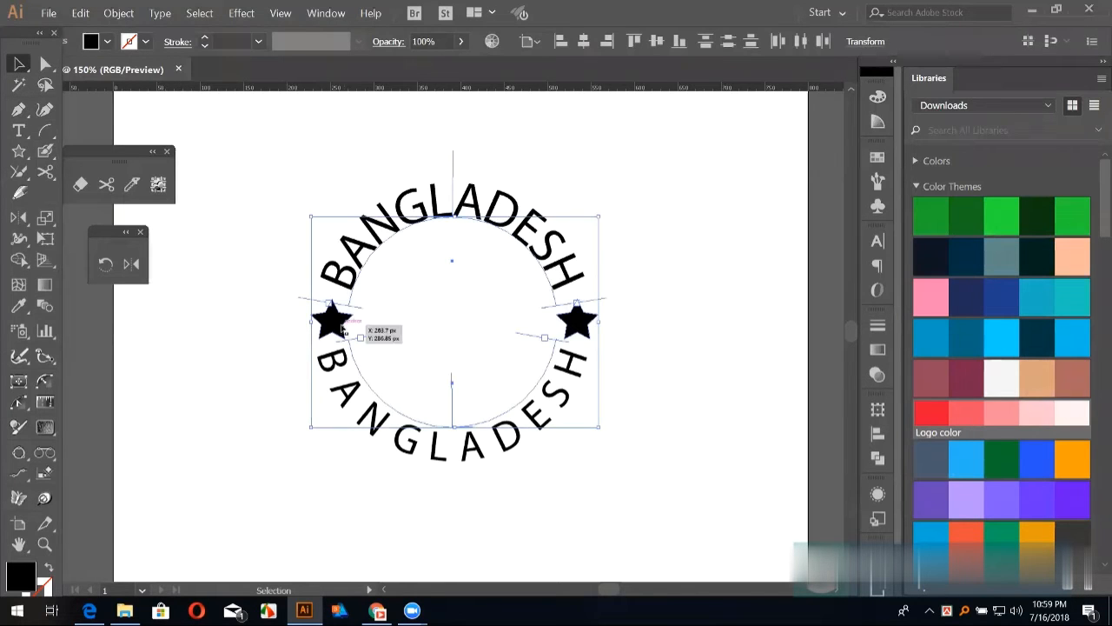
left_click_drag(401, 325, 893, 370)
left_click(623, 360)
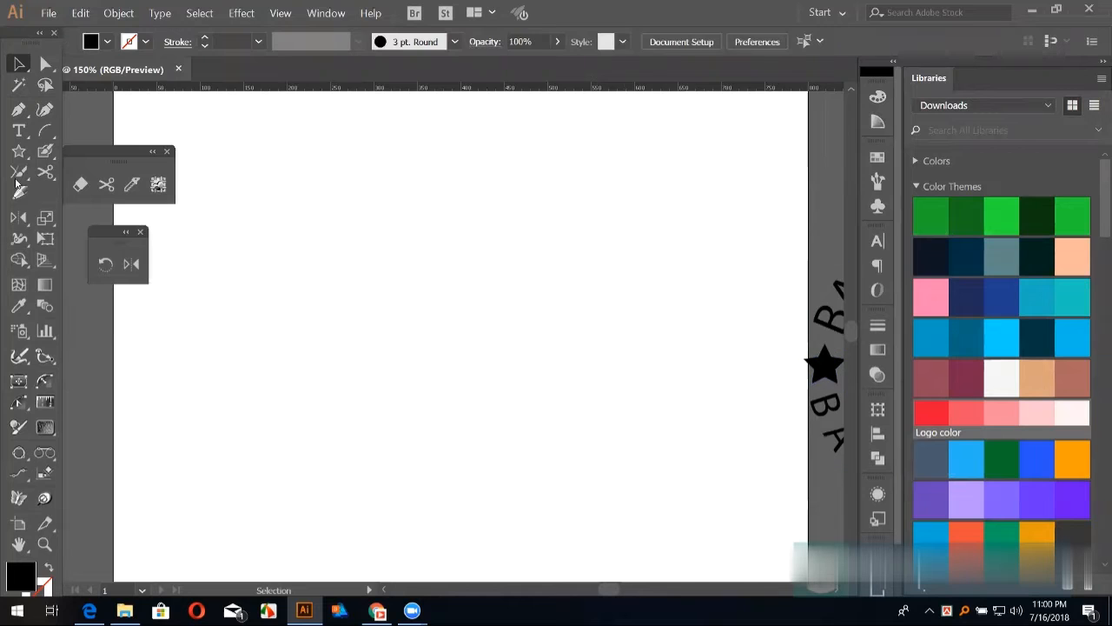
left_click_drag(19, 151, 87, 152)
mouse_move(396, 251)
left_mouse_down()
mouse_move(425, 337)
mouse_move(412, 356)
left_mouse_up()
key("ctrl+z")
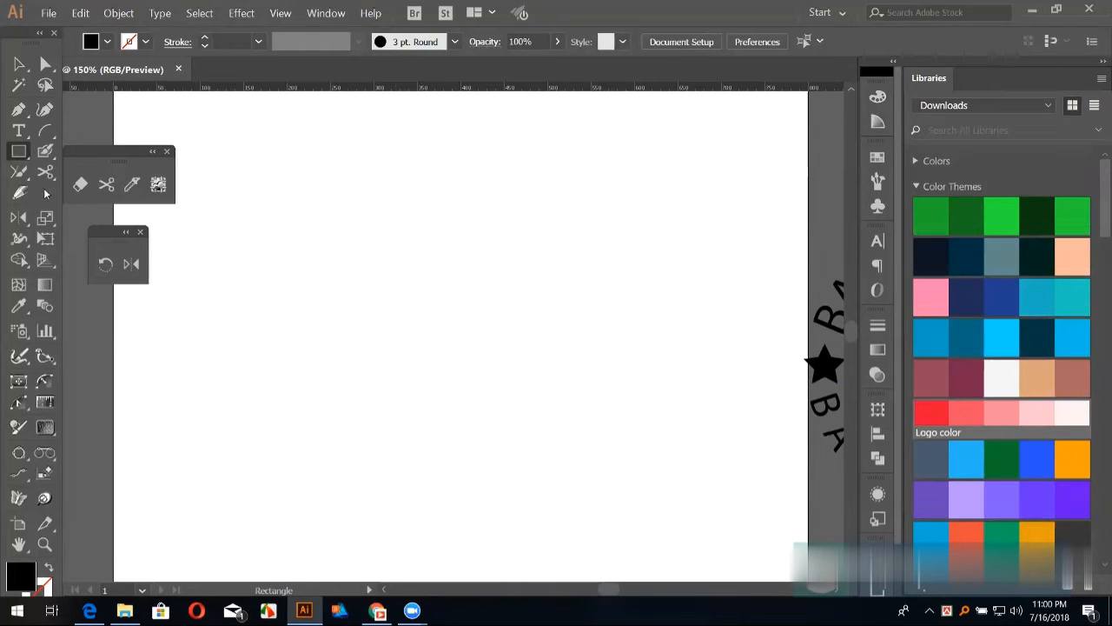
Step: Draw a tall, narrow black ellipse near the middle of the artboard with the Ellipse tool
left_click(19, 151)
left_click(97, 192)
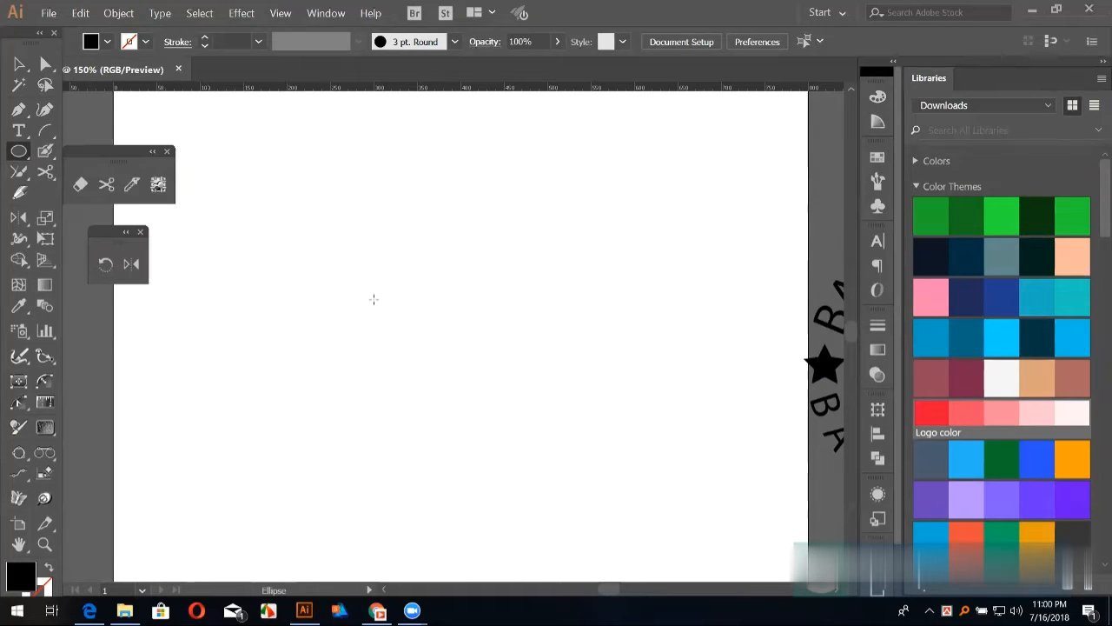
left_click_drag(408, 222, 466, 380)
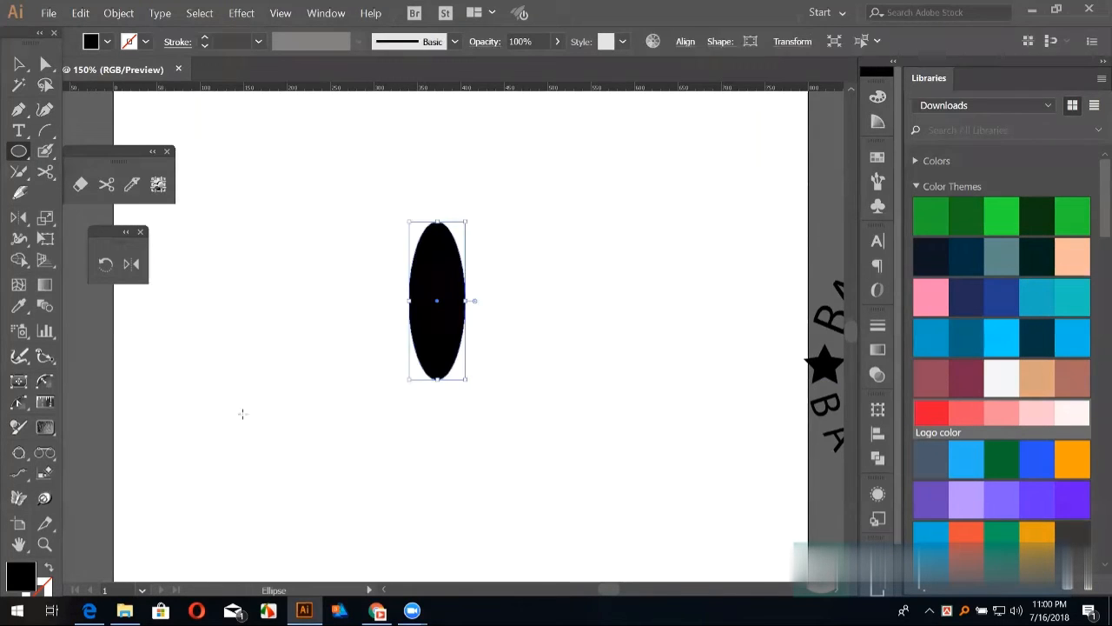
Step: Activate the Rotate tool for the ellipse and fill the ellipse with the red from the Logo color theme
left_click(104, 270)
key("ctrl+=")
key("ctrl+=")
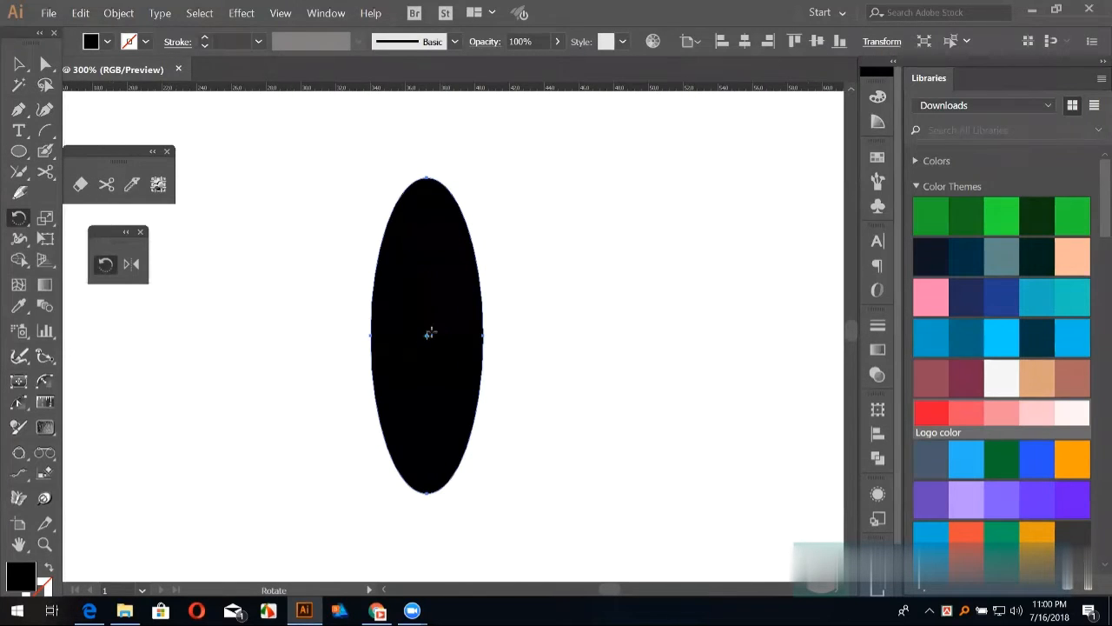
scroll(439, 338, "down", 1)
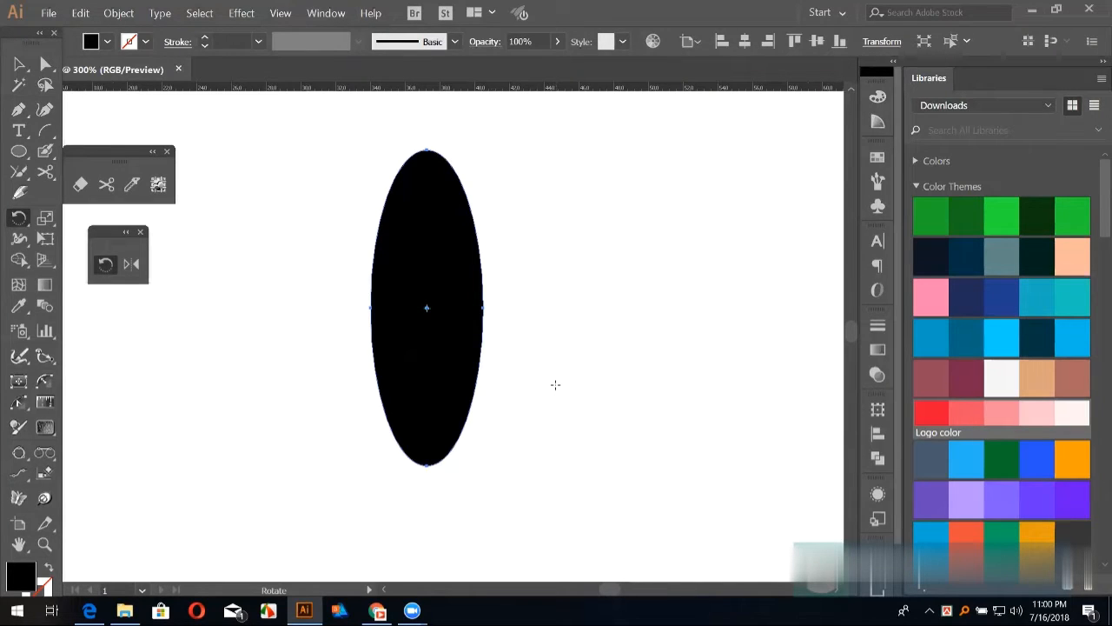
scroll(576, 349, "down", 1)
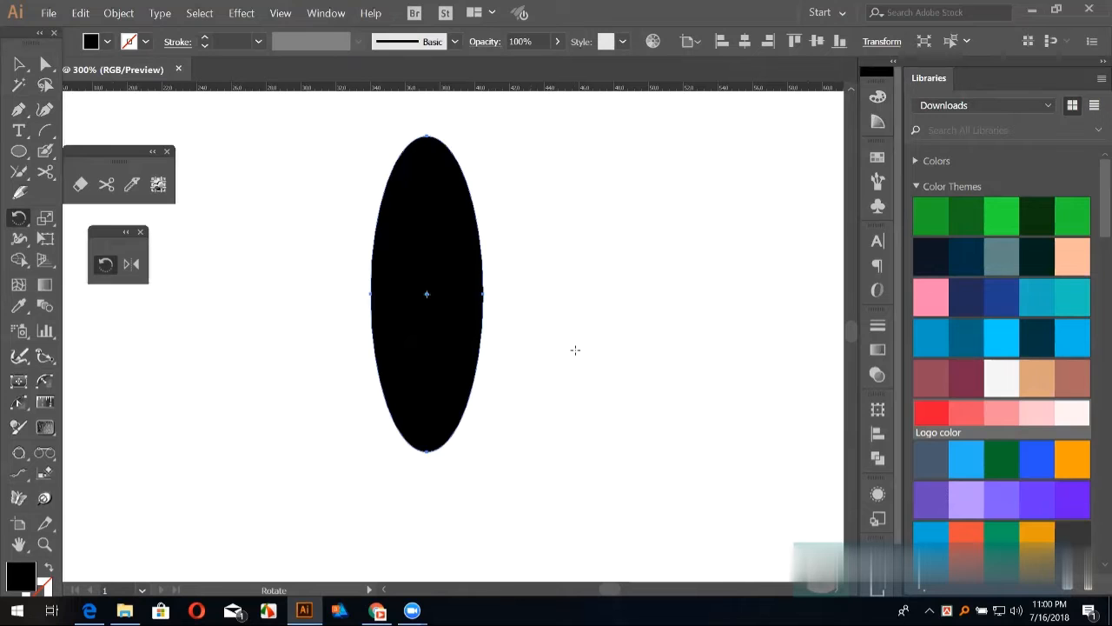
left_click(937, 414)
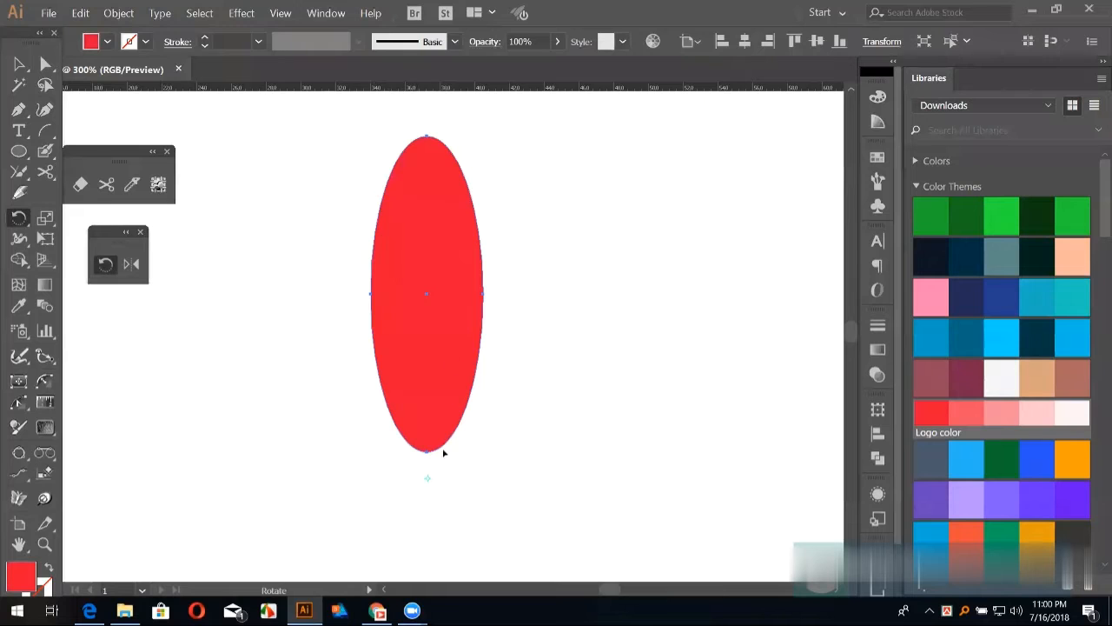
Step: Try rotating the red ellipse freehand with the Rotate tool, and undo the rotation
key("v")
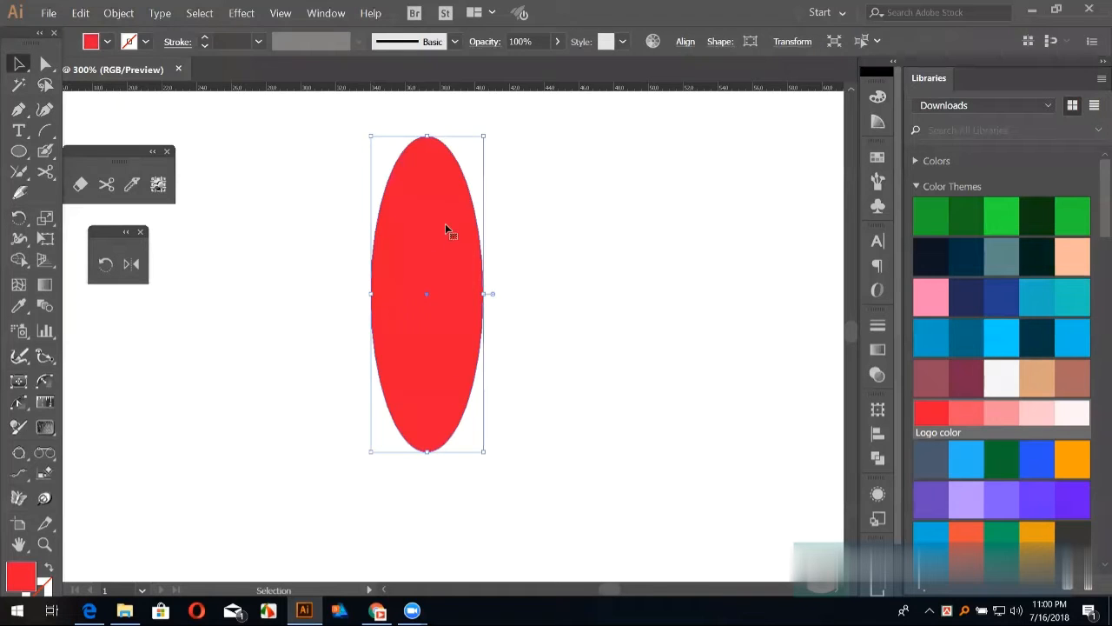
left_click(19, 219)
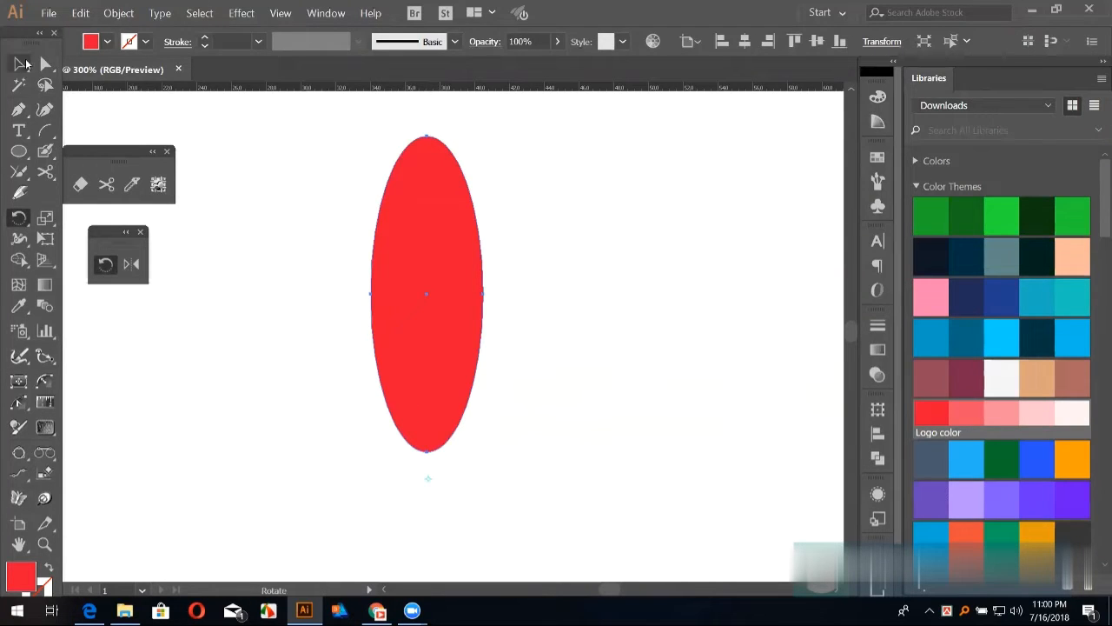
left_click_drag(427, 175, 460, 426)
key("ctrl+z")
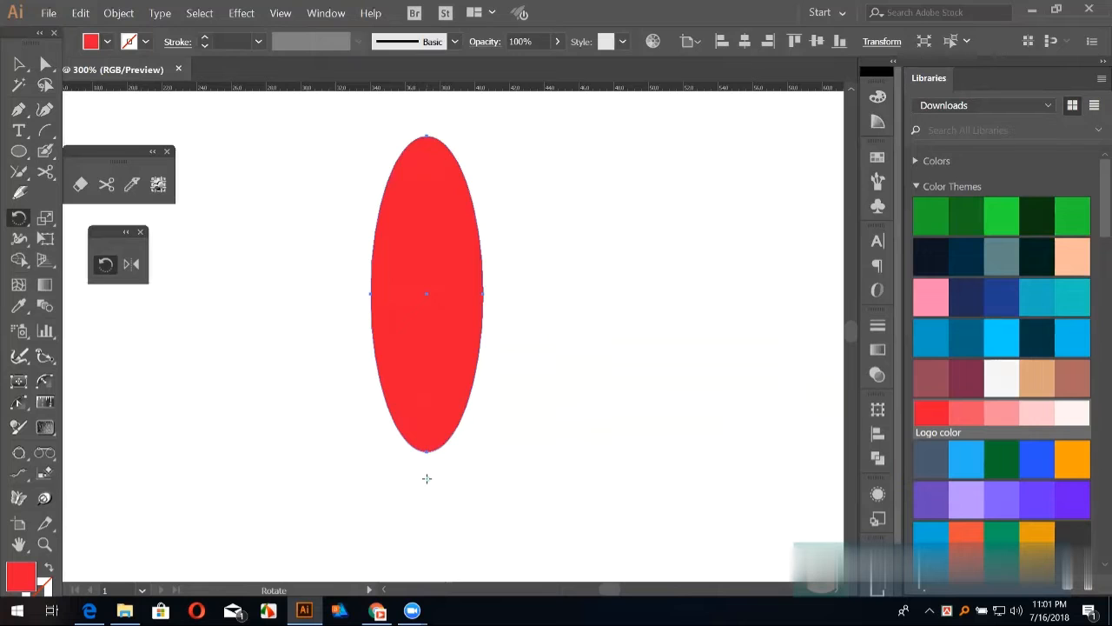
Step: Create a copy of the red ellipse rotated 45° about a point just below its lower end, checking the preview
left_click(427, 478, "alt")
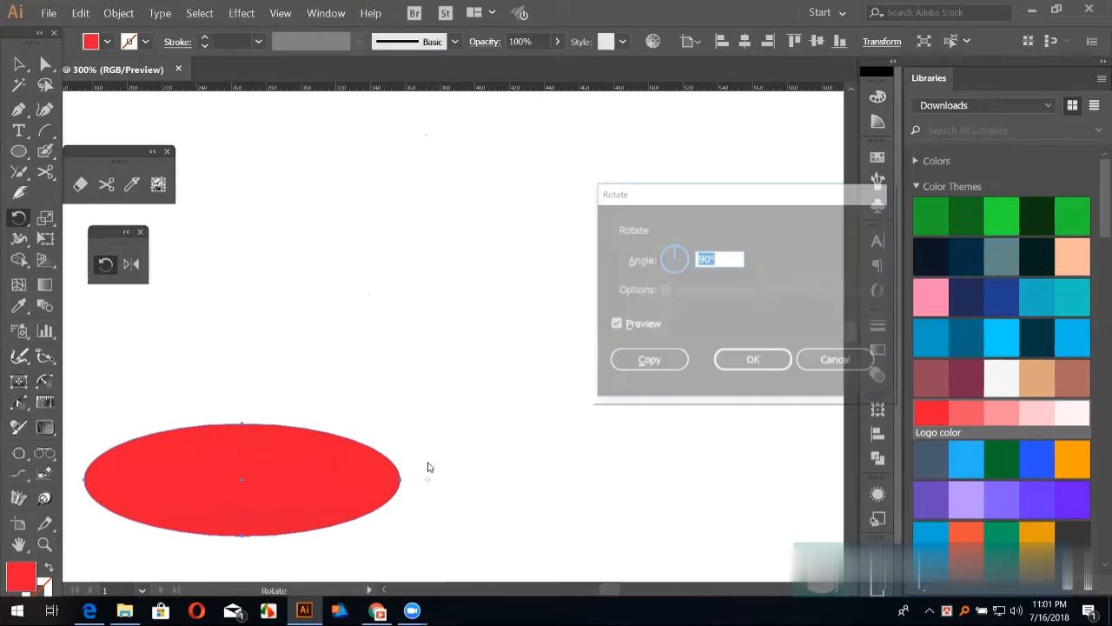
left_click_drag(642, 191, 577, 123)
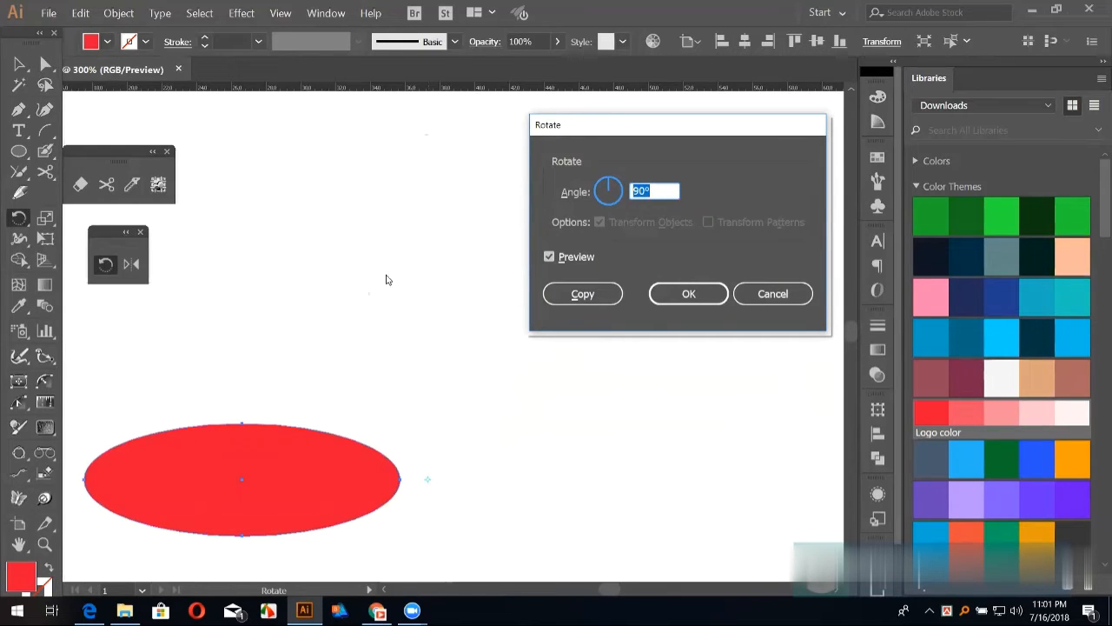
type("45")
left_click(550, 256)
left_click(549, 256)
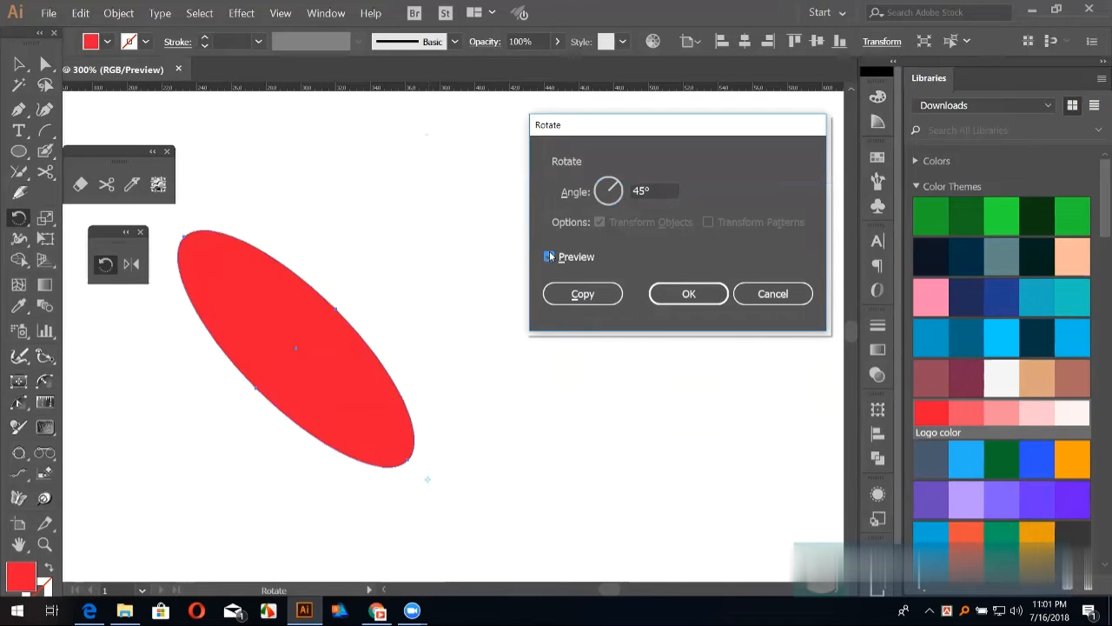
left_click(549, 256)
left_click(549, 256)
left_click(549, 257)
left_click(549, 256)
left_click(549, 257)
left_click(549, 257)
left_click(575, 294)
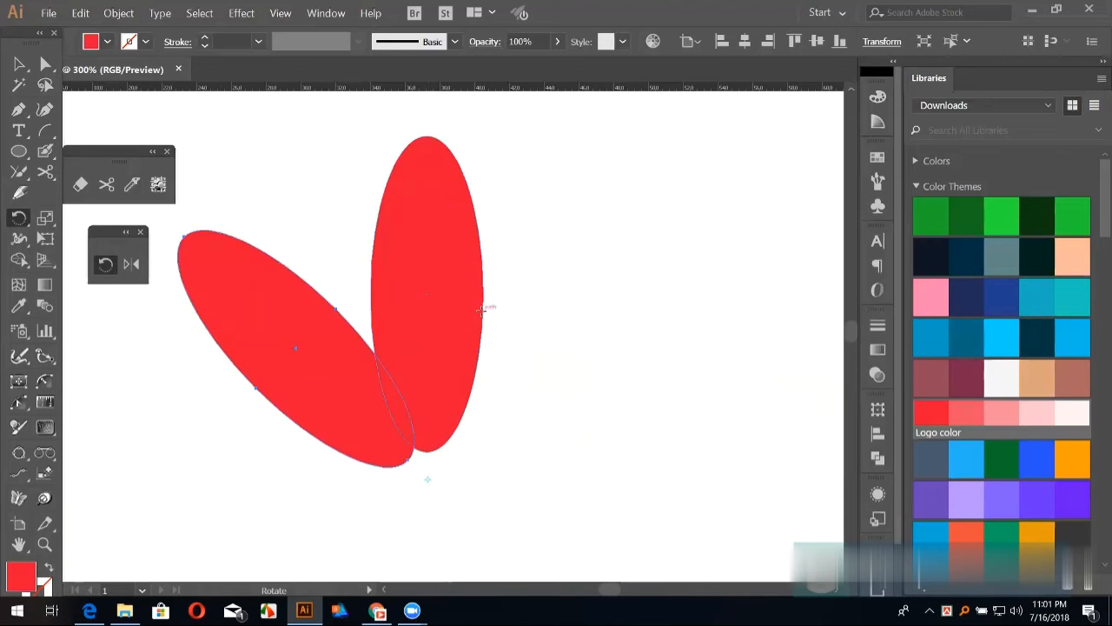
Step: Repeat the rotated copy six more times to complete a flower of eight petals
key("ctrl+minus")
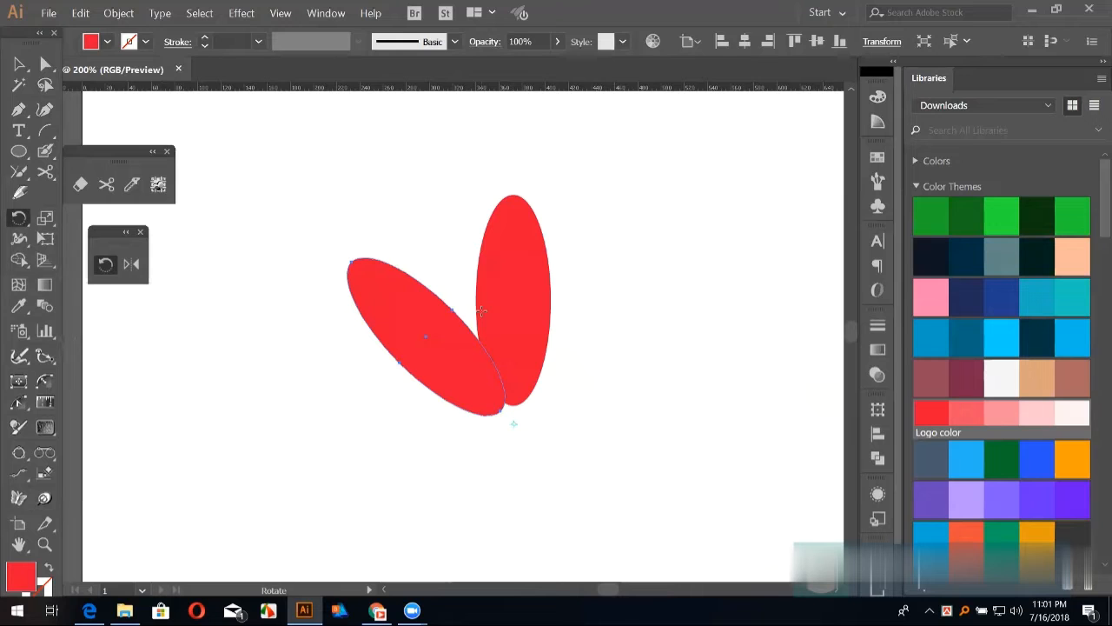
key("ctrl+d")
key("ctrl+d")
key("ctrl+d")
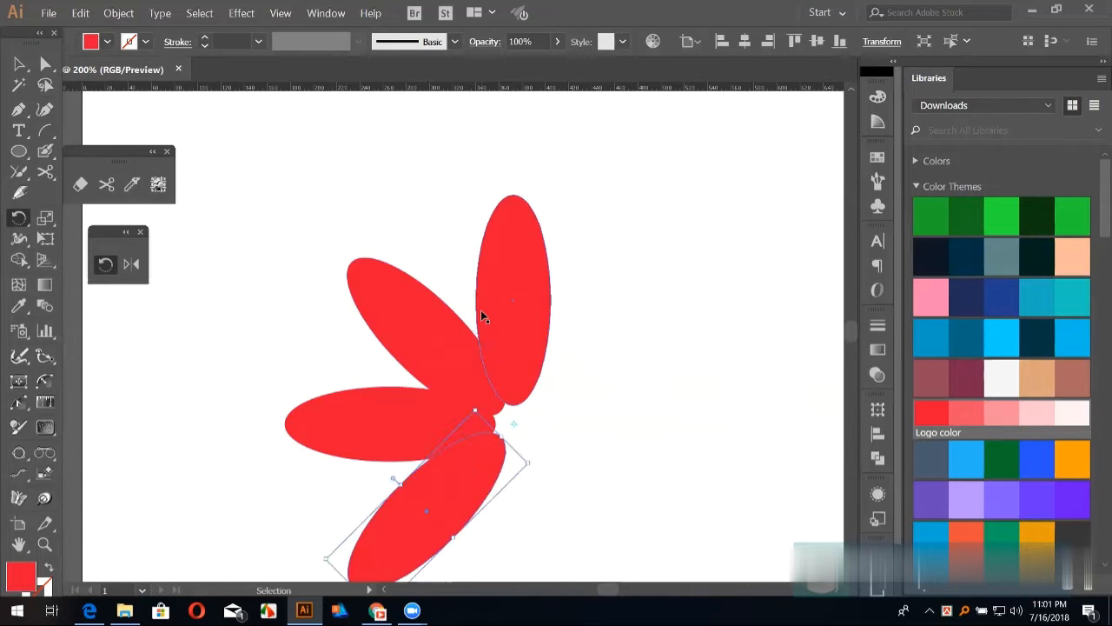
key("ctrl+d")
key("ctrl+d")
key("ctrl+d")
key("r")
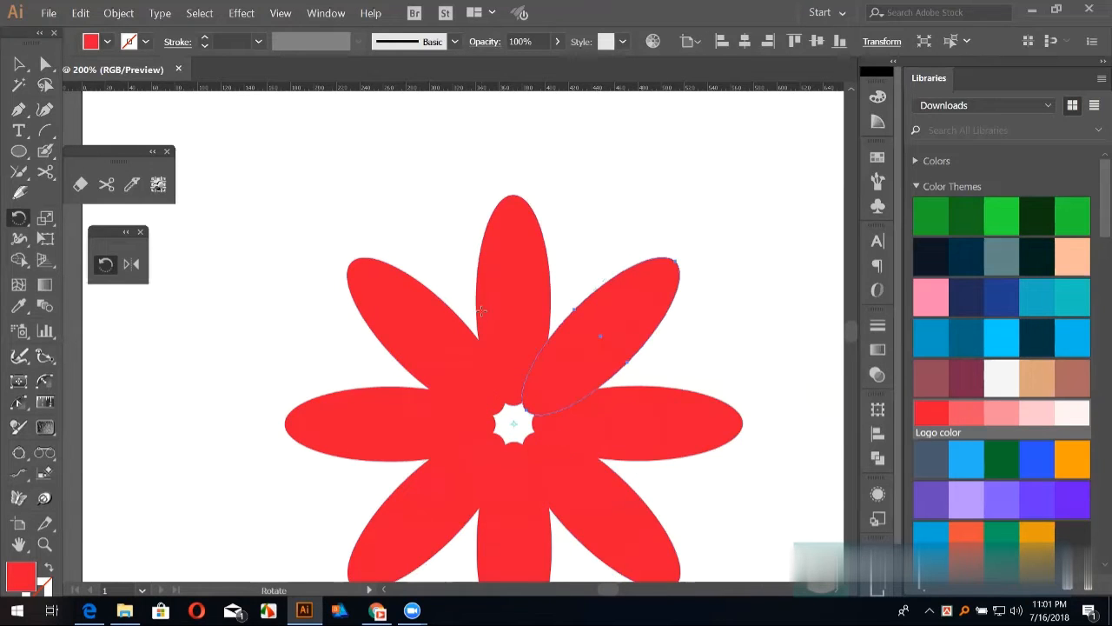
scroll(479, 296, "down", 3)
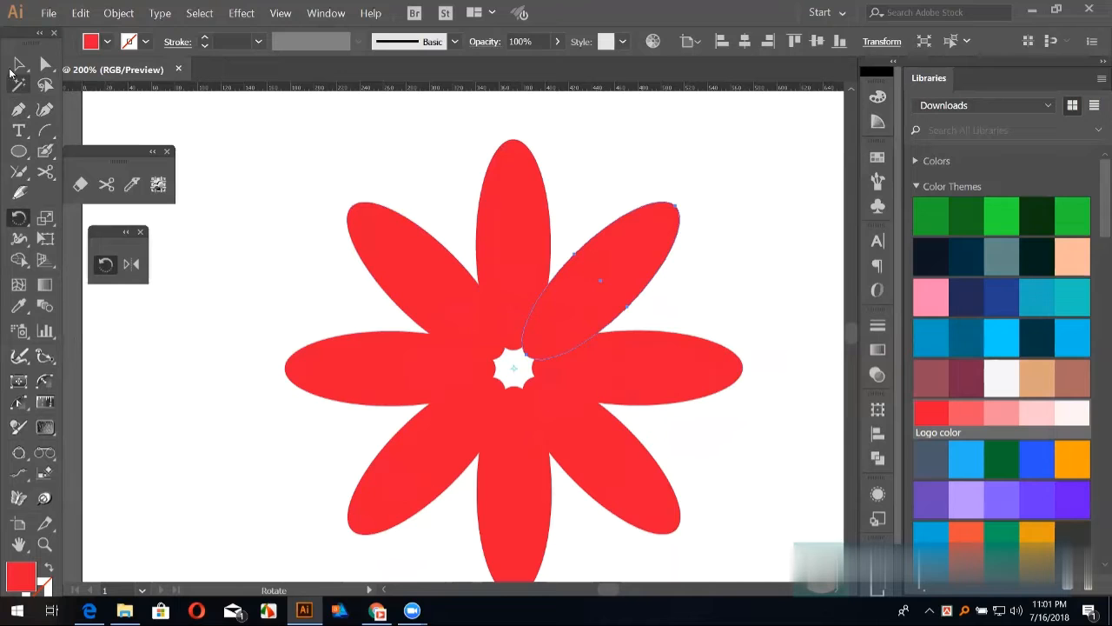
Step: Select all eight petals and group them
left_click(16, 63)
key("a")
left_click_drag(315, 148, 753, 523)
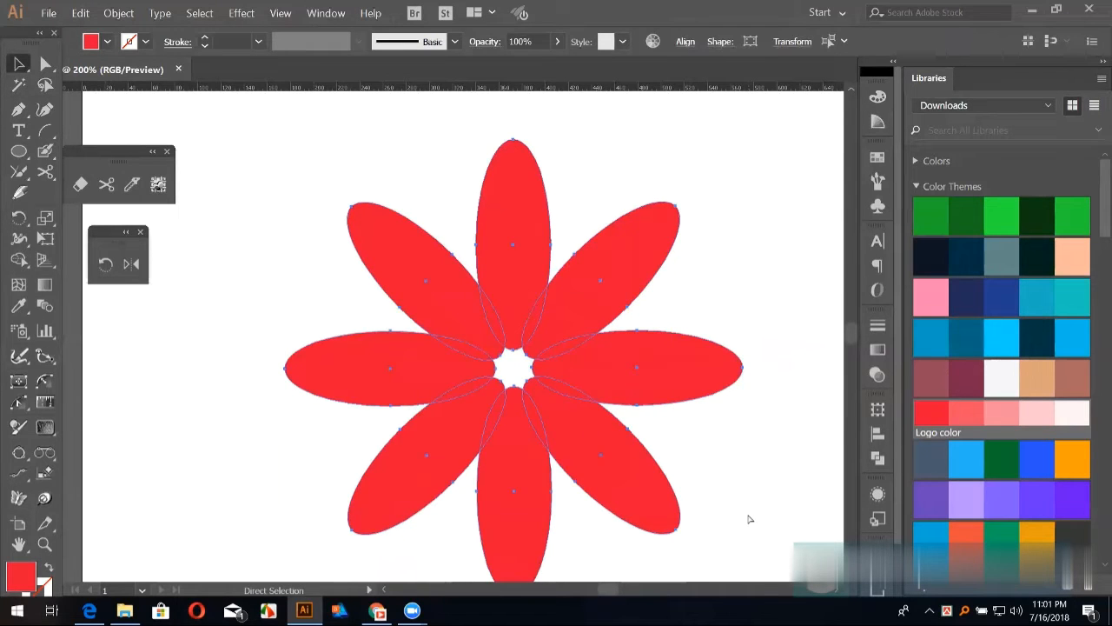
key("ctrl+g")
key("v")
Step: Ungroup the flower's petals and group them again
right_click(543, 278)
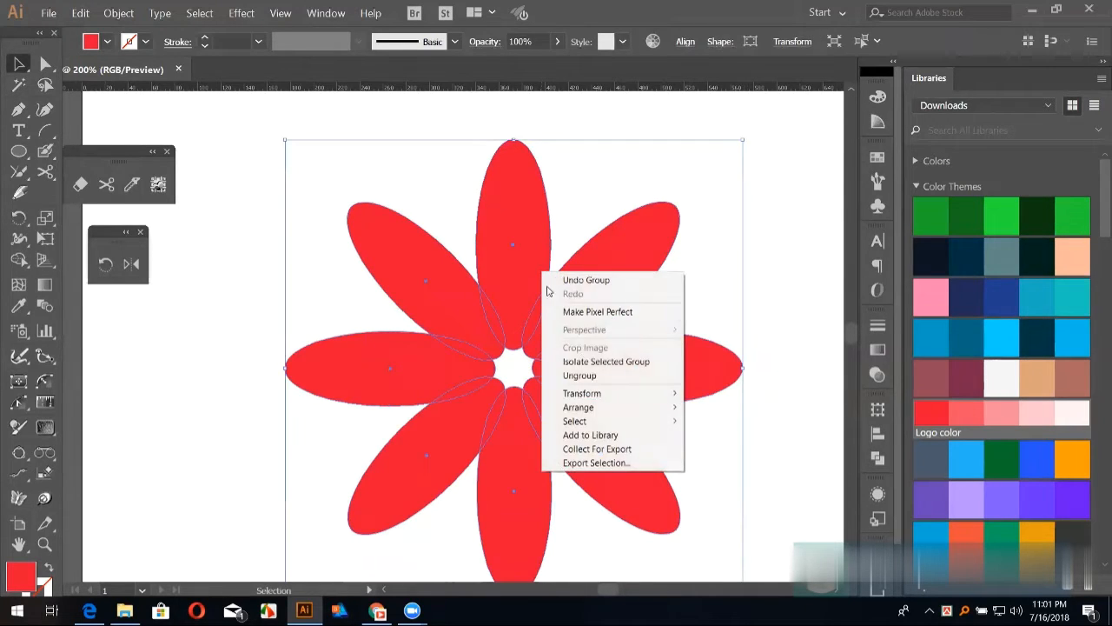
left_click(581, 375)
right_click(548, 310)
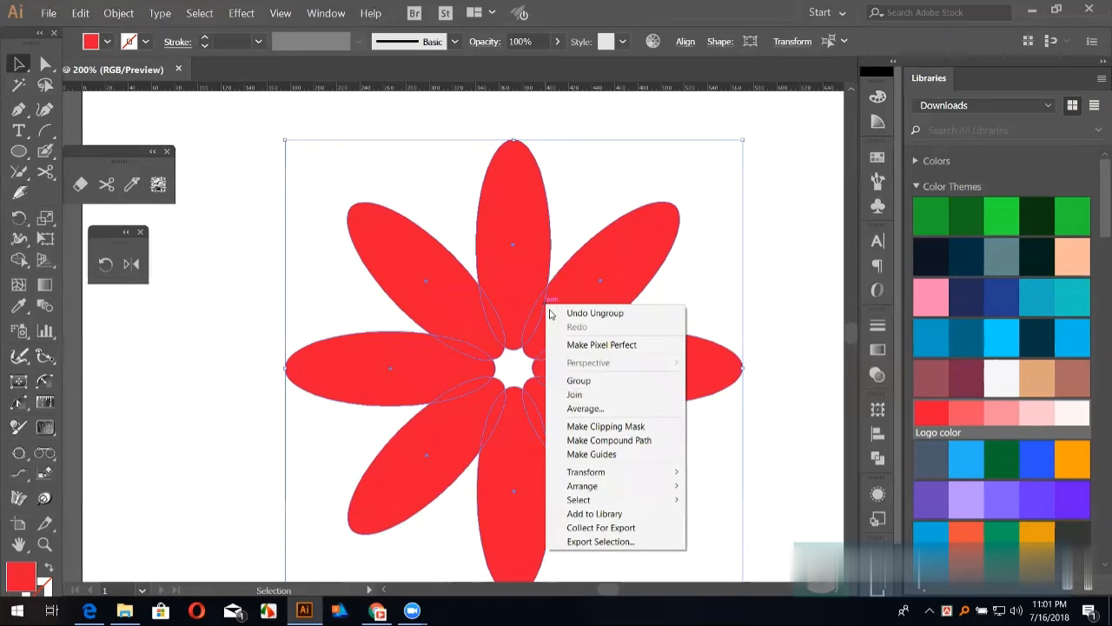
left_click(589, 379)
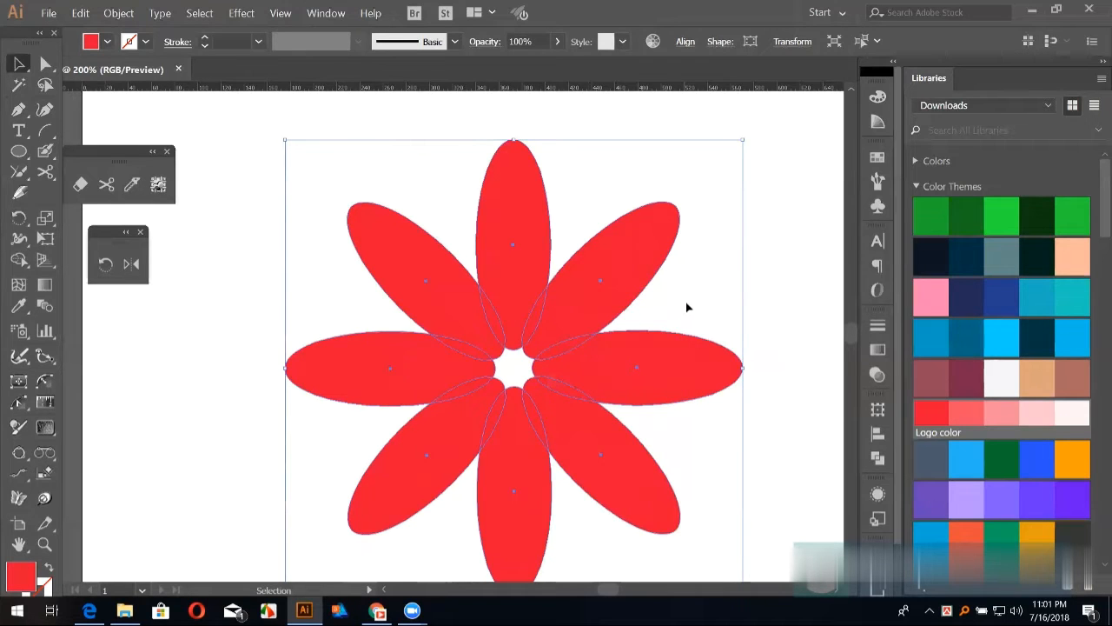
Step: Scale the flower group down proportionally about its center and draw a small circle from the center covering the middle gap
left_click_drag(744, 138, 644, 238)
left_click(717, 245)
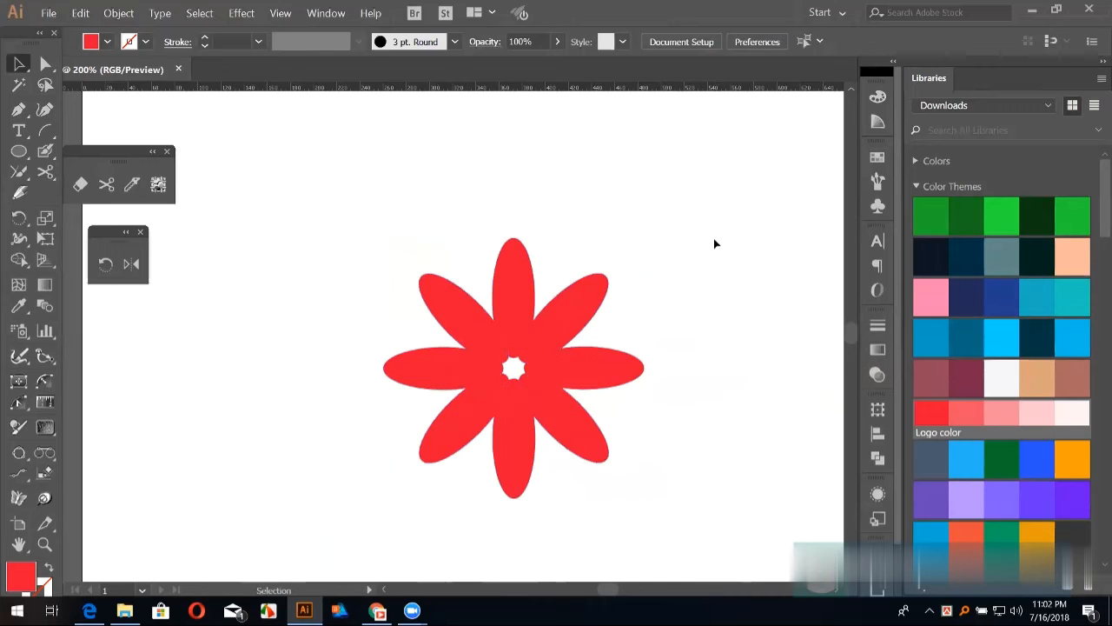
left_click(18, 151)
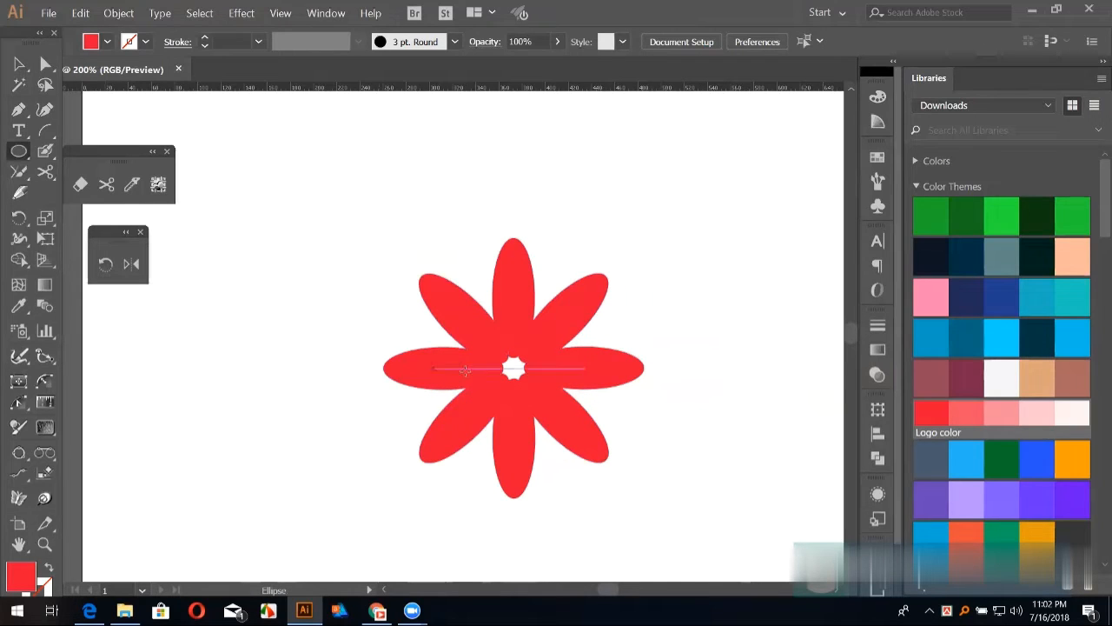
left_click_drag(513, 367, 527, 381)
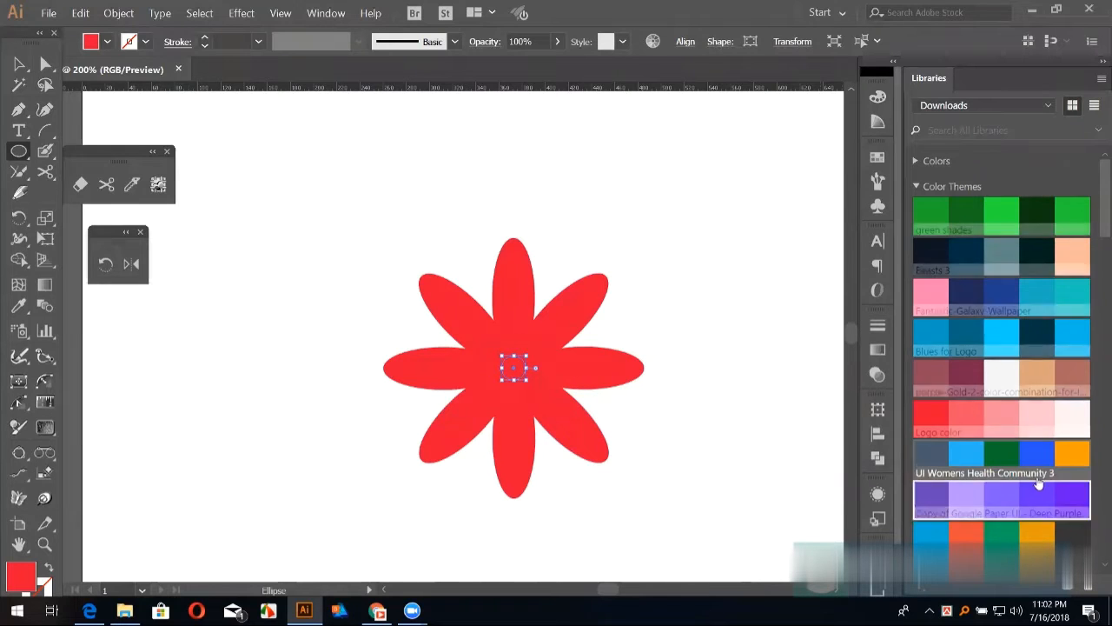
Step: Move the small red circle out of the flower's center, beside the tip of the horizontal petal
mouse_move(1081, 457)
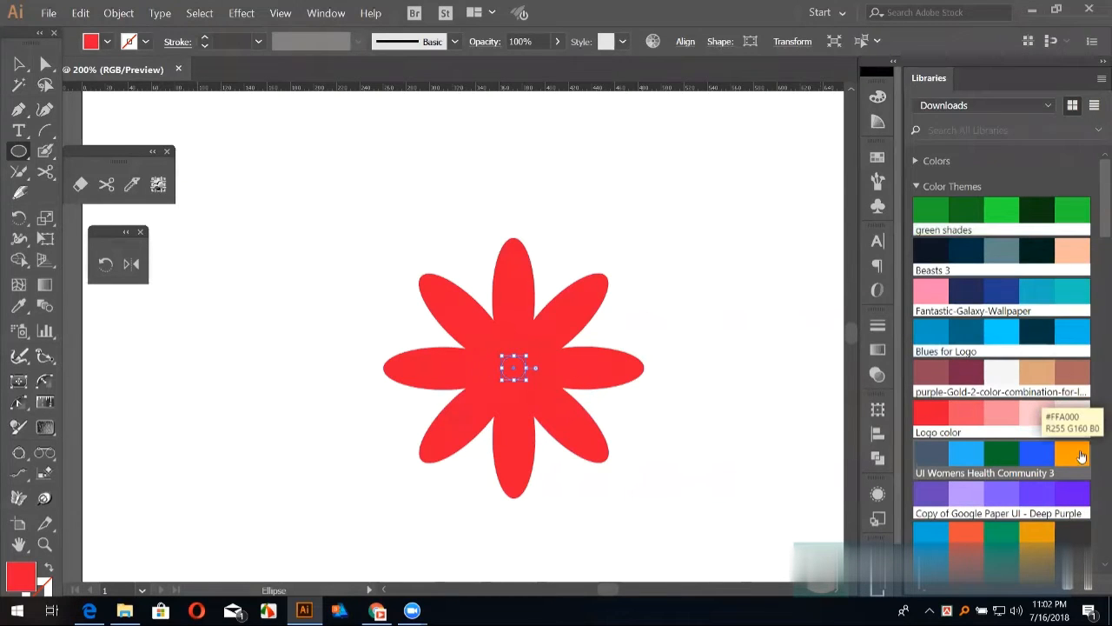
key("v")
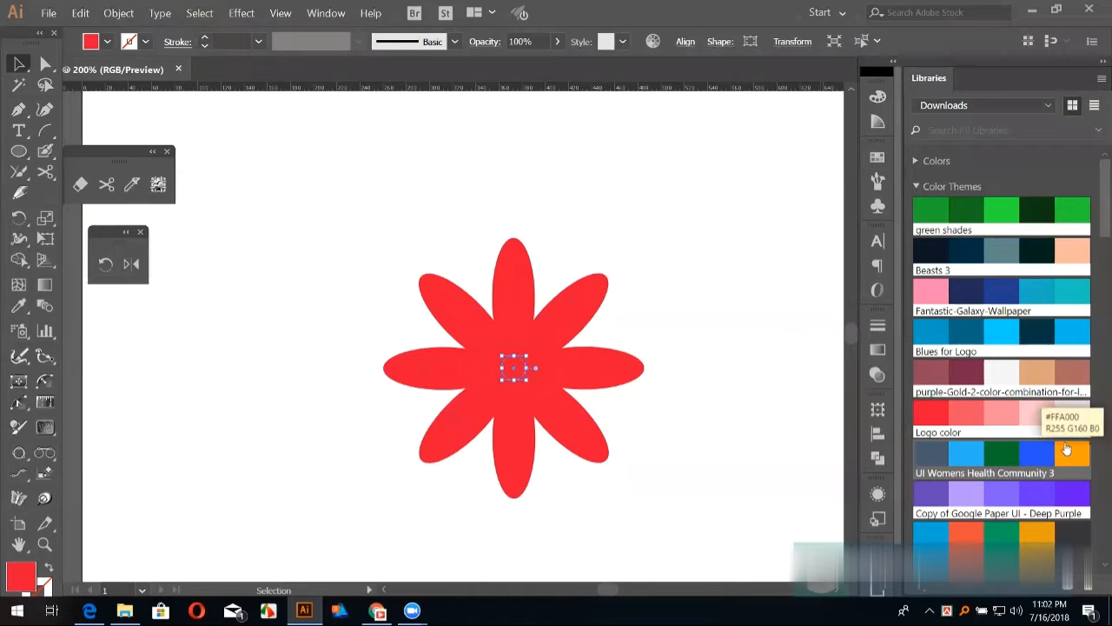
key("ctrl+plus")
key("ctrl+plus")
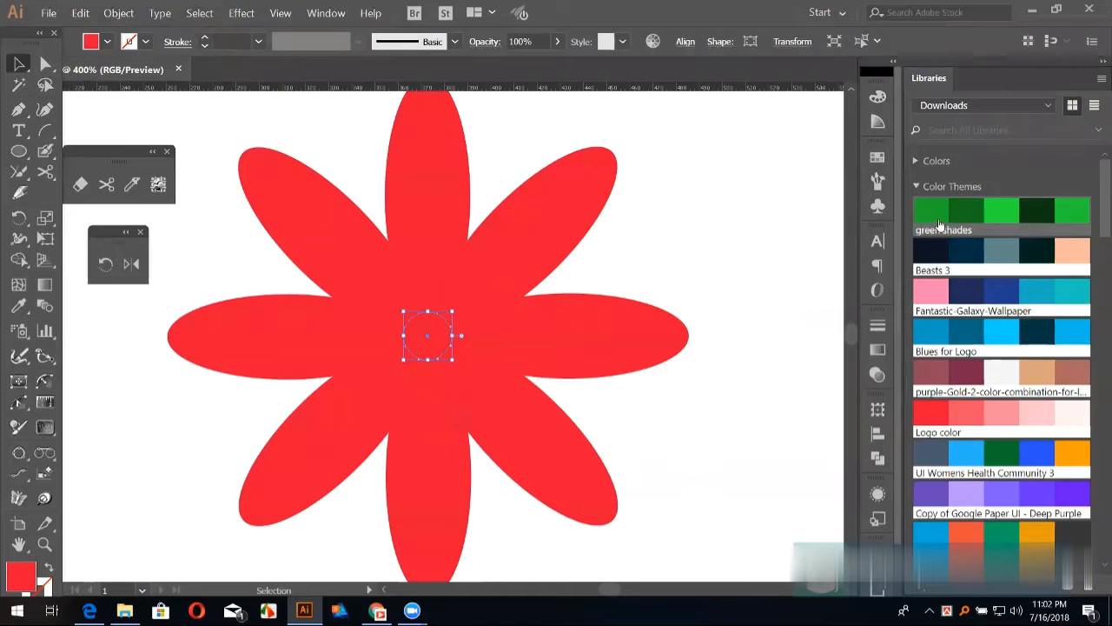
left_click_drag(422, 325, 667, 290)
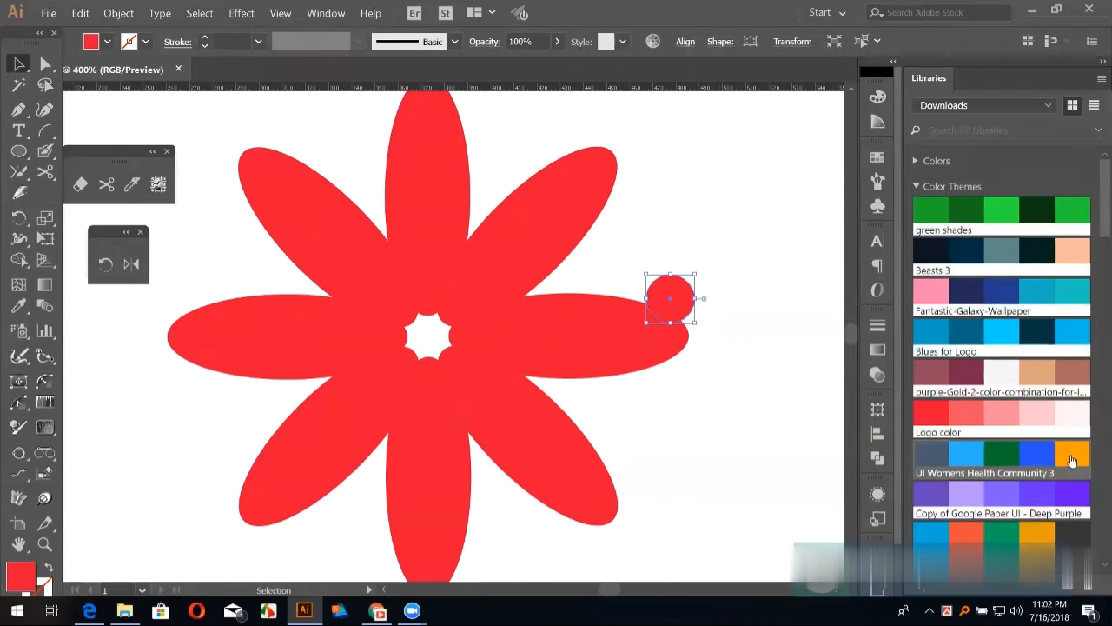
Step: Fill the small circle with yellow and fit it back over the gap in the flower's center
left_click(874, 163)
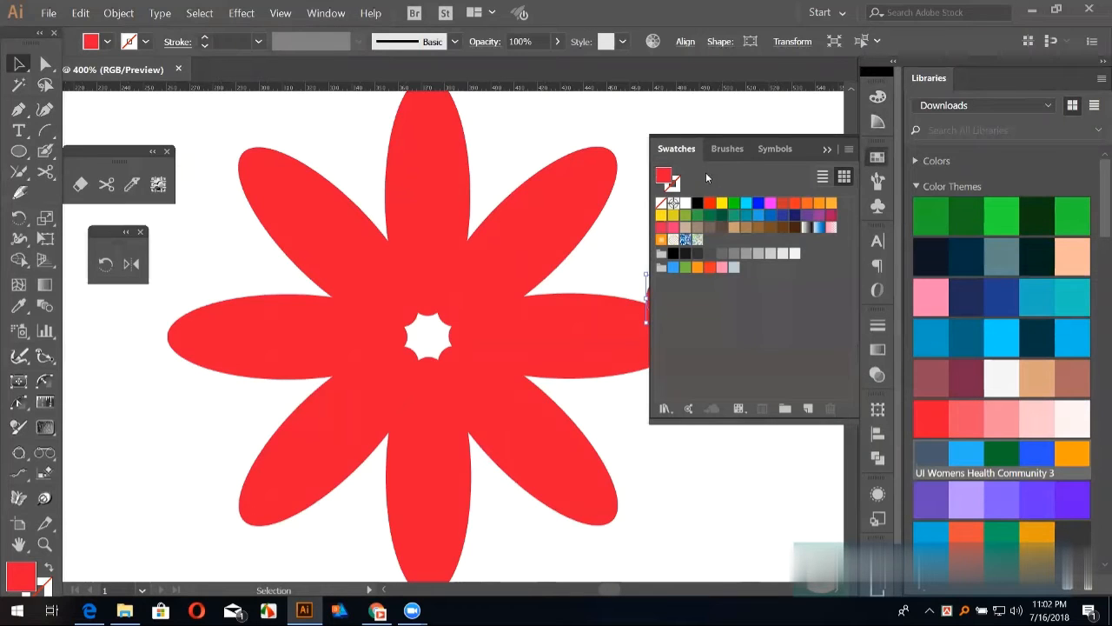
left_click(721, 202)
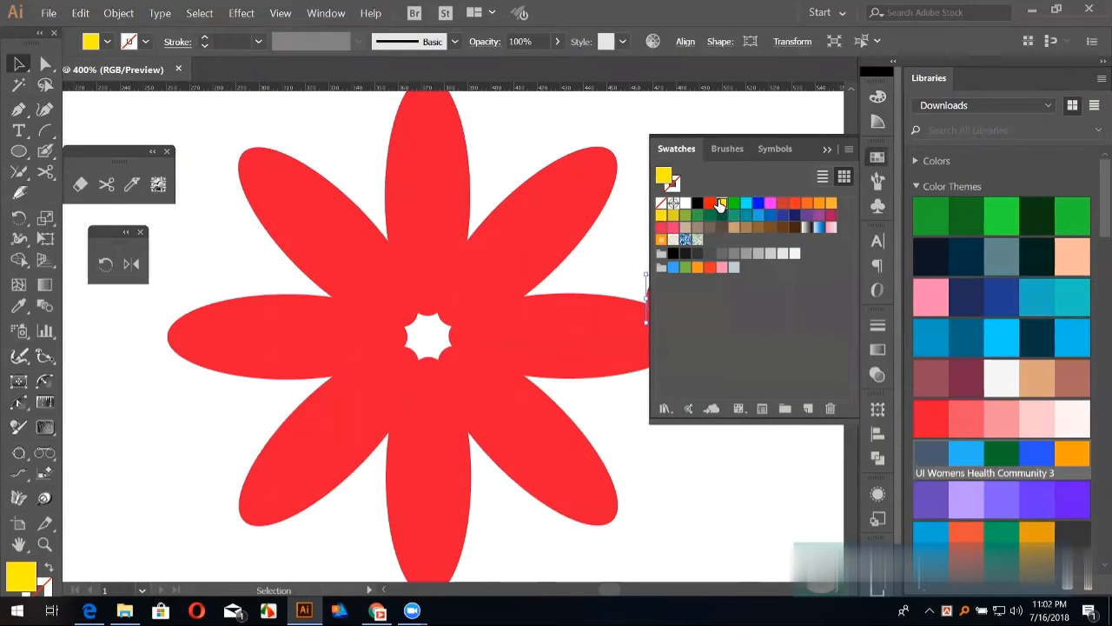
left_click(830, 150)
left_click_drag(673, 301, 451, 357)
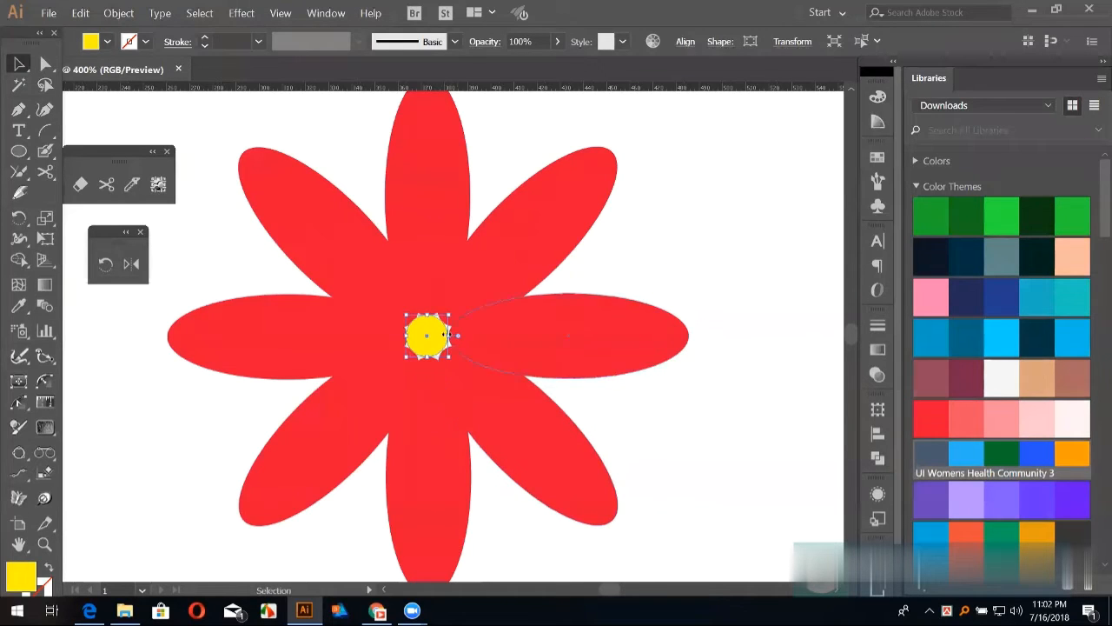
left_click_drag(449, 314, 453, 311)
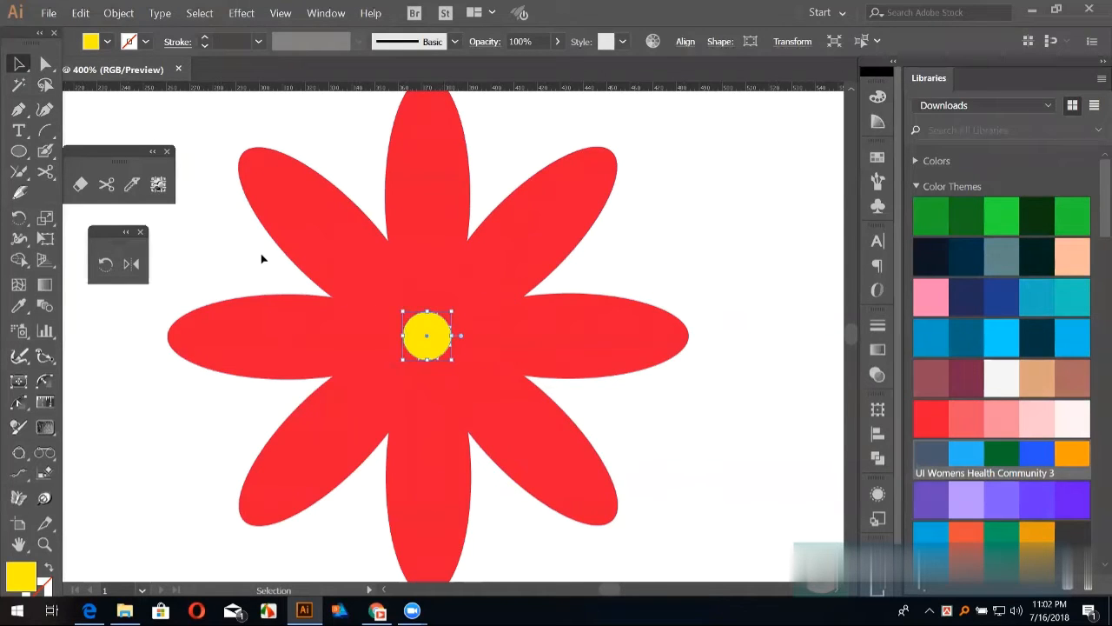
Step: Scale the petal group up proportionally about its center, leaving the center circle out
left_click(536, 291)
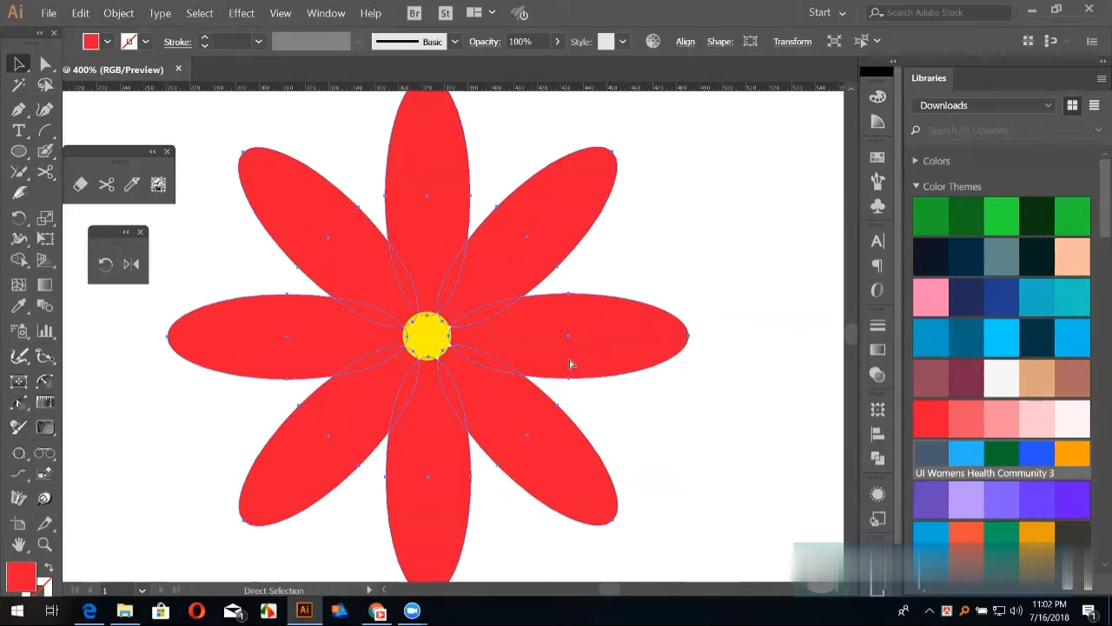
key("ctrl+minus")
key("v")
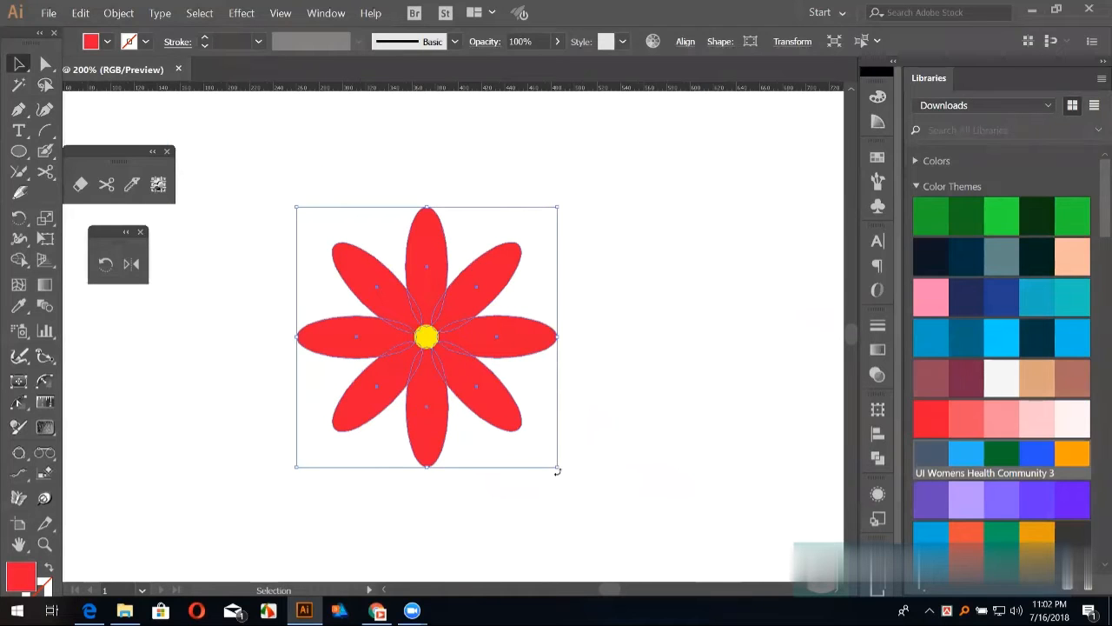
left_click_drag(557, 467, 624, 532)
left_click(687, 472)
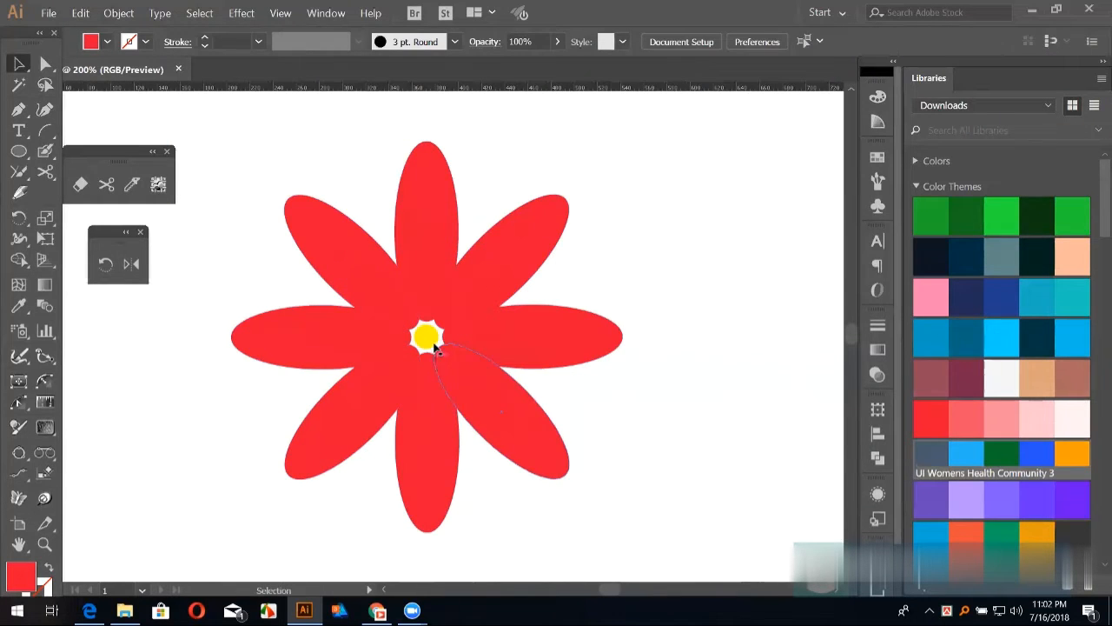
Step: Change the fill of the flower's center circle to orange
left_click(427, 334)
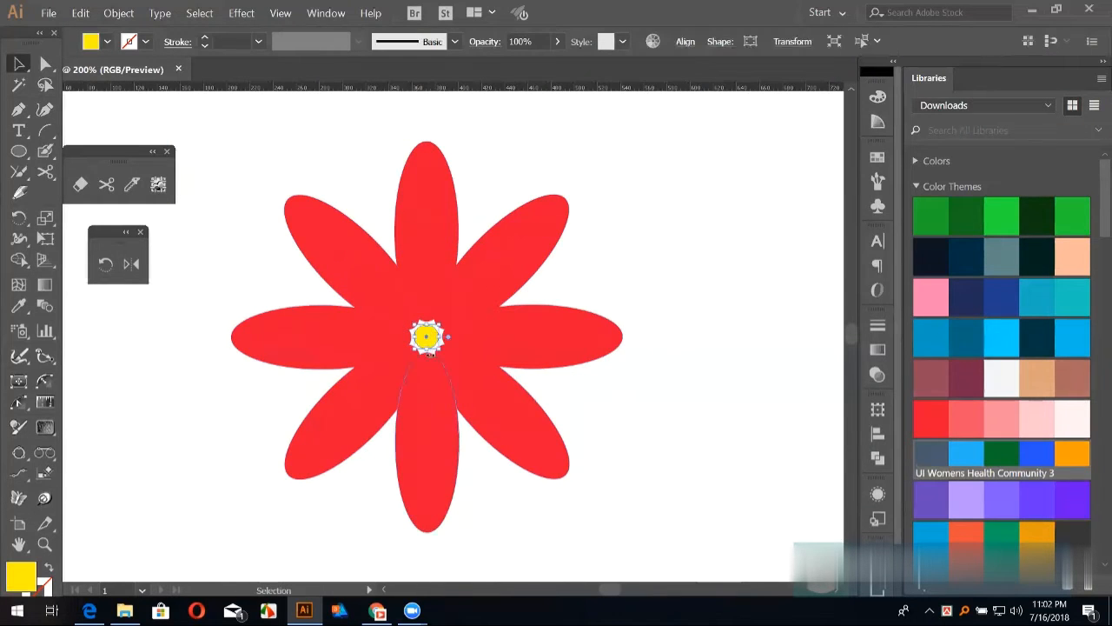
double_click(23, 575)
mouse_move(546, 193)
left_mouse_down()
mouse_move(546, 220)
mouse_move(546, 205)
left_mouse_up()
left_click_drag(590, 379, 584, 384)
left_click_drag(546, 205, 546, 192)
left_click(739, 194)
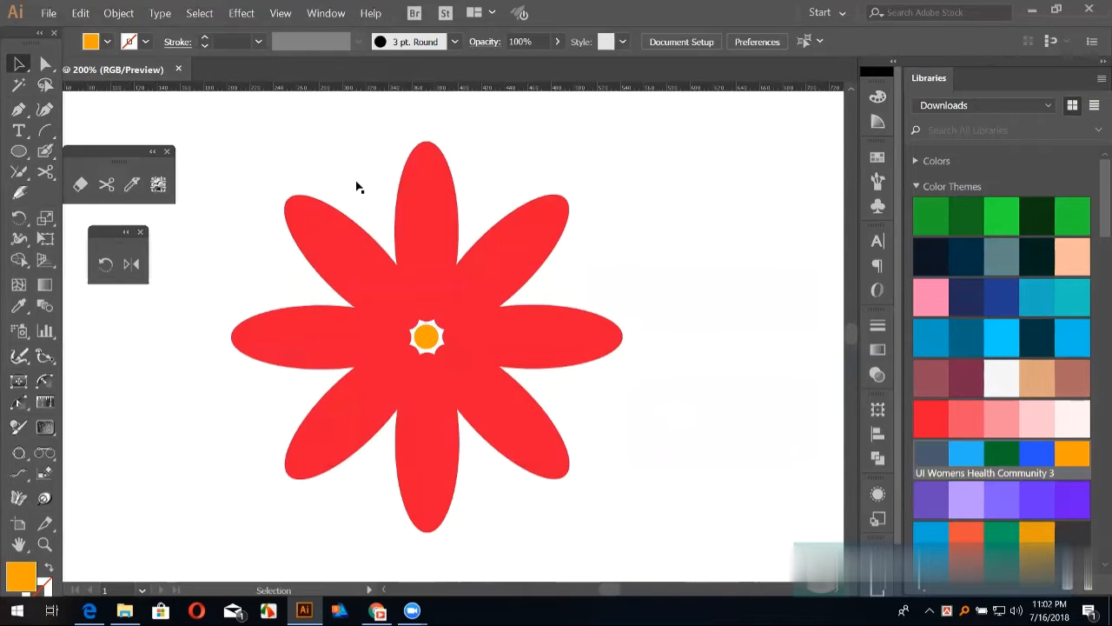
Step: Move the whole flower with its center circle to the artboard's upper-left corner
key("ctrl+minus")
key("ctrl+minus")
key("ctrl+minus")
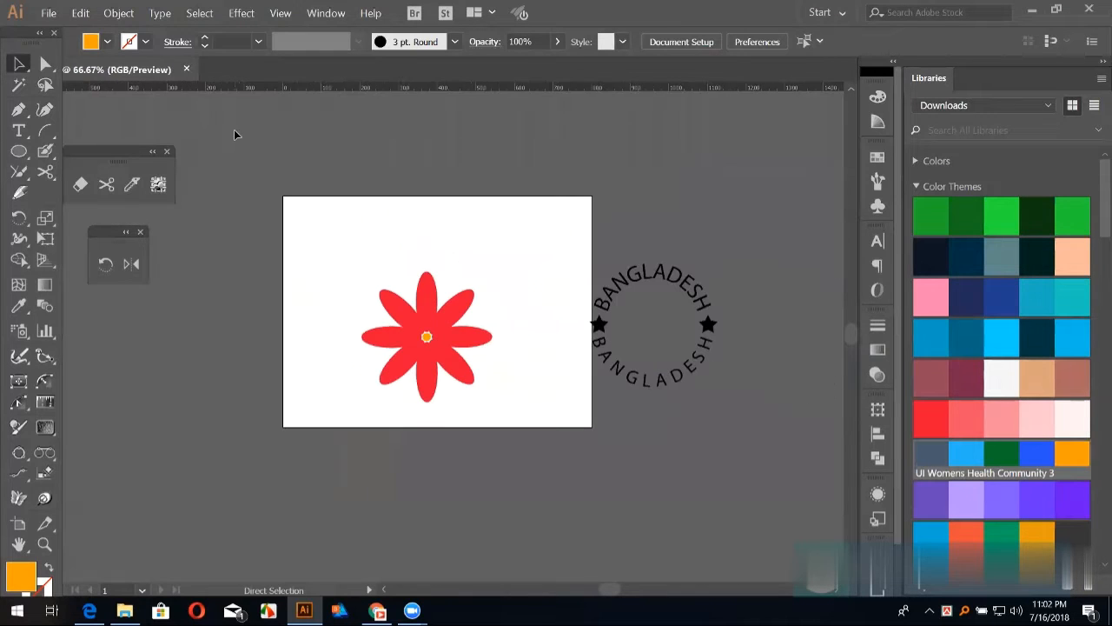
left_click_drag(337, 239, 496, 405)
left_click_drag(394, 281, 286, 192)
left_click(464, 258)
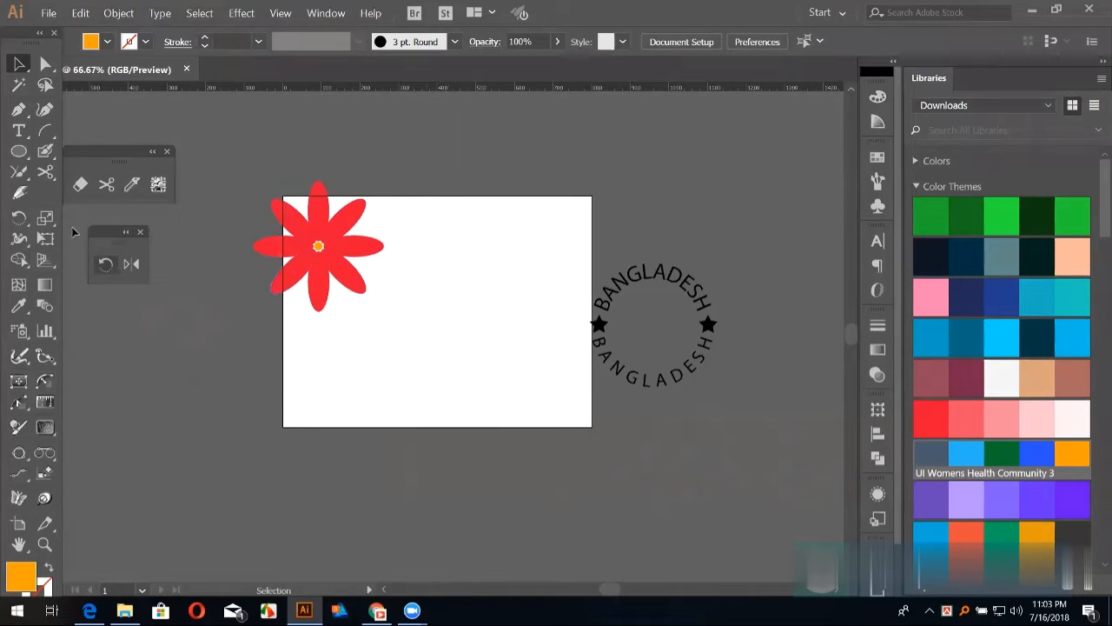
Step: Draw a nearly square orange rectangle on the artboard below the flower
left_click_drag(18, 150, 83, 153)
mouse_move(357, 331)
left_mouse_down()
mouse_move(398, 396)
mouse_move(422, 392)
left_mouse_up()
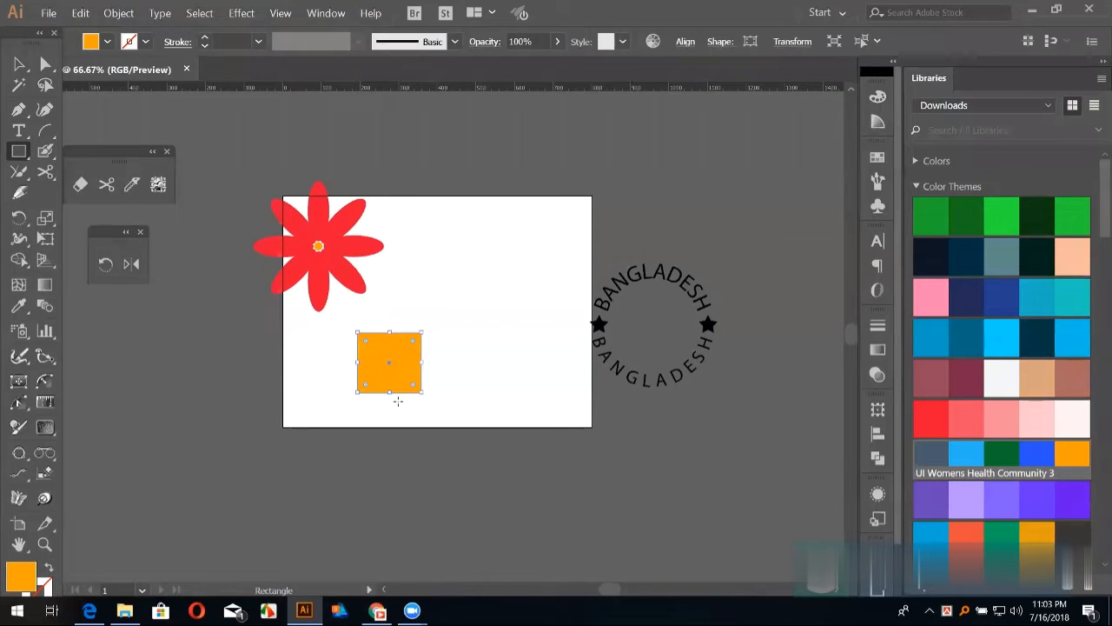
Step: Set up a Reflect of the orange rectangle about a point just beyond its right edge, with a Vertical axis
left_click(131, 265)
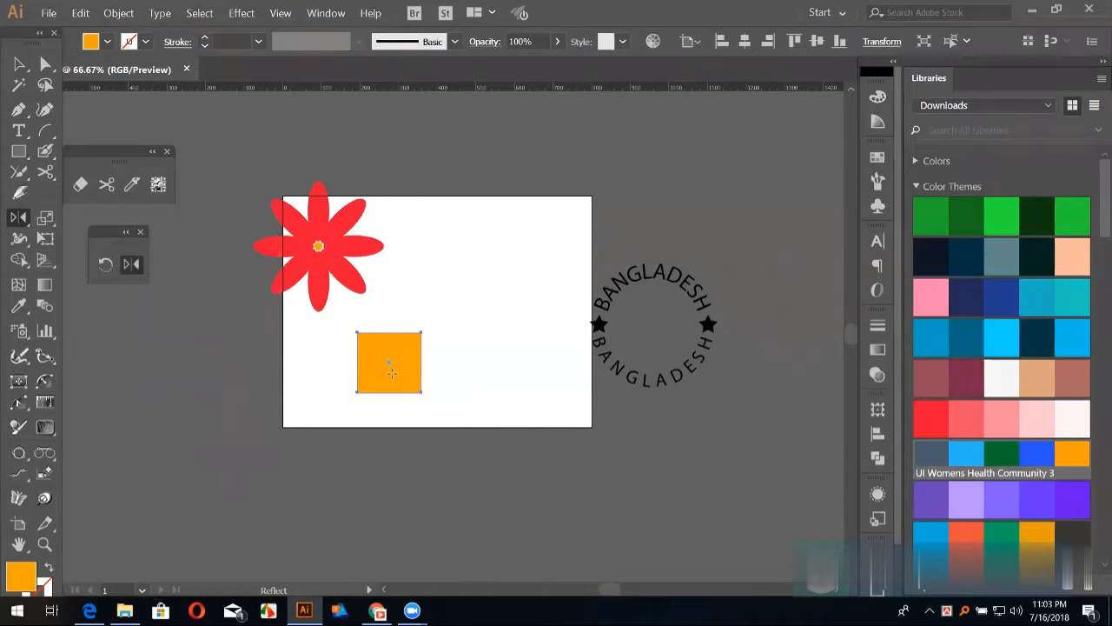
key("ctrl+equal")
key("ctrl+equal")
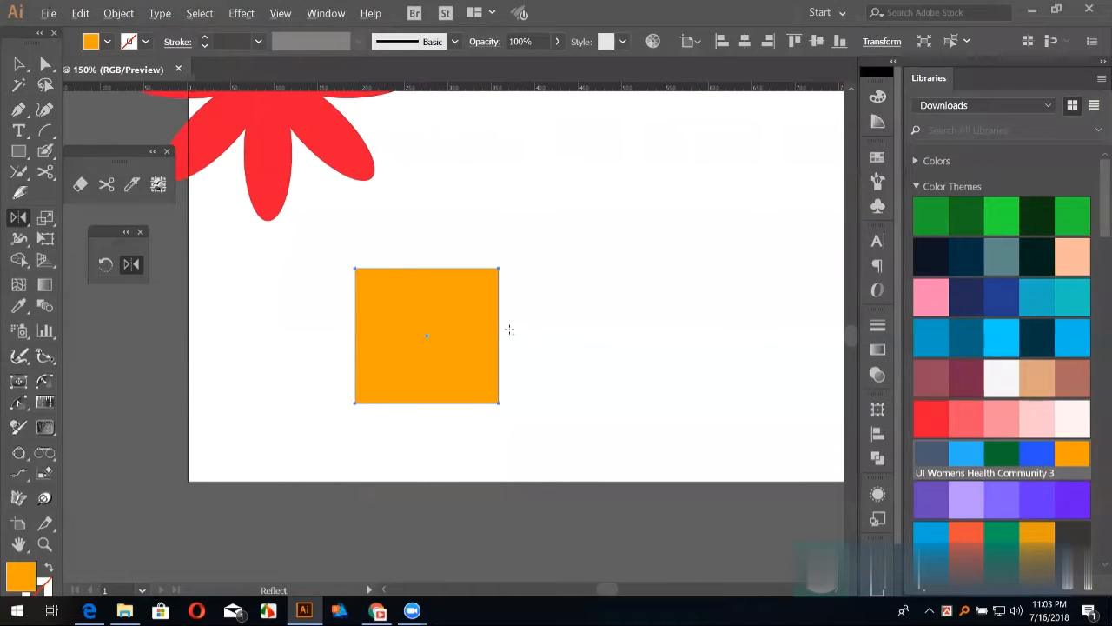
left_click(509, 330, "alt")
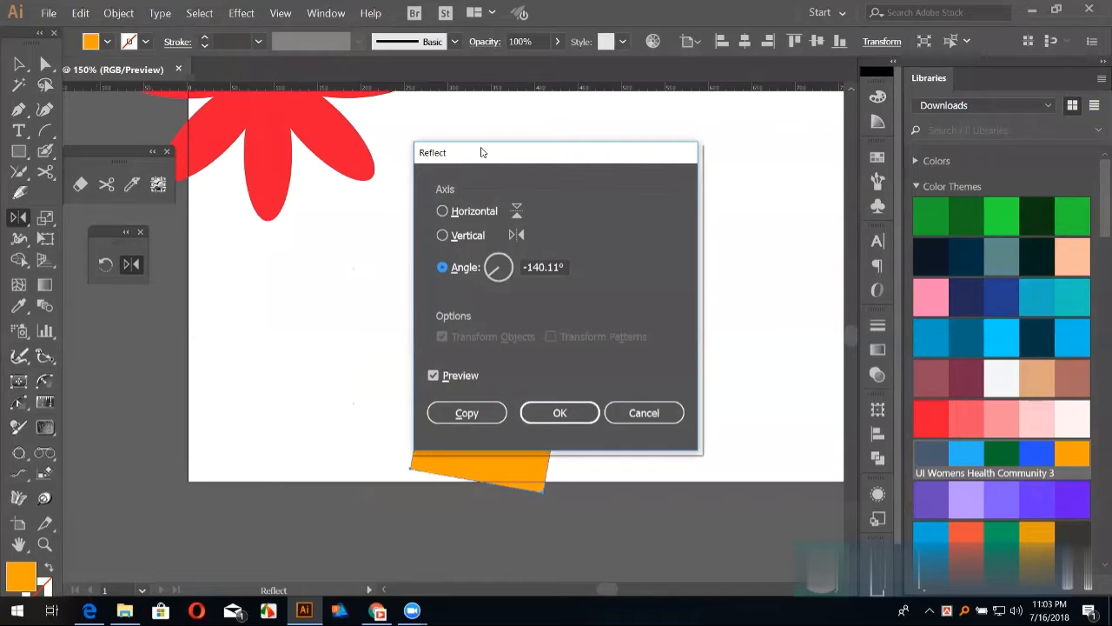
left_click_drag(482, 152, 736, 170)
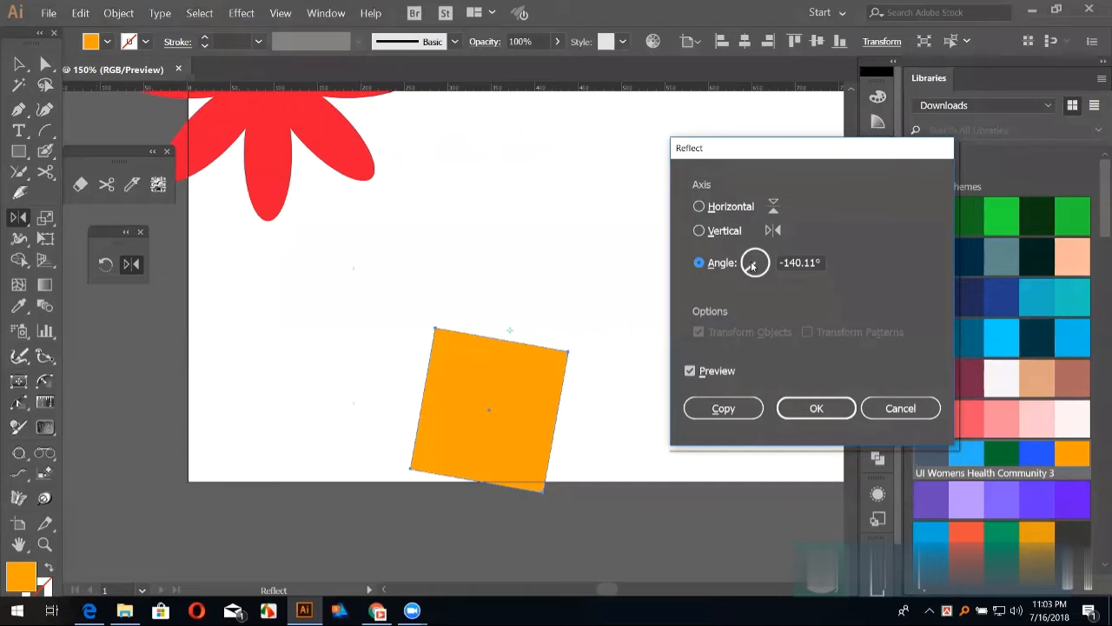
left_click_drag(821, 262, 736, 263)
type("0")
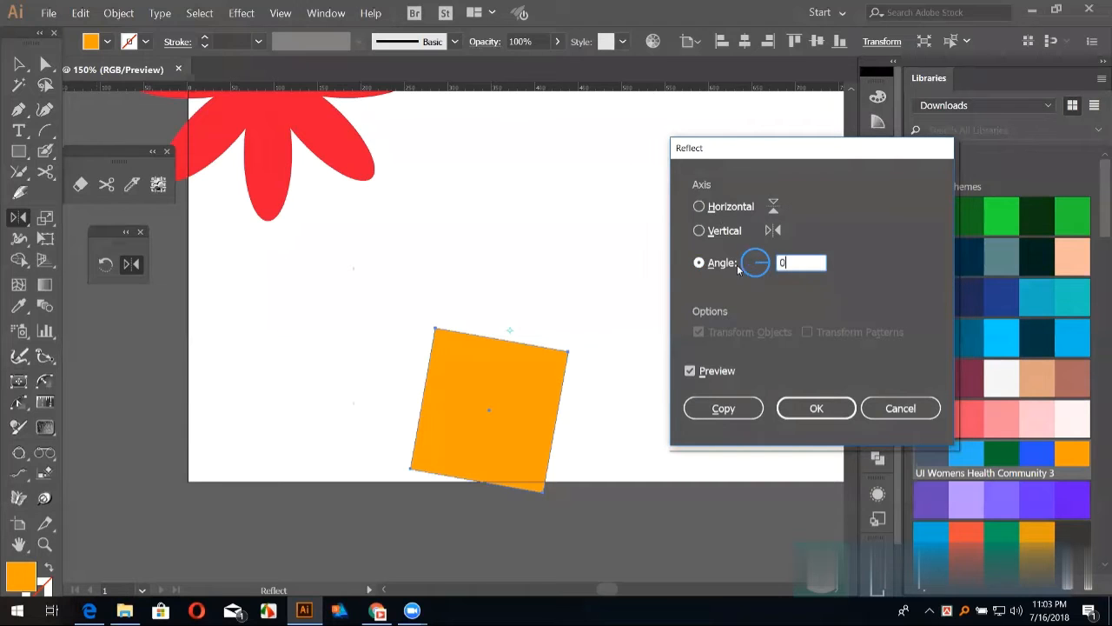
left_click(699, 232)
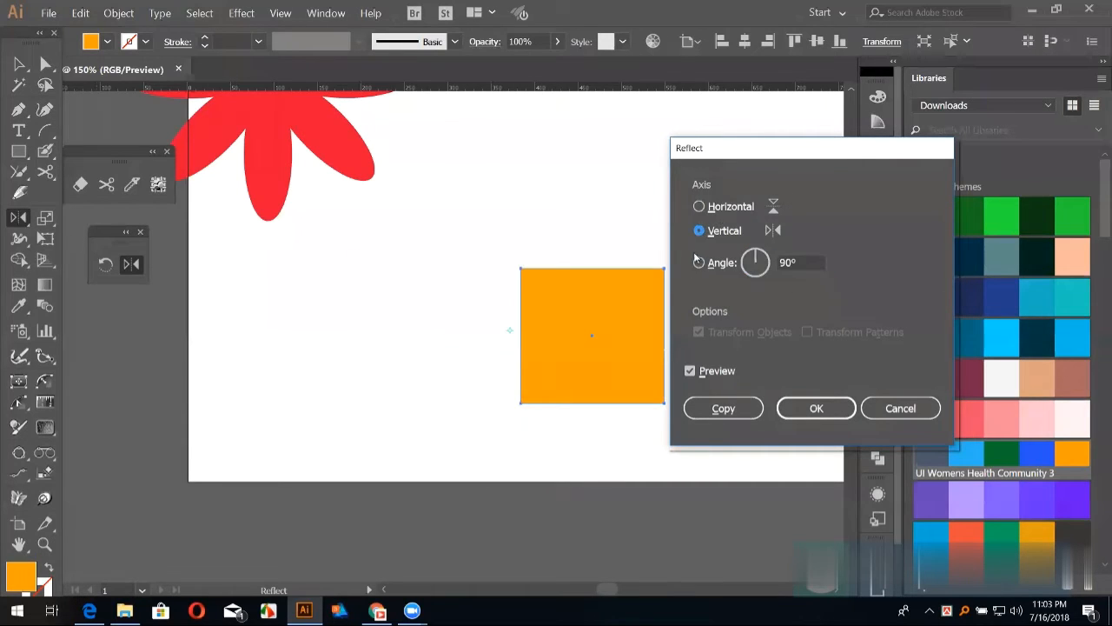
Step: Compare the vertical reflection with its preview on and off, and create it as a copy beside the original
left_click(690, 371)
left_click(690, 372)
left_click(690, 371)
left_click(690, 371)
left_click(690, 371)
left_click(690, 371)
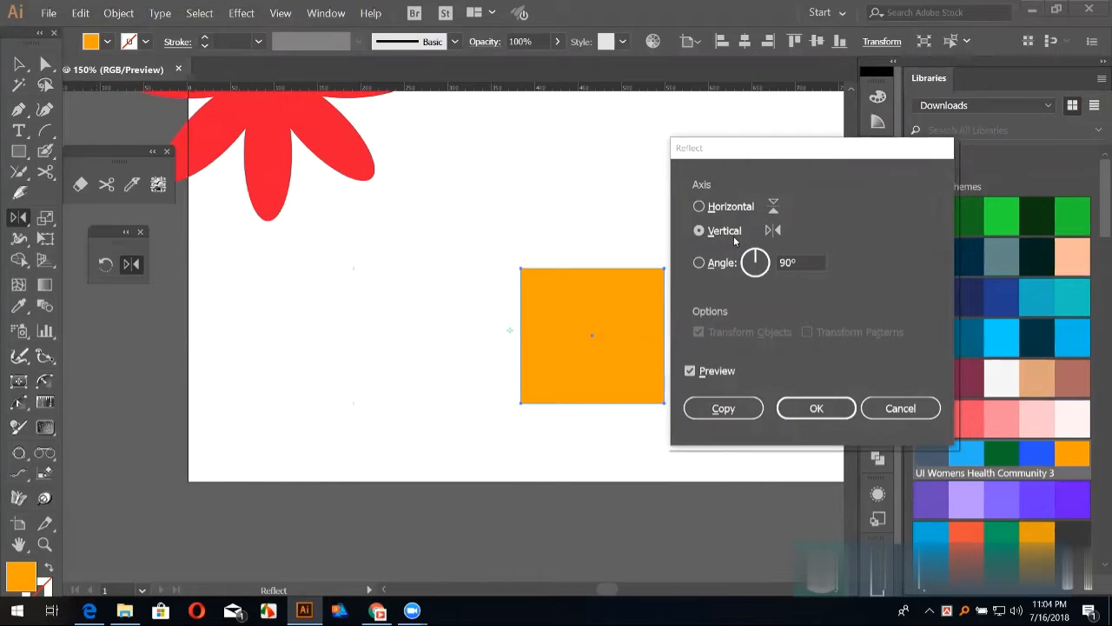
left_click_drag(768, 146, 770, 110)
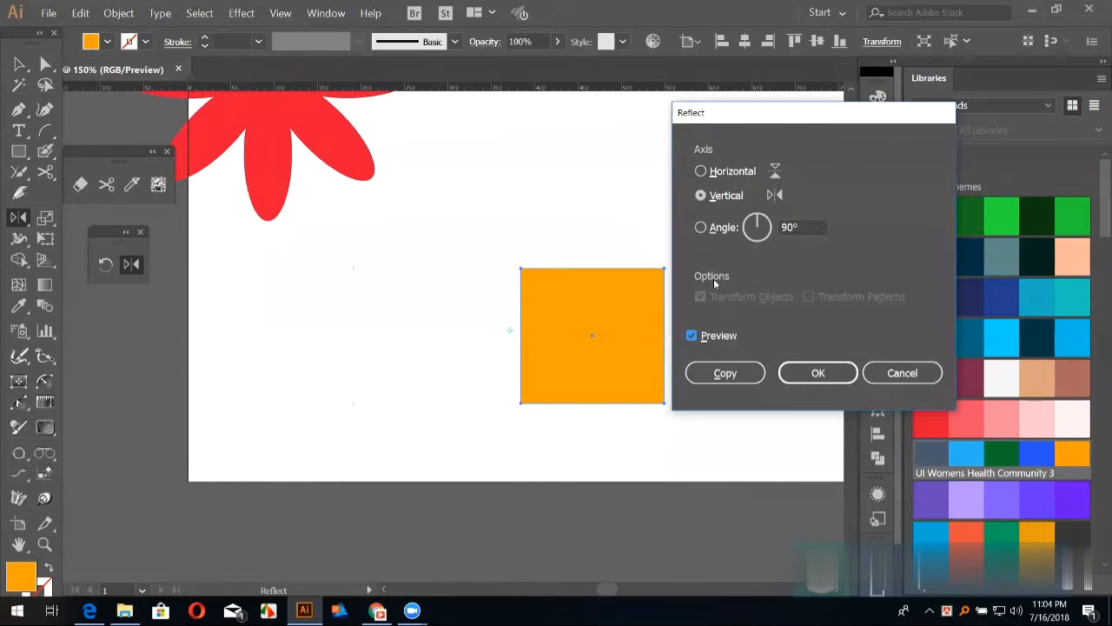
left_click(692, 335)
left_click(693, 336)
left_click(692, 335)
left_click(693, 335)
left_click(693, 335)
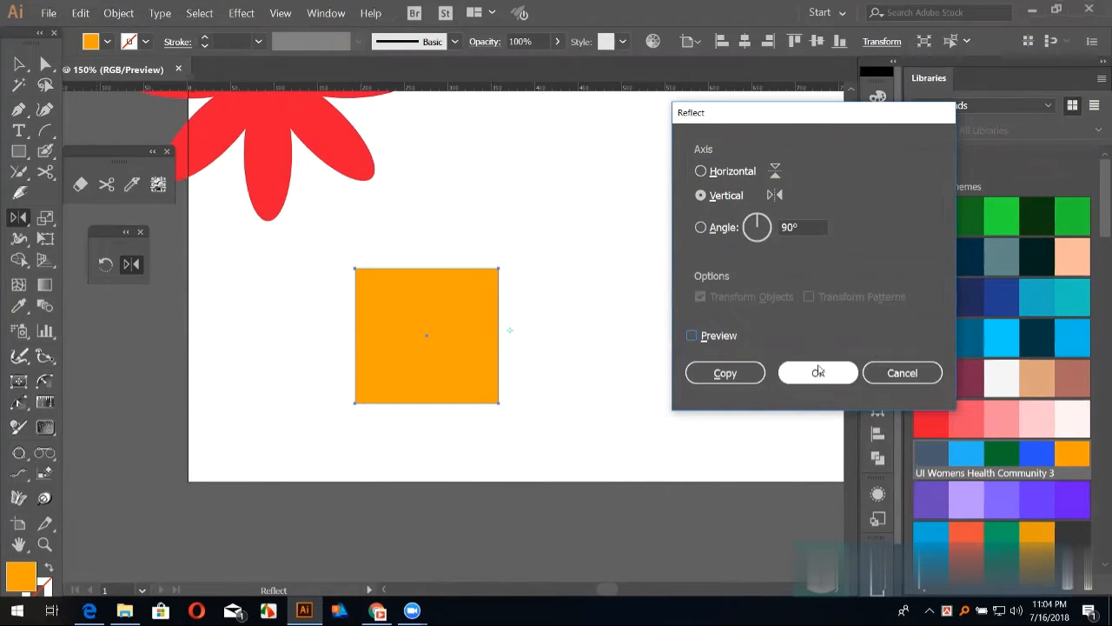
left_click(723, 373)
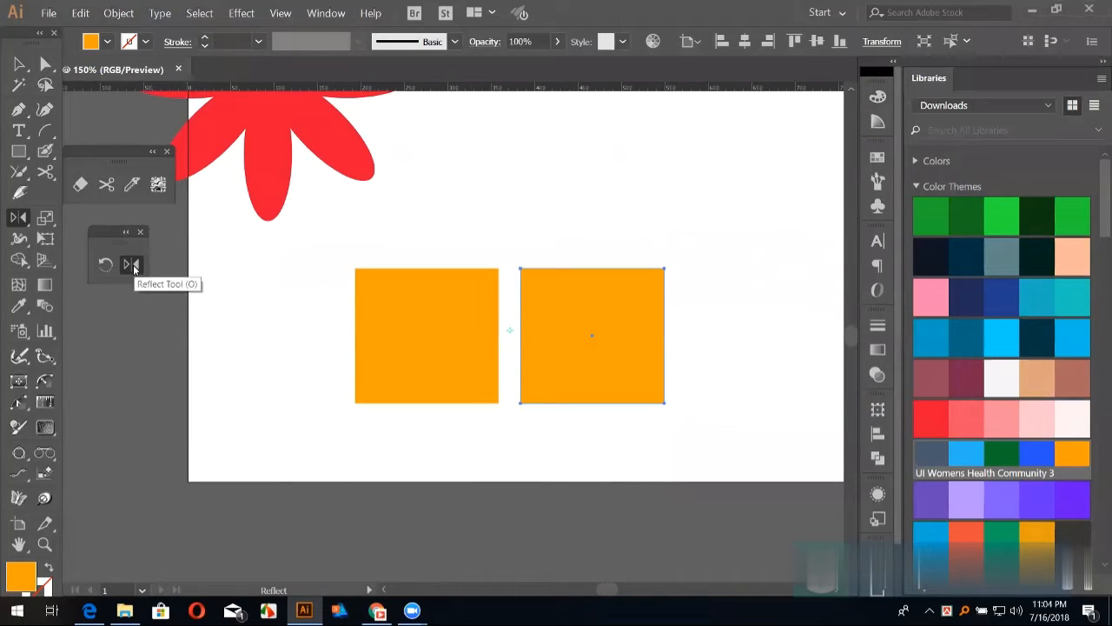
Step: Reflect a copy of the second rectangle across a Horizontal axis through a point just below its bottom edge
left_click(593, 414, "alt")
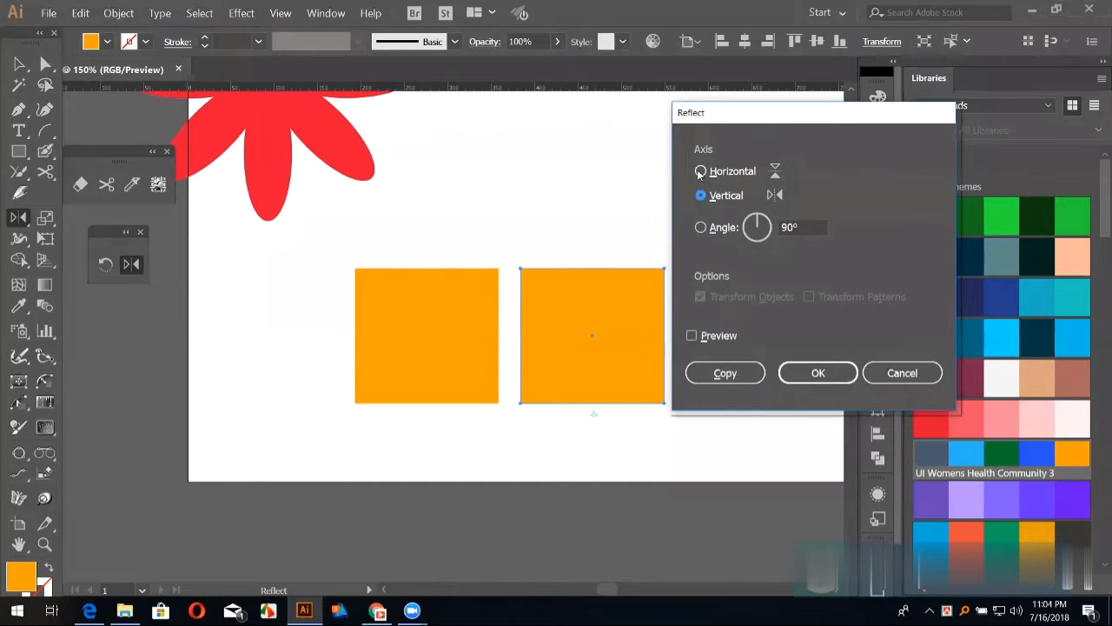
left_click(701, 172)
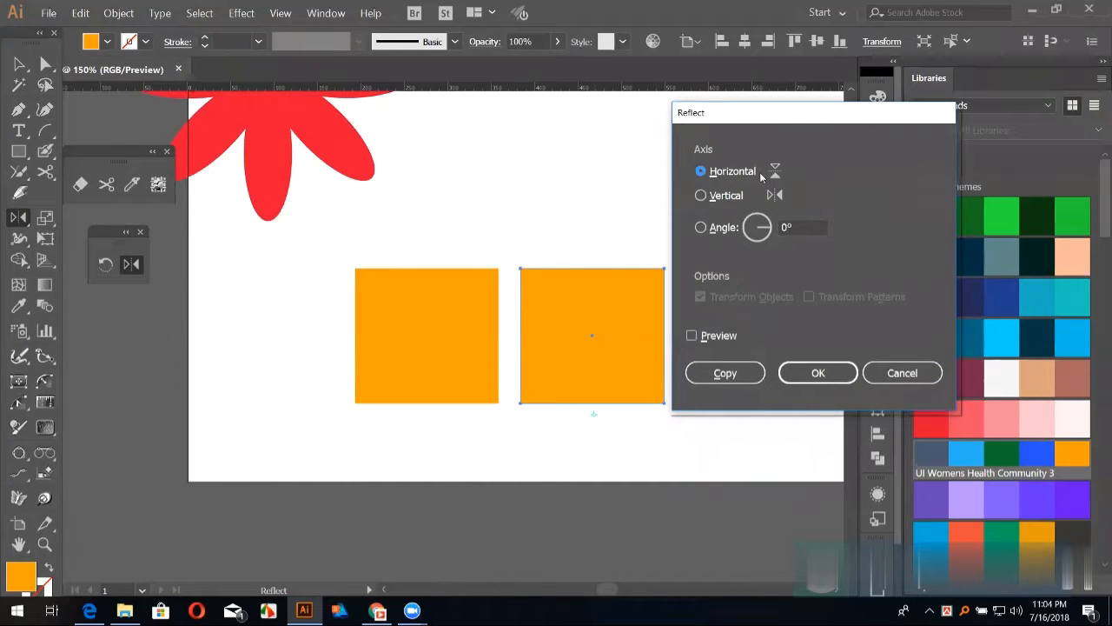
left_click(693, 337)
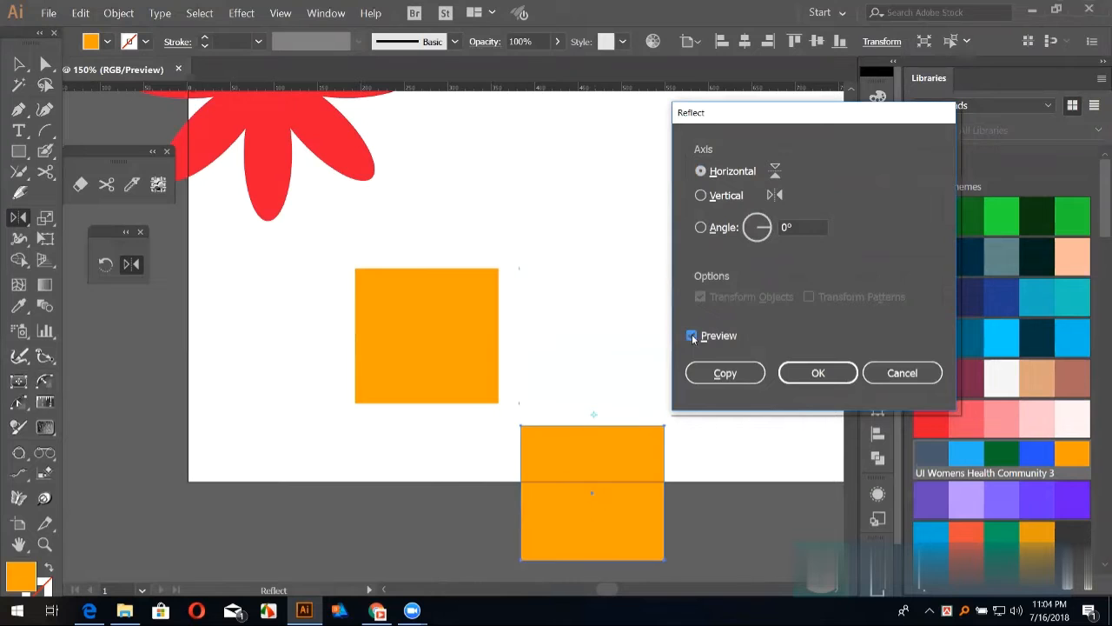
left_click(723, 375)
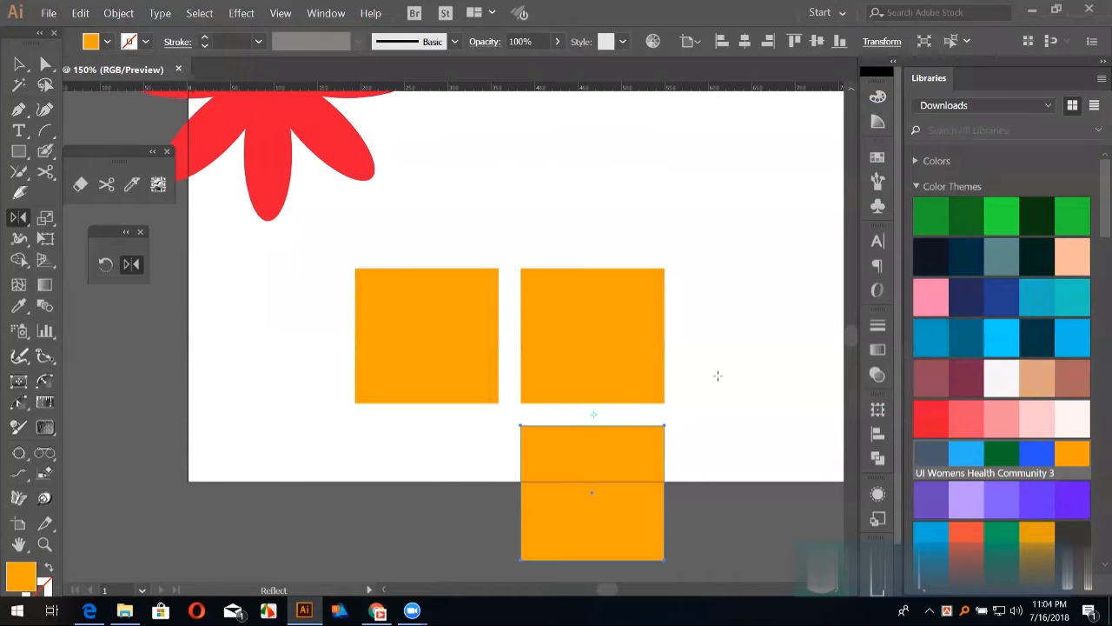
Step: Delete the three orange rectangles and the flower with its center circle
key("v")
left_click_drag(309, 273, 630, 452)
key("Delete")
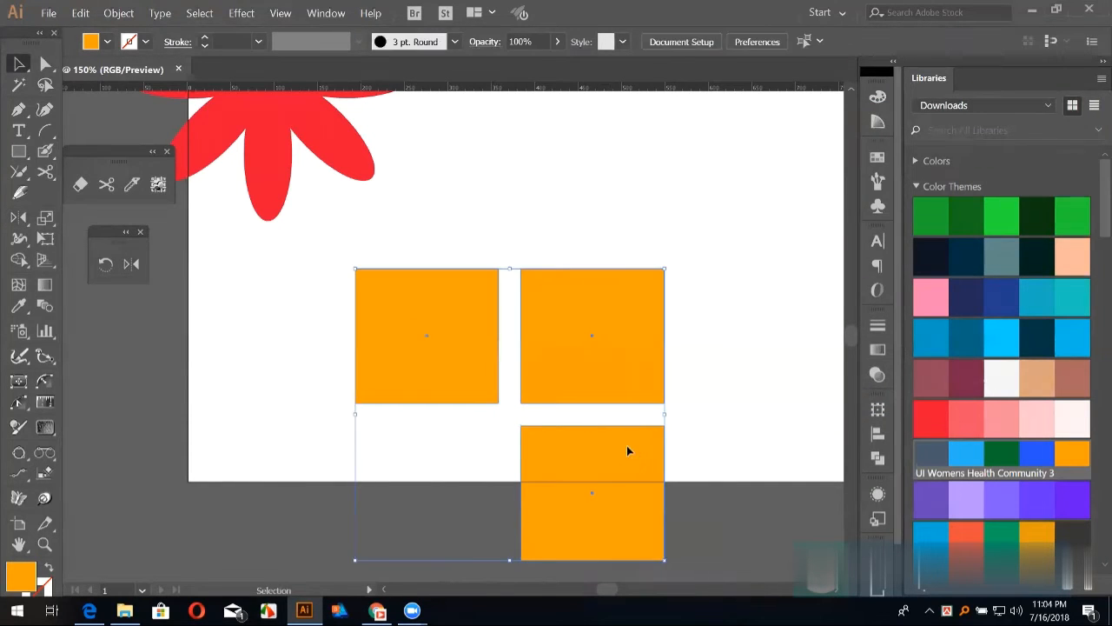
left_click_drag(526, 284, 567, 467)
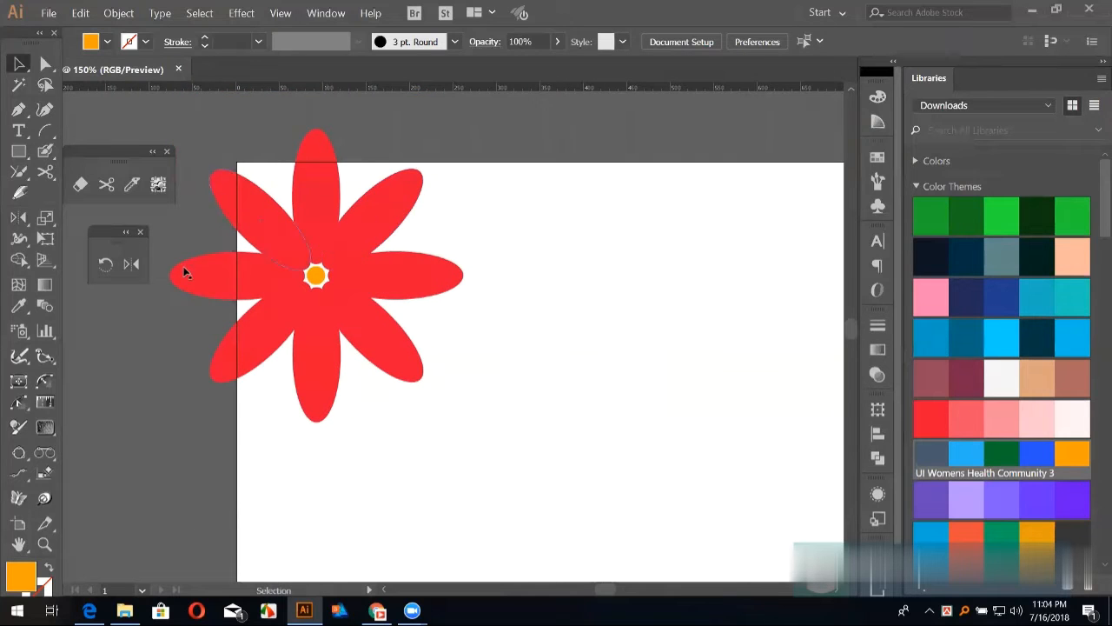
left_click(387, 344)
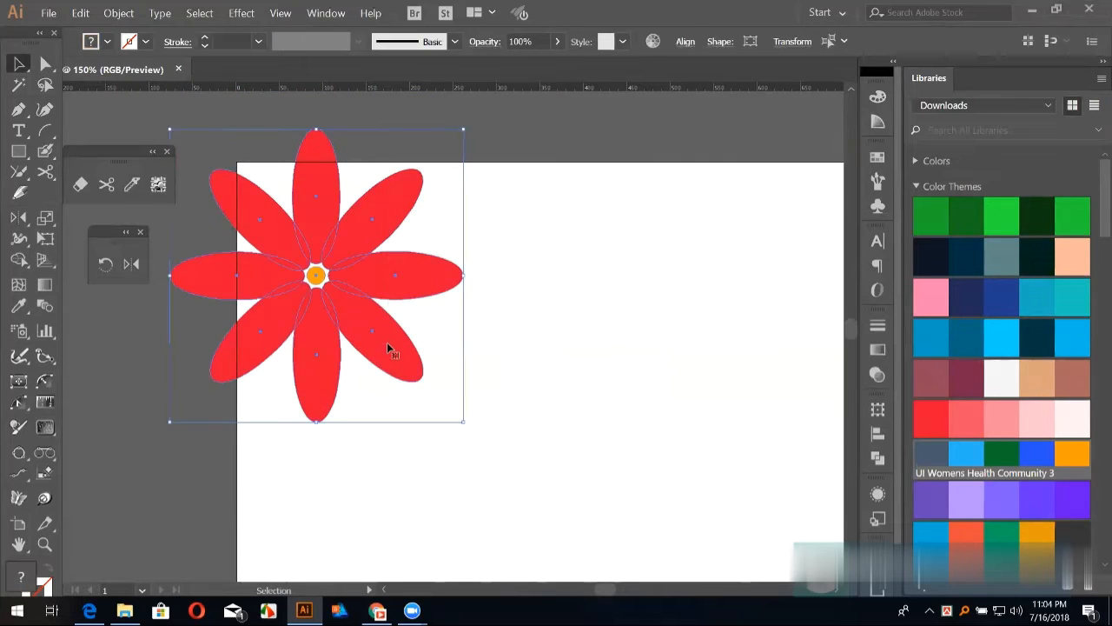
key("Delete")
Step: Delete the circular BANGLADESH text emblem with its two stars beside the artboard
left_click_drag(491, 340, 405, 311)
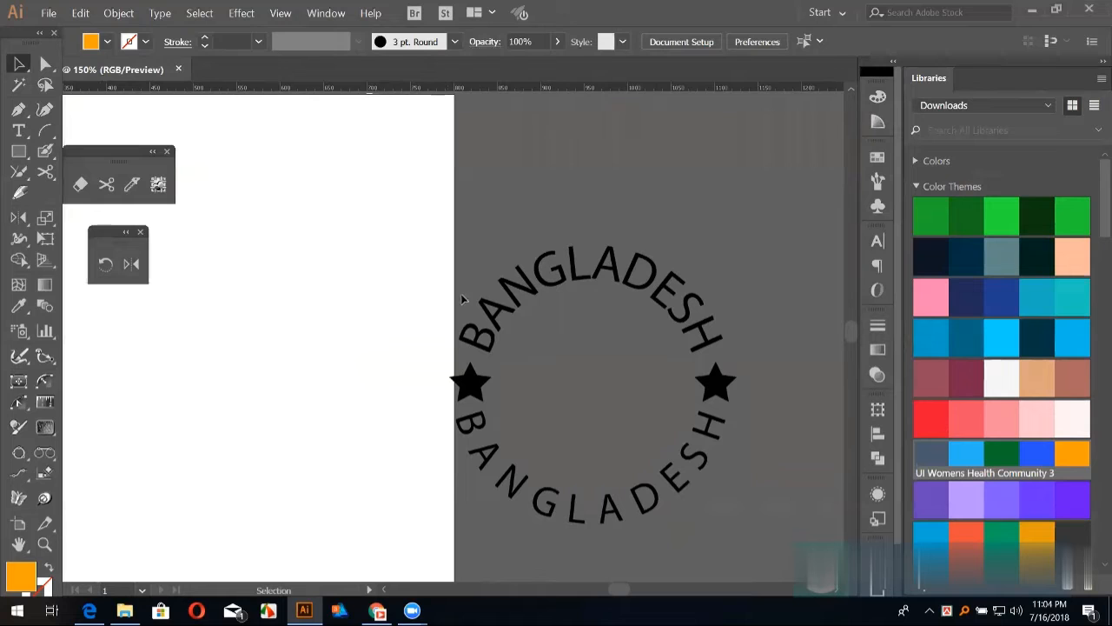
left_click_drag(435, 224, 752, 538)
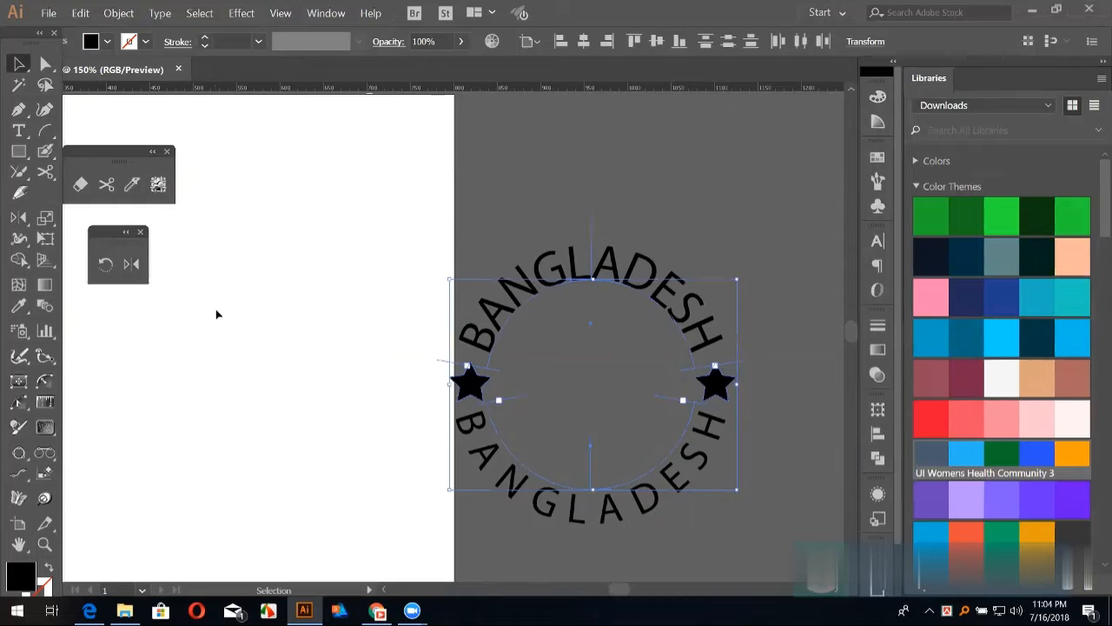
key("Delete")
key("ctrl+0")
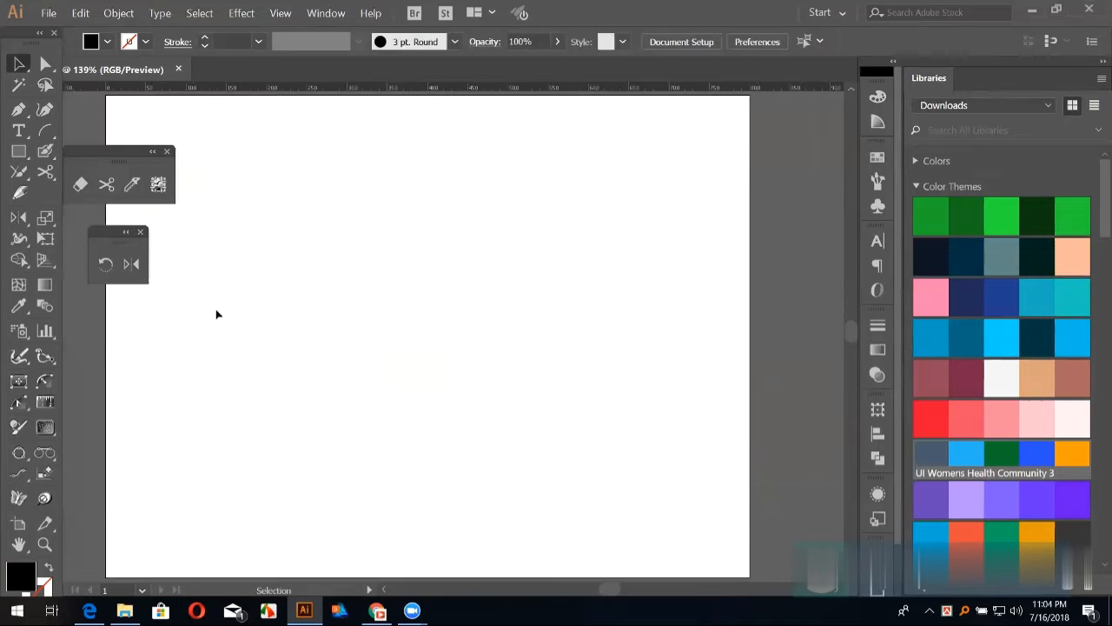
Step: Switch to Chrome and copy the twelve-badge stamp template image from the Google Images results for round logo
left_click(378, 610)
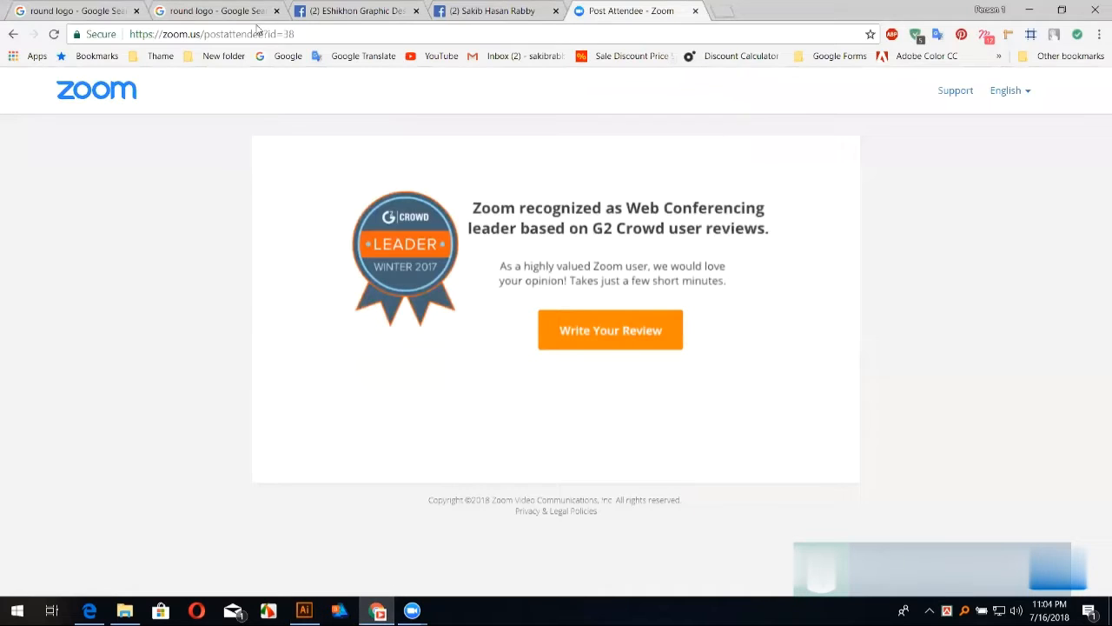
left_click(220, 10)
scroll(265, 273, "up", 2)
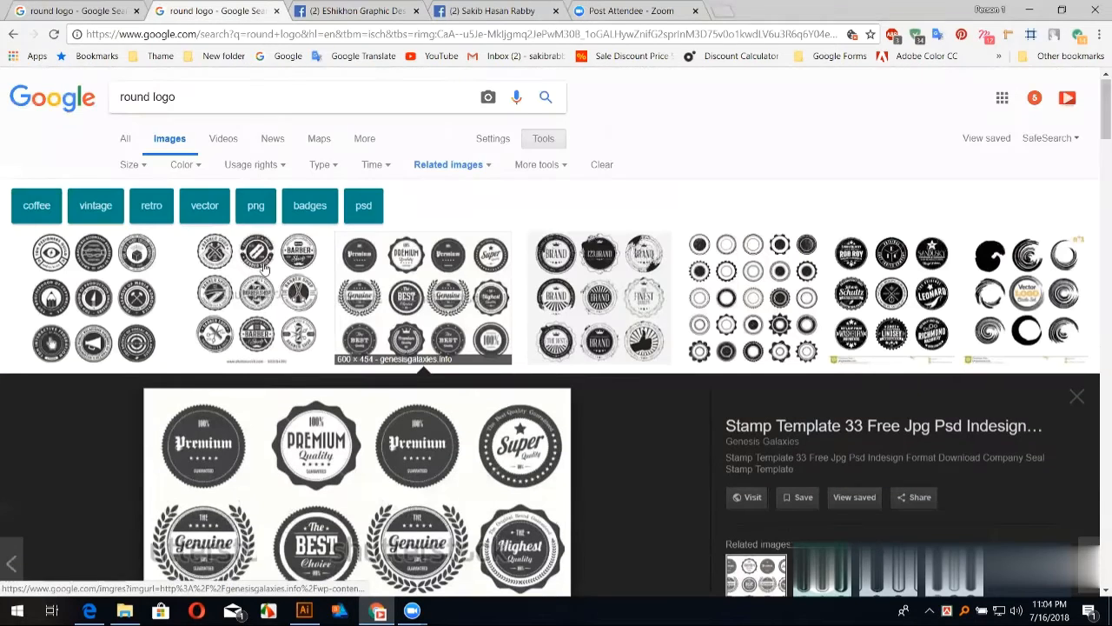
scroll(504, 309, "down", 2)
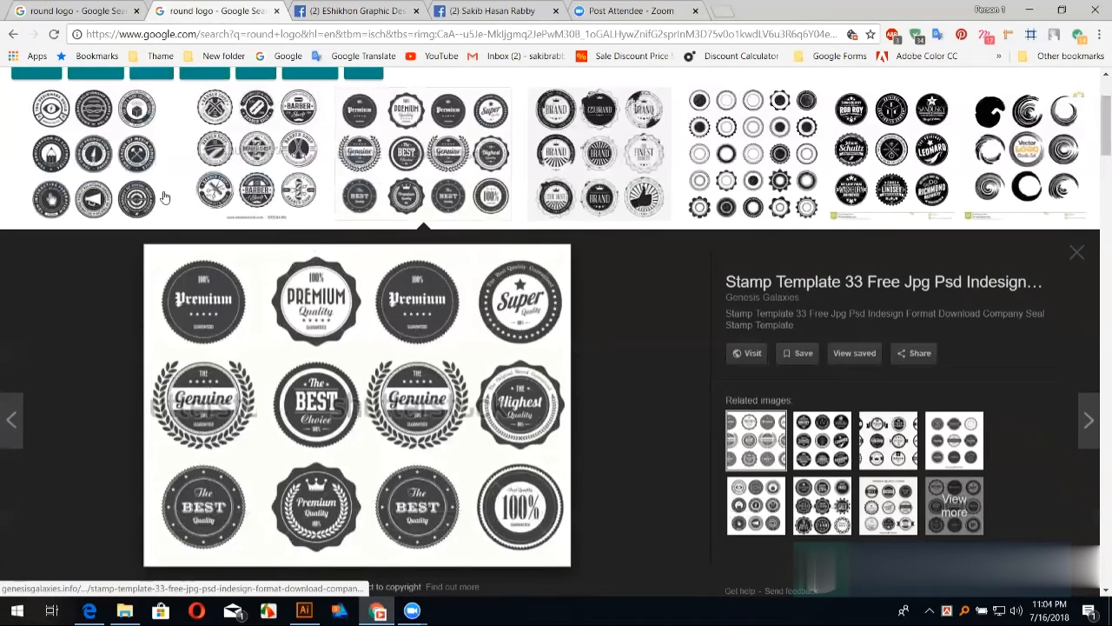
right_click(305, 337)
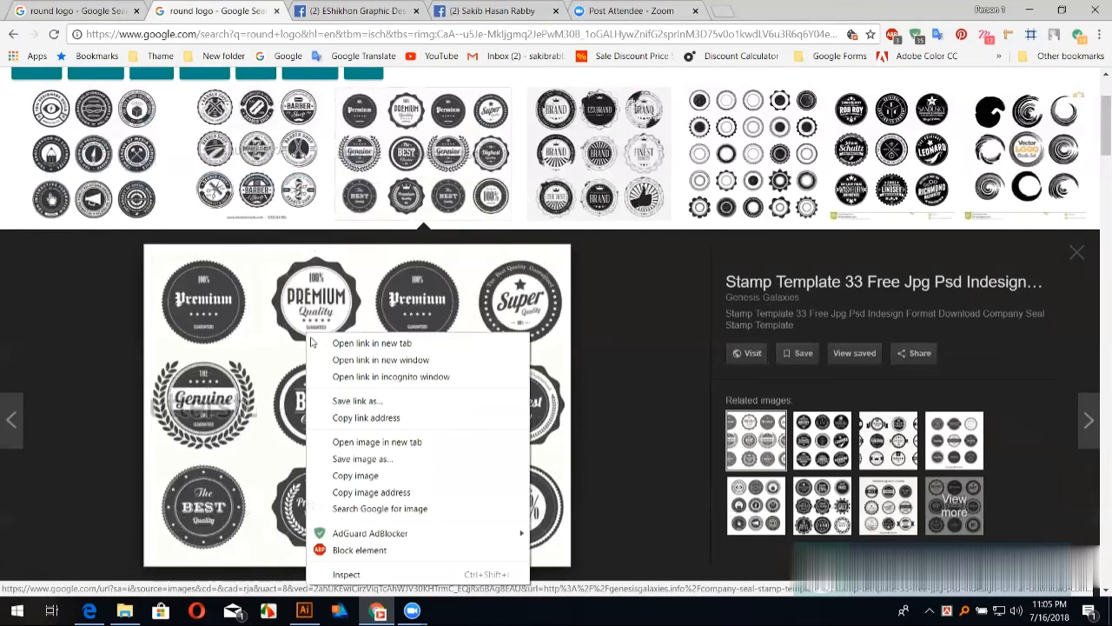
left_click(355, 475)
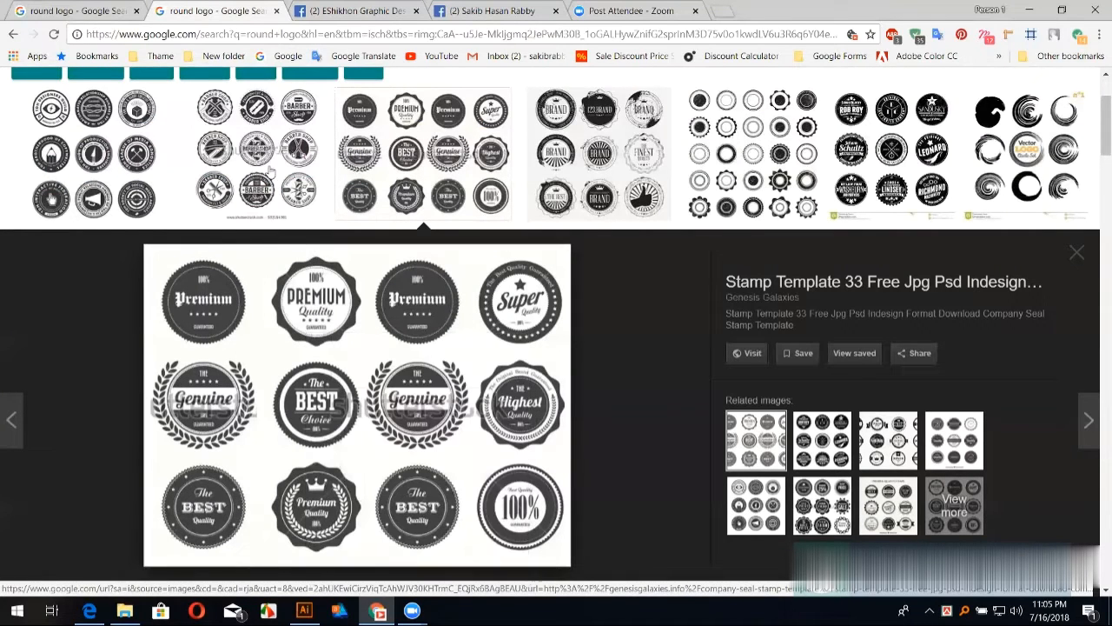
Step: Switch back to Illustrator and paste the badge sheet image onto the artboard, leaving it deselected
left_click(304, 610)
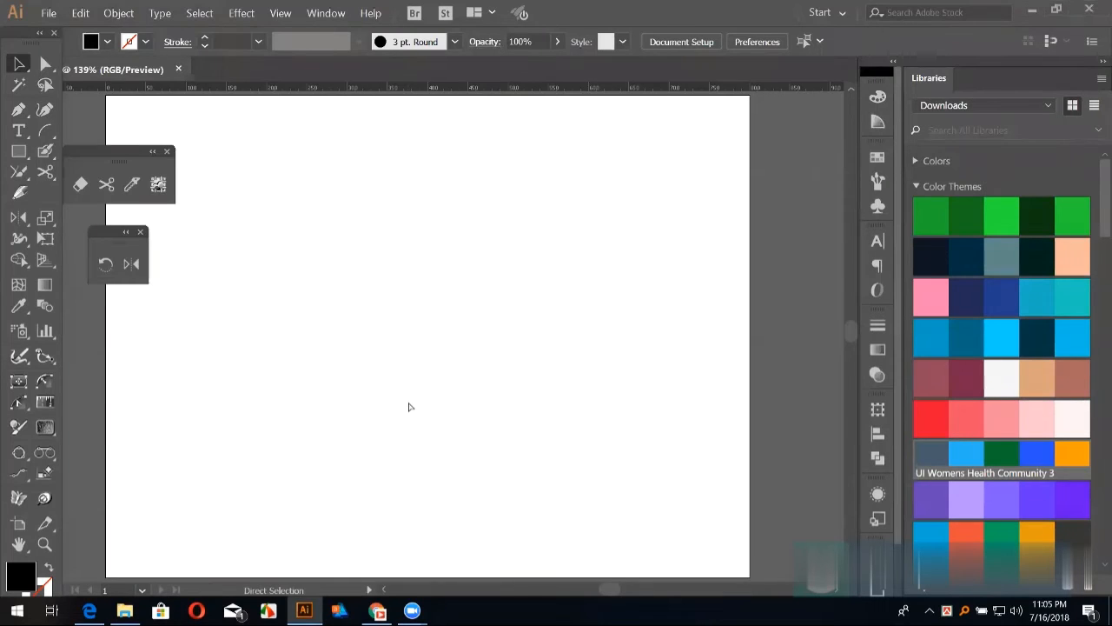
key("ctrl+v")
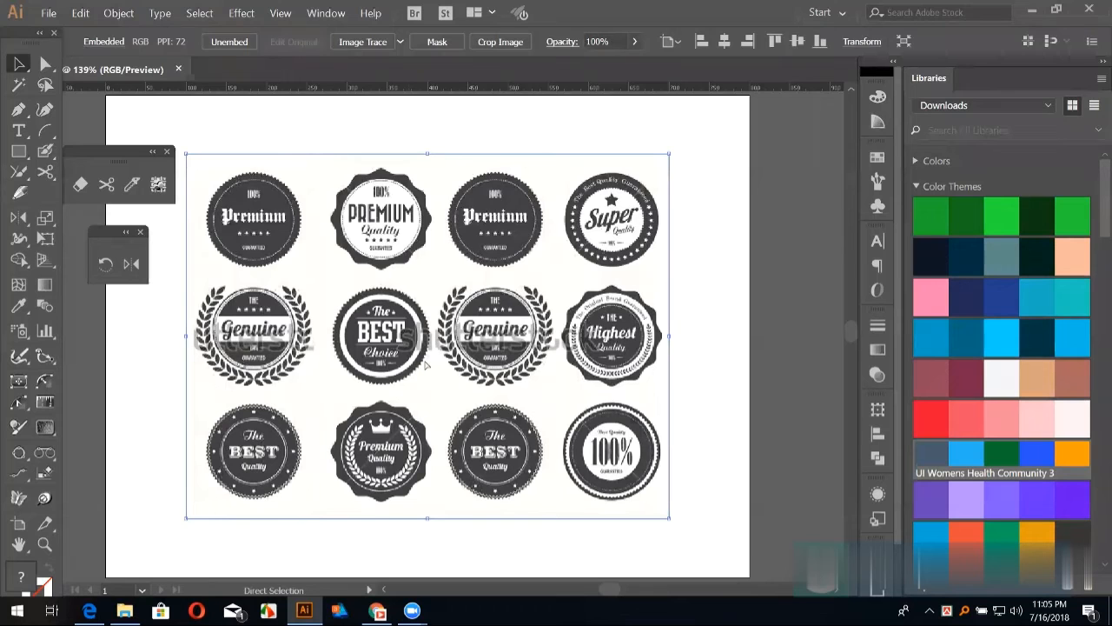
key("ctrl+shift+a")
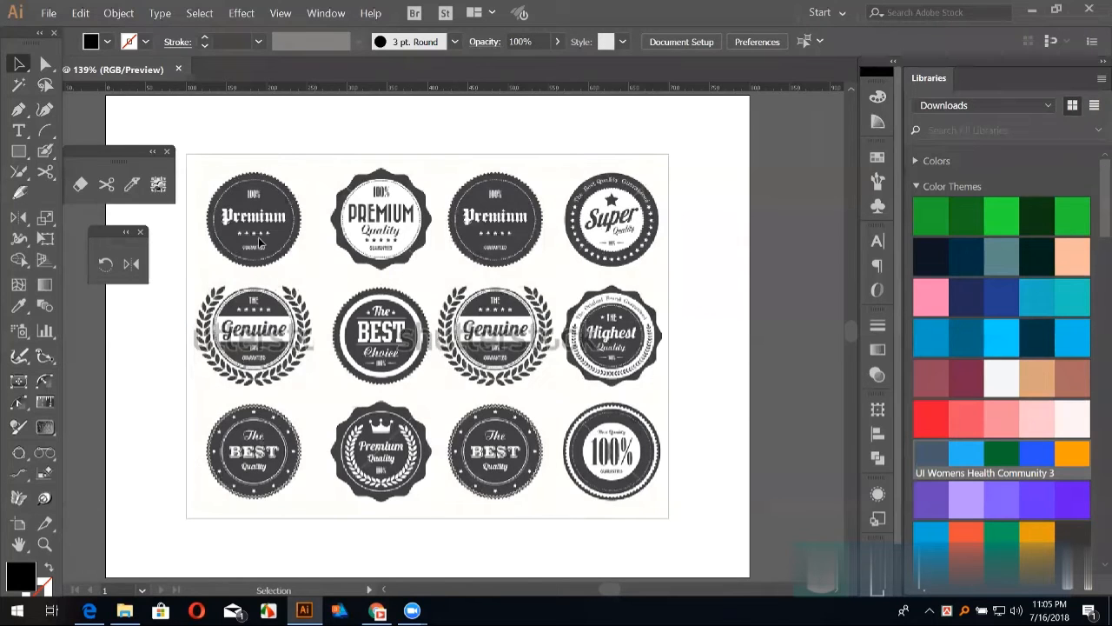
key("ctrl+equal")
key("ctrl+equal")
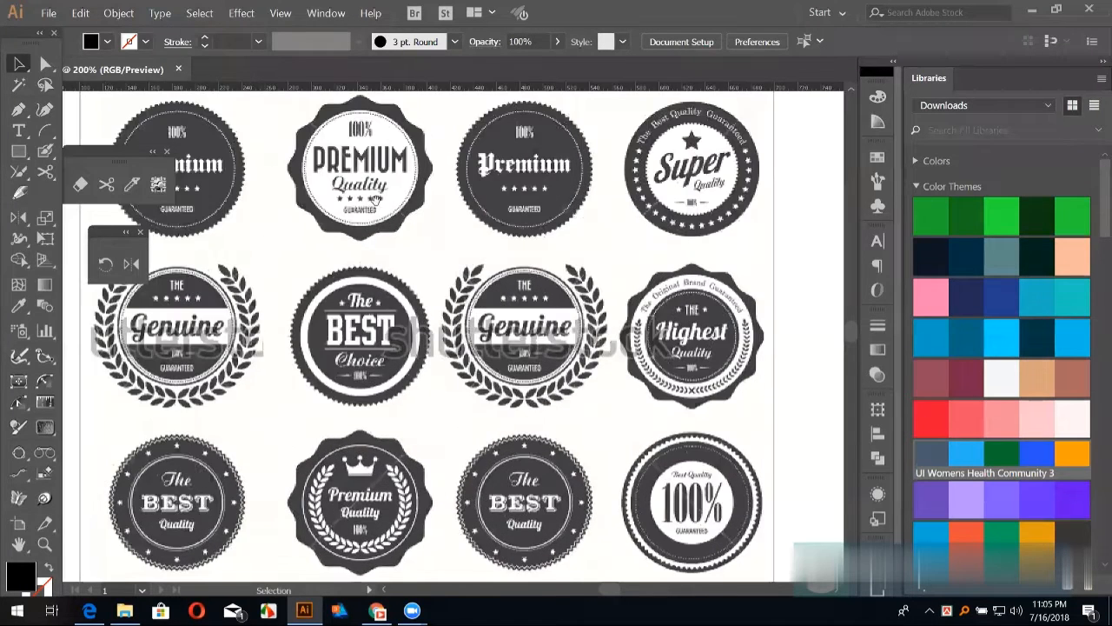
left_click_drag(375, 201, 466, 400)
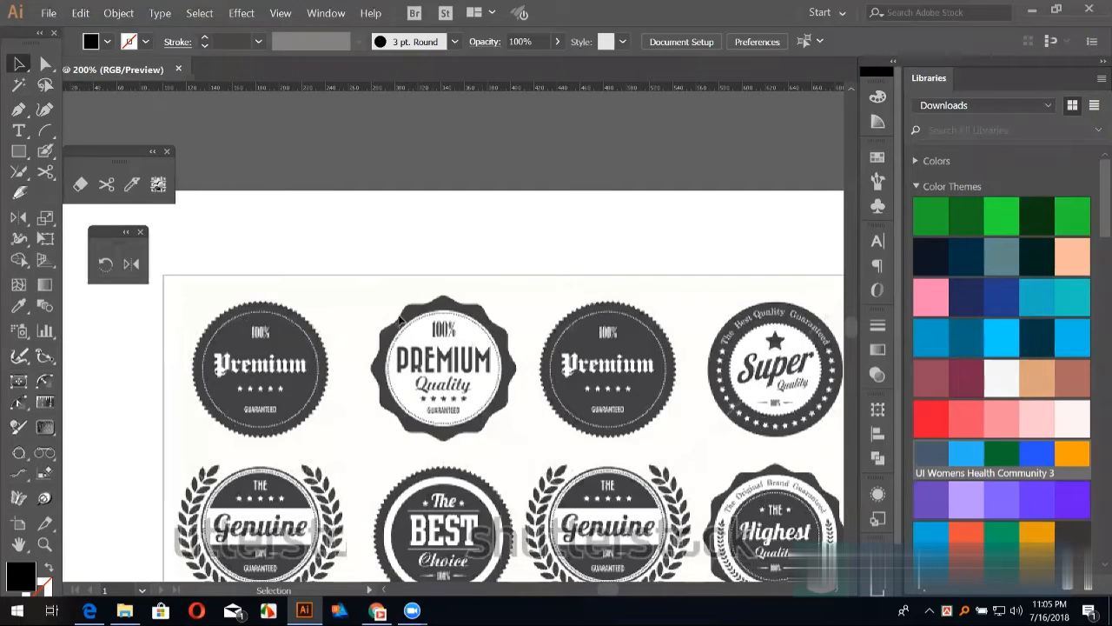
Step: Create a star with Radius 1 of 100 px, Radius 2 of 85 px and 12 points, and move it over the two upper-right badges
left_click_drag(109, 164, 126, 152)
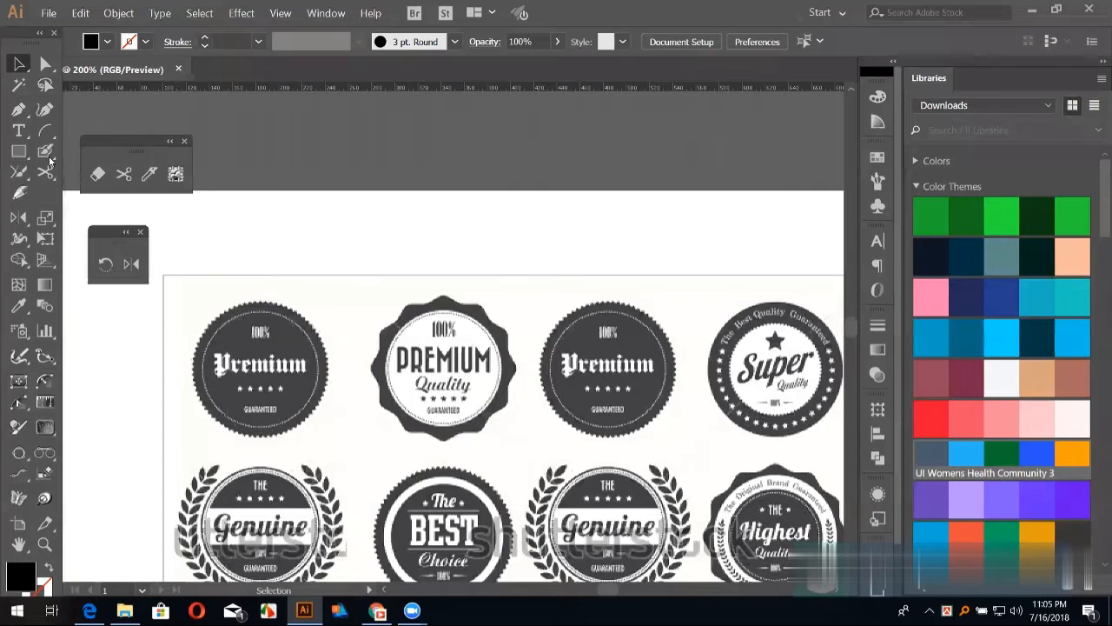
left_click(19, 151)
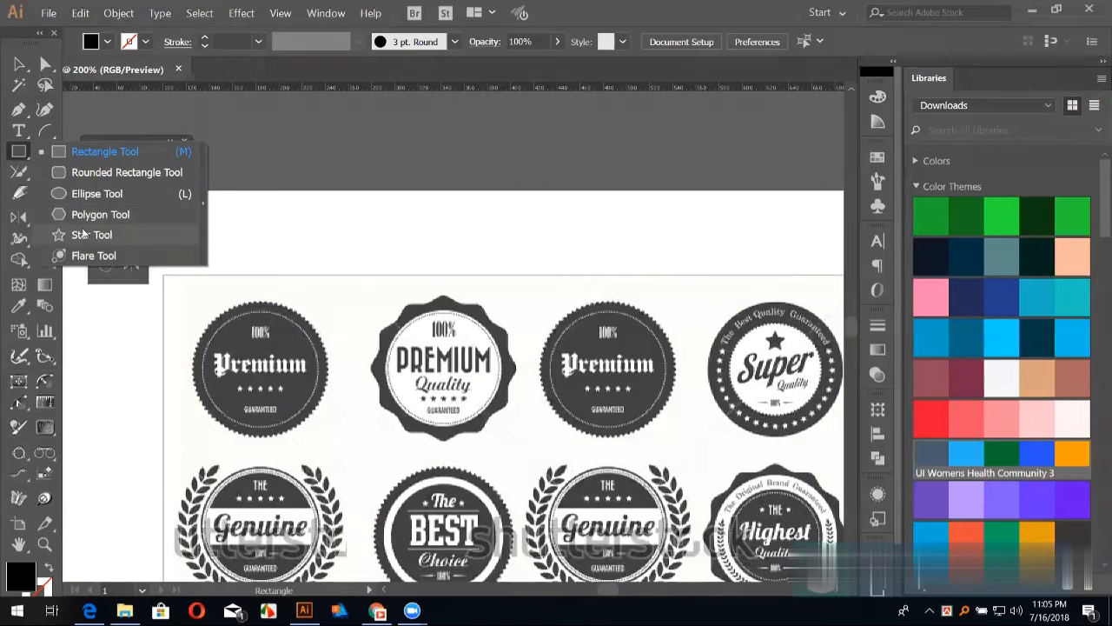
left_click(87, 235)
left_click(494, 249)
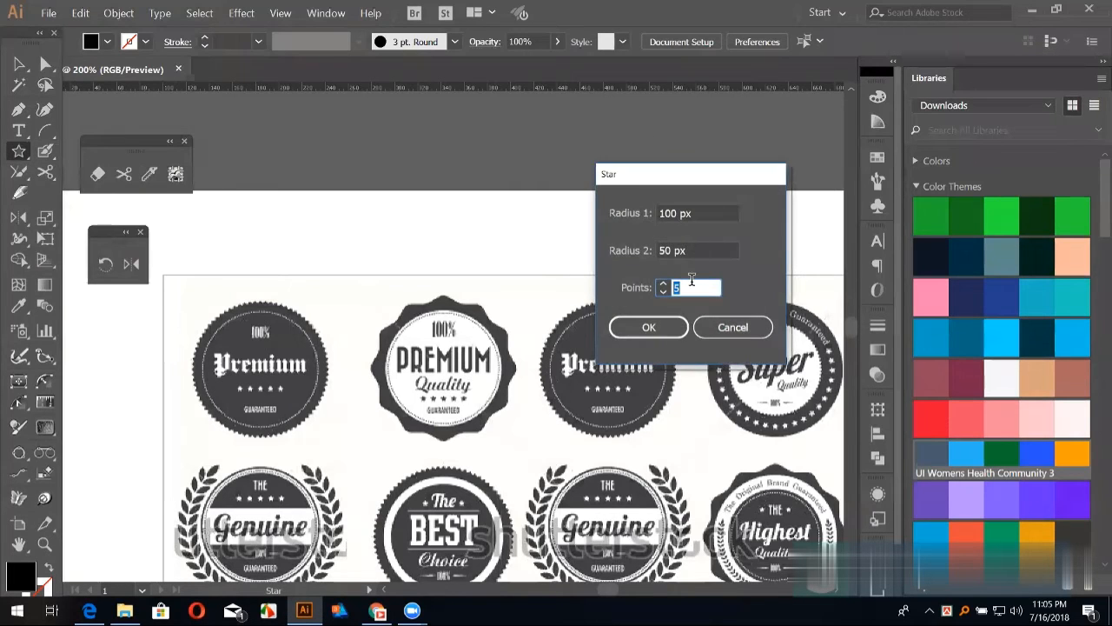
type("12")
left_click_drag(689, 180, 736, 168)
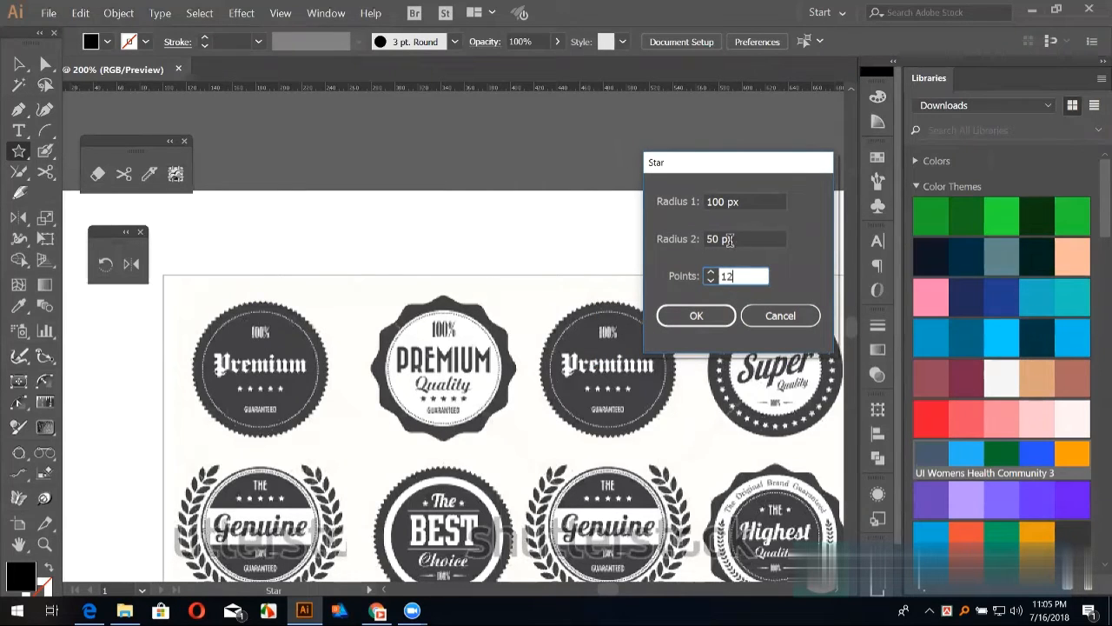
key("shift+Tab")
type("9")
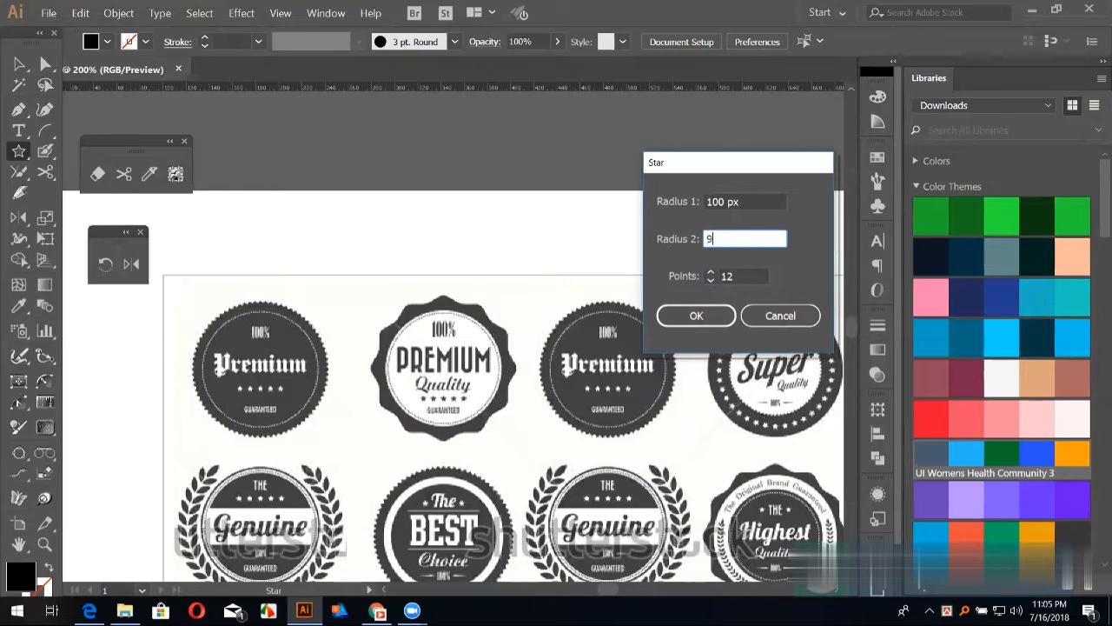
left_click_drag(726, 233, 665, 234)
type("85")
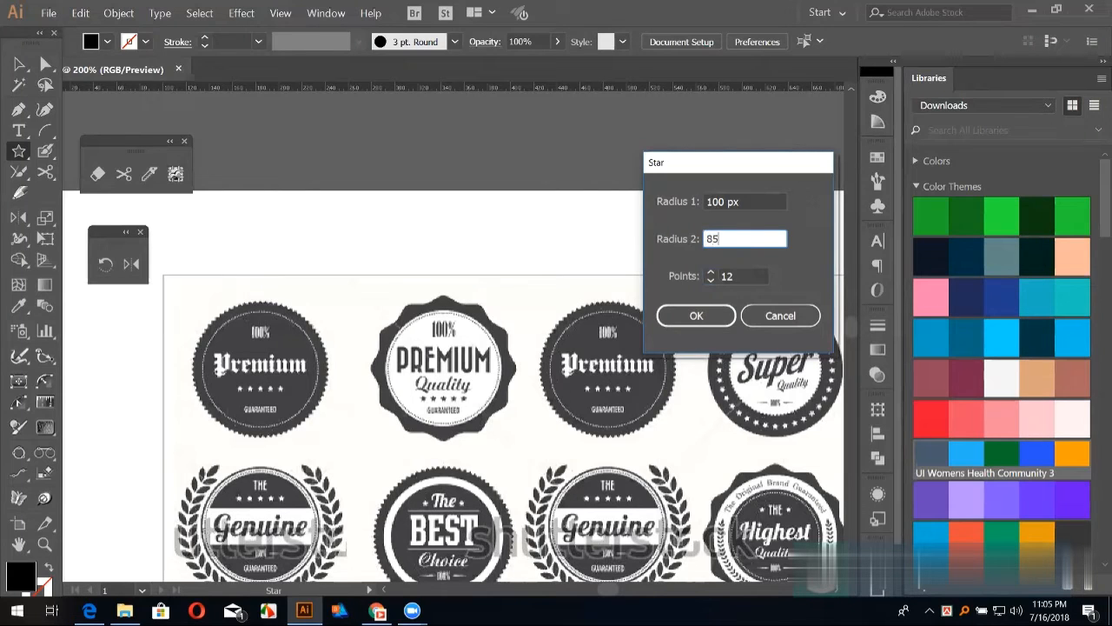
left_click(691, 318)
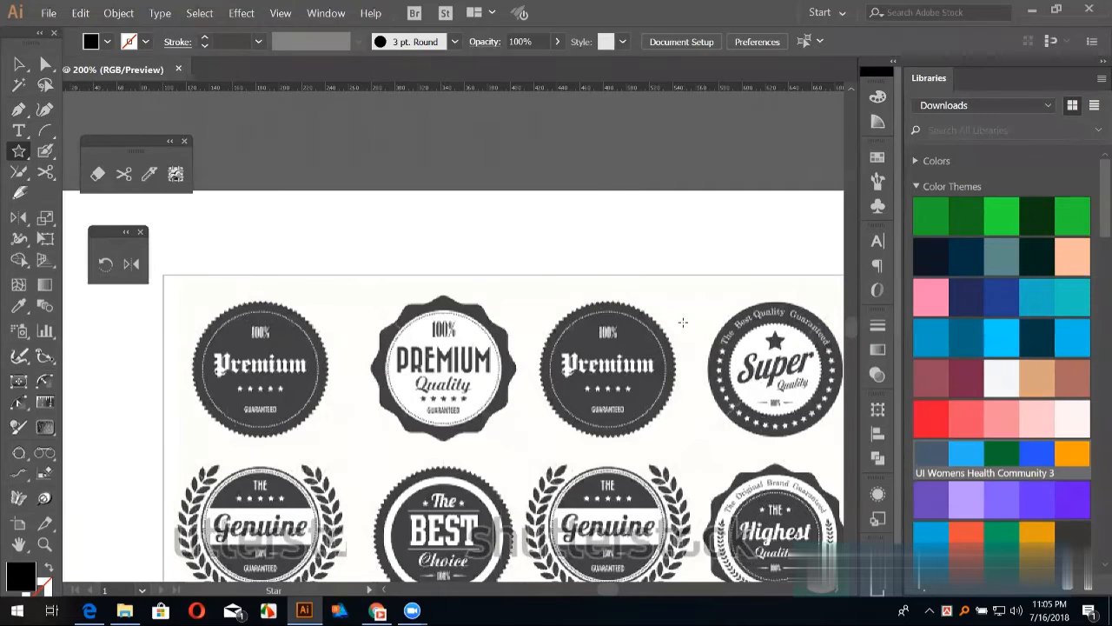
key("v")
left_click_drag(446, 259, 632, 284)
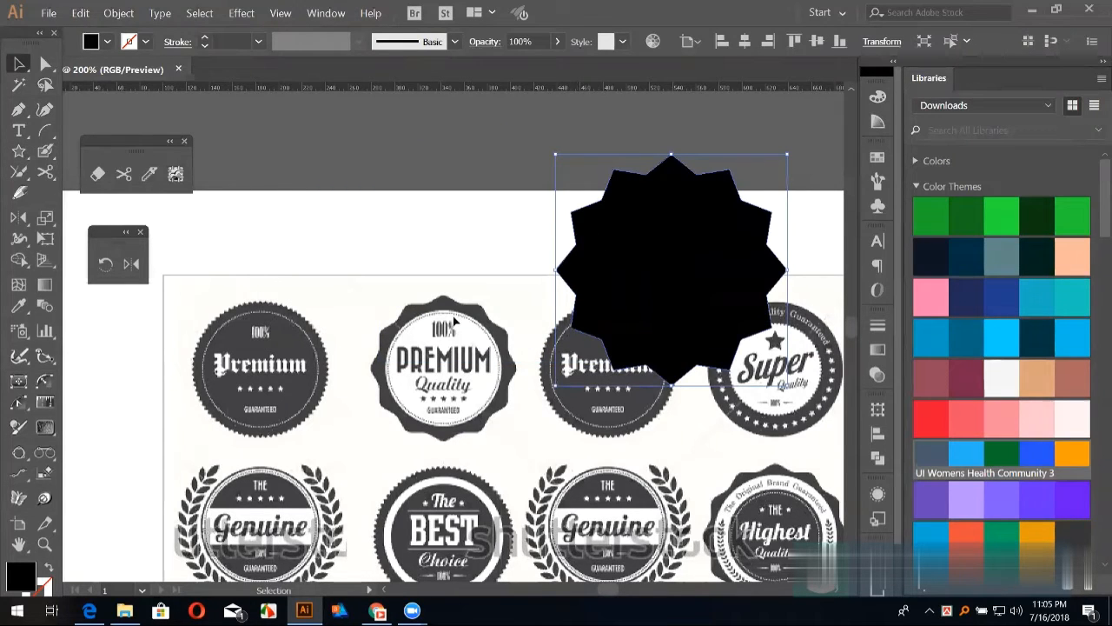
Step: Round all corners of the black star to about 13.26 px to give it a scalloped edge
key("ctrl+plus")
key("ctrl+plus")
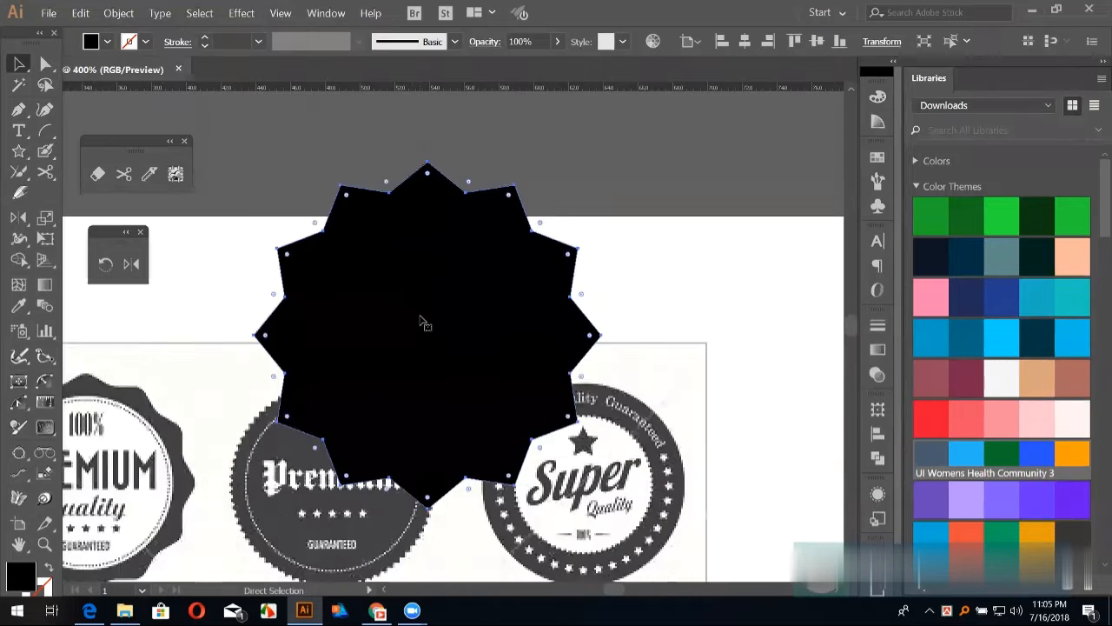
left_click_drag(420, 316, 631, 280)
left_click_drag(542, 311, 590, 310)
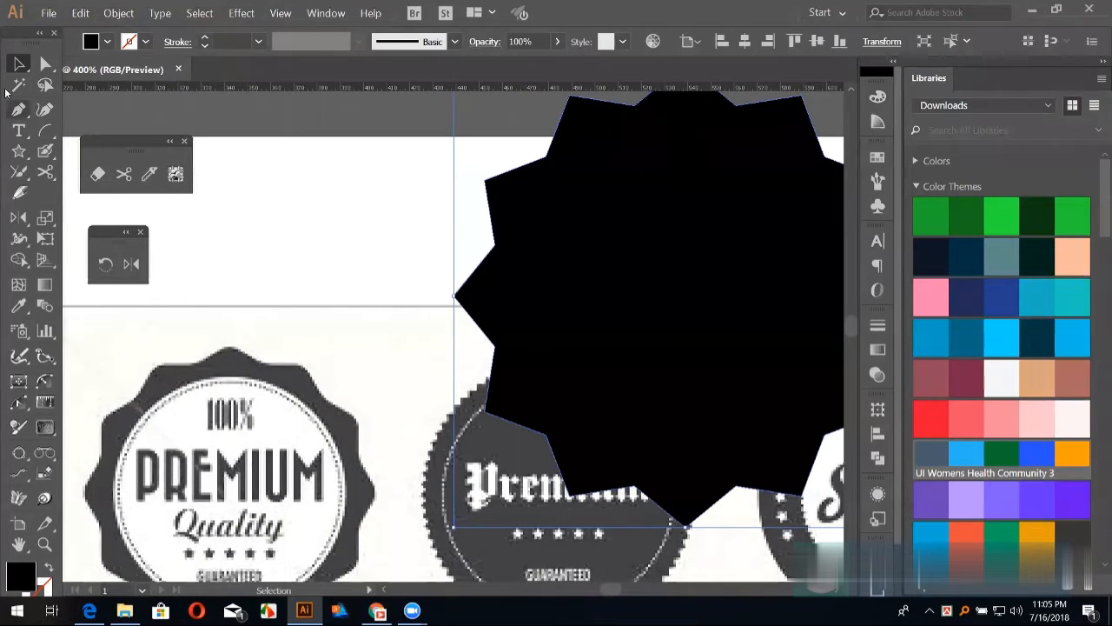
left_click(46, 64)
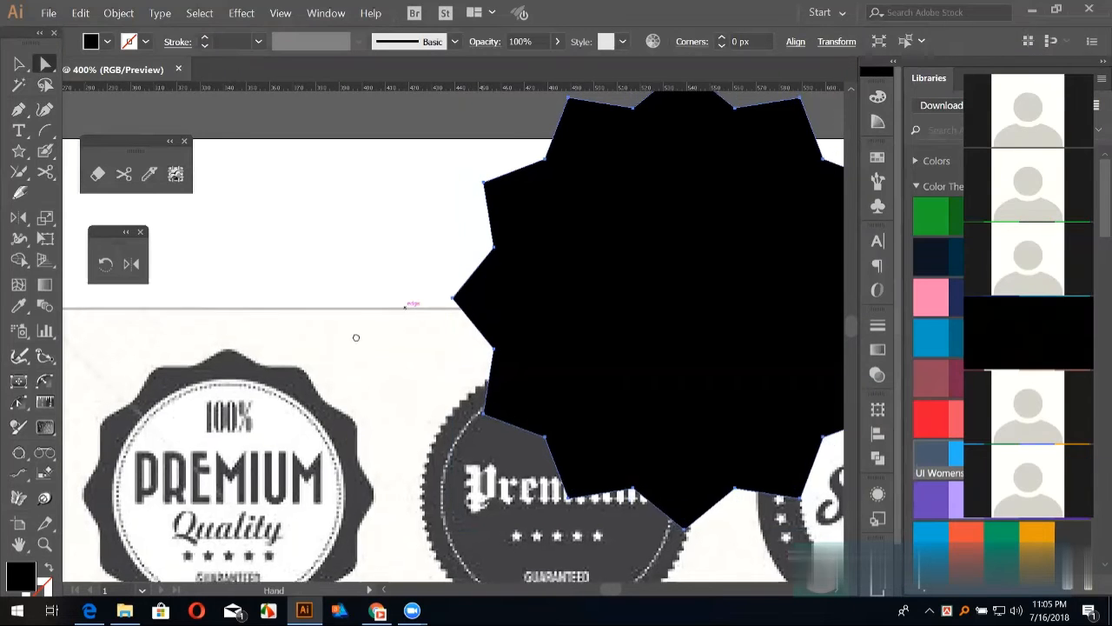
left_click_drag(354, 330, 272, 353)
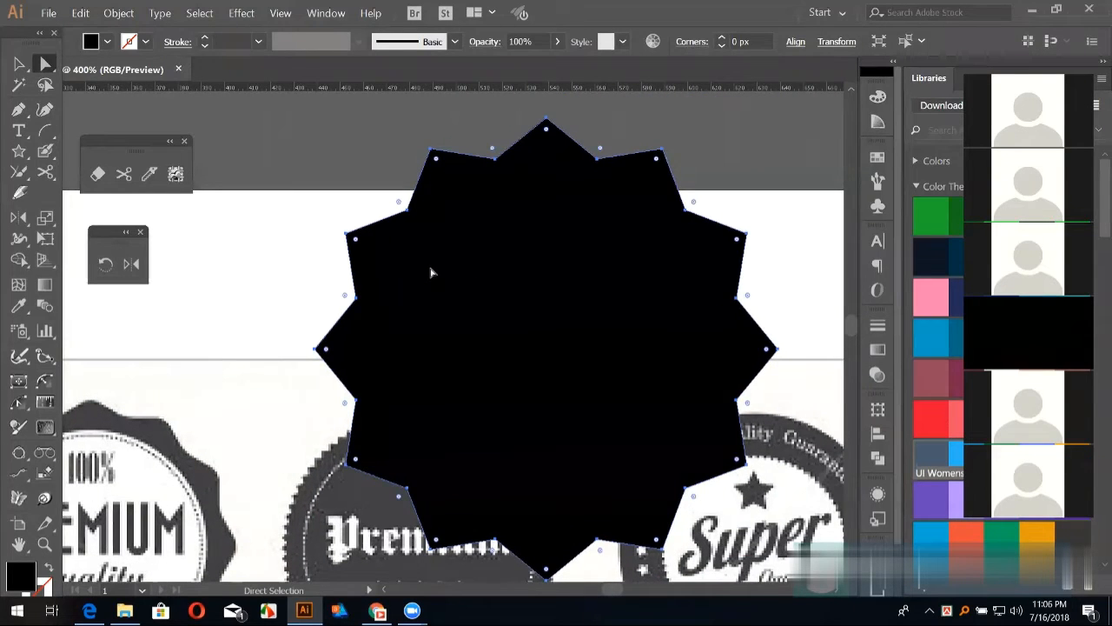
left_click(18, 63)
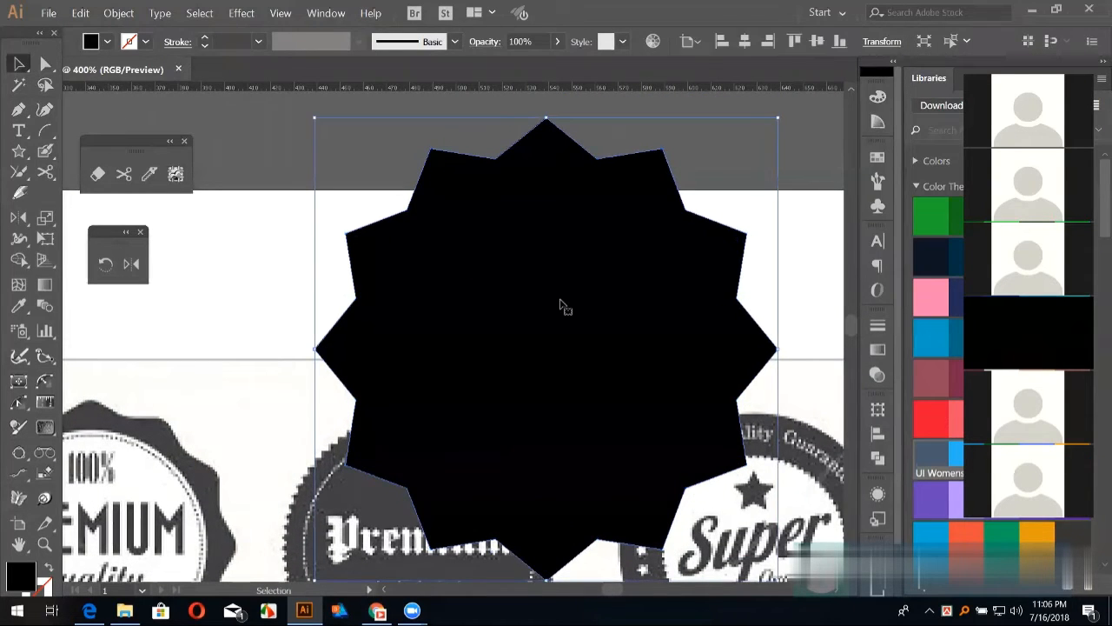
left_click(46, 66)
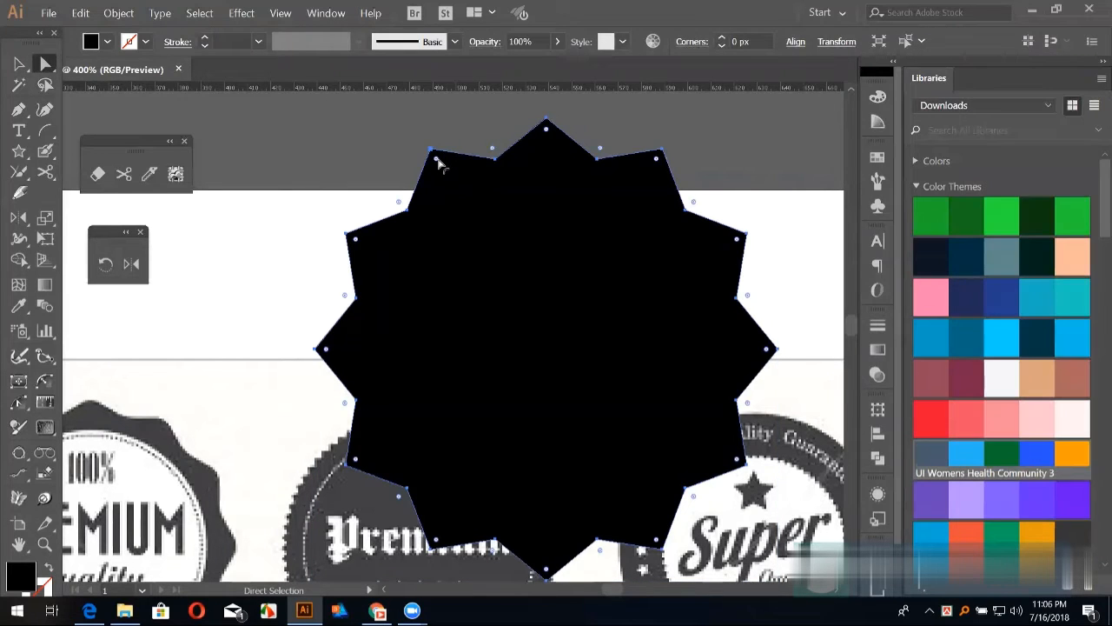
left_click_drag(439, 163, 451, 184)
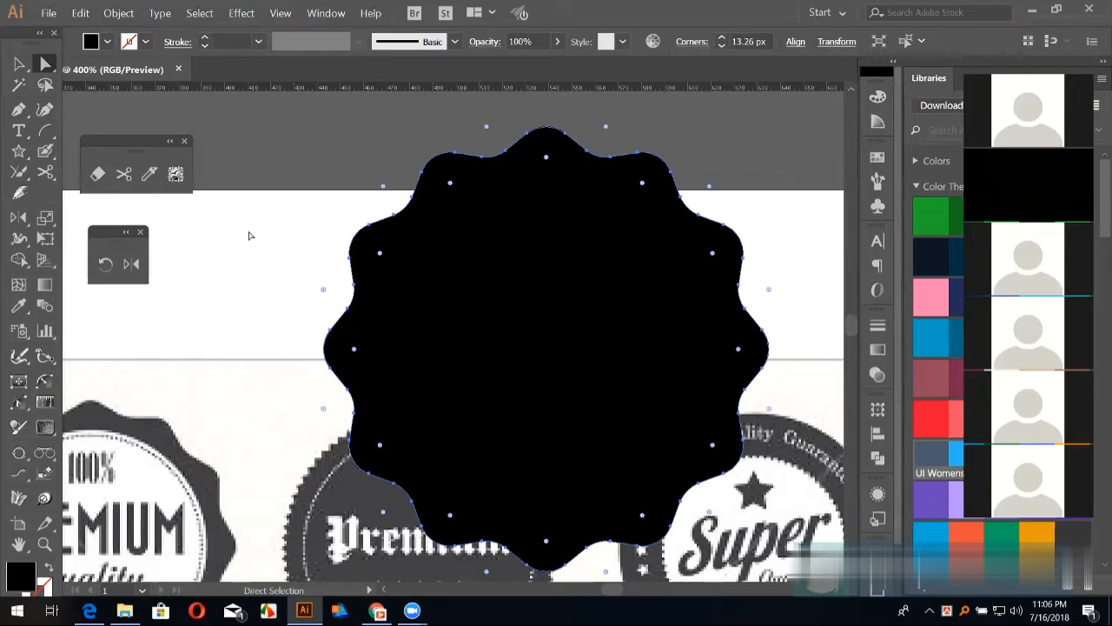
Step: Recolor the scalloped star with the dark grey sampled from the rim of the Premium Quality badge
key("ctrl+minus")
key("ctrl+minus")
key("ctrl+minus")
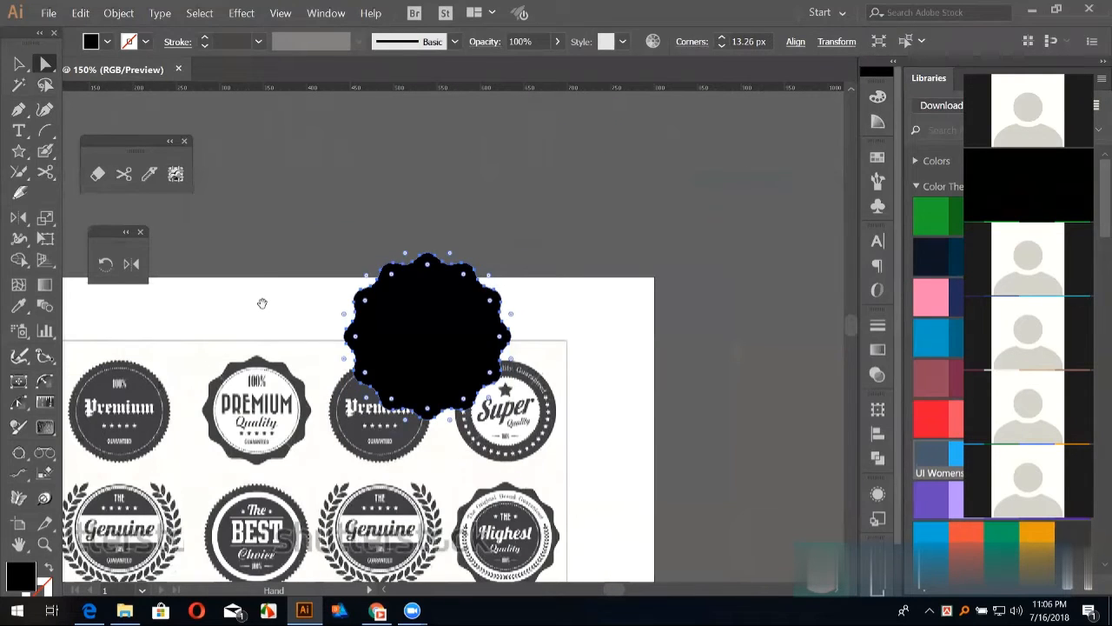
left_click_drag(262, 302, 359, 285)
key("i")
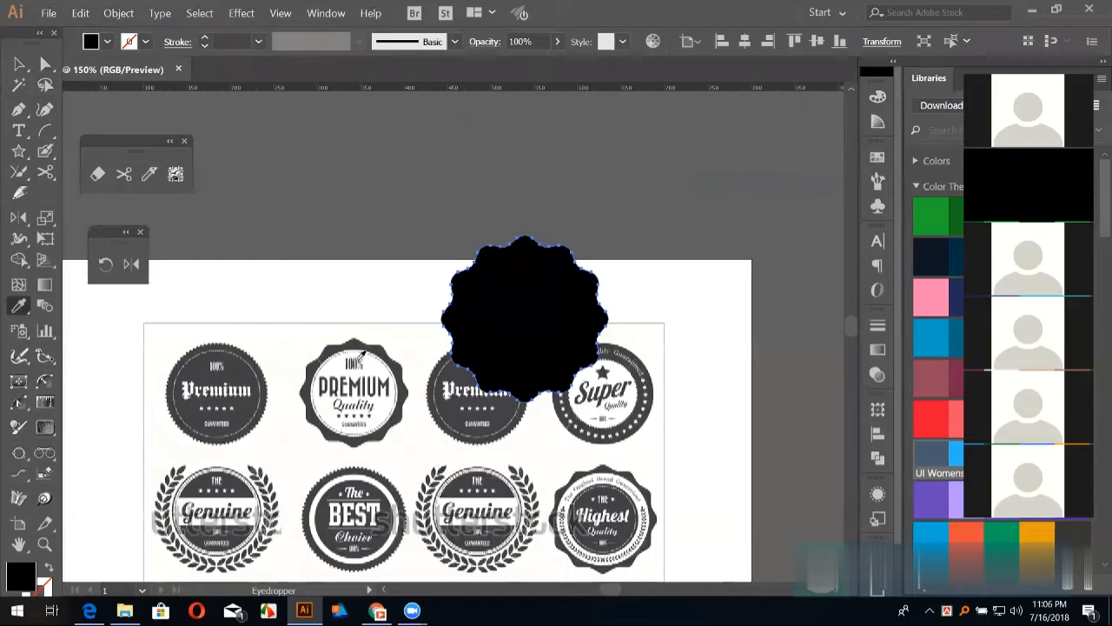
left_click(358, 348)
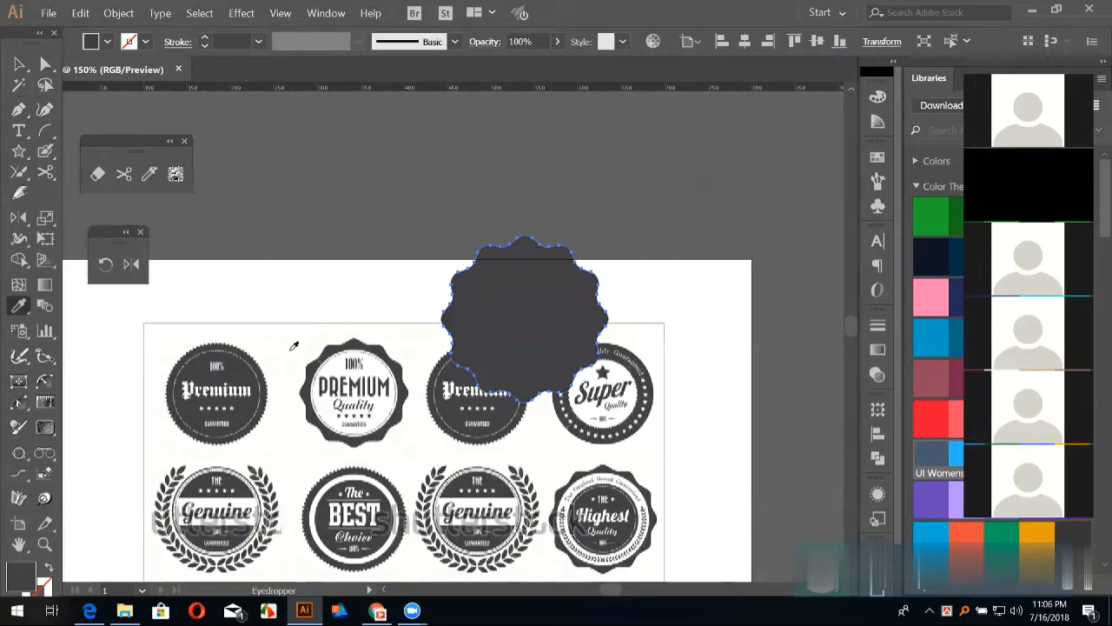
Step: Move the dark grey scalloped star off the artboard, into the empty area beside the badge sheet
left_click(19, 63)
left_click(418, 289)
left_click_drag(416, 290, 640, 303)
left_click_drag(826, 326, 261, 390)
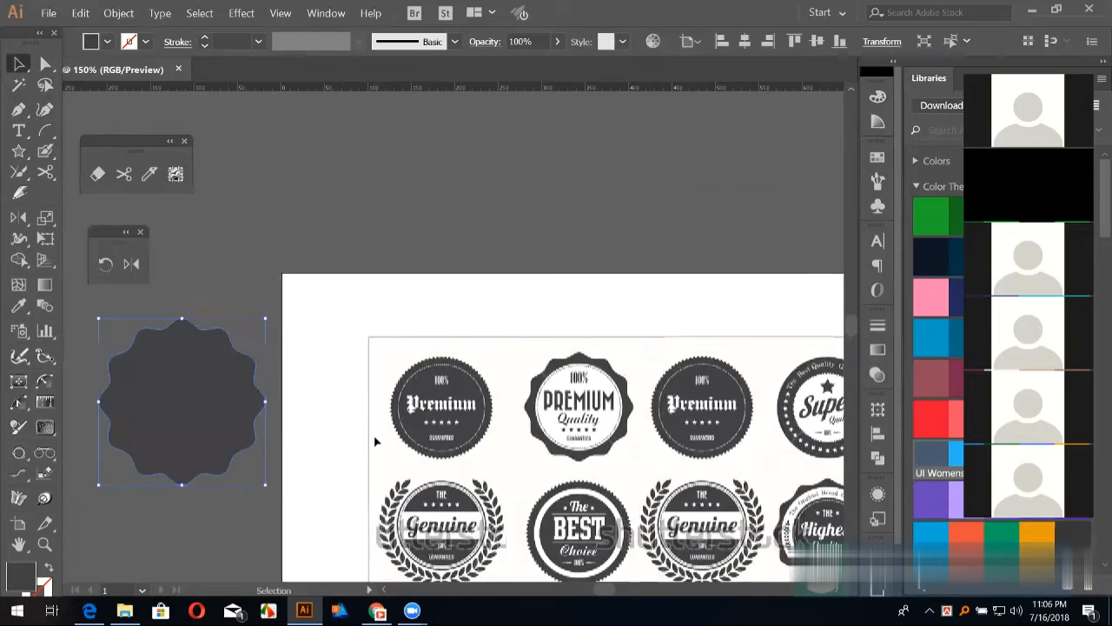
scroll(386, 331, "down", 2)
left_click_drag(573, 402, 626, 369)
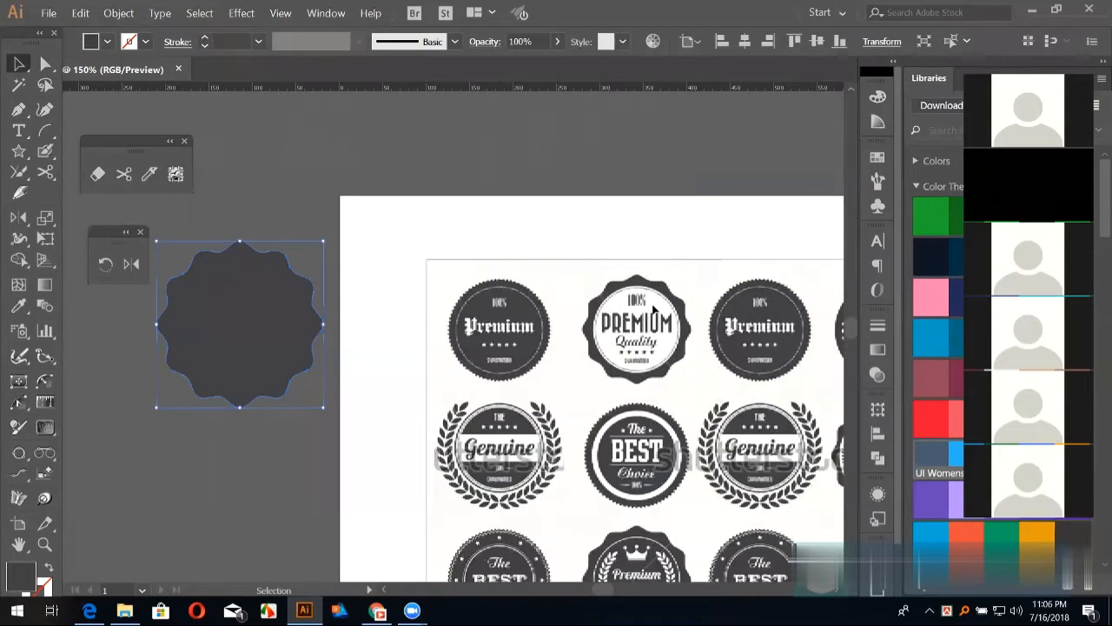
key("z")
left_click_drag(626, 273, 677, 336)
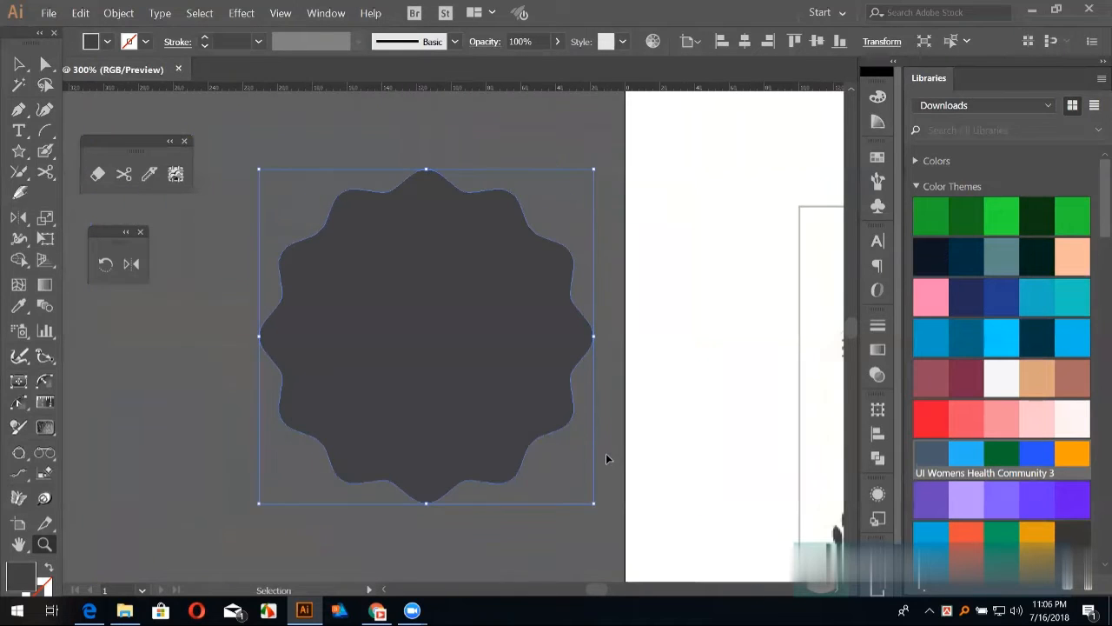
left_click_drag(763, 348, 508, 353)
left_click(21, 71)
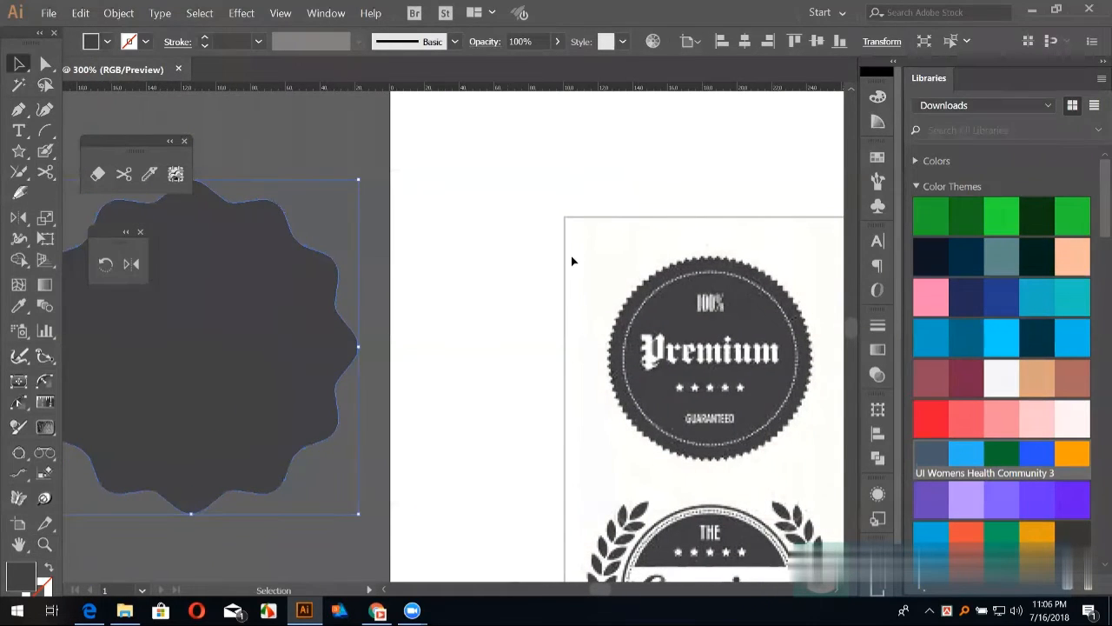
Step: Reposition the dark grey scalloped star off the artboard beside the badge sheet, level with the sheet's top edge
left_click_drag(291, 330, 596, 389)
key("a")
key("ctrl+minus")
key("ctrl+minus")
key("v")
scroll(362, 342, "left", 2)
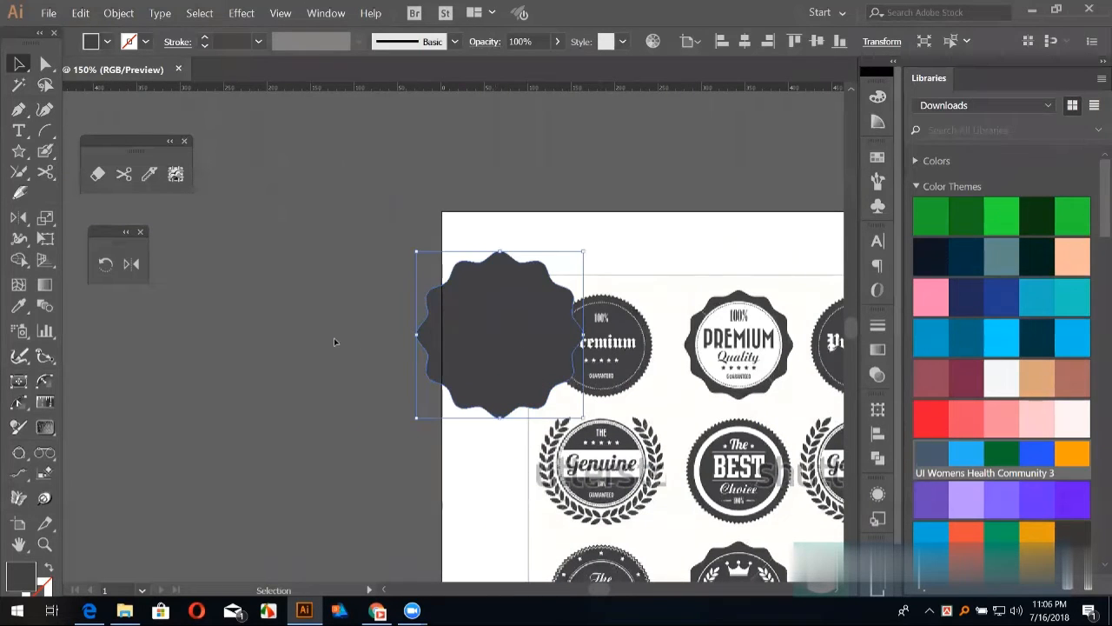
key("ctrl+z")
Step: Add two horizontal and two vertical guides touching the scalloped star's top, bottom, left and right extremes
left_click_drag(362, 87, 340, 274)
left_click_drag(363, 91, 339, 442)
left_click_drag(389, 88, 423, 357)
left_click_drag(377, 88, 256, 357)
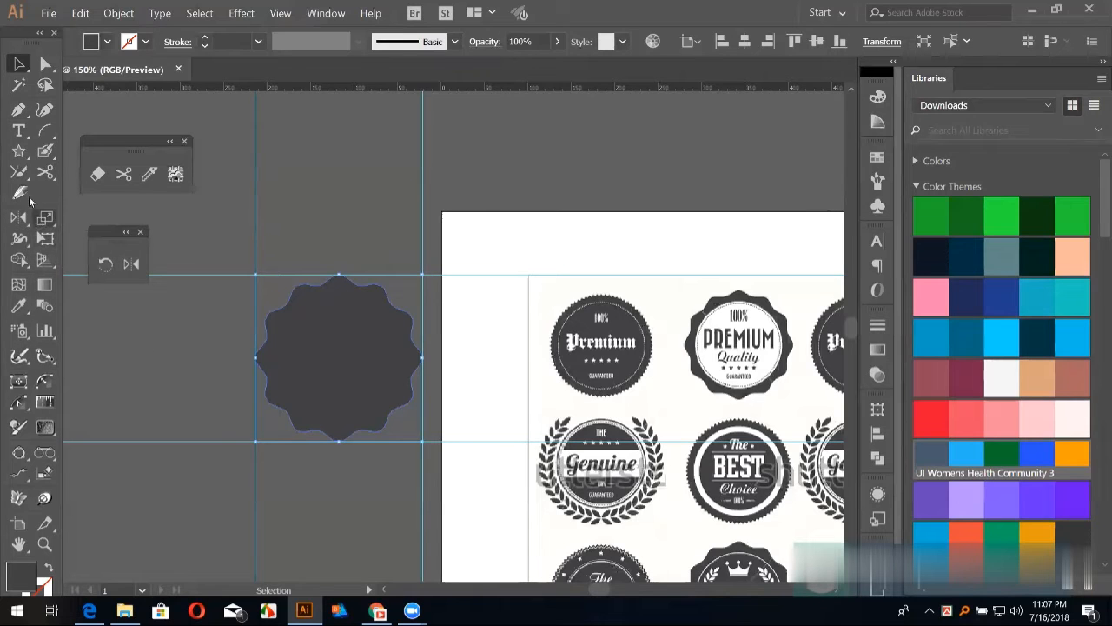
Step: Draw a small dark grey rectangle above the star and align its right edge with the right vertical guide
left_click_drag(18, 151, 55, 152)
left_click_drag(359, 157, 458, 211)
left_click(19, 65)
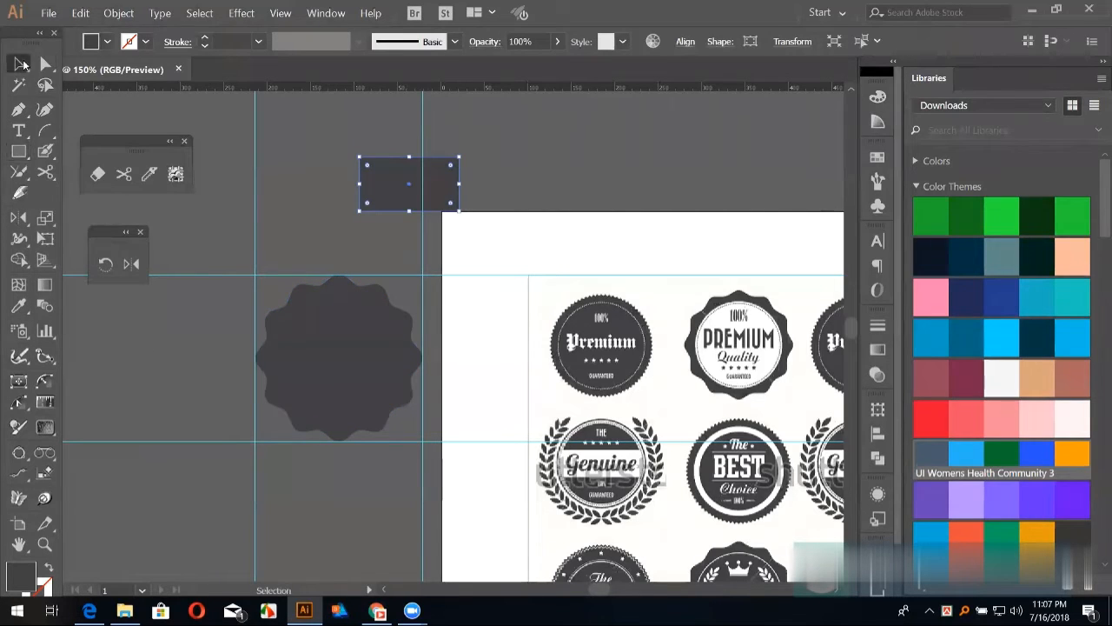
left_click_drag(385, 178, 349, 163)
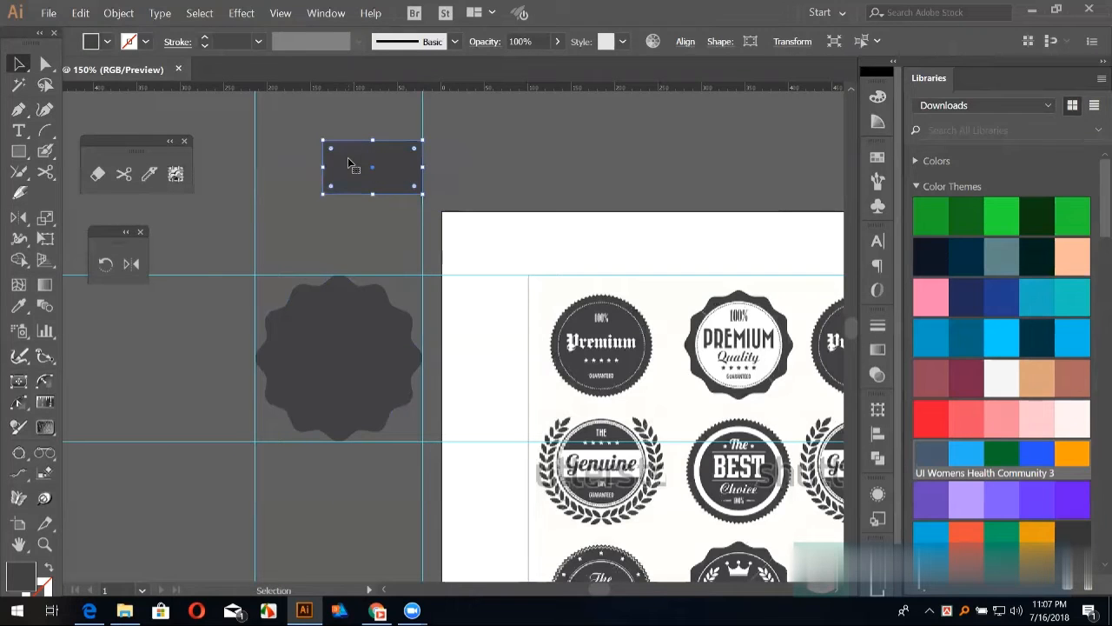
Step: Try recoloring the rectangle with white sampled from the artboard, and undo the rectangle
left_click(18, 305)
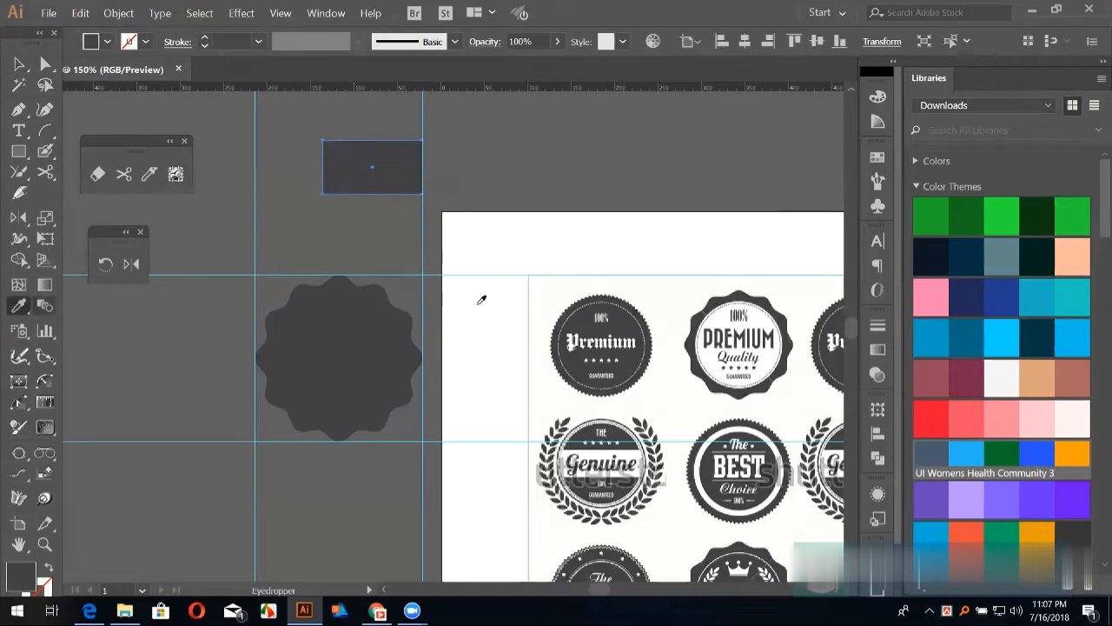
left_click(535, 237)
left_click(594, 300)
left_click(728, 260)
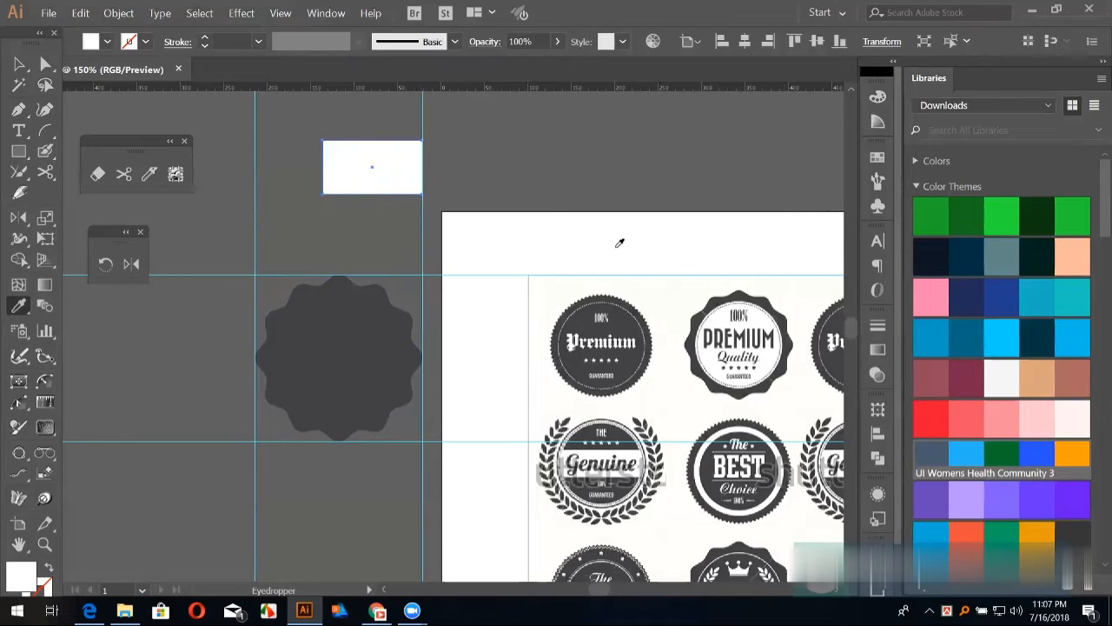
left_click(19, 64)
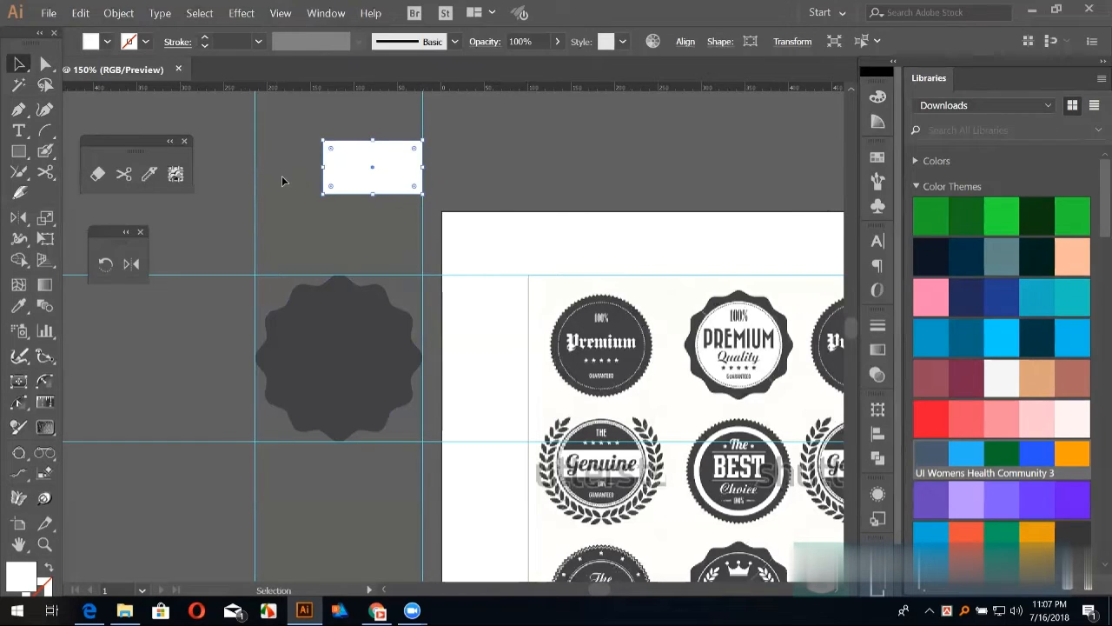
key("ctrl+z")
key("ctrl+z")
Step: Draw a circle filling the square between the guides and shrink it about its centre to roughly two thirds of the star's width
left_click_drag(535, 306, 489, 295)
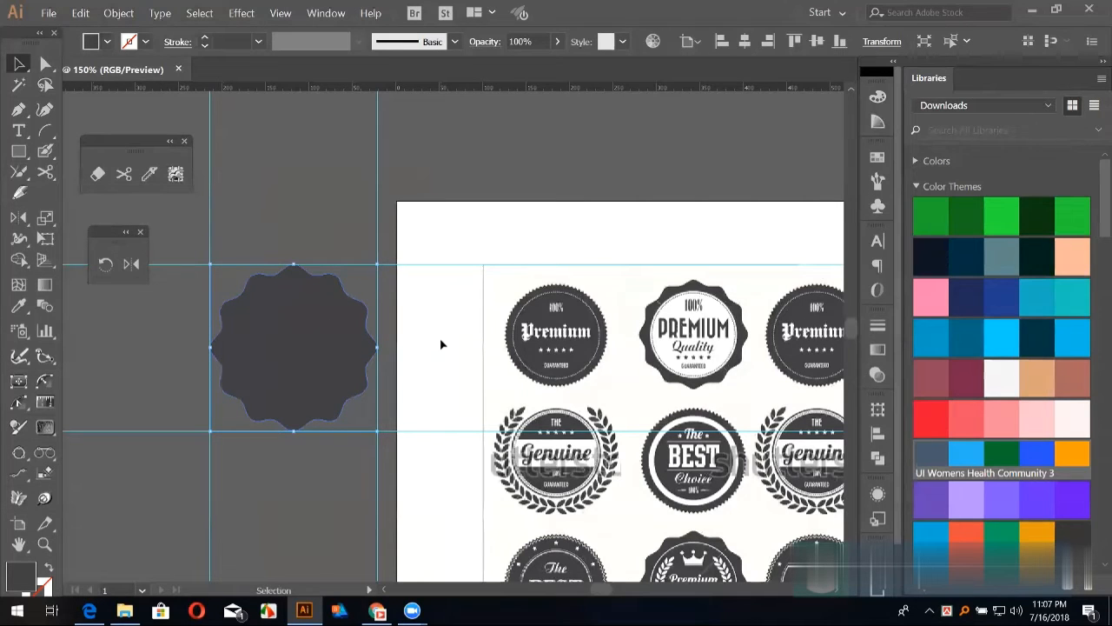
key("ctrl+shift+a")
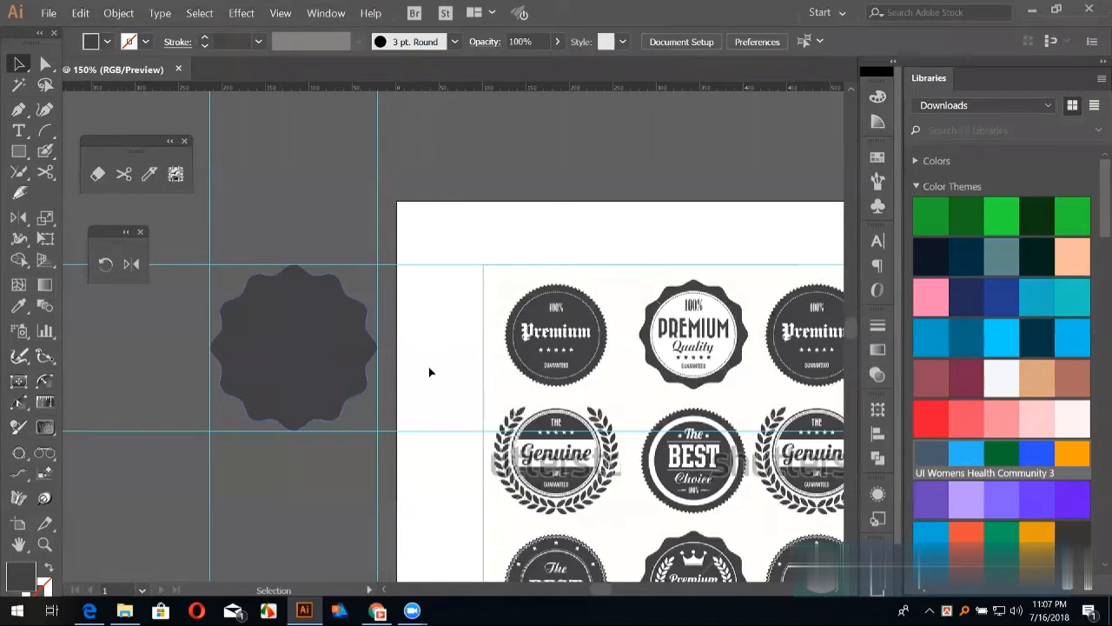
key("l")
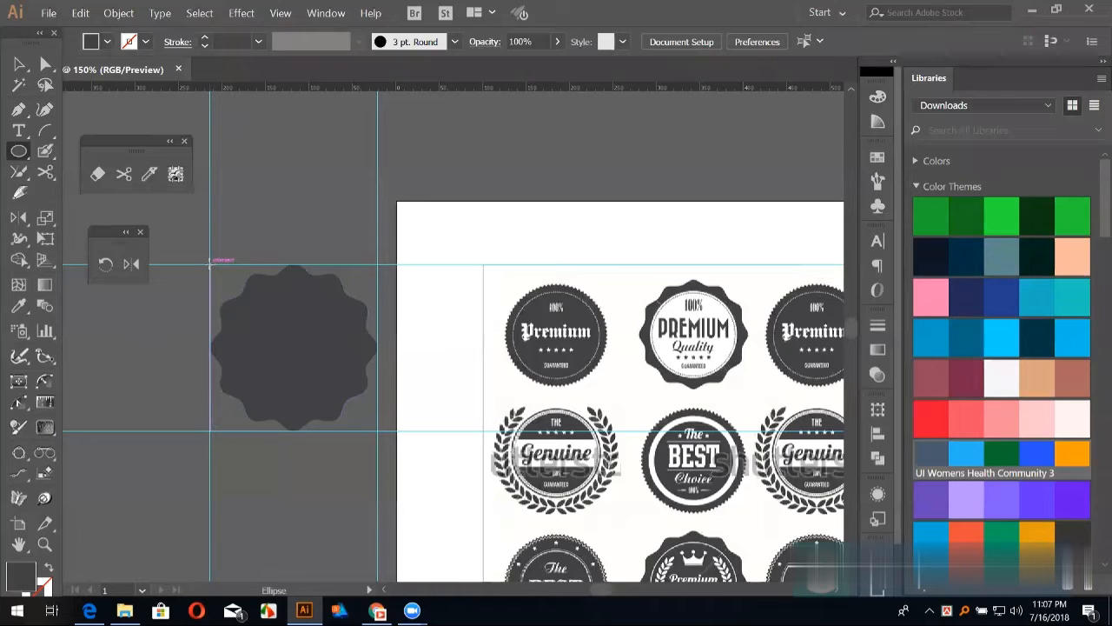
left_click_drag(209, 260, 376, 429)
key("v")
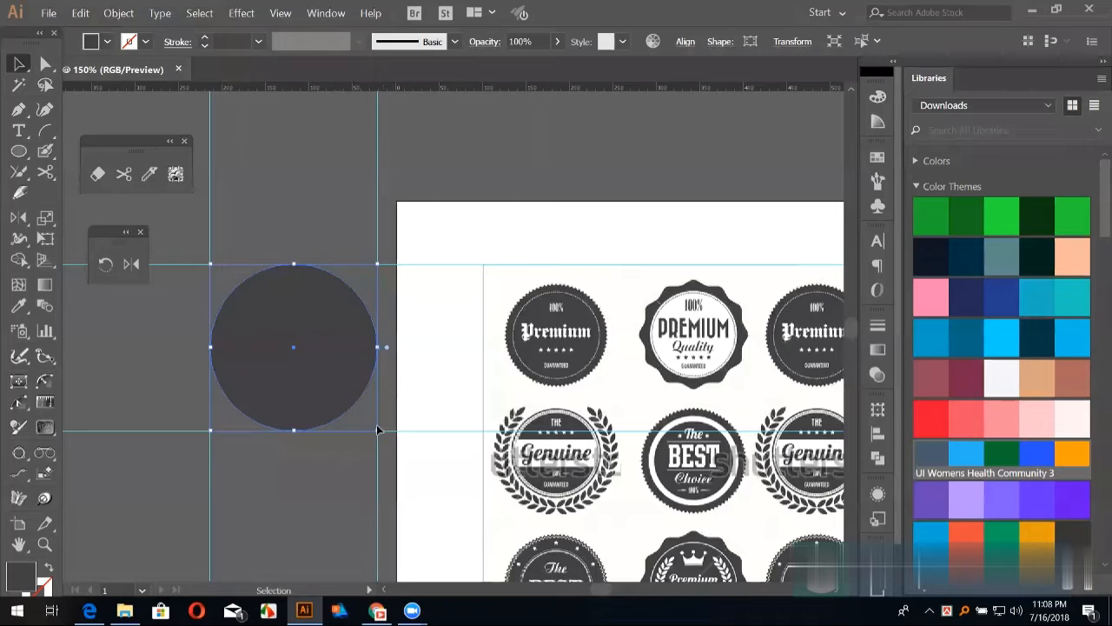
left_click_drag(378, 431, 348, 399)
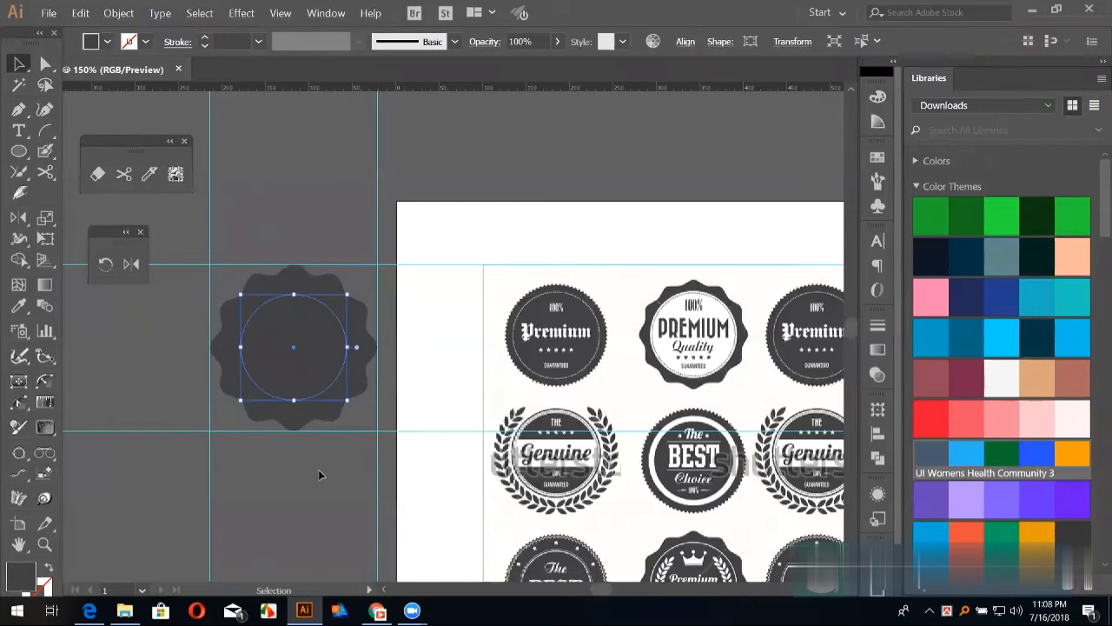
Step: Fill the circle with white and enlarge it about its centre to roughly three quarters of the star's width
left_click(877, 157)
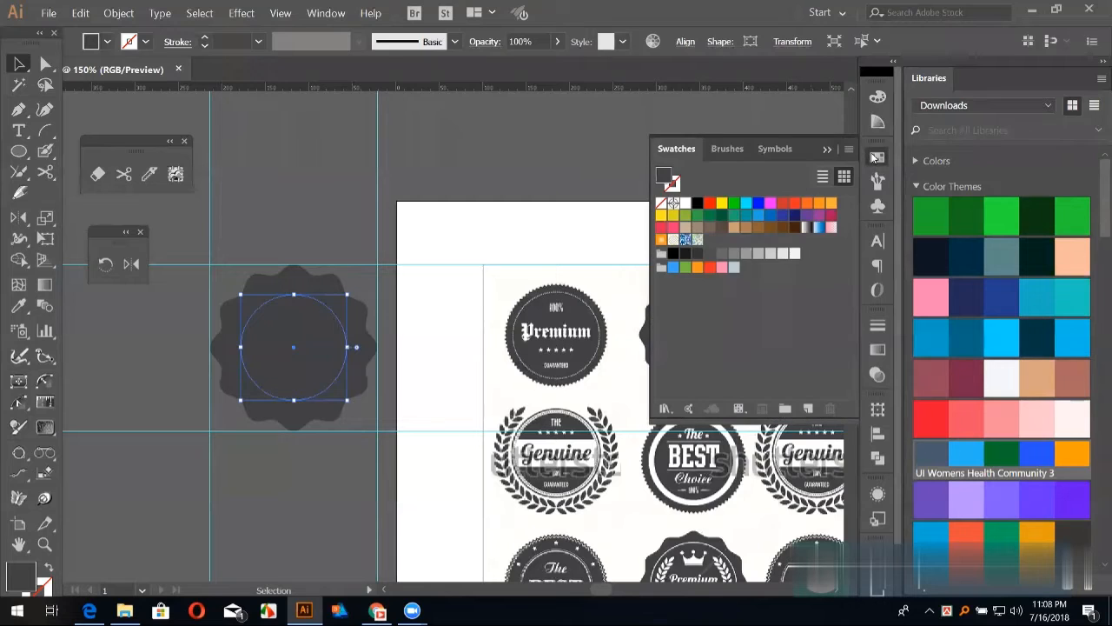
left_click(685, 203)
left_click(826, 150)
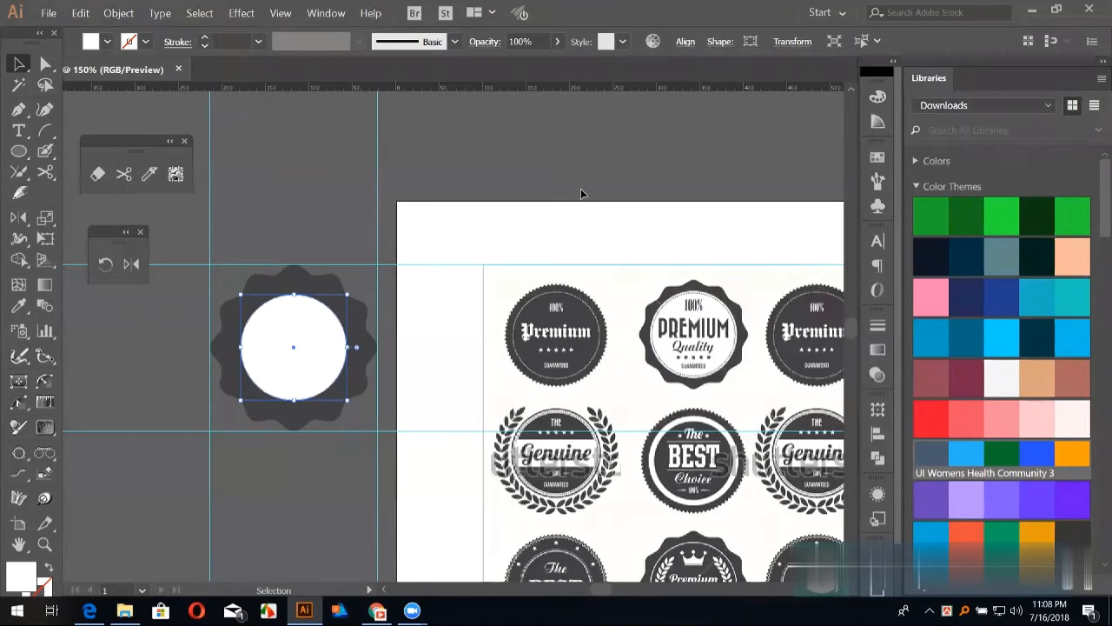
left_click_drag(346, 400, 357, 409)
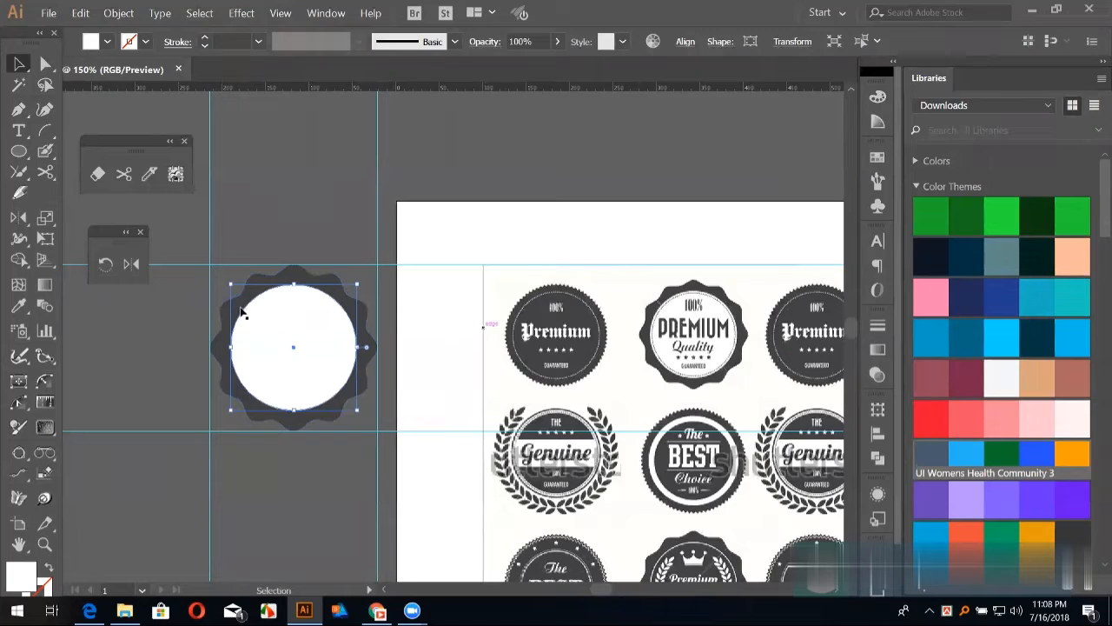
Step: Duplicate the white circle in place and shrink the copy slightly about its centre, leaving a narrow margin
key("a")
key("v")
left_click_drag(357, 409, 355, 406)
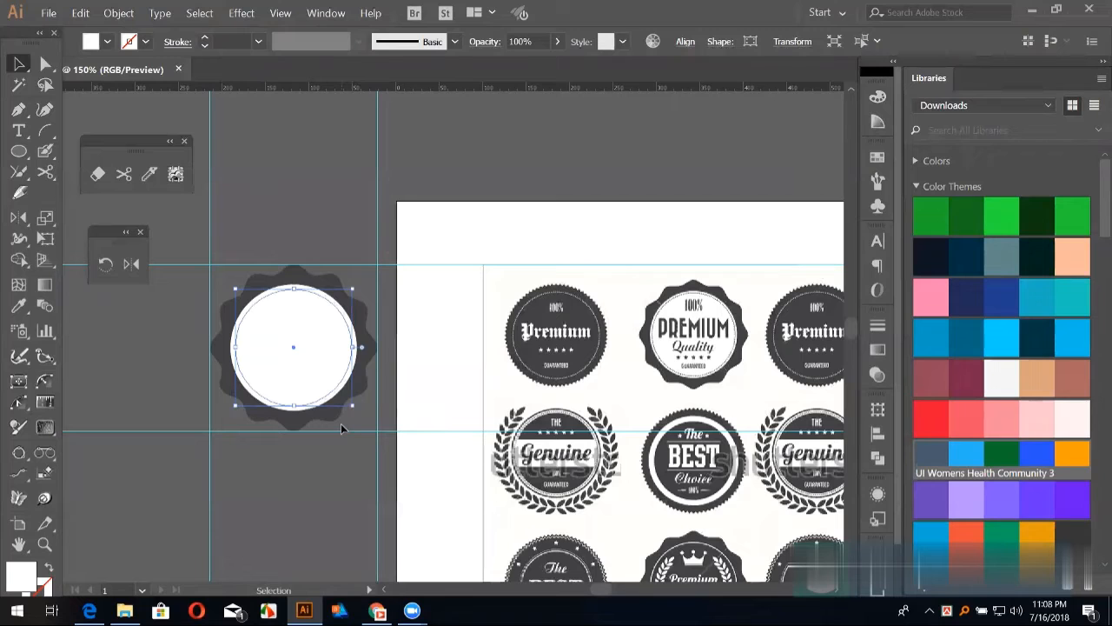
Step: Turn the inner circle into an unfilled 2 pt outline in the dark grey sampled from the scalloped star
left_click(20, 306)
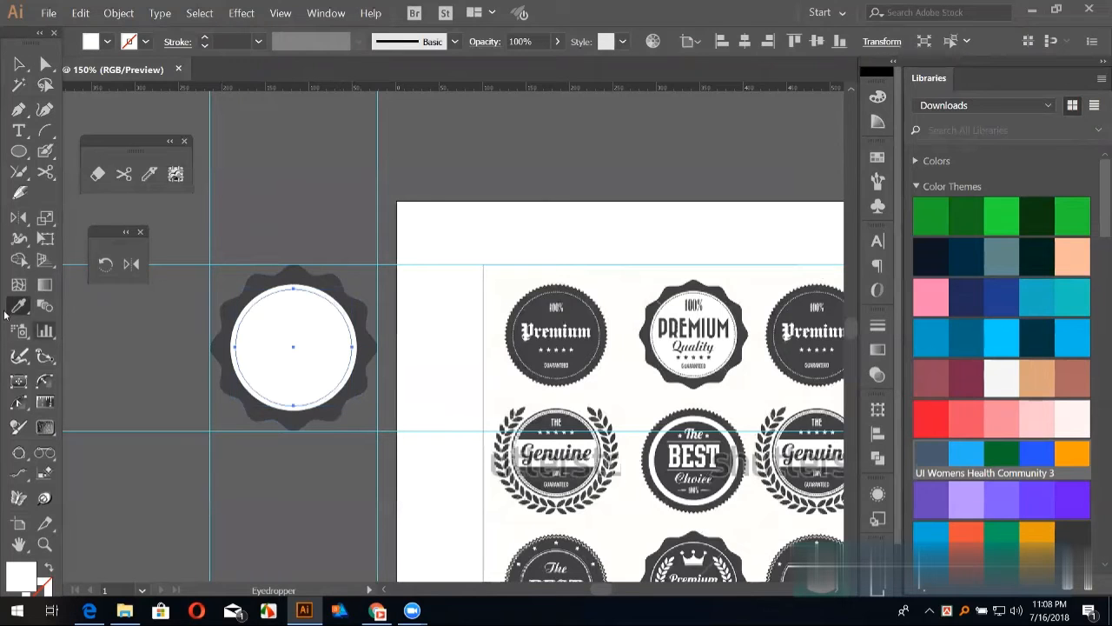
left_click(289, 274)
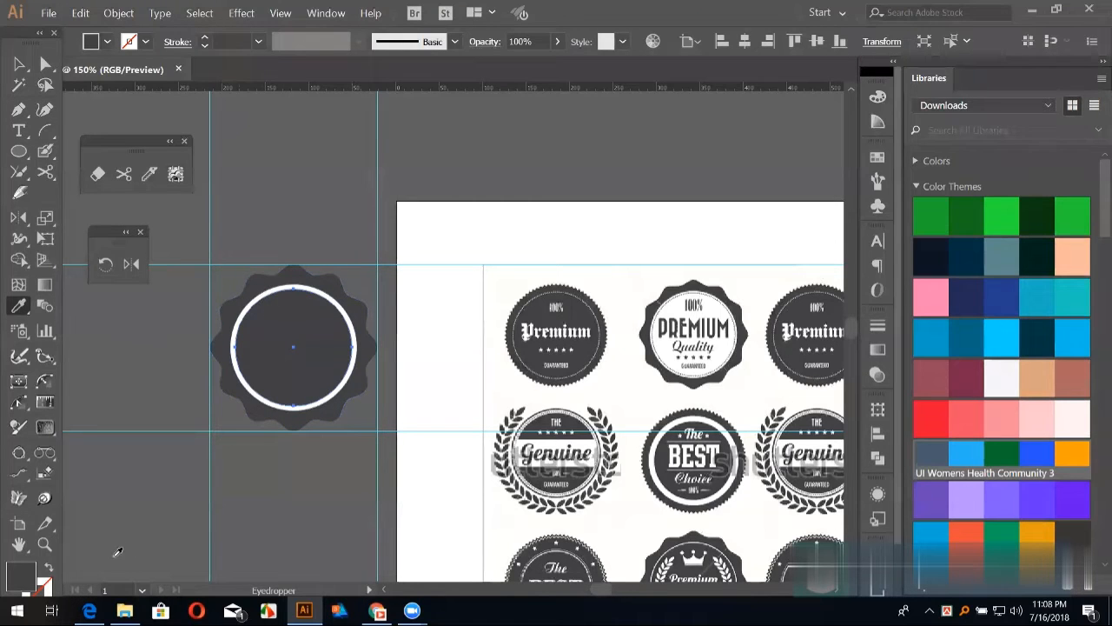
left_click(48, 567)
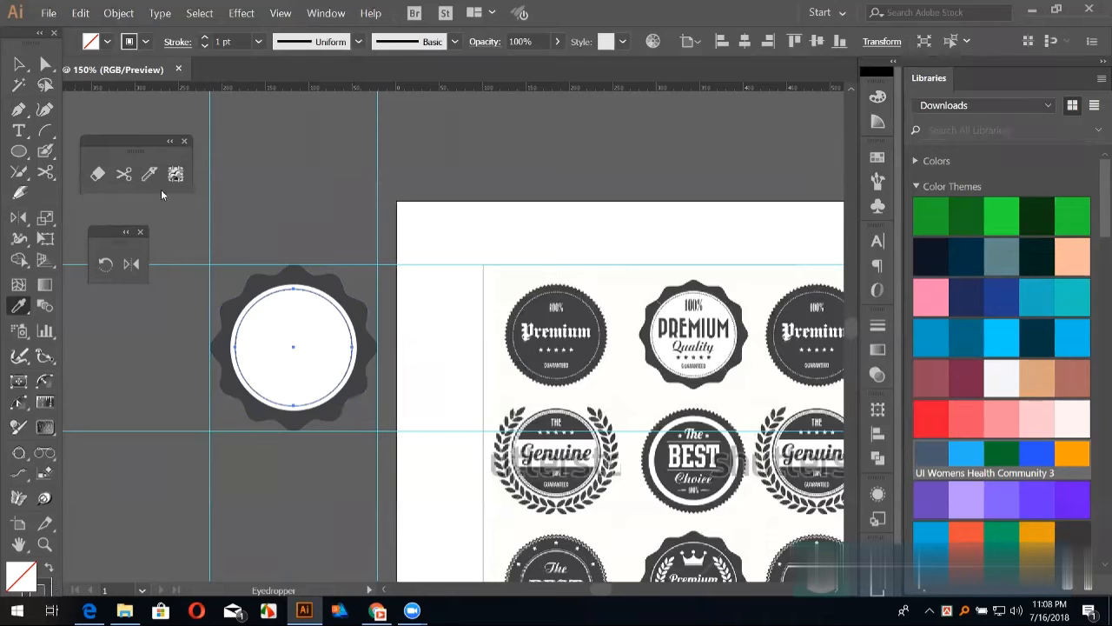
left_click(33, 63)
left_click(206, 38)
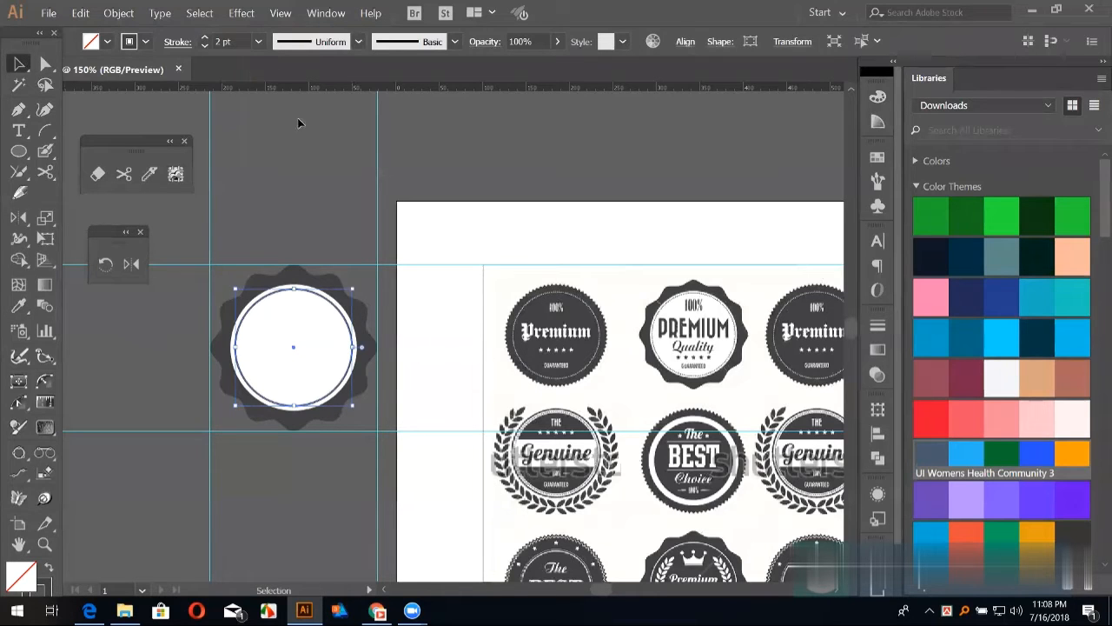
left_click(314, 146)
Step: Compare the new badge's inner ring with the dotted rings of the Premium and Premium Quality reference badges
key("ctrl+equal")
key("ctrl+equal")
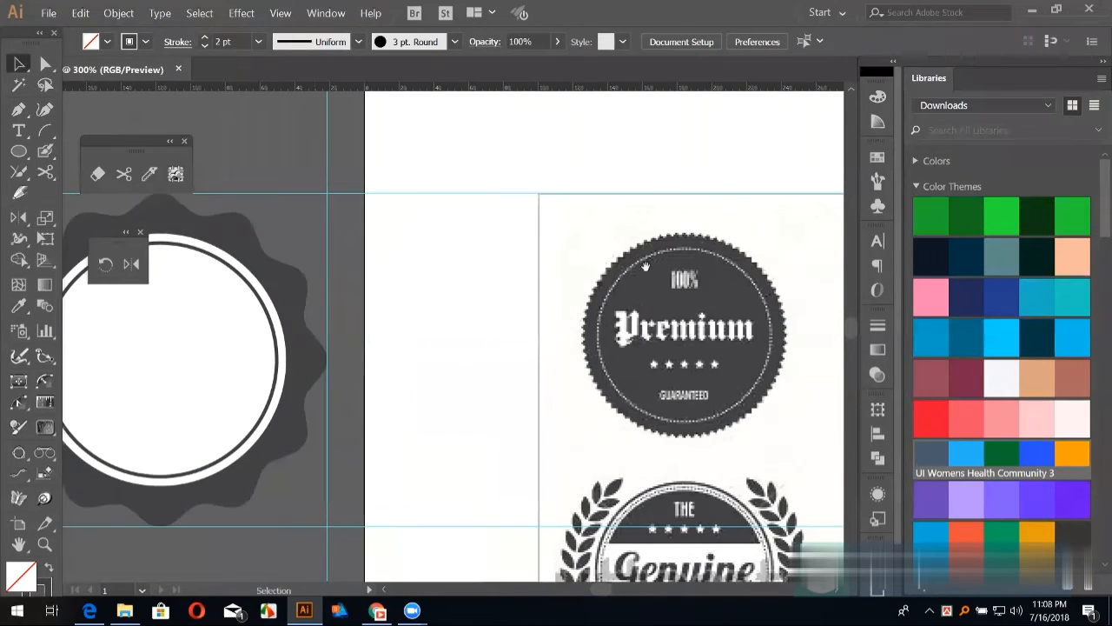
scroll(330, 217, "left", 5)
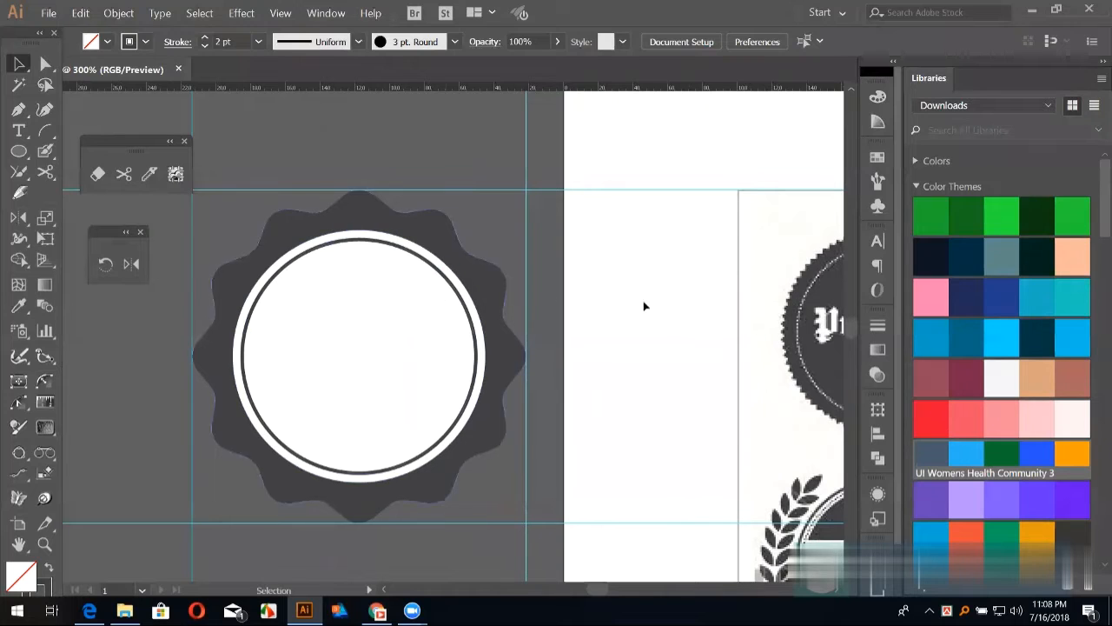
scroll(496, 316, "right", 10)
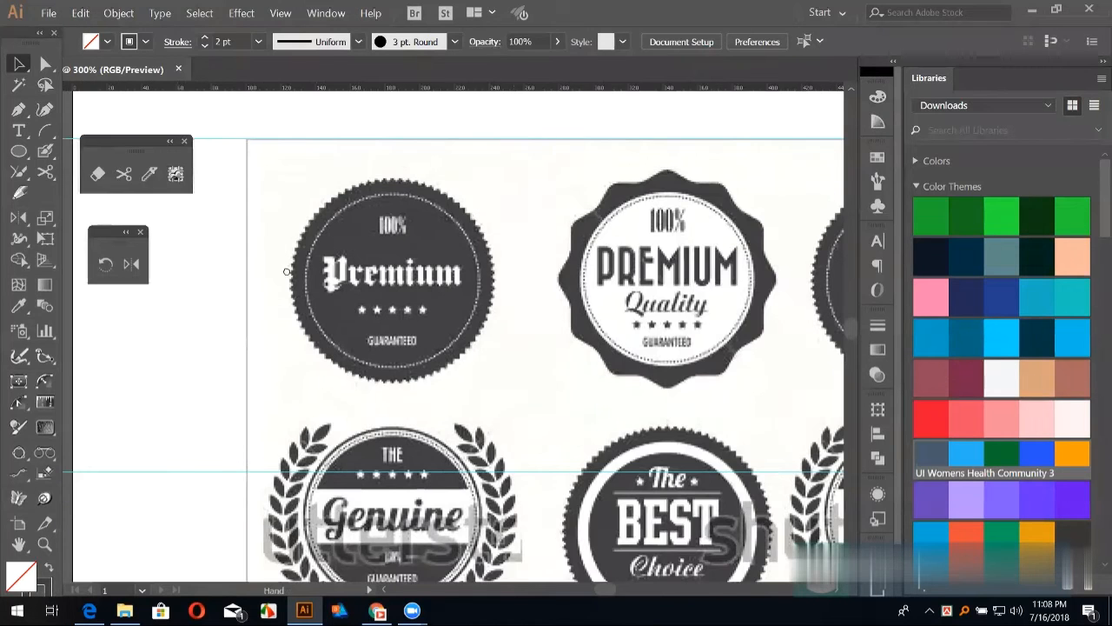
scroll(516, 330, "left", 8)
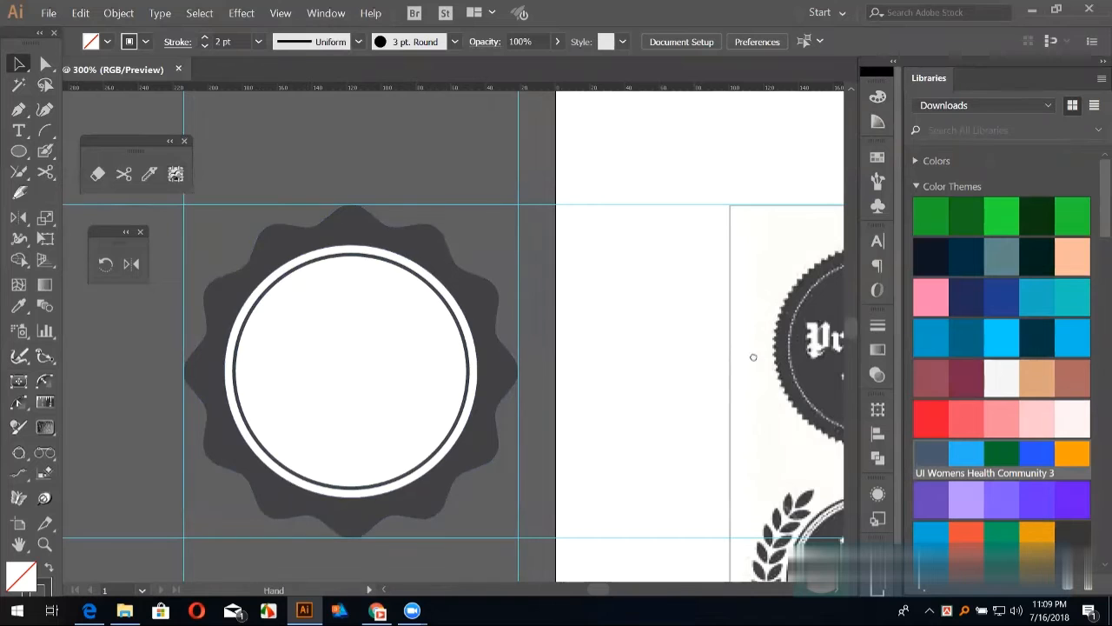
left_click_drag(752, 356, 325, 336)
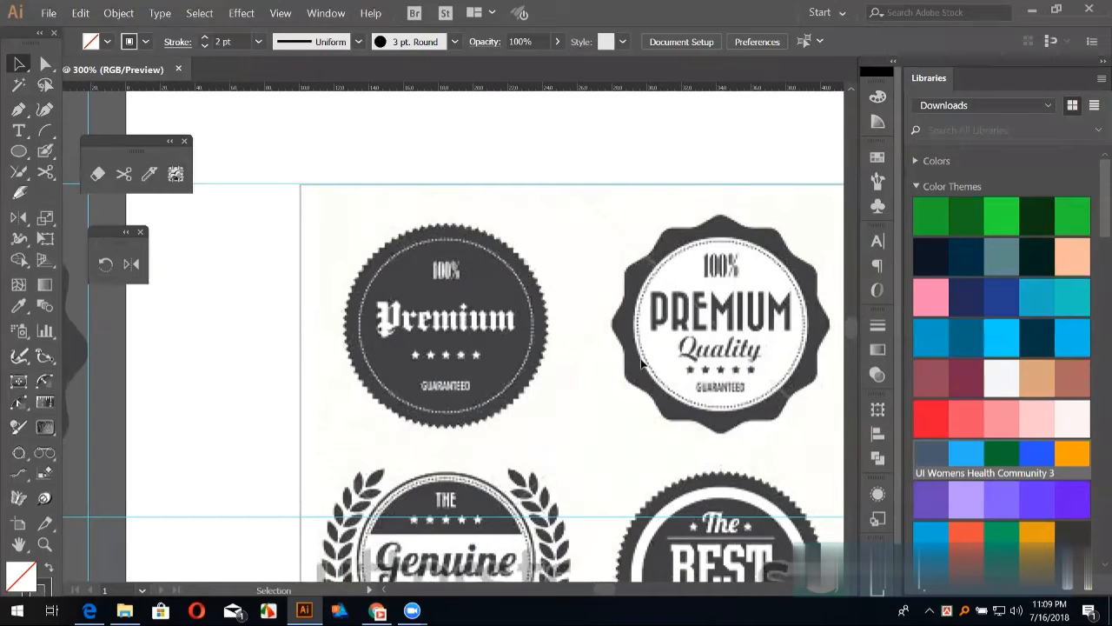
left_click_drag(493, 340, 766, 361)
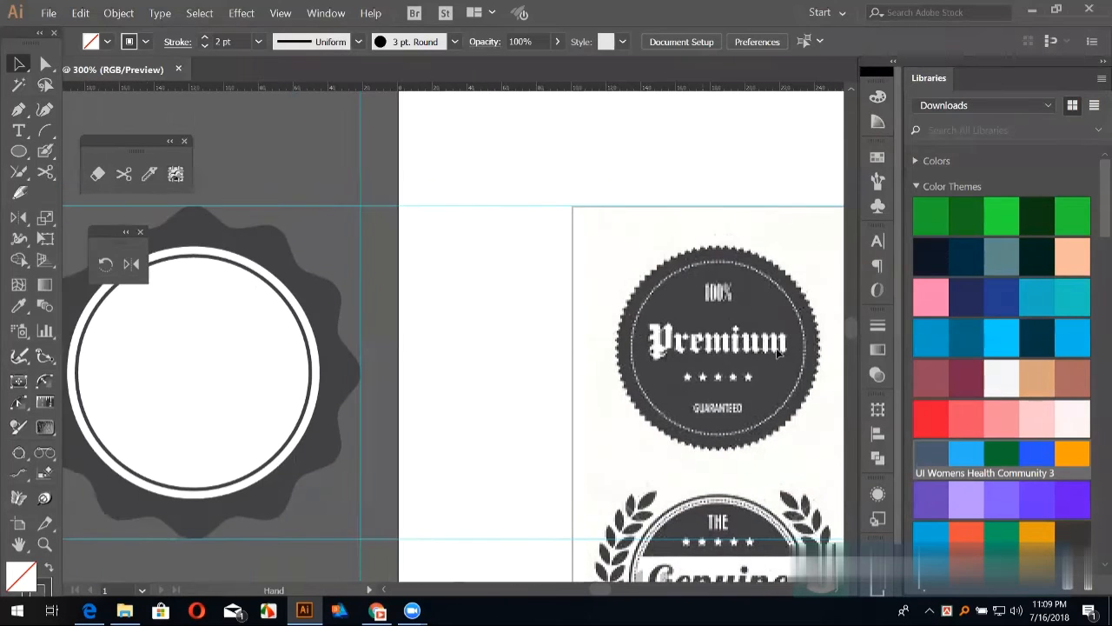
left_click_drag(384, 318, 531, 329)
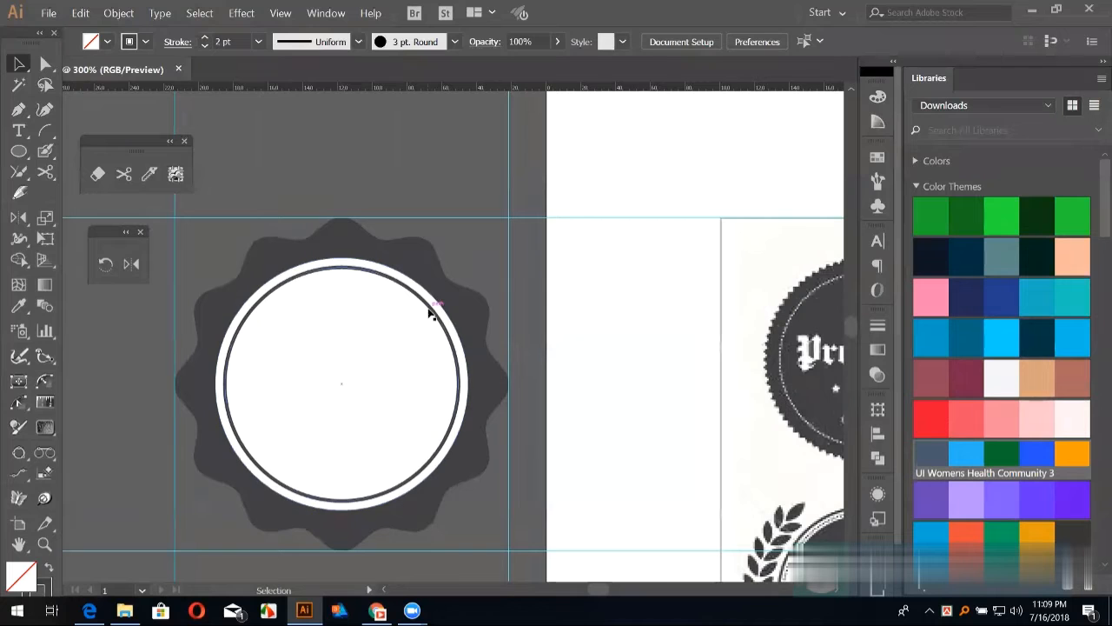
Step: Make the inner circle's outline a dashed line with 2 pt dashes
left_click(430, 302)
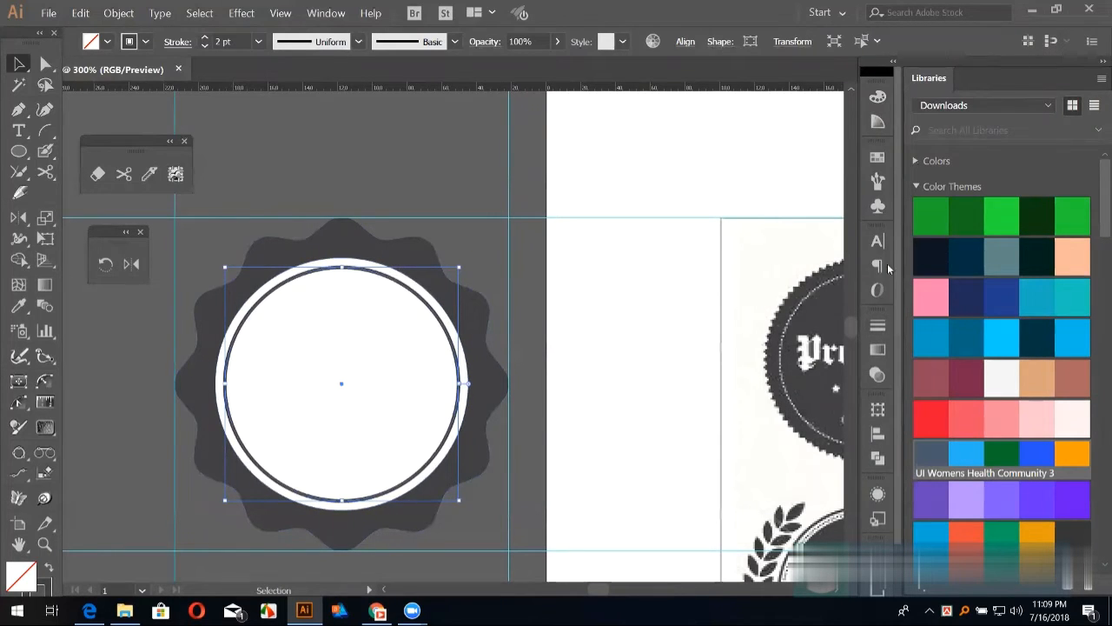
left_click(878, 325)
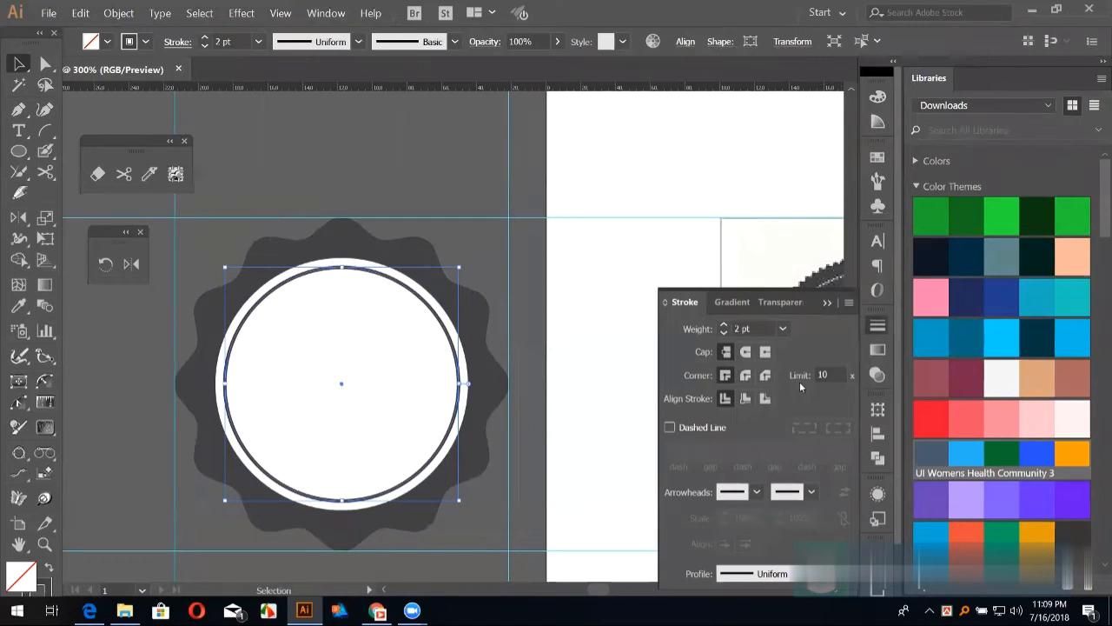
left_click(670, 428)
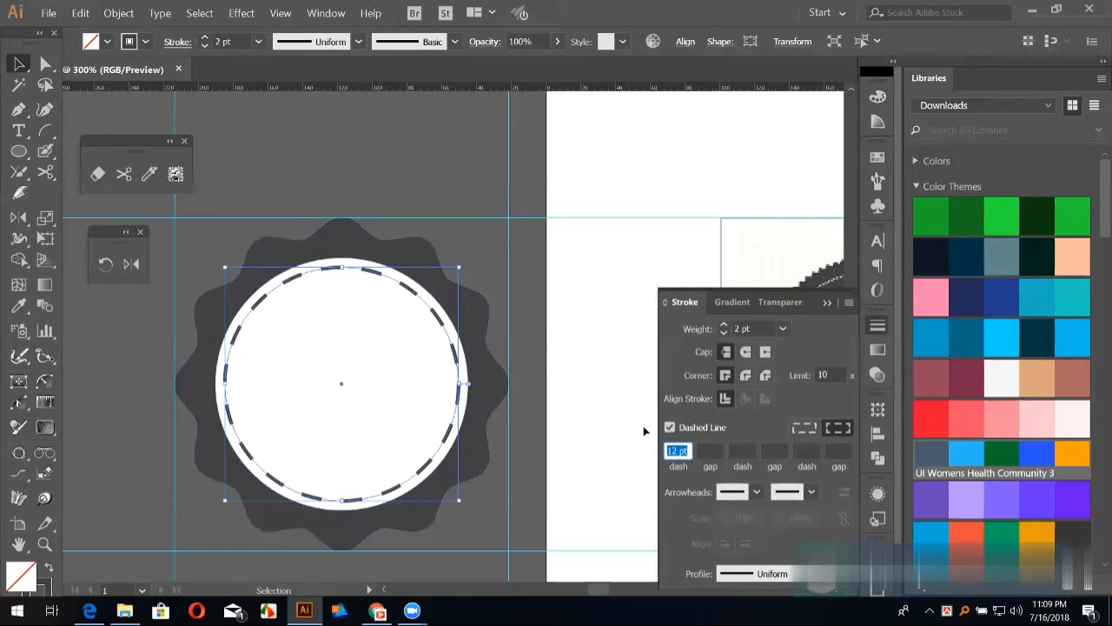
type("6")
key("Return")
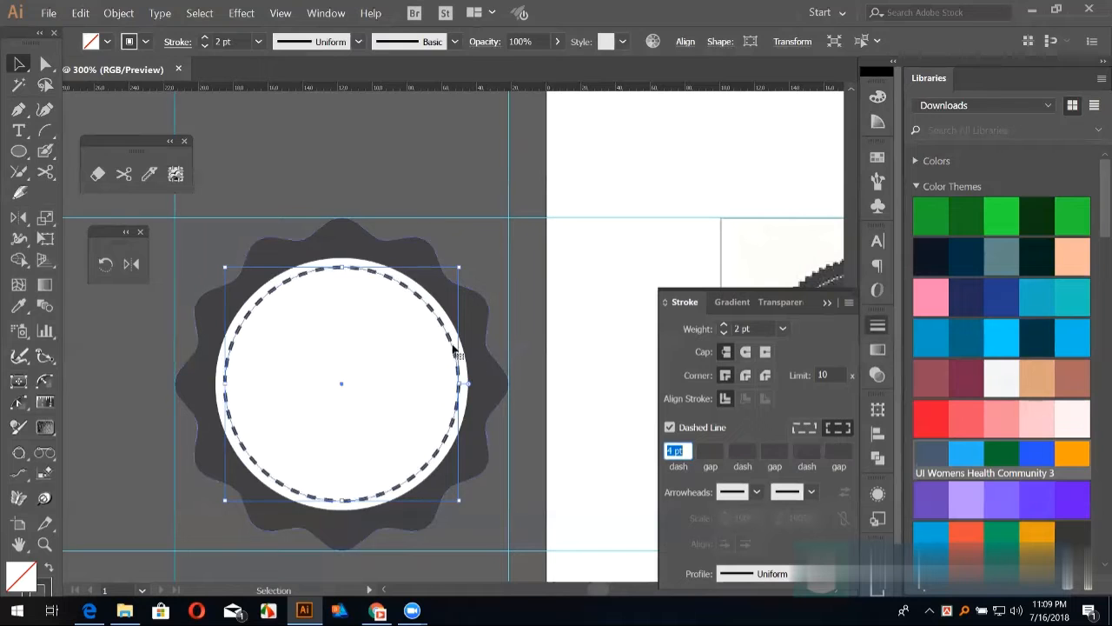
type("2")
key("Return")
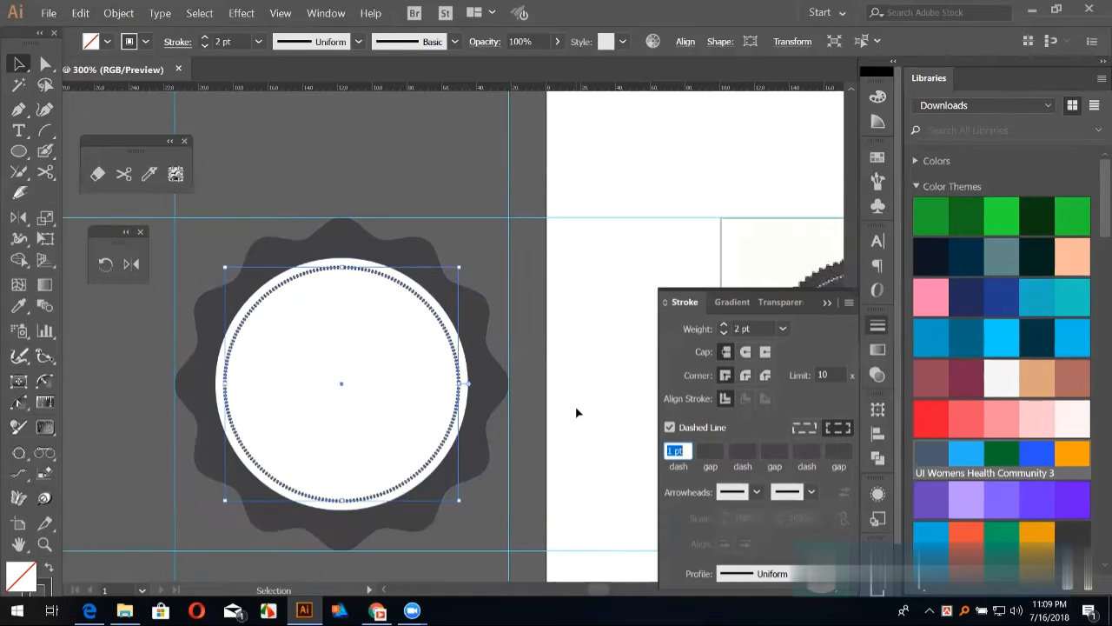
left_click(827, 302)
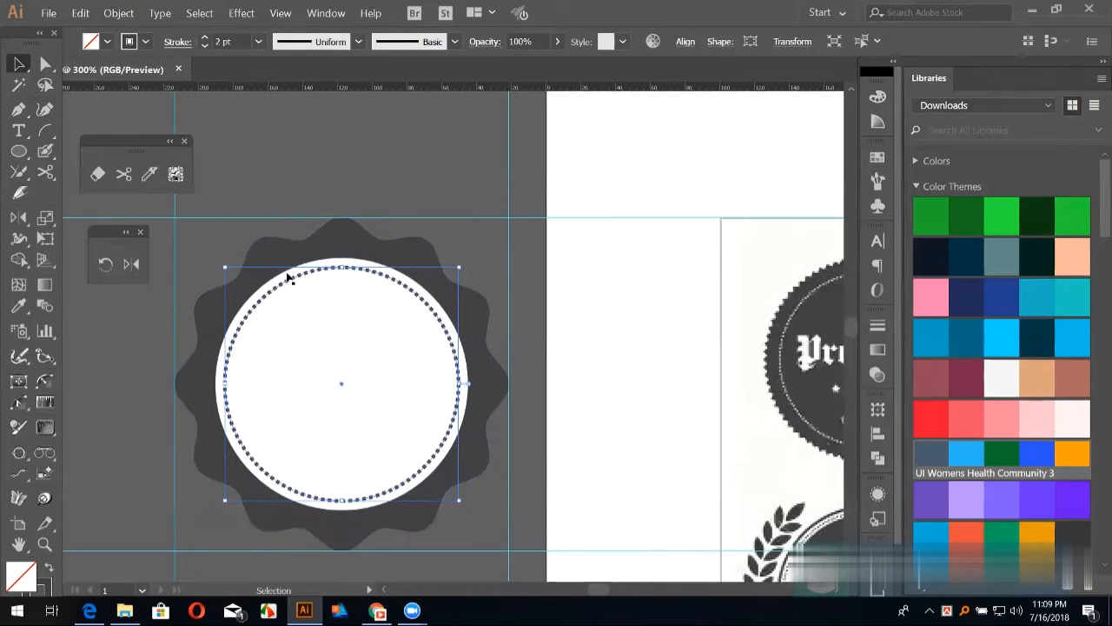
left_click(402, 195)
left_click_drag(360, 173, 223, 165)
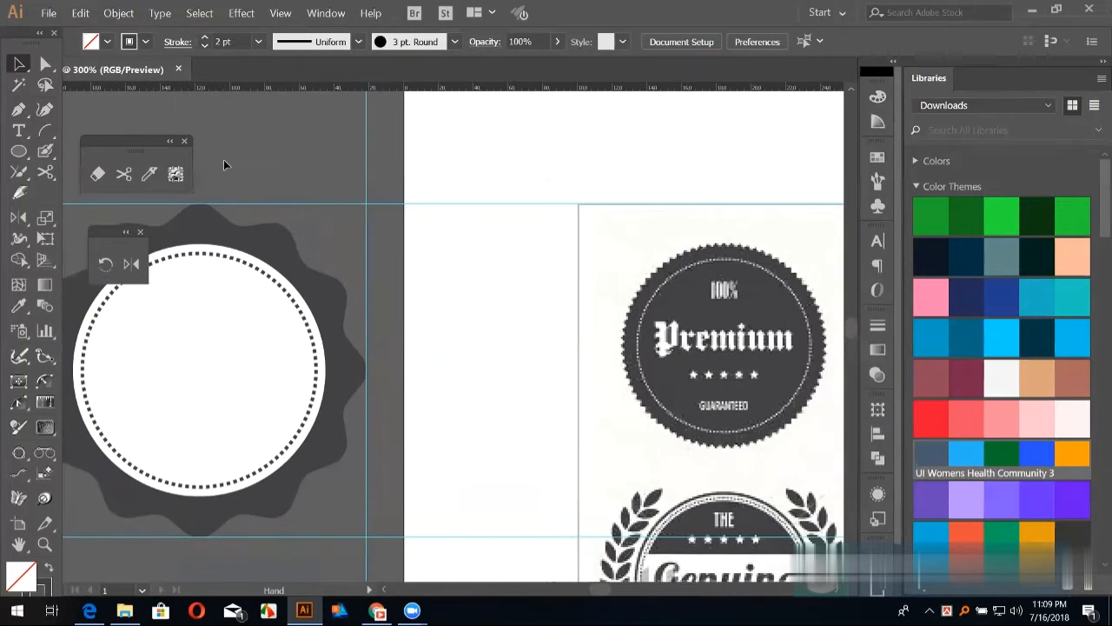
key("ctrl+minus")
key("ctrl+minus")
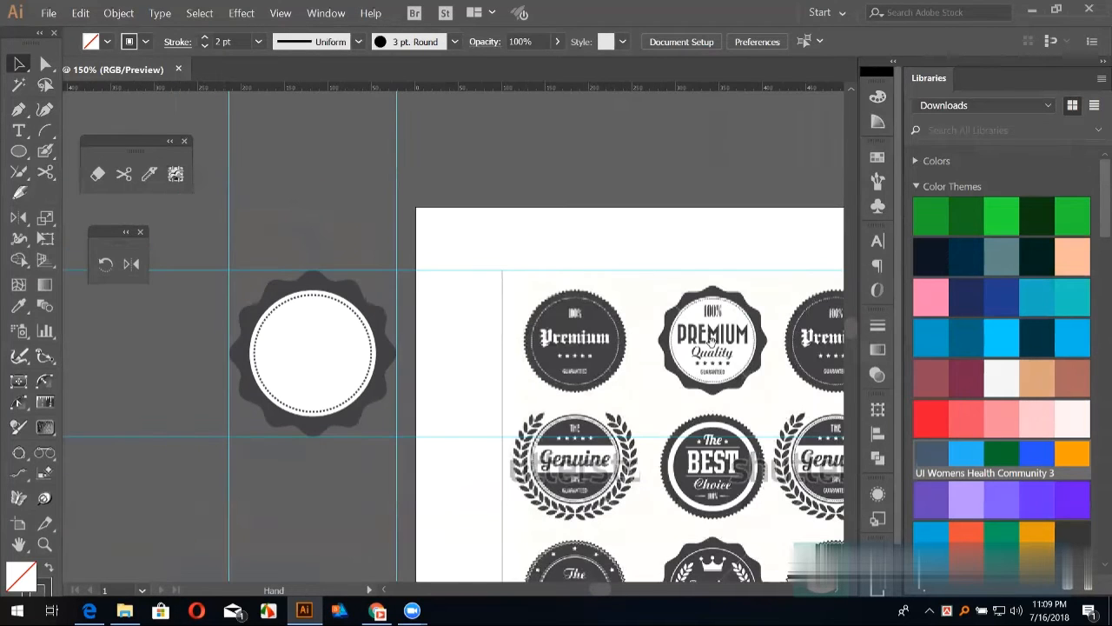
Step: Add a point text reading "100%" beside the scalloped badge
left_click_drag(375, 251, 385, 265)
left_click(18, 131)
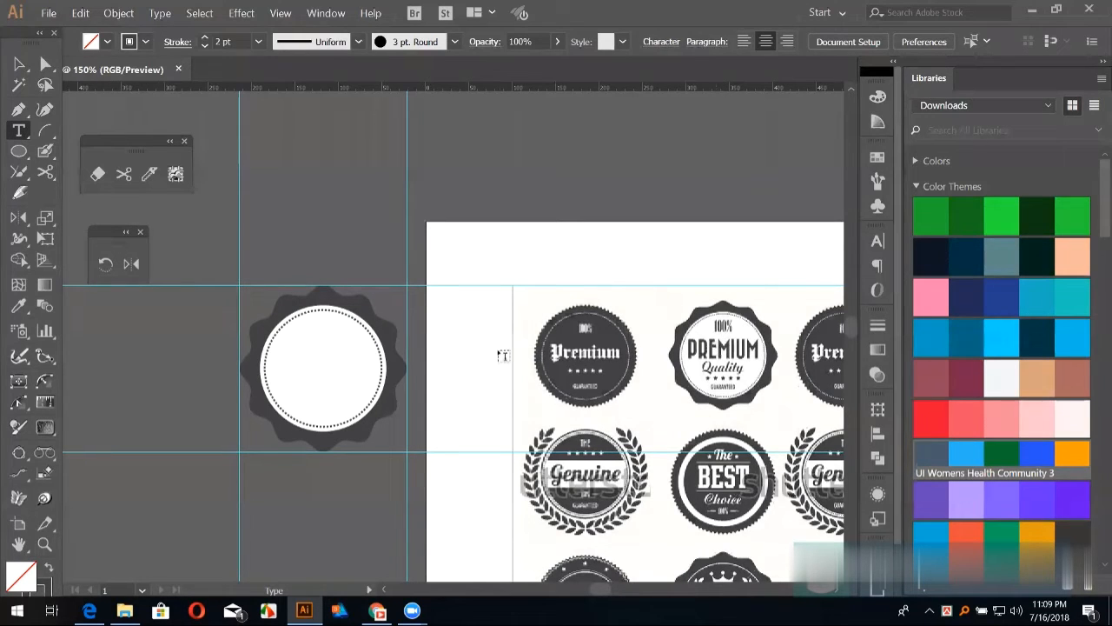
left_click(457, 346)
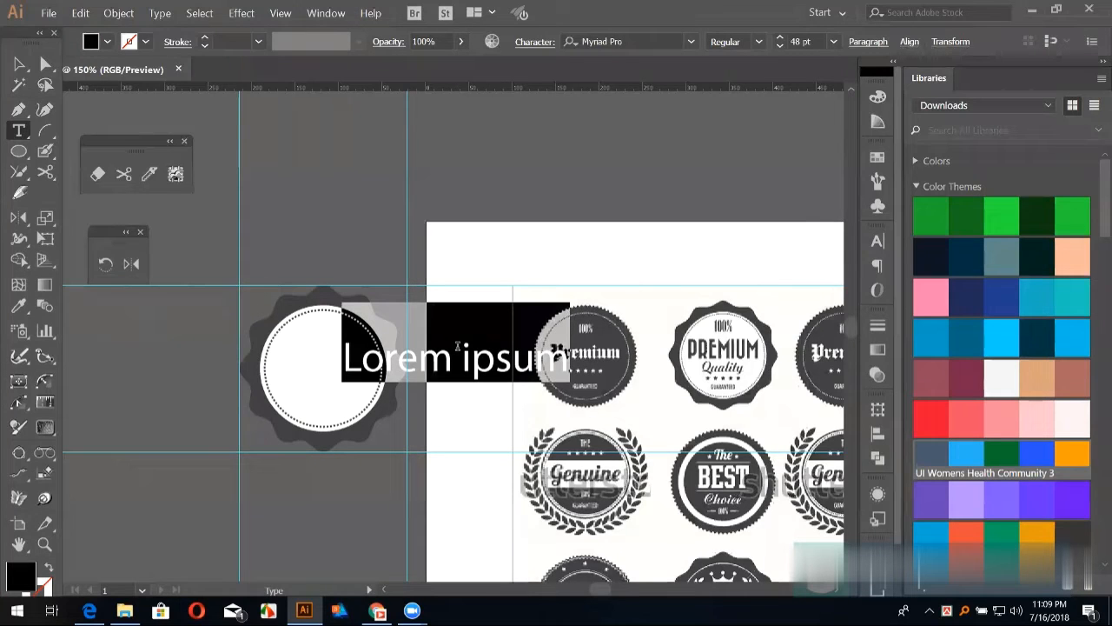
type("100")
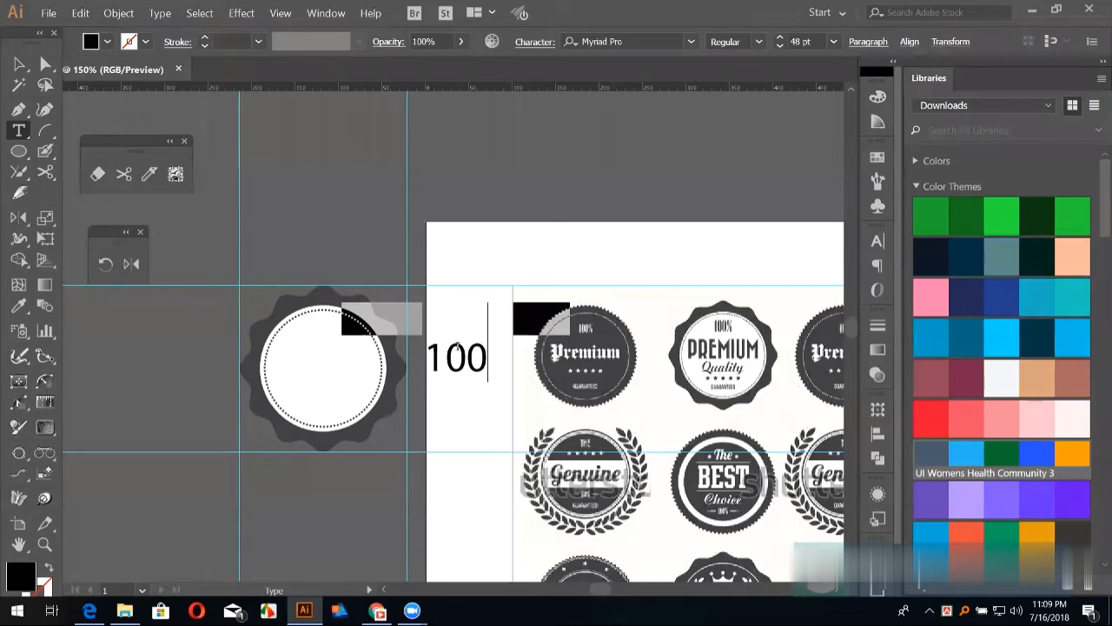
type("%")
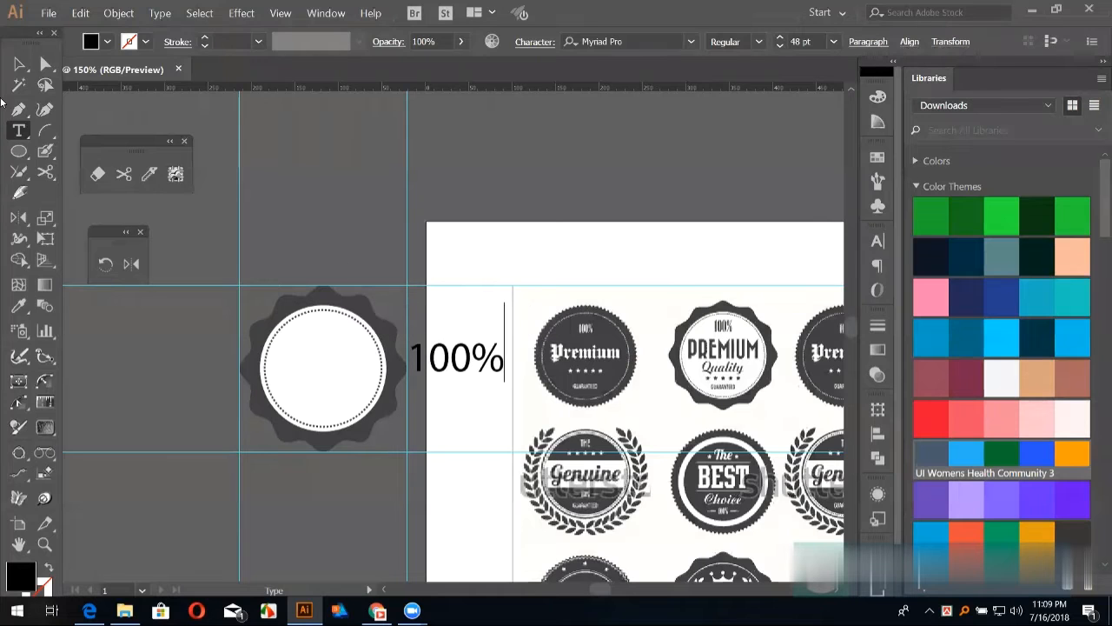
left_click(18, 62)
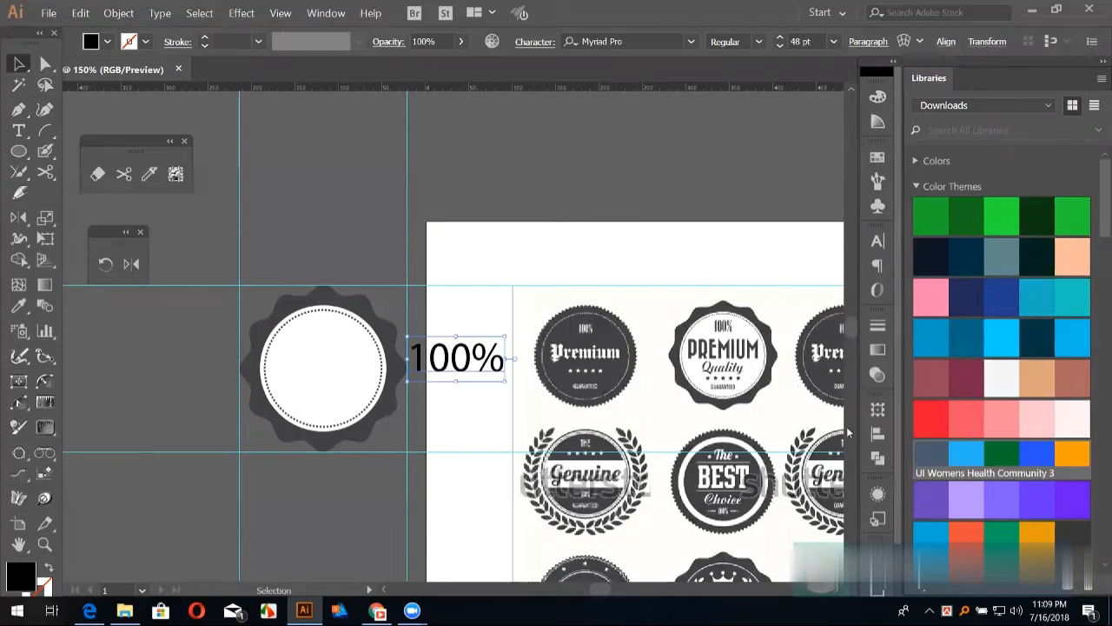
Step: Set the 100% text's font to NewsGoth BT
left_click(878, 240)
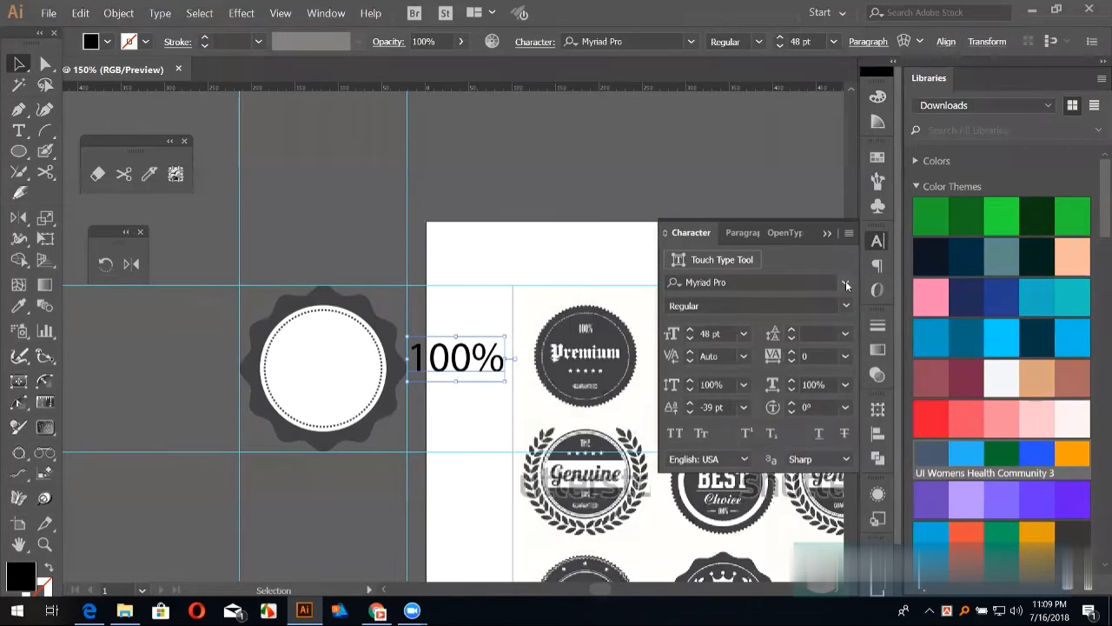
left_click(843, 282)
scroll(819, 462, "down", 3)
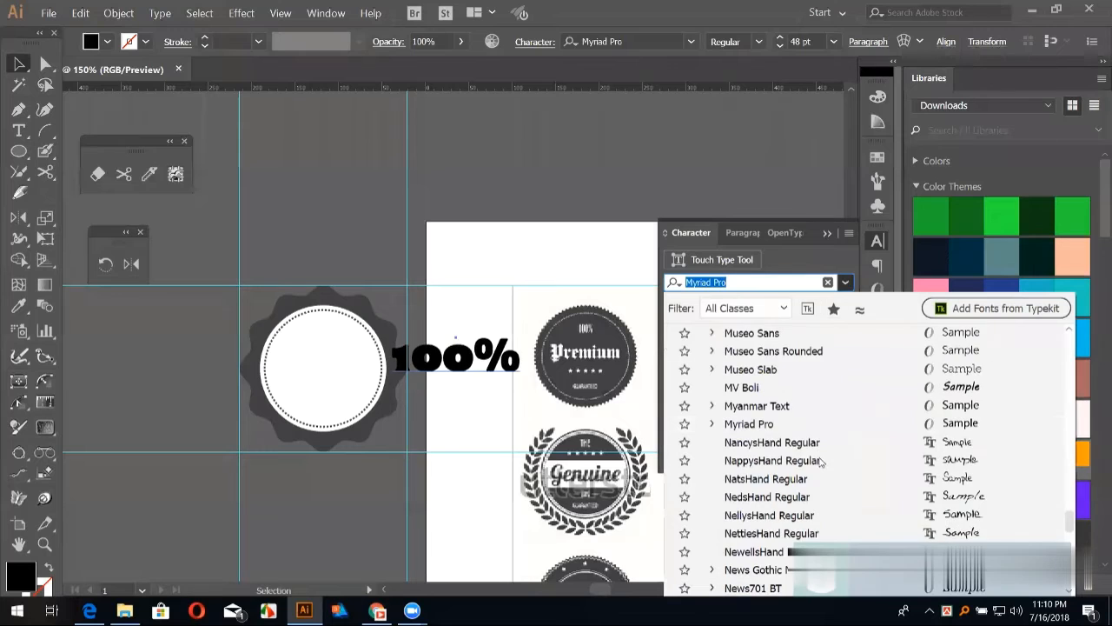
scroll(825, 481, "down", 3)
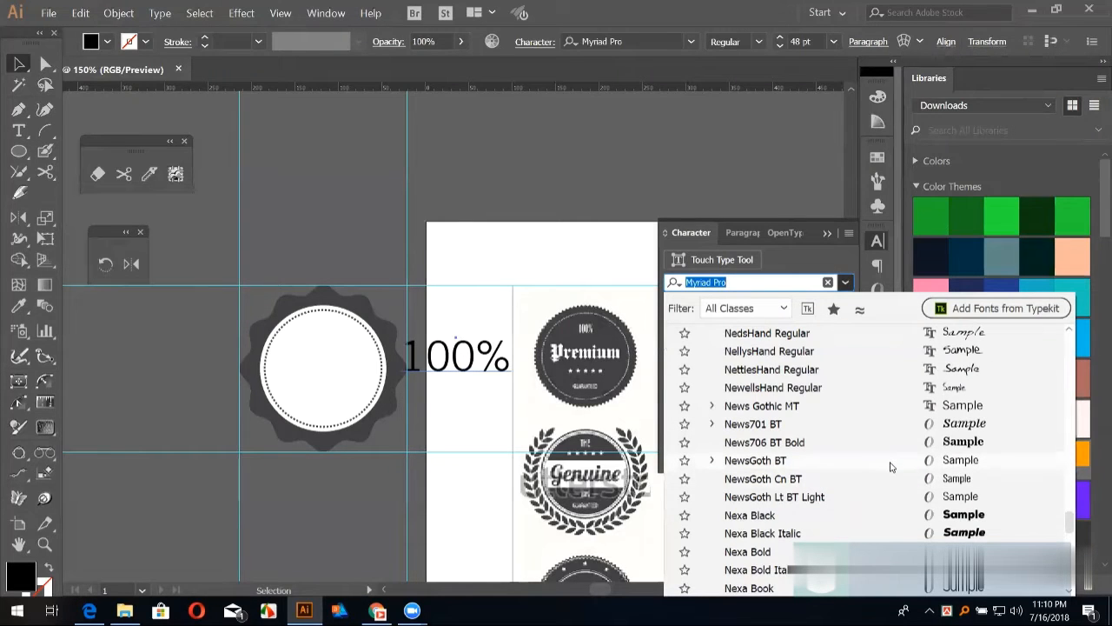
left_click(891, 466)
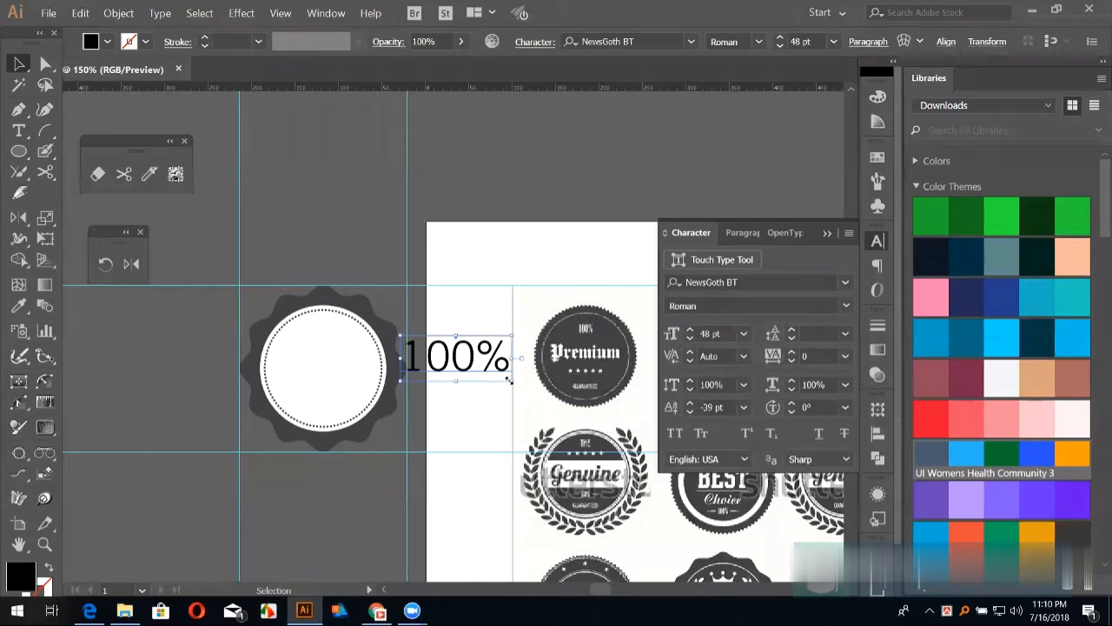
Step: Reduce the 100% text to 24 pt and place it in the upper part of the badge's white circle
left_click(743, 334)
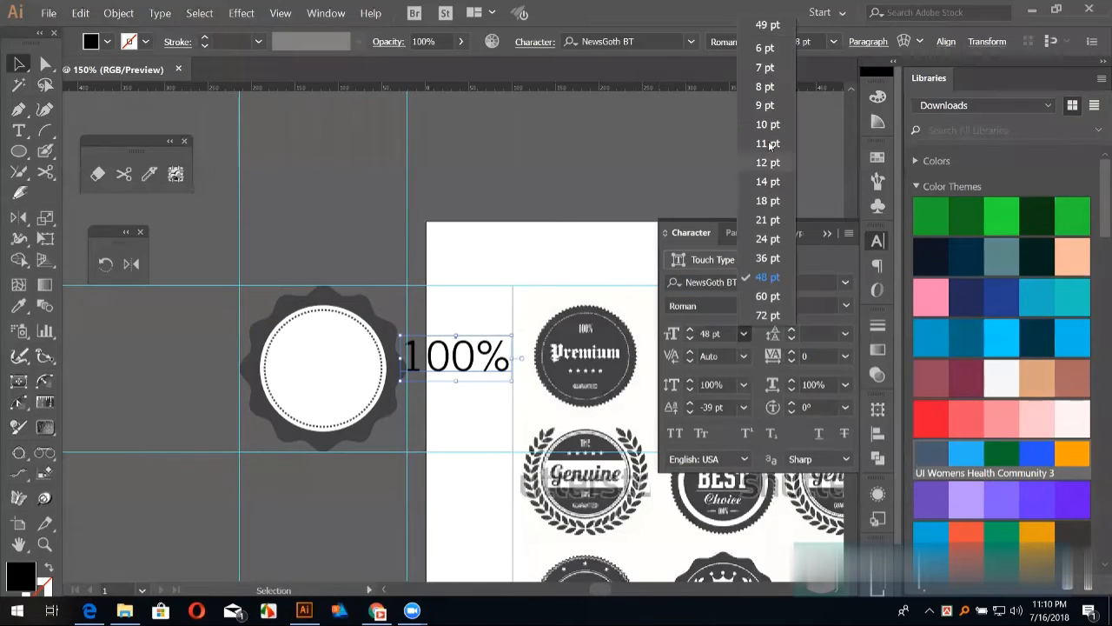
left_click(768, 182)
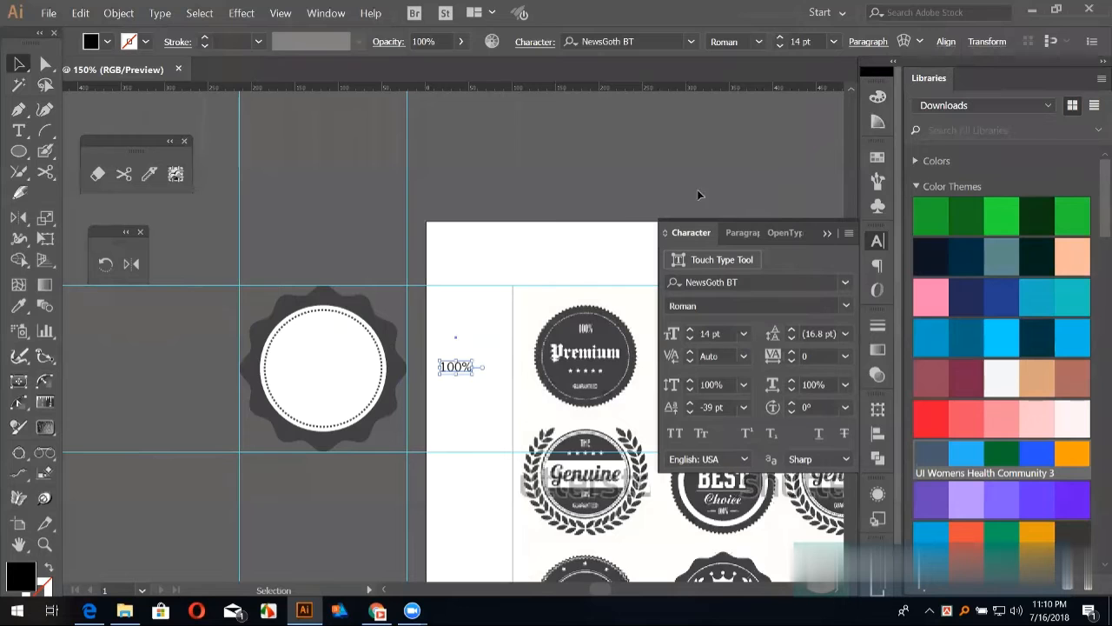
left_click(743, 333)
left_click(771, 247)
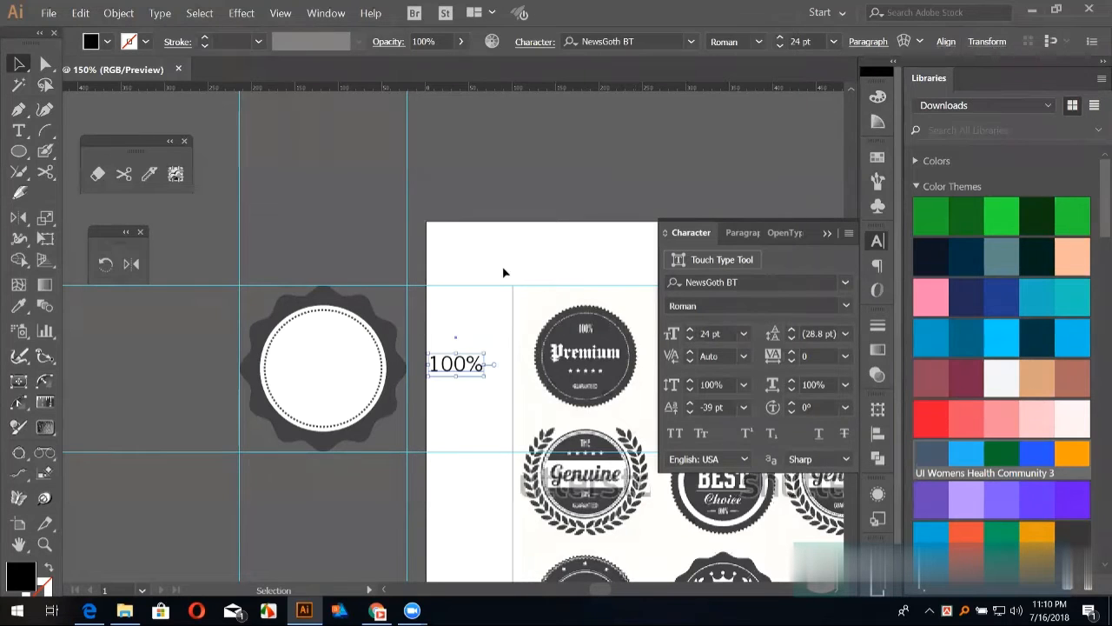
left_click(504, 272)
left_click_drag(470, 365, 332, 336)
left_click_drag(461, 288, 365, 309)
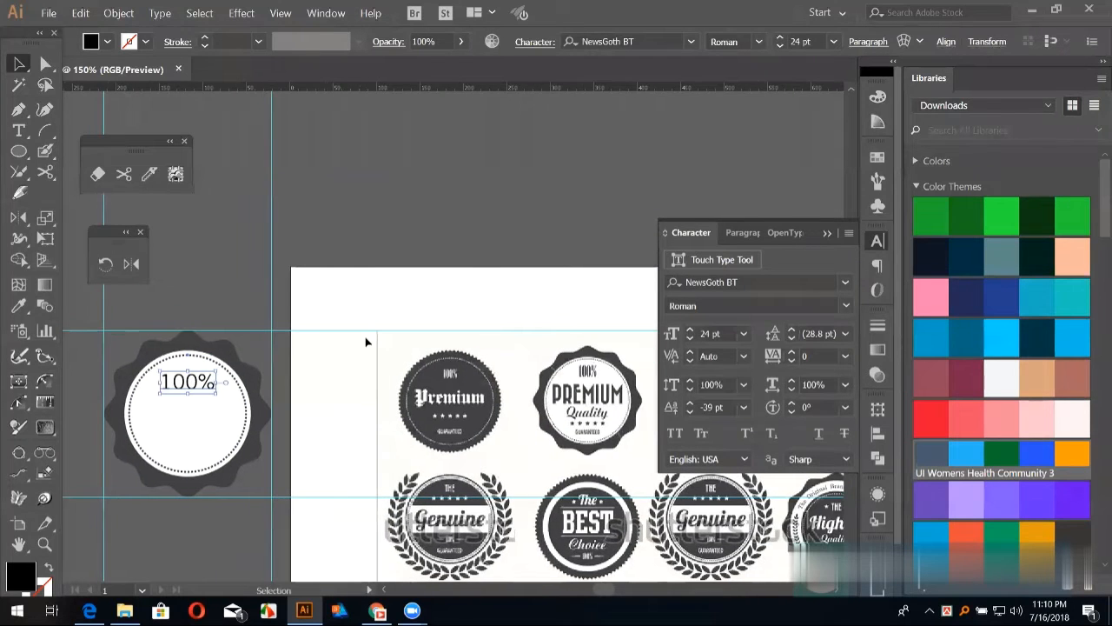
Step: Set the 100% text to 18 pt and nudge it upward towards the dotted ring
left_click(742, 335)
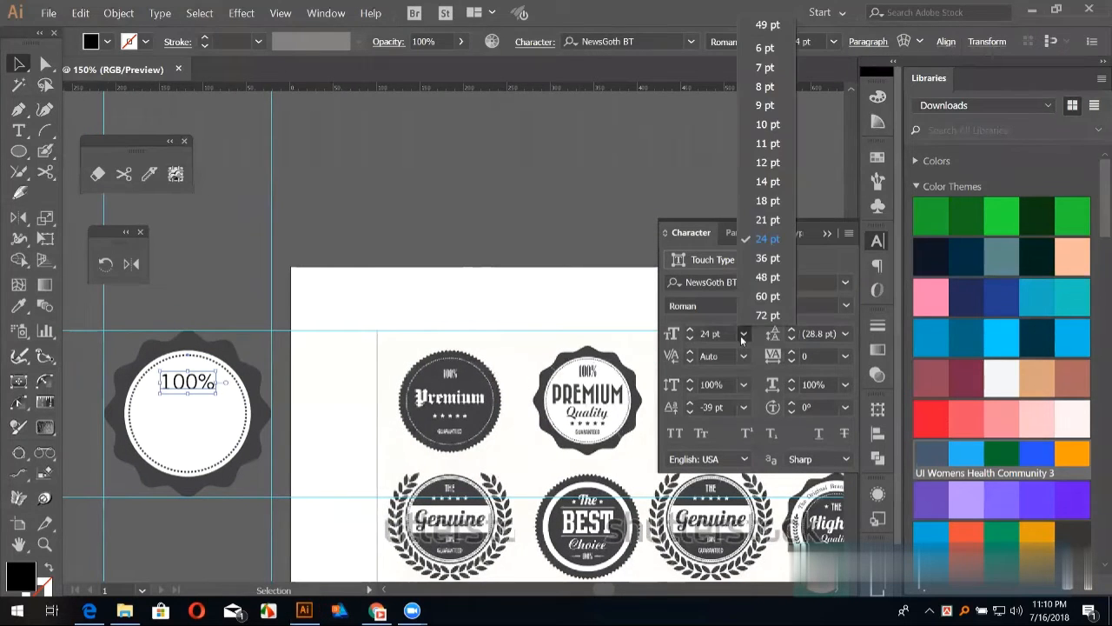
left_click(767, 201)
left_click(219, 379)
left_click(191, 385)
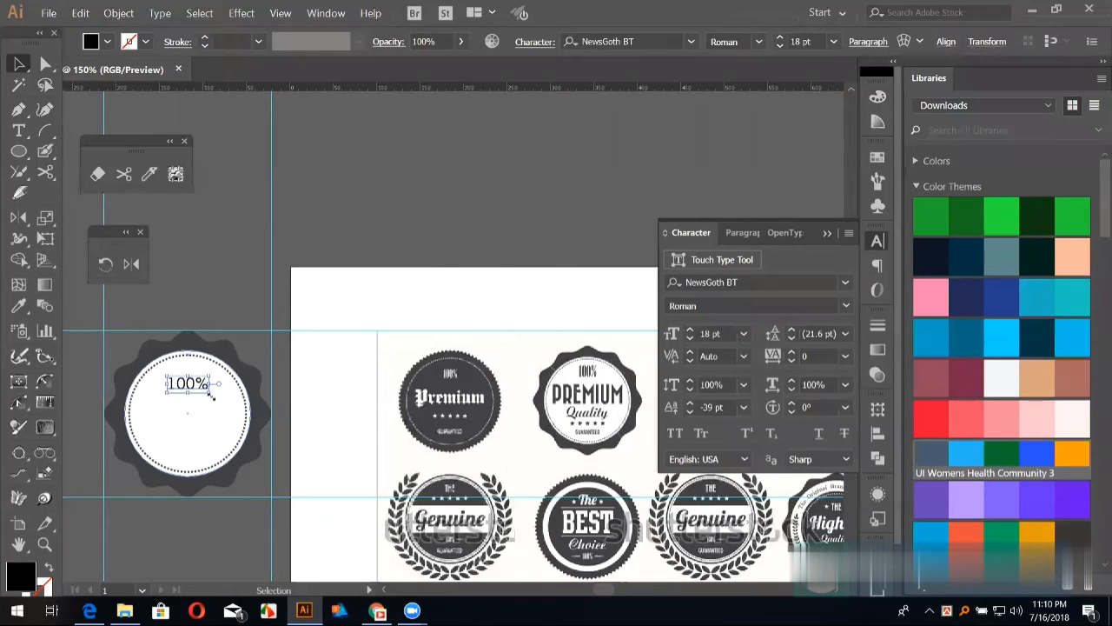
key("Up")
key("Up")
key("Up")
key("Up")
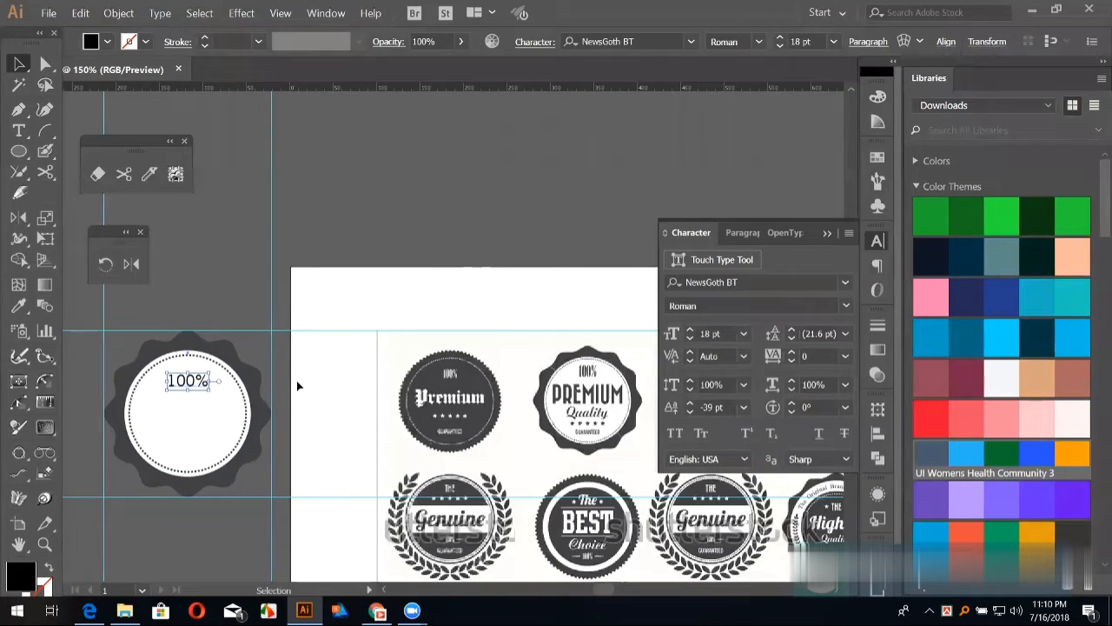
key("Up")
key("Up")
key("Up")
key("Up")
key("Up")
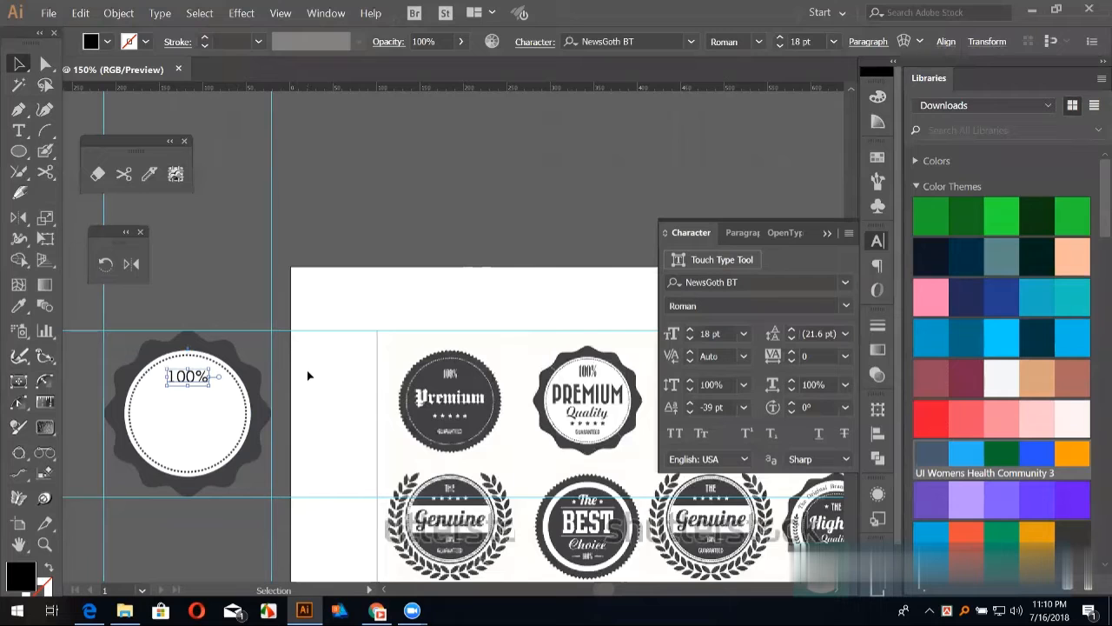
Step: Set the 100% text's baseline shift to 0 pt and reposition it just below the top of the dotted ring
double_click(726, 406)
type("0")
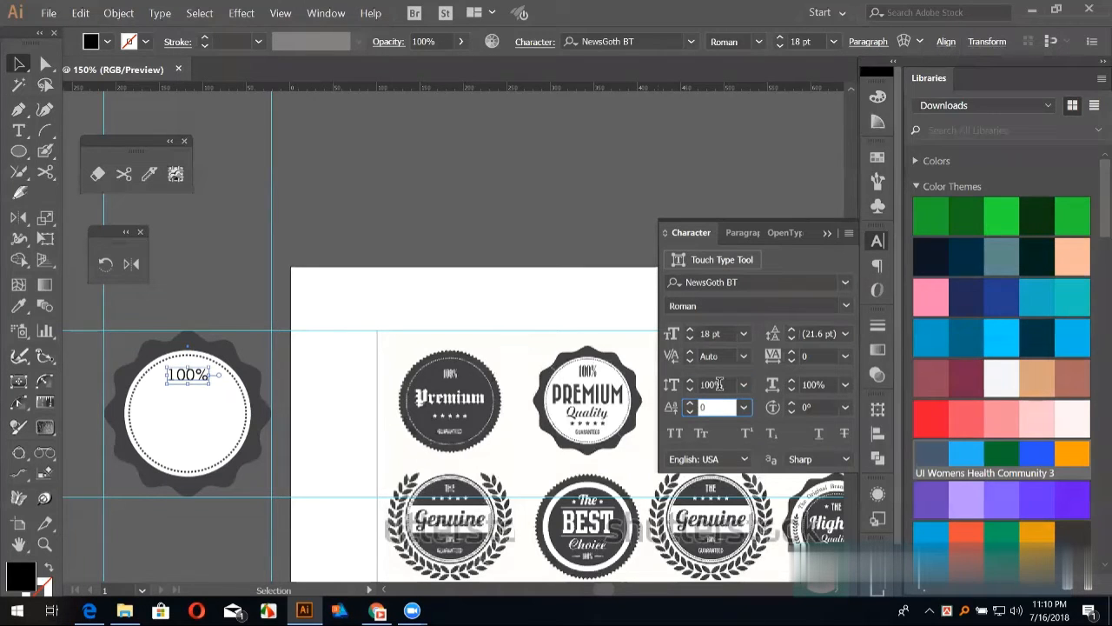
left_click(720, 384)
left_click_drag(187, 344, 182, 369)
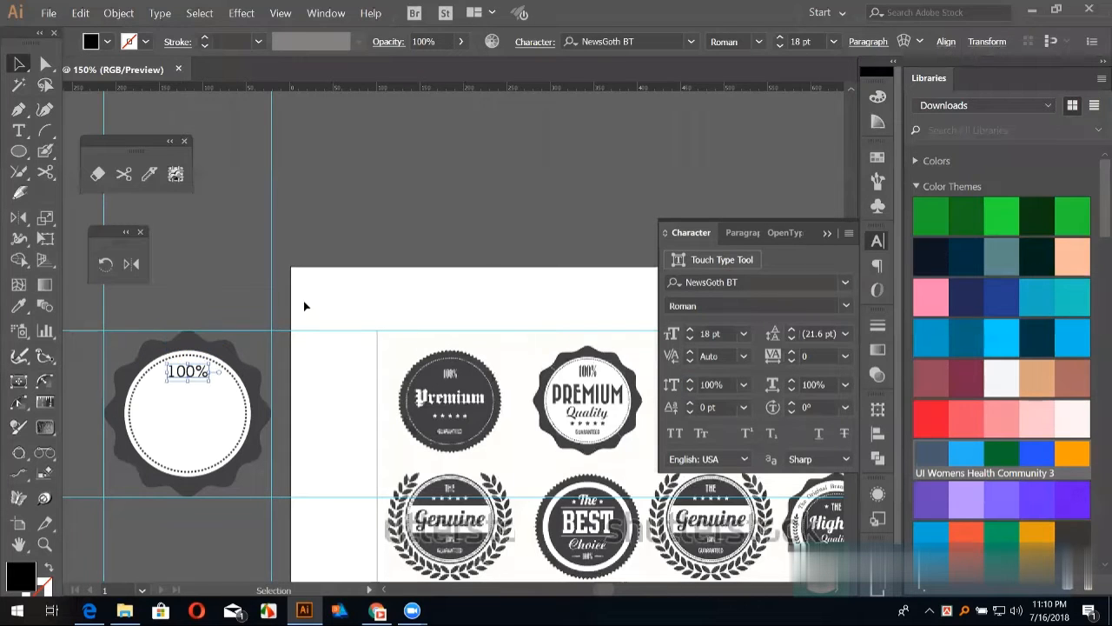
left_click(331, 294)
left_click_drag(331, 295, 407, 290)
Step: Colour the 100% text with the dark grey sampled from the scalloped star
left_click(271, 367)
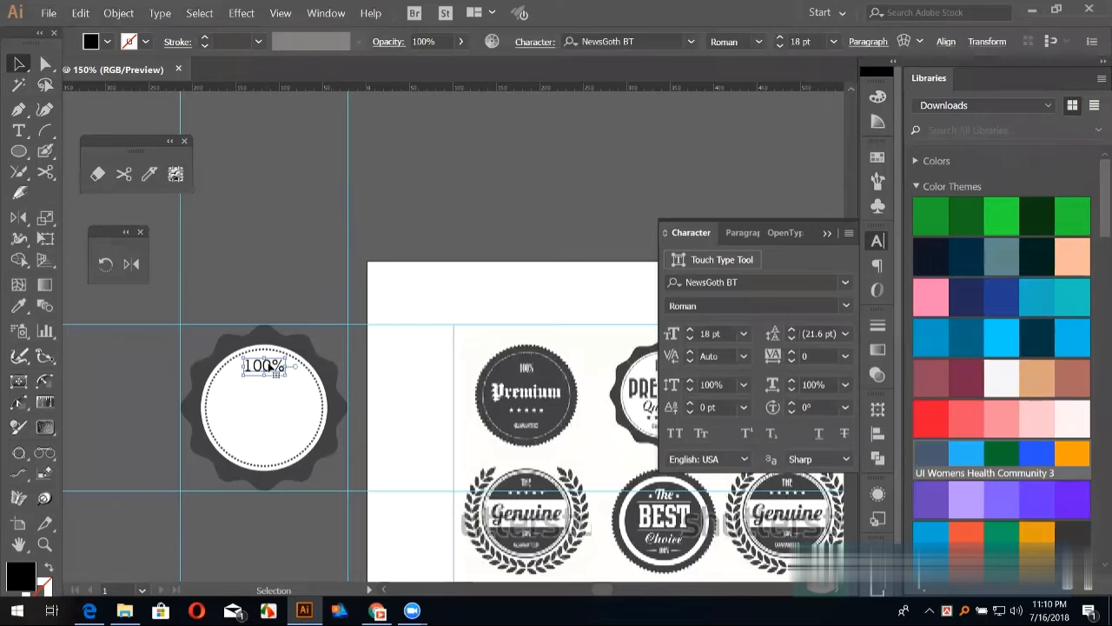
key("i")
left_click(268, 337)
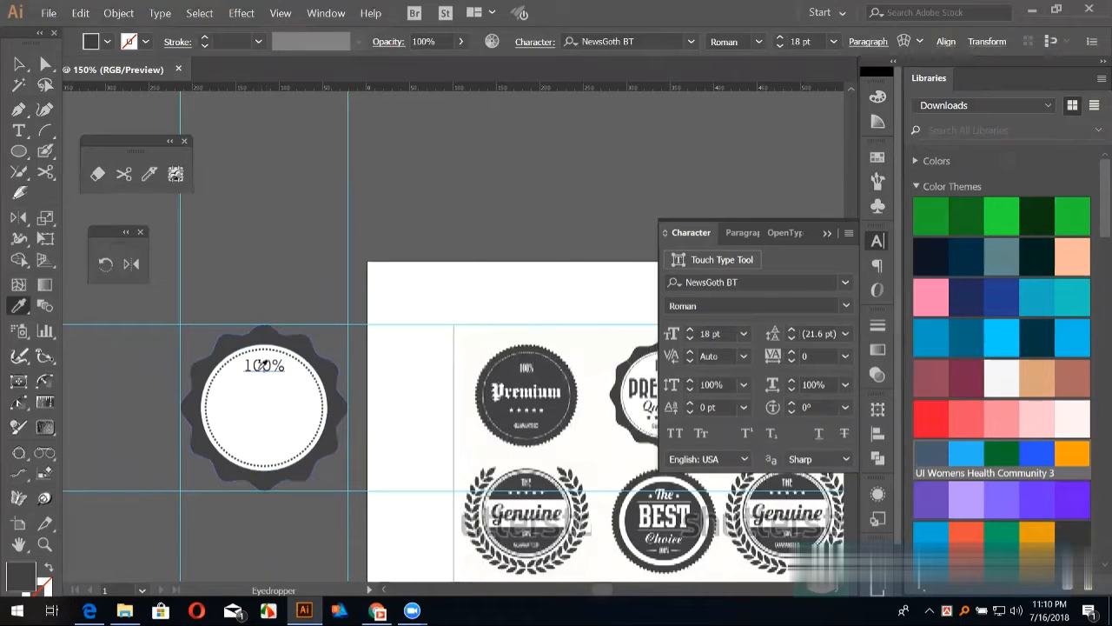
key("v")
left_click(315, 255)
Step: Add a second point text reading "PREMIUM" beside the badge
left_click_drag(376, 308, 318, 298)
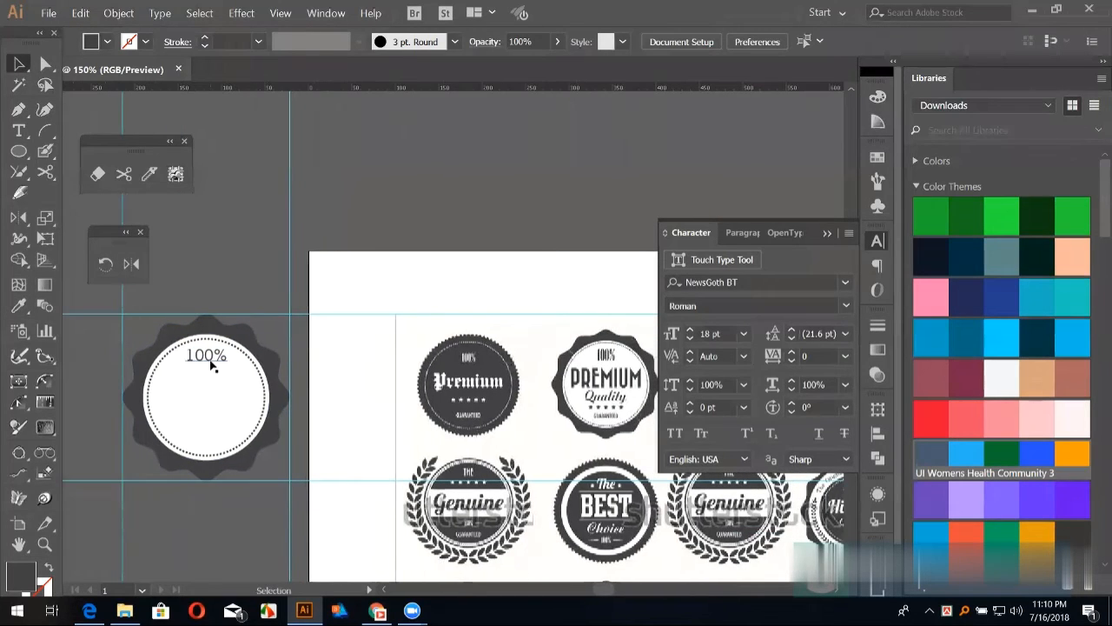
key("t")
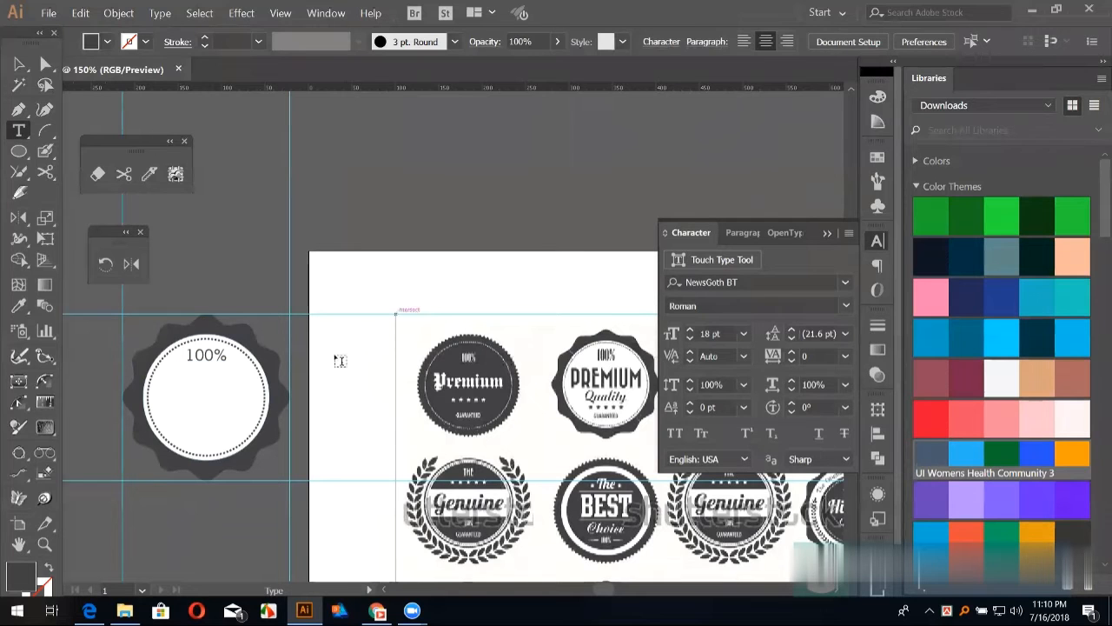
left_click(333, 356)
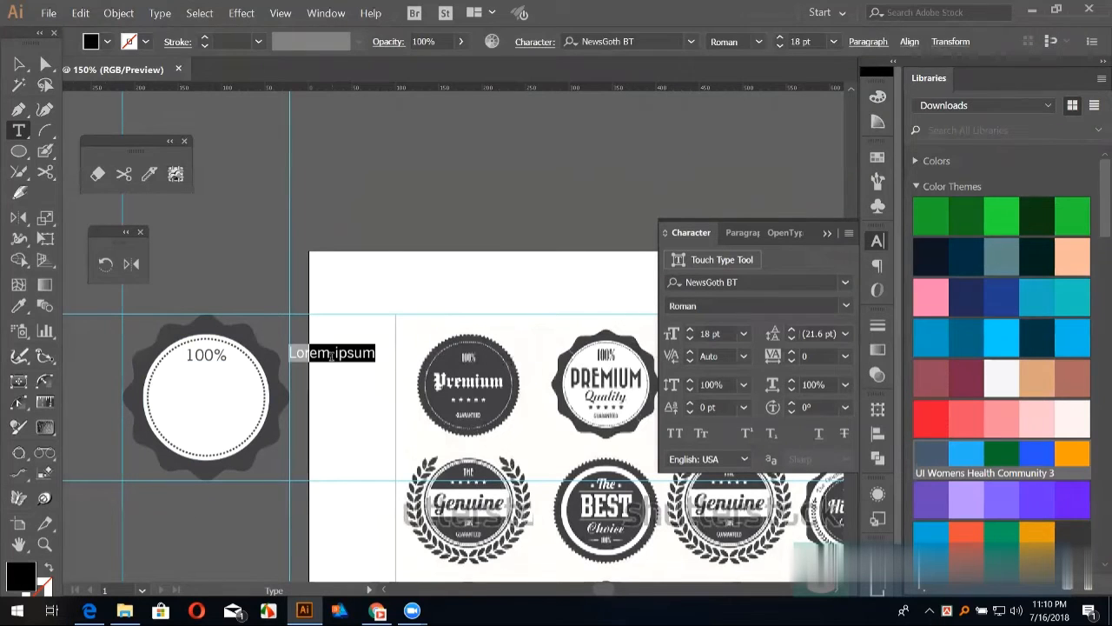
type("PREM")
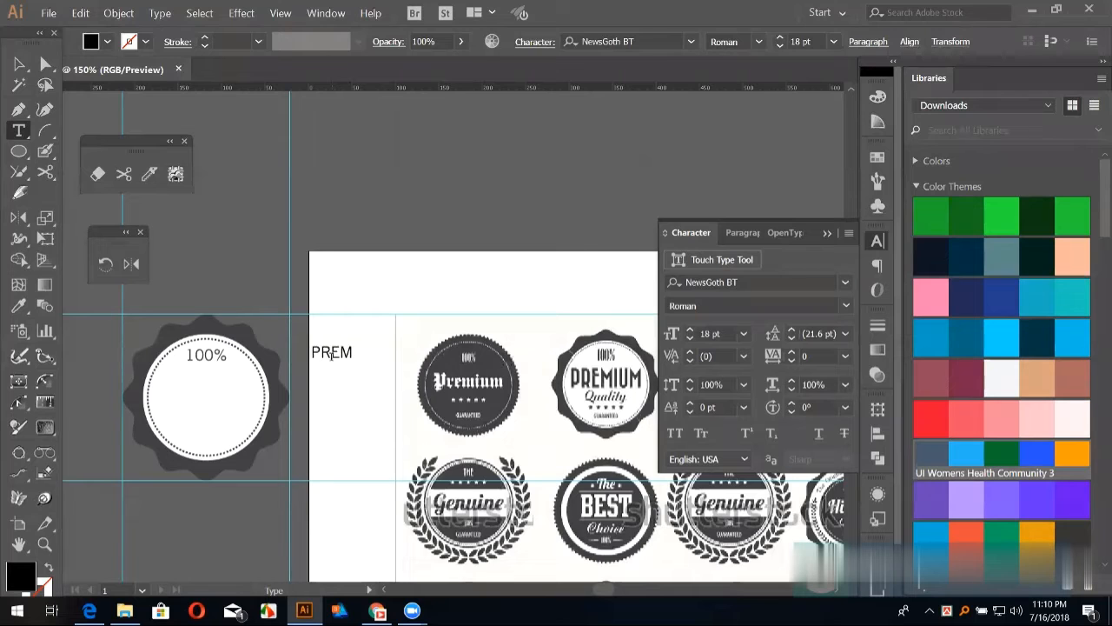
type("IUM")
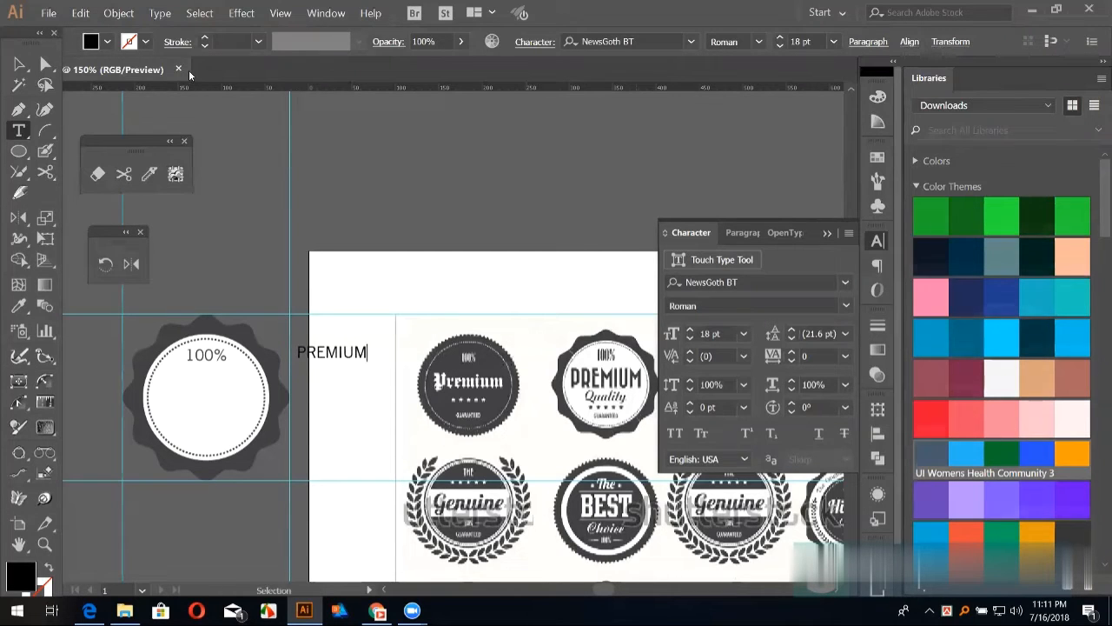
left_click(21, 67)
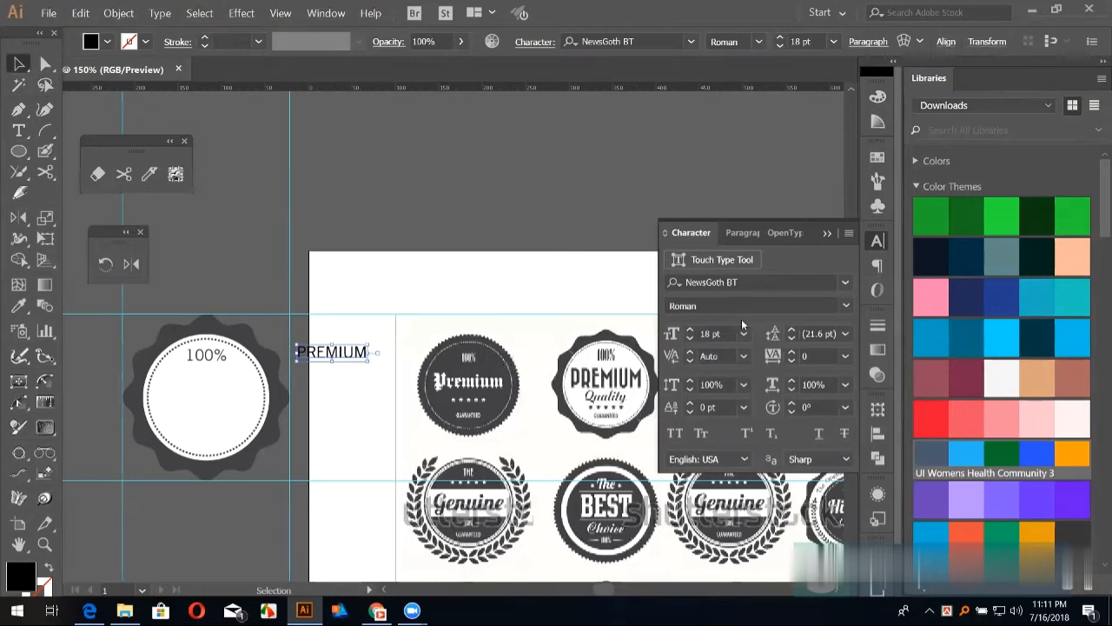
Step: Make the PREMIUM text bold, enlarge it to about 22 pt and centre it in the badge below 100%
left_click(845, 305)
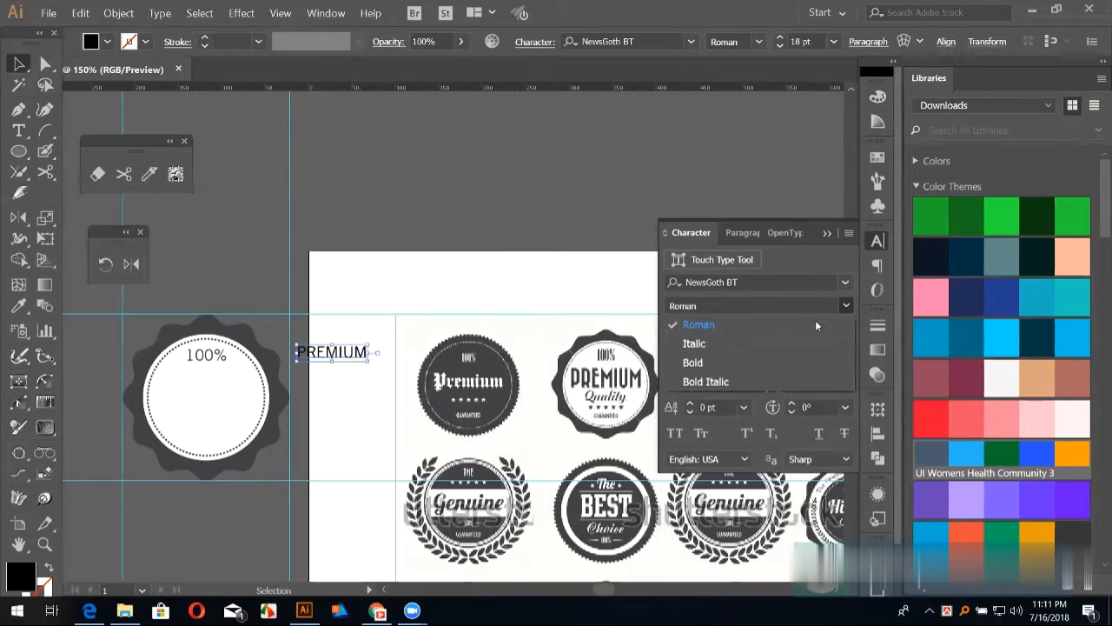
left_click(736, 361)
left_click(408, 302)
left_click_drag(336, 352, 265, 408)
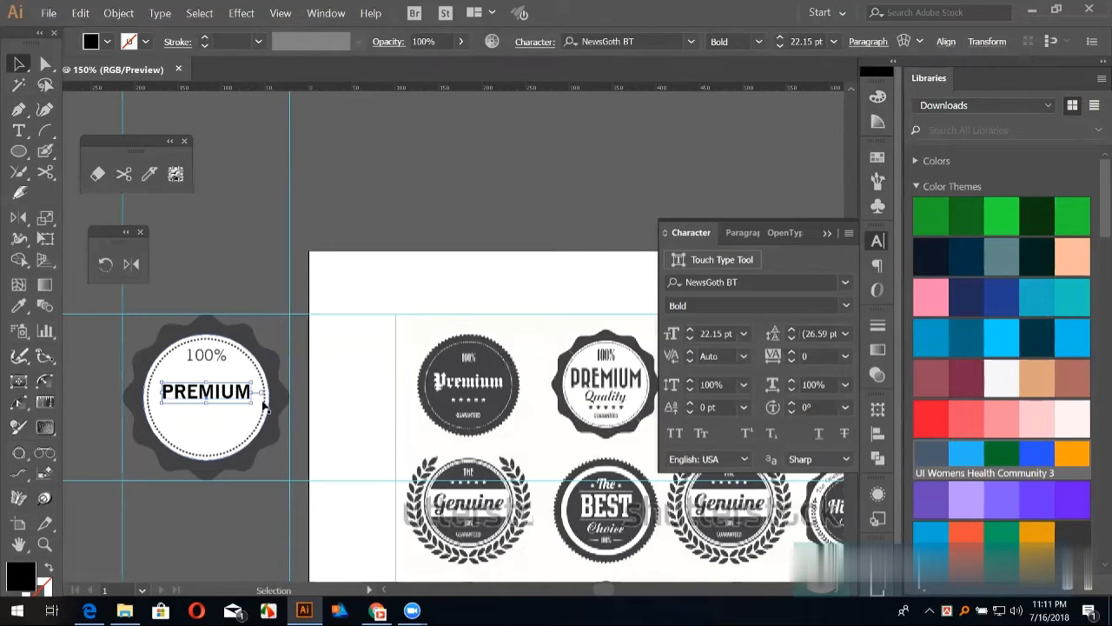
Step: Colour the PREMIUM text with the scalloped star's dark grey and nudge it slightly upward
key("i")
left_click(278, 360)
left_click(21, 65)
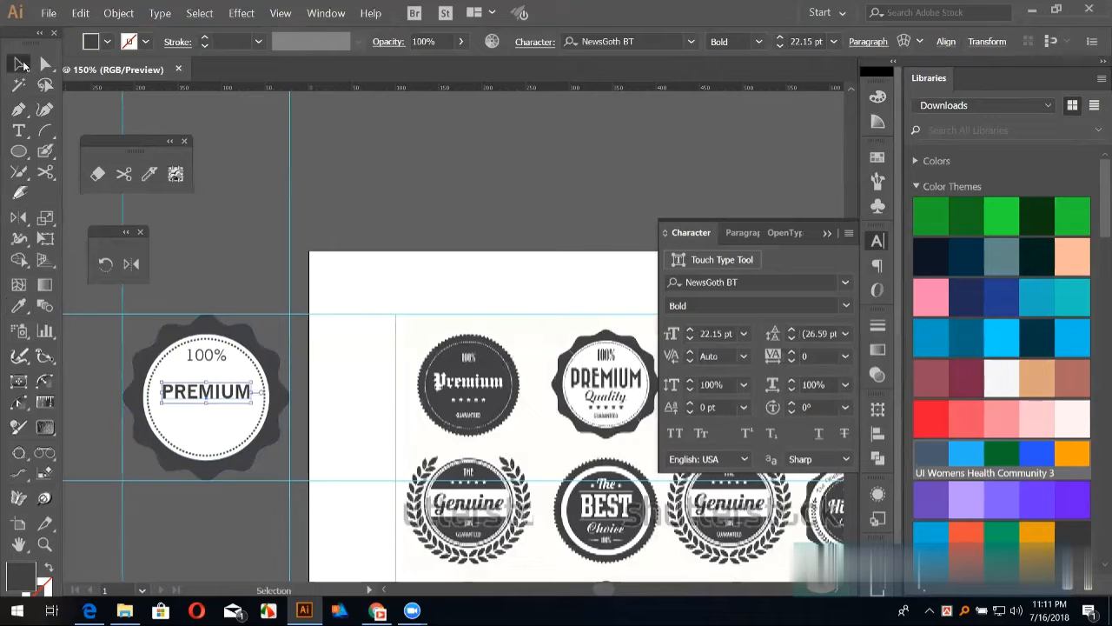
key("Down")
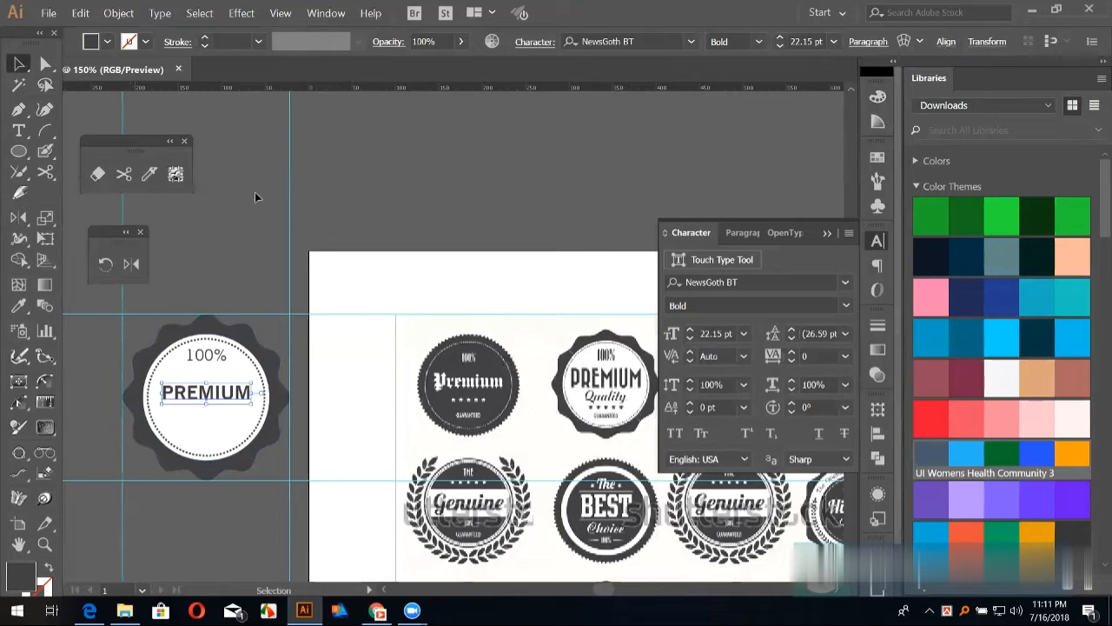
key("Up")
key("Up")
key("Up")
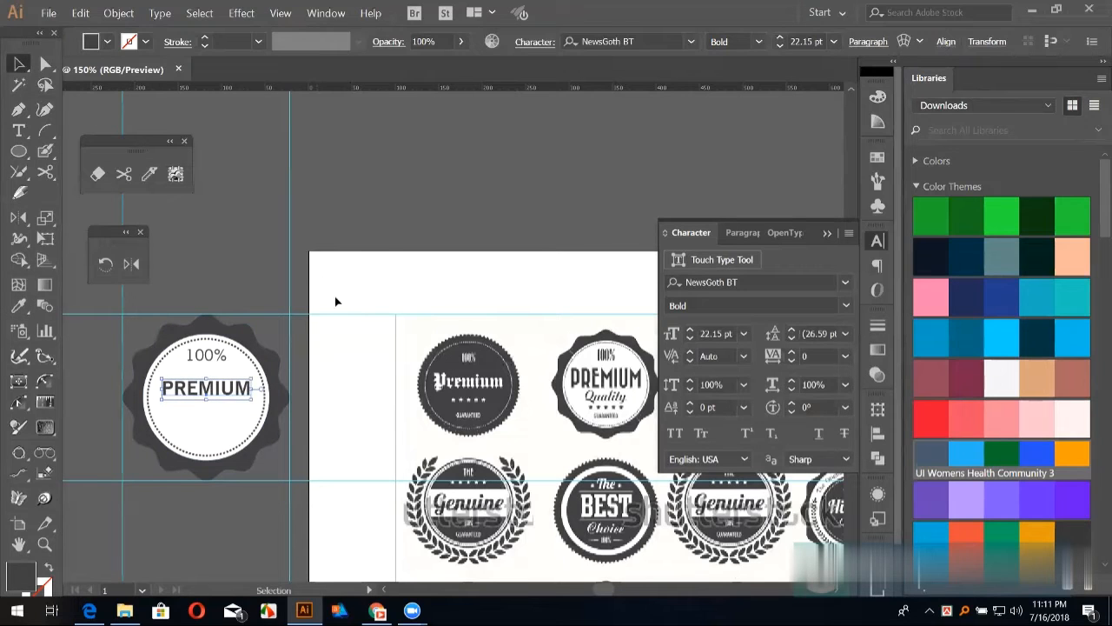
left_click(339, 302)
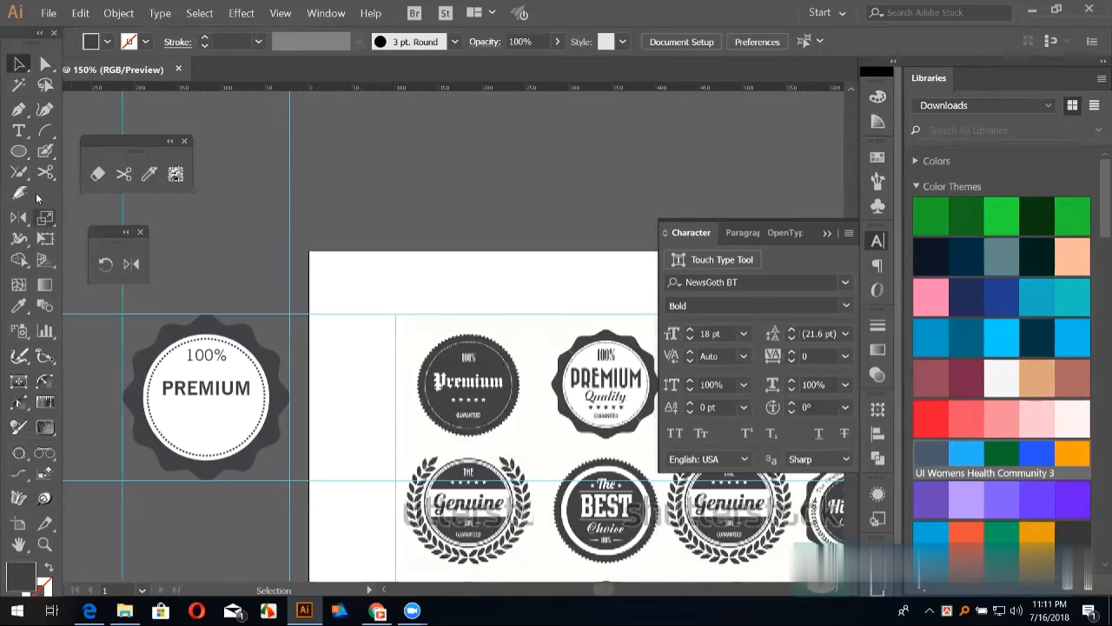
Step: Add a point text reading "Quality" beside the scalloped badge
left_click(20, 131)
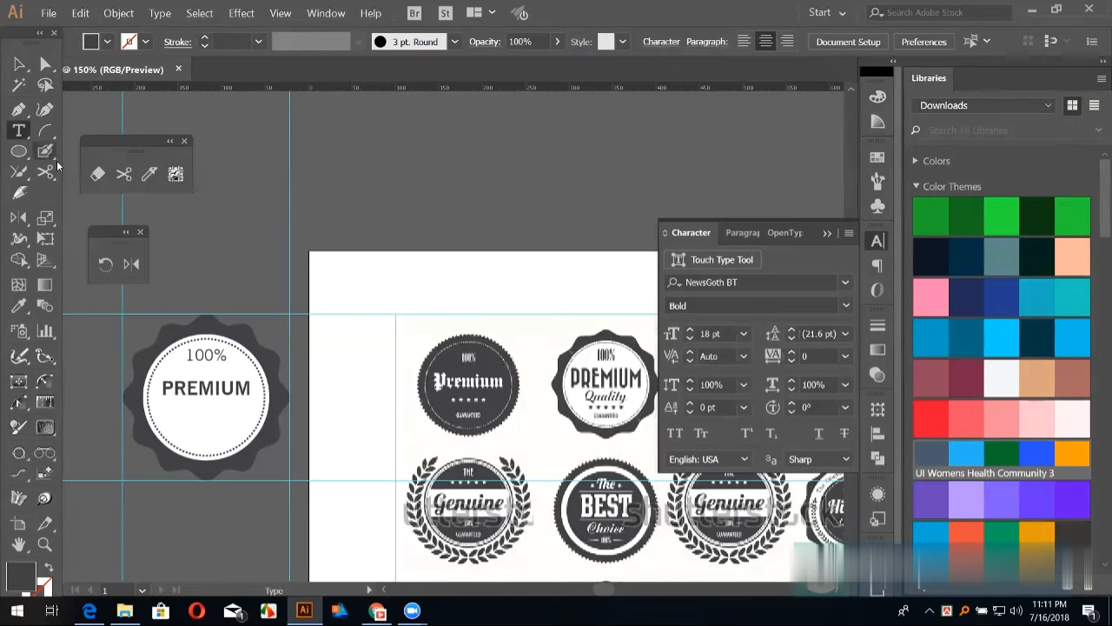
left_click(317, 408)
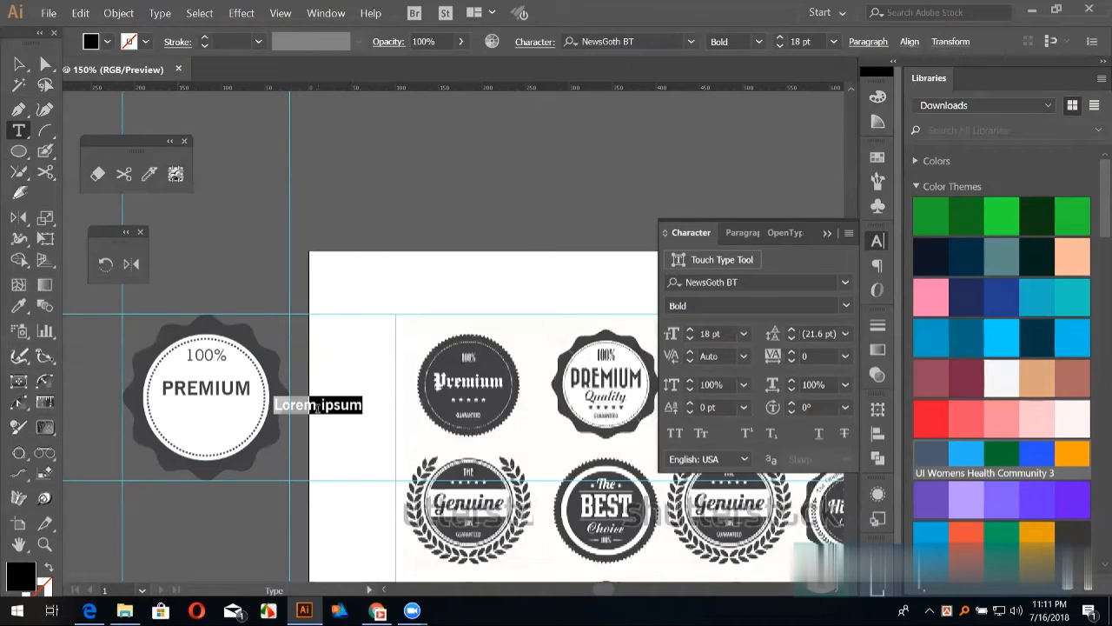
type("Q")
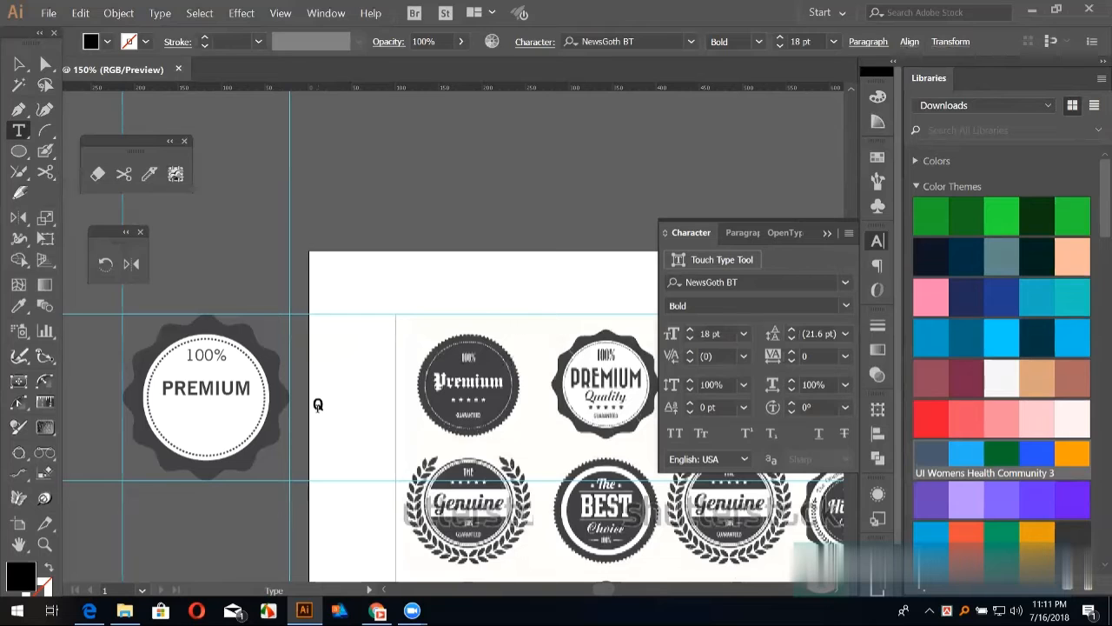
type("uality")
left_click(19, 65)
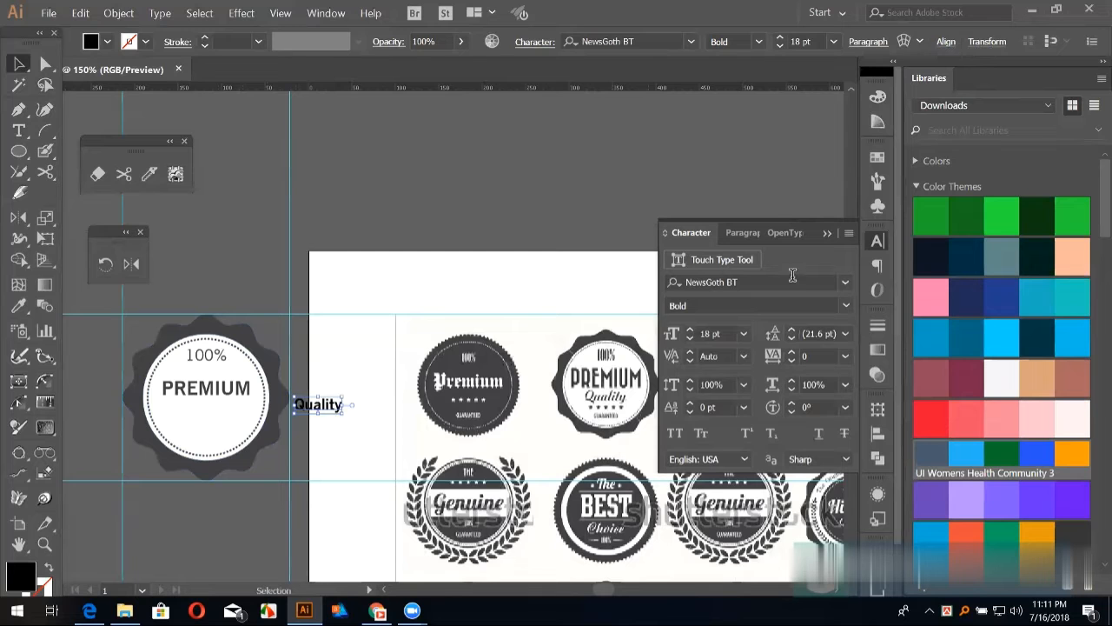
Step: Browse the font list for a script typeface, previewing the fonts on the selected Quality text
left_click(845, 282)
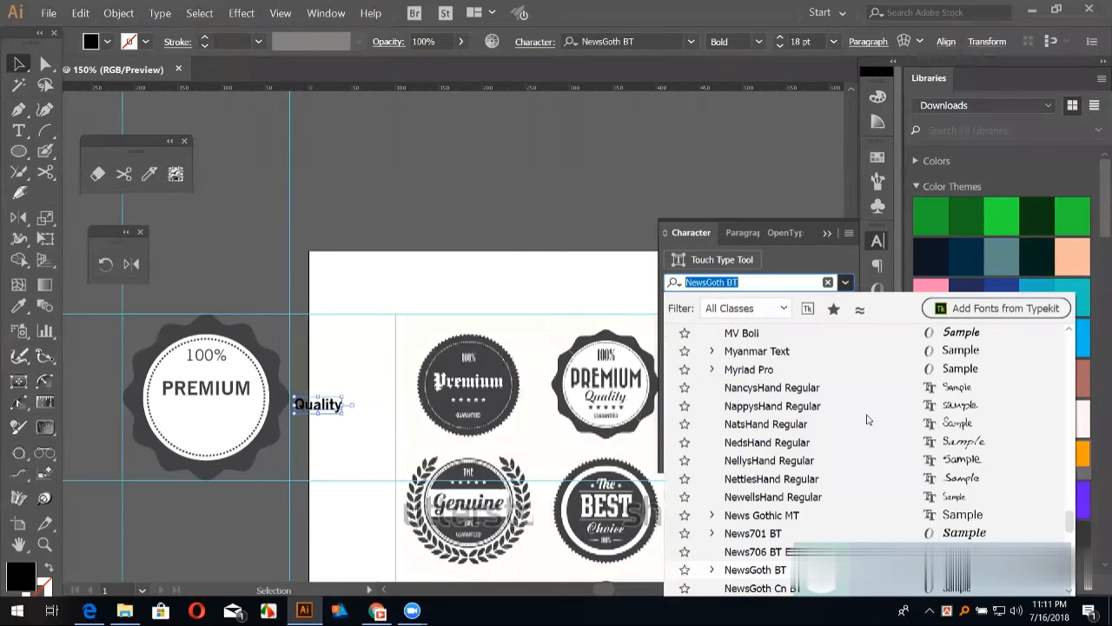
scroll(931, 452, "down", 15)
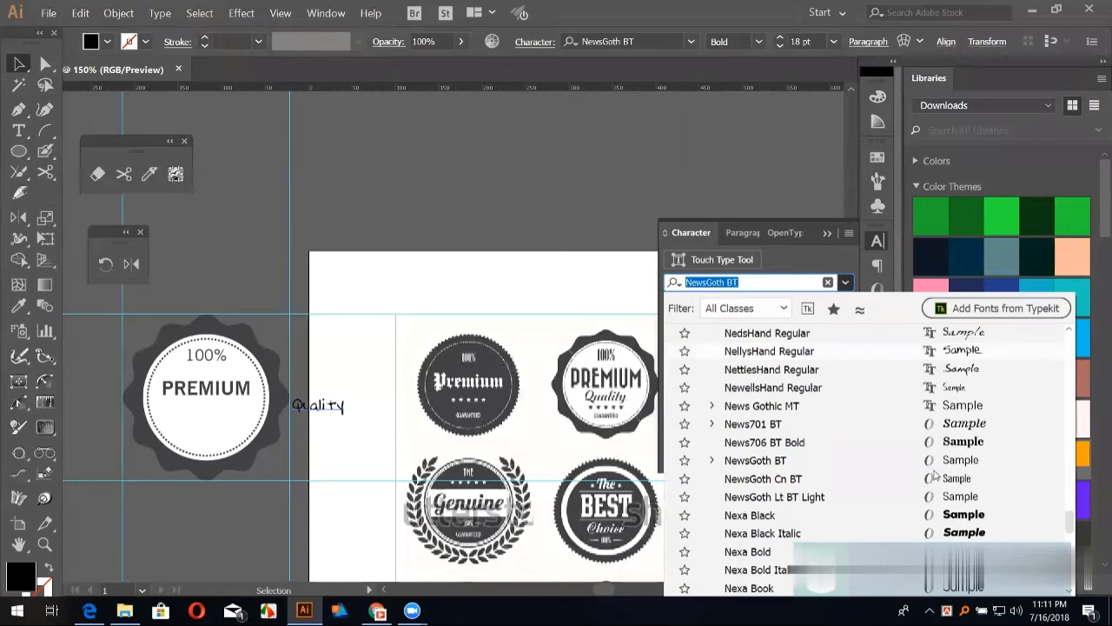
scroll(933, 479, "up", 2)
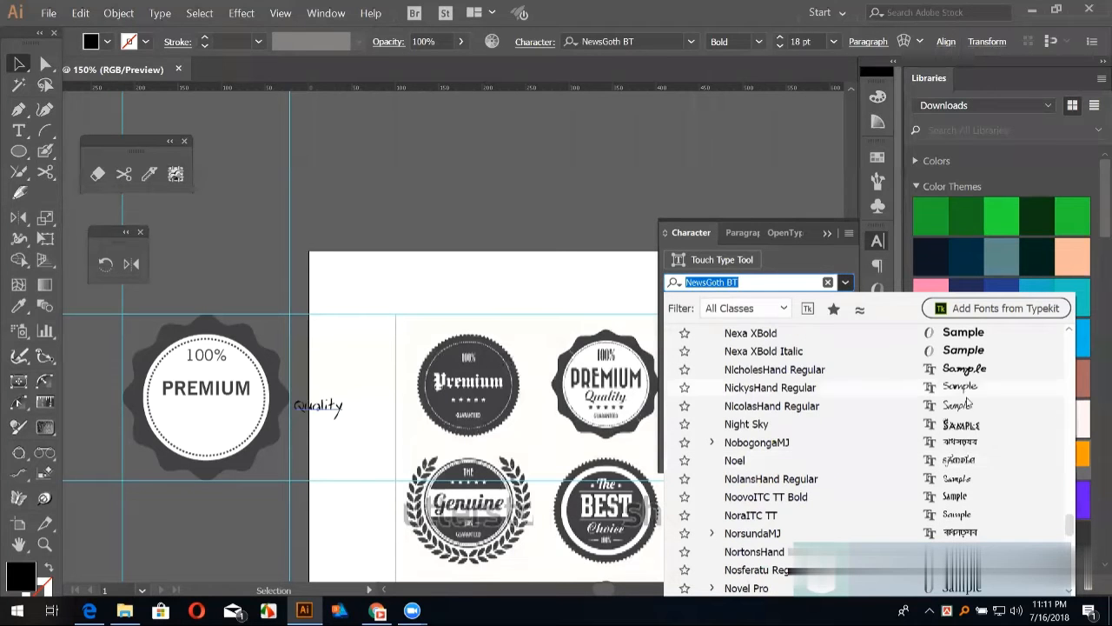
scroll(972, 406, "down", 12)
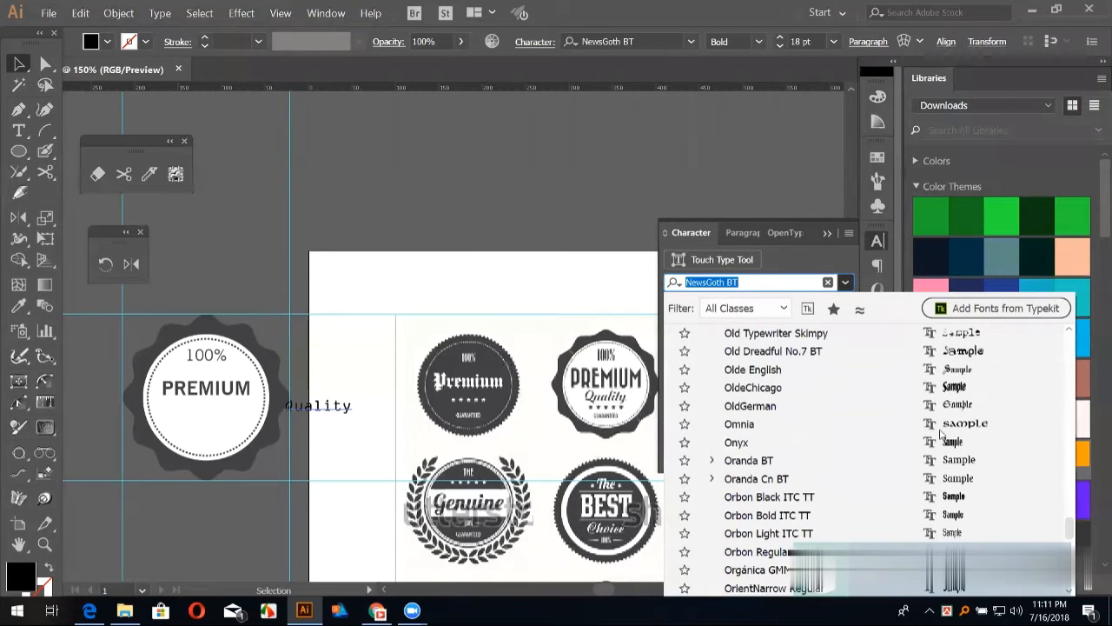
scroll(932, 460, "down", 3)
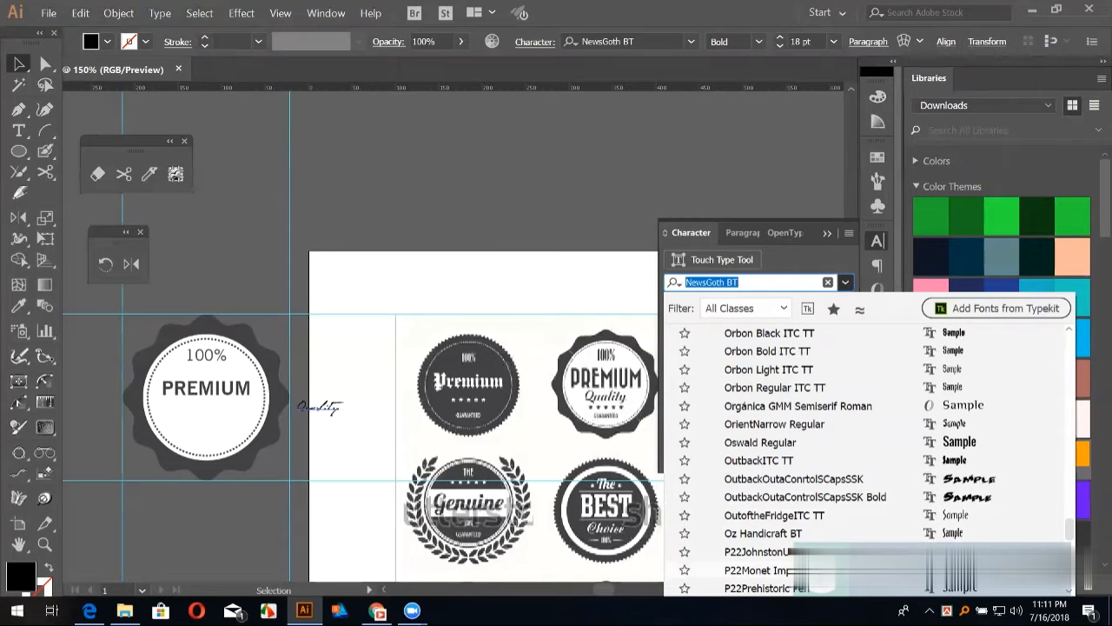
scroll(869, 460, "down", 9)
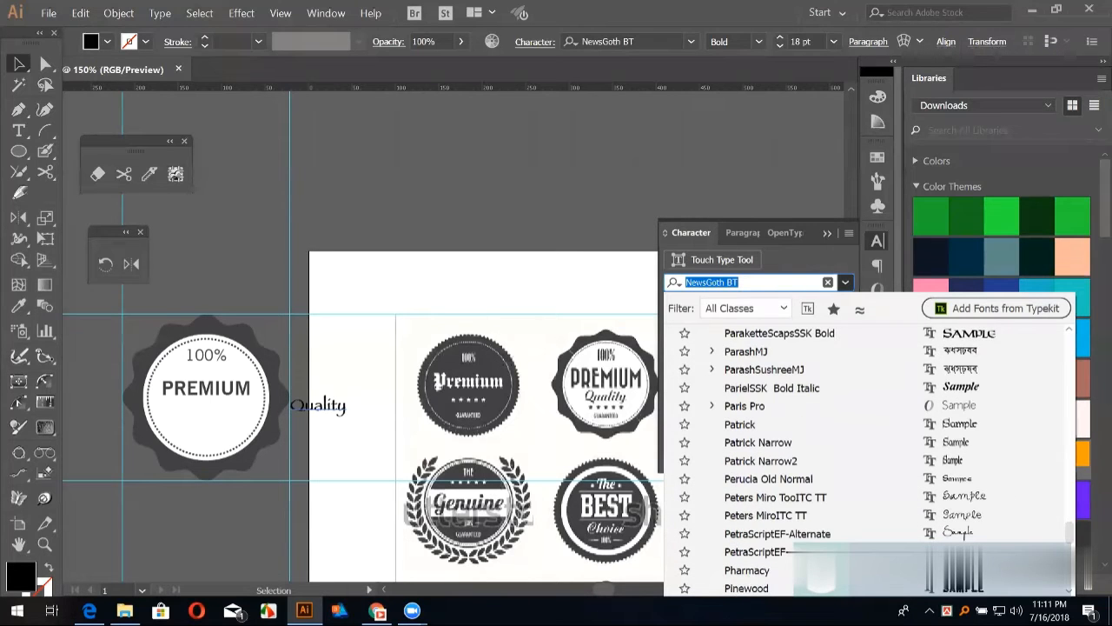
scroll(949, 521, "down", 8)
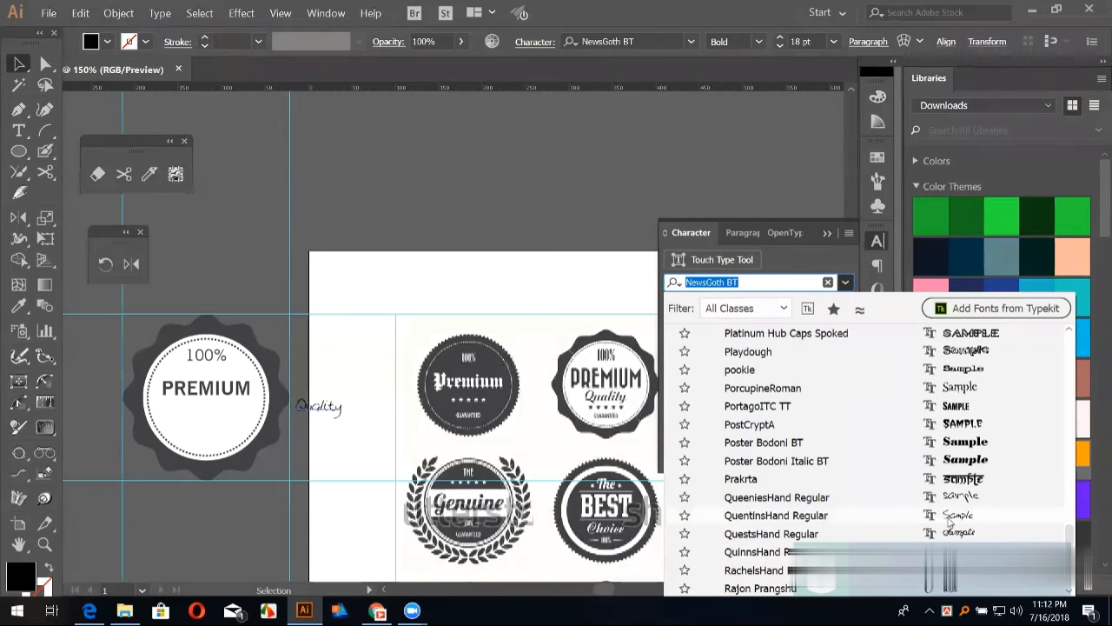
scroll(950, 521, "down", 4)
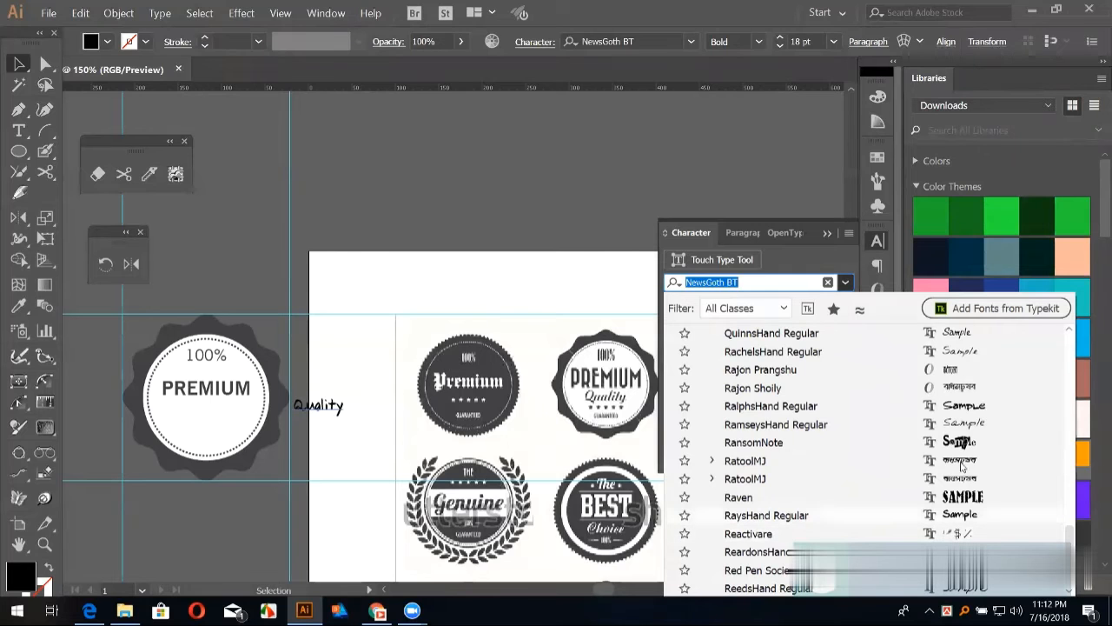
scroll(919, 513, "down", 8)
scroll(920, 513, "down", 12)
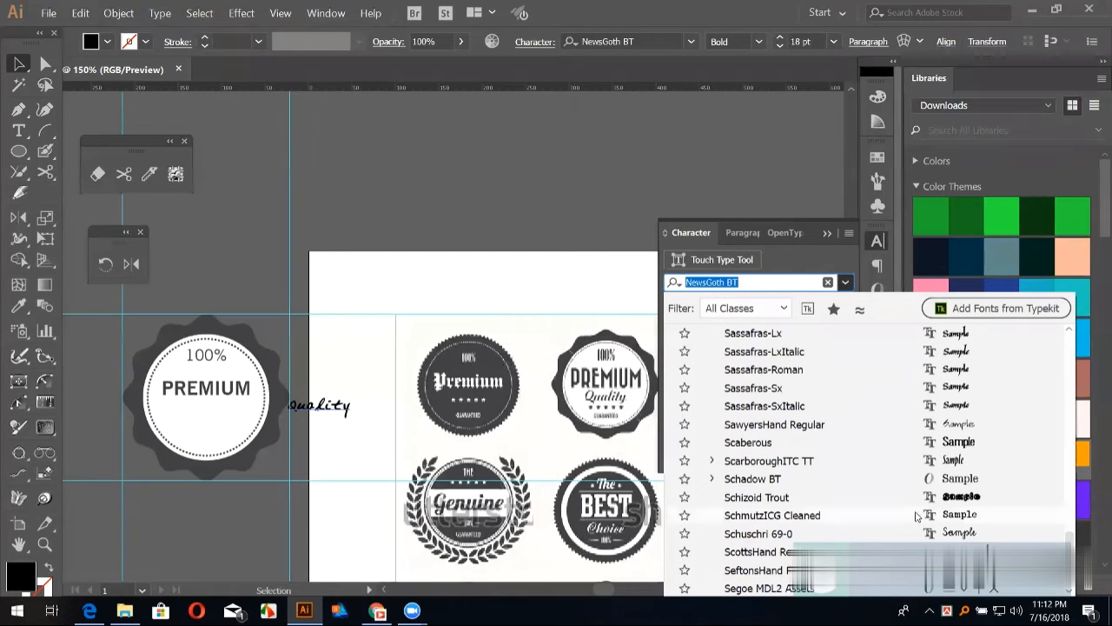
scroll(919, 500, "down", 3)
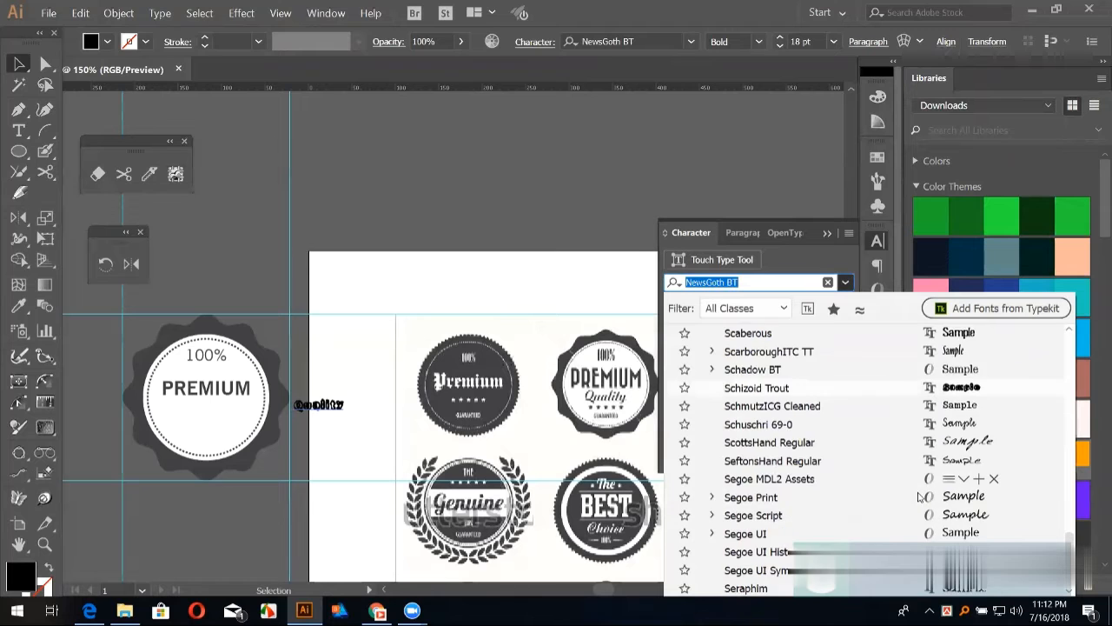
scroll(919, 497, "down", 10)
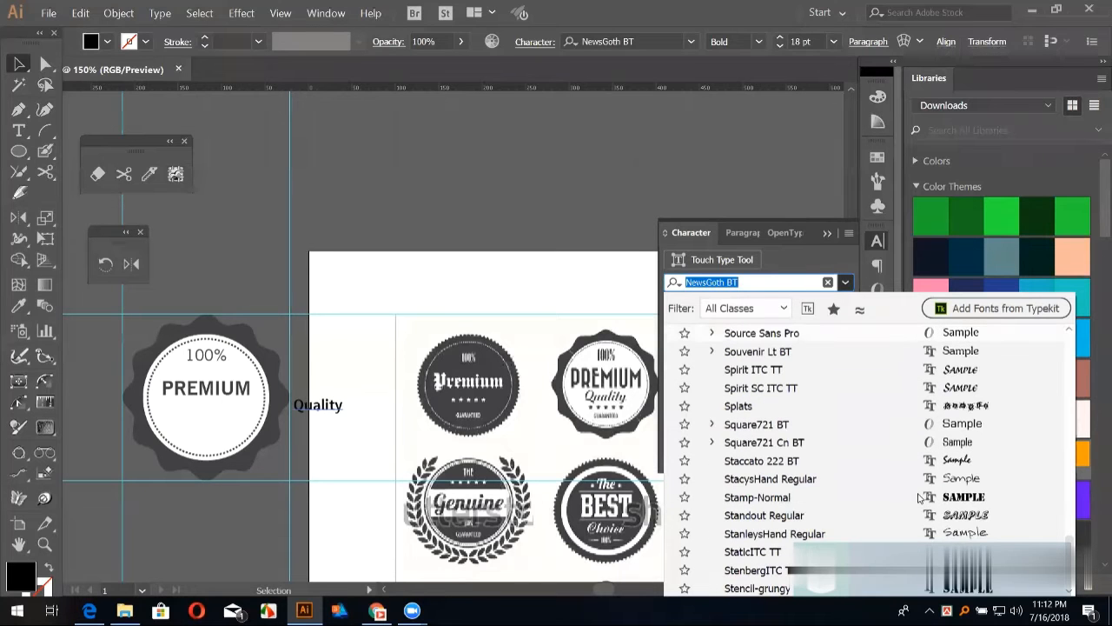
scroll(919, 497, "down", 10)
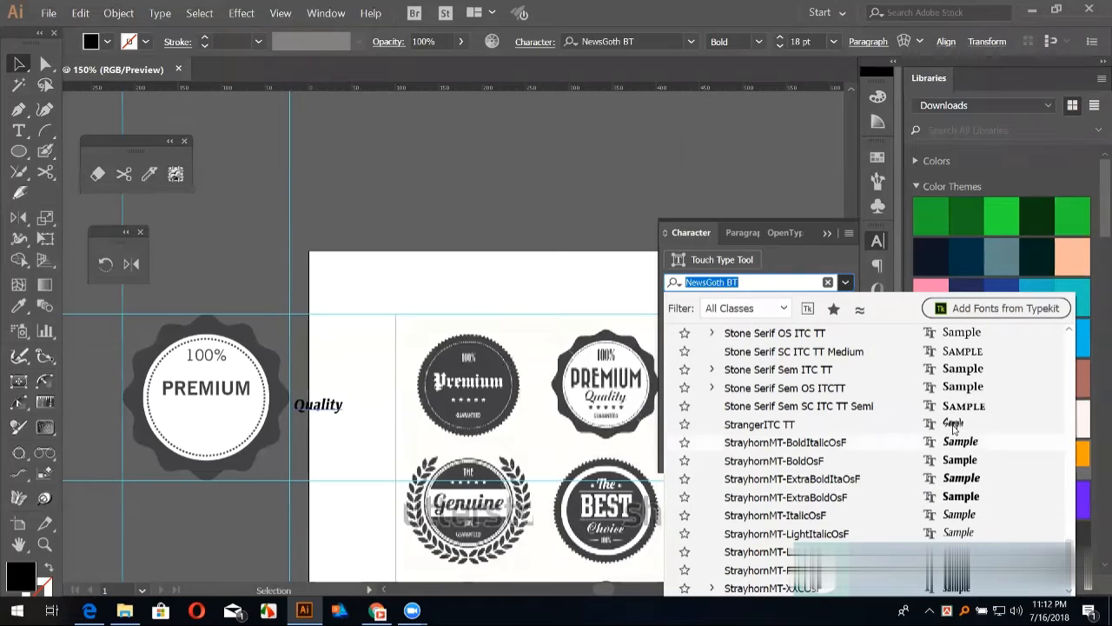
scroll(928, 534, "down", 4)
scroll(929, 534, "down", 10)
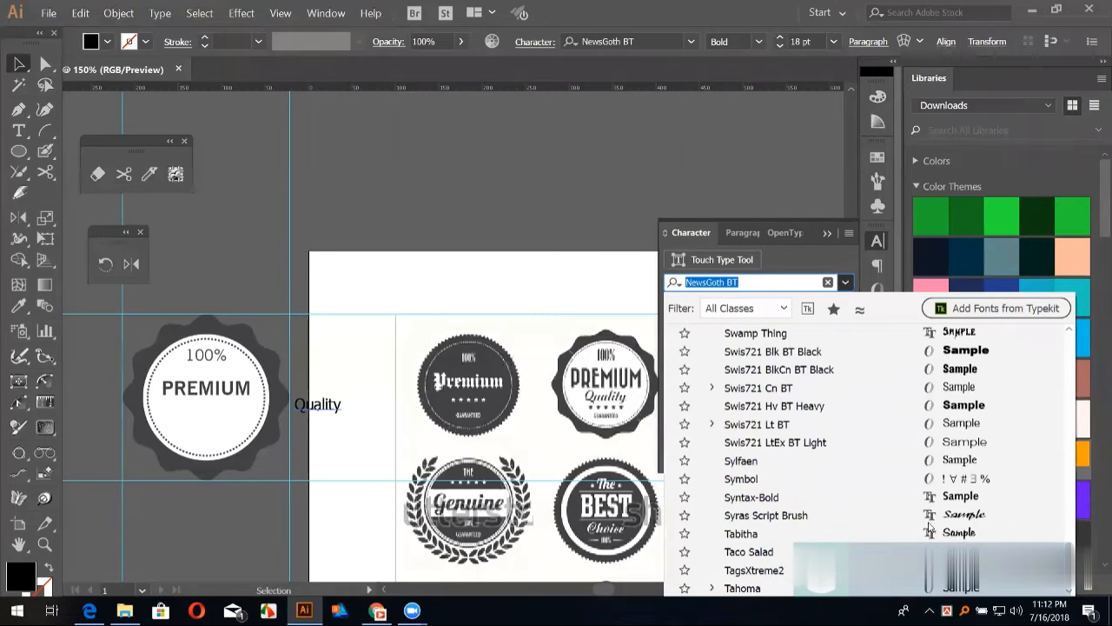
scroll(929, 528, "down", 10)
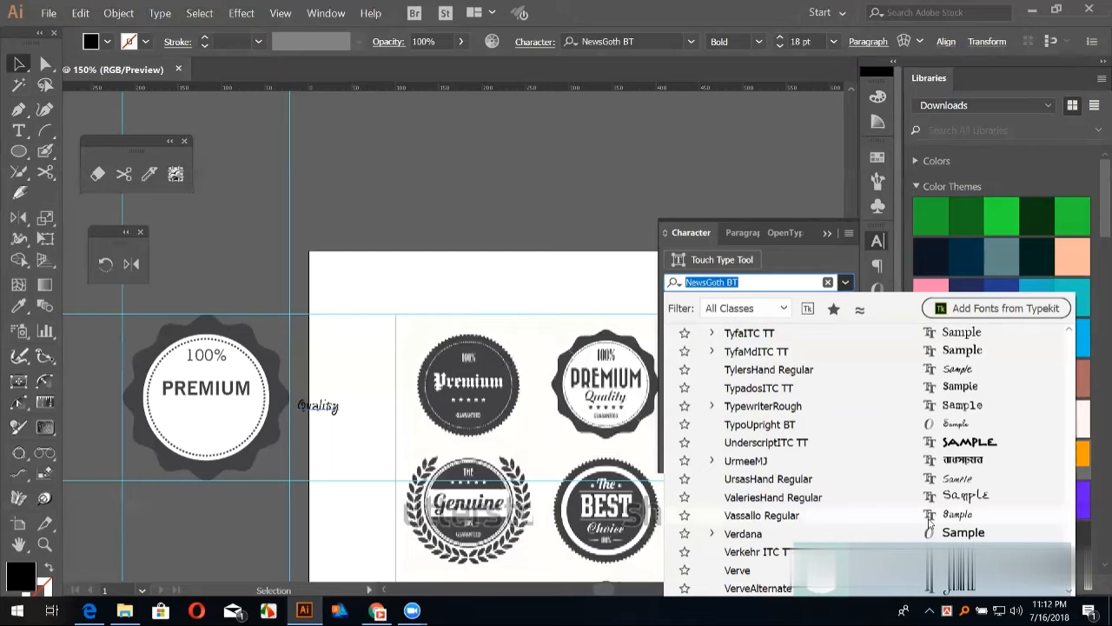
Step: Search the fonts for "bru" and "sc", and set the Quality text's font to ScriptaBookPro
type("b")
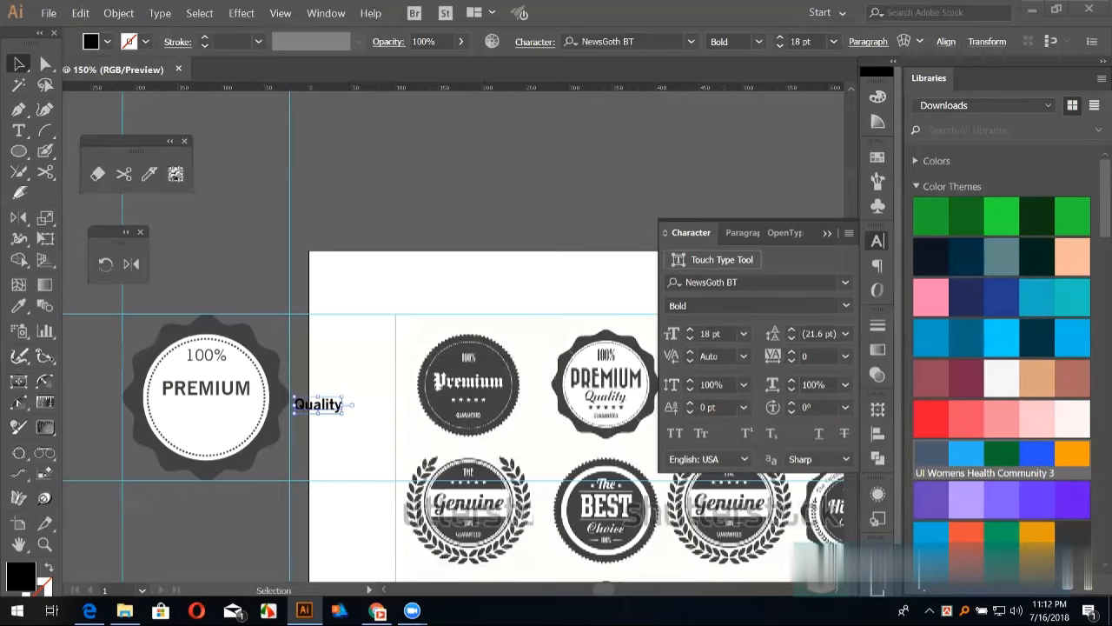
left_click(743, 282)
type("bru")
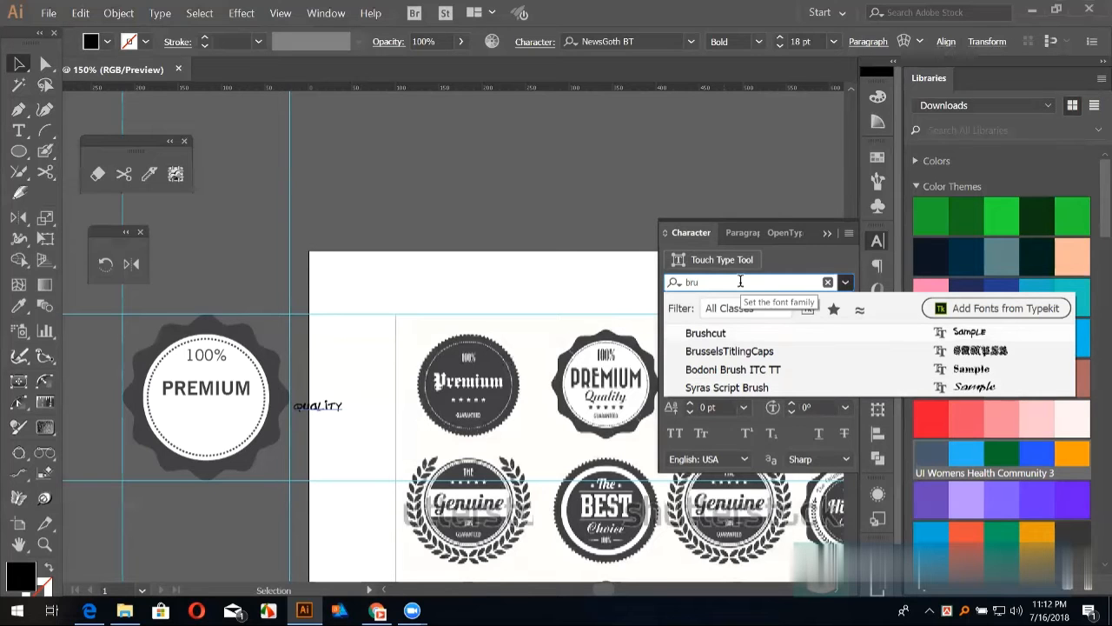
key("BackSpace")
key("BackSpace")
key("BackSpace")
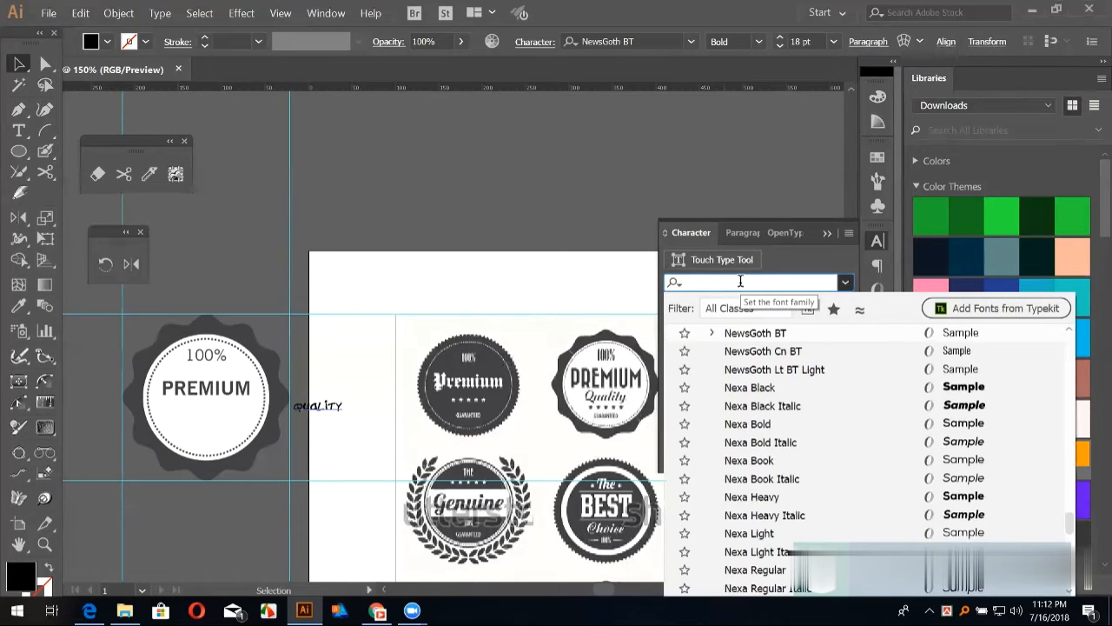
type("sc")
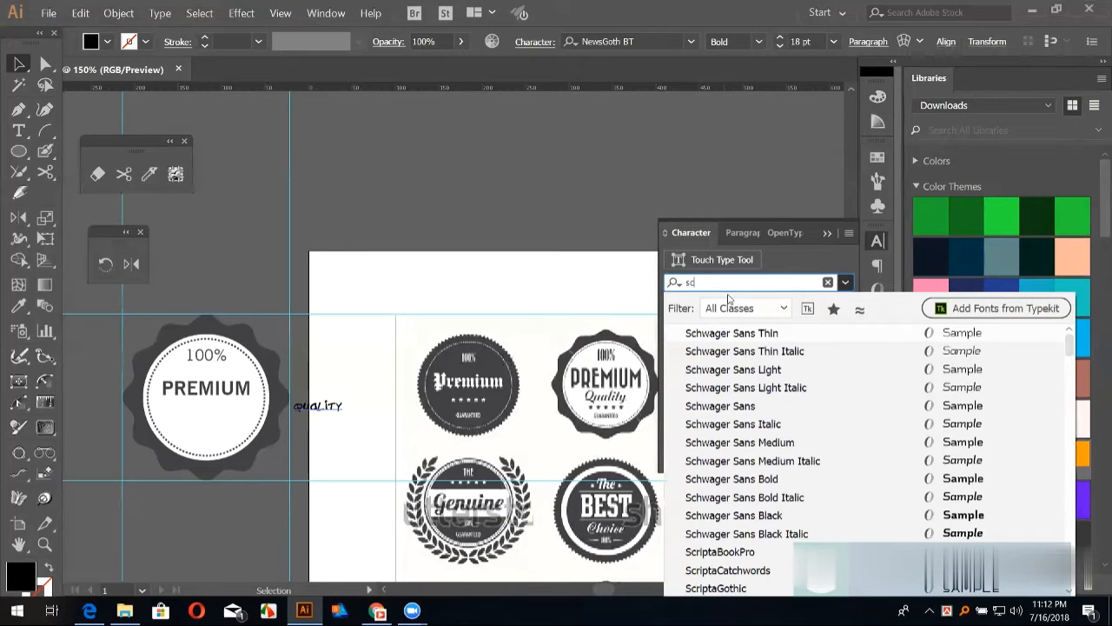
left_click(740, 552)
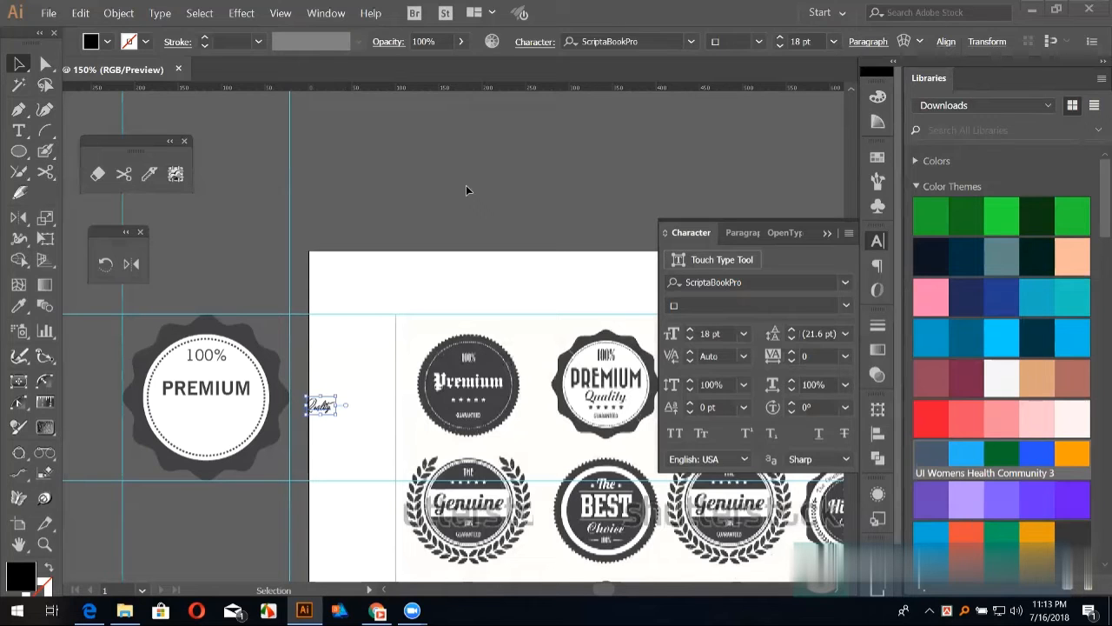
Step: Enlarge the Quality text to about 47 pt and place it inside the badge below PREMIUM
left_click(827, 232)
key("space")
left_click_drag(459, 234, 718, 204)
left_click_drag(596, 388, 621, 398)
left_click_drag(538, 396, 477, 397)
Step: Colour the Quality text with the dark grey sampled from the scalloped star
key("i")
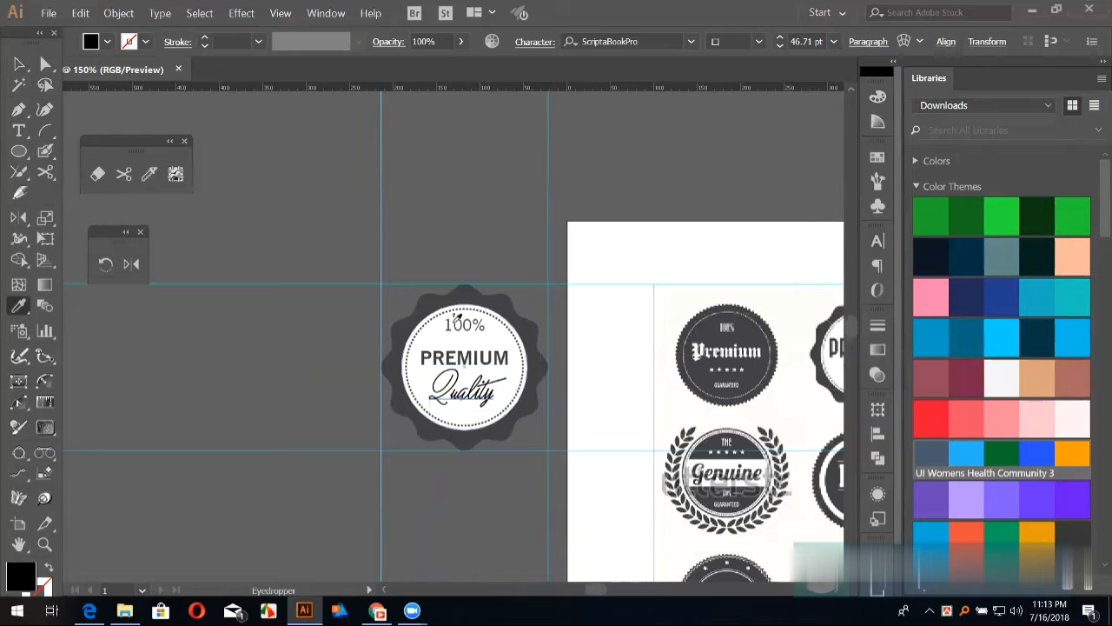
left_click(444, 298)
key("v")
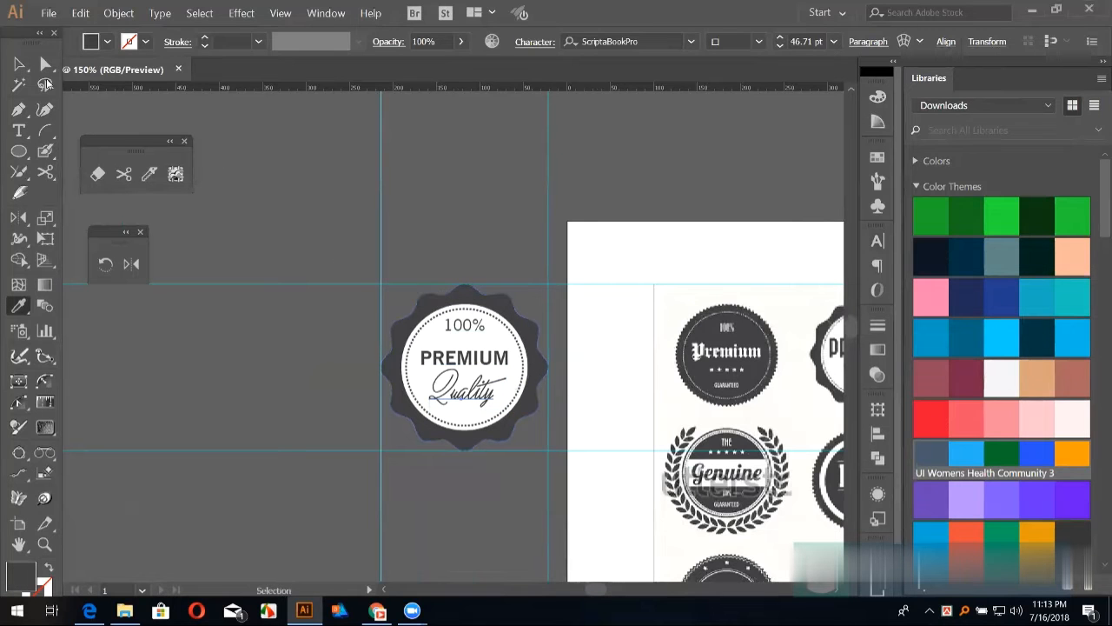
Step: Reduce the Quality text to about 39 pt, keeping it beneath PREMIUM inside the dotted ring
key("ctrl+plus")
key("ctrl+plus")
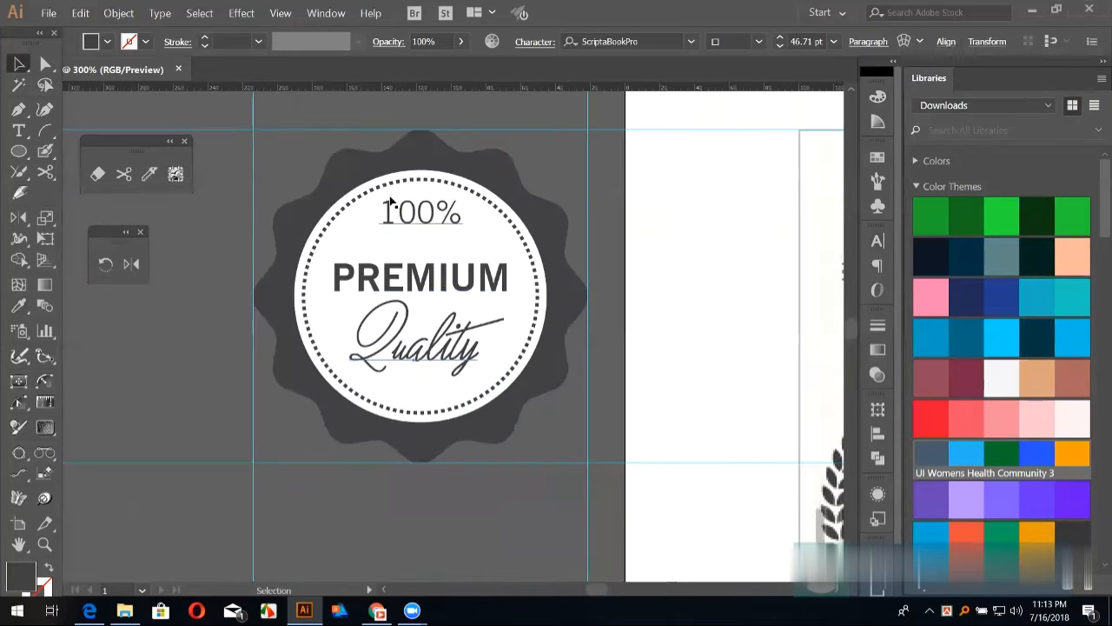
left_click_drag(504, 290, 492, 297)
left_click(628, 318)
scroll(669, 304, "up", 2)
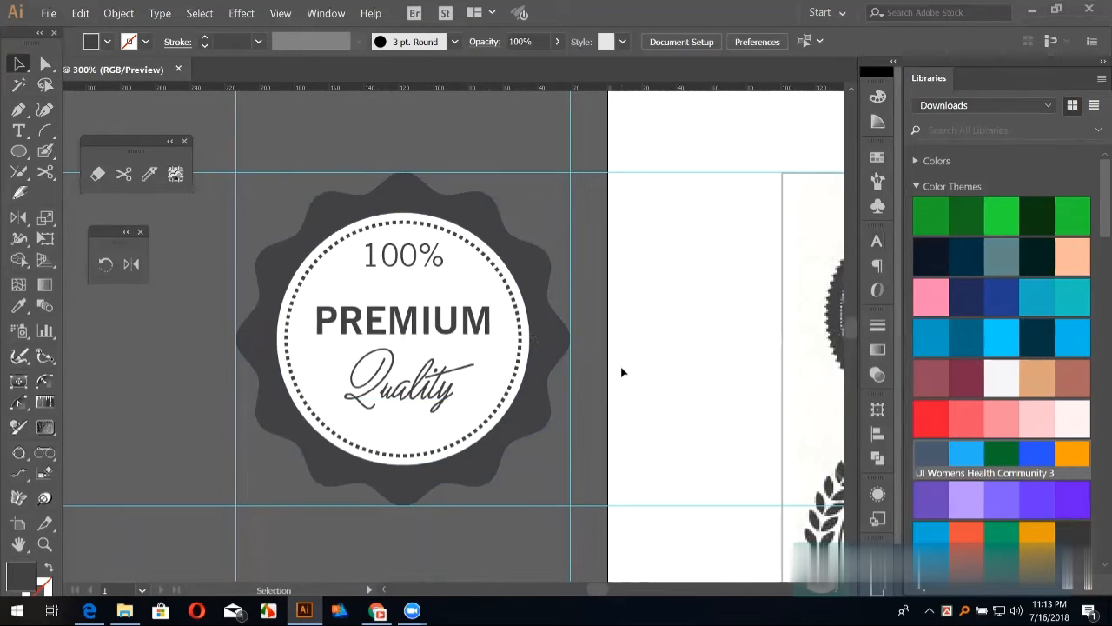
left_click(446, 385)
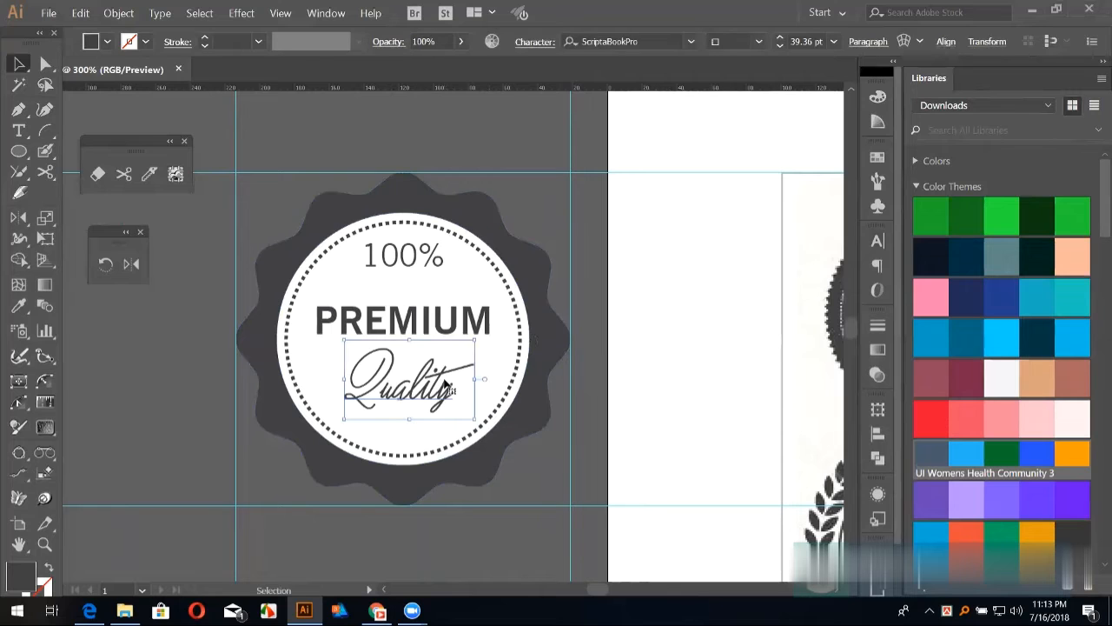
left_click(604, 374)
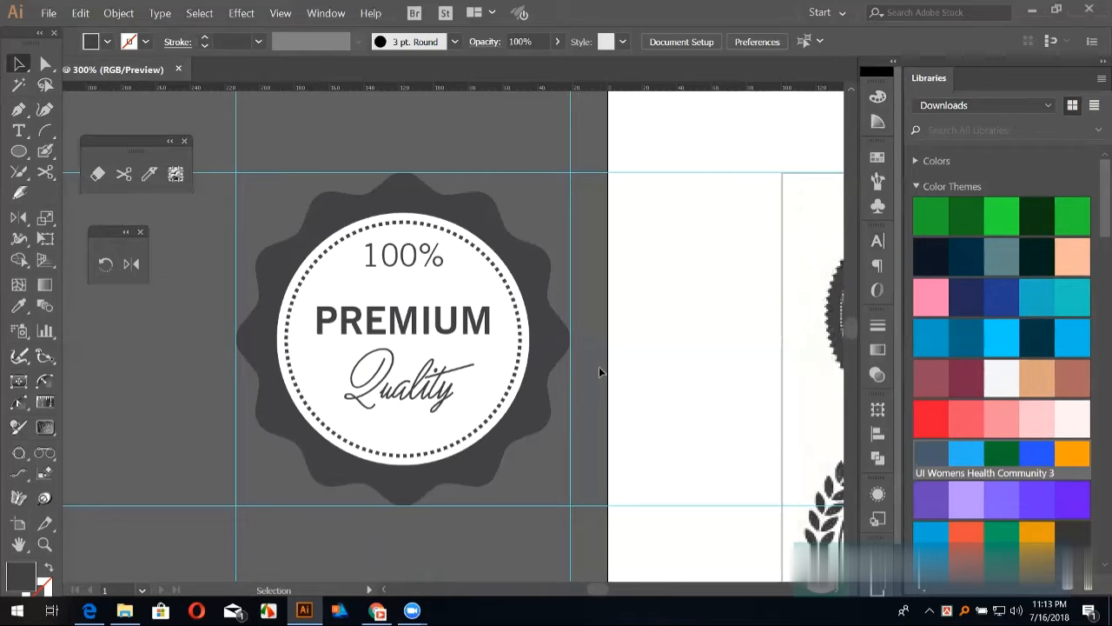
Step: Create a star beside the badge with radius 1 of 100 px, radius 2 of 50 px and 5 points
left_click_drag(604, 375, 392, 385)
key("ctrl+minus")
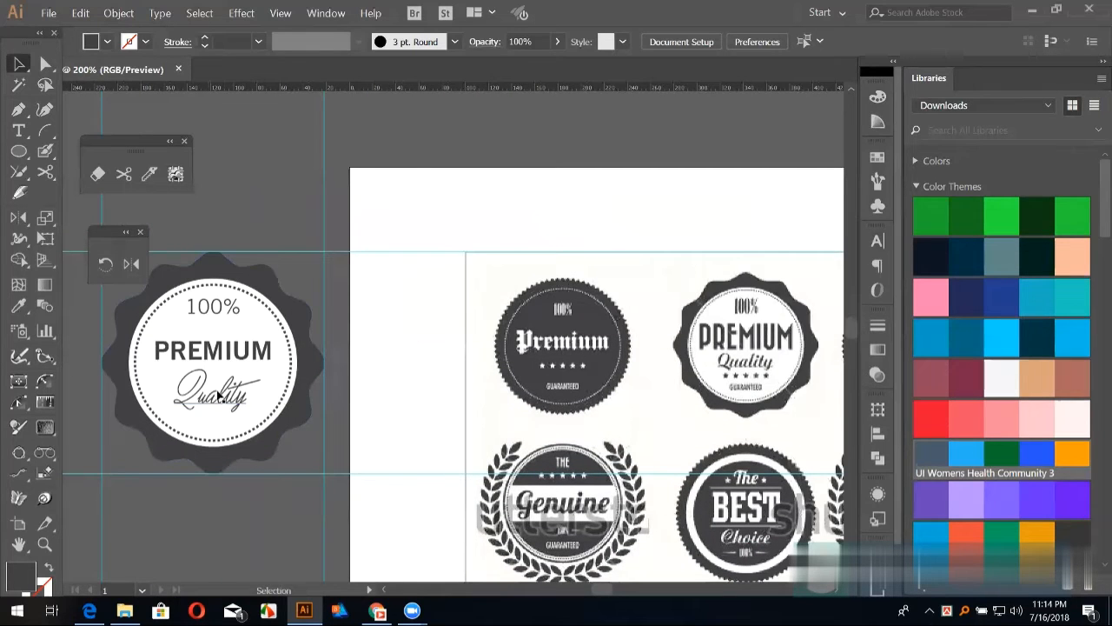
left_click_drag(381, 412, 419, 396)
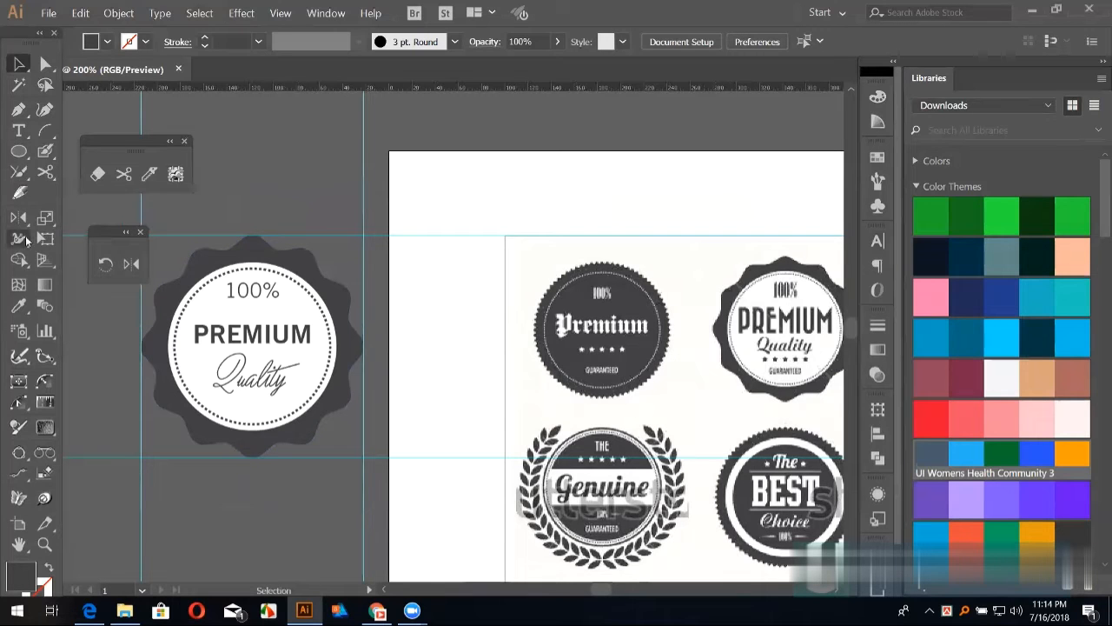
left_click(18, 150)
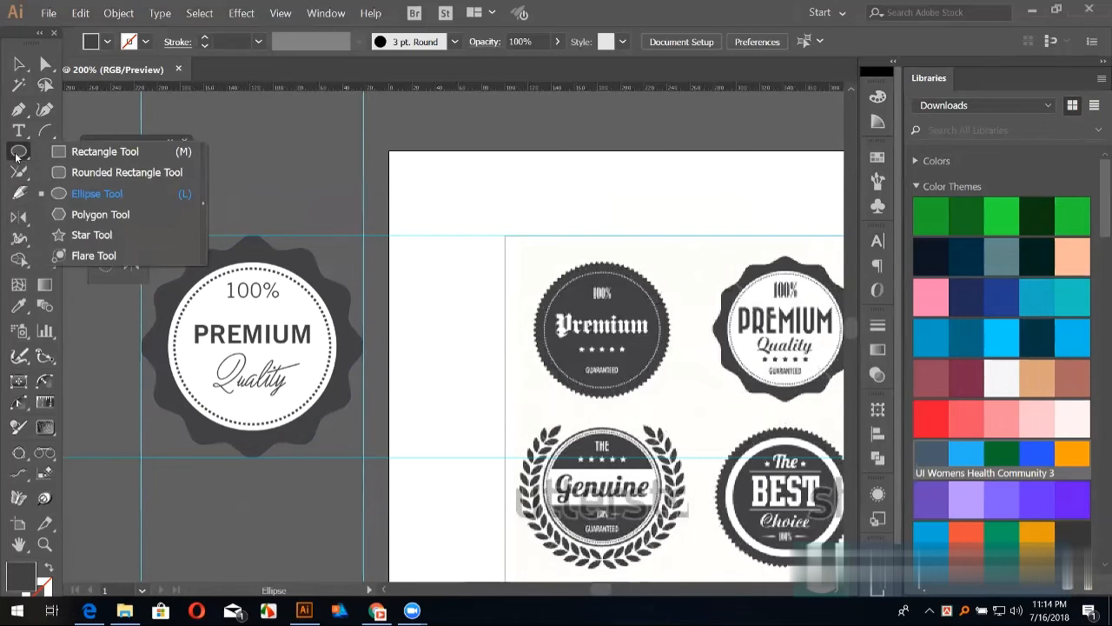
left_click(91, 235)
left_click(395, 258)
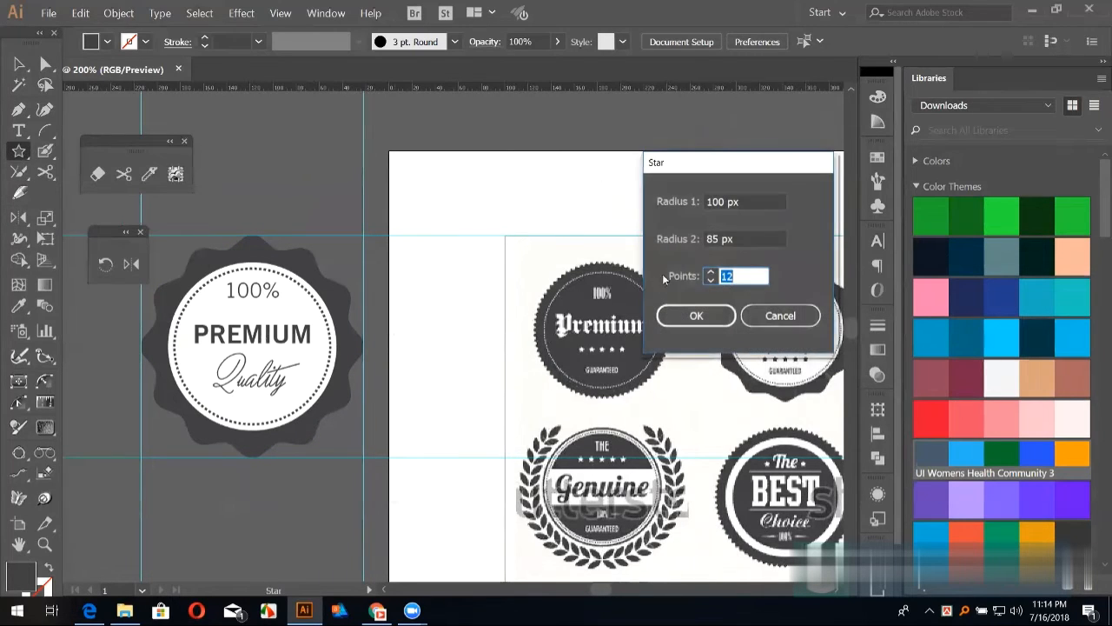
left_click(744, 238)
type("50")
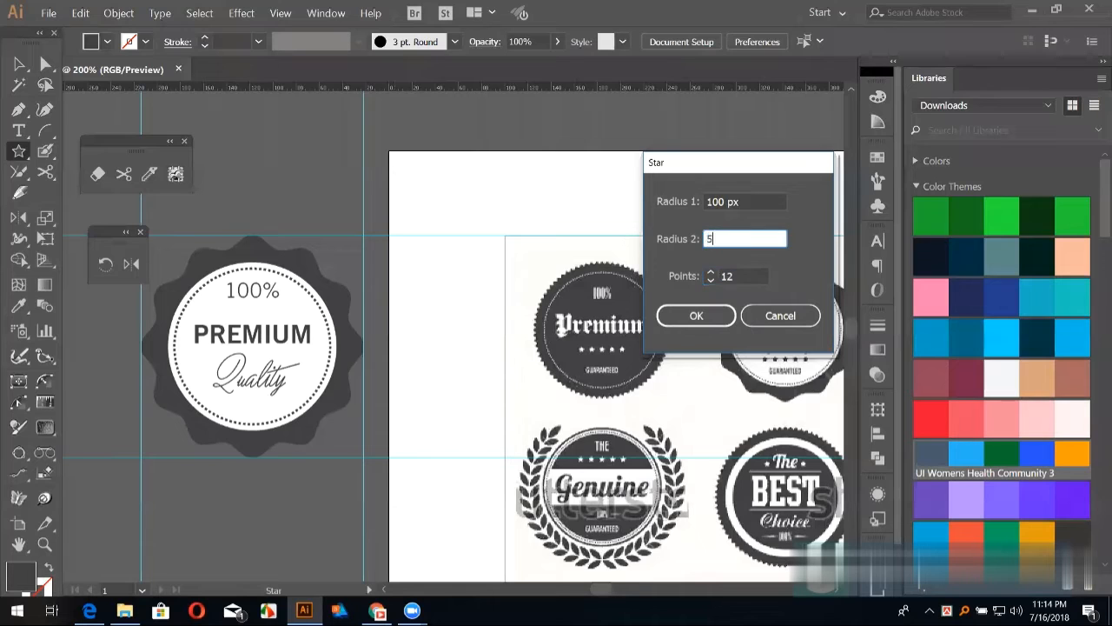
left_click(739, 276)
type("5")
left_click(680, 316)
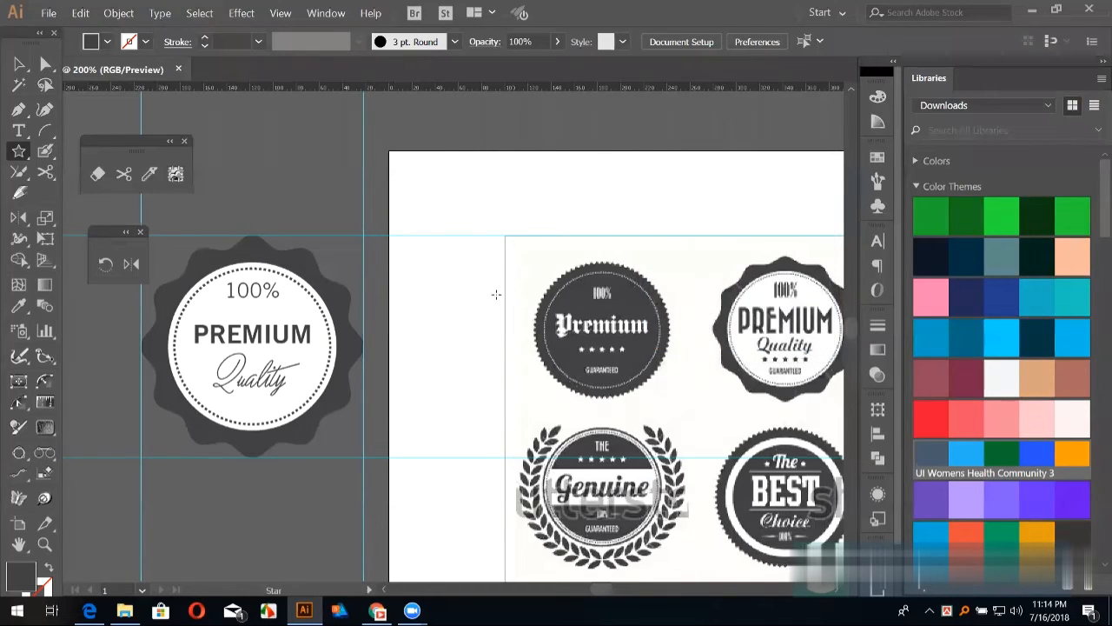
Step: Scale the large star down to a small one and place it inside the badge beneath the Quality text
left_click(18, 64)
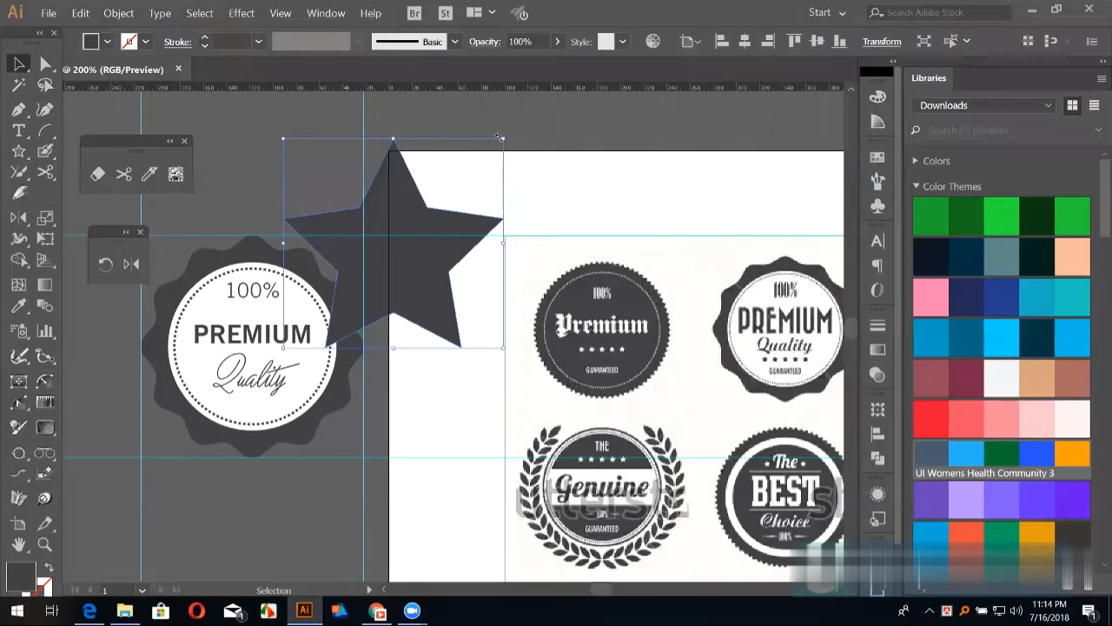
left_click_drag(504, 139, 324, 416)
key("ctrl+equal")
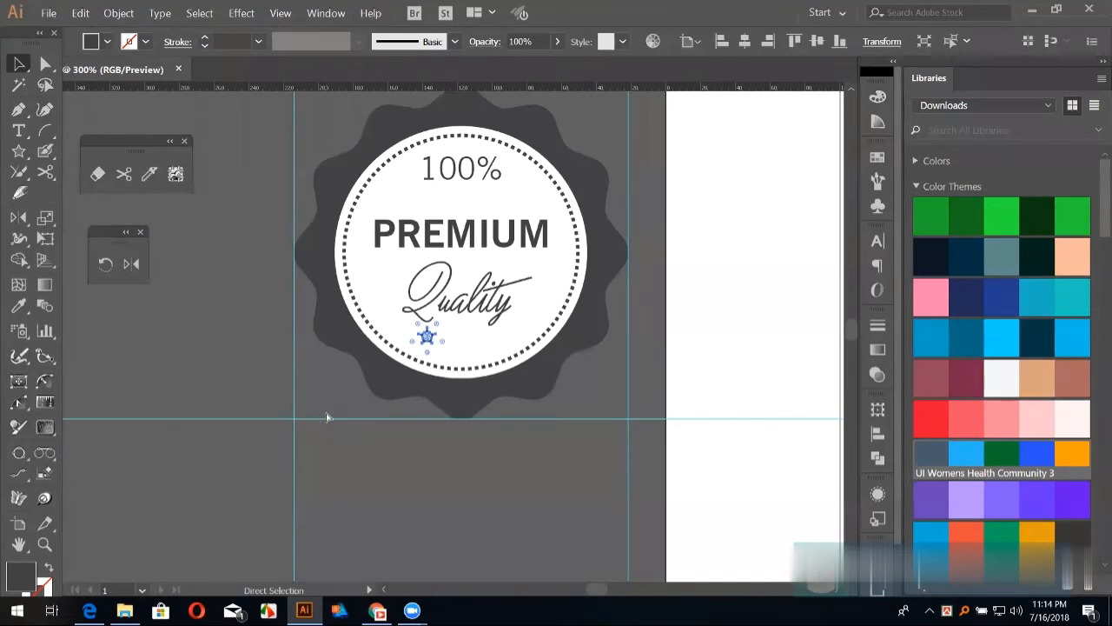
key("ctrl+equal")
left_click(427, 517)
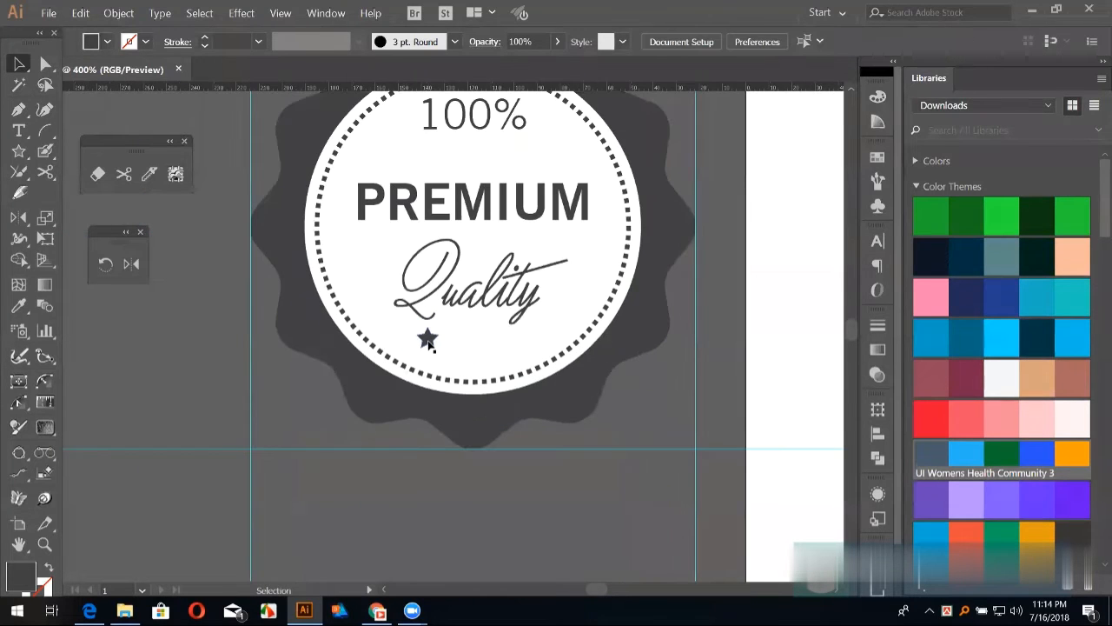
Step: Duplicate the small star horizontally to form an evenly spaced row of five stars beneath Quality
left_click_drag(429, 341, 455, 345)
key("ctrl+d")
key("ctrl+d")
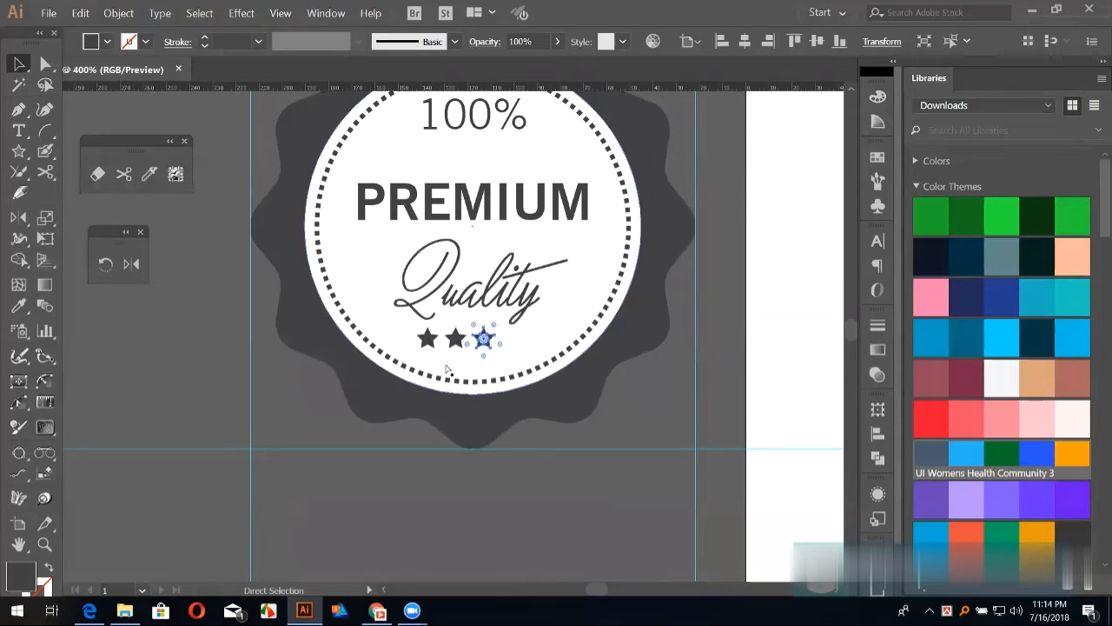
key("ctrl+d")
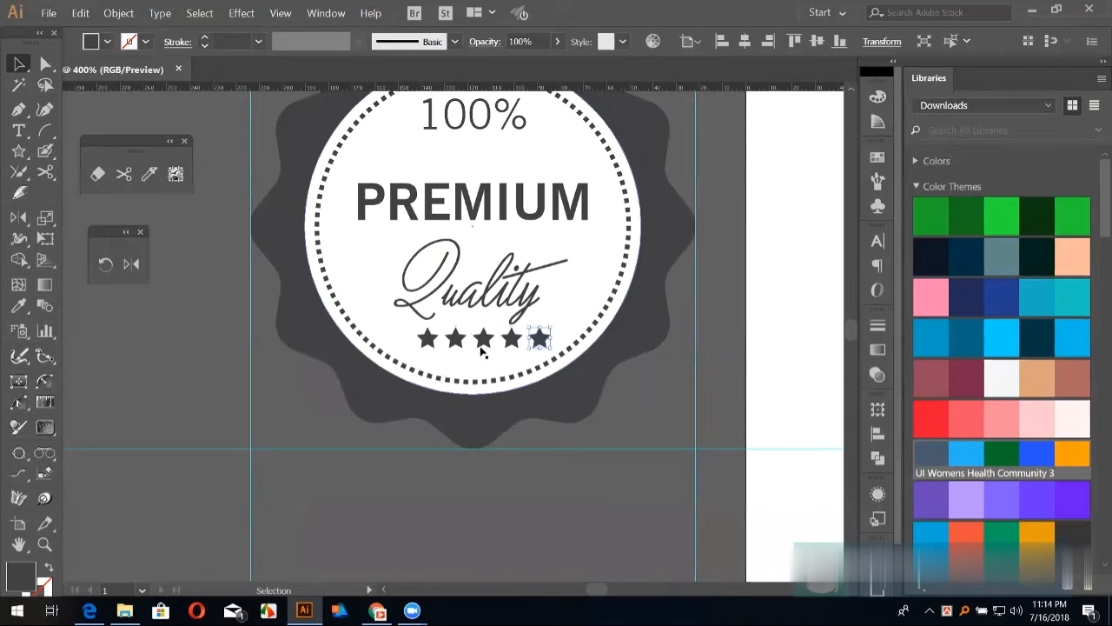
Step: Nudge all five stars together until the row is centred beneath the Quality text
left_click(512, 340, "shift")
left_click(484, 341, "shift")
left_click(454, 341, "shift")
left_click(428, 339, "shift")
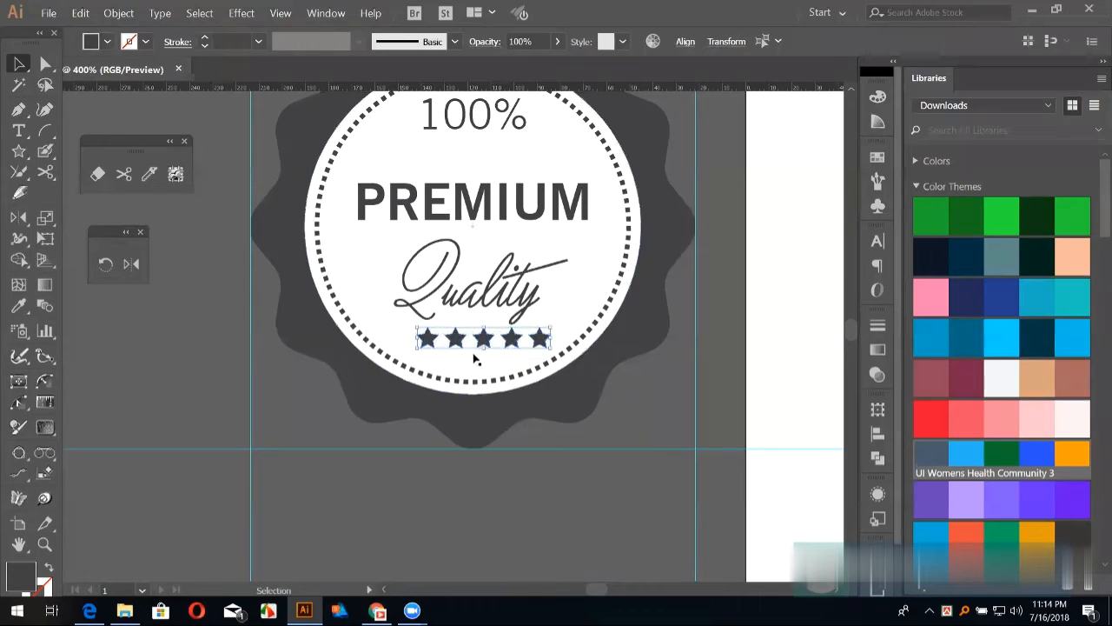
key("Left")
key("Left")
key("Left")
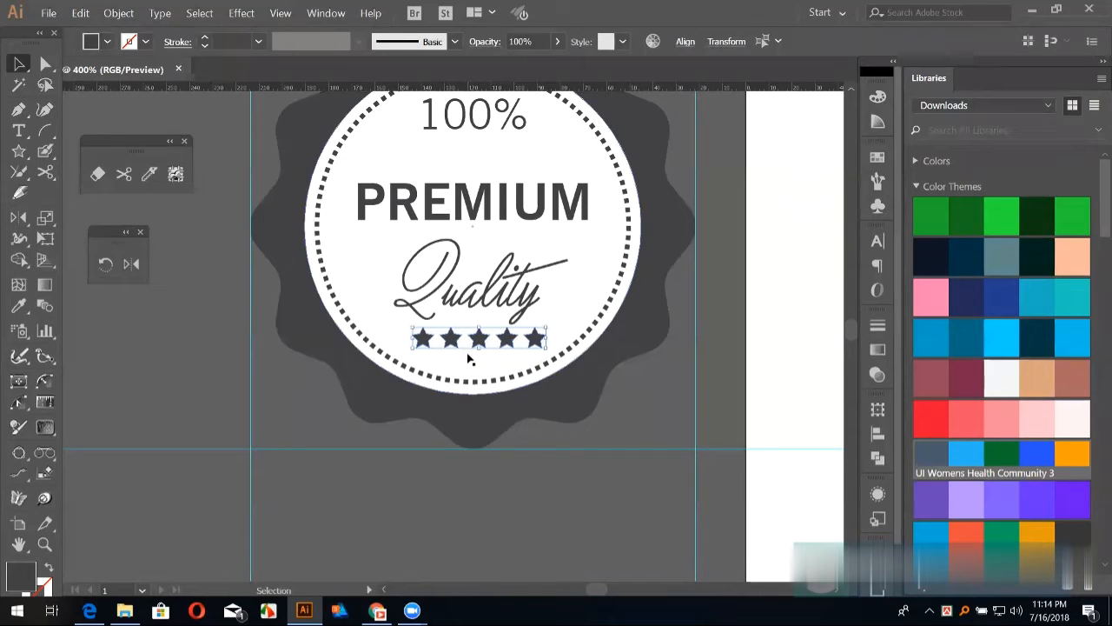
key("Left")
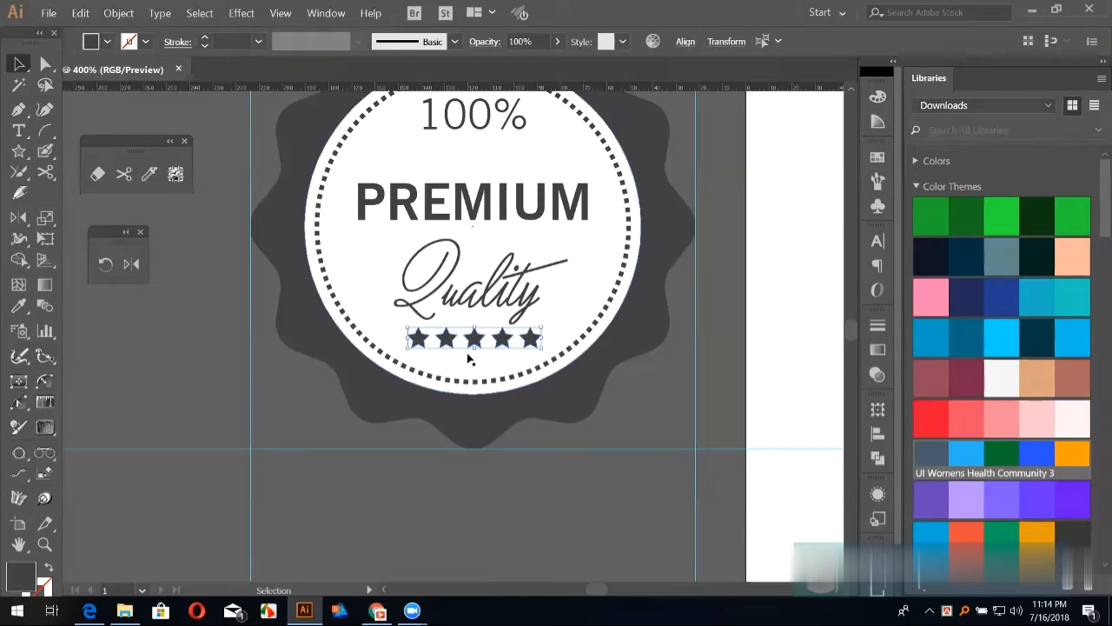
key("Left")
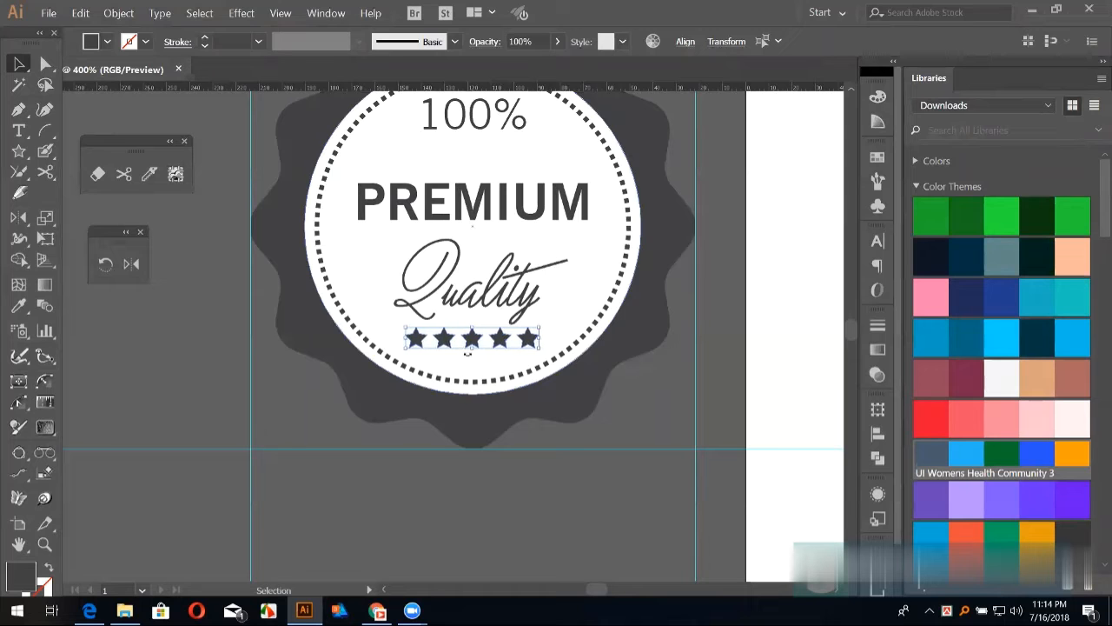
left_click(528, 476)
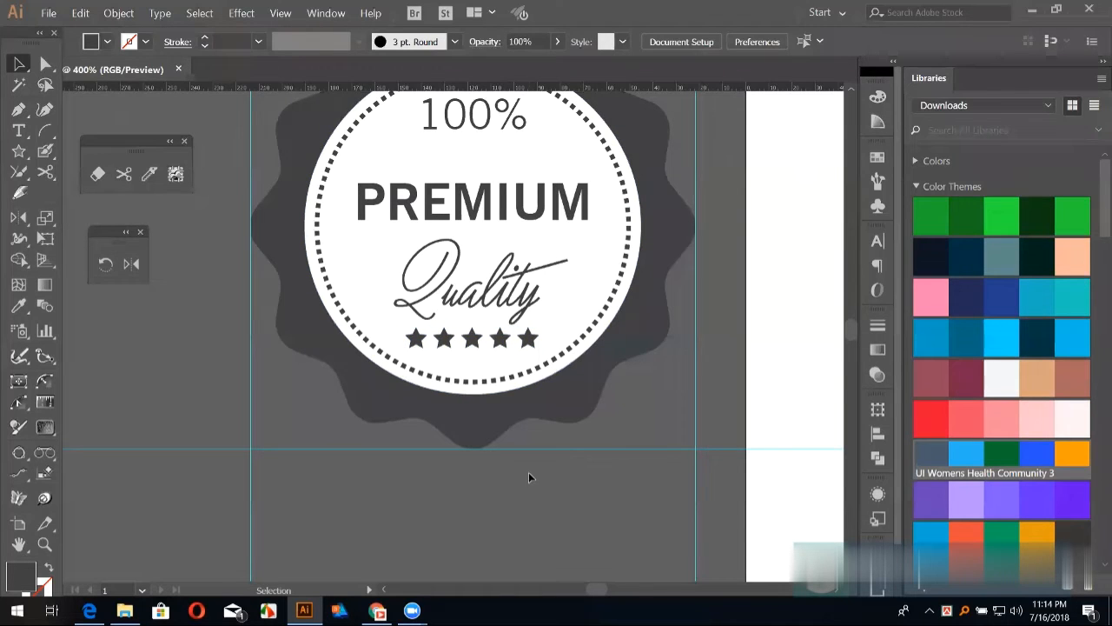
Step: Group all the artwork of the finished Premium Quality badge
key("ctrl+minus")
key("ctrl+minus")
key("ctrl+minus")
left_click_drag(542, 335, 361, 408)
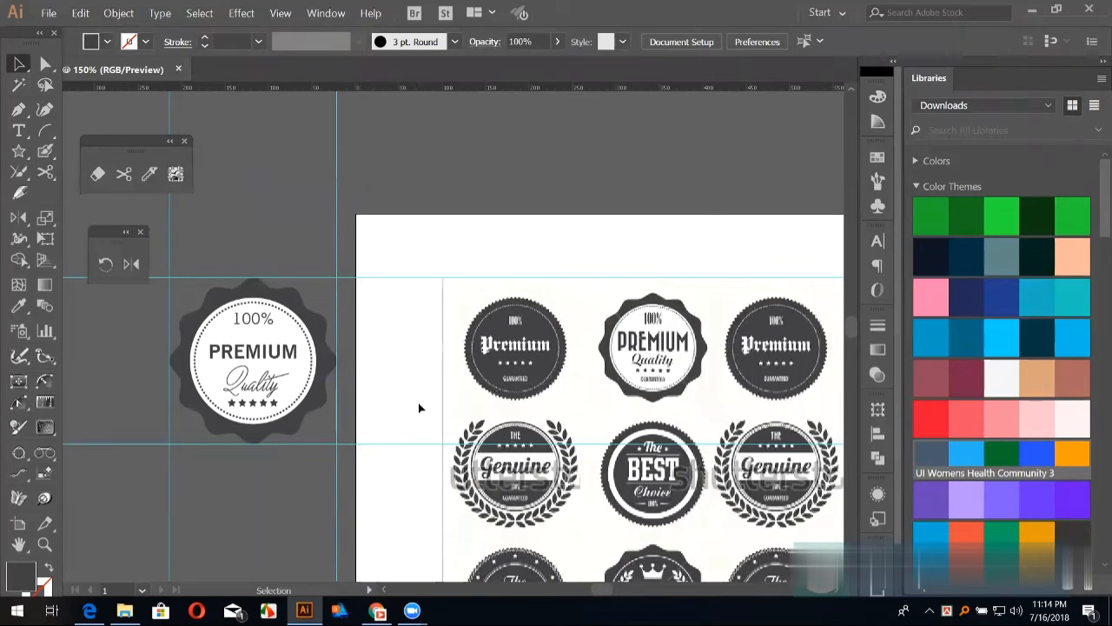
scroll(474, 449, "down", 3)
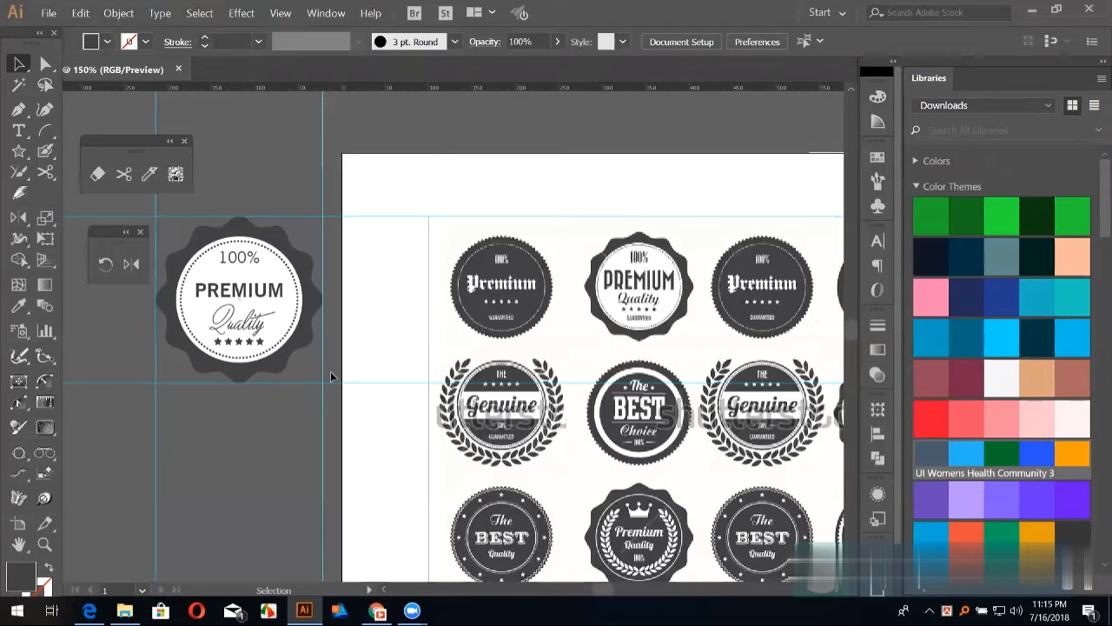
left_click_drag(354, 377, 397, 392)
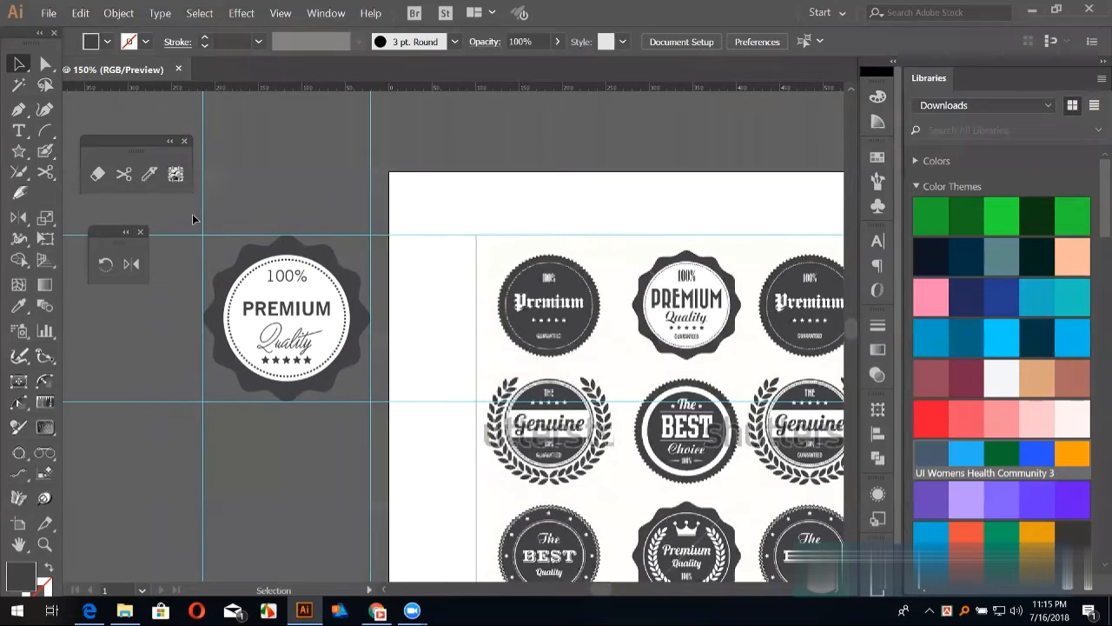
left_click(318, 344)
right_click(302, 318)
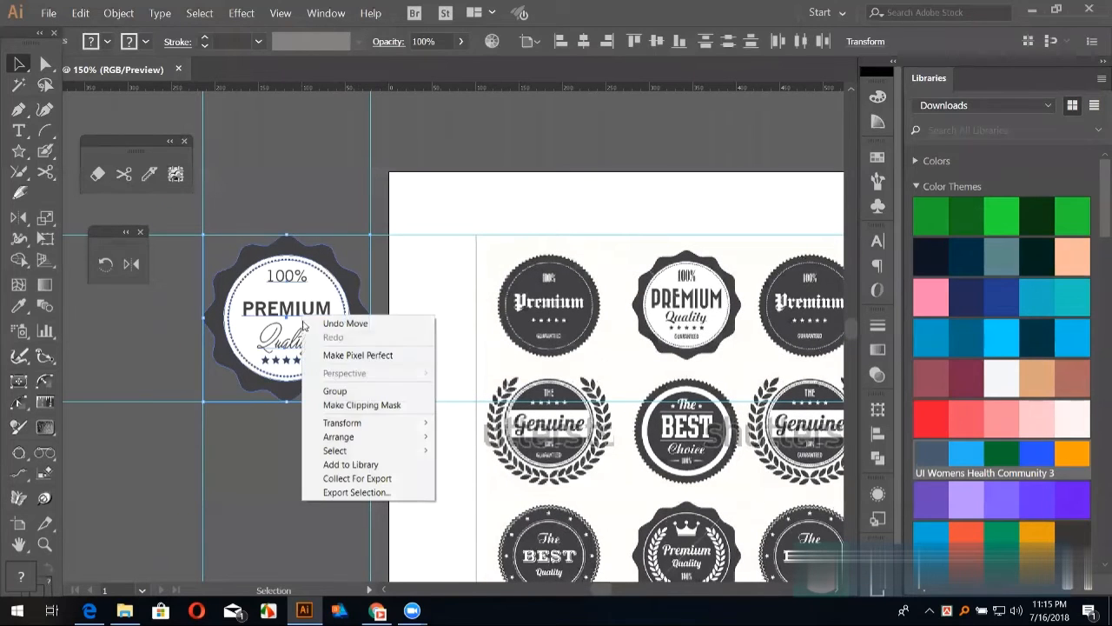
left_click(335, 391)
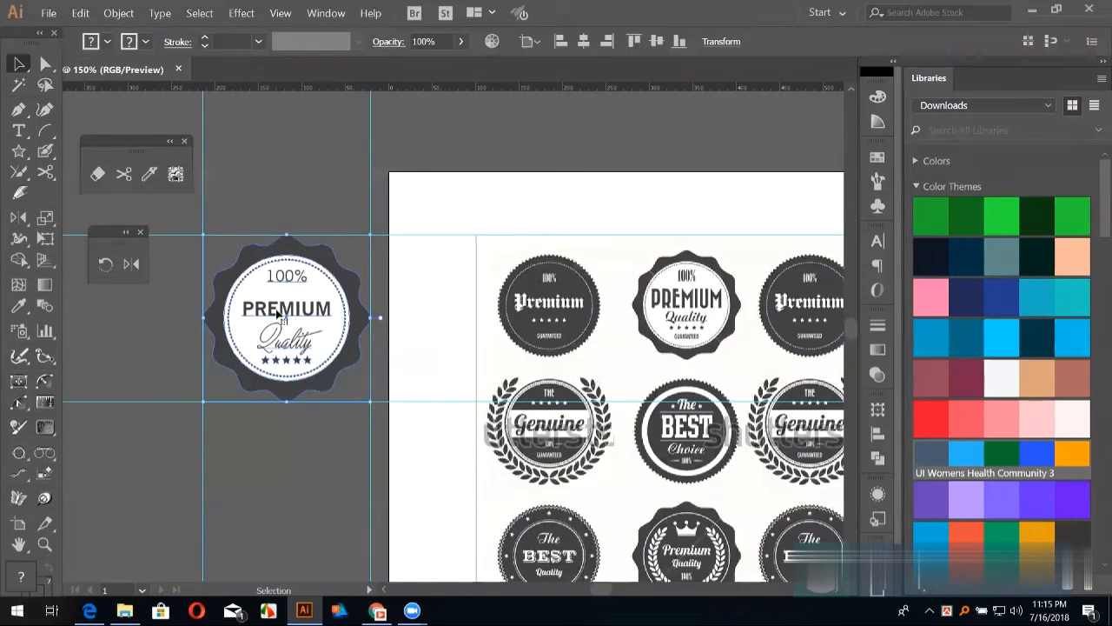
Step: Place a copy of the grouped badge above the reference sheet, overlapping the artboard's upper edge
left_click_drag(278, 314, 696, 252)
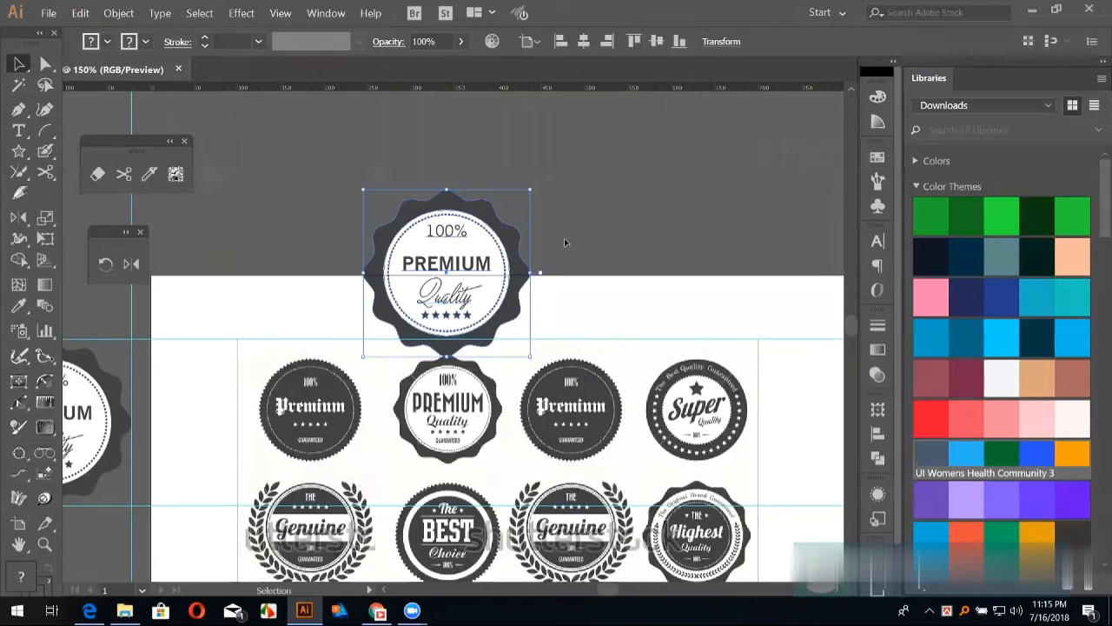
left_click_drag(564, 238, 714, 306)
left_click(655, 360)
left_click_drag(655, 358, 605, 349)
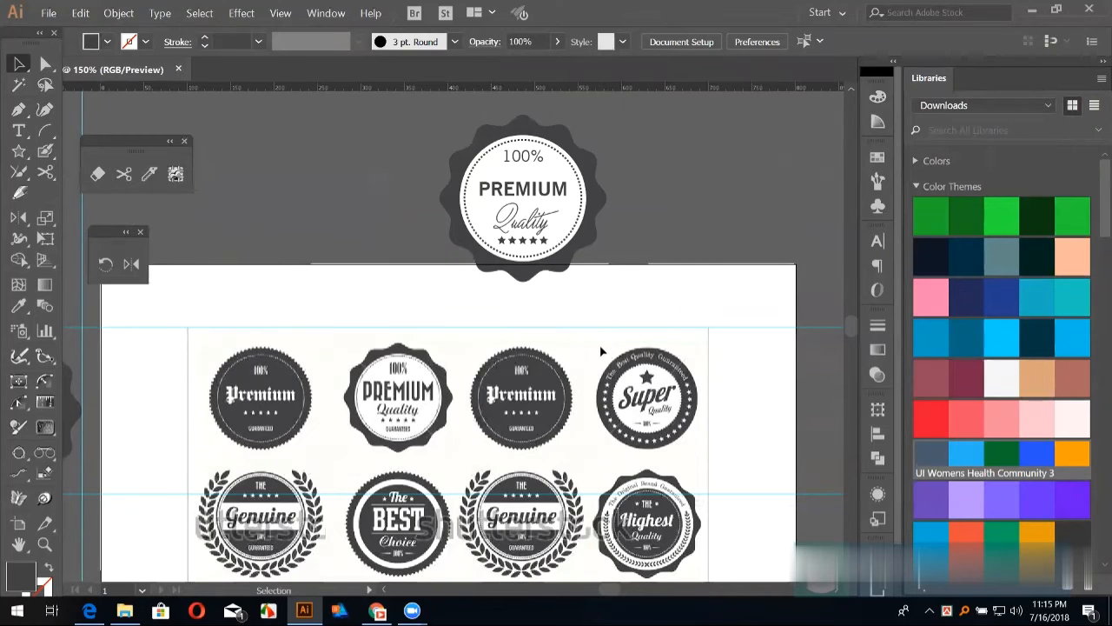
Step: Examine the badge designs on the reference sheet and compare them with the finished badge copy
scroll(521, 426, "down", 2)
scroll(543, 411, "left", 2)
key("ctrl+minus")
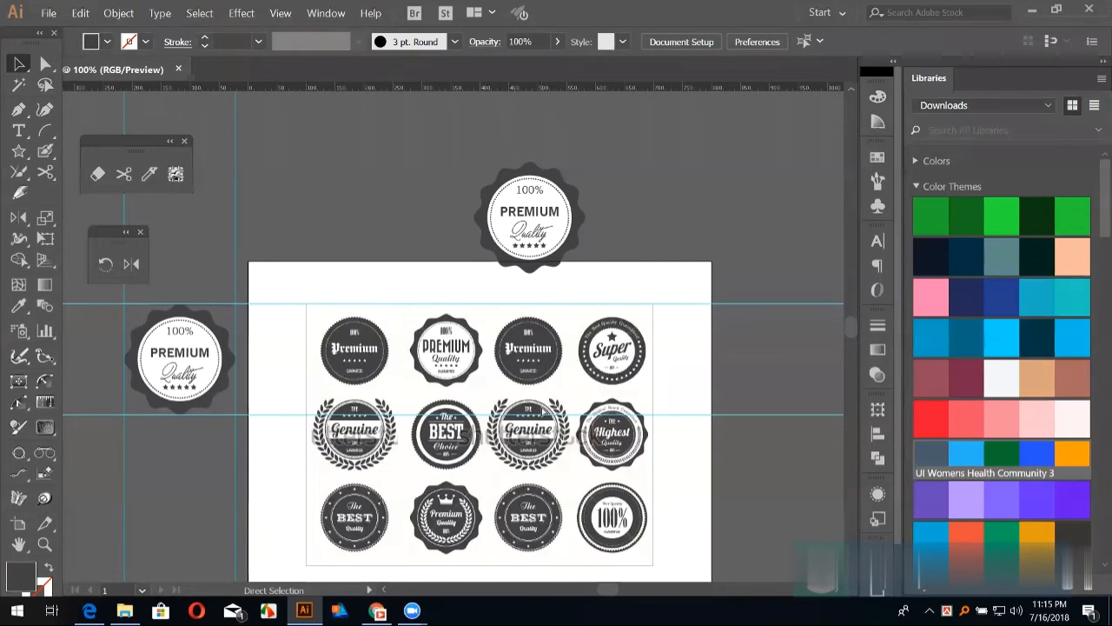
key("ctrl+plus")
key("ctrl+plus")
scroll(521, 347, "down", 1)
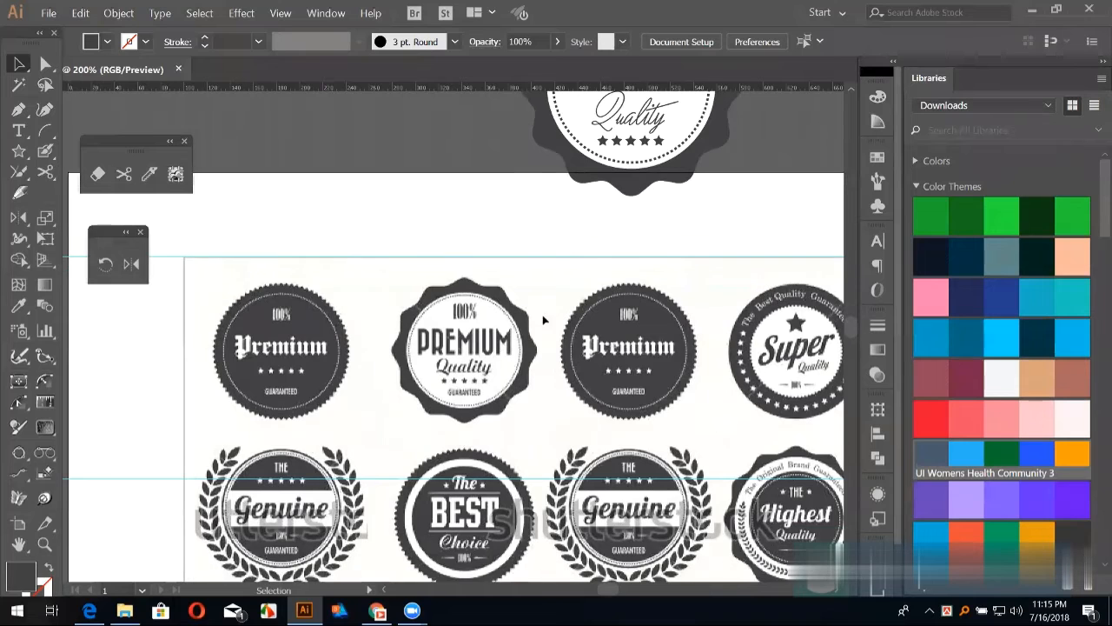
scroll(565, 254, "up", 3)
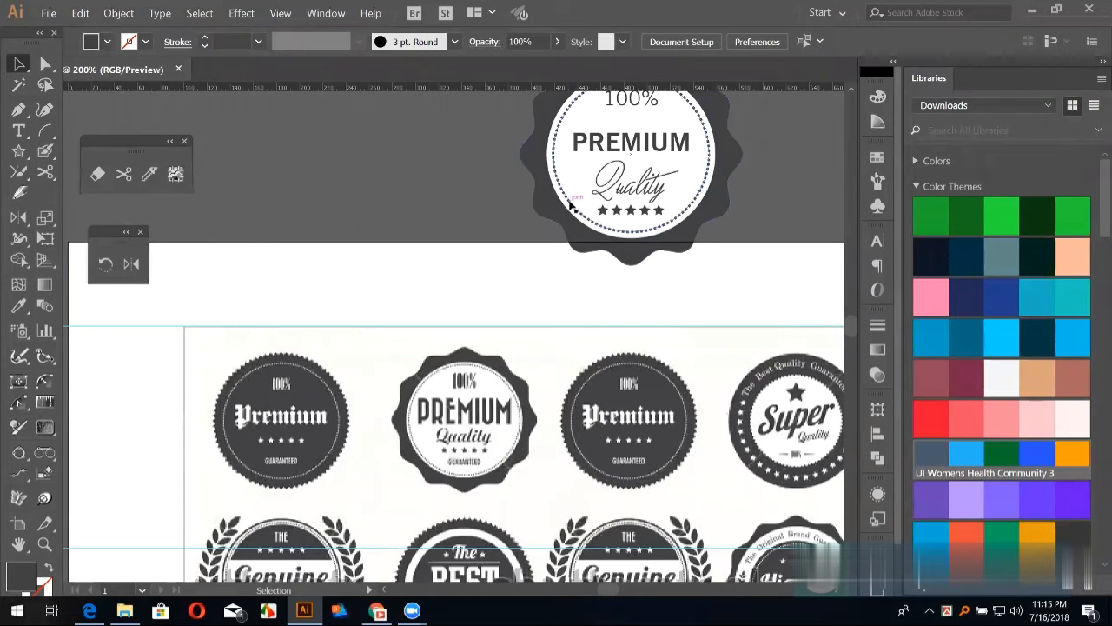
left_click(878, 325)
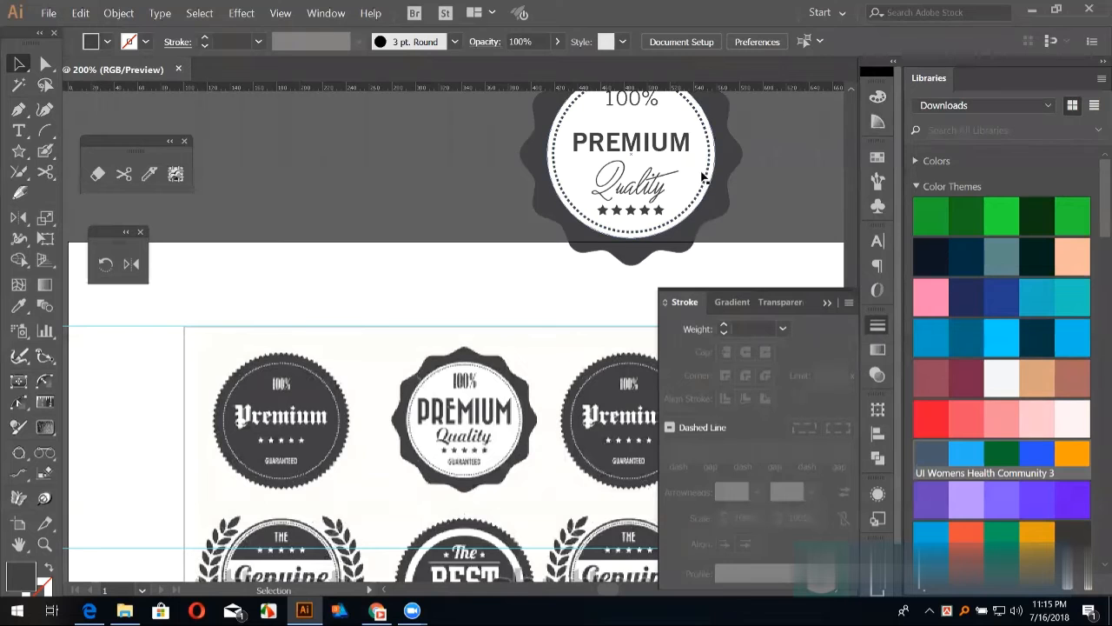
left_click(825, 303)
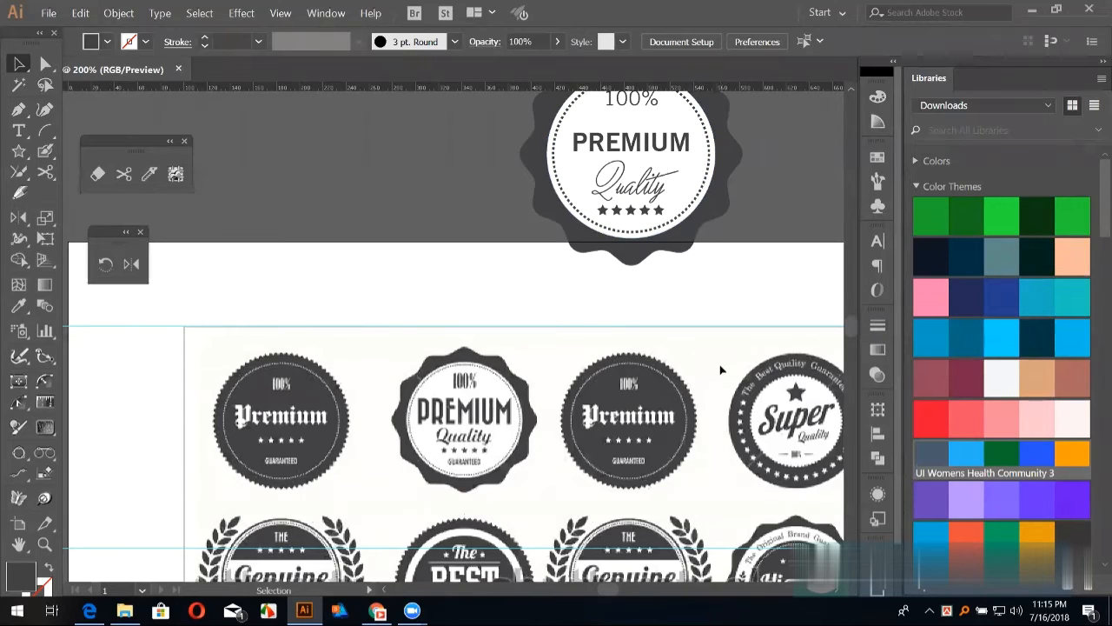
left_click_drag(708, 270, 611, 207)
left_click_drag(591, 462, 575, 382)
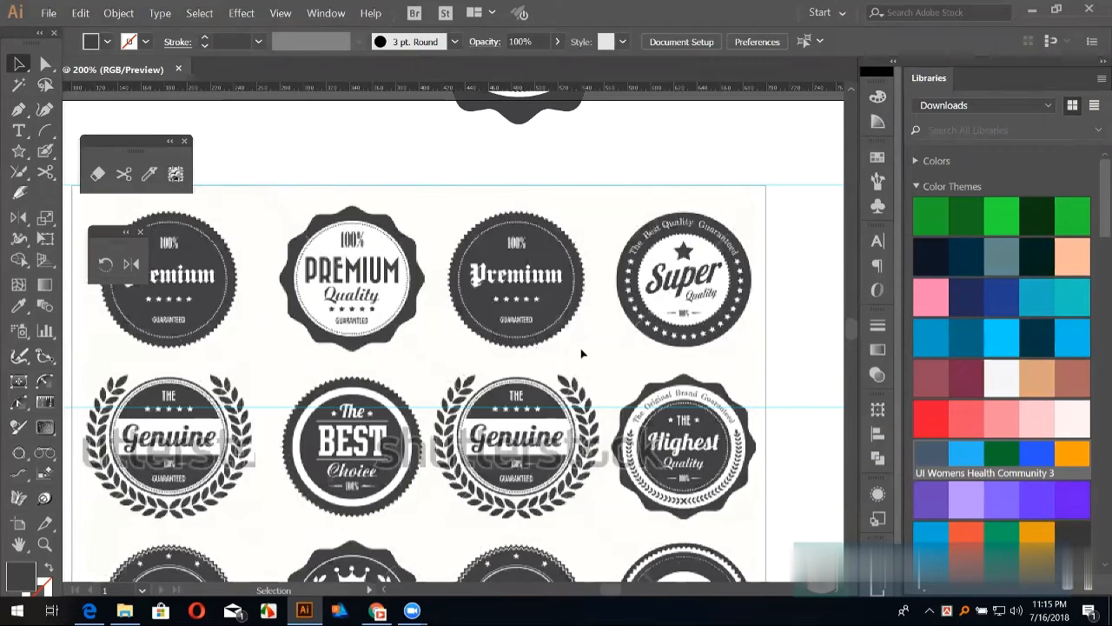
left_click_drag(238, 391, 326, 381)
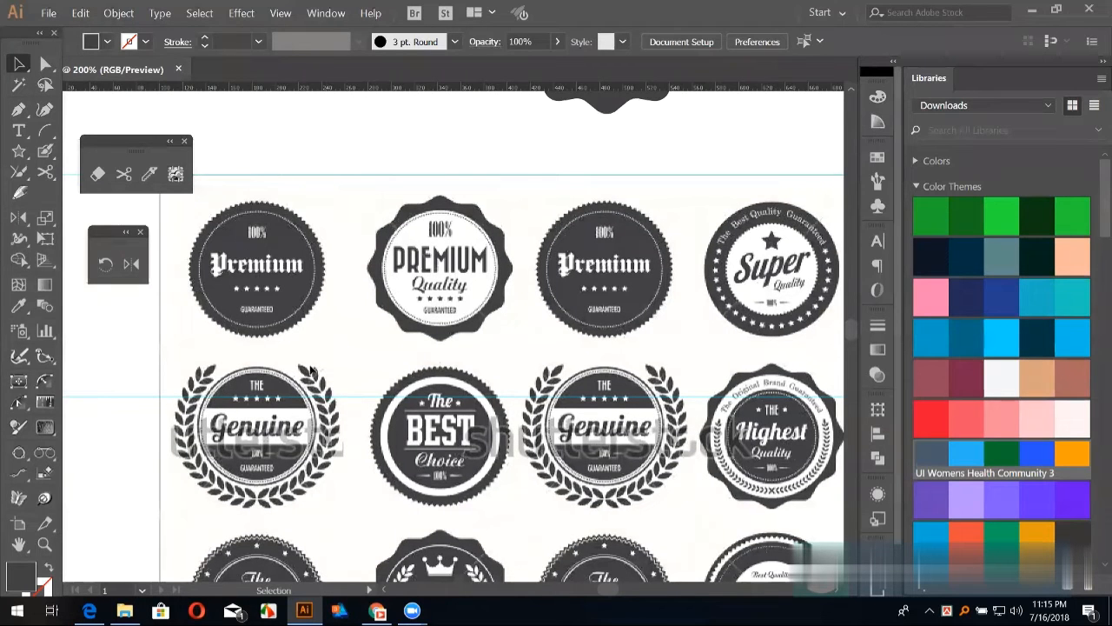
key("space")
left_click_drag(533, 245, 516, 385)
scroll(516, 385, "up", 2)
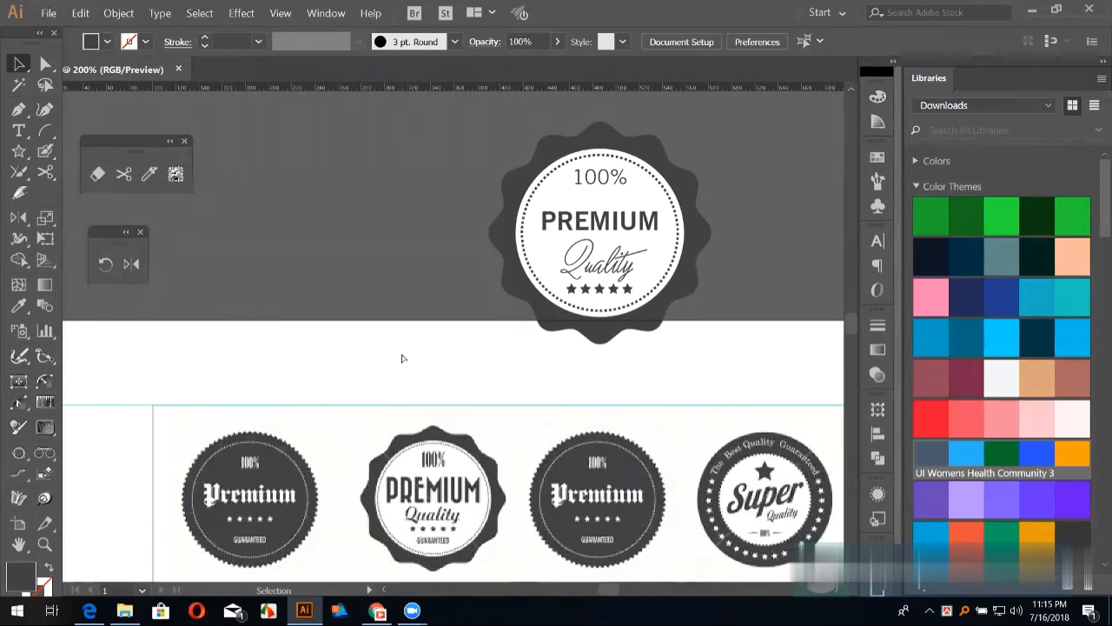
scroll(403, 358, "down", 3)
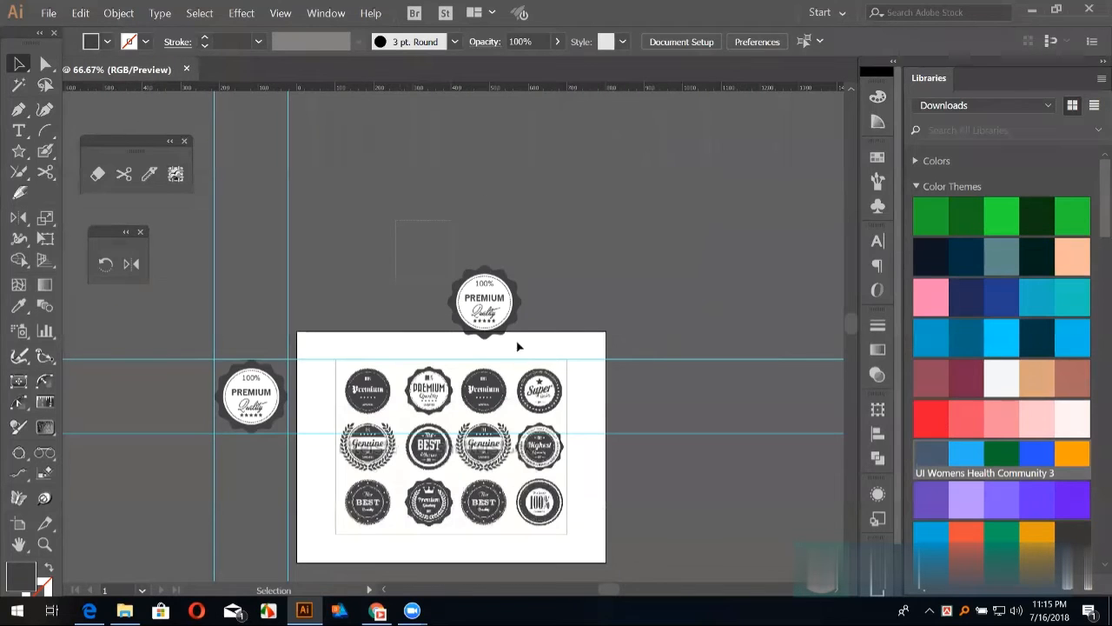
Step: Move the badge copy off the artboard to sit directly below the original badge
left_click(487, 304)
left_click_drag(487, 304, 246, 482)
left_click(405, 426)
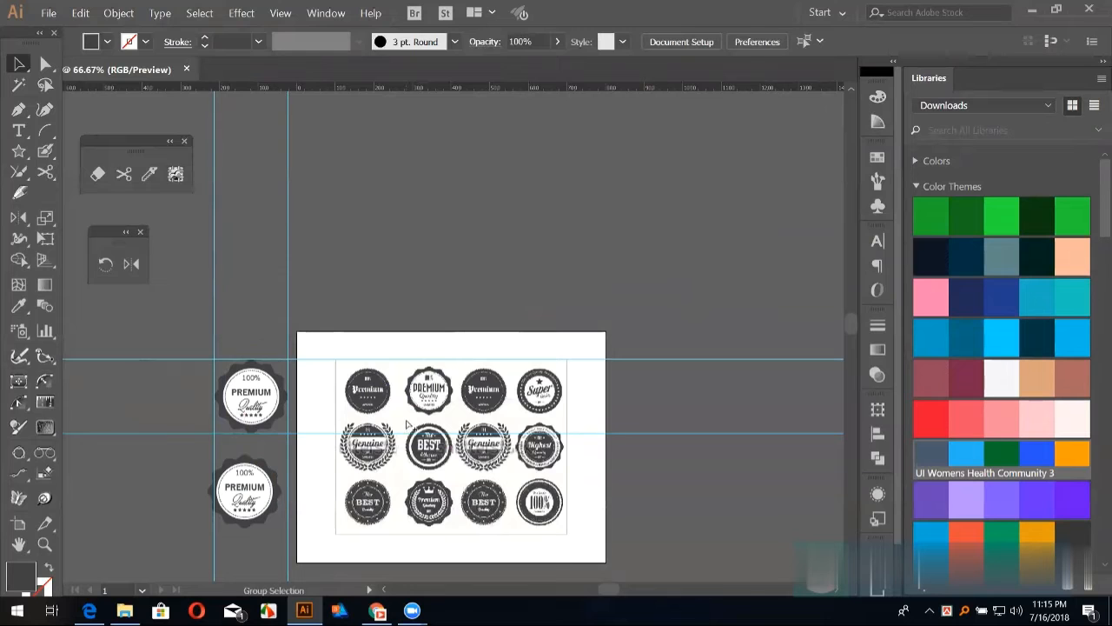
Step: Delete the reference sheet image from the artboard
left_click(407, 424)
left_click_drag(426, 288, 551, 511)
key("Delete")
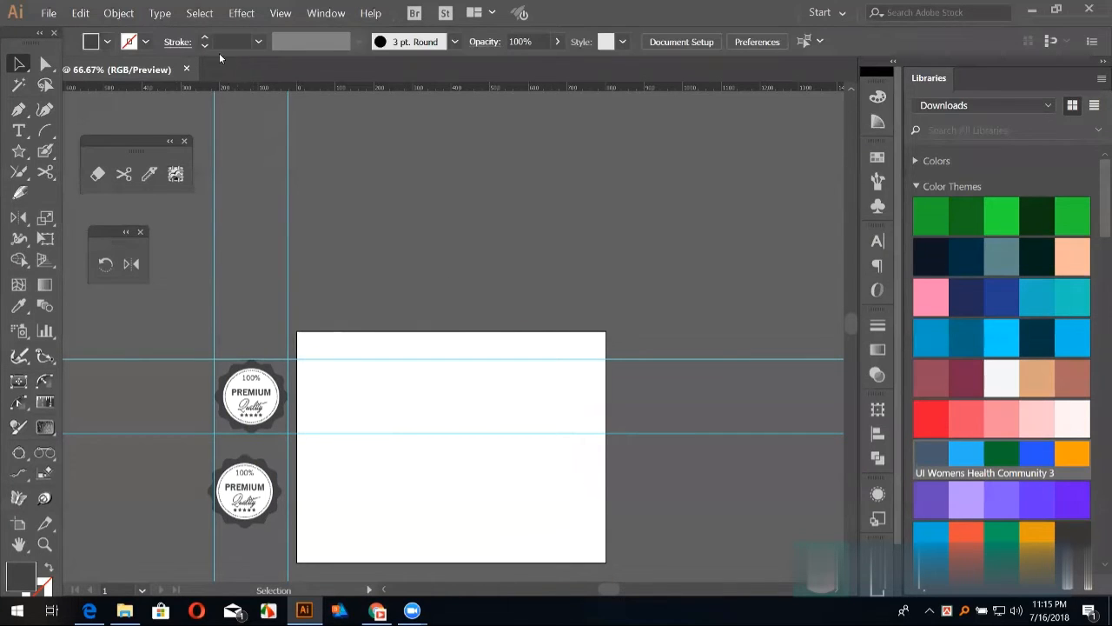
Step: Clear all ruler guides from the document
left_click(272, 17)
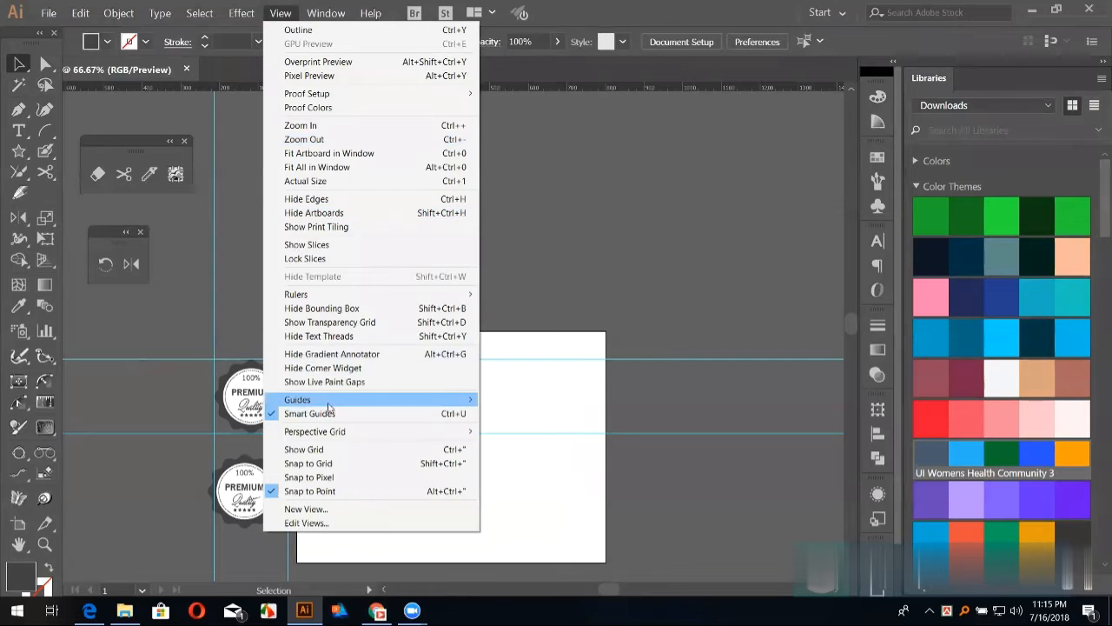
mouse_move(333, 404)
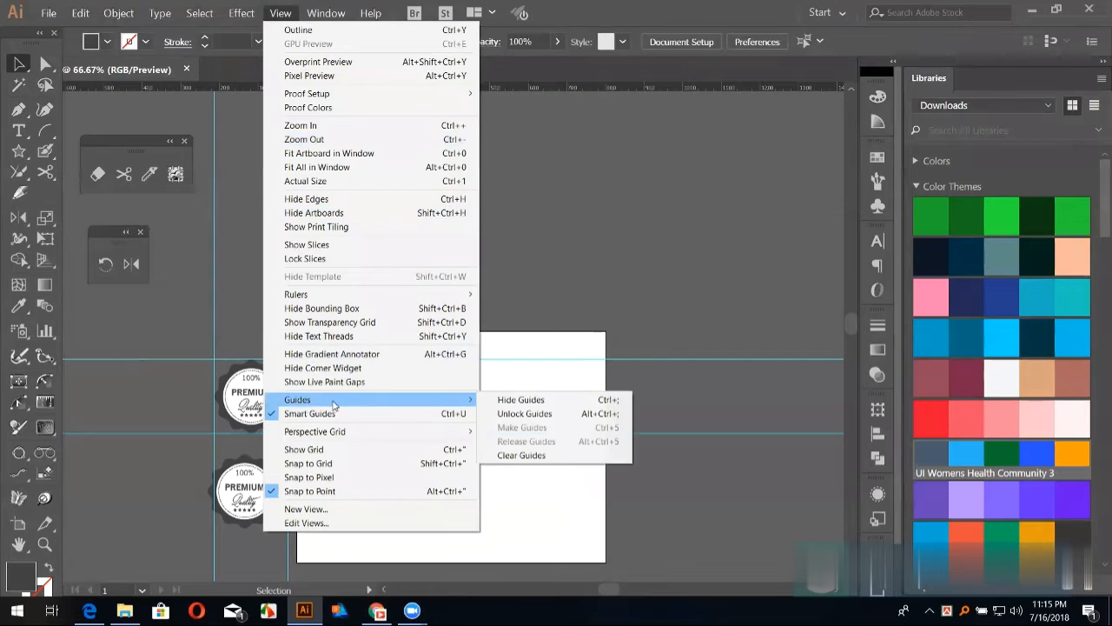
left_click(505, 457)
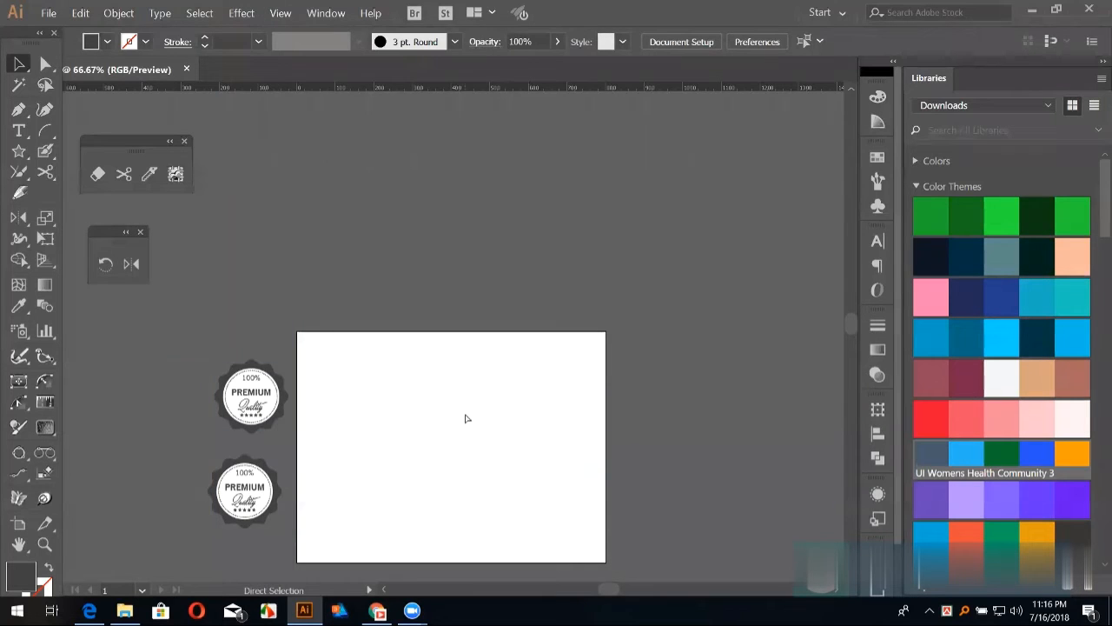
Step: Draw a quarter-circle arc on the empty artboard and colour its stroke with the dark green from the green shades theme
key("ctrl+equal")
key("ctrl+equal")
key("ctrl+equal")
key("ctrl+0")
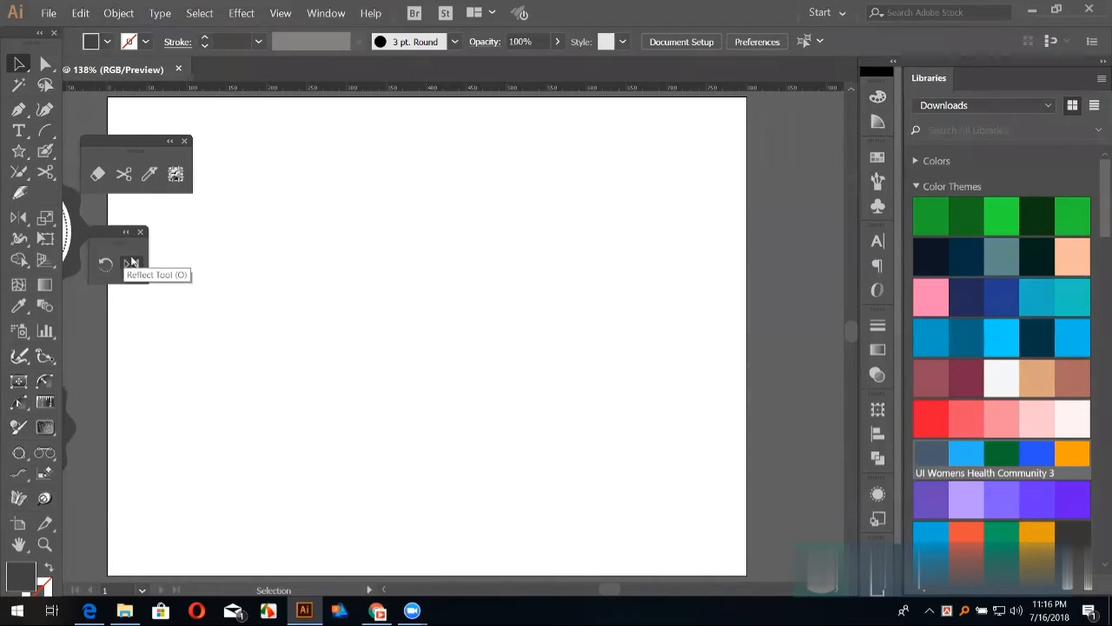
left_click(48, 130)
left_click_drag(379, 231, 286, 319)
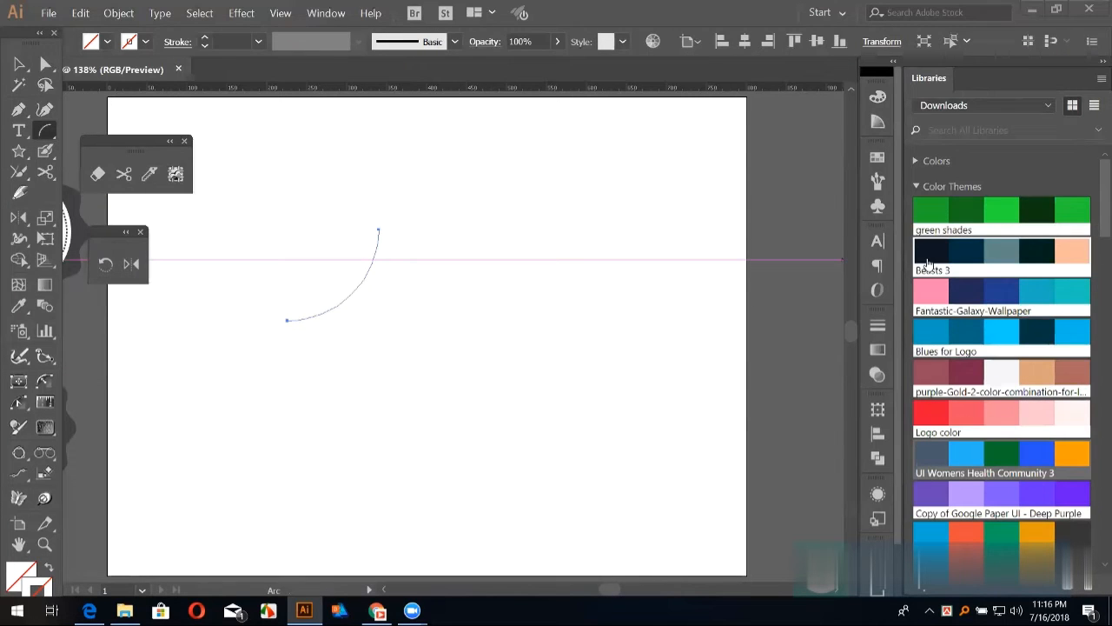
left_click(1028, 218)
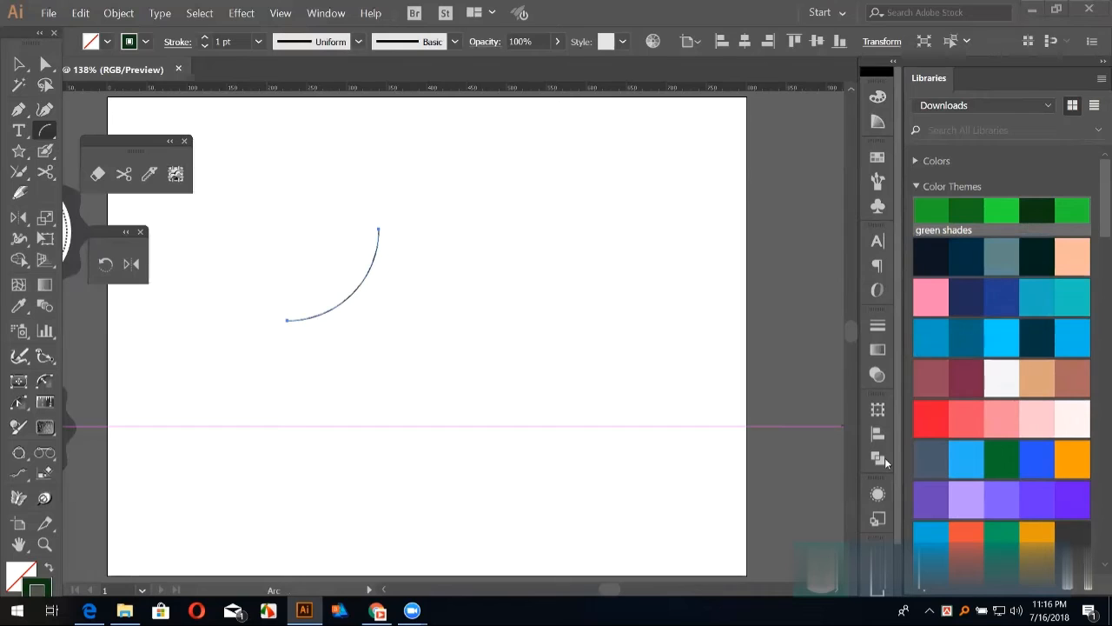
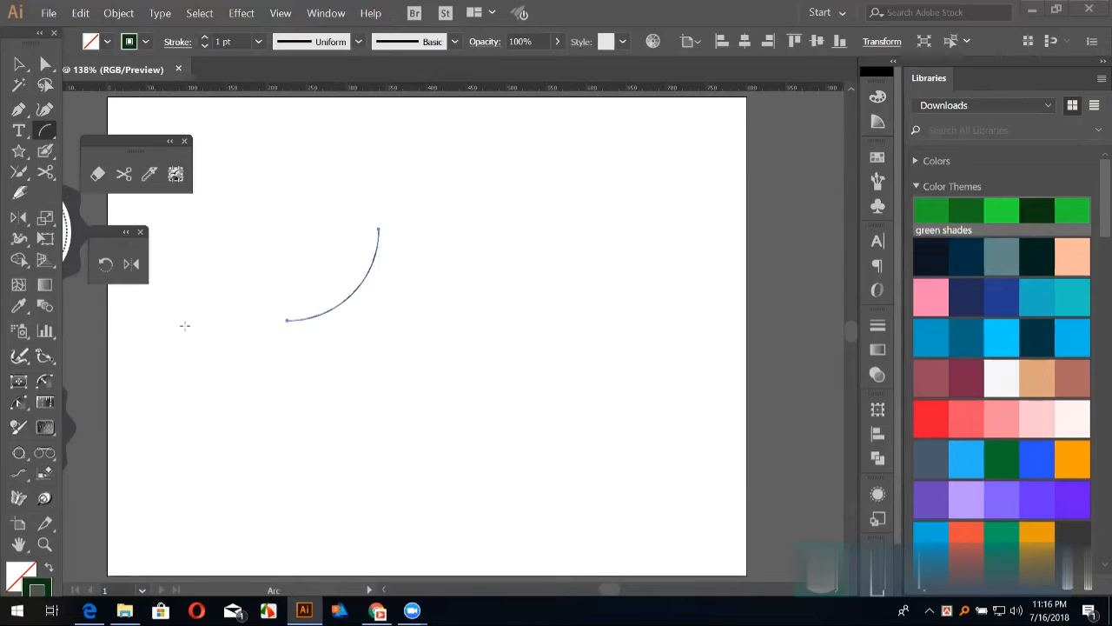
Step: Reflect a copy of the arc about its lower endpoint so the two arcs form a pointed leaf outline
left_click(131, 266)
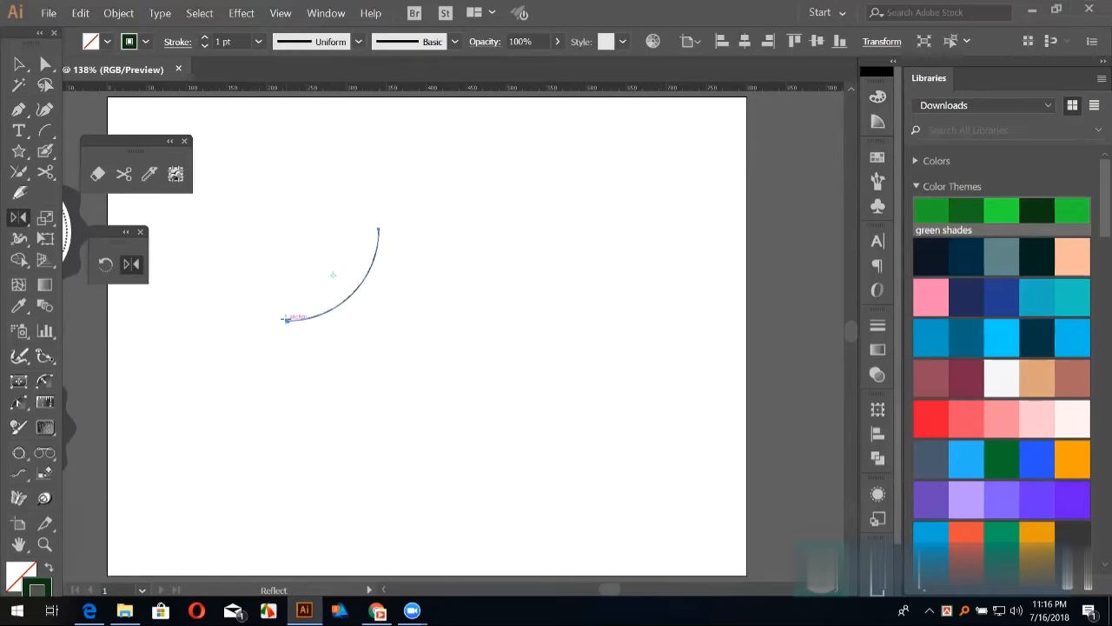
left_click(287, 321)
left_click_drag(361, 289, 353, 190)
Step: Join the two arcs' overlapping anchor points at the upper and lower leaf tips into a closed shape
left_click(44, 63)
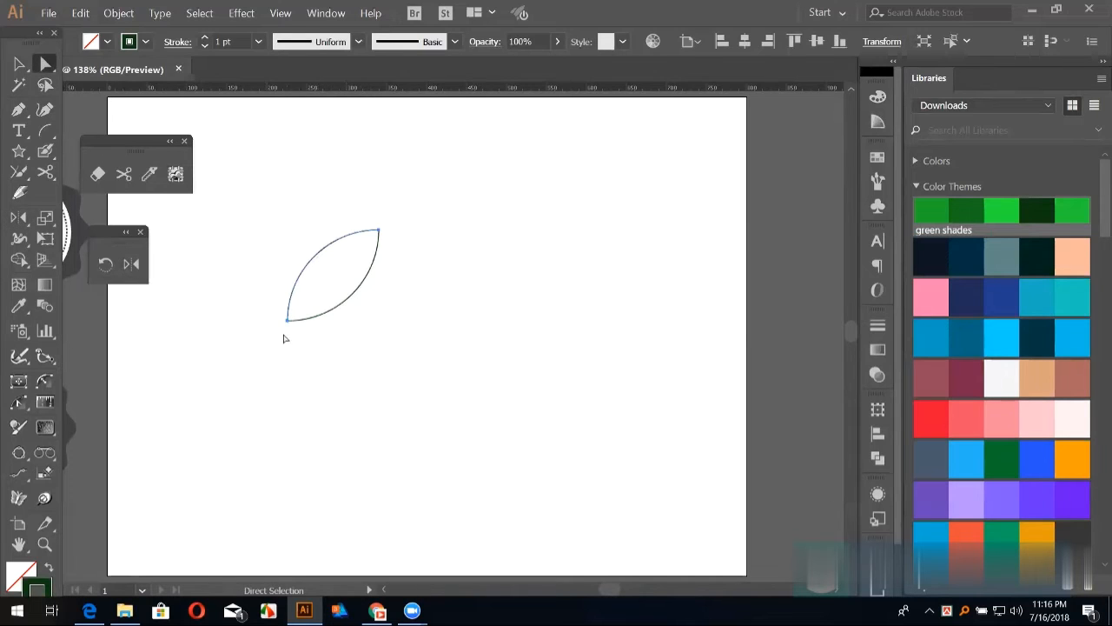
left_click_drag(371, 211, 398, 246)
key("ctrl+j")
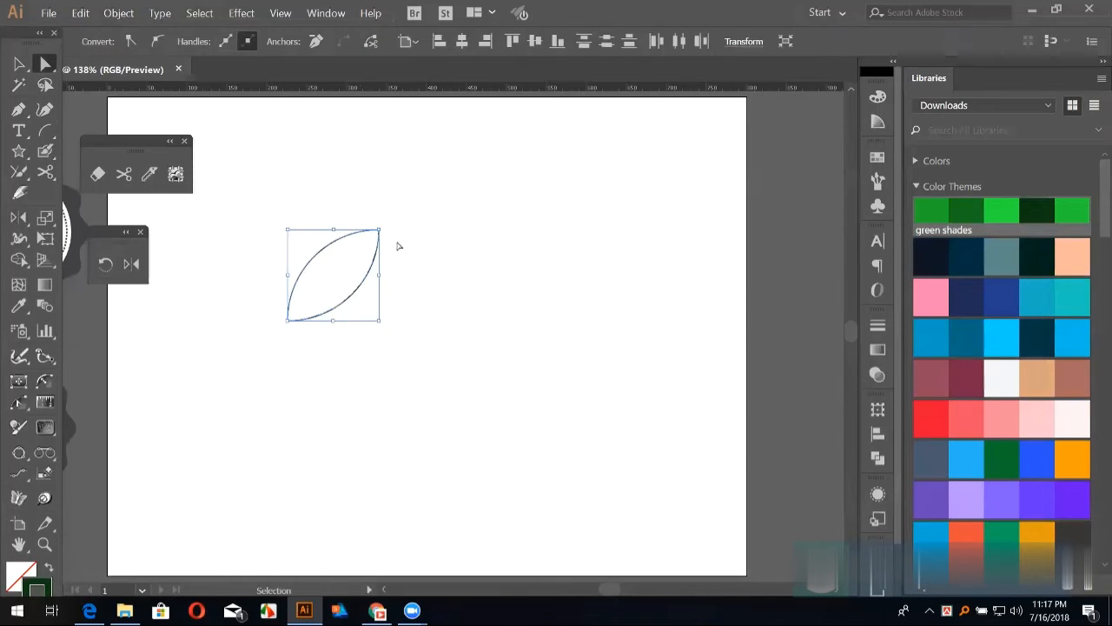
left_click_drag(260, 304, 322, 355)
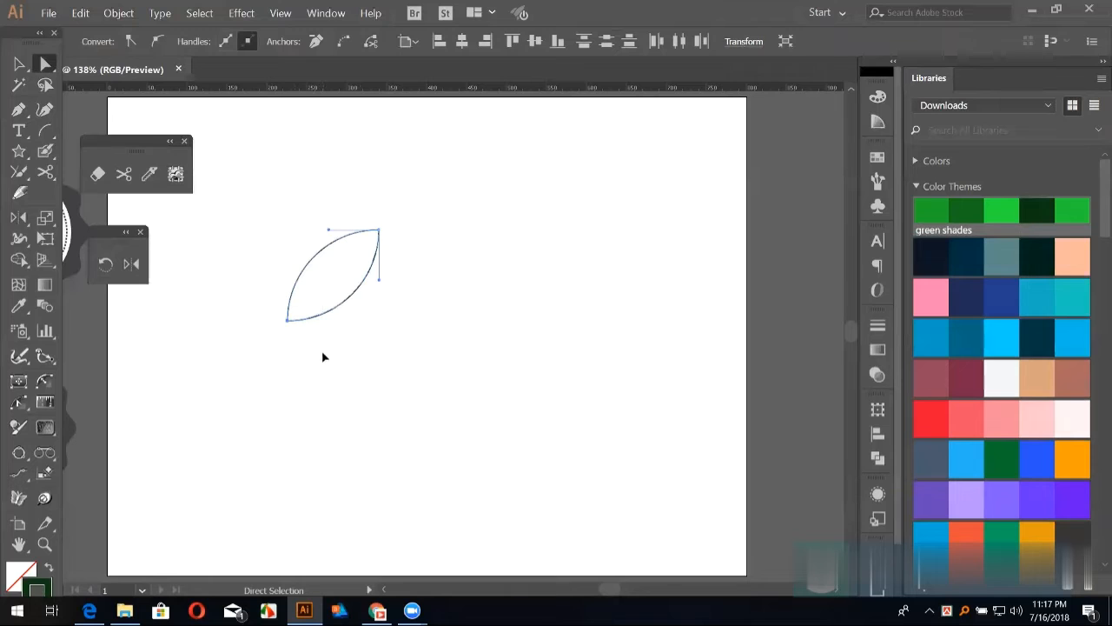
key("ctrl+j")
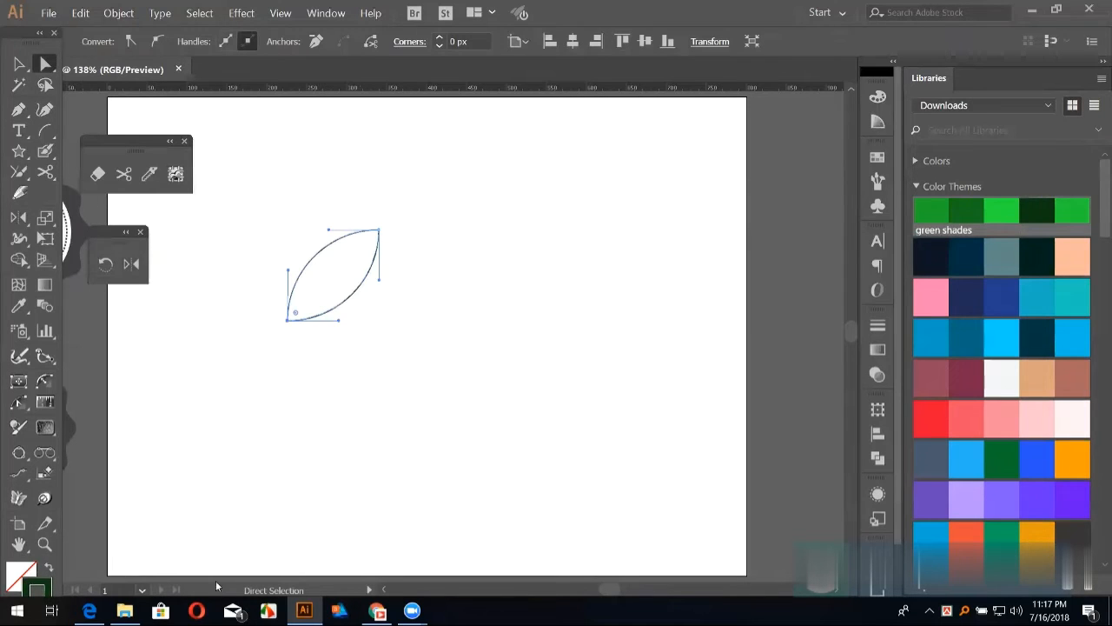
Step: Swap the leaf's fill and stroke so it is solid dark green, and scale it down proportionally to about a third of its size
key("shift+x")
left_click(20, 63)
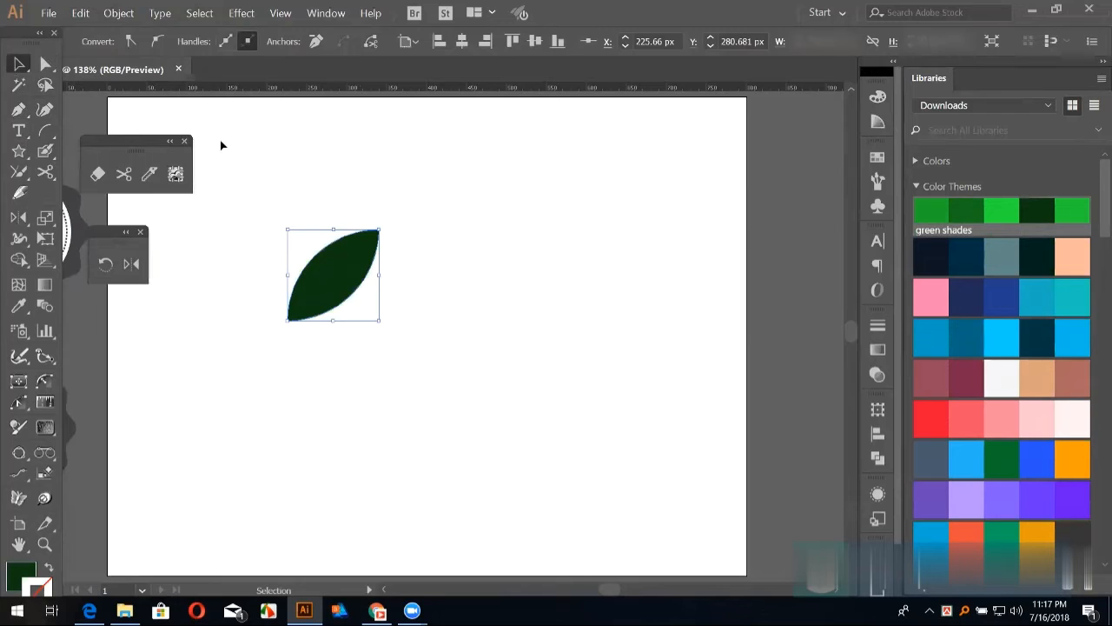
left_click(220, 140)
scroll(354, 279, "left", 2)
left_click(355, 279)
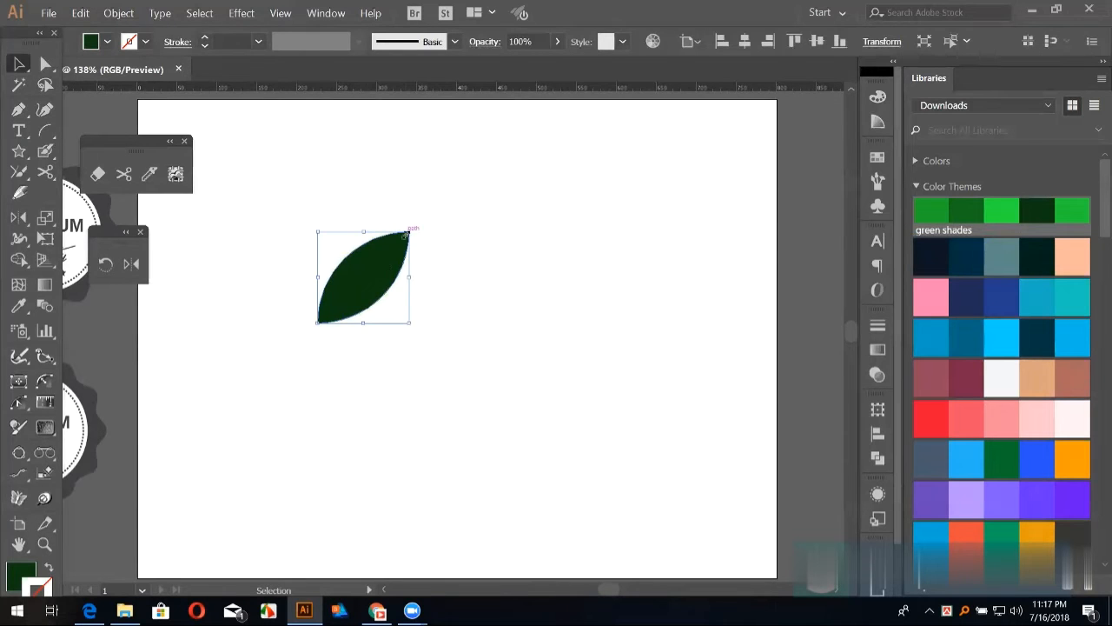
left_click_drag(407, 233, 379, 260)
left_click(402, 387)
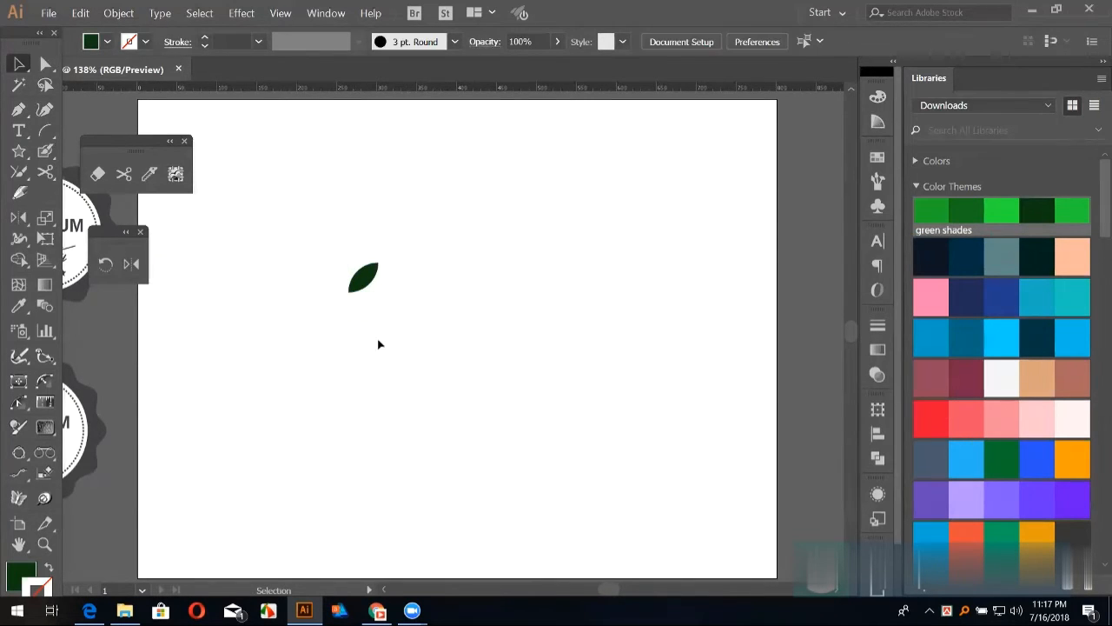
Step: Copy the small leaf horizontally edge to edge and repeat the copy to build a row of 13 leaves
left_click_drag(364, 288, 391, 288)
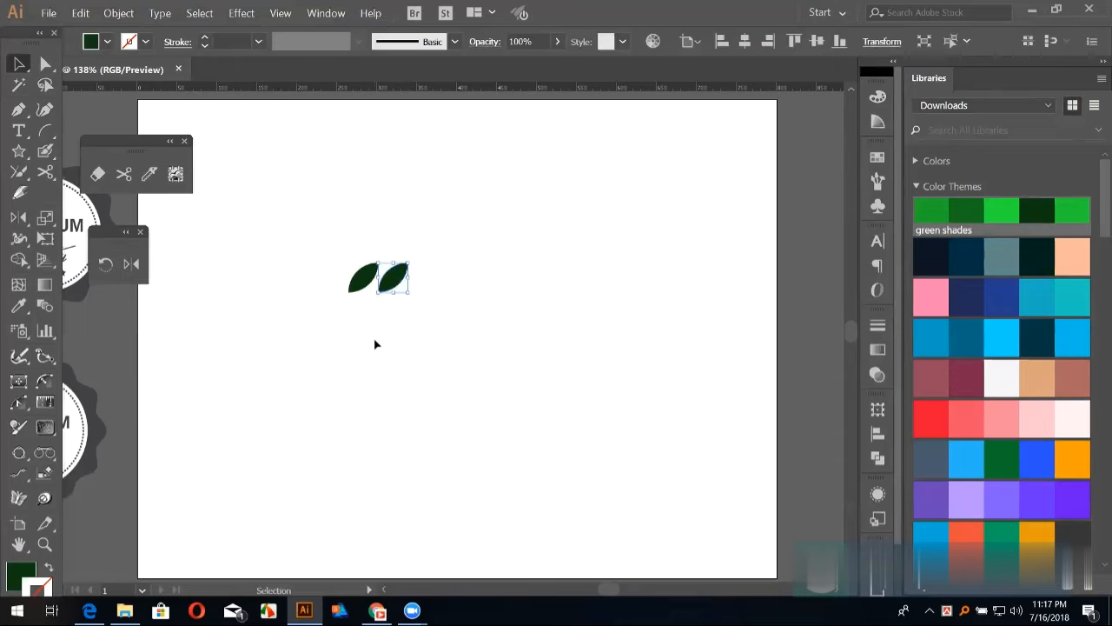
key("ctrl+d")
key("ctrl+d")
key("ctrl+d")
key("ctrl+d")
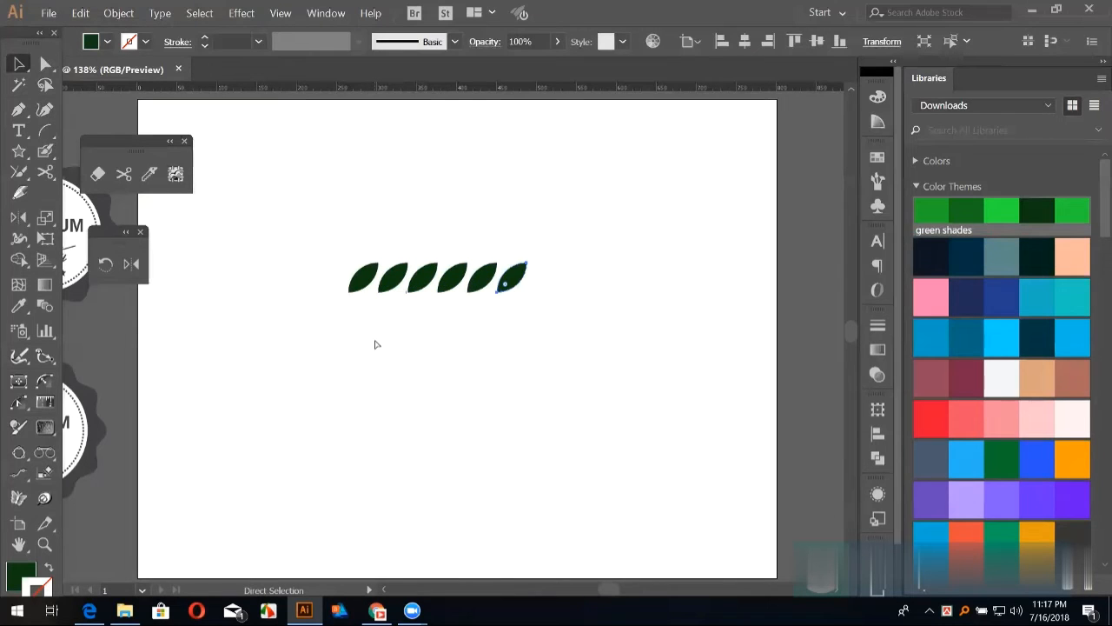
key("ctrl+d")
key("ctrl+d")
key("ctrl+d")
key("ctrl+d")
key("ctrl+d")
key("ctrl+d")
key("ctrl+d")
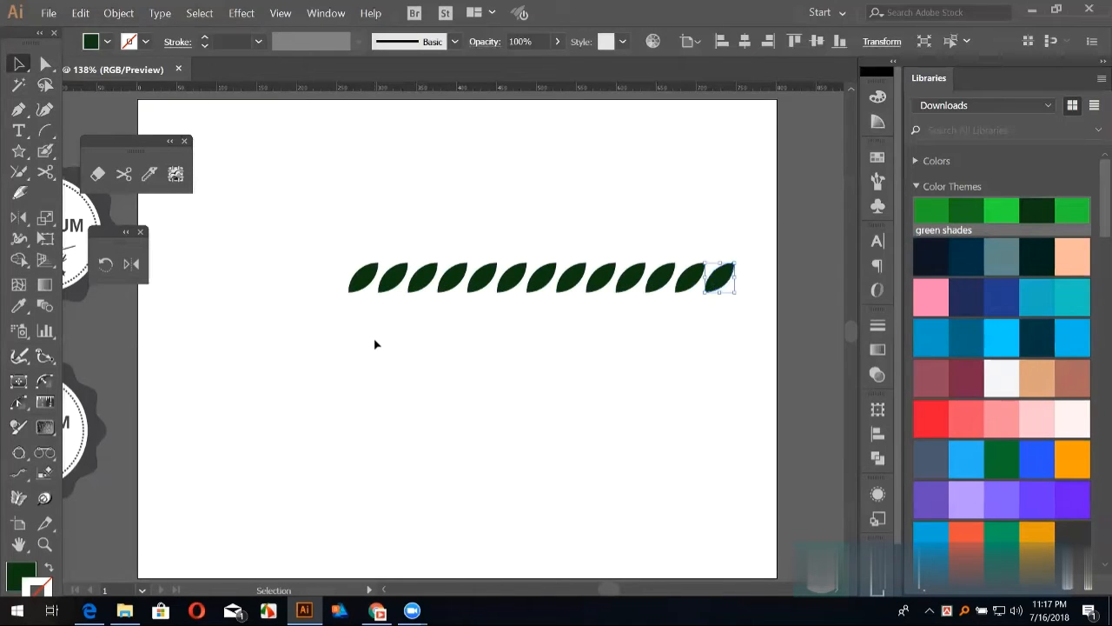
Step: Rotate the last leaf of the row to lie horizontally and centre it on the row's base line as the branch tip
left_click_drag(459, 378, 353, 397)
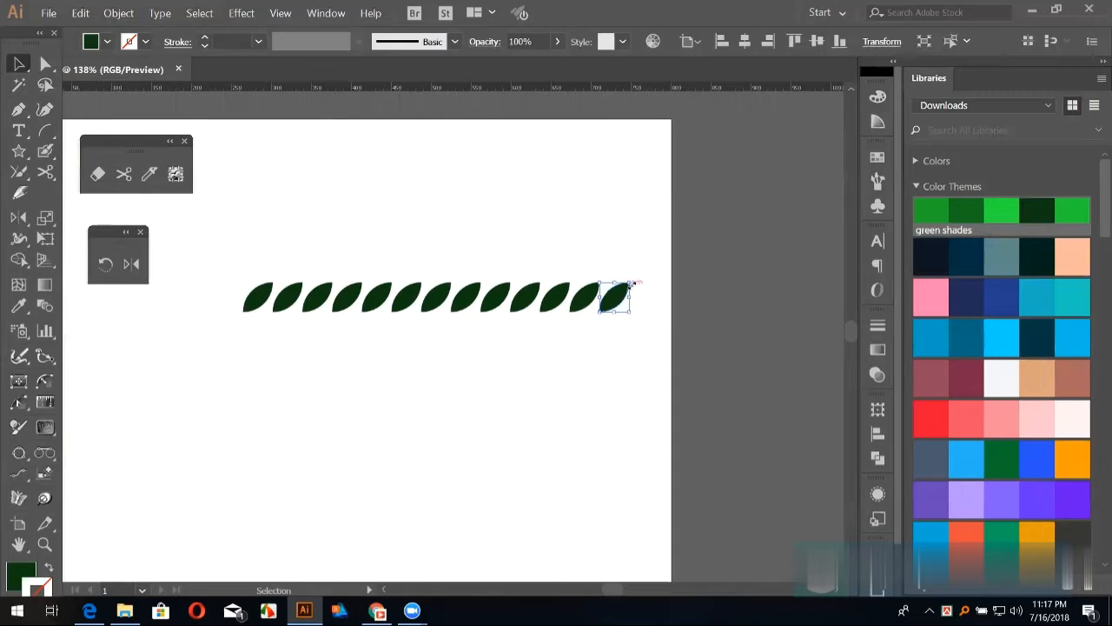
left_click_drag(632, 280, 614, 313)
left_click(557, 393)
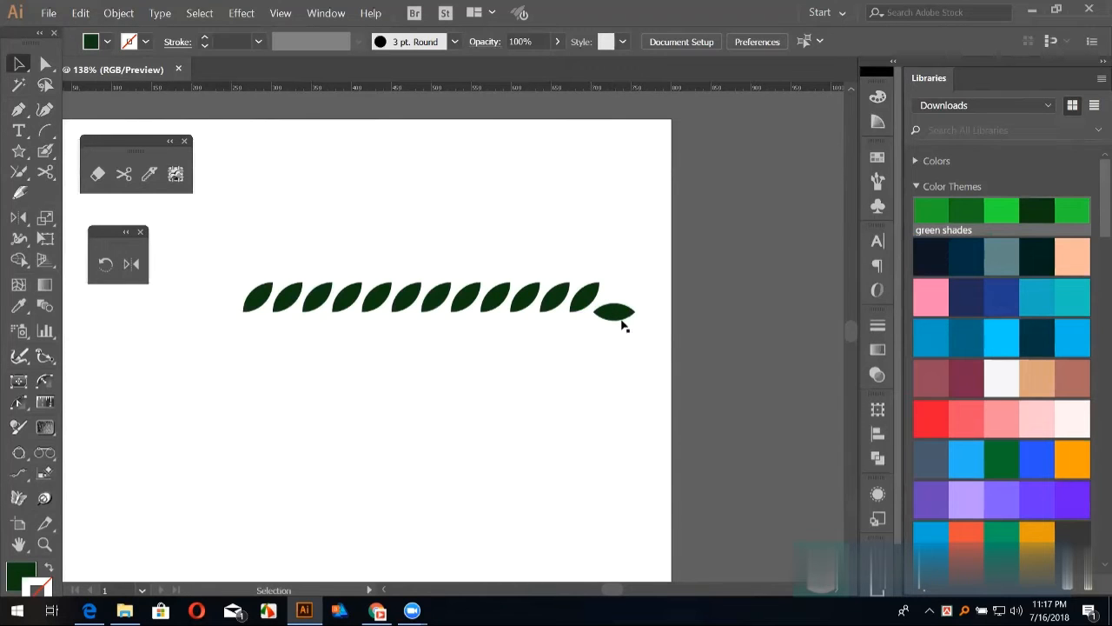
Step: Reflect a copy of the 12 slanted leaves across the horizontal axis from the first leaf's lower tip, with the angle at 0°
left_click_drag(227, 267, 580, 316)
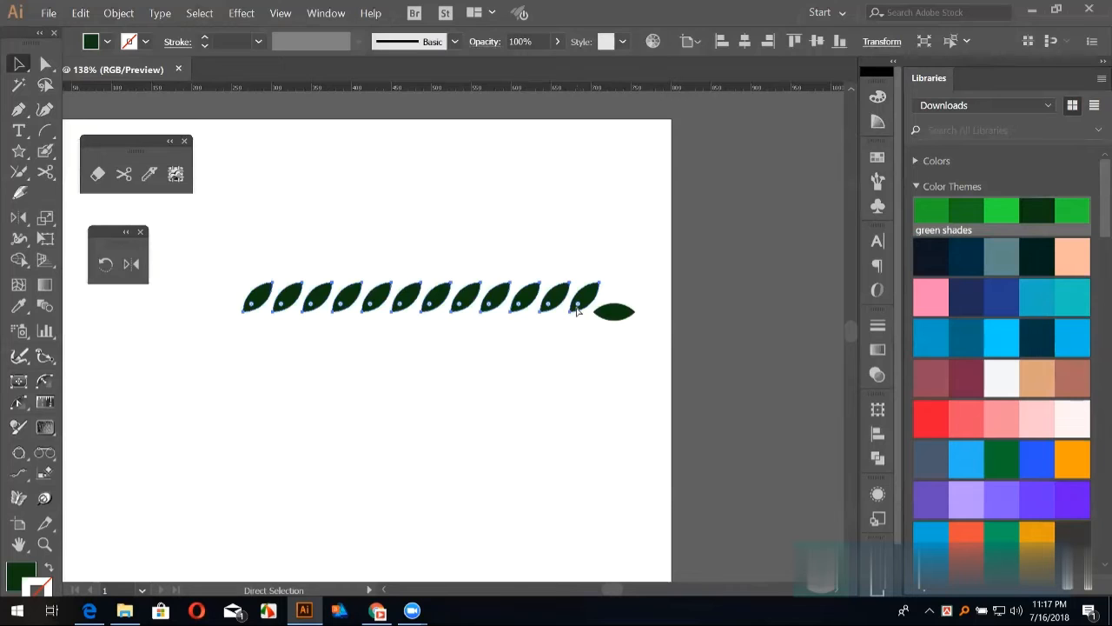
left_click(133, 265)
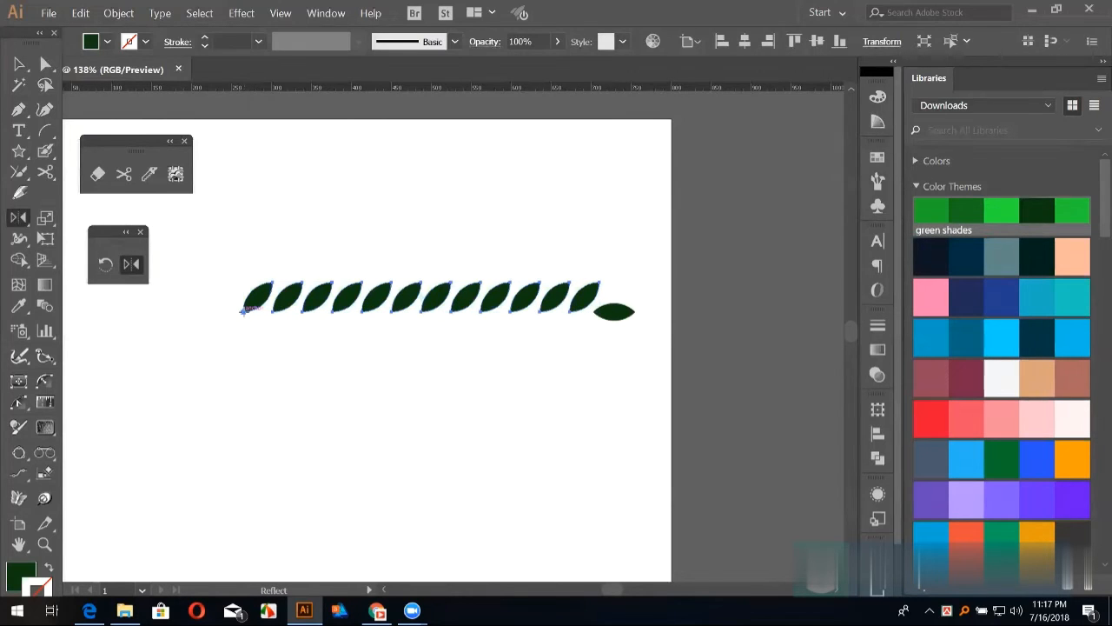
left_click(246, 315, "alt")
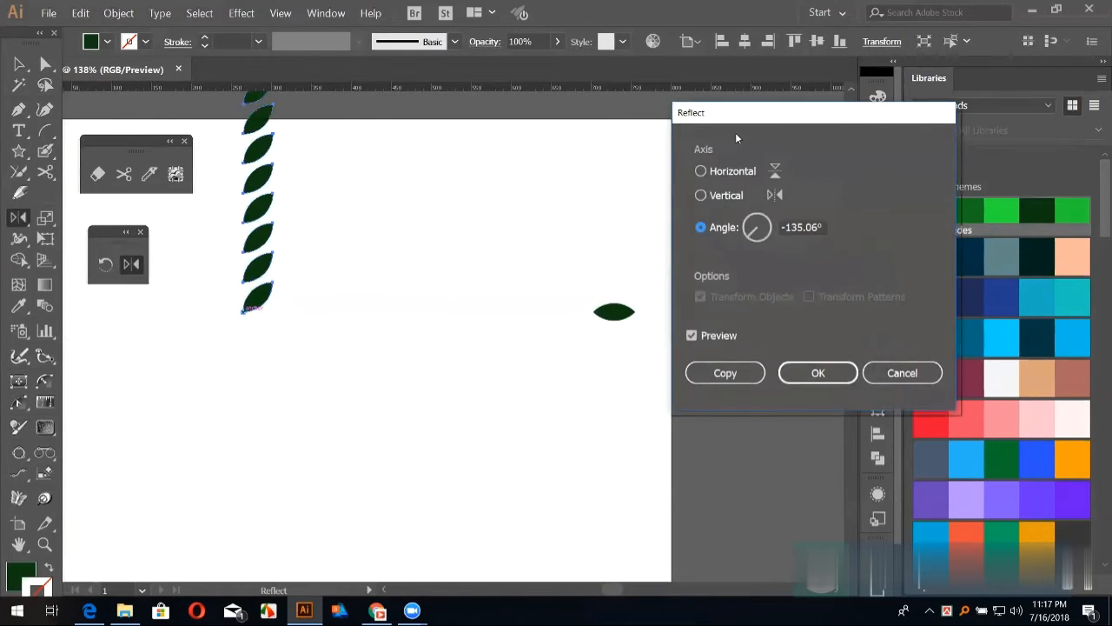
left_click(803, 226)
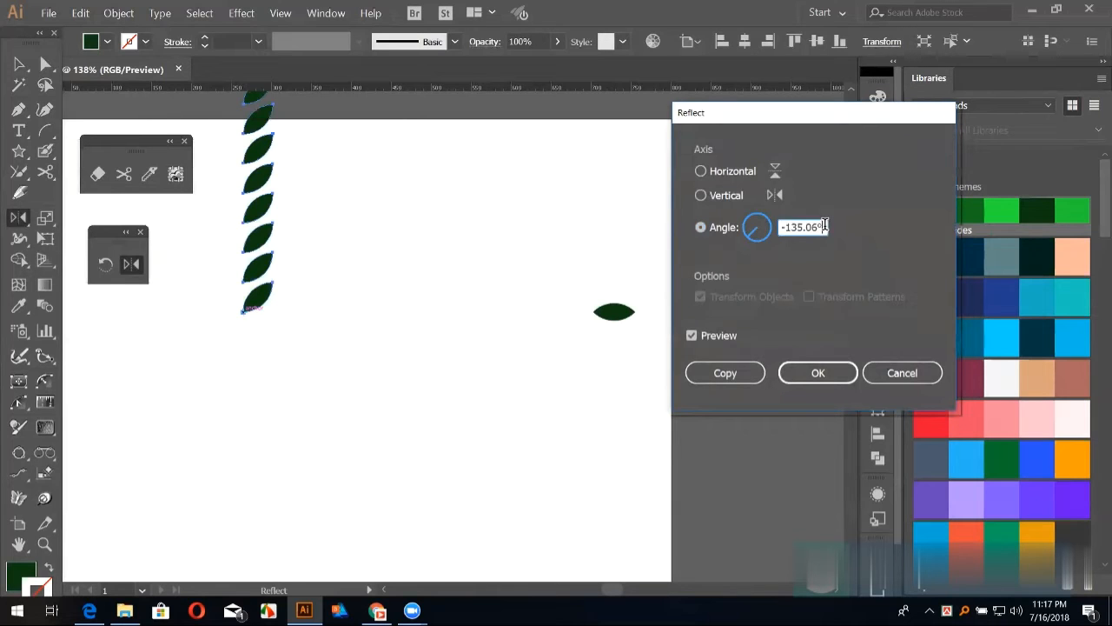
type("0")
left_click(702, 171)
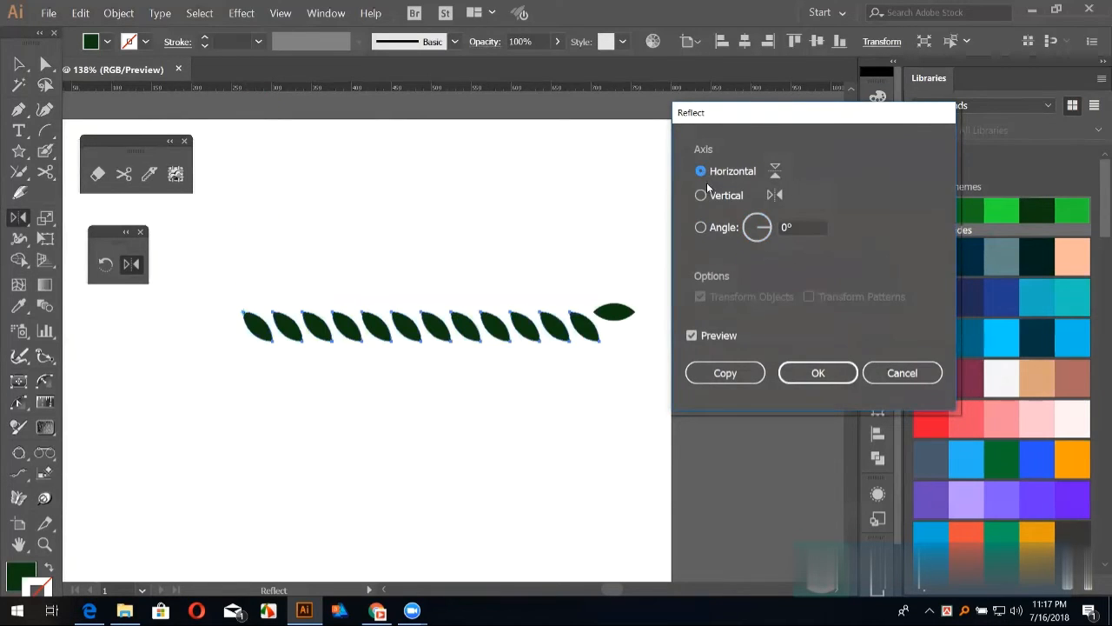
left_click(691, 335)
left_click(691, 336)
left_click(691, 336)
left_click(691, 335)
left_click(720, 373)
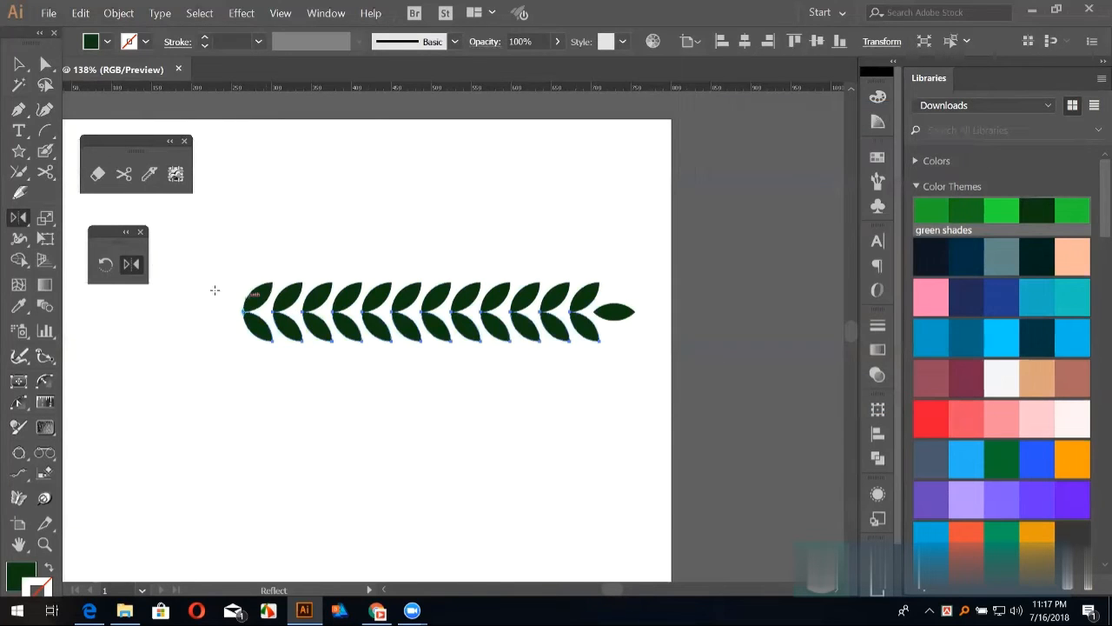
left_click(19, 63)
left_click(465, 241)
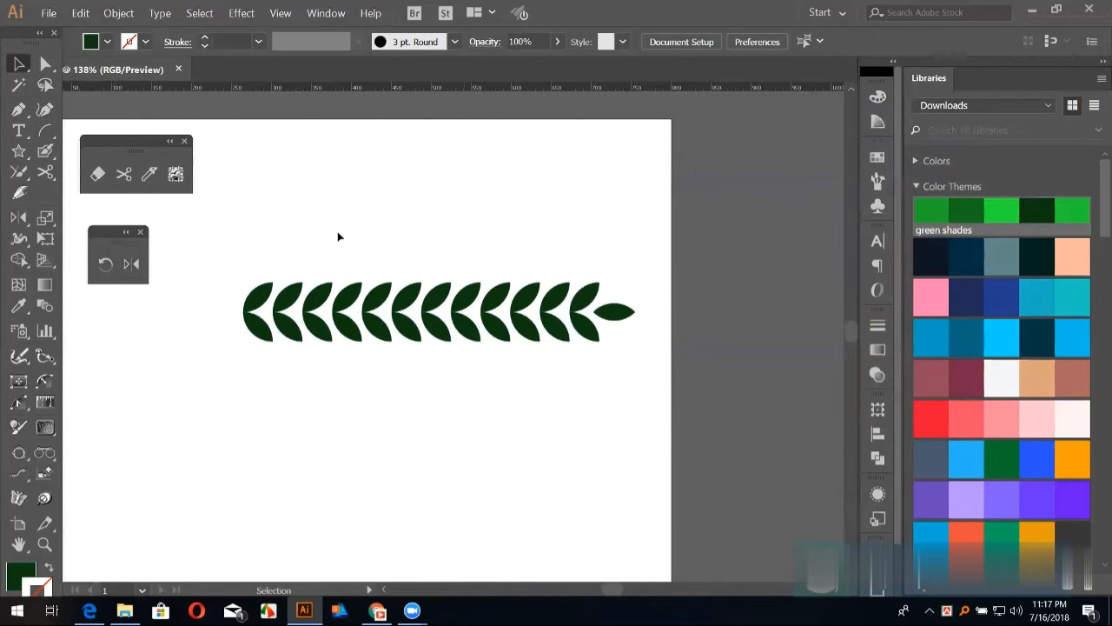
left_click_drag(553, 358, 699, 398)
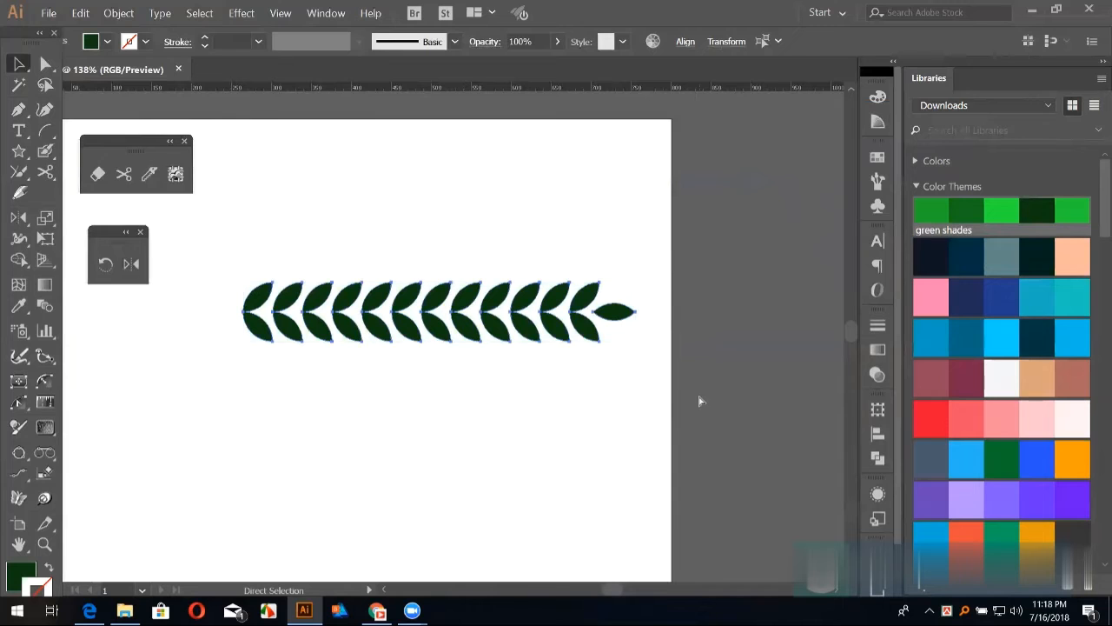
left_click(547, 425)
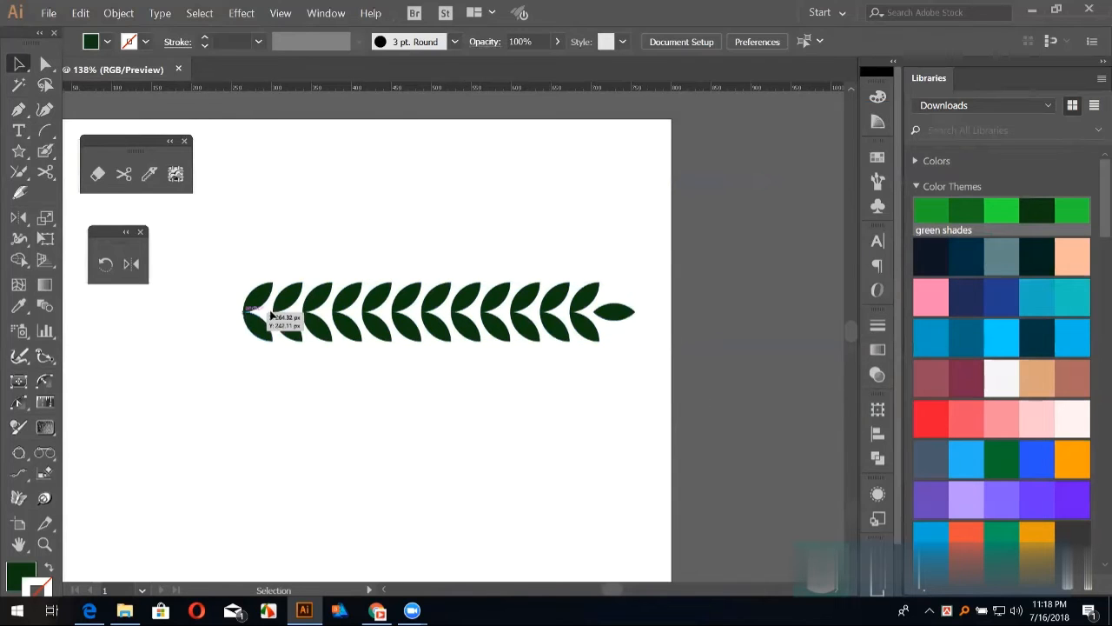
Step: Draw a straight horizontal line with the Line Segment tool between the leaf rows, from beyond the first leaves to the tip leaf
left_click(38, 136)
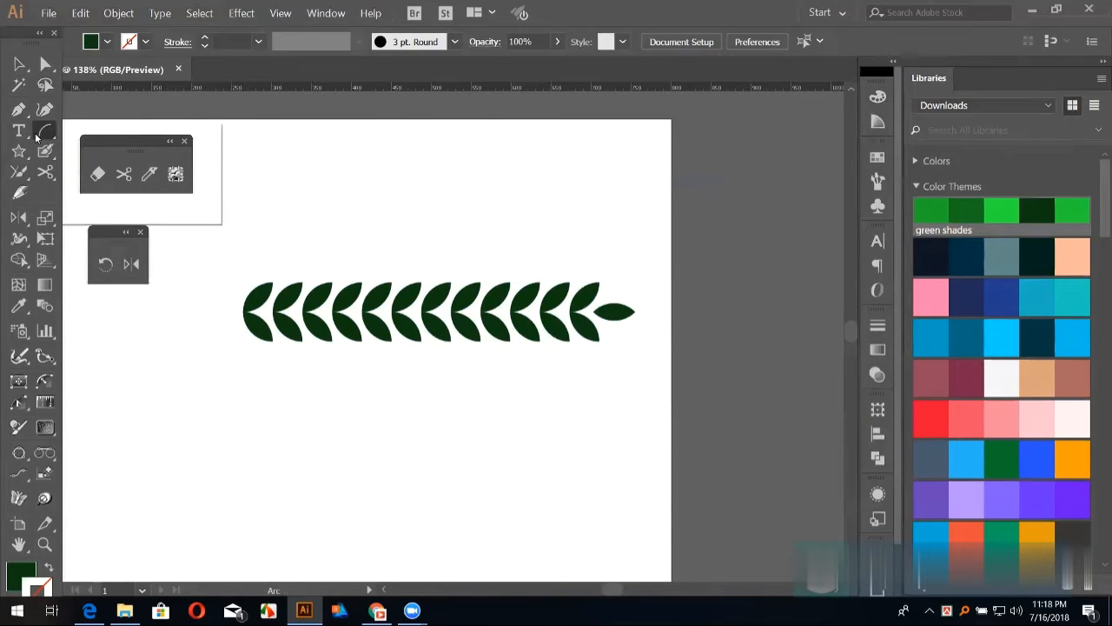
left_click_drag(37, 136, 103, 132)
left_click(113, 131)
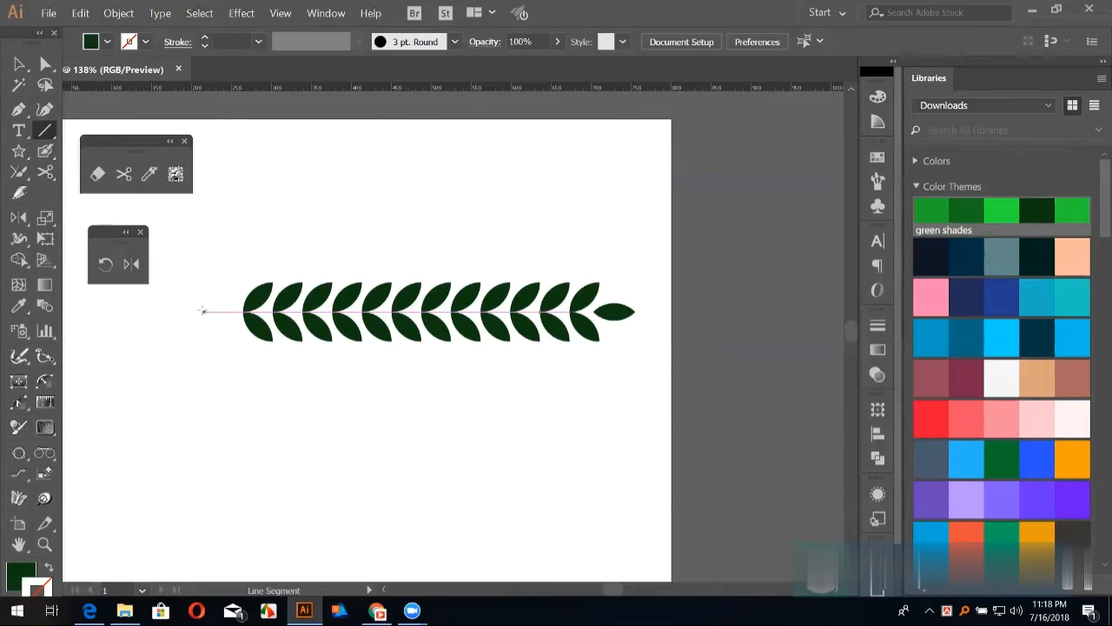
mouse_move(200, 311)
left_mouse_down()
mouse_move(598, 315)
mouse_move(572, 345)
left_mouse_up()
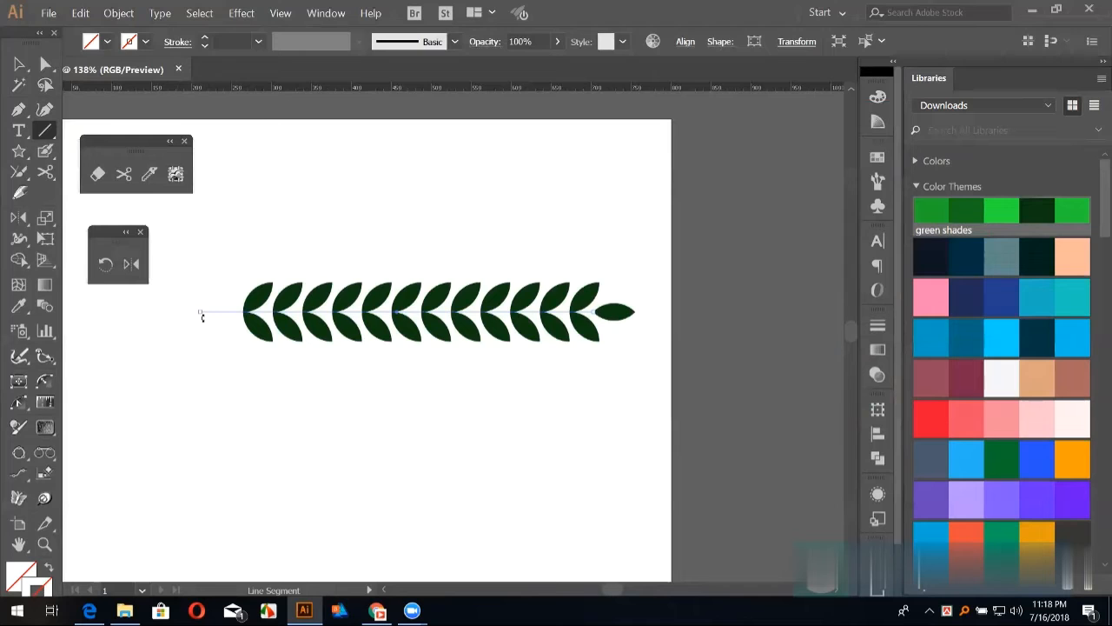
Step: Sample the leaves' dark green for the stem line, apply it as the stroke and set the stroke weight to 4 pt
key("i")
left_click(355, 286)
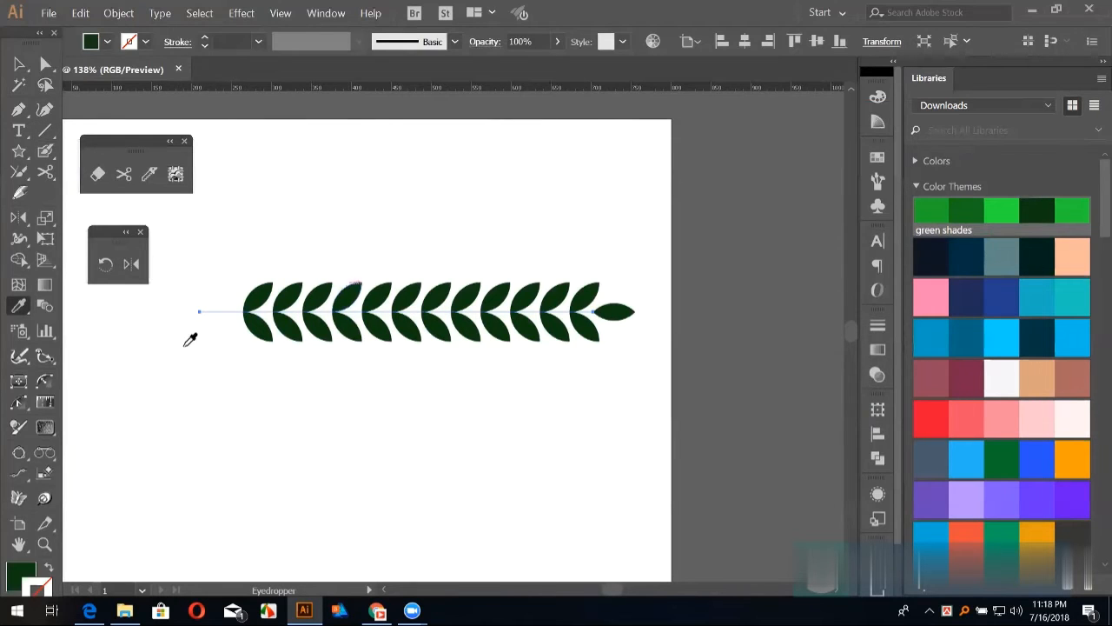
key("shift+x")
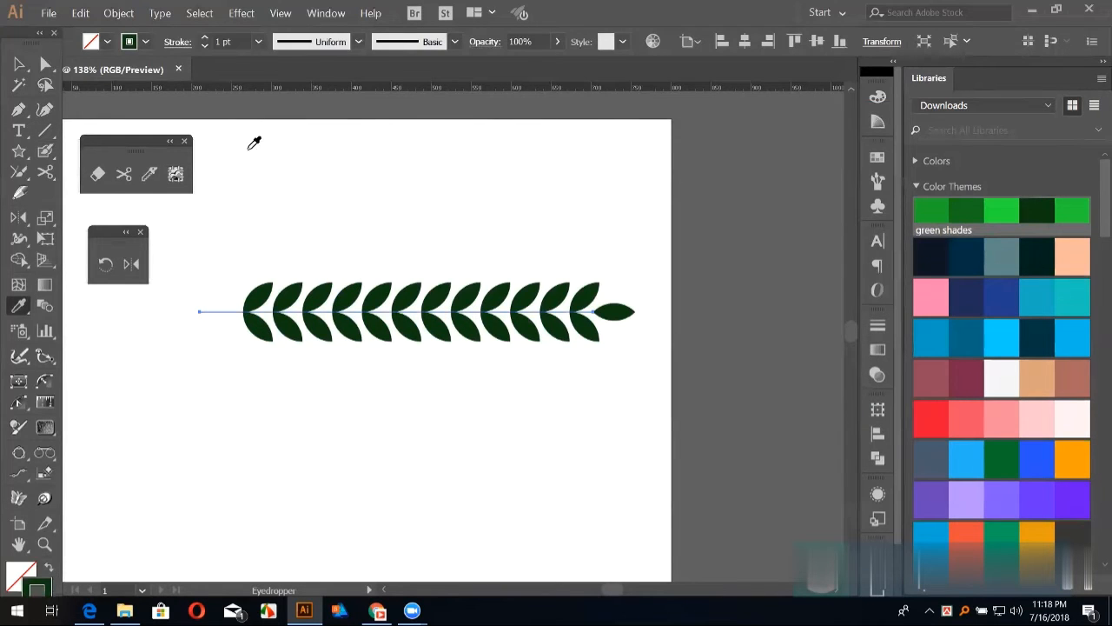
left_click(204, 37)
left_click(204, 38)
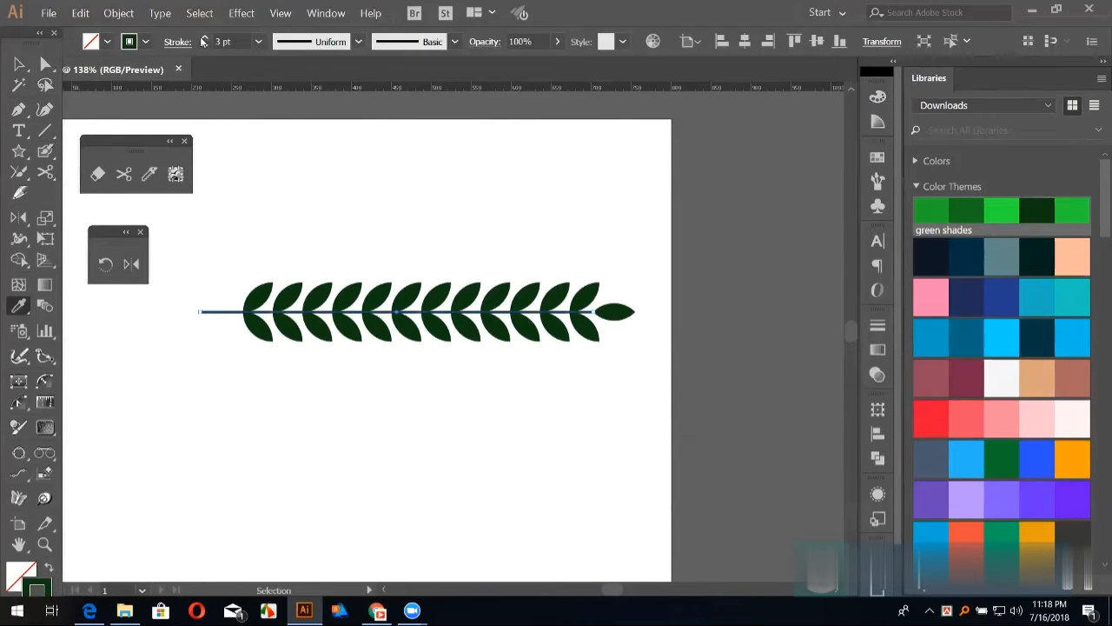
left_click(204, 37)
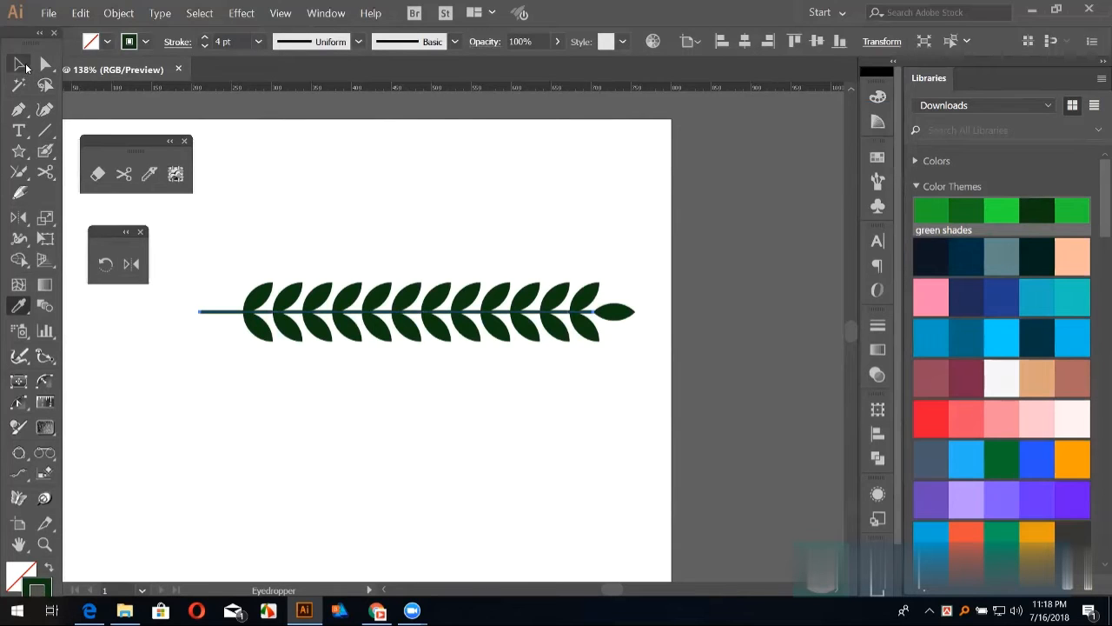
left_click(19, 64)
left_click(279, 268)
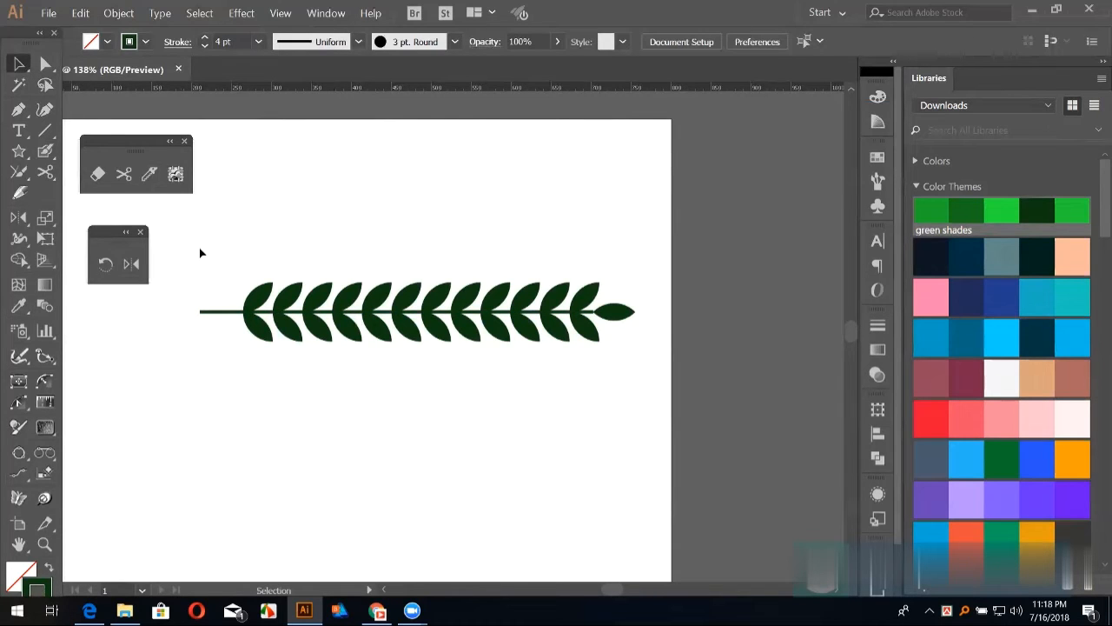
Step: Group the stem line and all the leaves into one branch
left_click(207, 313)
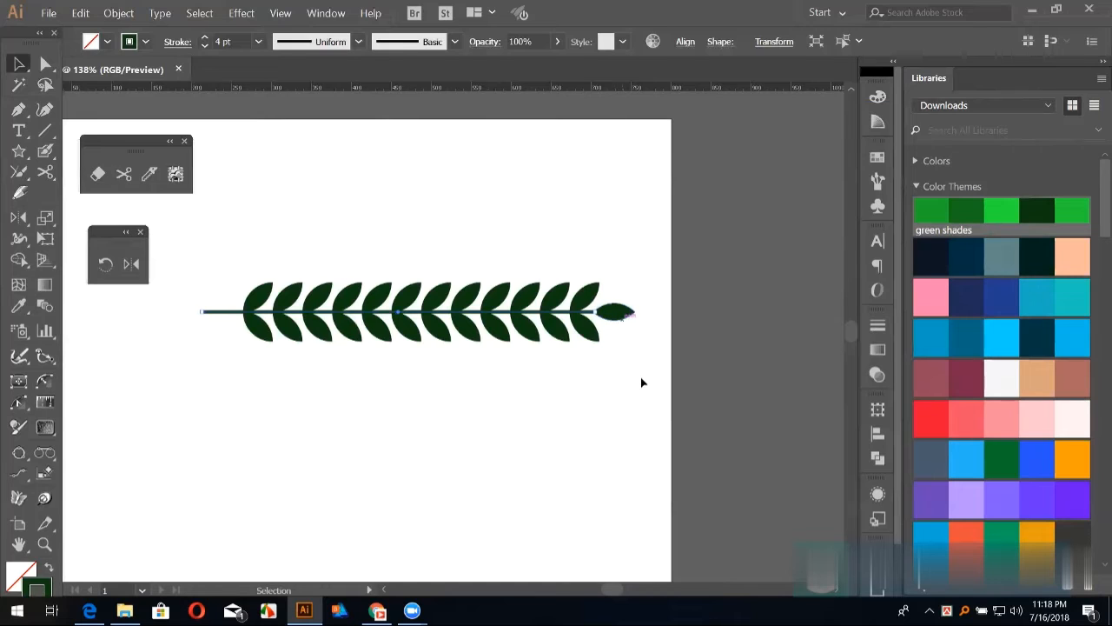
left_click(230, 197)
left_click_drag(229, 222, 686, 412)
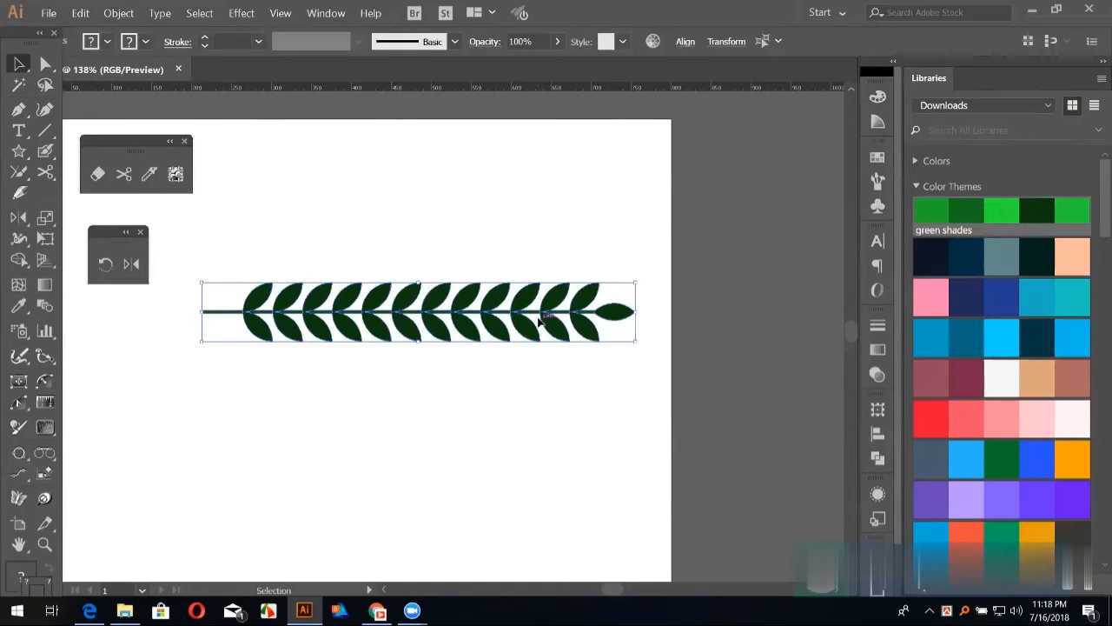
right_click(540, 316)
left_click(576, 395)
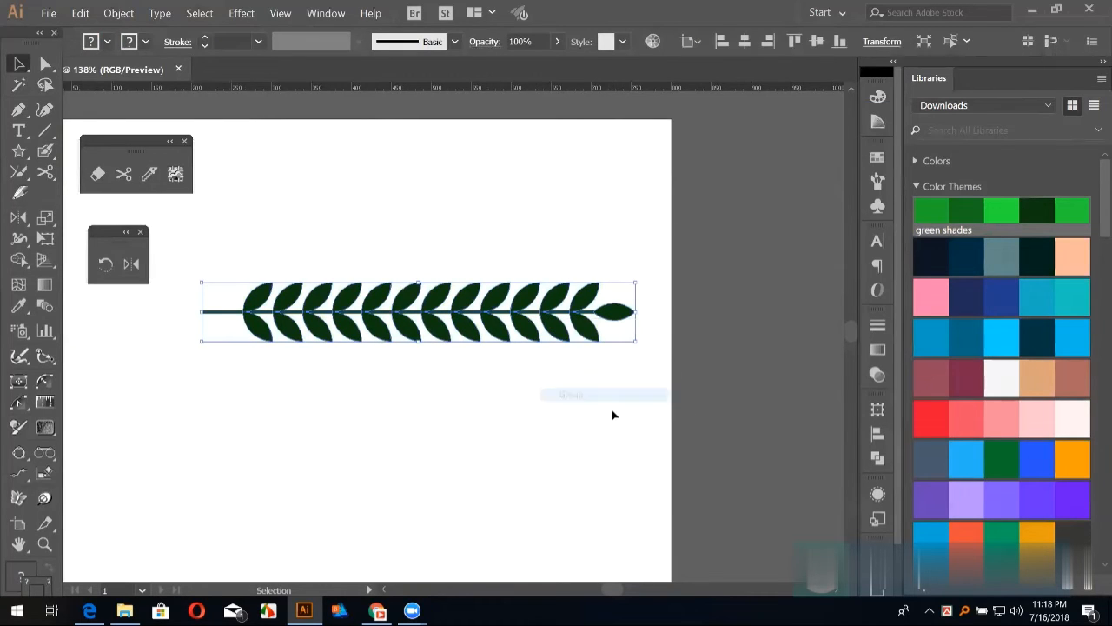
Step: Add the grouped branch to the Brushes collection to start creating a new brush from it
left_click(880, 181)
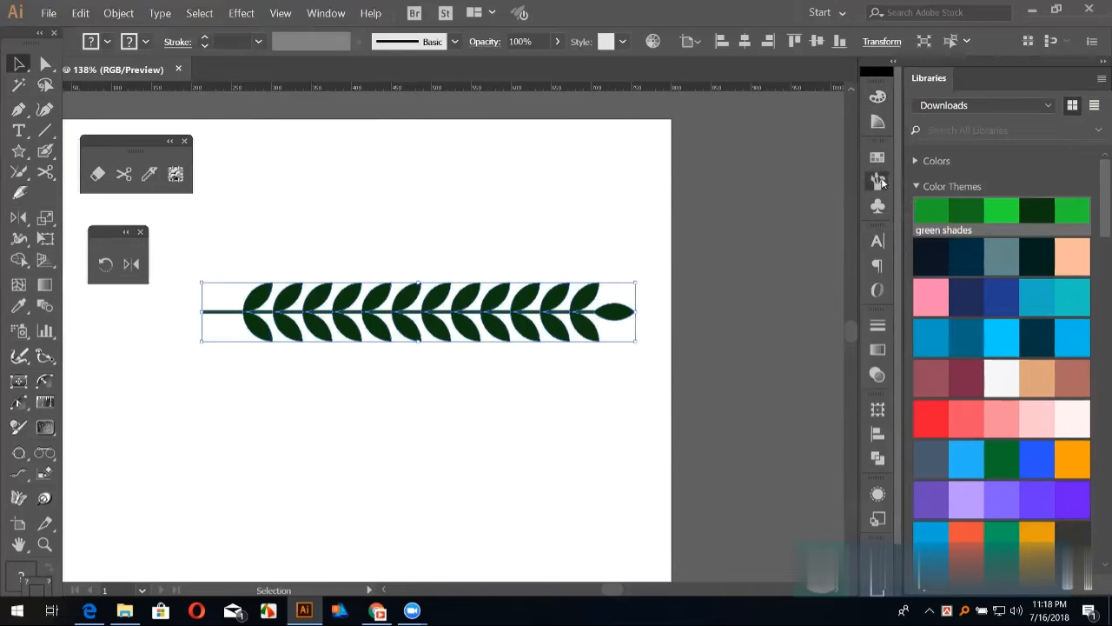
left_click_drag(519, 311, 708, 222)
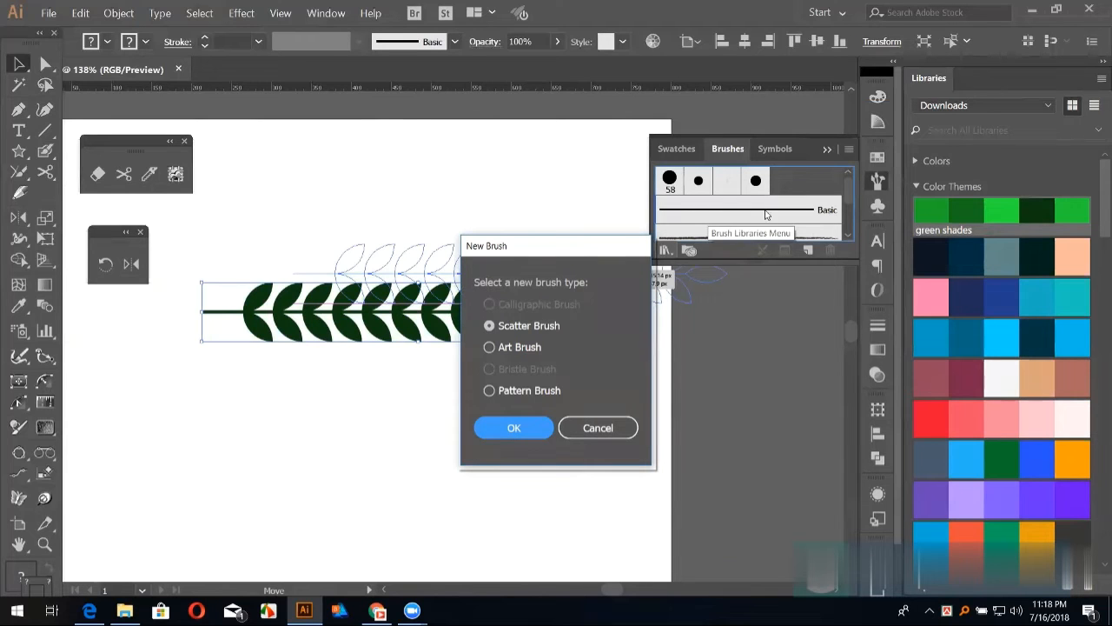
Step: Save the selected leaf branch as an art brush with the default options and delete the original artwork
left_click(525, 347)
left_click(515, 428)
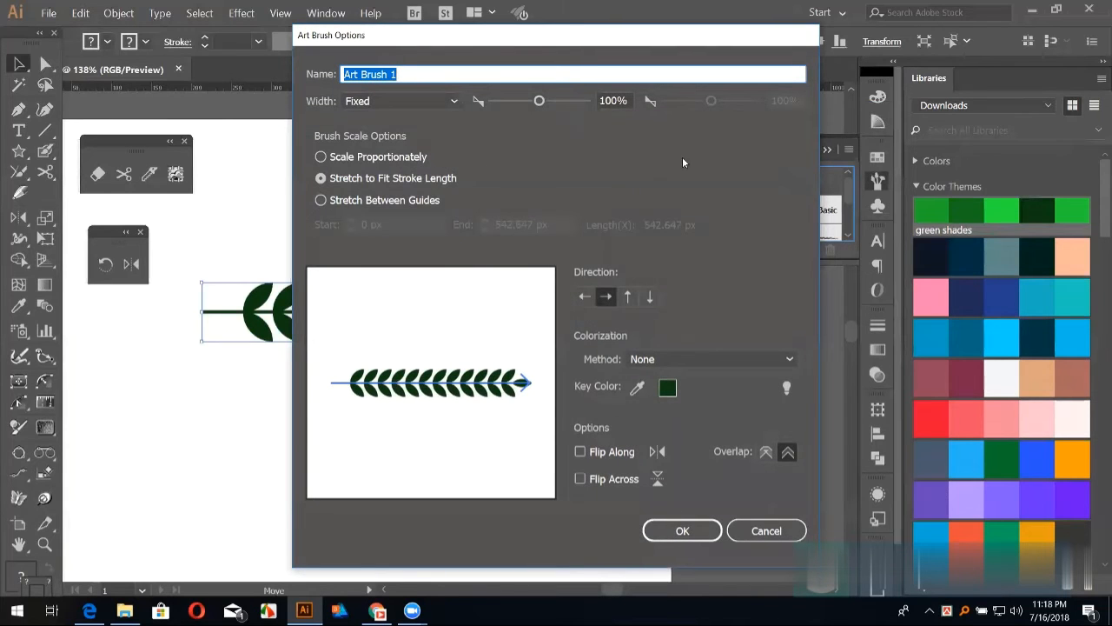
left_click(683, 528)
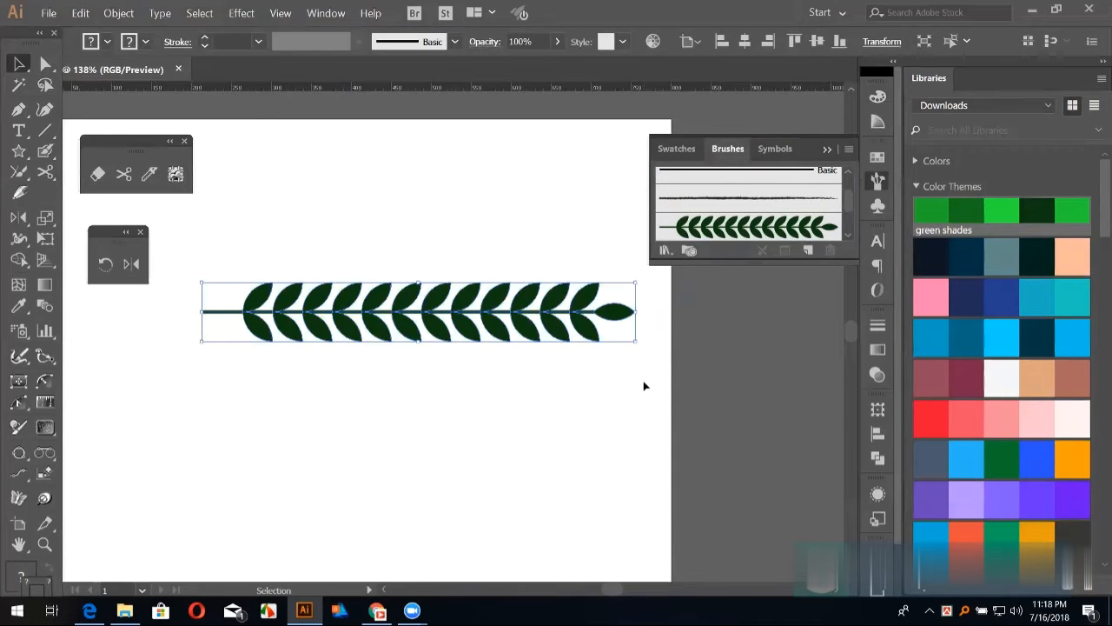
key("Delete")
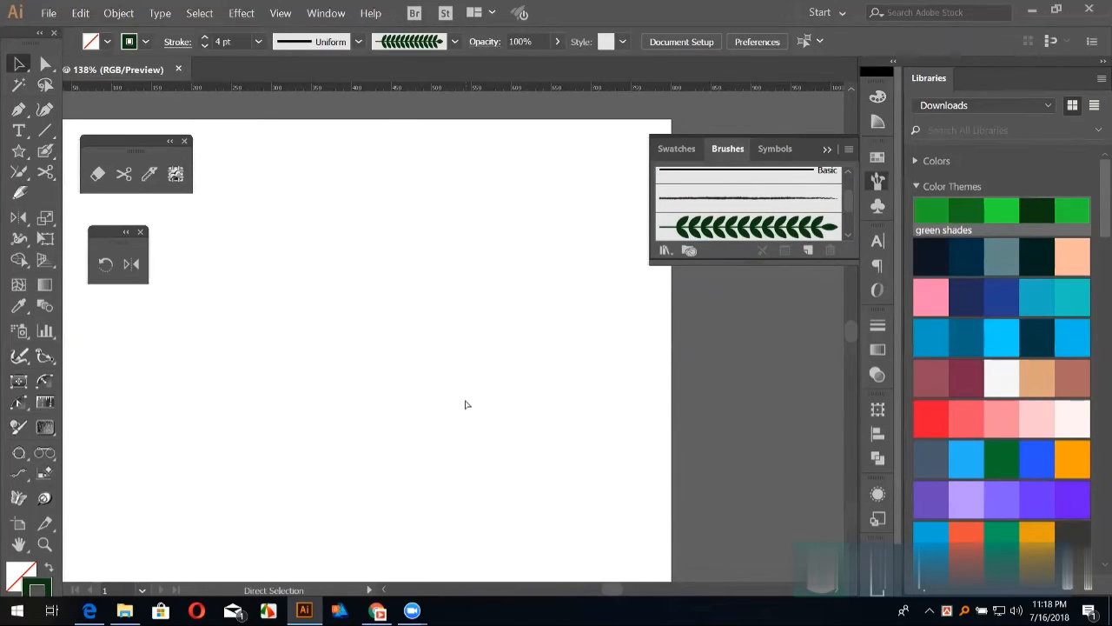
Step: Draw a circle with a dark green outline in the upper middle of the artboard
scroll(465, 404, "down", 2)
scroll(465, 404, "up", 2)
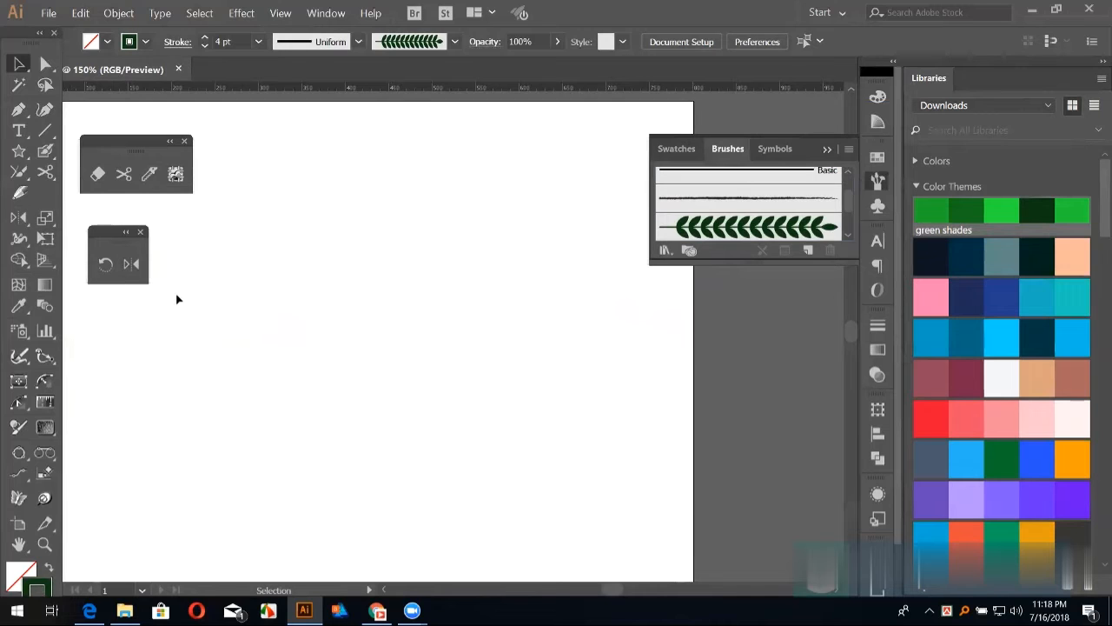
key("l")
left_click_drag(353, 306, 398, 421)
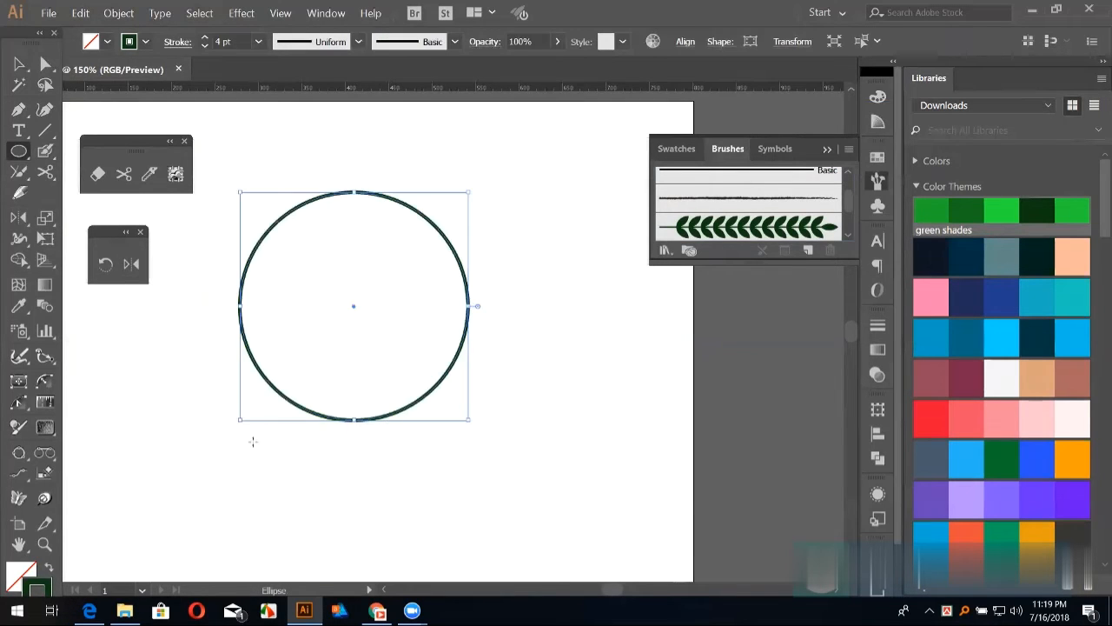
Step: Place a vertical guide through the centre of the circle, with the Scissors tool ready
left_click(123, 174)
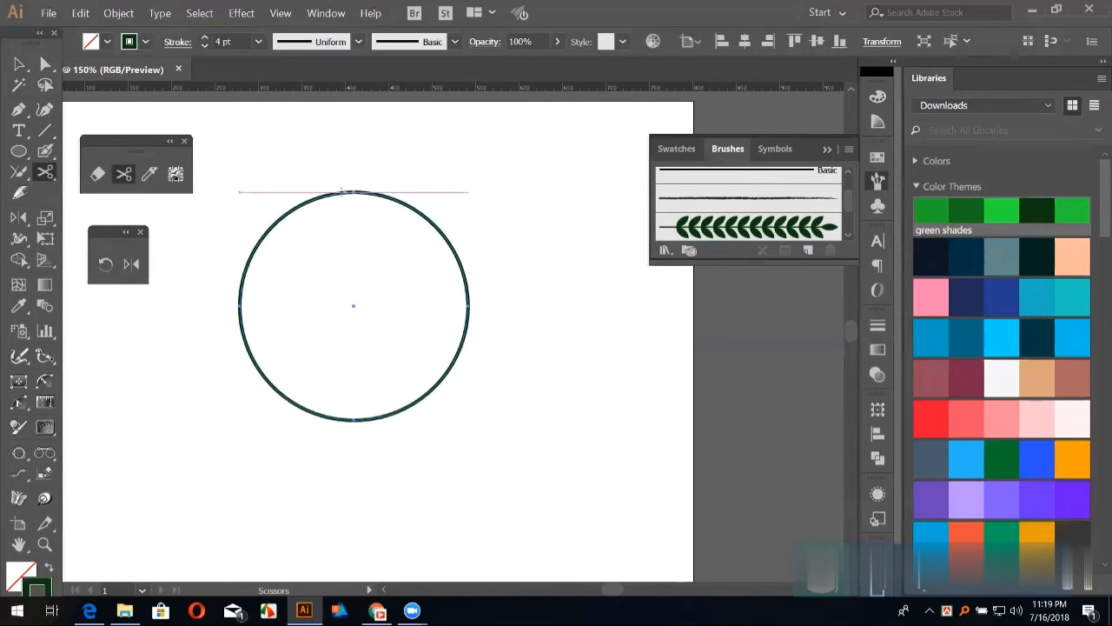
key("ctrl")
left_click_drag(314, 85, 353, 193)
Step: Try to cut the circle with Scissors at its uppermost point and just beside it
left_click(355, 193)
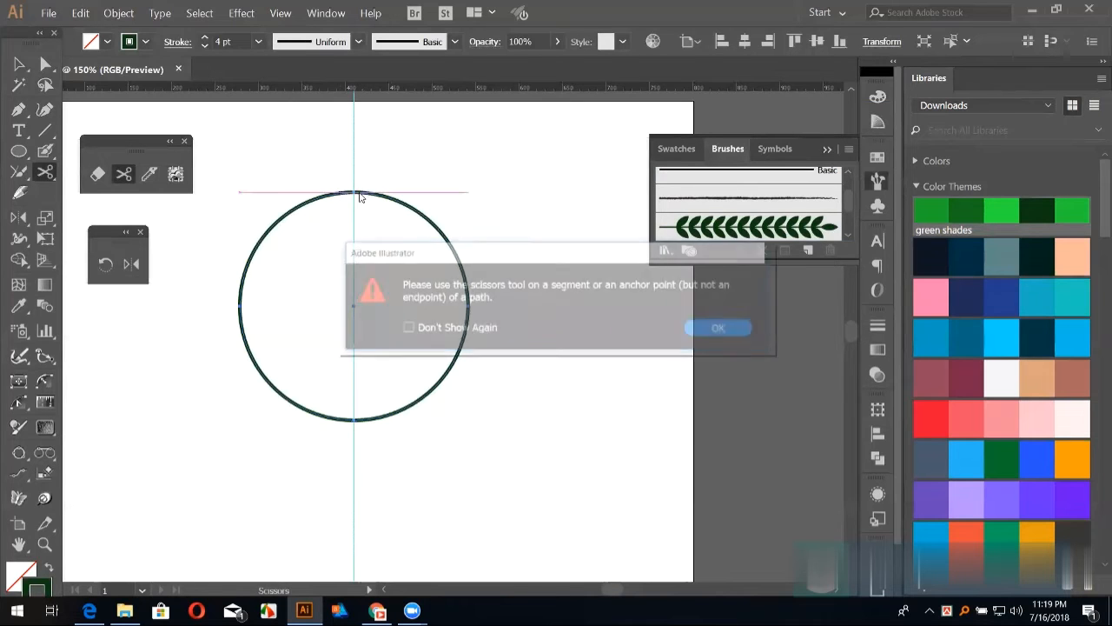
left_click(718, 329)
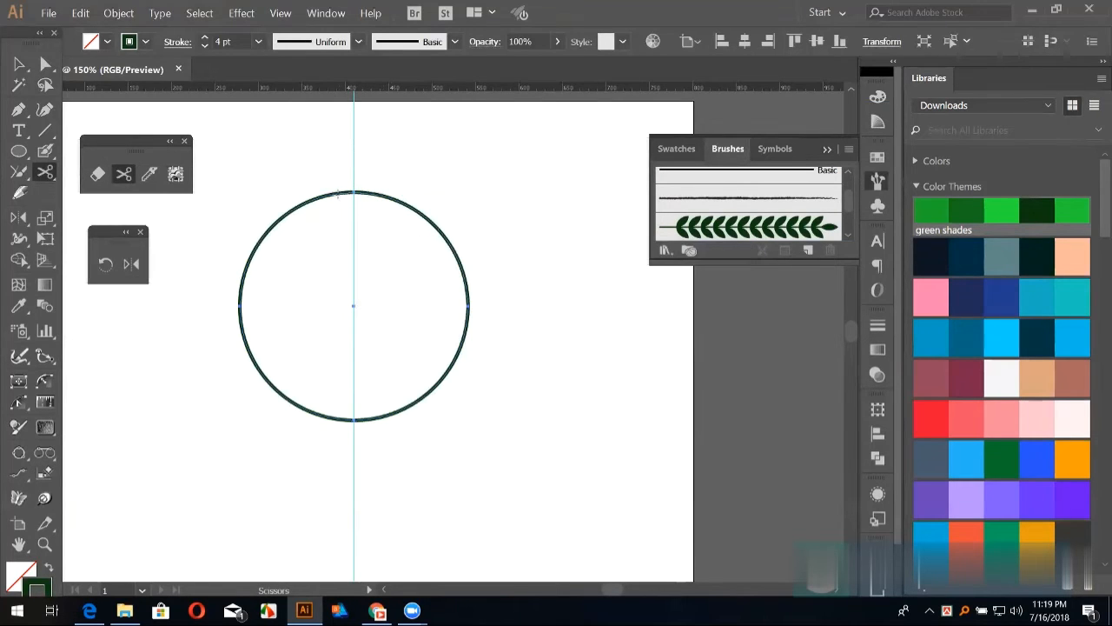
left_click(337, 193)
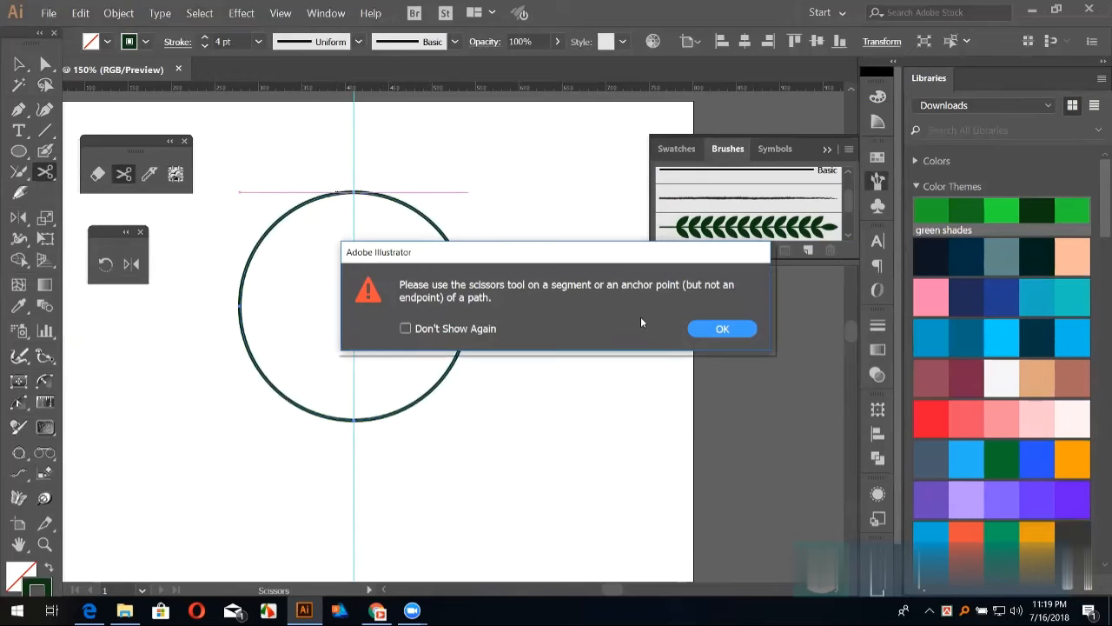
left_click(695, 329)
Step: Cut the circle with Scissors at two points around the guide at its top and two matching points at its bottom
key("ctrl+=")
key("ctrl+=")
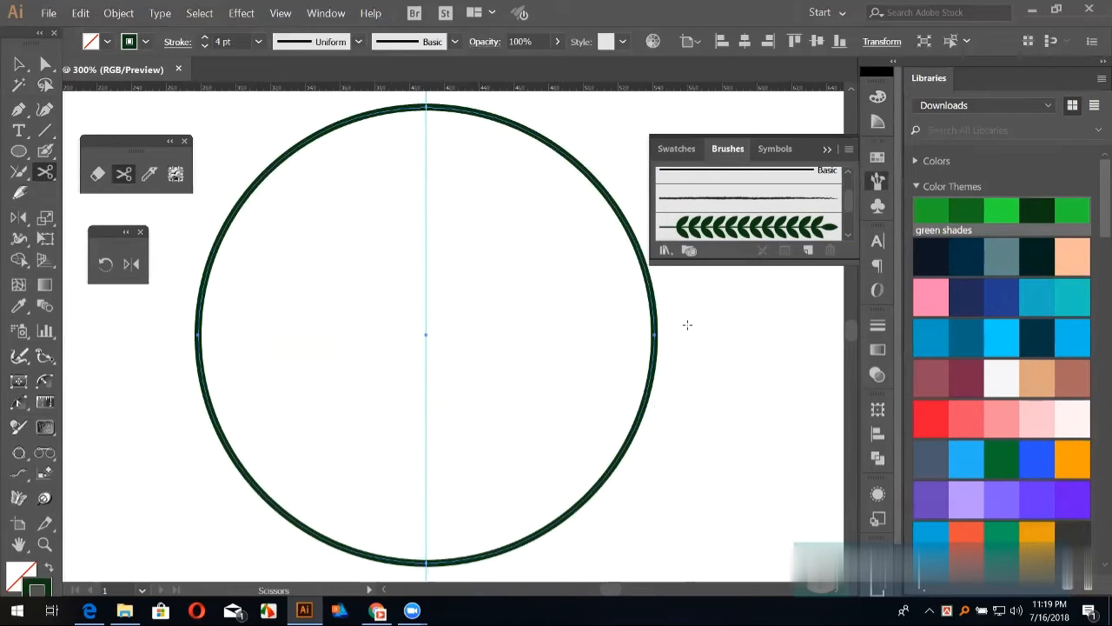
scroll(426, 348, "up", 2)
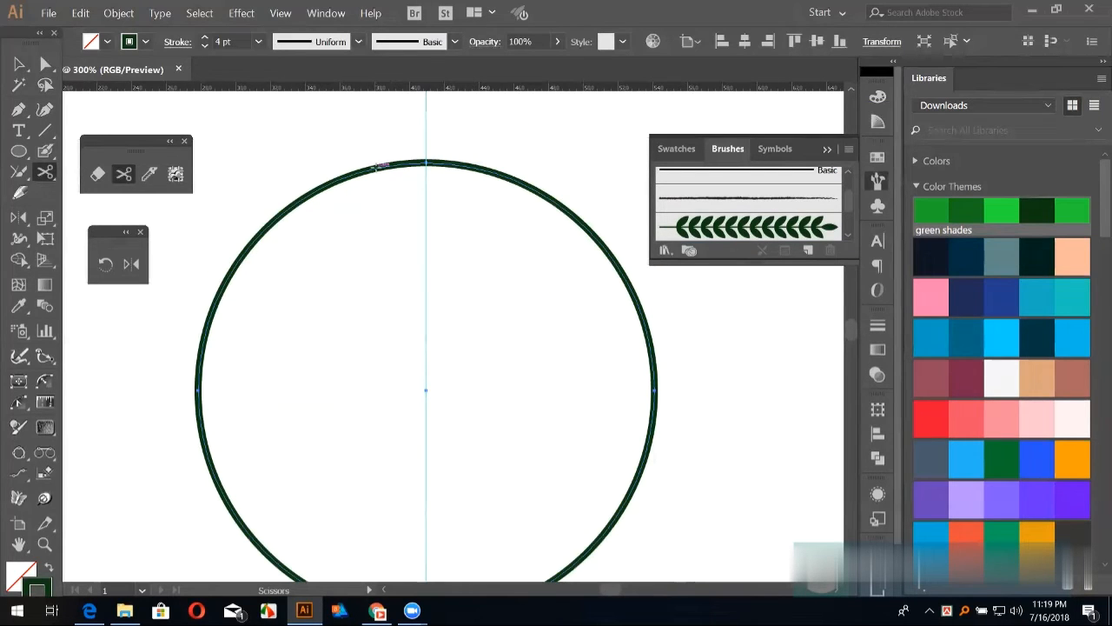
left_click(426, 162)
left_click(466, 166)
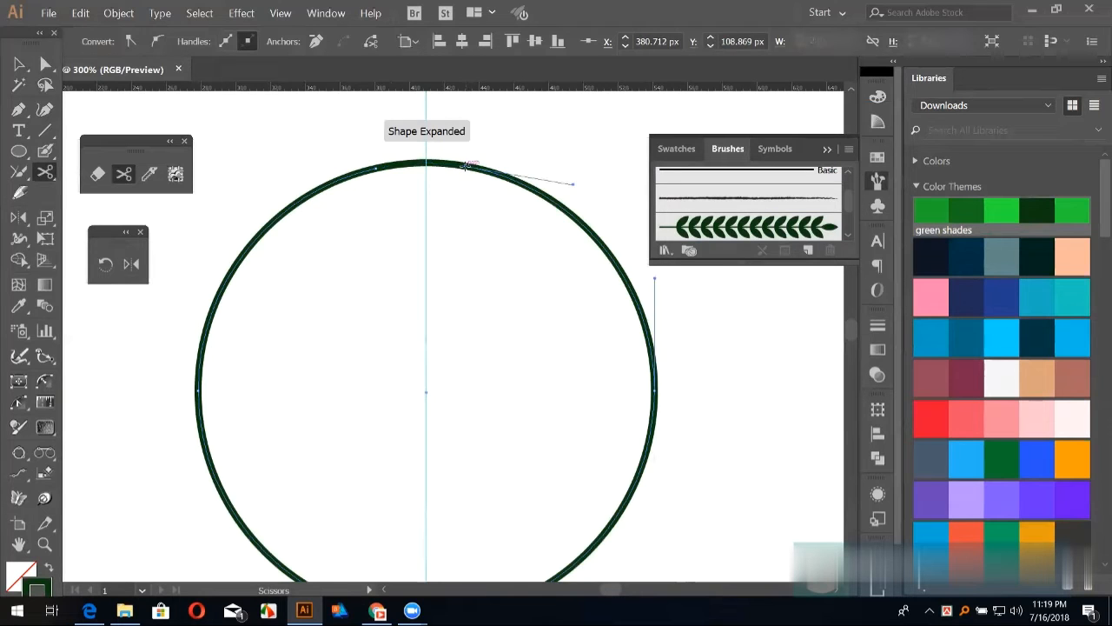
scroll(480, 314, "down", 4)
scroll(480, 314, "down", 2)
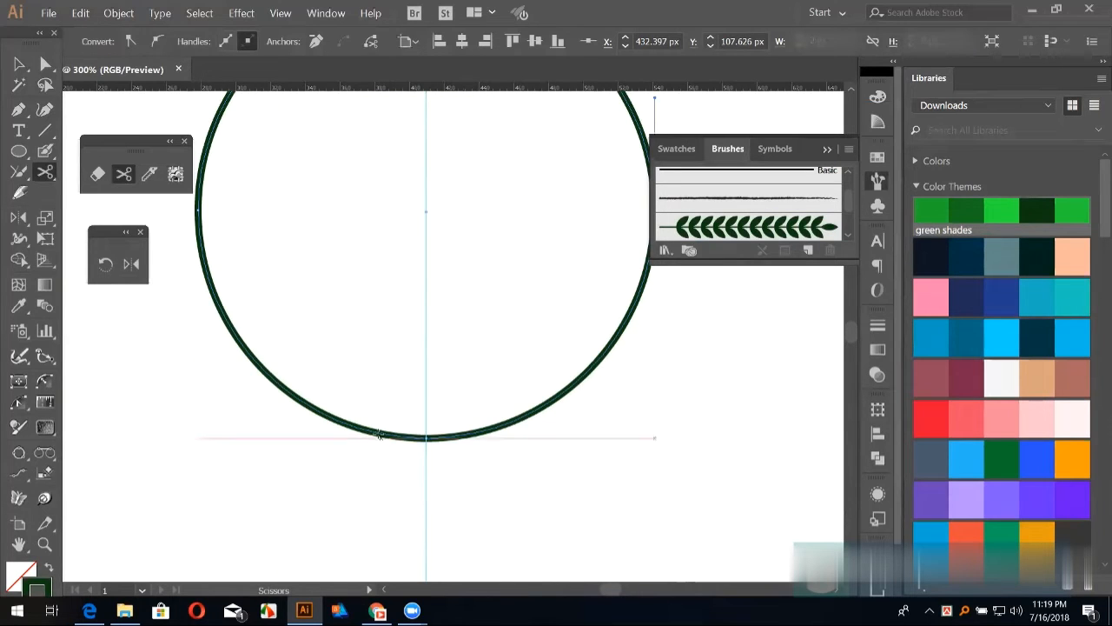
left_click(374, 431)
left_click(469, 433)
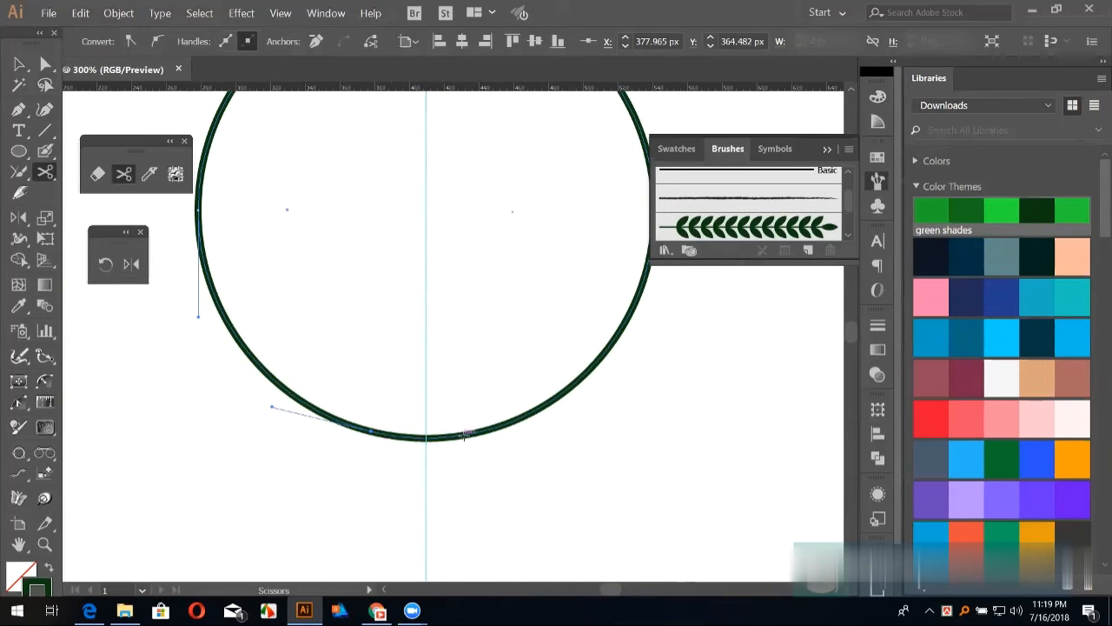
Step: Delete the short lower segment, the short upper segment and the right arc, keeping only the circle's left arc
scroll(255, 348, "up", 2)
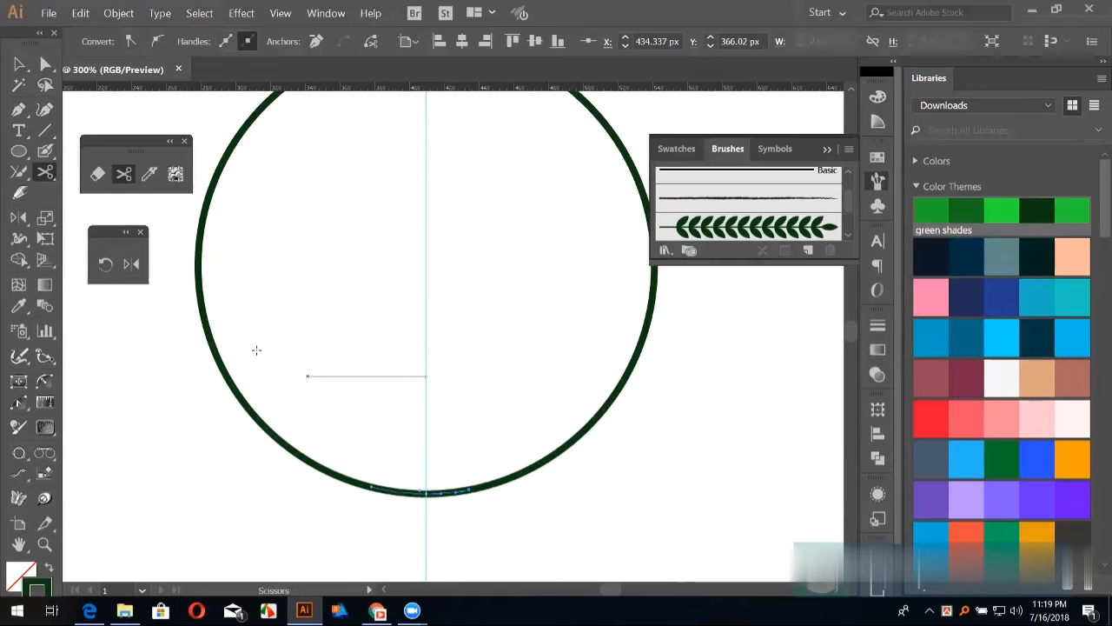
left_click(19, 64)
left_click_drag(385, 401, 445, 508)
key("Delete")
scroll(487, 491, "up", 5)
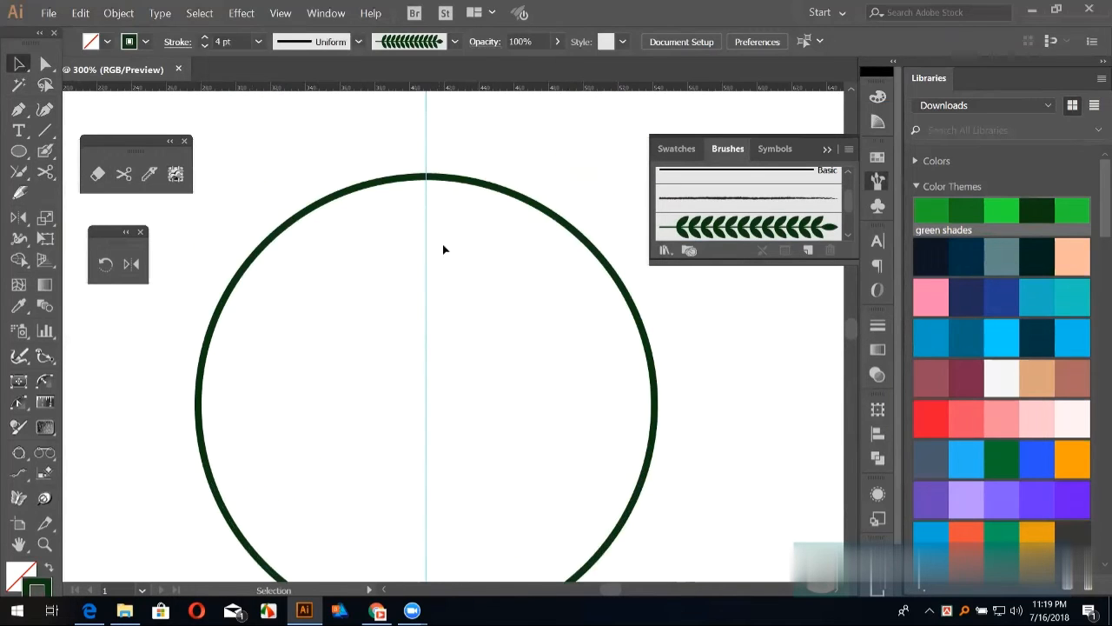
left_click_drag(416, 148, 666, 422)
key("Delete")
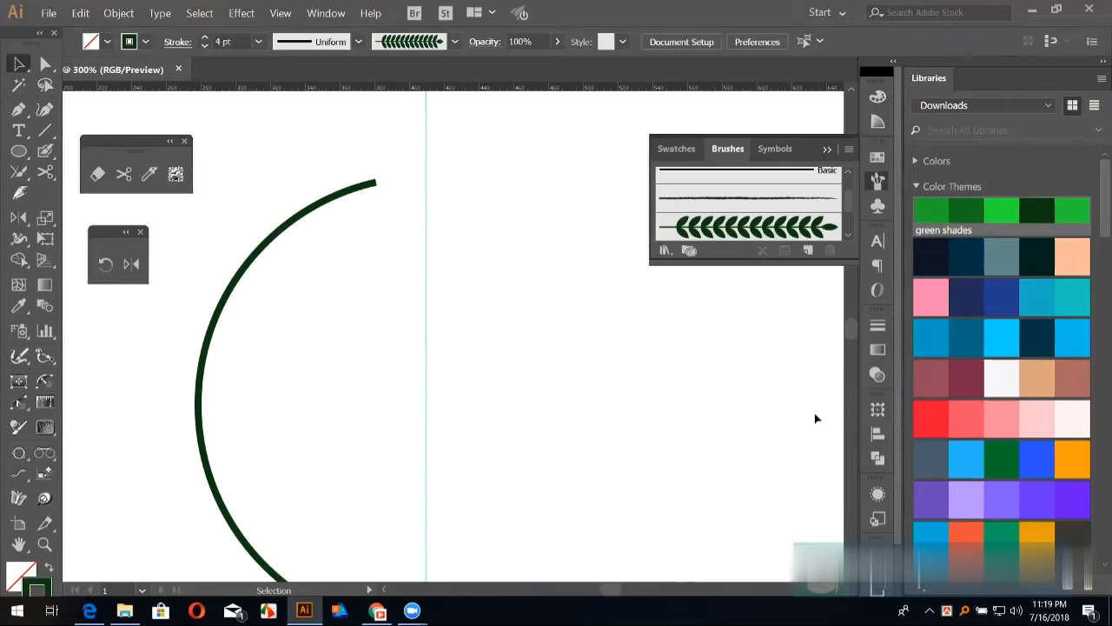
Step: Apply the leaf branch art brush to the remaining left arc
scroll(304, 315, "down", 1)
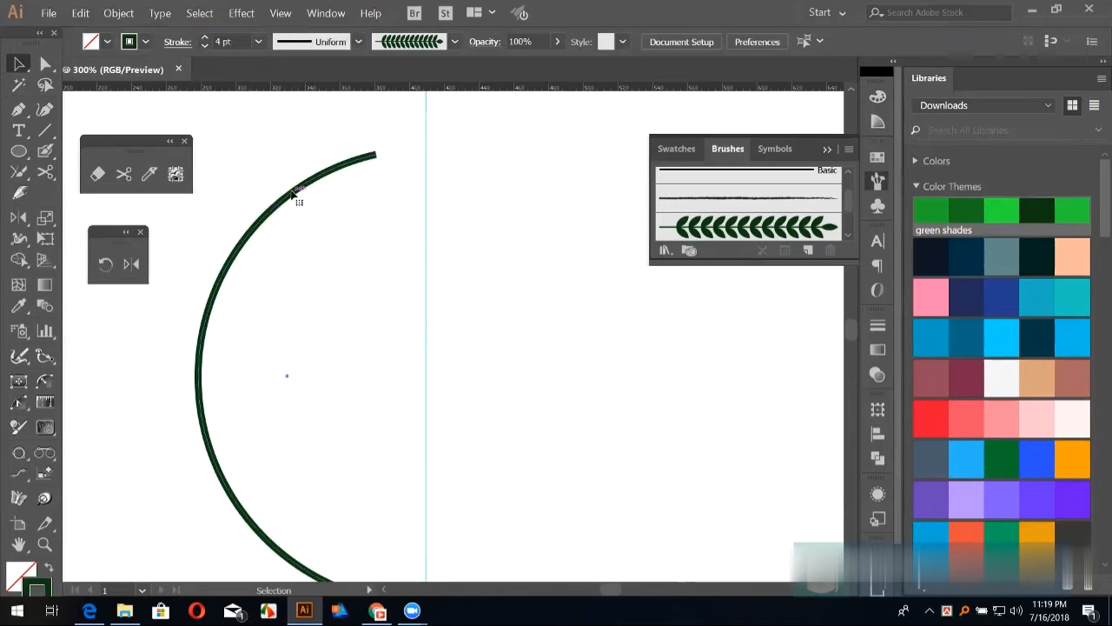
left_click(298, 200)
scroll(501, 227, "down", 1)
scroll(787, 217, "up", 2)
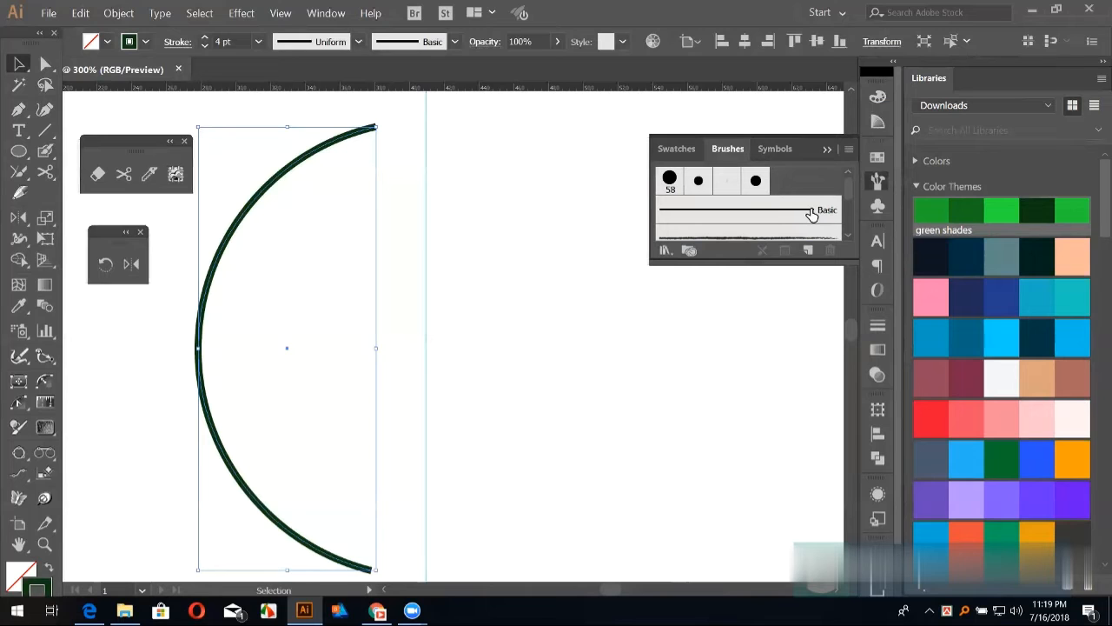
scroll(770, 216, "down", 4)
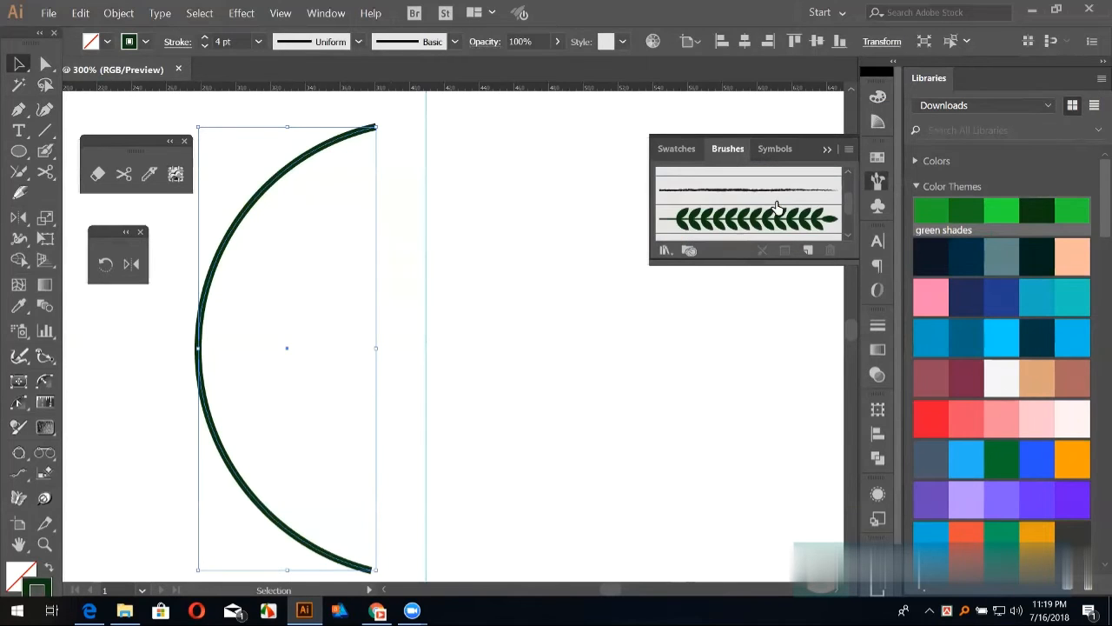
left_click(763, 219)
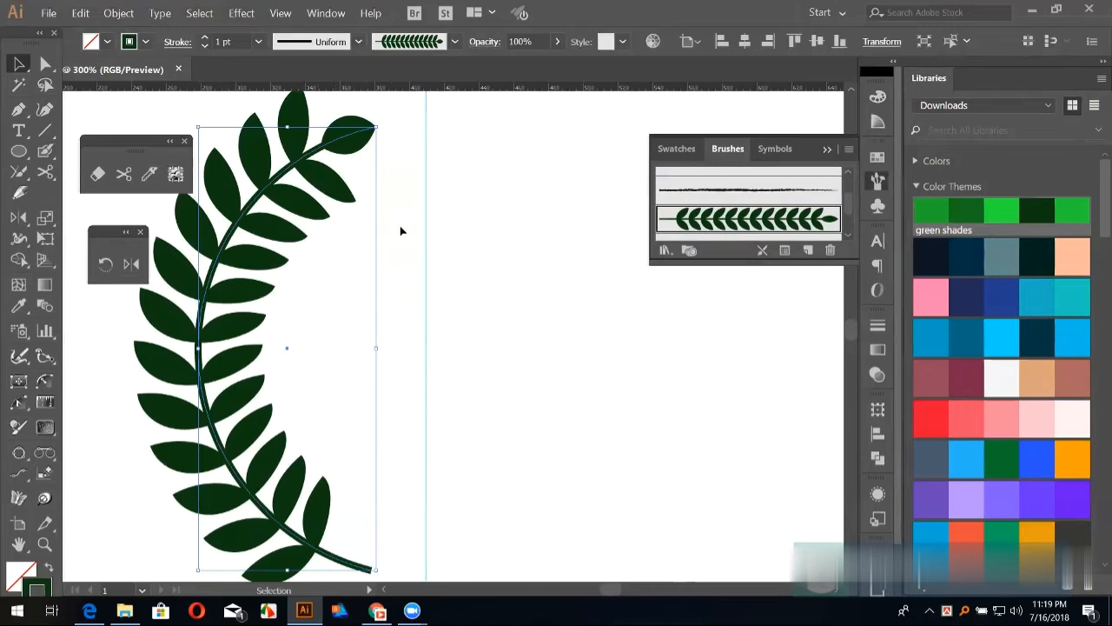
Step: Try the pointed oval width profile and the double-bulge width profile on the leaf branch
left_click(356, 41)
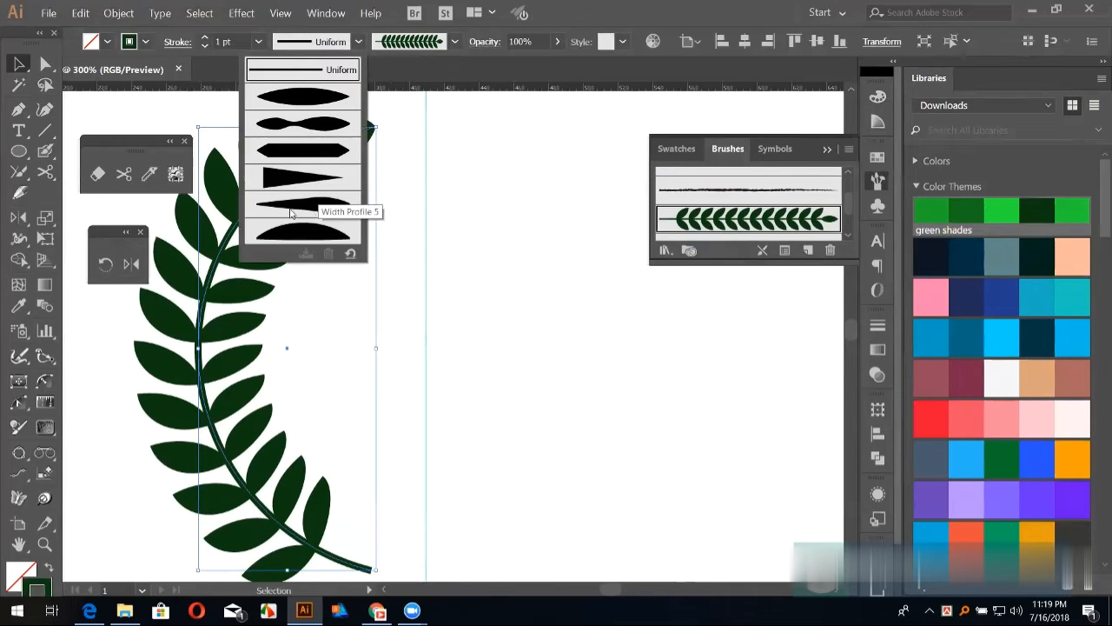
left_click(314, 102)
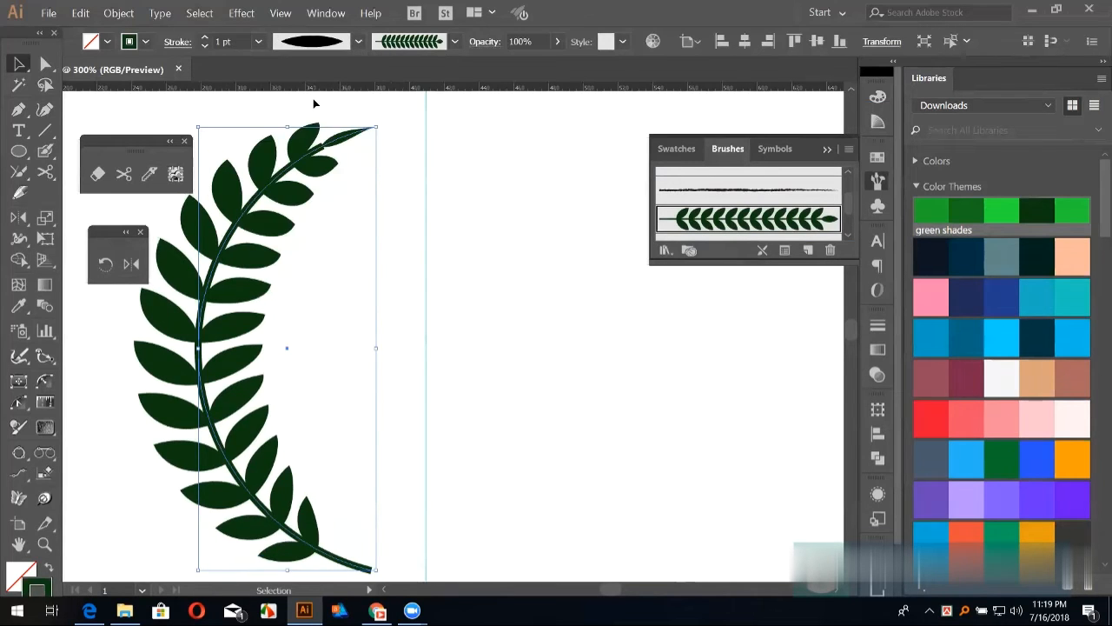
left_click(354, 42)
left_click(299, 130)
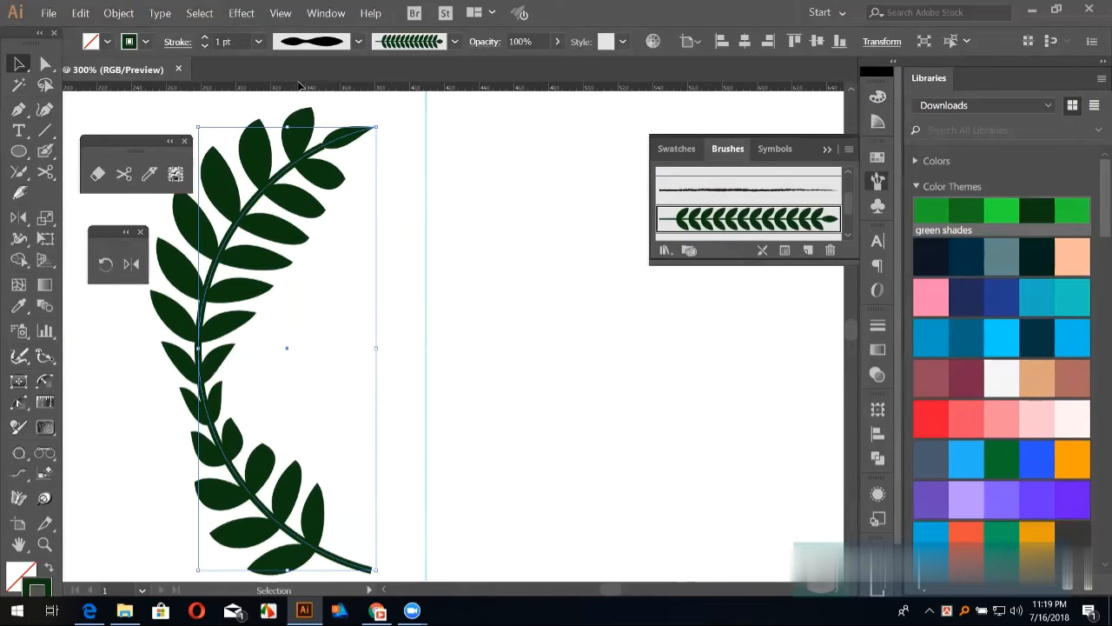
Step: Apply the triangular width profile to the leaf branch so it tapers toward its upper end, and deselect it
left_click(310, 43)
left_click(292, 174)
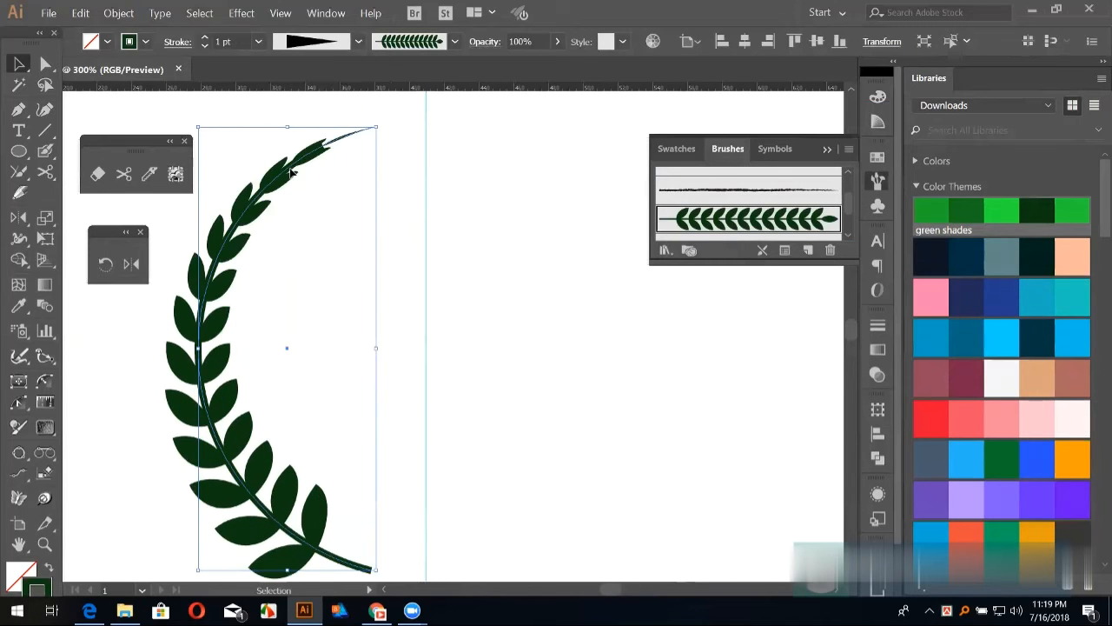
left_click(323, 42)
left_click(461, 184)
Step: Reflect a copy of the leaf branch vertically across the centre guide to form the wreath's right half, and deselect it
key("ctrl+minus")
key("ctrl+minus")
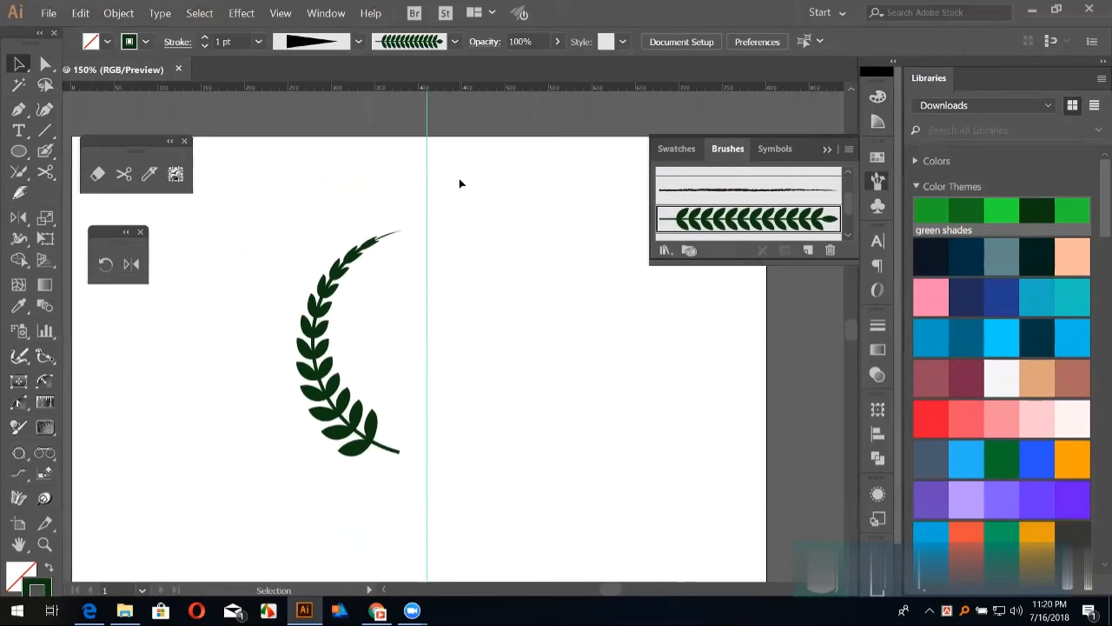
left_click_drag(333, 213, 405, 305)
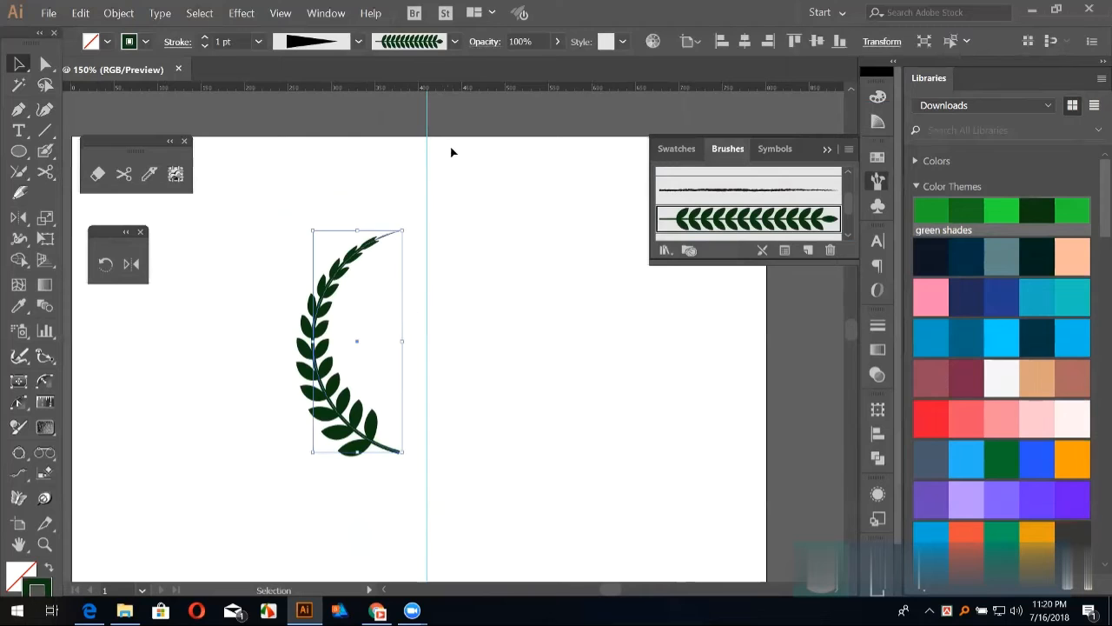
left_click(130, 265)
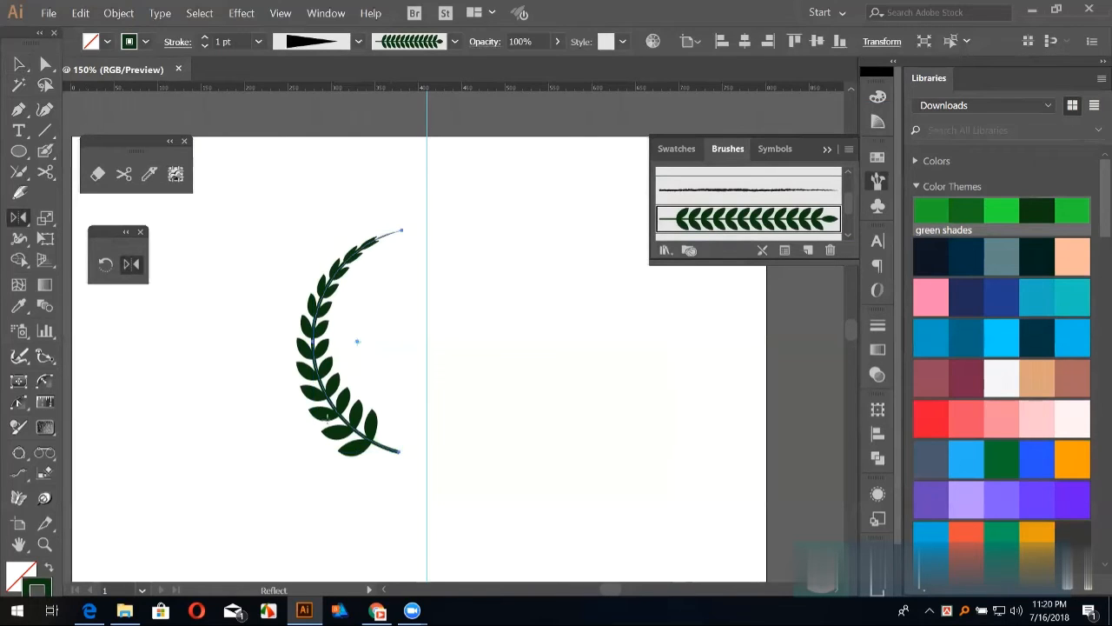
left_click(426, 403, "alt")
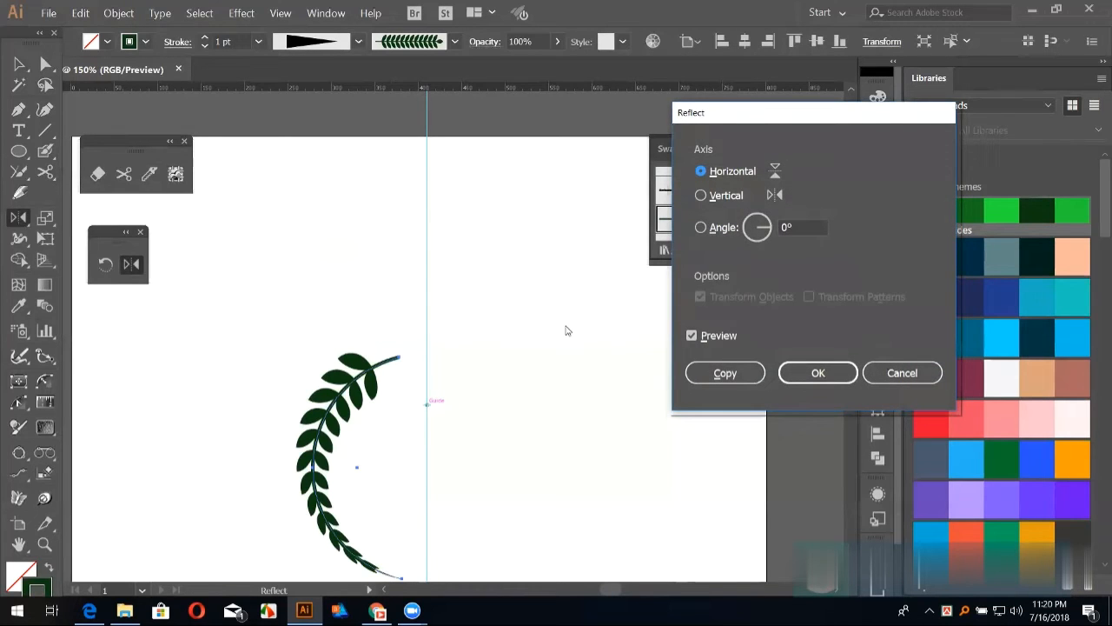
left_click(719, 196)
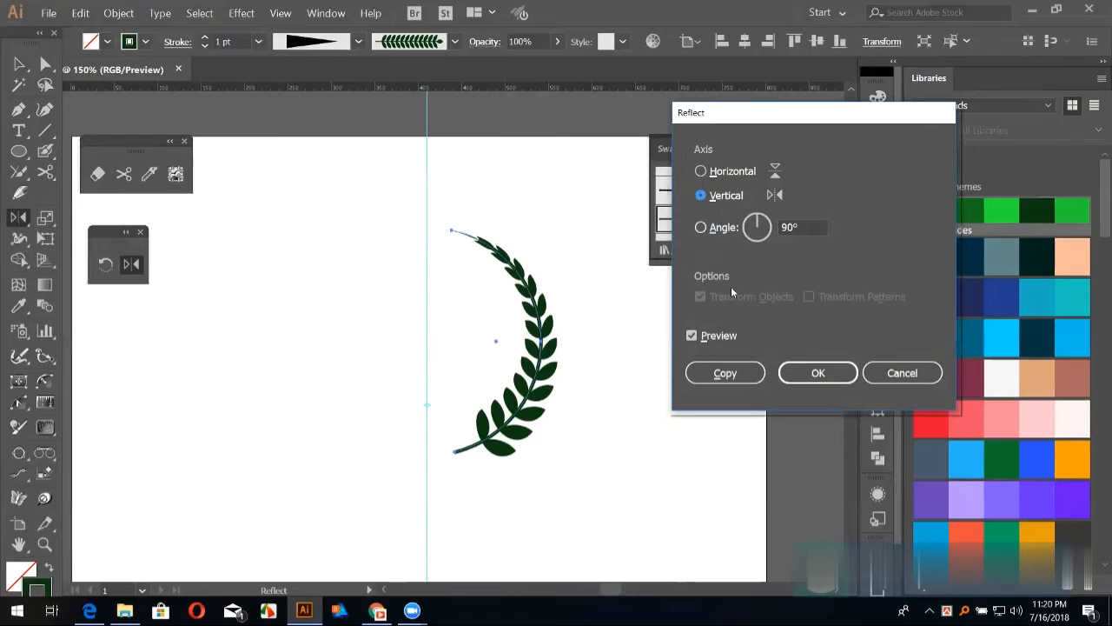
left_click(725, 373)
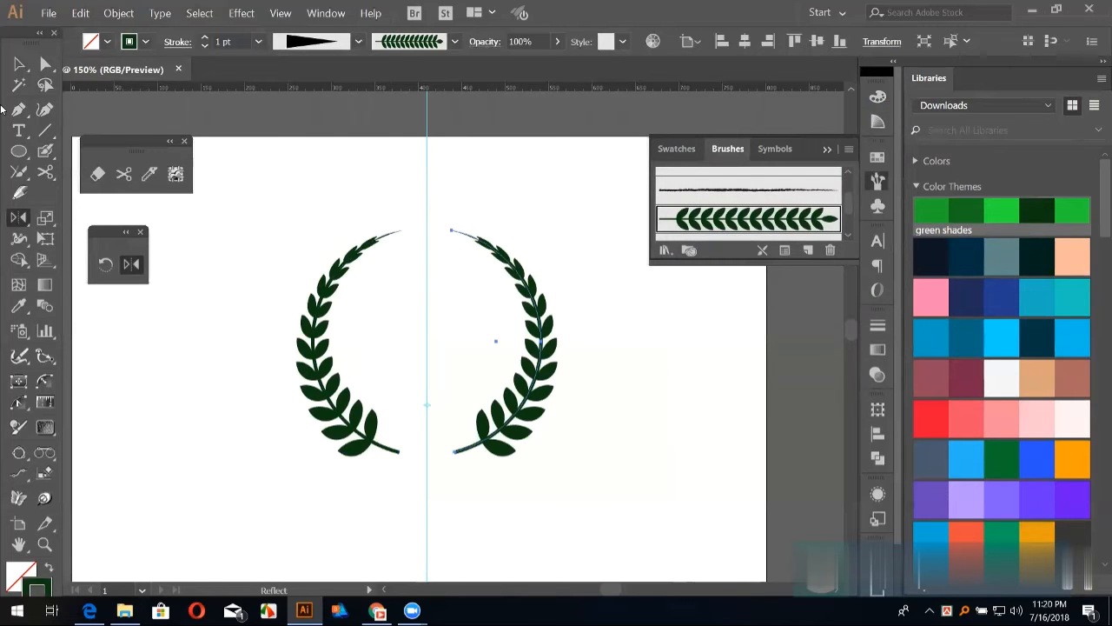
left_click(19, 64)
left_click(386, 366)
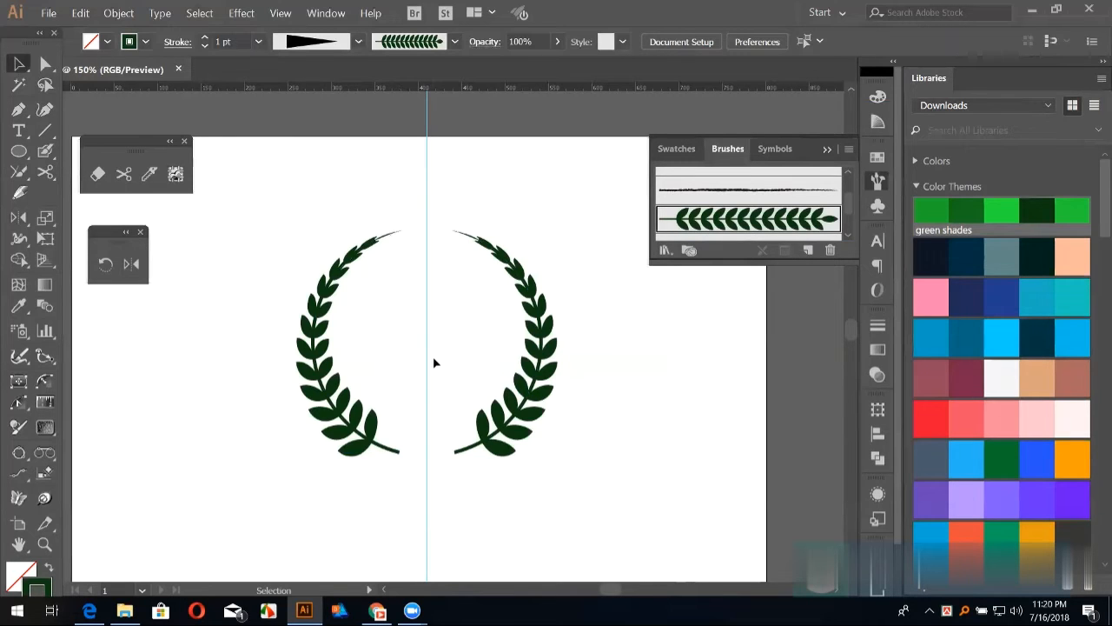
left_click(408, 252)
left_click(588, 408)
Step: Draw a circle centred on the guide between the branches and swap its stroke and fill for a solid dark green disc
left_click(18, 150)
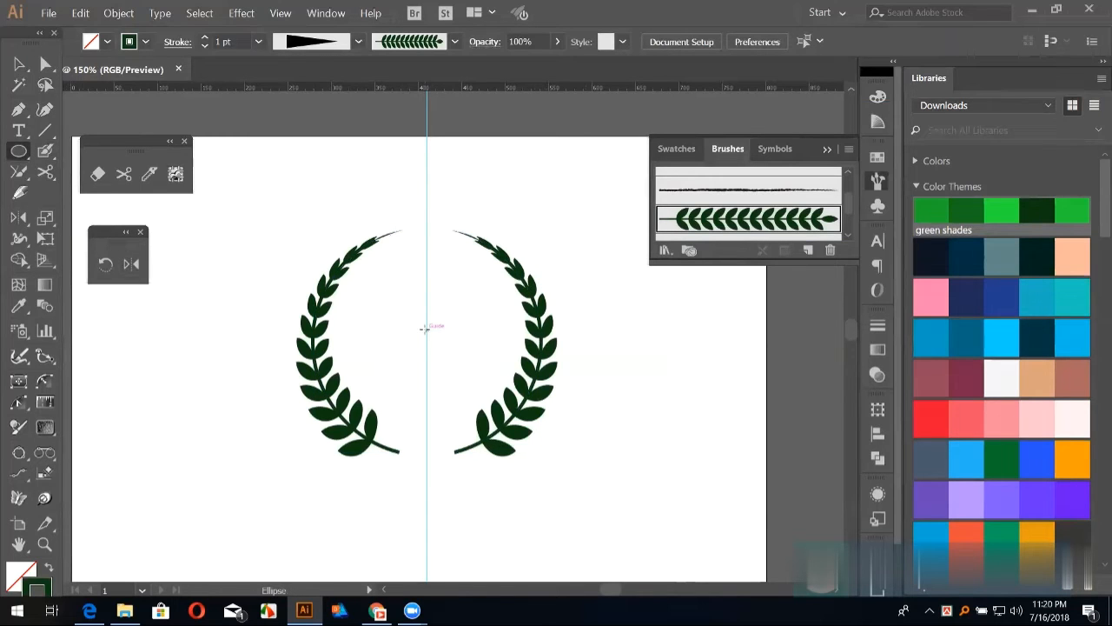
left_click_drag(426, 329, 460, 412)
key("shift+x")
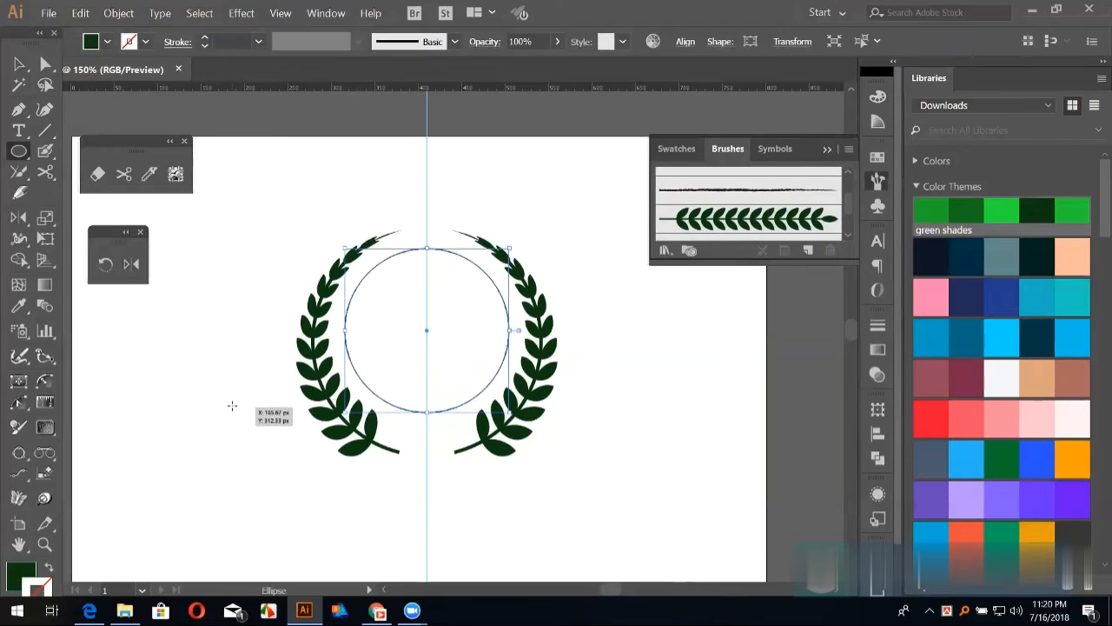
key("v")
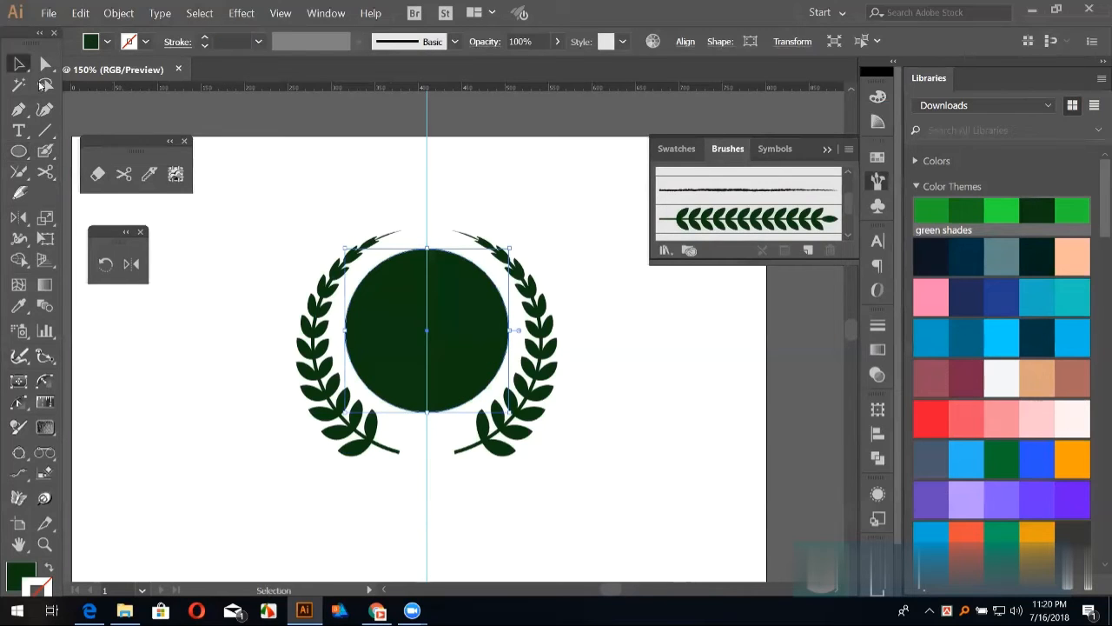
Step: Set the right leaf branch's stroke to the darkest navy swatch of the Beasts 3 colour theme
left_click(401, 205)
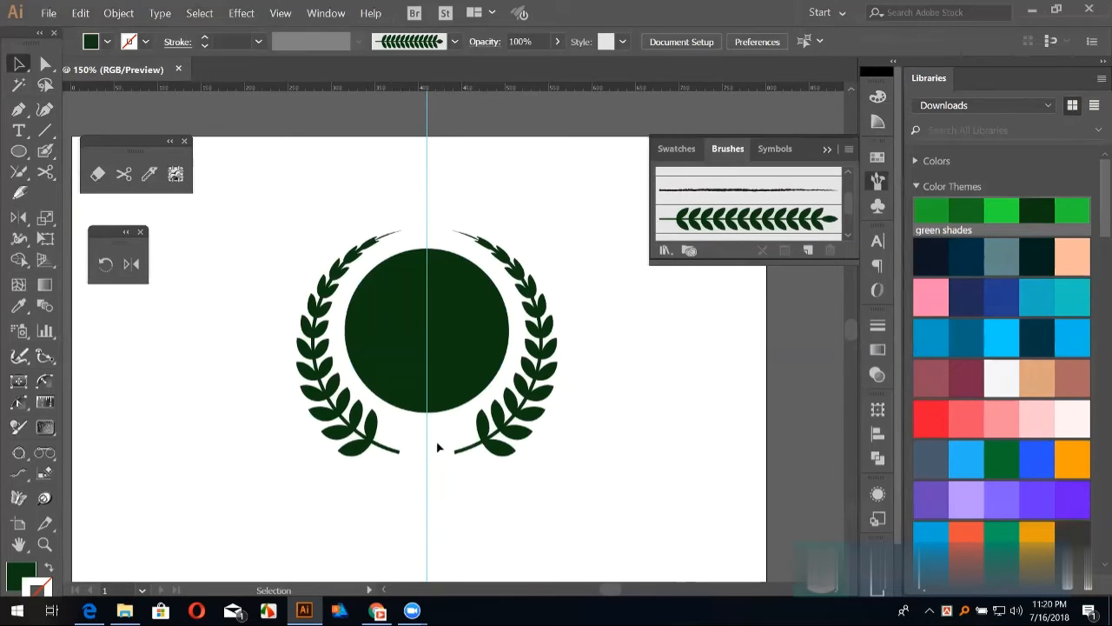
left_click_drag(300, 212, 606, 386)
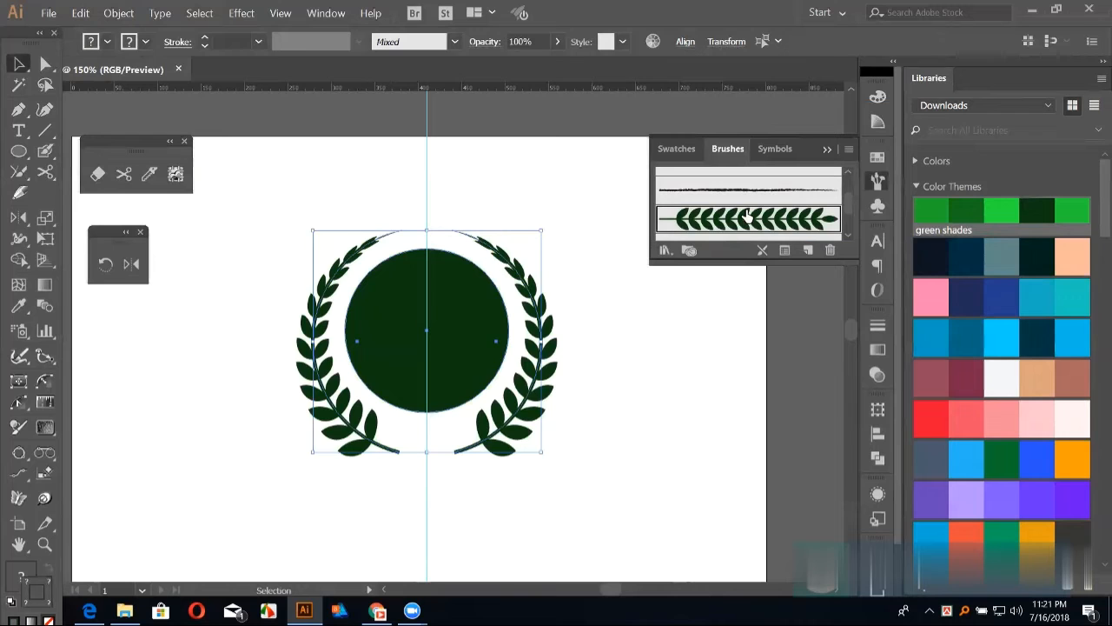
left_click(659, 323)
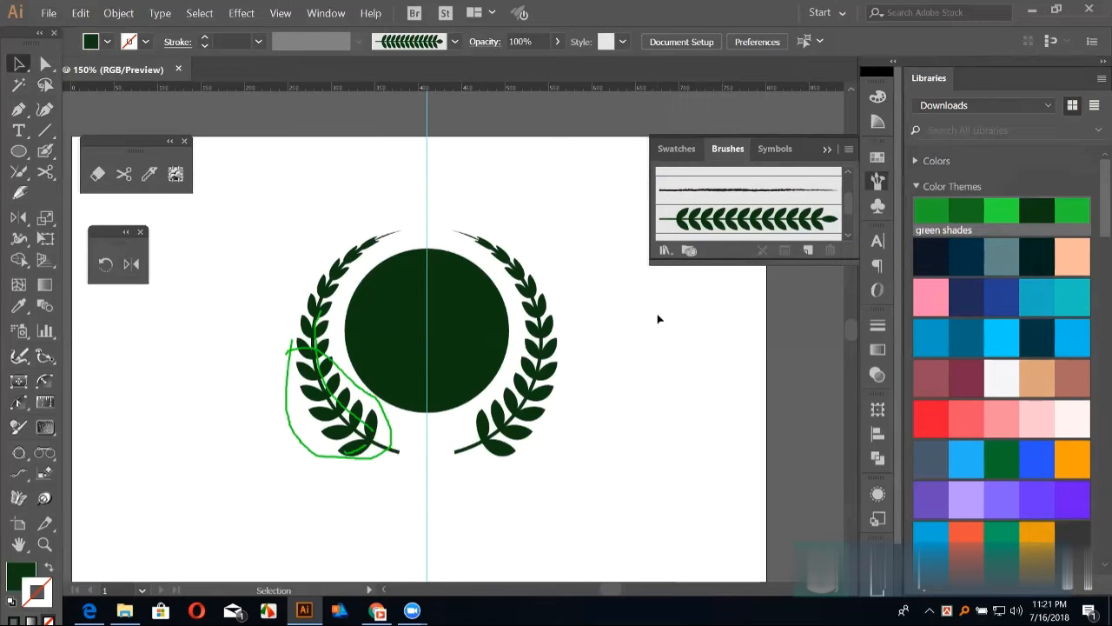
left_click(537, 298)
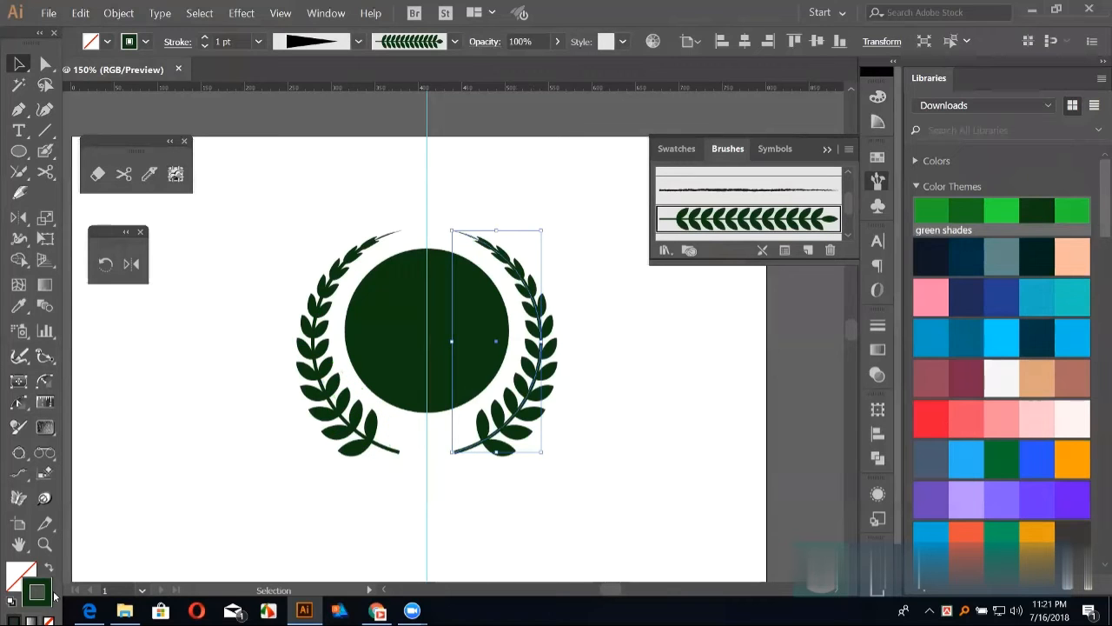
left_click(935, 254)
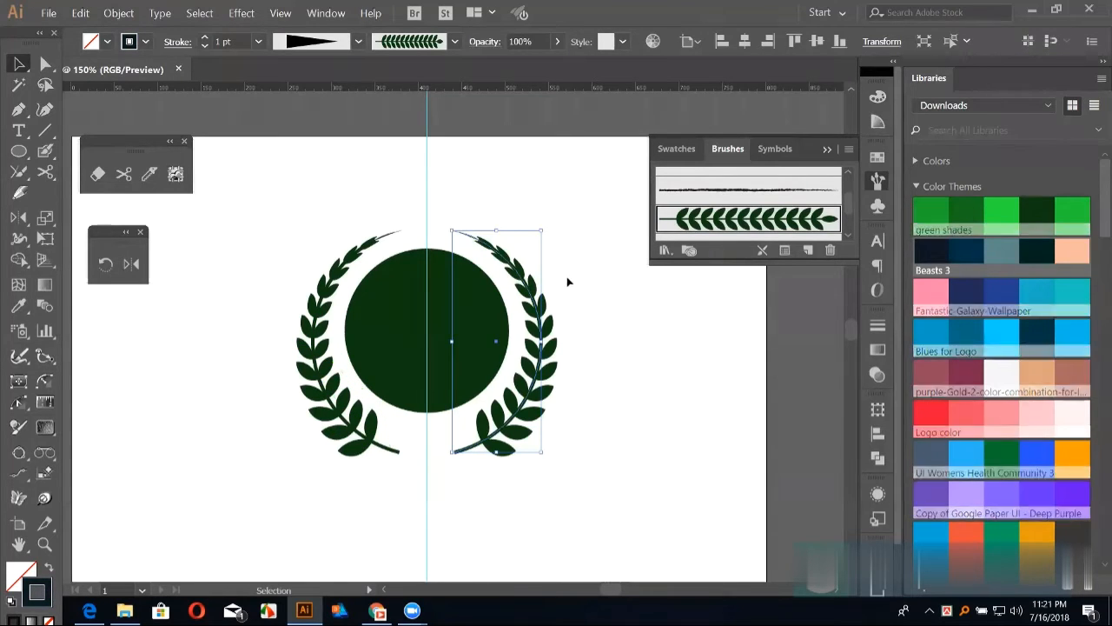
Step: Try the Basic brush on the left leaf branch with a 13 pt stroke in the dark navy Beasts 3 swatch
left_click(343, 274)
scroll(744, 198, "up", 3)
left_click(768, 210)
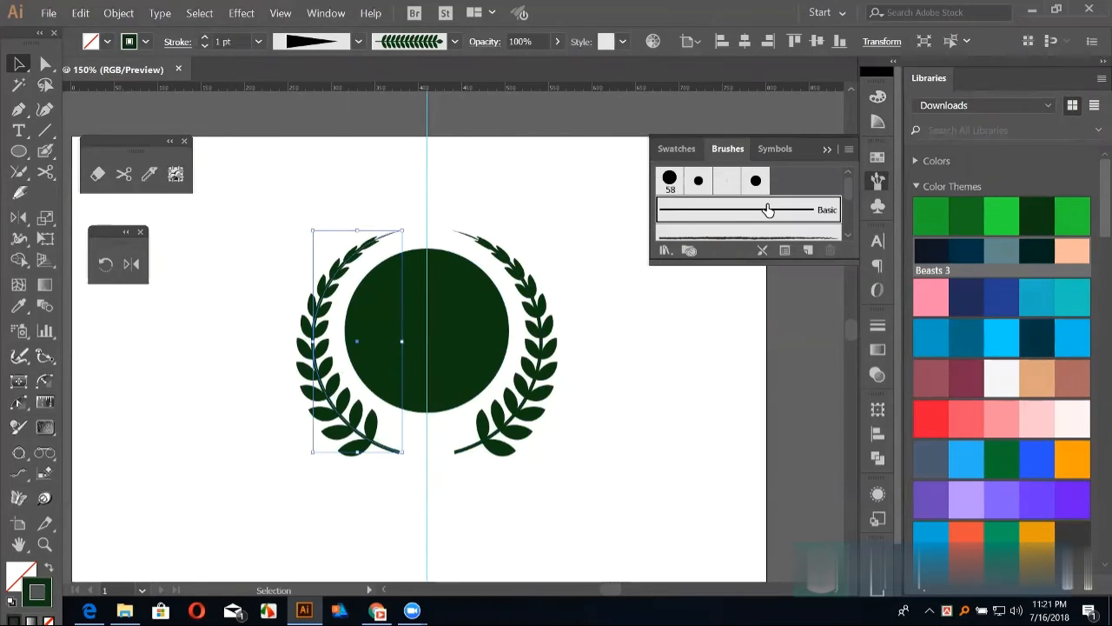
left_click(205, 38)
left_click(935, 258)
left_click(526, 405)
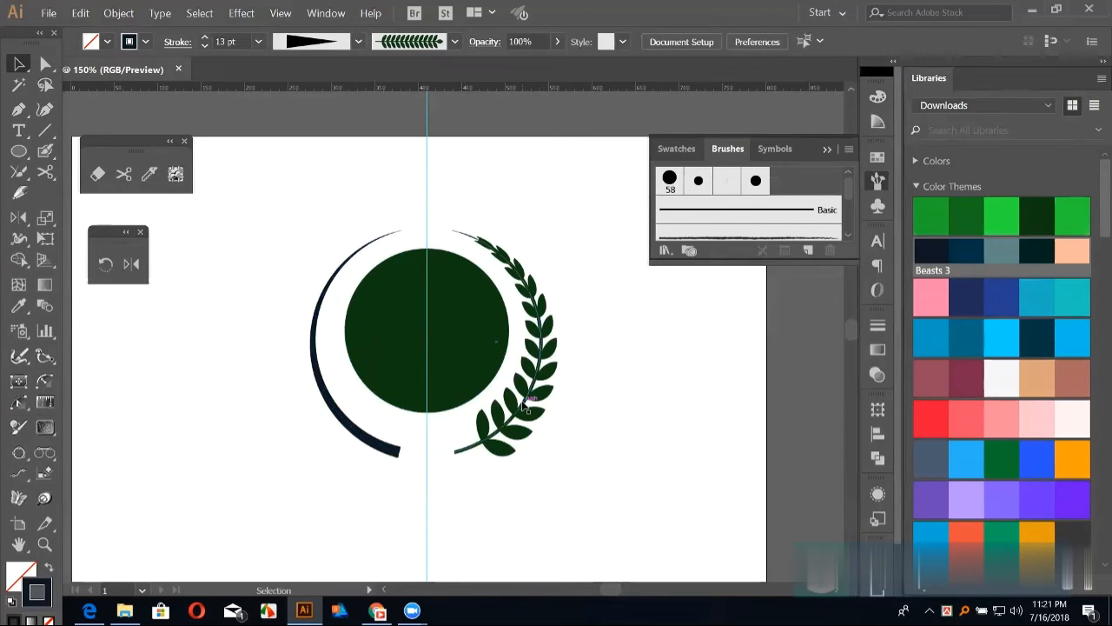
left_click(527, 405)
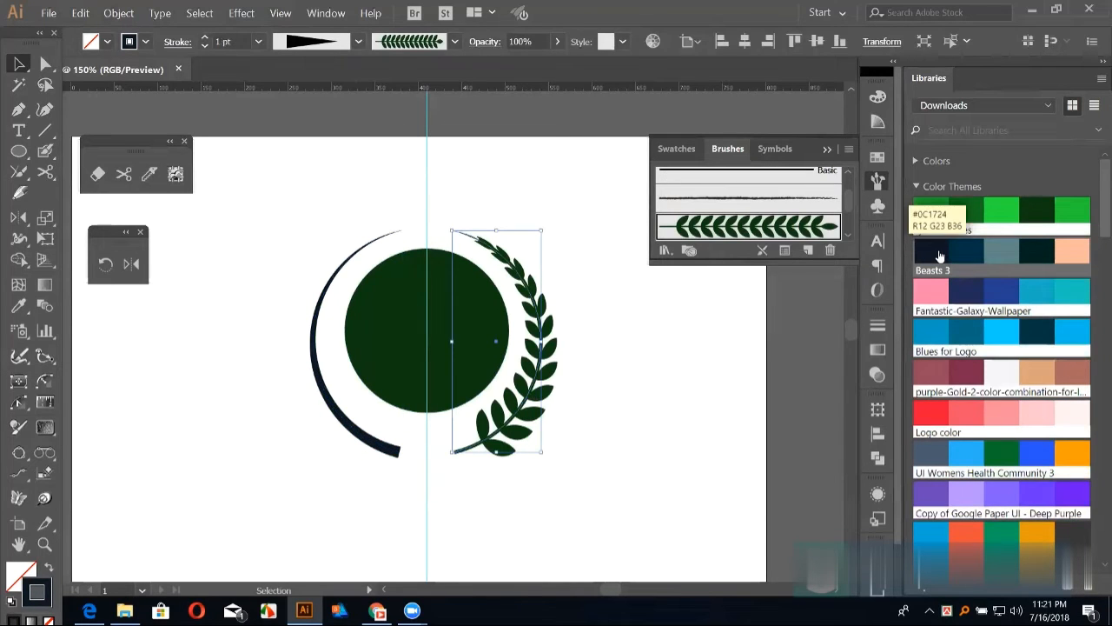
Step: Undo the navy colour, the thicker stroke and the Basic brush on the left leaf branch
key("a")
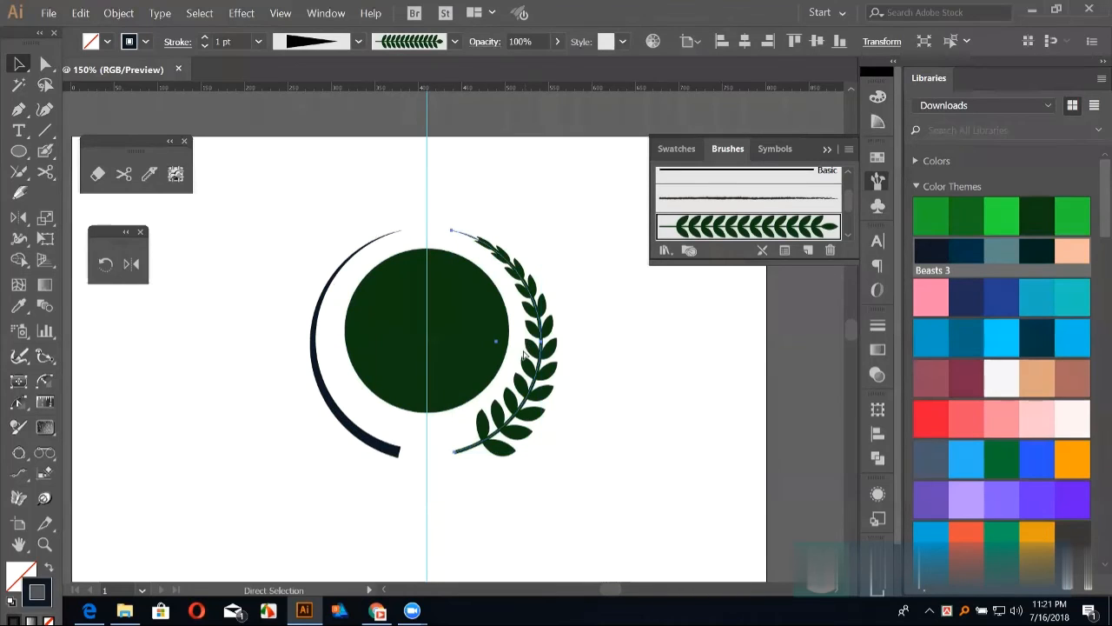
left_click(626, 427)
key("ctrl+z")
key("ctrl+z")
key("ctrl+z")
key("ctrl+z")
key("ctrl+z")
key("ctrl+z")
key("ctrl+z")
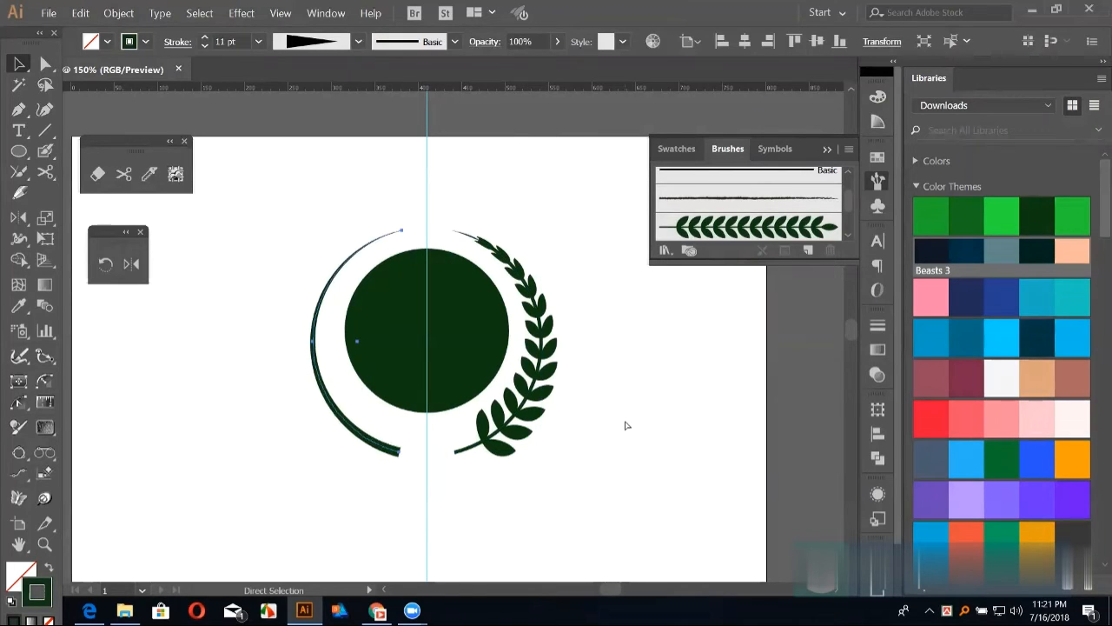
key("ctrl+z")
key("ctrl+z")
key("ctrl+z")
key("ctrl+z")
key("ctrl+z")
key("ctrl+z")
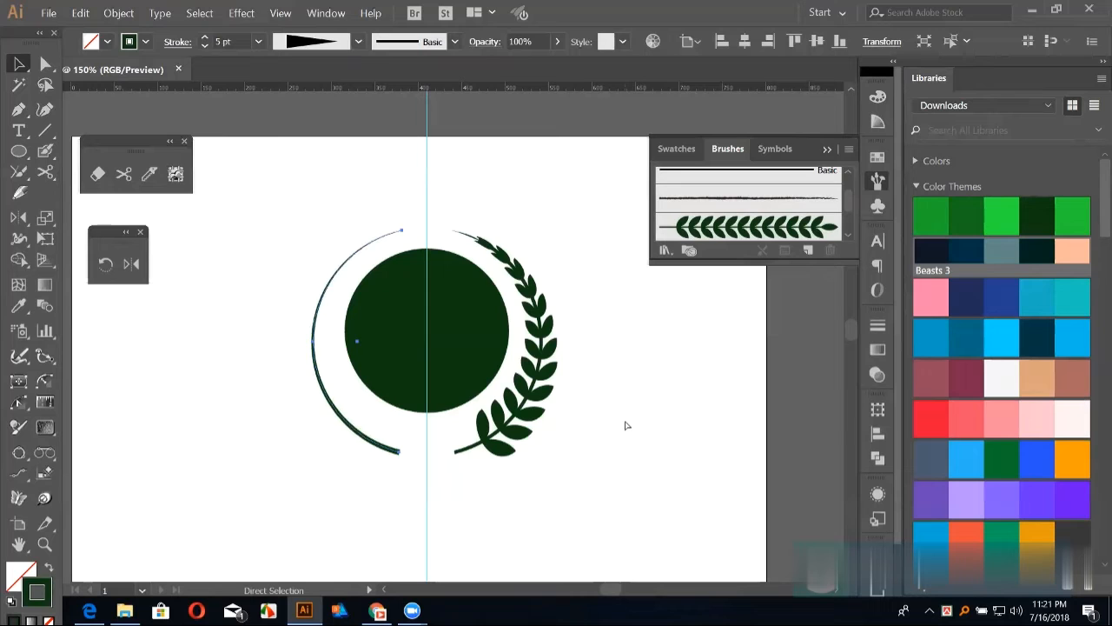
key("ctrl+z")
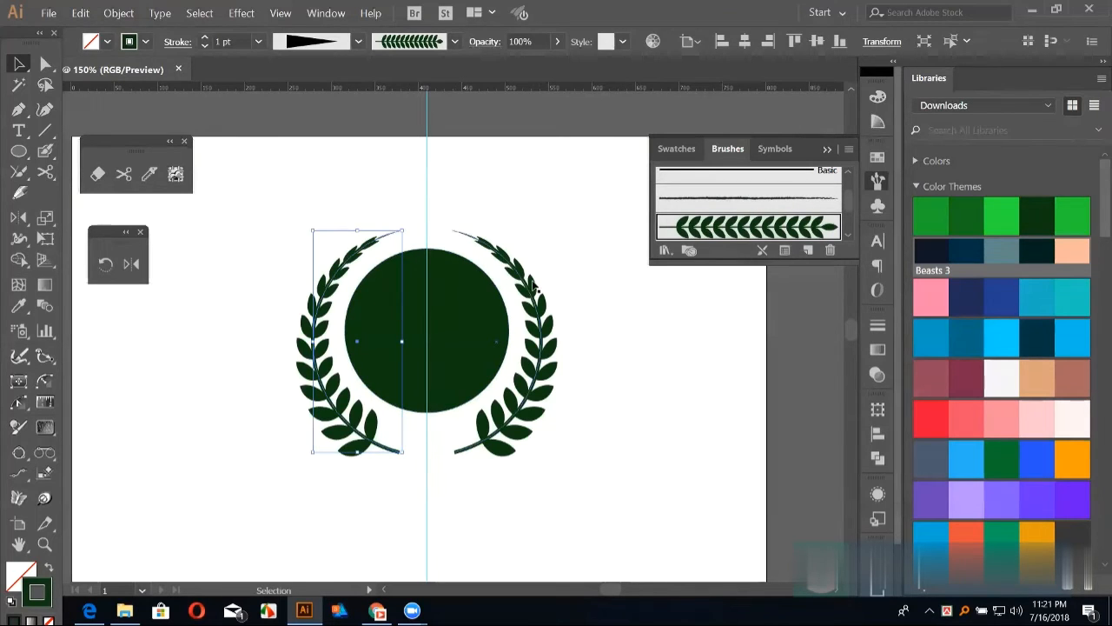
Step: Select both leaf branches and check which expand commands are available for them
left_click(478, 250, "shift")
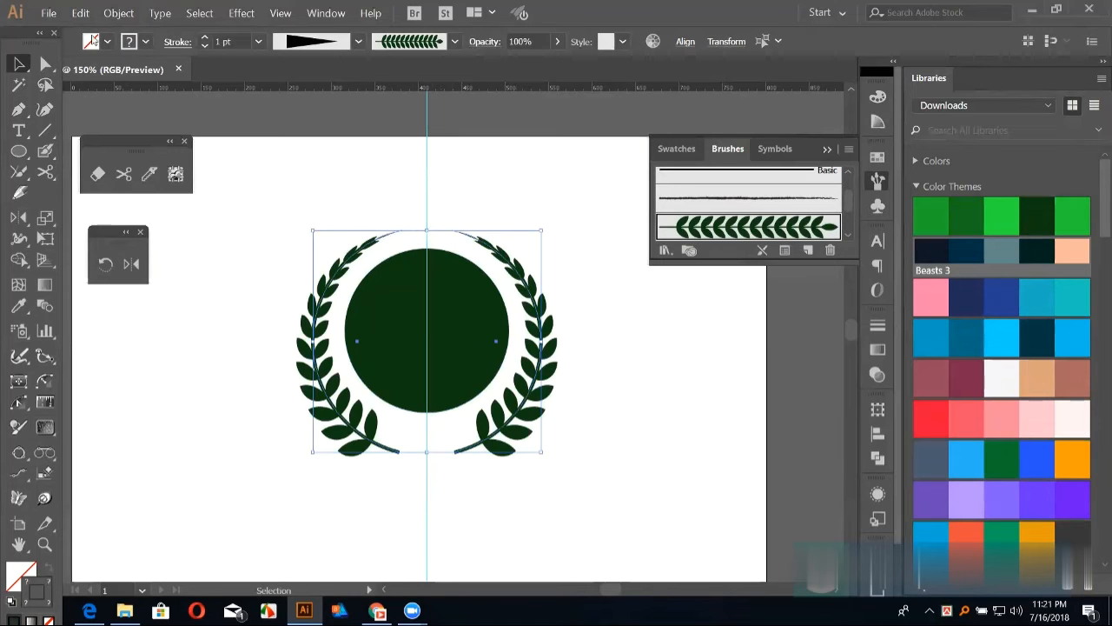
left_click(118, 12)
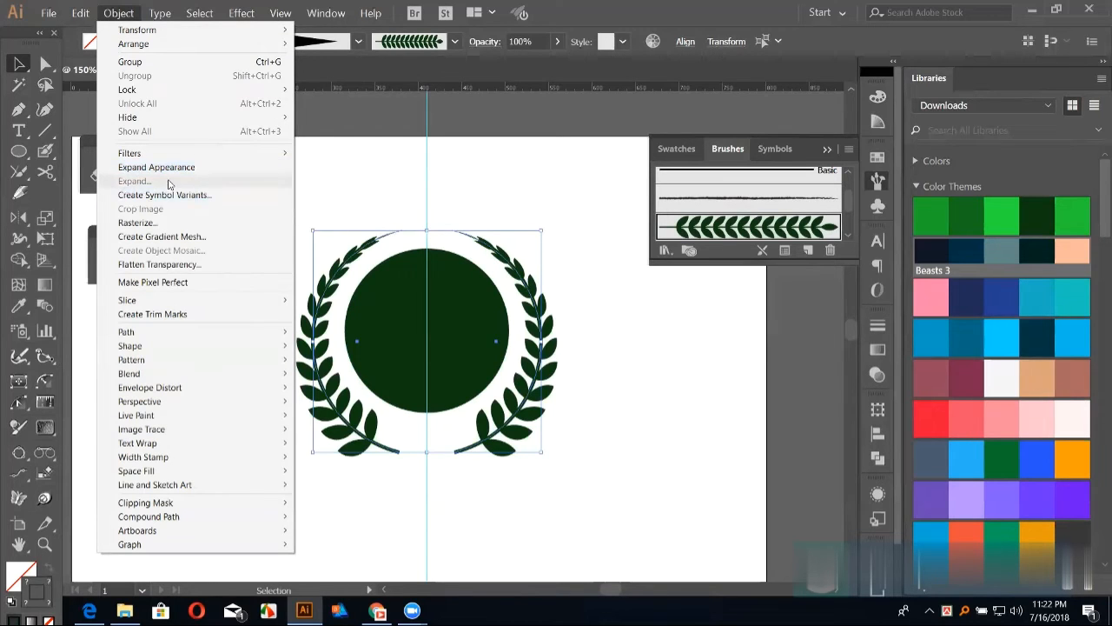
left_click(388, 185)
Step: Draw a vertical line to the left of the wreath and set its stroke to 15 pt
left_click(44, 130)
left_click_drag(201, 206, 213, 334)
left_click_drag(214, 411, 202, 436)
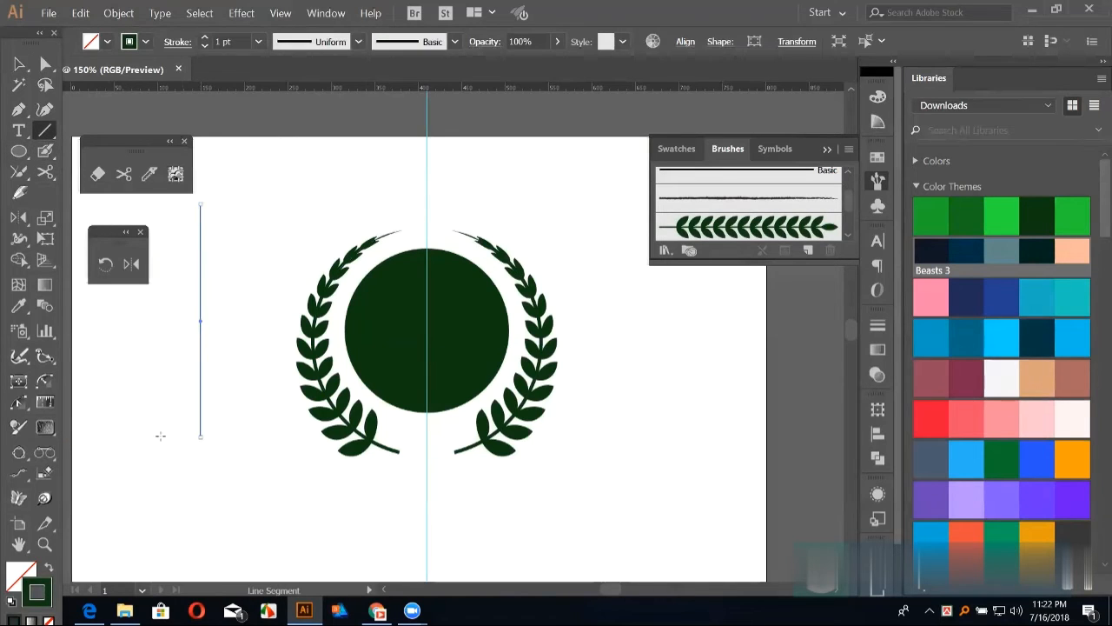
left_click(205, 38)
left_click(205, 39)
left_click(205, 38)
left_click(205, 38)
left_click(205, 38)
Step: Compare the expand commands available for the plain vertical line with those for the two leaf branches
key("v")
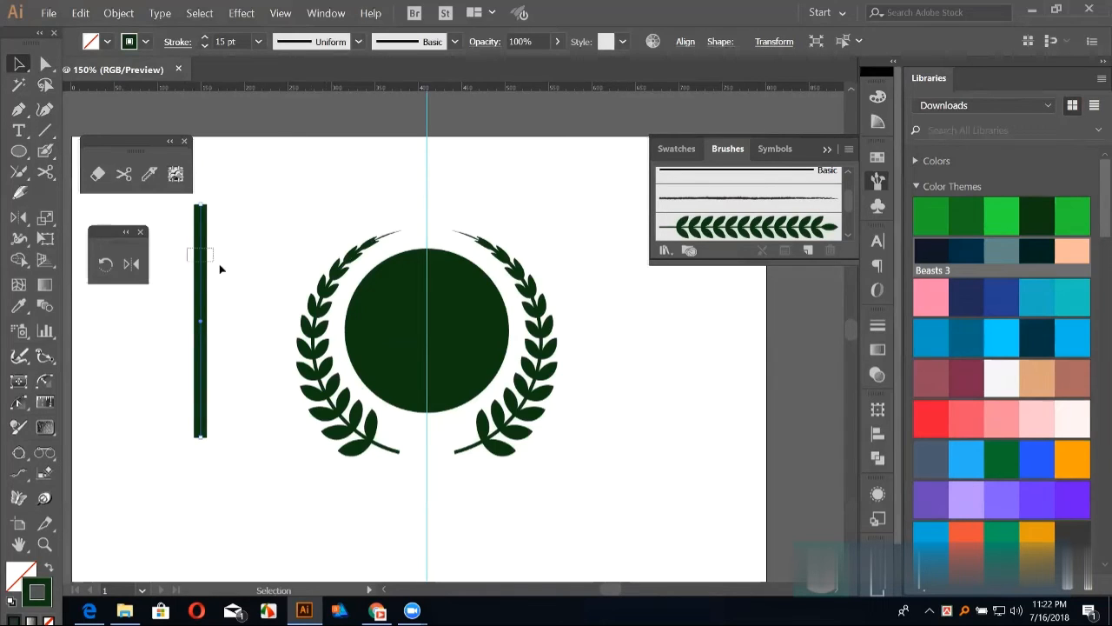
left_click(119, 13)
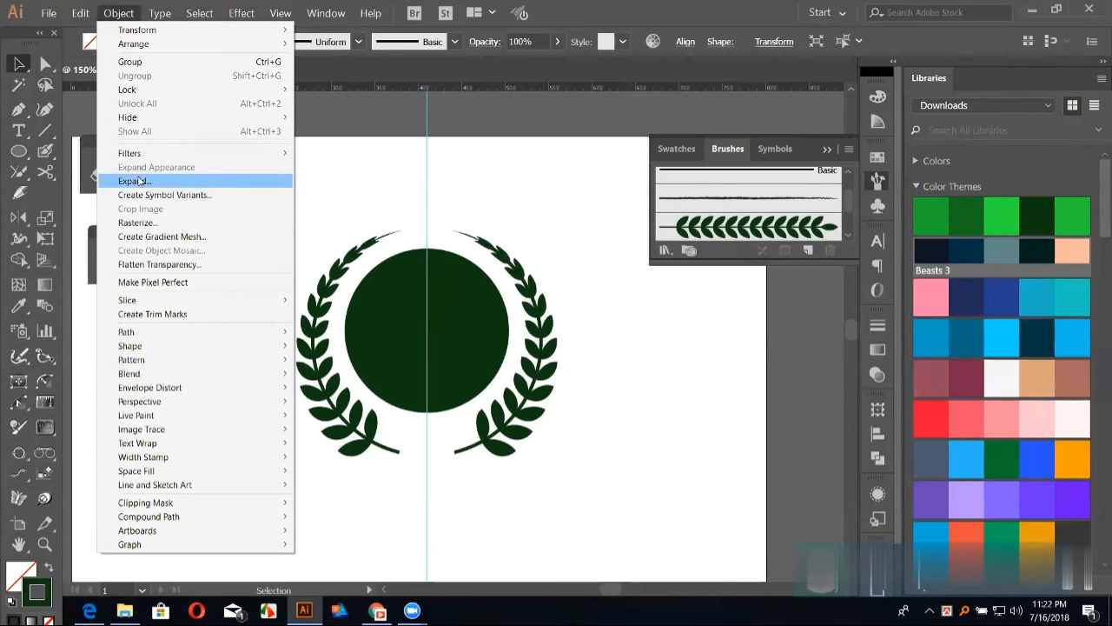
left_click(373, 186)
left_click(375, 249)
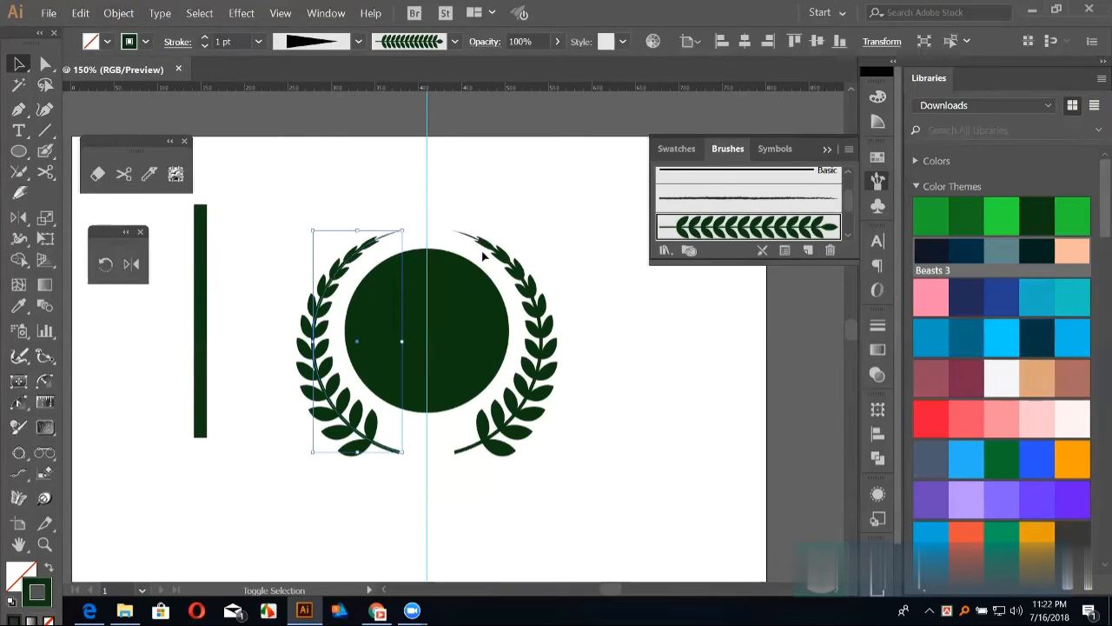
left_click(505, 258, "shift")
left_click(120, 13)
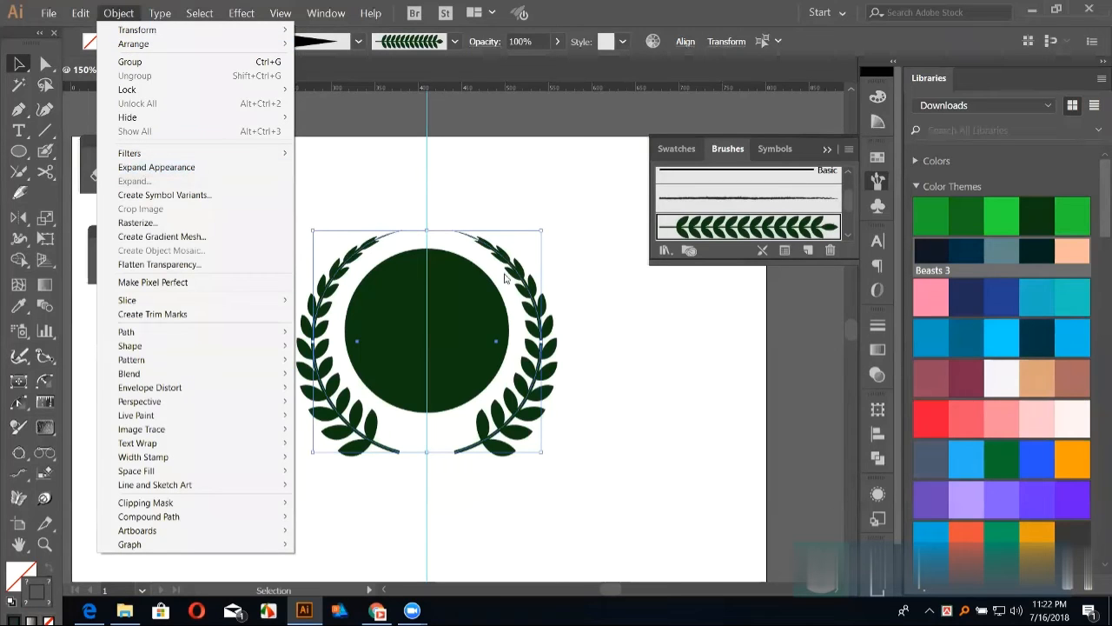
left_click(526, 176)
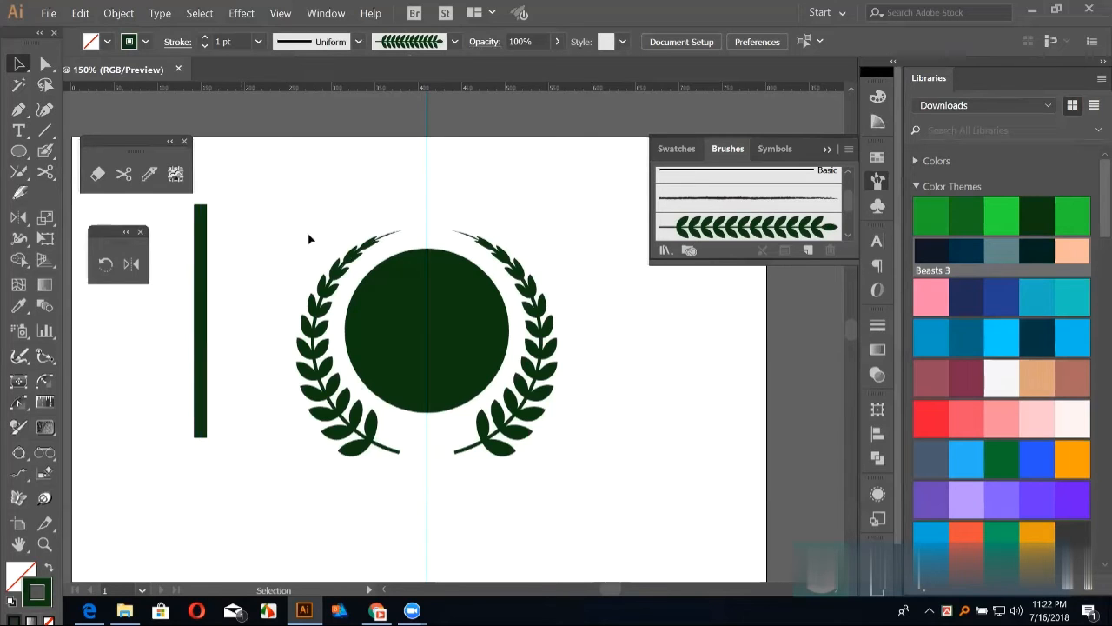
Step: Expand the appearance of both leaf branches and deselect them
left_click_drag(347, 211, 491, 239)
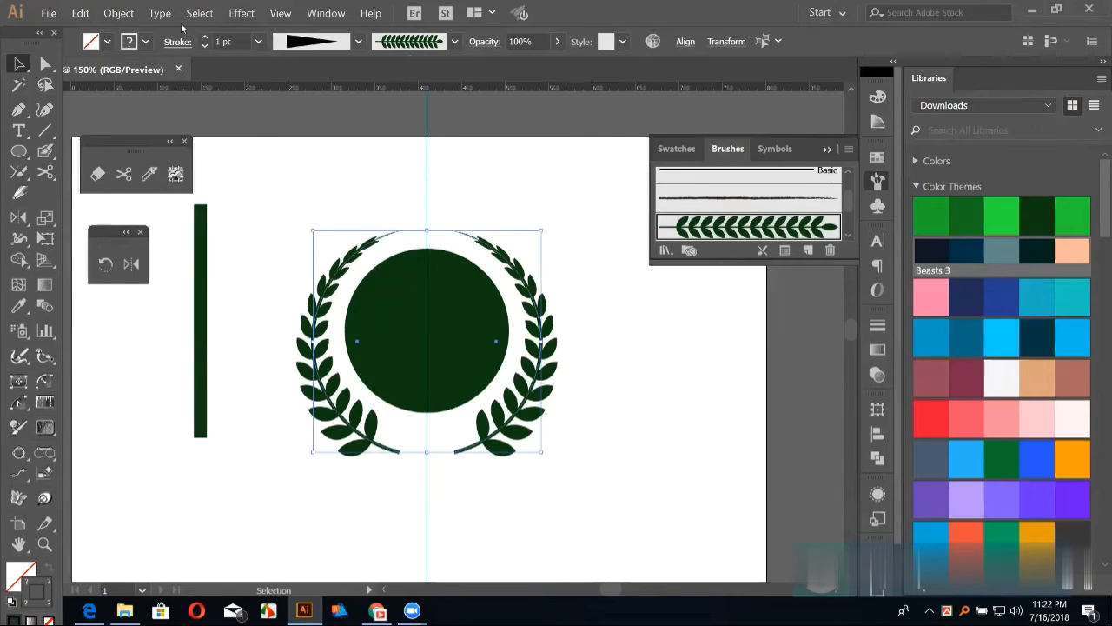
left_click(118, 13)
left_click(176, 168)
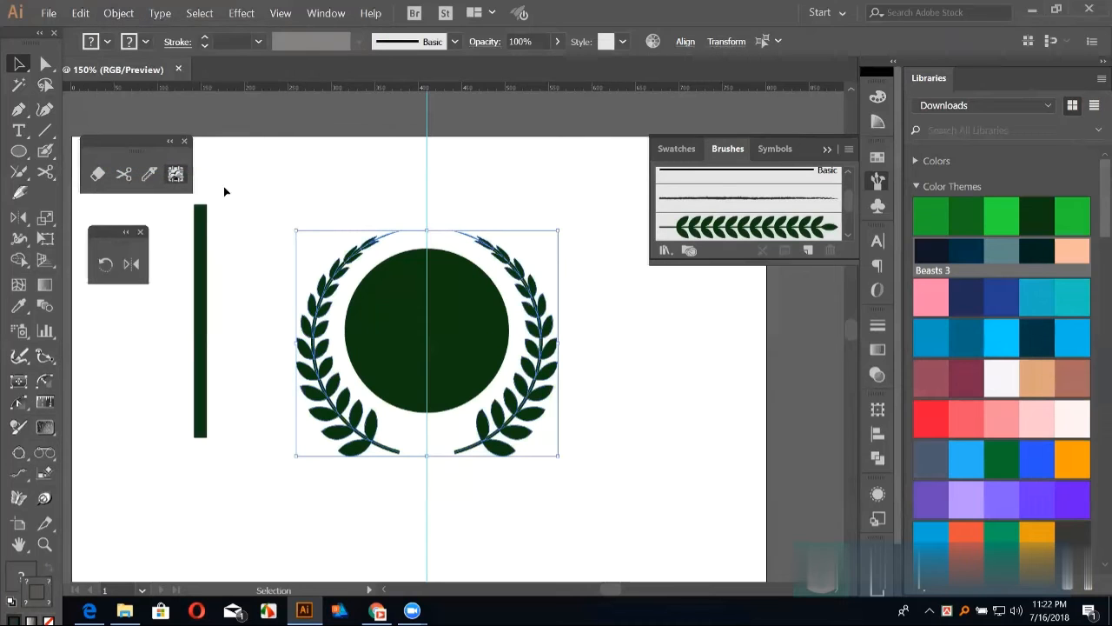
left_click(263, 371)
Step: Expand the fill and stroke of both leaf branches into plain filled shapes
left_click(320, 352)
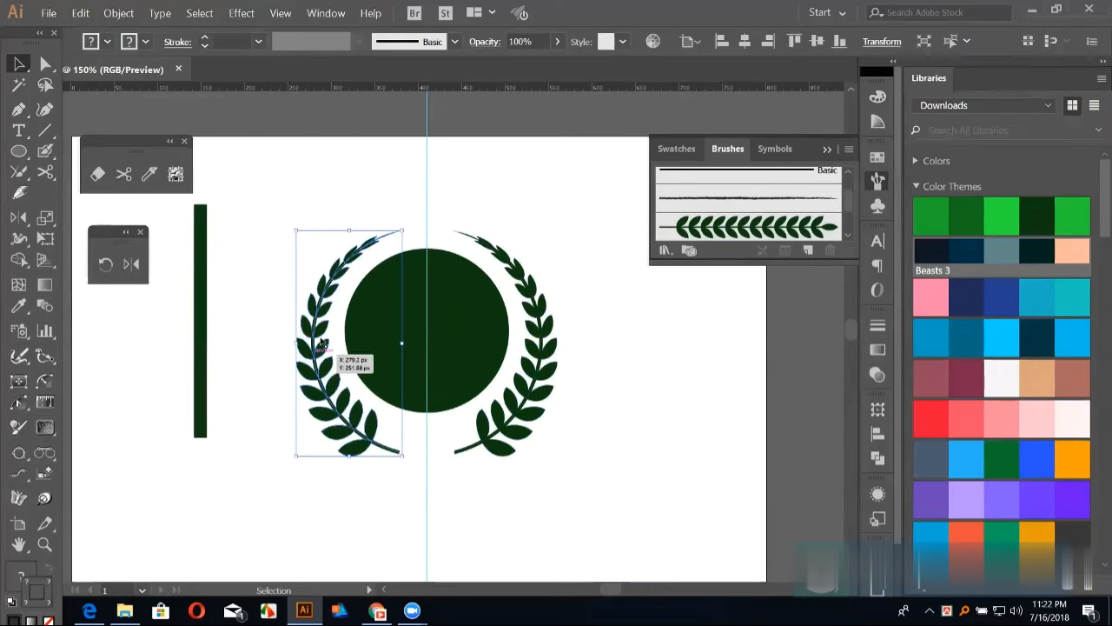
left_click(17, 574)
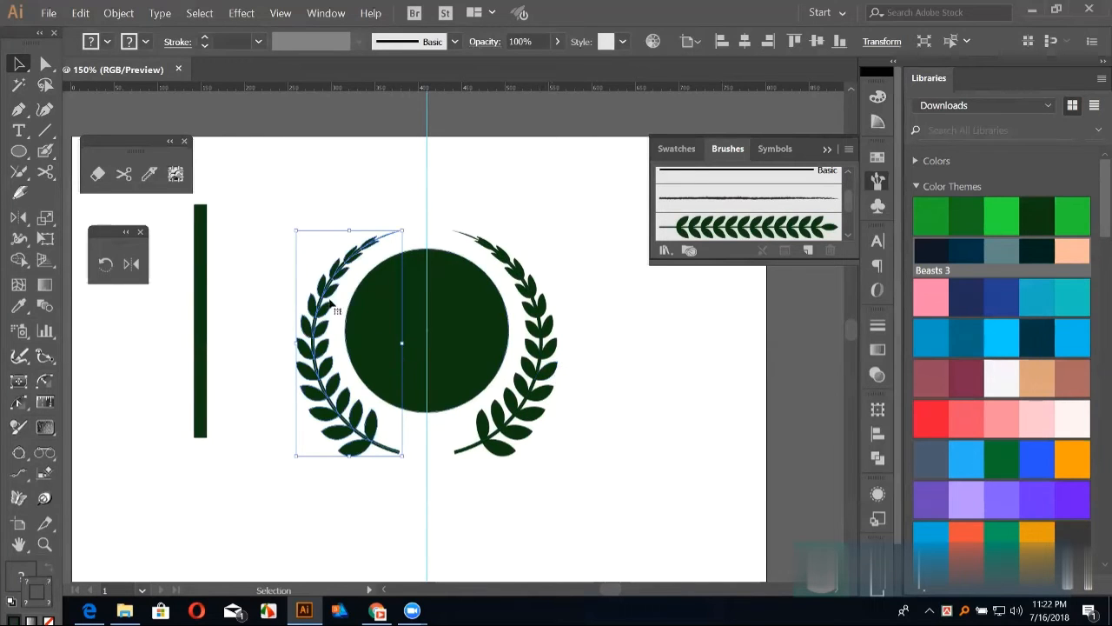
left_click(549, 335, "shift")
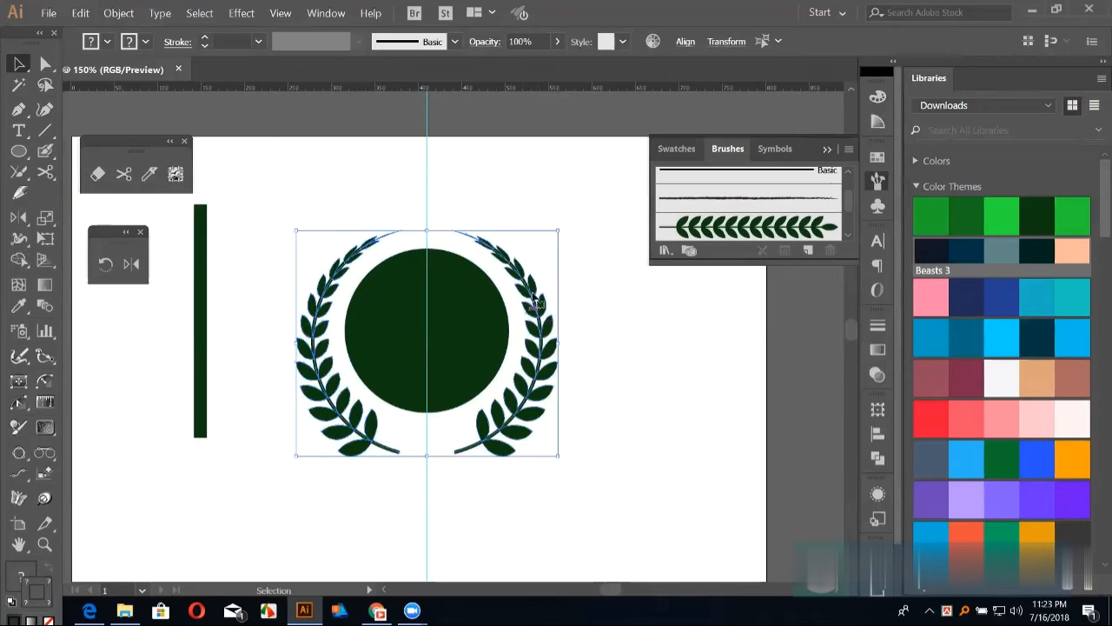
left_click(119, 14)
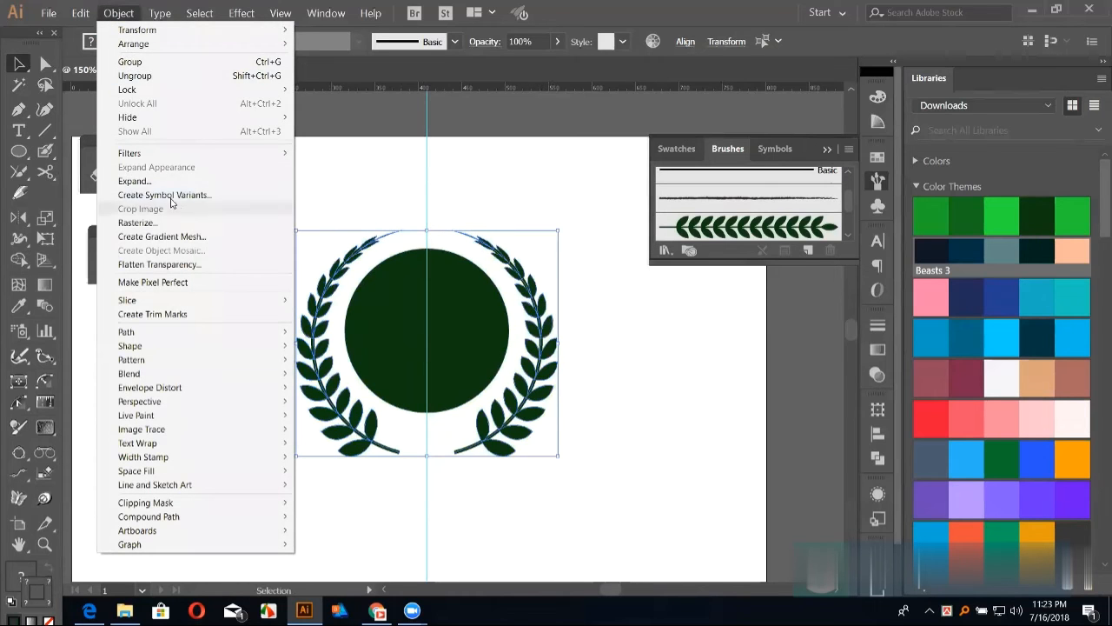
left_click(260, 182)
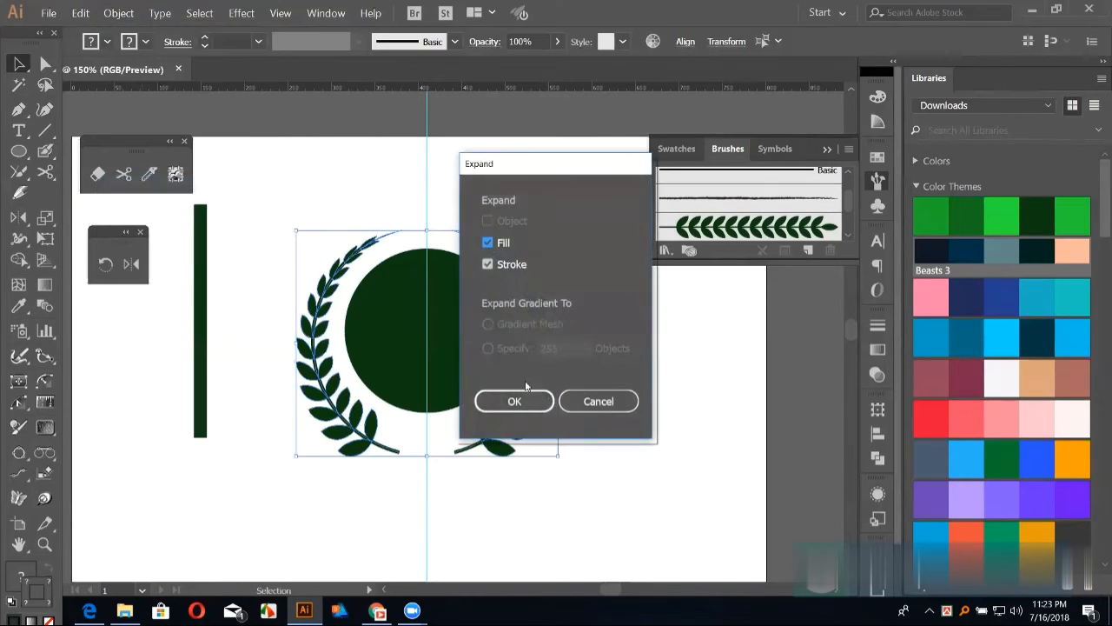
left_click(519, 401)
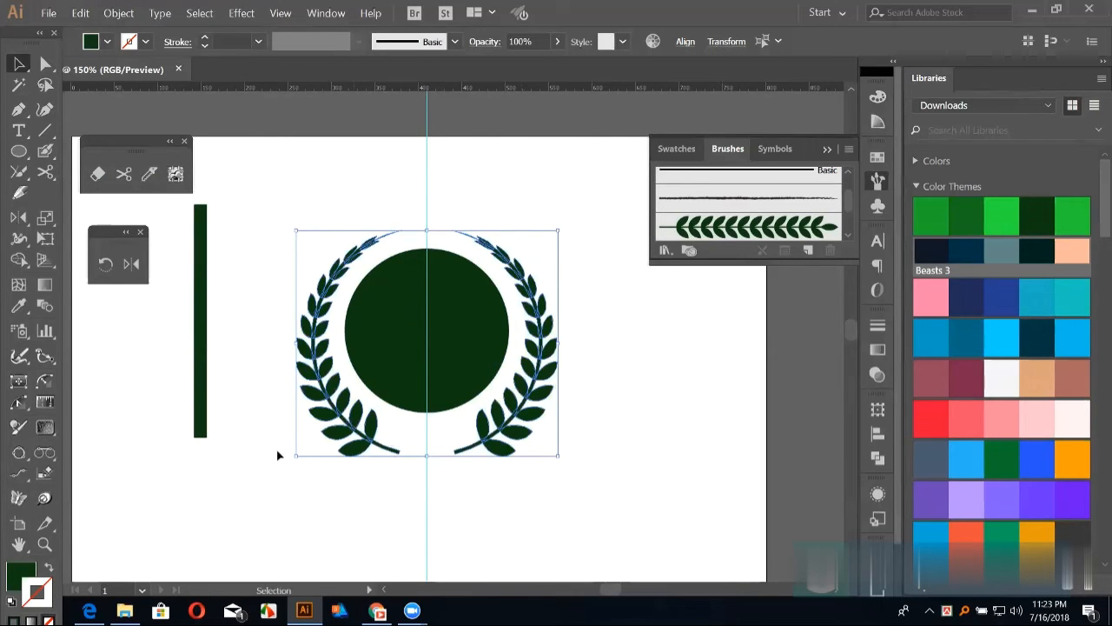
Step: Fill both expanded branches with the dark navy 0C1724 and the centre disc with the bright red Logo color swatch
left_click(24, 571)
left_click(933, 255)
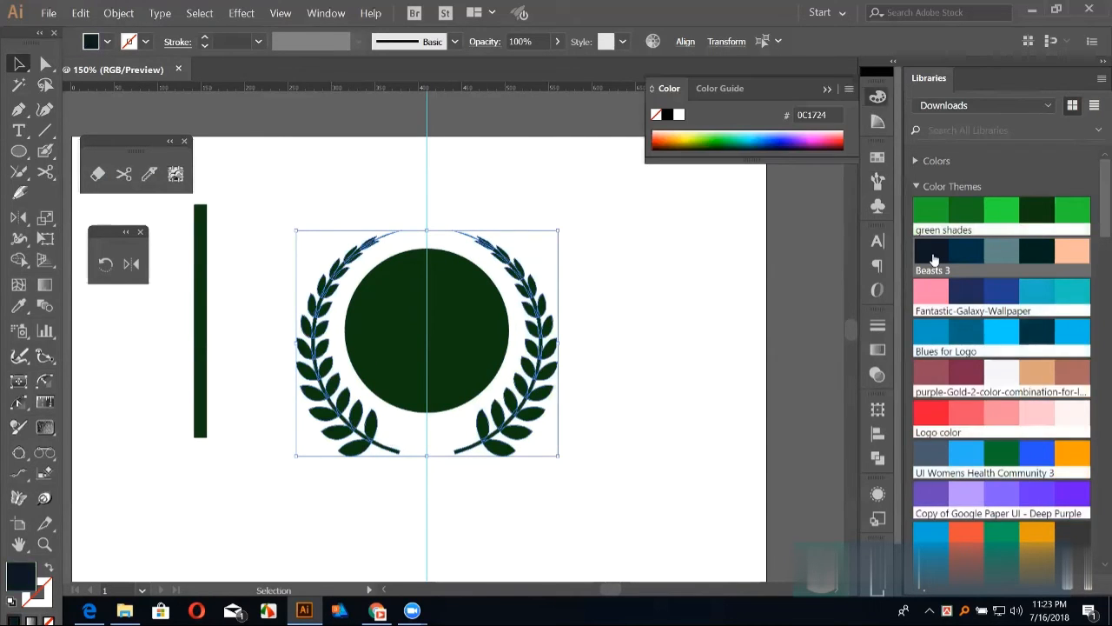
left_click(746, 305)
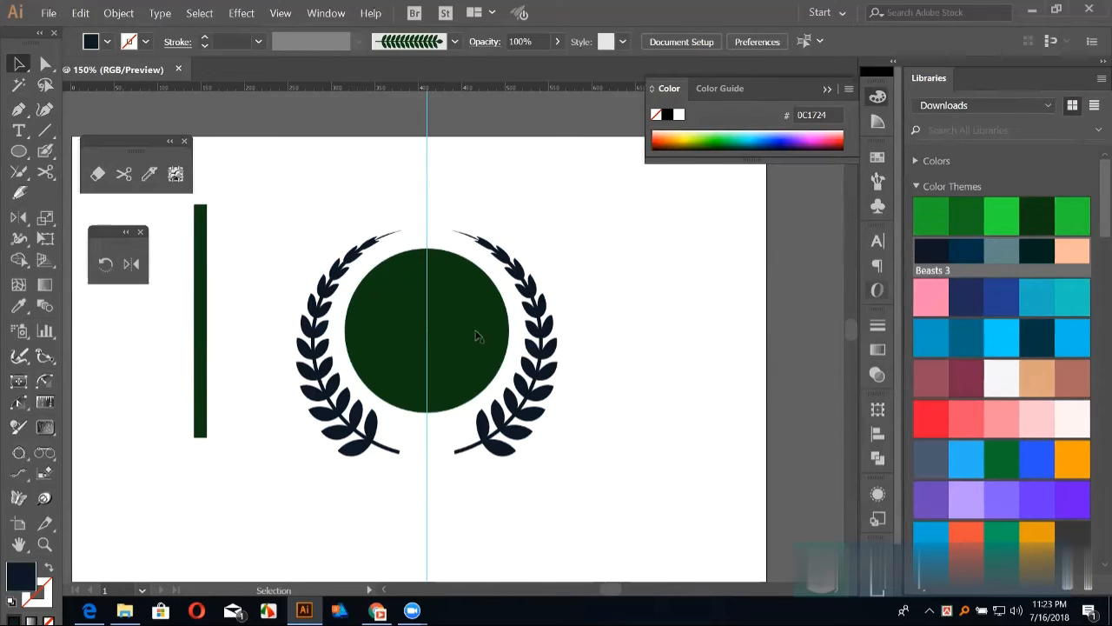
left_click(931, 418)
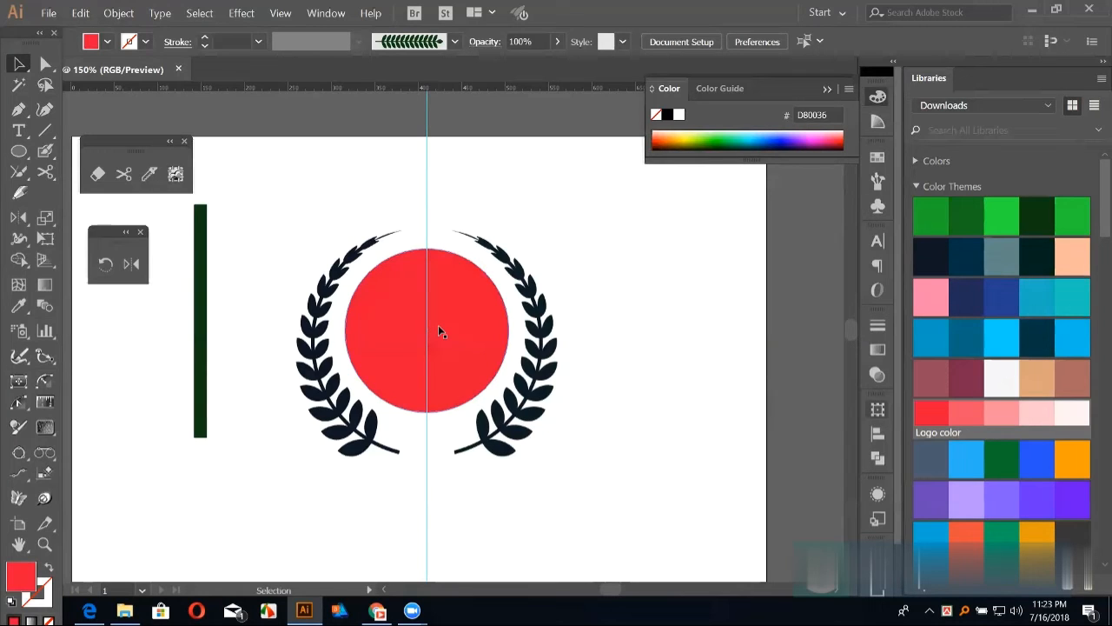
Step: Undo the red and navy fills and the expansion of both leaf branches, and deselect everything
key("a")
key("ctrl+z")
key("ctrl+z")
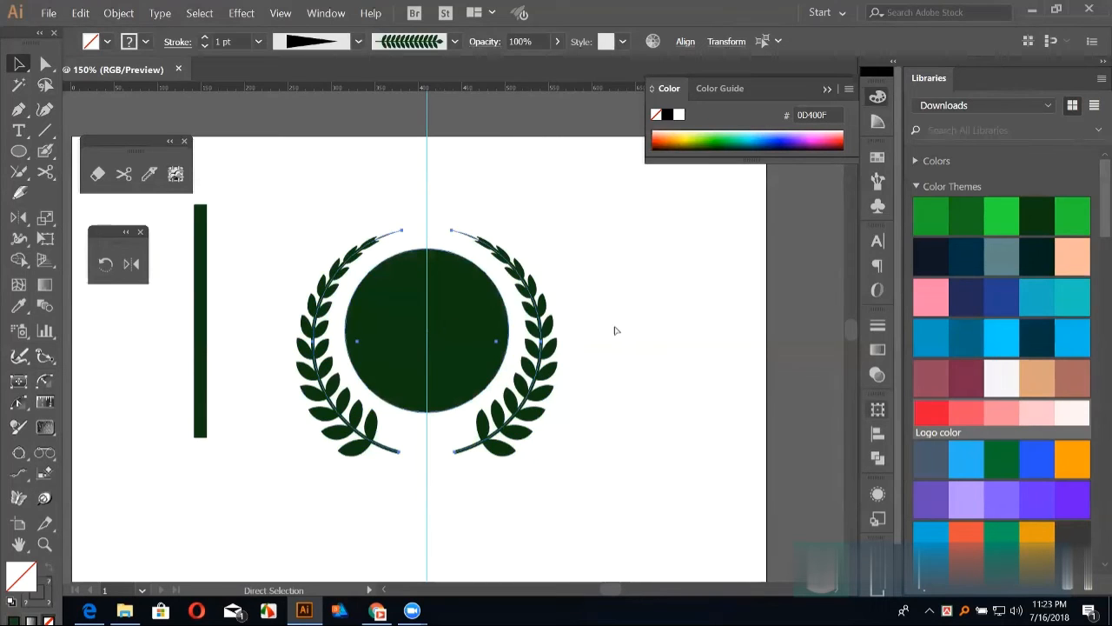
key("ctrl+z")
left_click(616, 330)
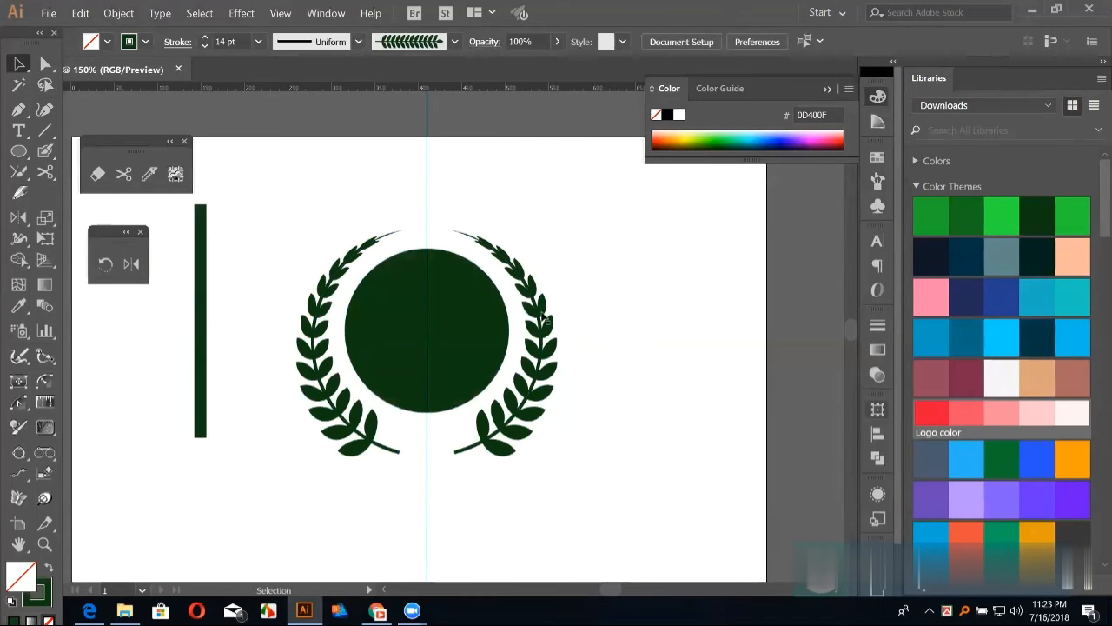
Step: Draw a large unfilled circle to the right of the wreath, reaching the artboard's edge, with the right branch's dark navy stroke colour
left_click(545, 320)
left_click(637, 308)
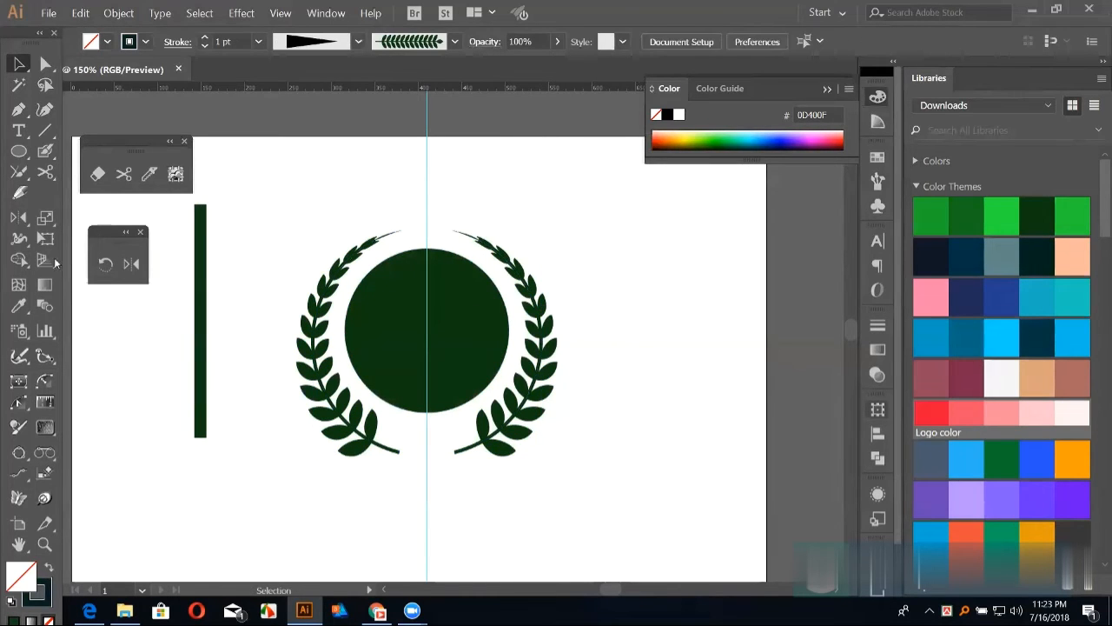
left_click(18, 150)
left_click_drag(666, 285, 721, 391)
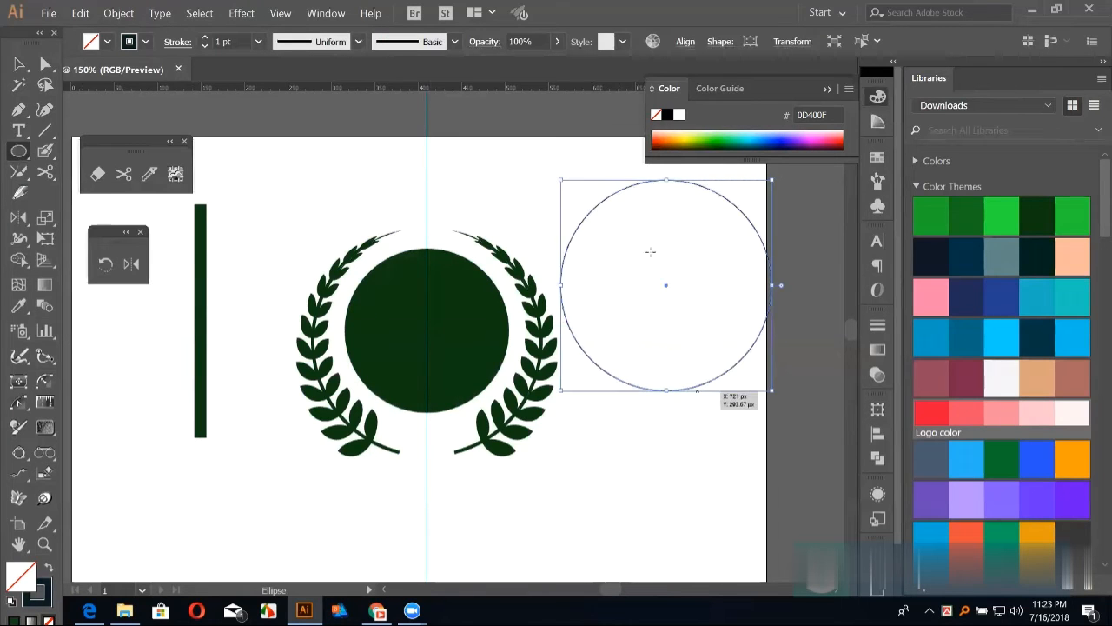
Step: Set the large circle's stroke weight to 12 pt and deselect it
left_click(205, 38)
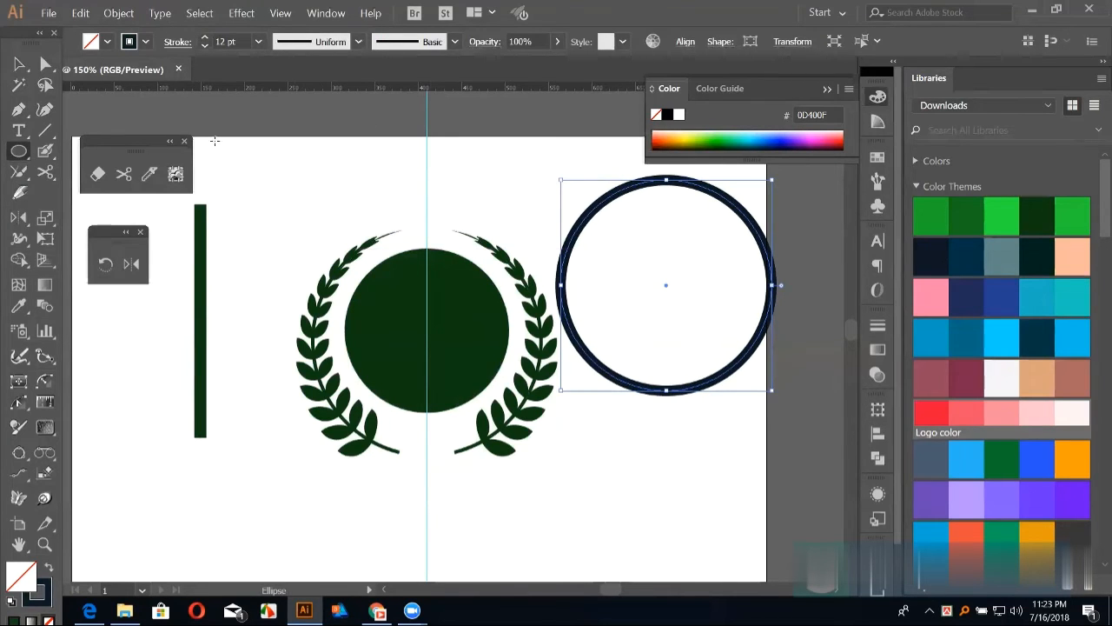
left_click(119, 13)
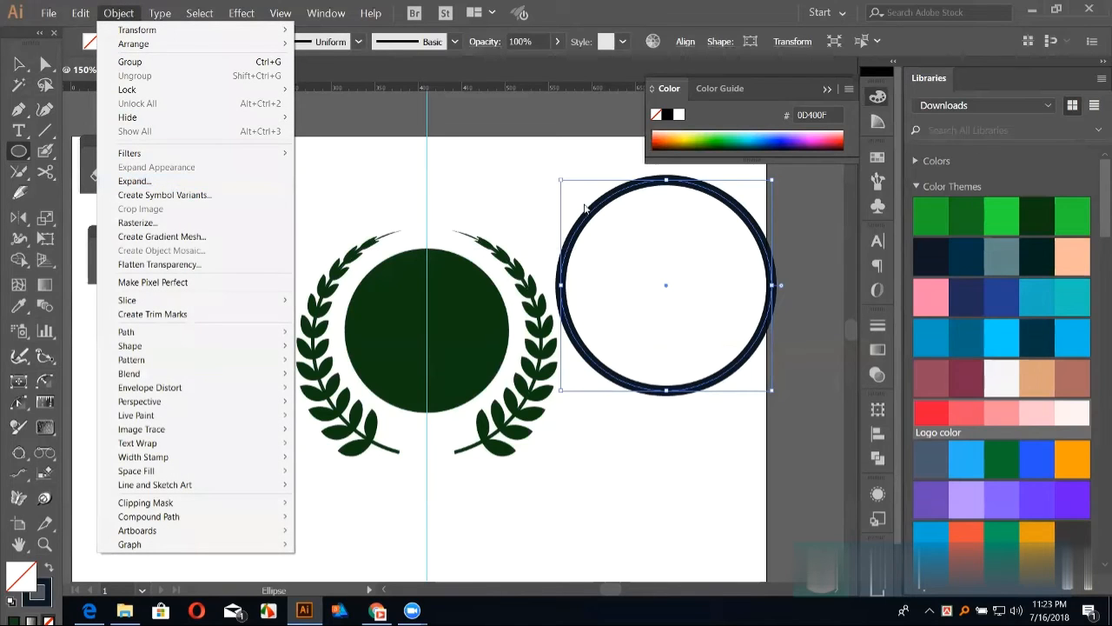
left_click(20, 65)
left_click(681, 262)
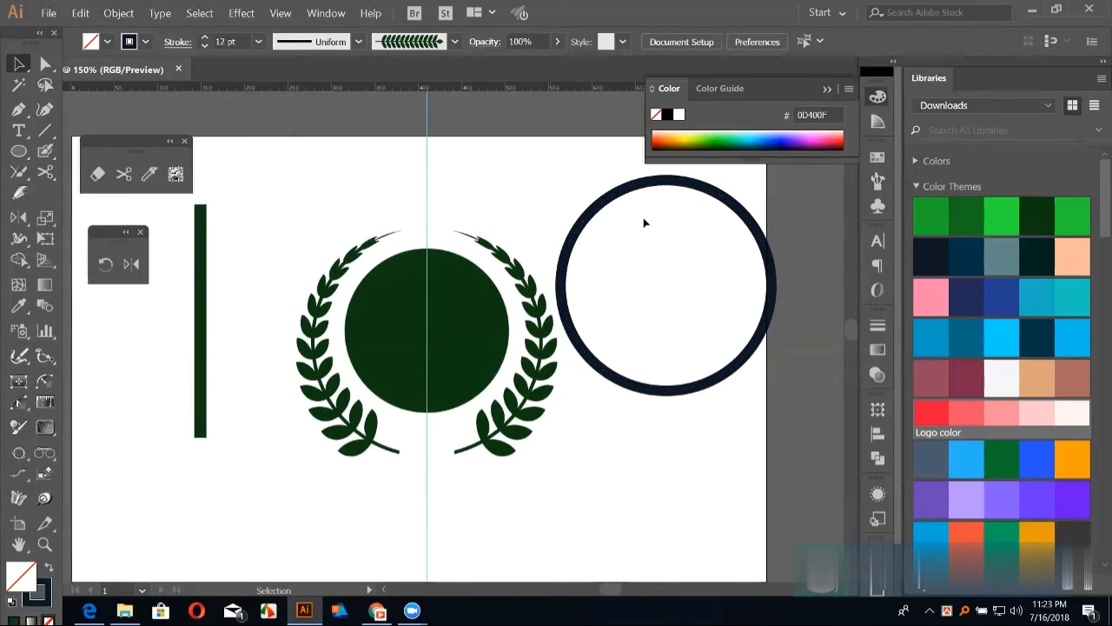
Step: Duplicate the thick circle to the wreath's lower left and apply the tapered triangular width profile to the copy
left_click_drag(622, 193, 131, 319)
left_click(333, 44)
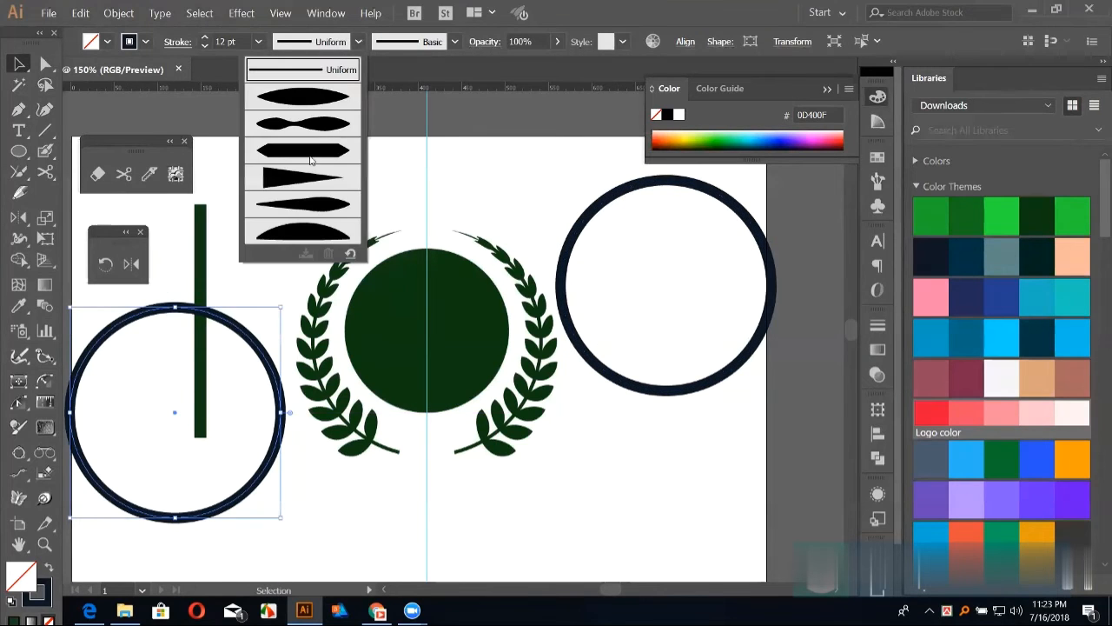
left_click(305, 175)
left_click(129, 16)
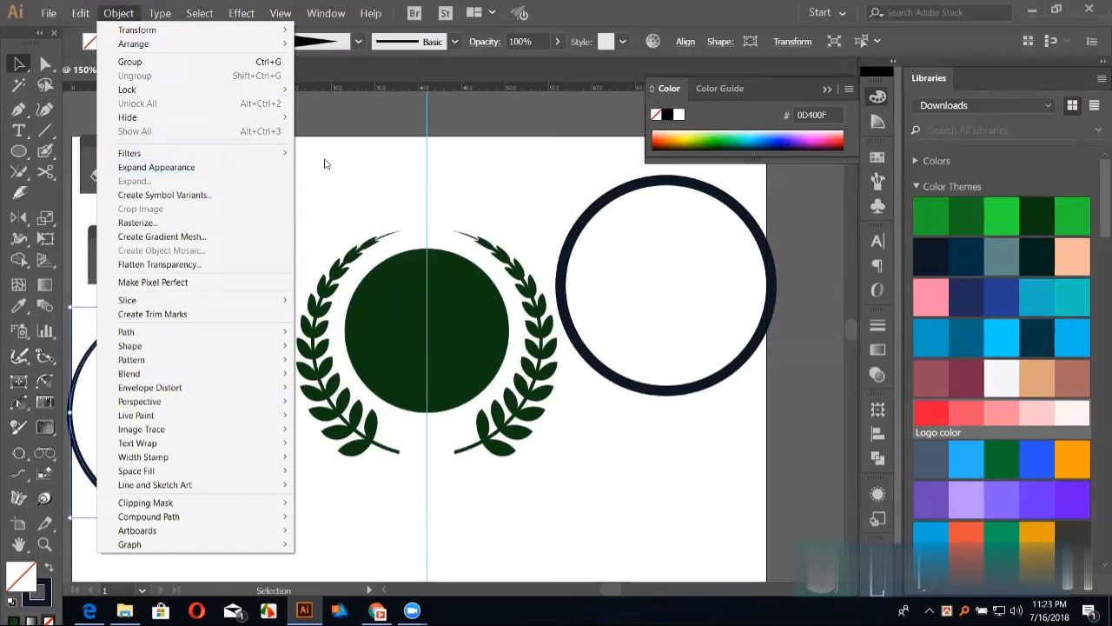
left_click(342, 182)
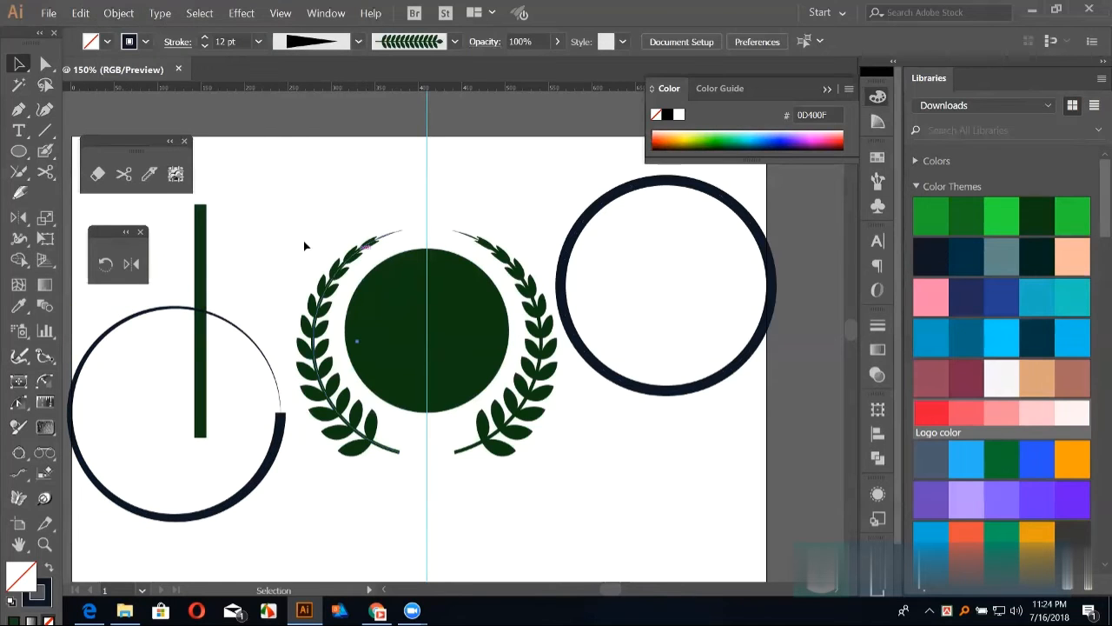
Step: Switch both leaf branches to the Basic brush and back to the leaf art brush
left_click(328, 261)
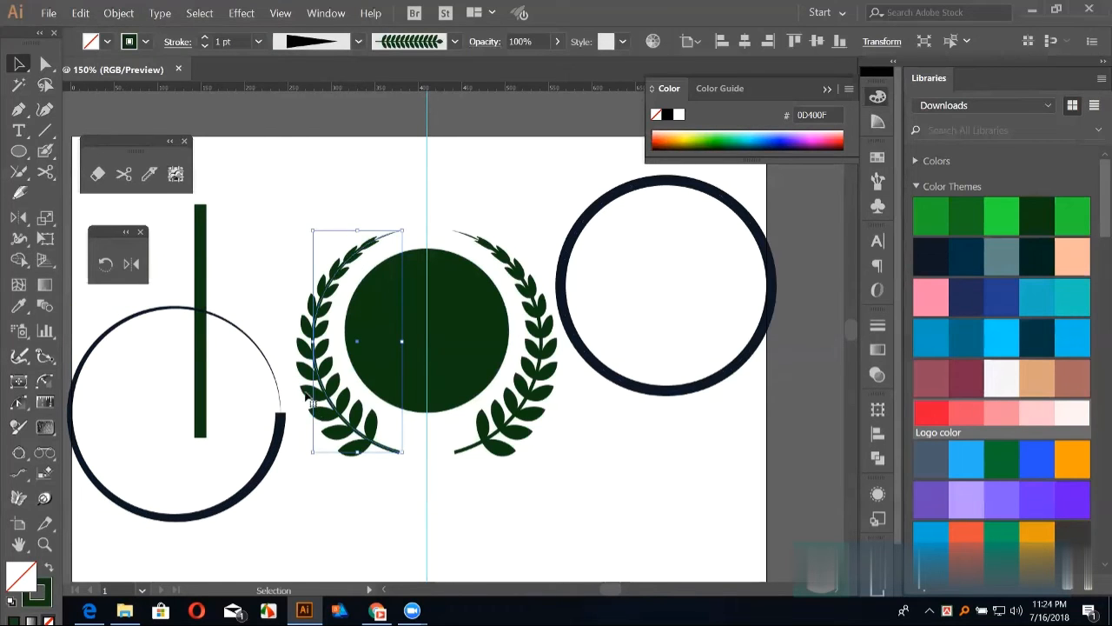
left_click(508, 265)
left_click_drag(315, 202, 524, 266)
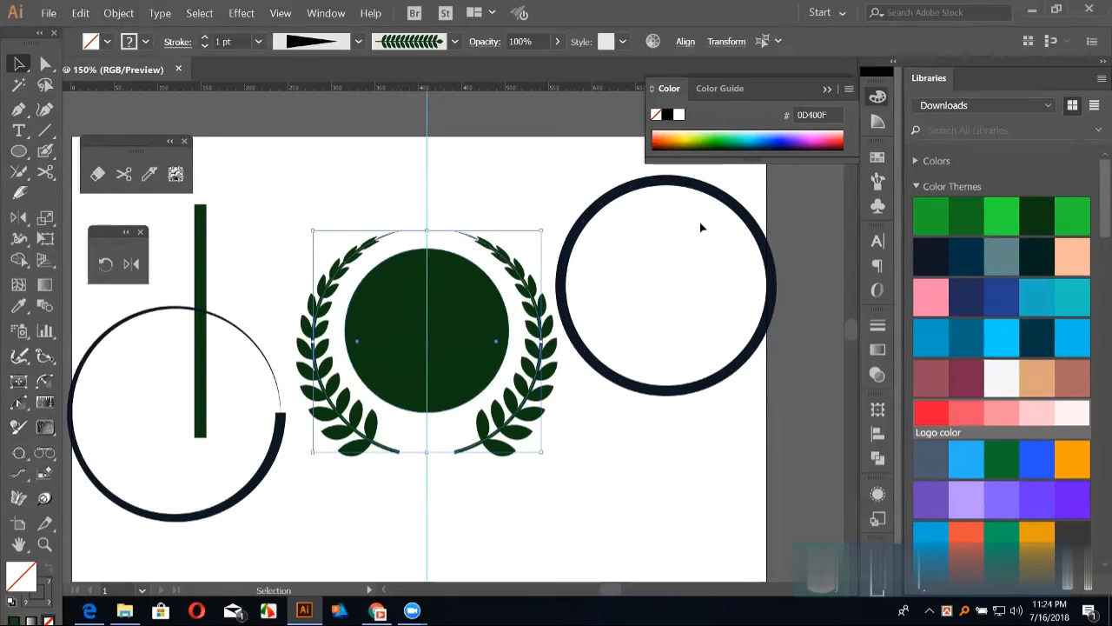
left_click(877, 180)
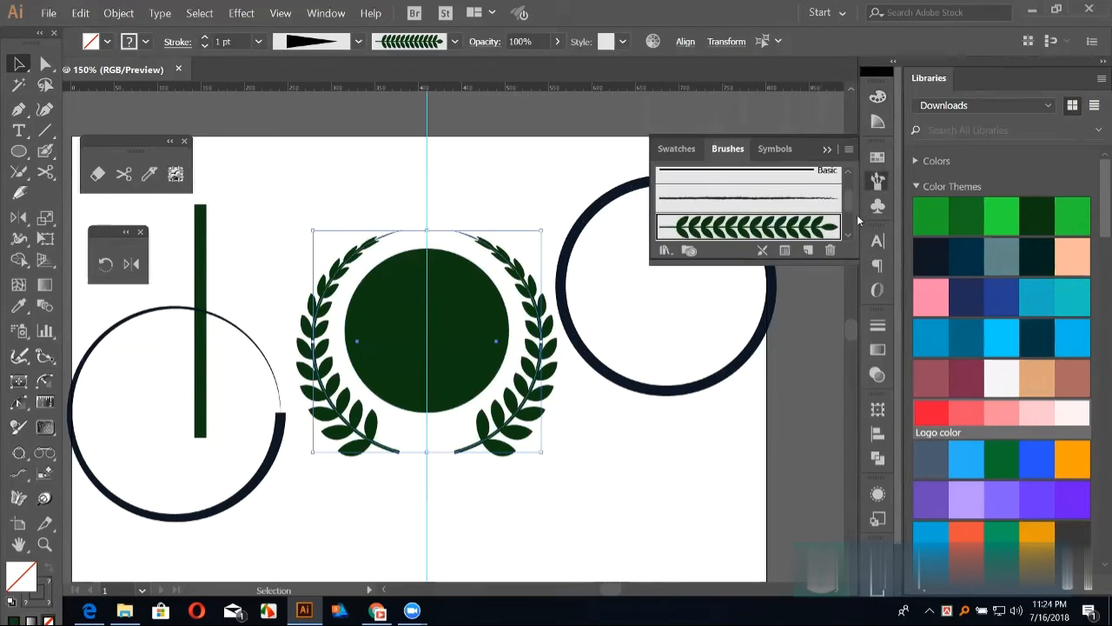
left_click(768, 197)
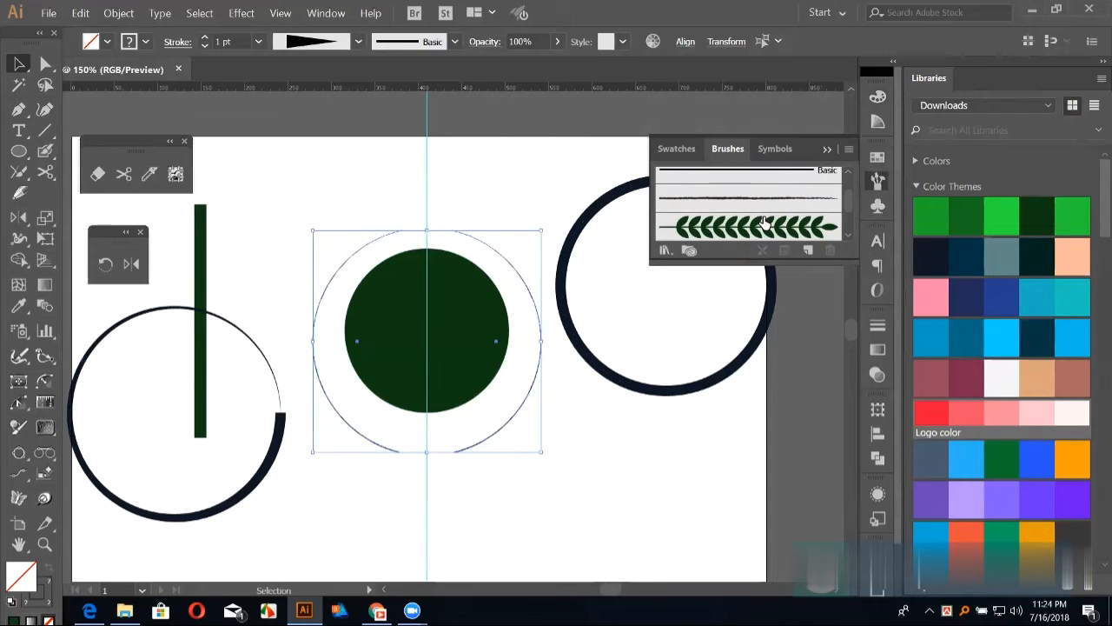
left_click(765, 224)
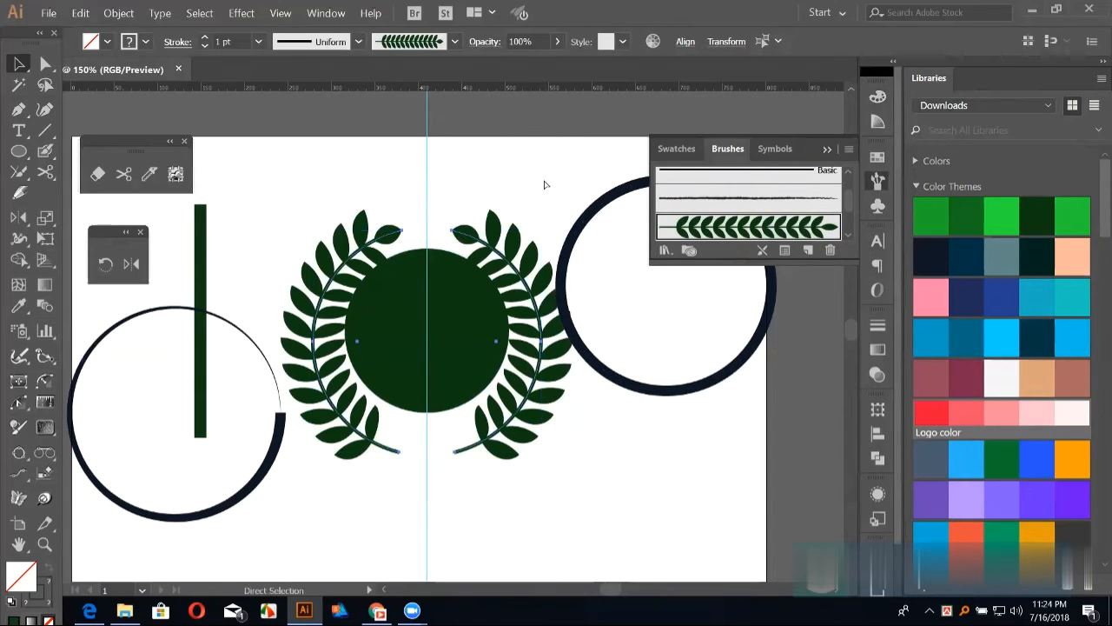
Step: Undo the brush changes on both leaf branches and leave nothing selected
key("ctrl+z")
key("ctrl+shift+z")
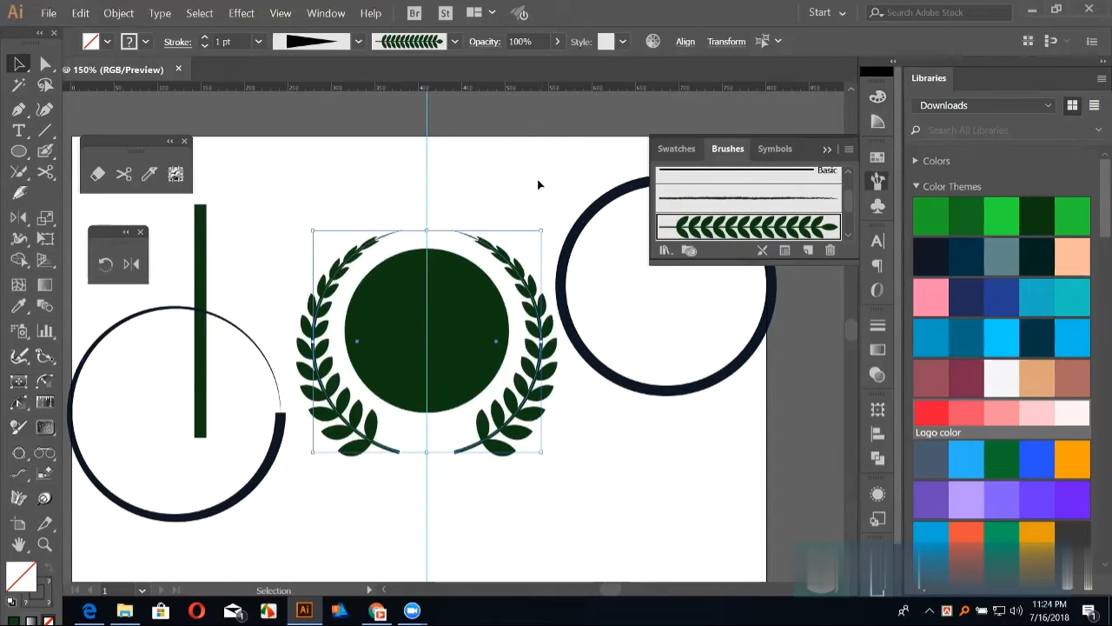
left_click_drag(434, 292, 368, 184)
key("ctrl+z")
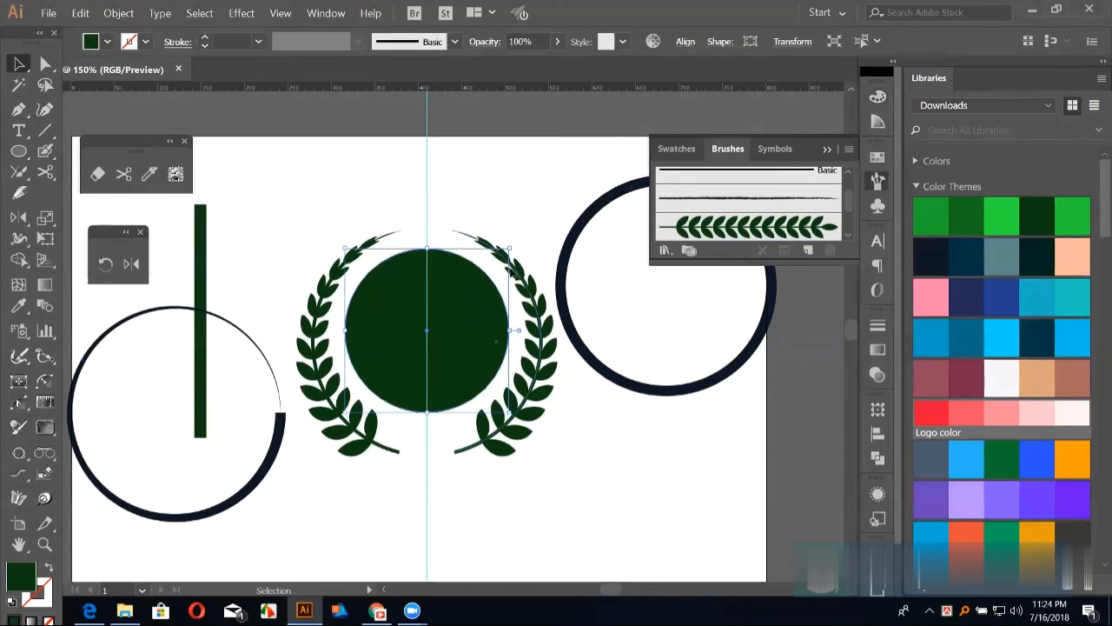
left_click(523, 289)
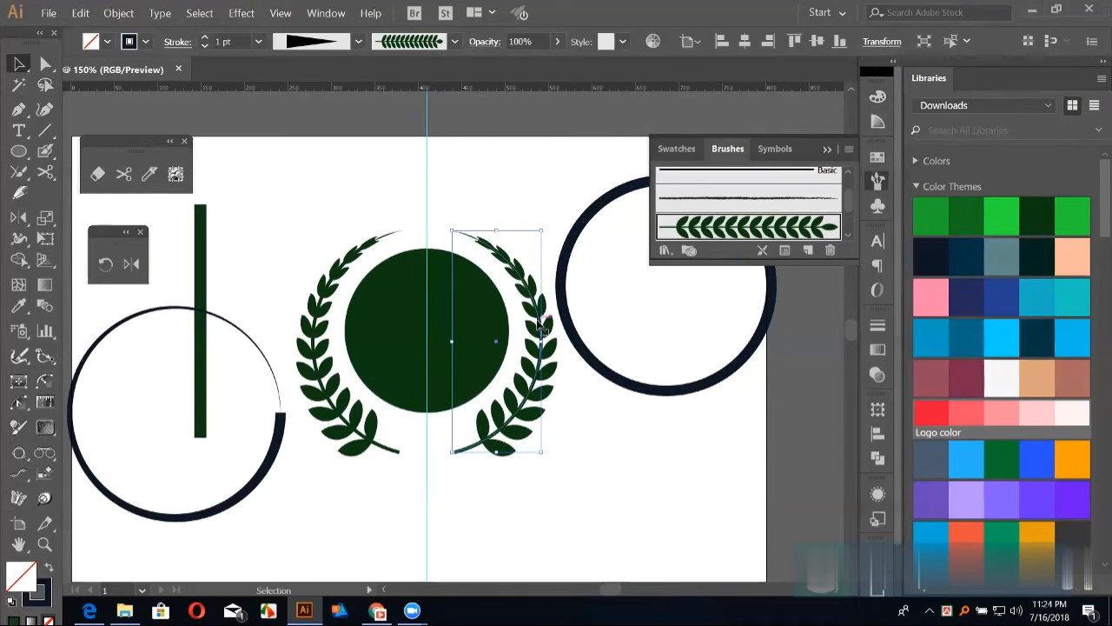
left_click(317, 292, "shift")
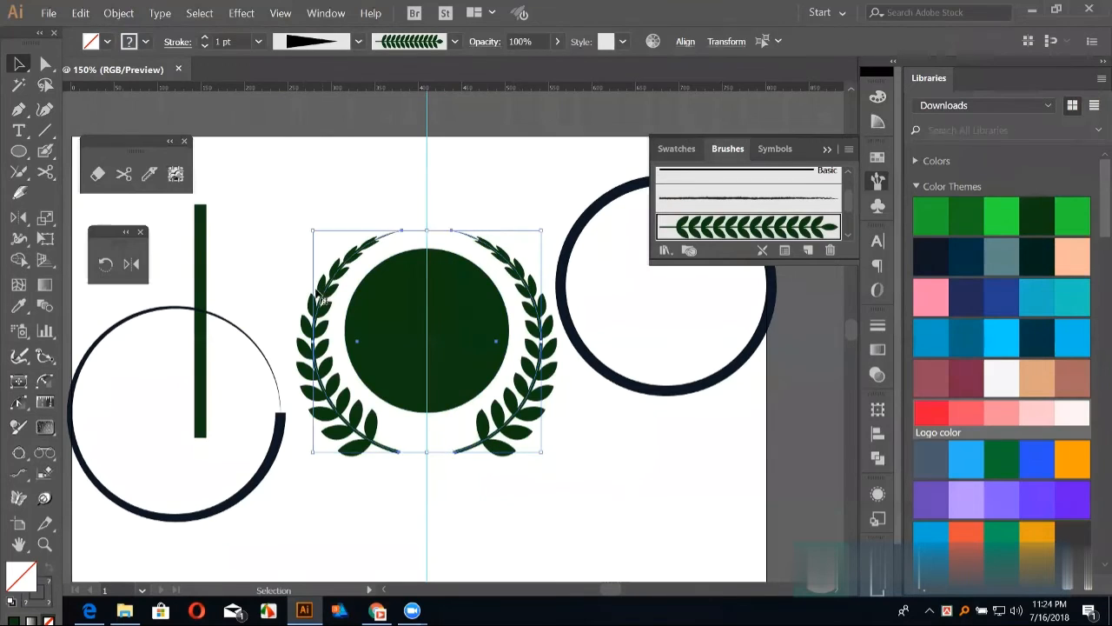
left_click(281, 214)
Step: Compare the width profiles and the available Expand commands of the uniform circle and the tapered circle
left_click(586, 218)
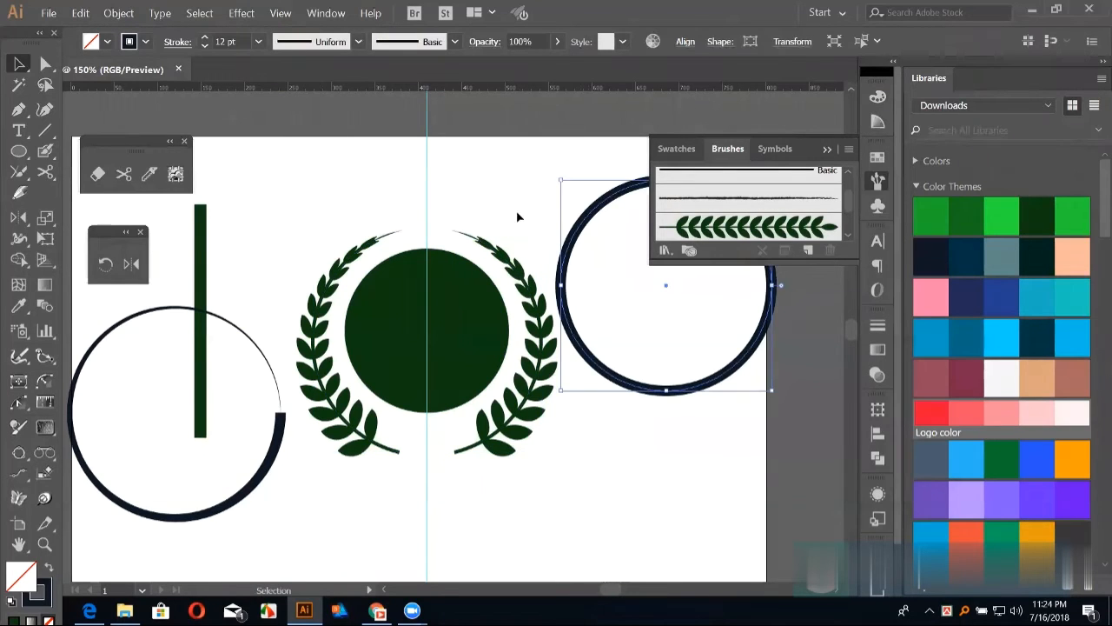
left_click(244, 335)
left_click(325, 43)
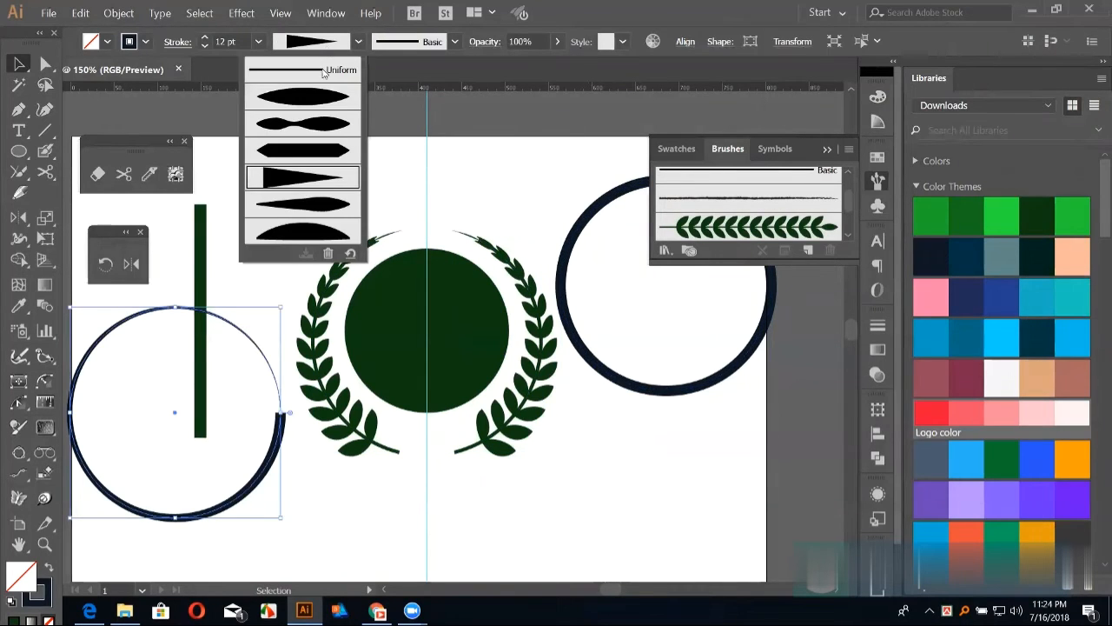
left_click(265, 364)
left_click(619, 387)
left_click(625, 390)
left_click(113, 13)
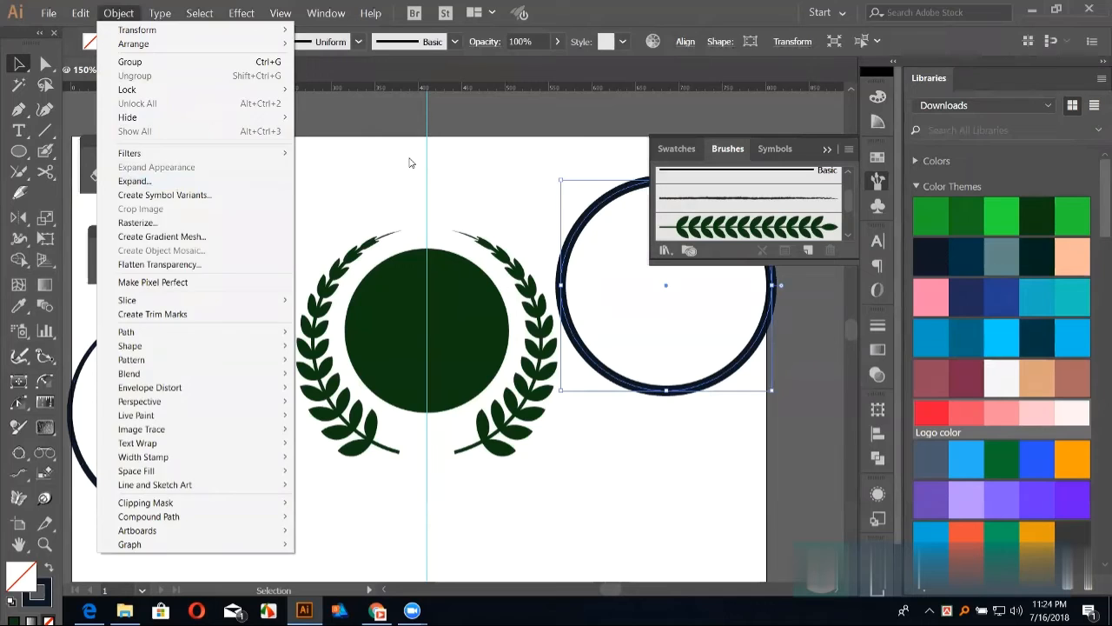
left_click(230, 297)
left_click(228, 318)
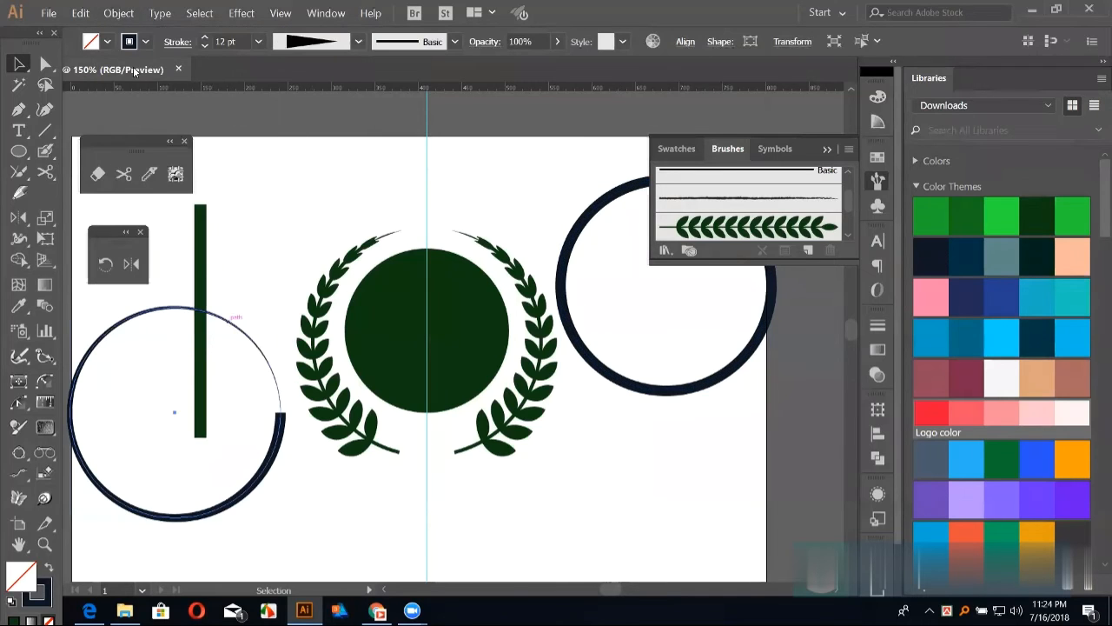
left_click(117, 13)
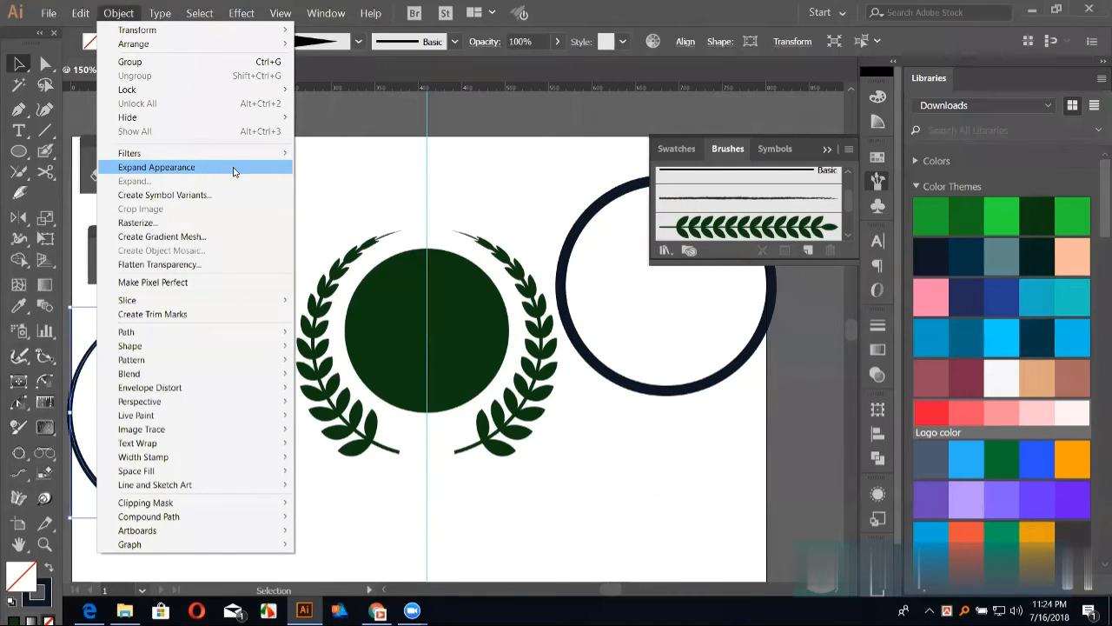
left_click(209, 168)
left_click(232, 323)
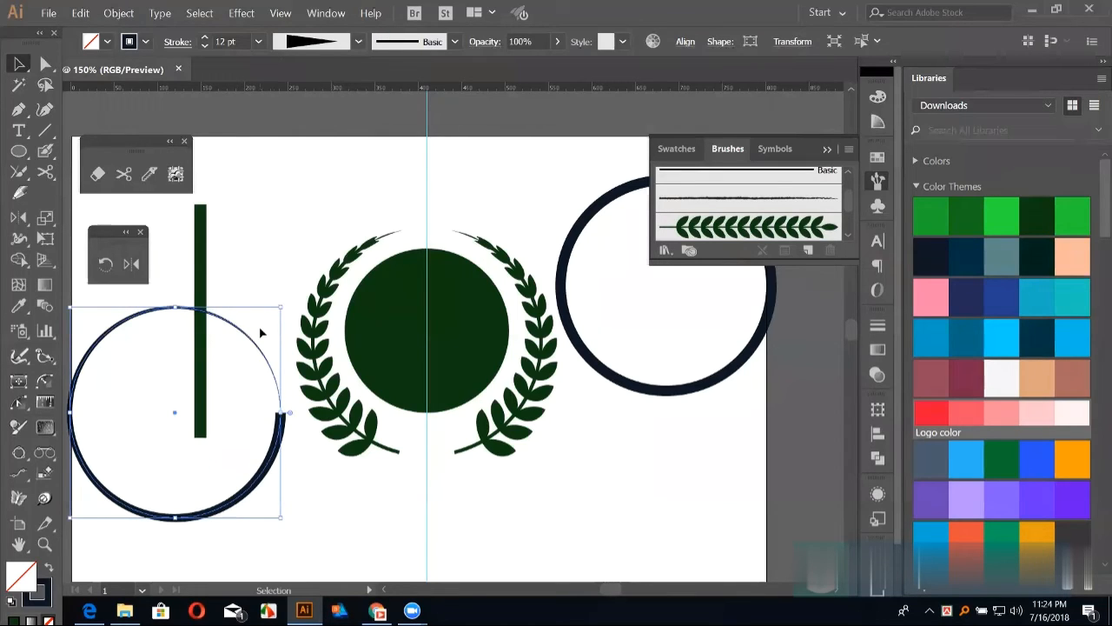
Step: Delete both demonstration circles and the dark green vertical bar beside the wreath
left_click(827, 149)
left_click_drag(646, 140, 760, 320)
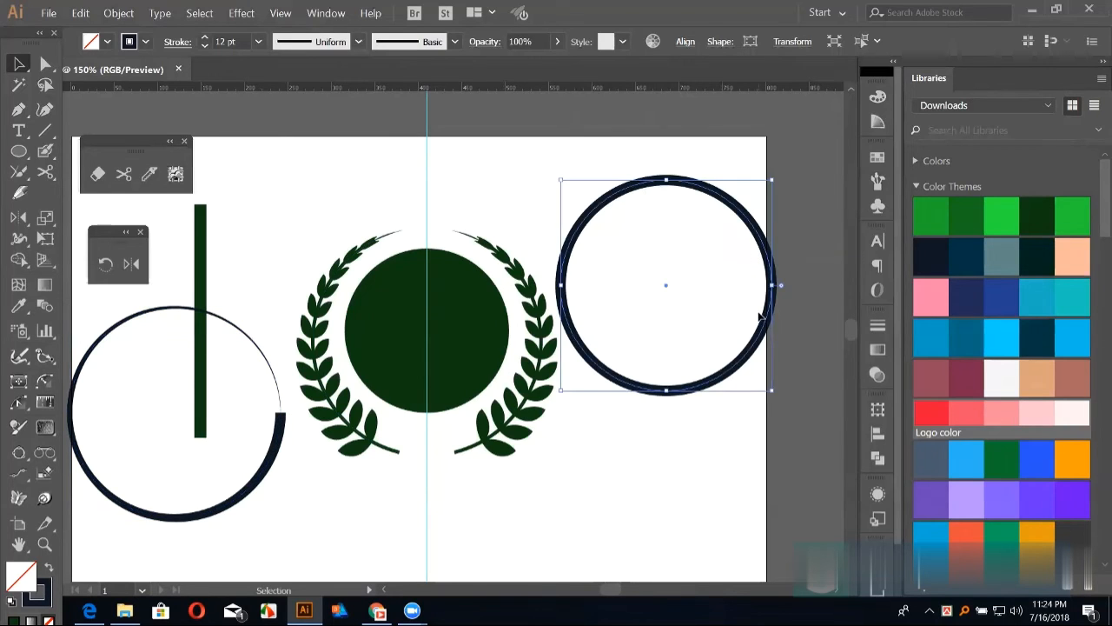
key("Delete")
left_click_drag(201, 268, 236, 345)
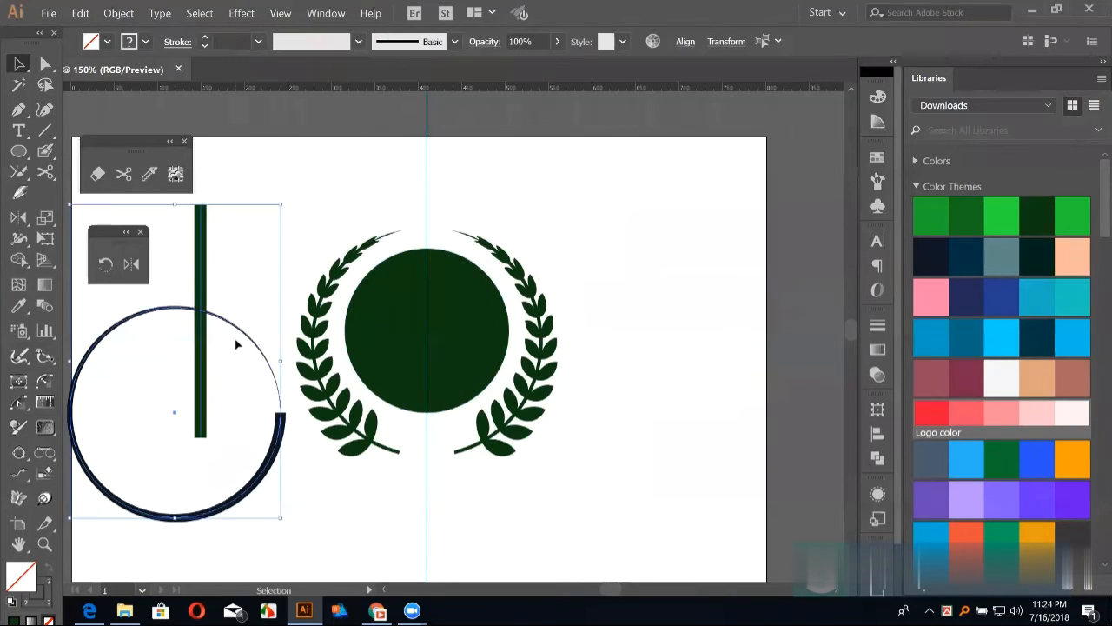
key("Delete")
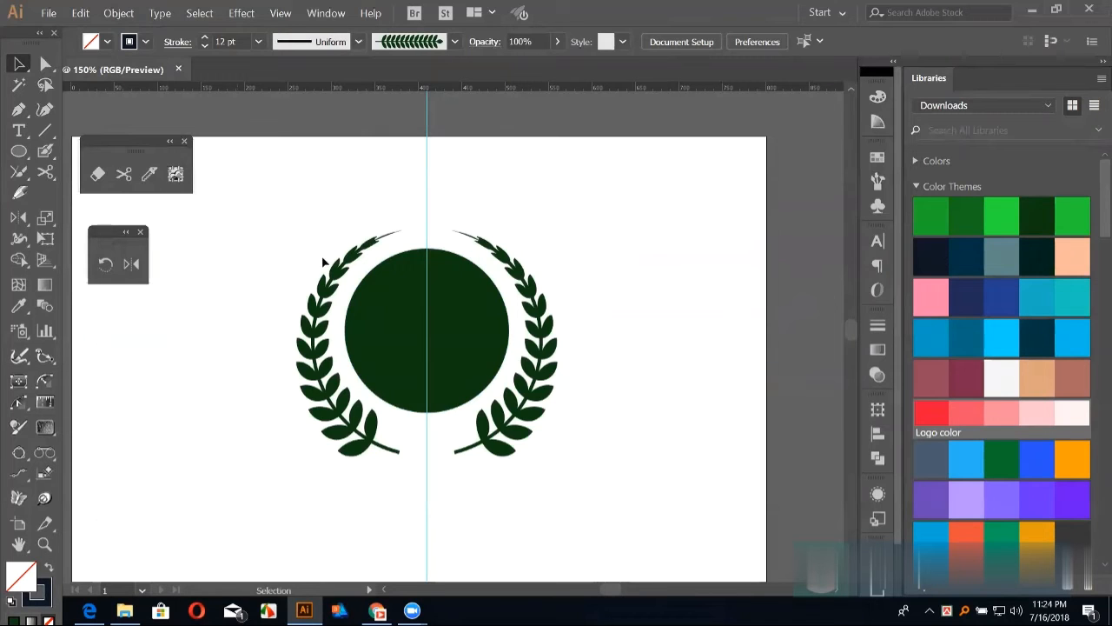
Step: Draw a small horizontal rectangle below and left of the wreath, with a dark navy fill and no stroke
left_click_drag(498, 367, 580, 331)
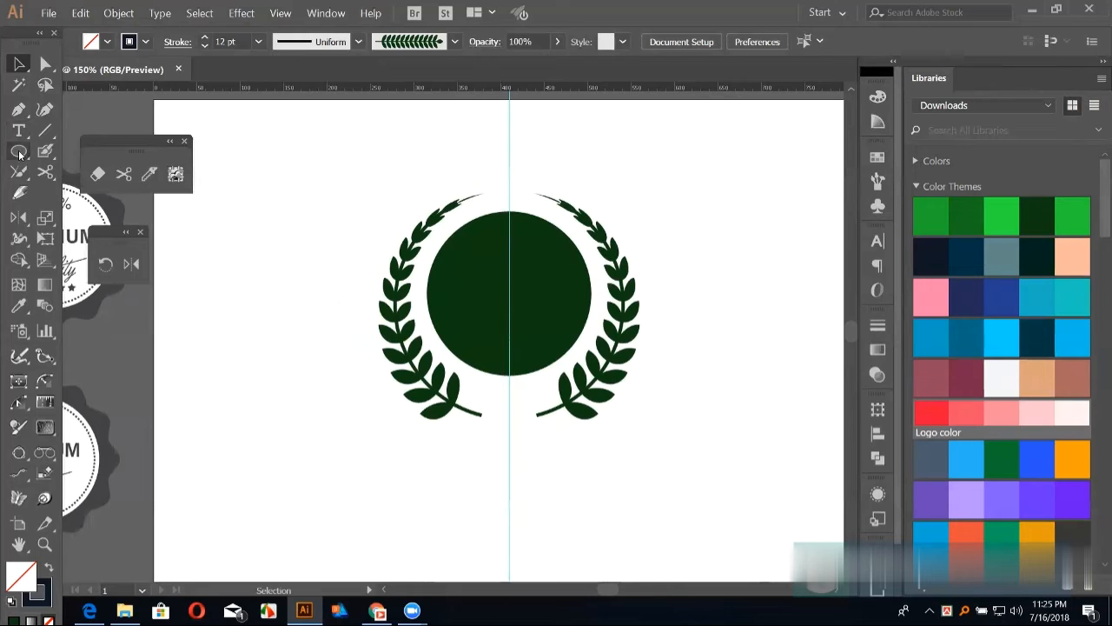
left_click_drag(19, 150, 95, 149)
left_click_drag(267, 385, 224, 332)
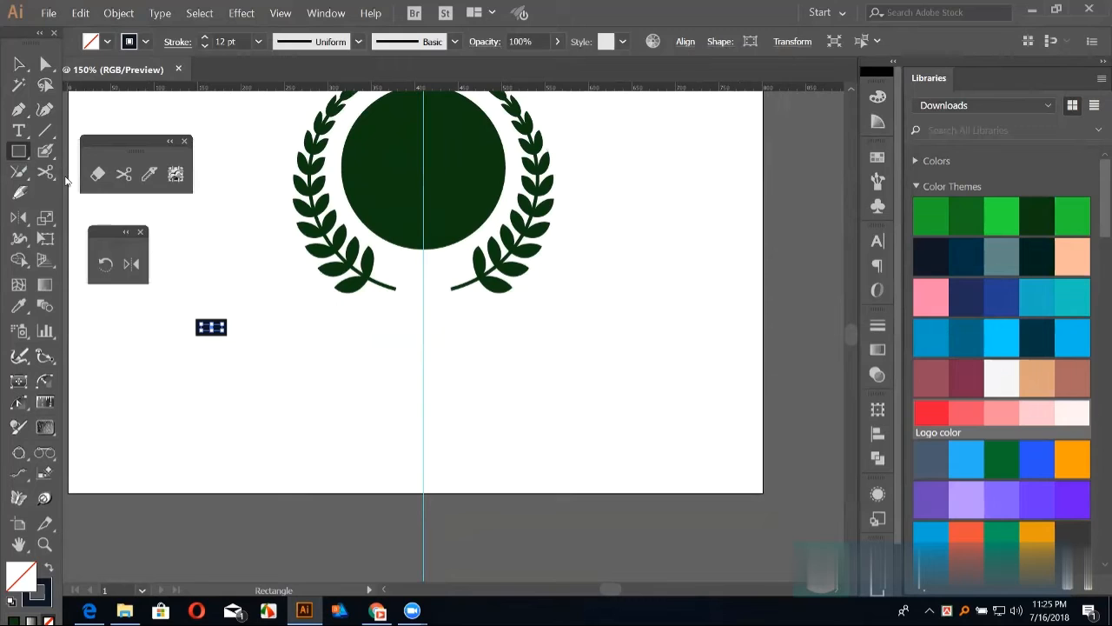
key("shift+x")
Step: Duplicate the small navy rectangle directly beneath itself, leaving a narrow gap between the two
left_click(19, 64)
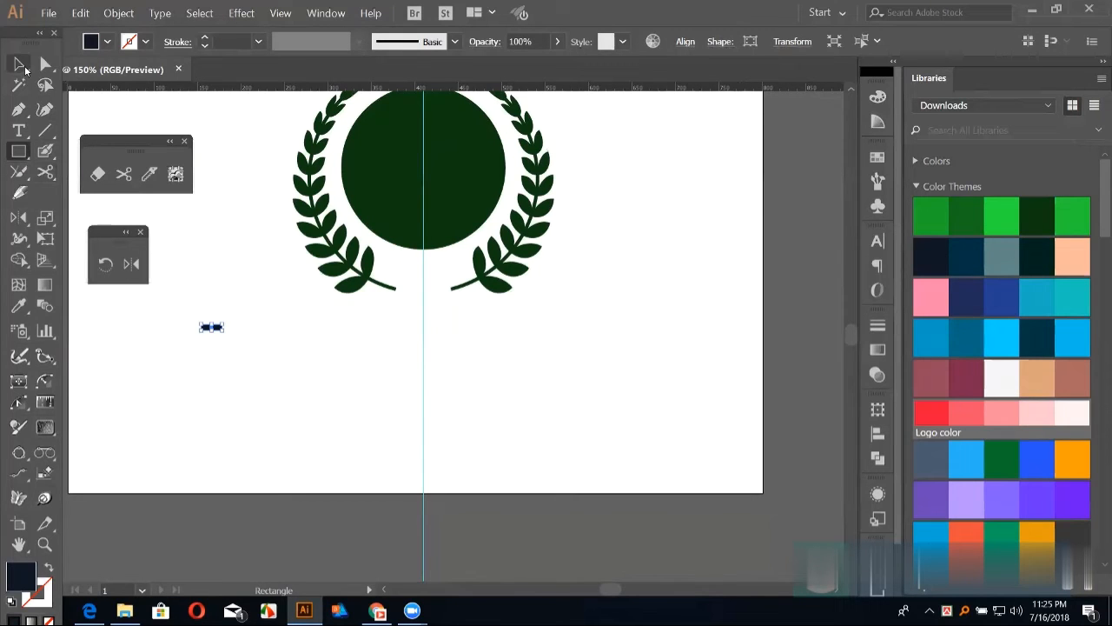
left_click(218, 345)
left_click_drag(211, 327, 238, 373)
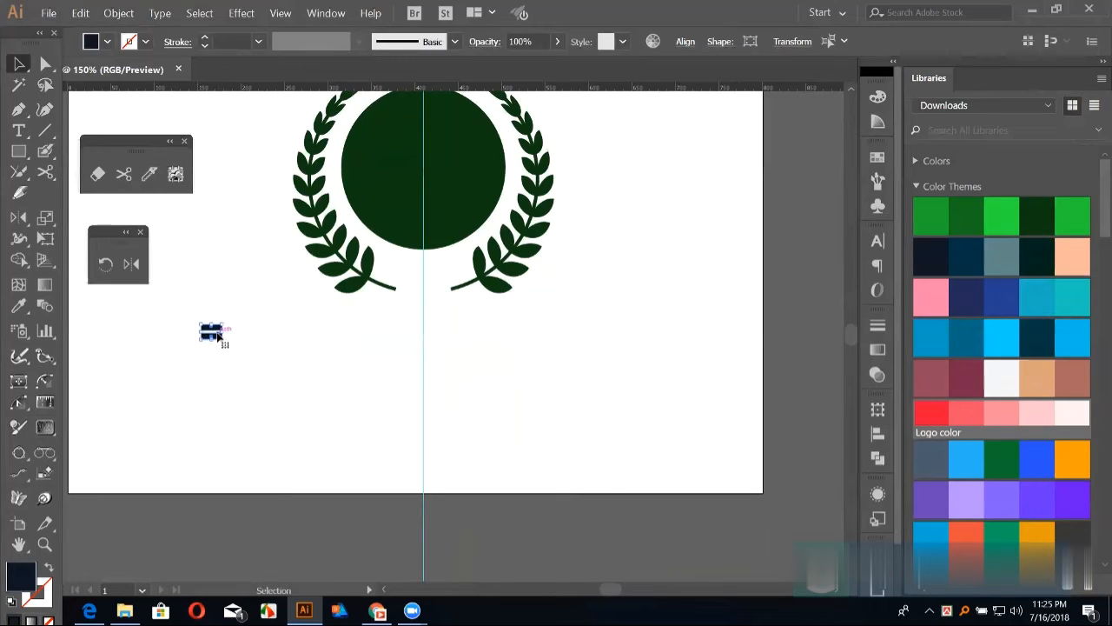
Step: Copy the rectangle pair sideways with a small gap and repeat the copy into a horizontal row of 16 pairs
left_click_drag(216, 335, 241, 334)
key("ctrl+d")
key("ctrl+d")
key("ctrl+d")
key("ctrl+d")
key("ctrl+d")
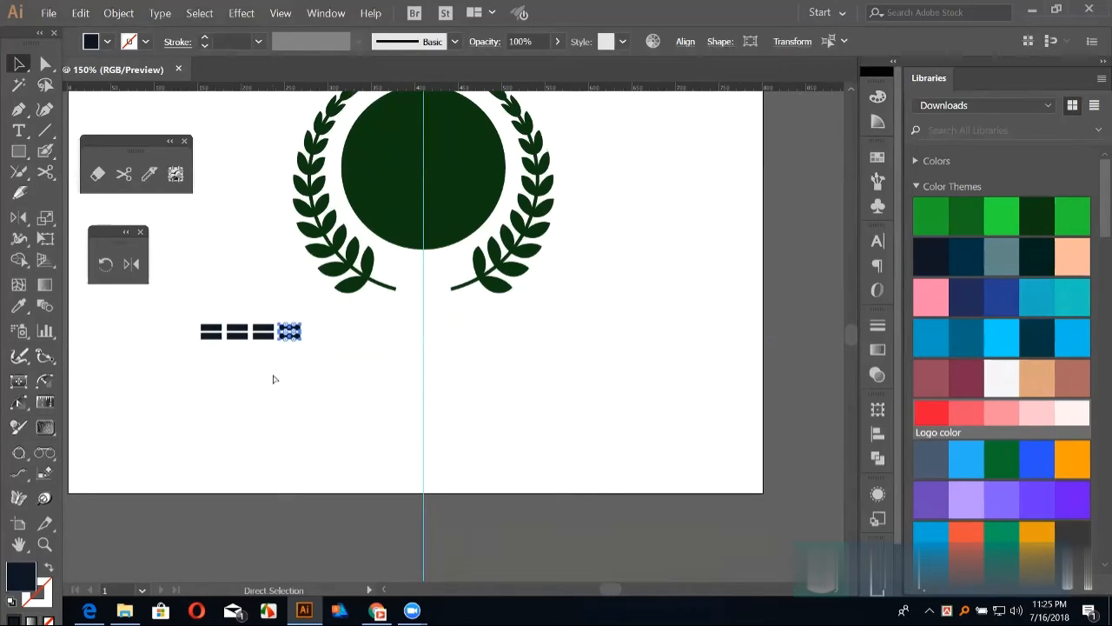
key("ctrl+d")
key("ctrl+d")
key("ctrl+d")
key("ctrl+d")
key("ctrl+d")
key("ctrl+d")
key("ctrl+d")
key("ctrl+d")
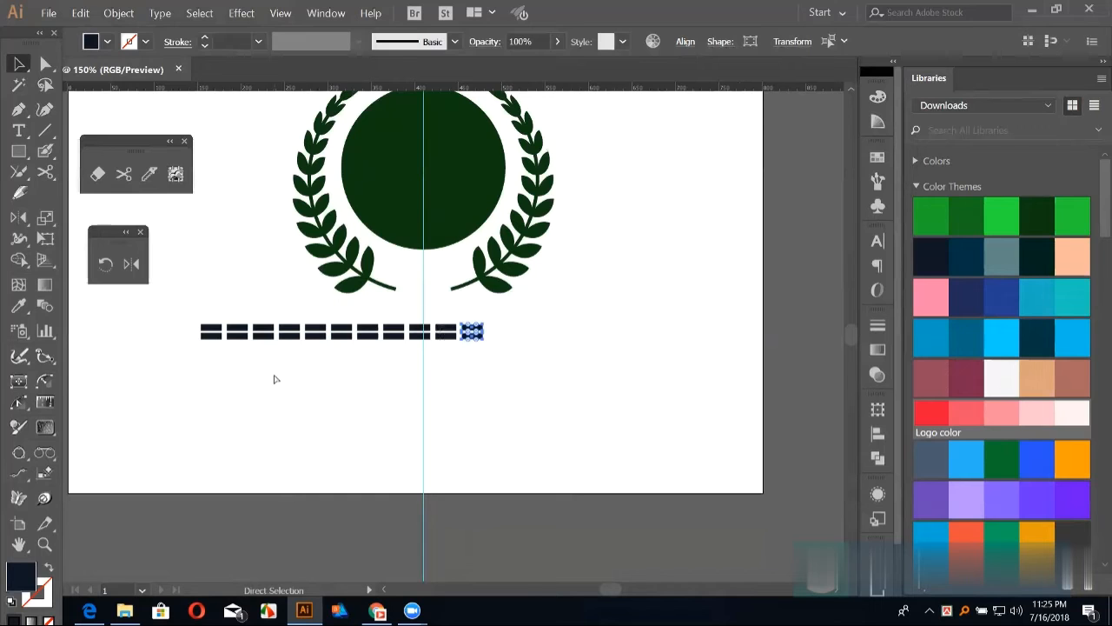
key("ctrl+d")
scroll(380, 418, "up", 1)
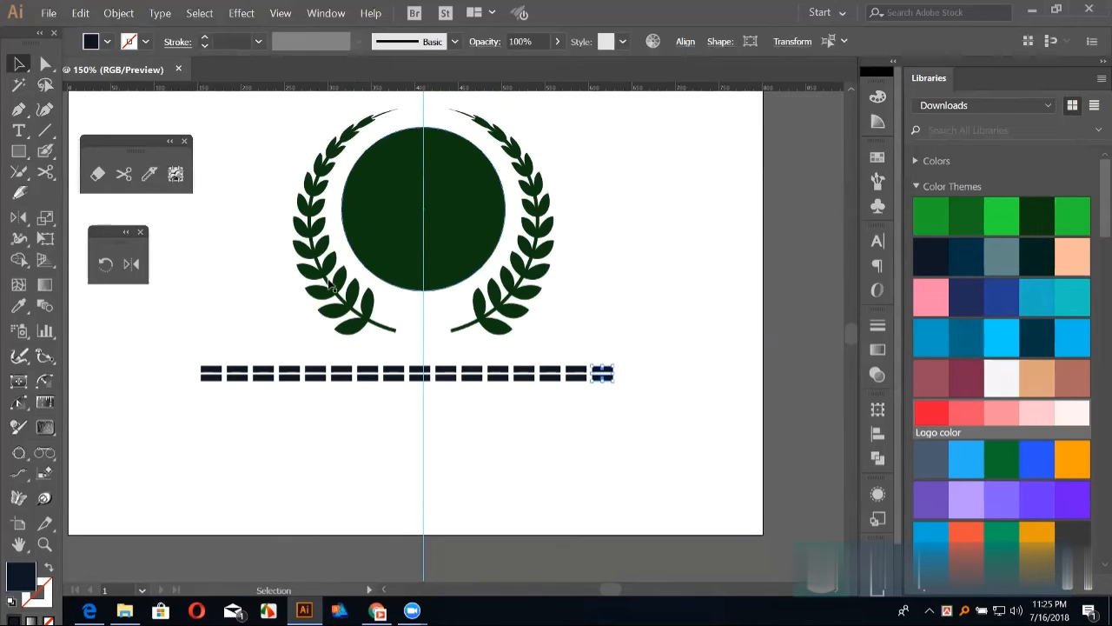
Step: Create a new art brush from the whole row of rectangle pairs, keeping Stretch to Fit Stroke Length and no colorization
left_click_drag(155, 352, 665, 431)
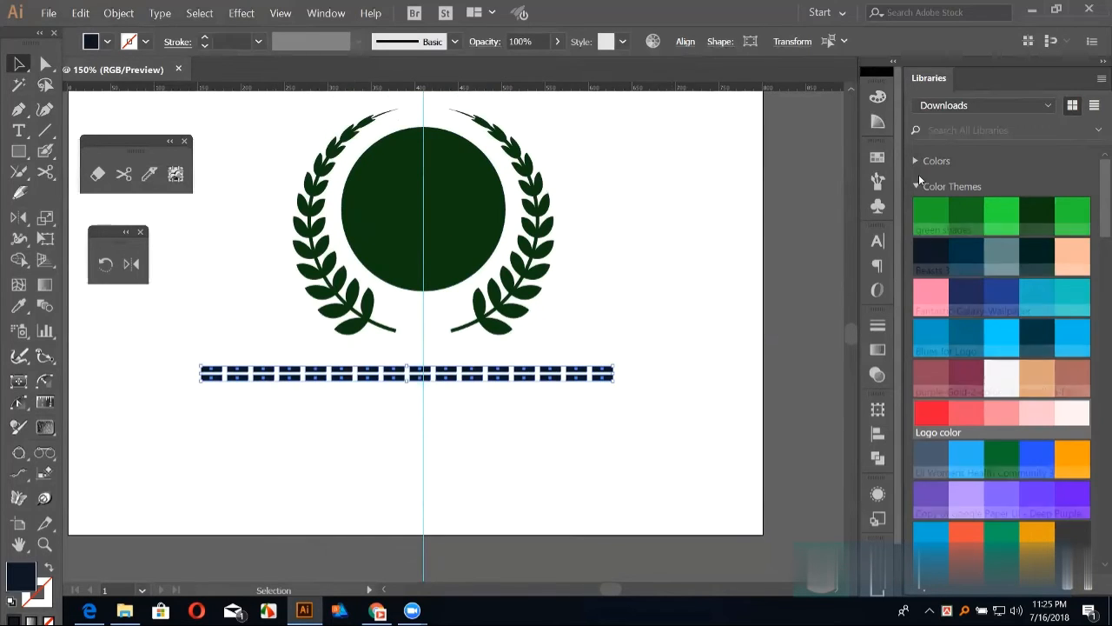
left_click(877, 180)
left_click_drag(586, 373, 721, 219)
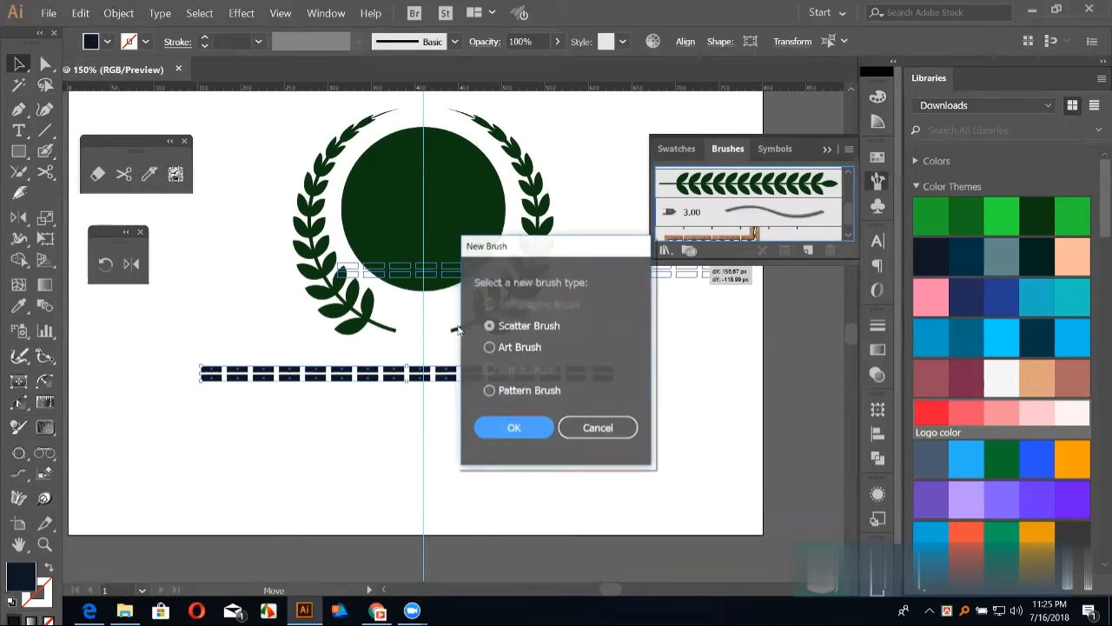
left_click(508, 348)
left_click(513, 425)
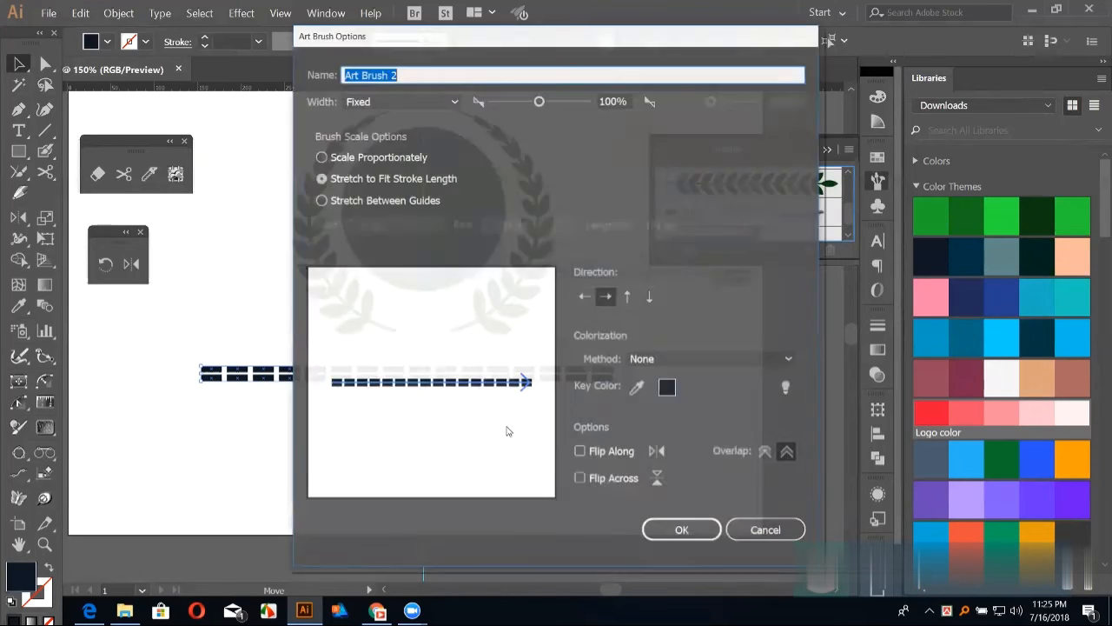
left_click(678, 530)
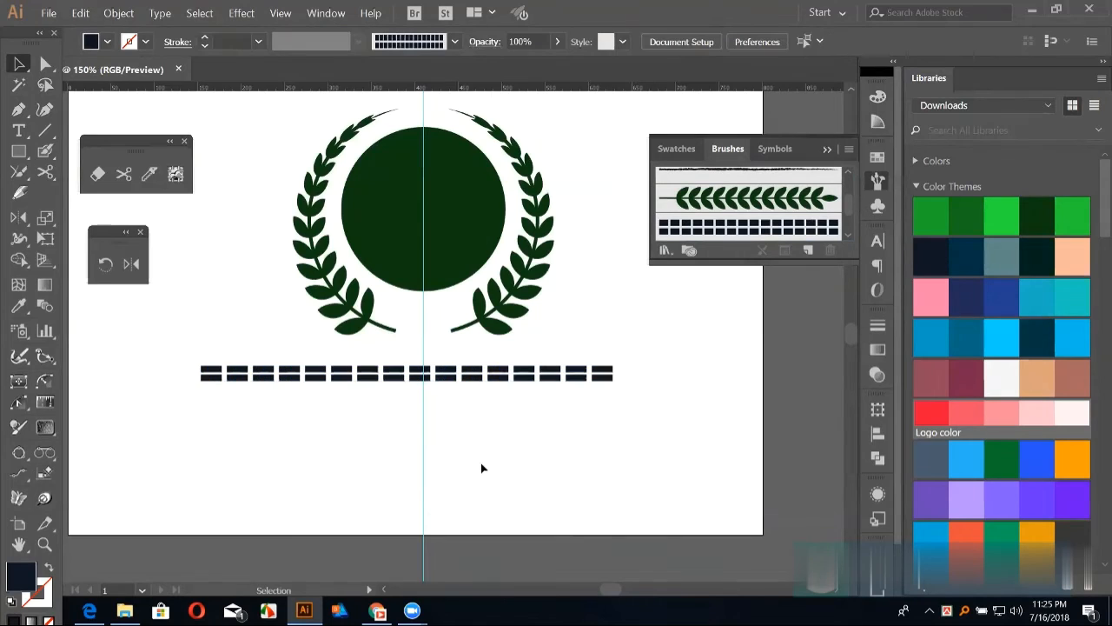
Step: Delete the row of rectangle pairs and apply the rectangle-pair art brush to the wreath's left arc
left_click_drag(173, 354, 664, 438)
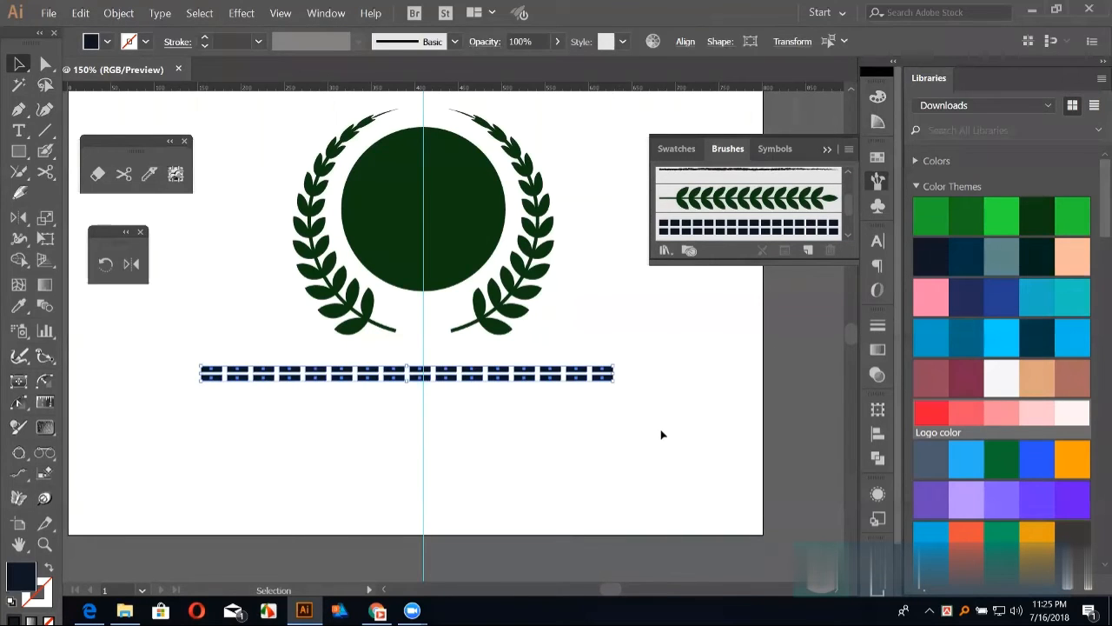
key("Delete")
left_click(365, 306)
left_click(711, 227)
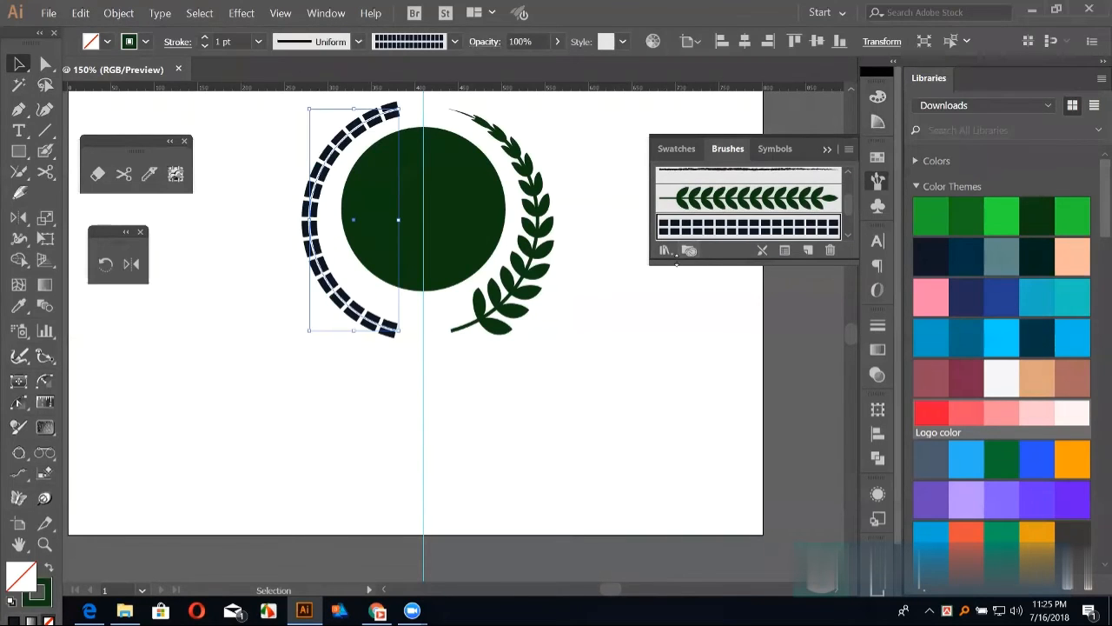
Step: Give the rectangle-pair arc the triangular width profile that tapers from its lower end to its tip
left_click(344, 42)
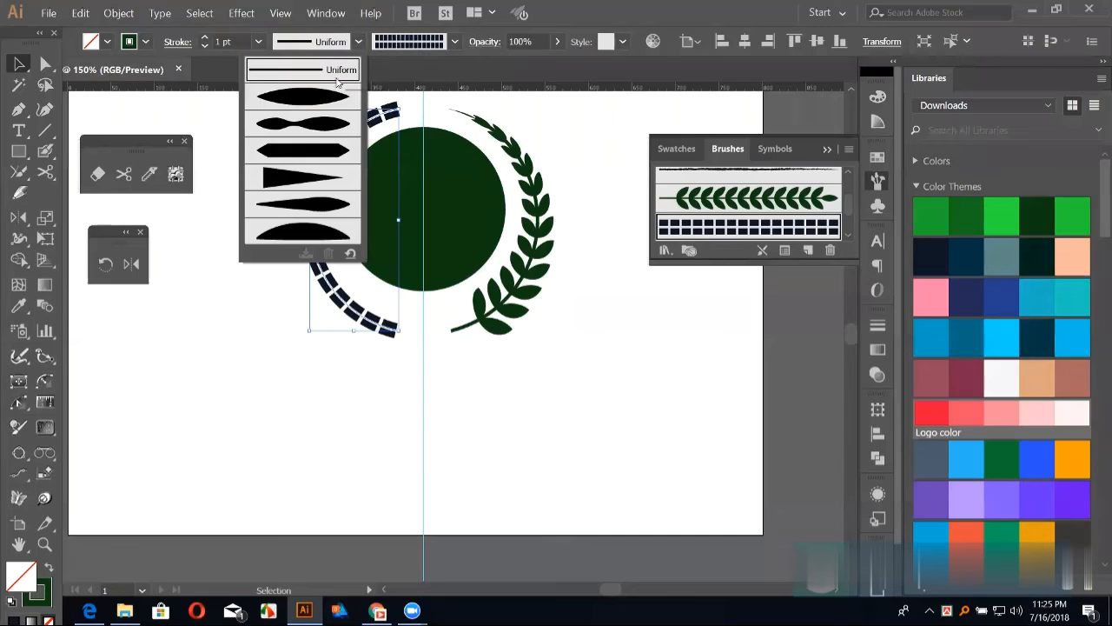
left_click(310, 176)
left_click(477, 513)
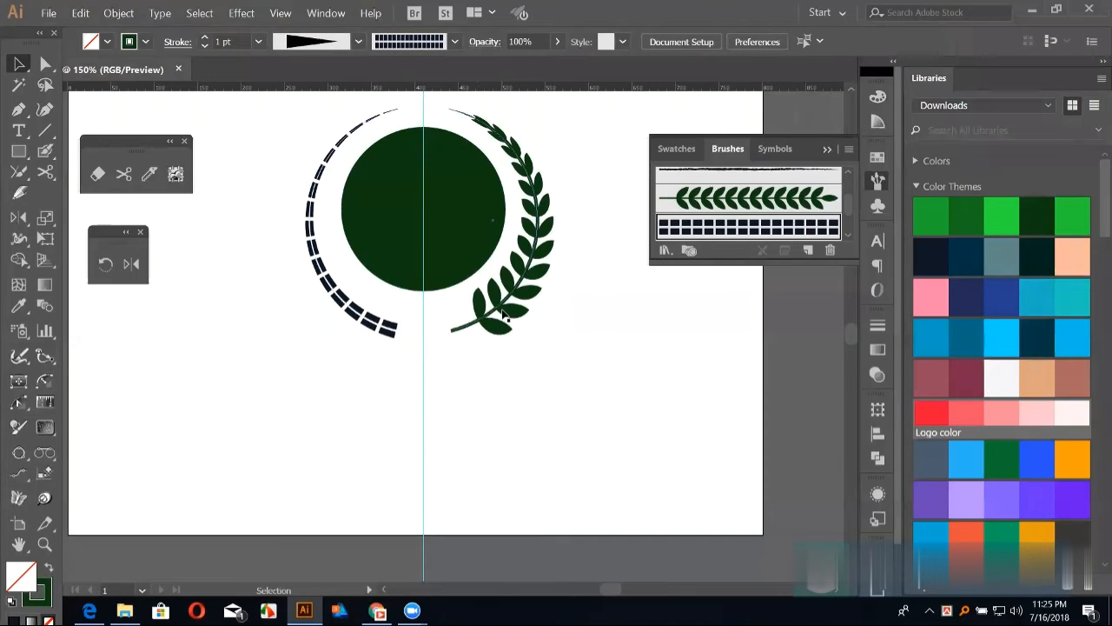
left_click(505, 318)
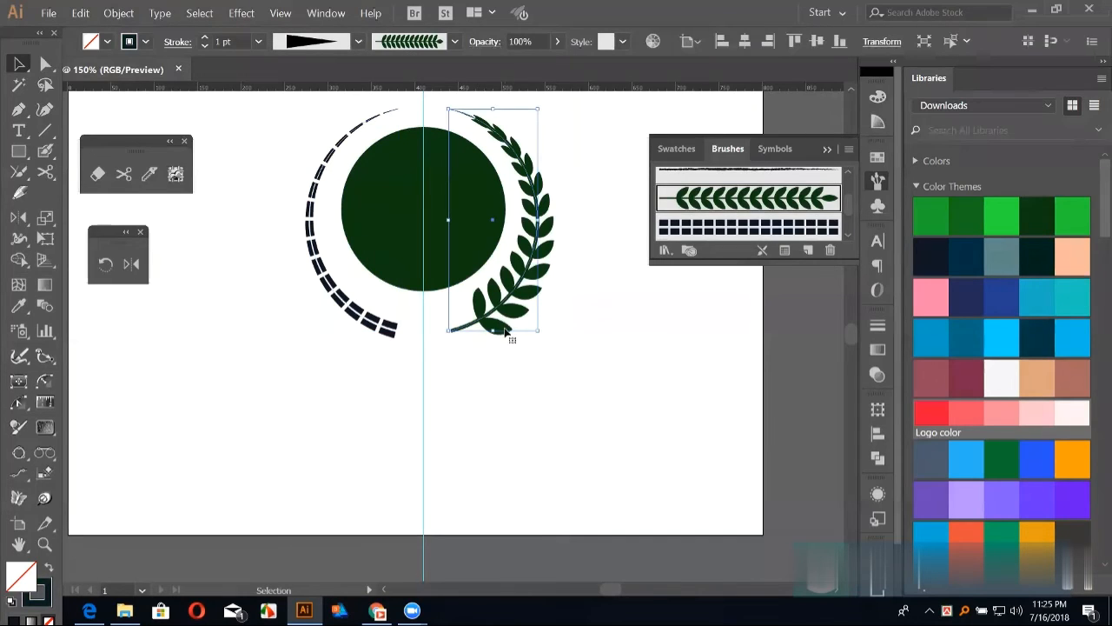
left_click(542, 410)
scroll(541, 428, "up", 1)
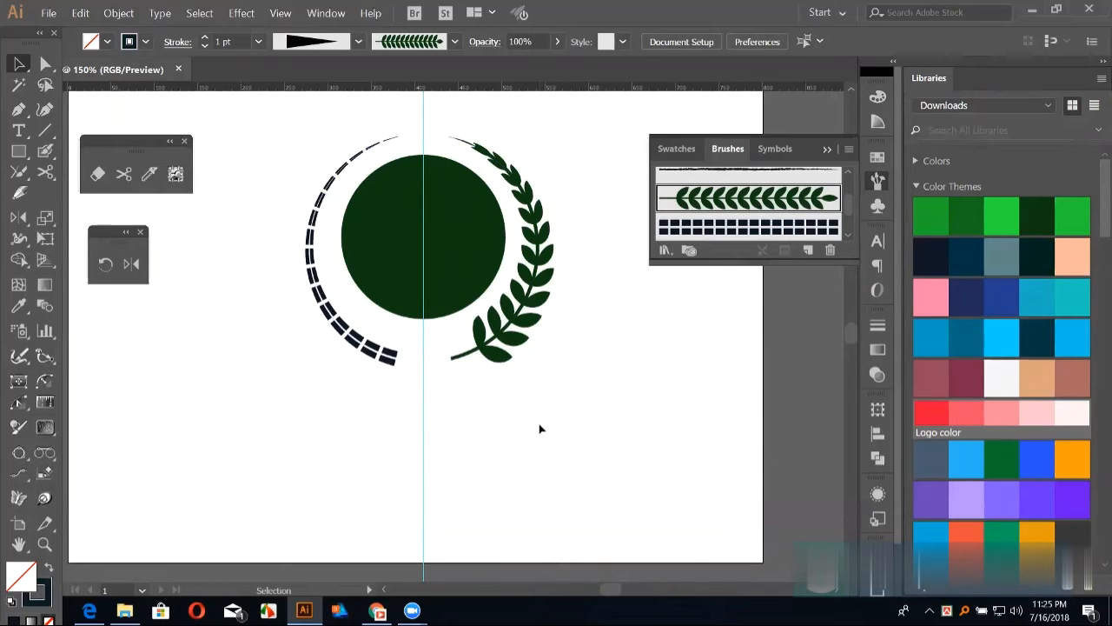
Step: Place a "Lorem ipsum" placeholder text below and left of the wreath, set in Arial Black with All Caps
left_click(18, 130)
left_click(229, 447)
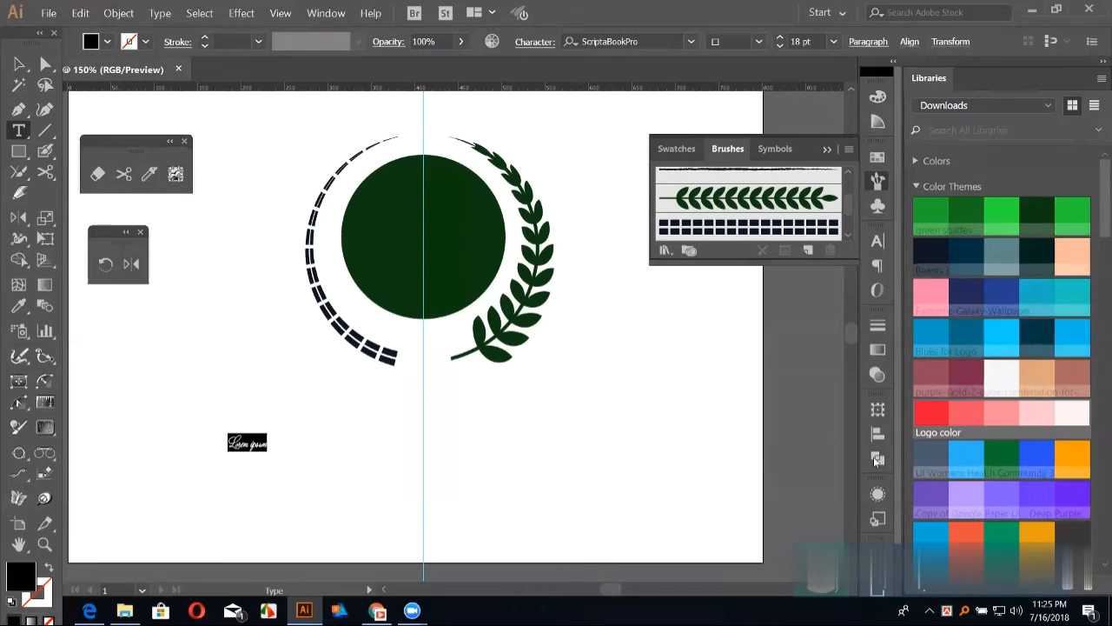
left_click(877, 241)
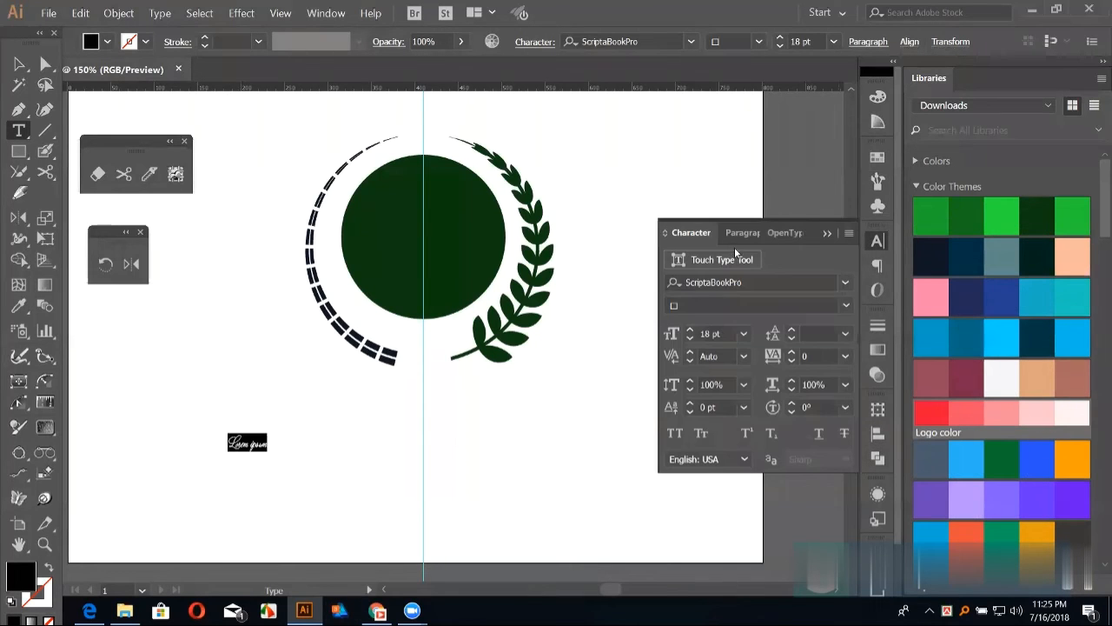
left_click(717, 282)
type("a")
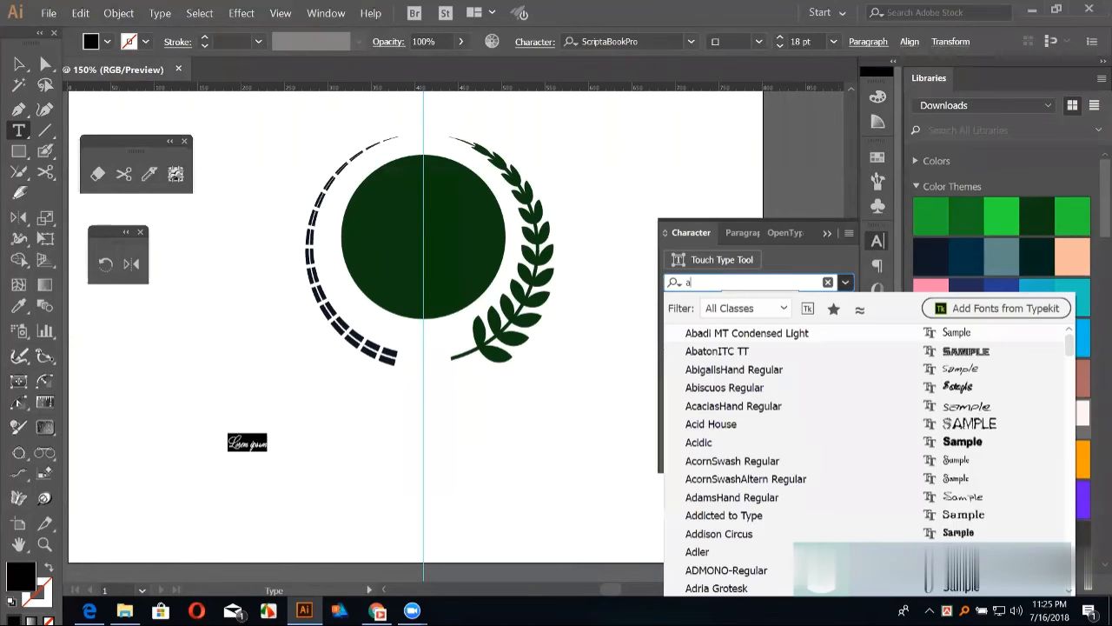
type("ri")
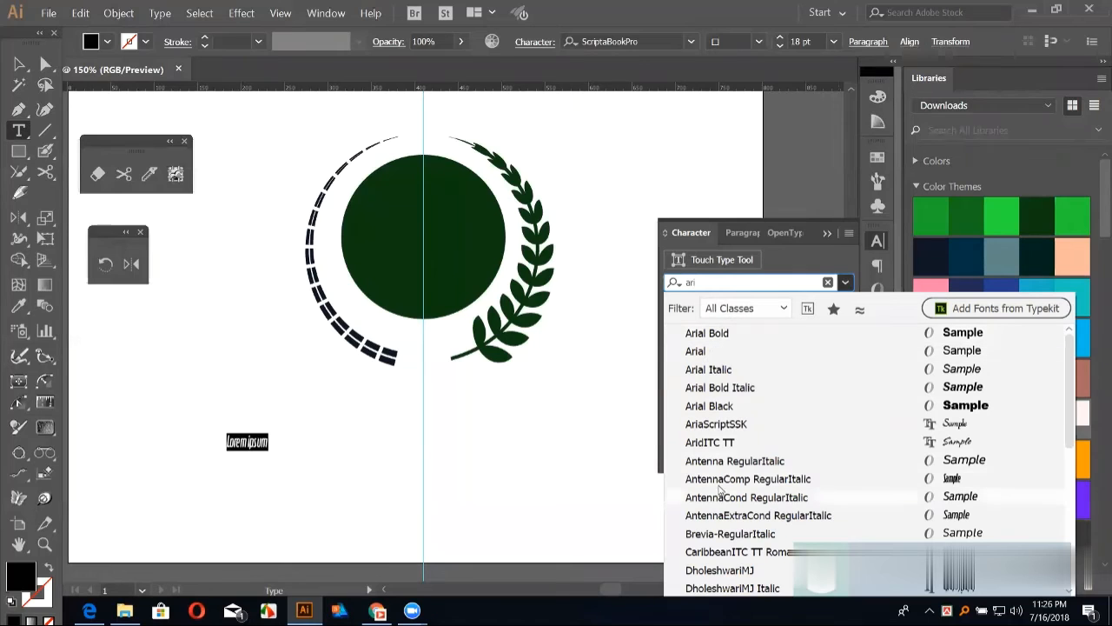
left_click(729, 406)
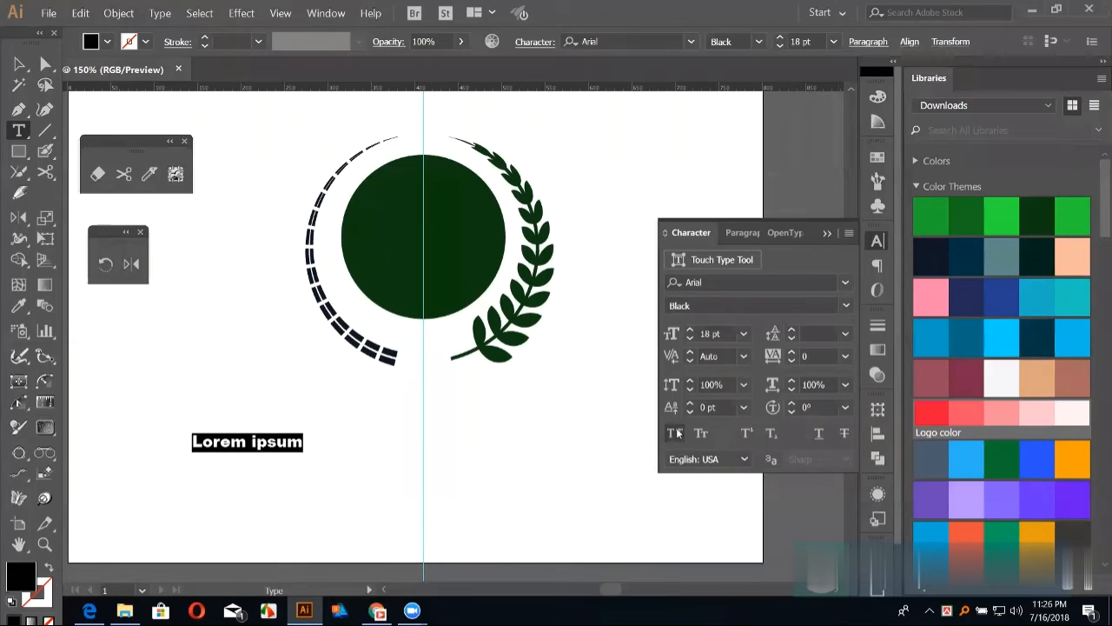
left_click(677, 433)
left_click(19, 63)
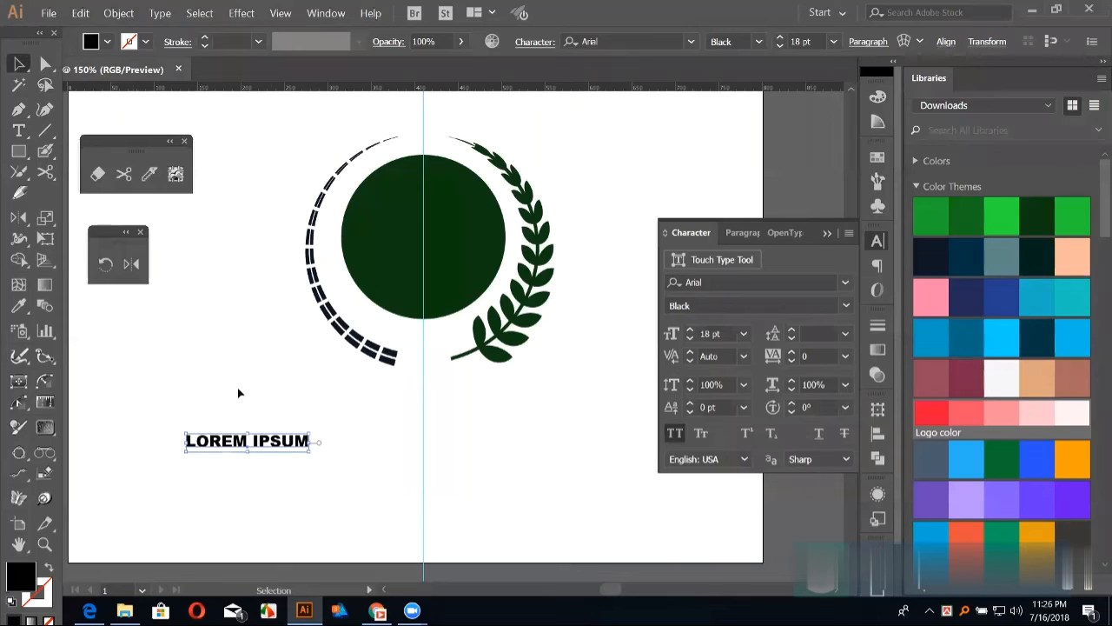
left_click(827, 232)
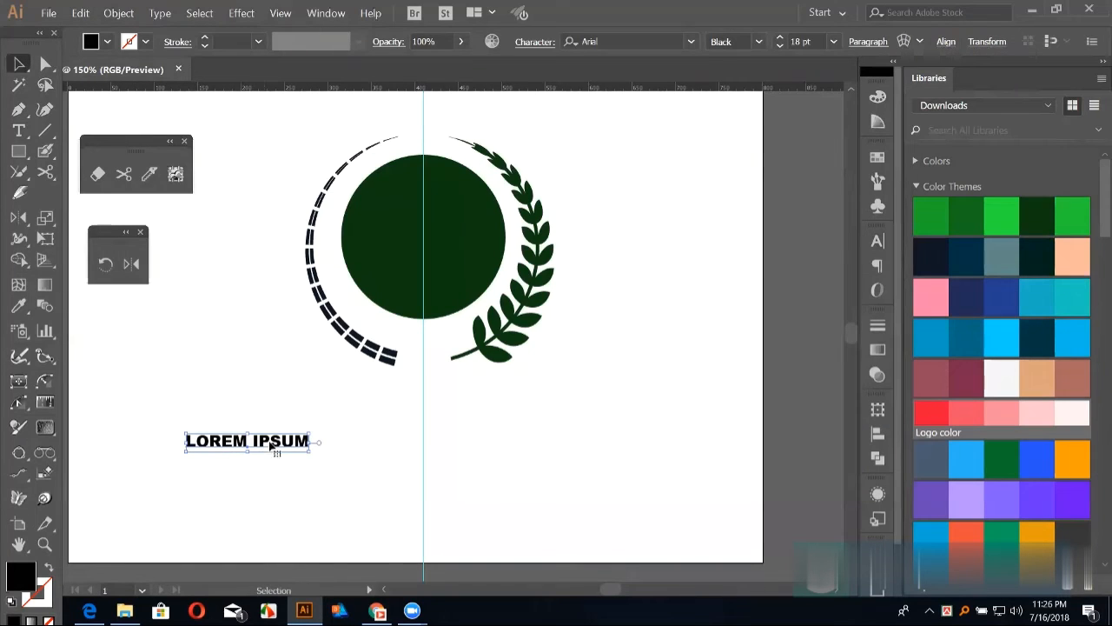
Step: Try to create an art brush directly from the live LOREM IPSUM text
left_click(879, 182)
left_click_drag(313, 442, 656, 276)
left_click(514, 347)
left_click(522, 427)
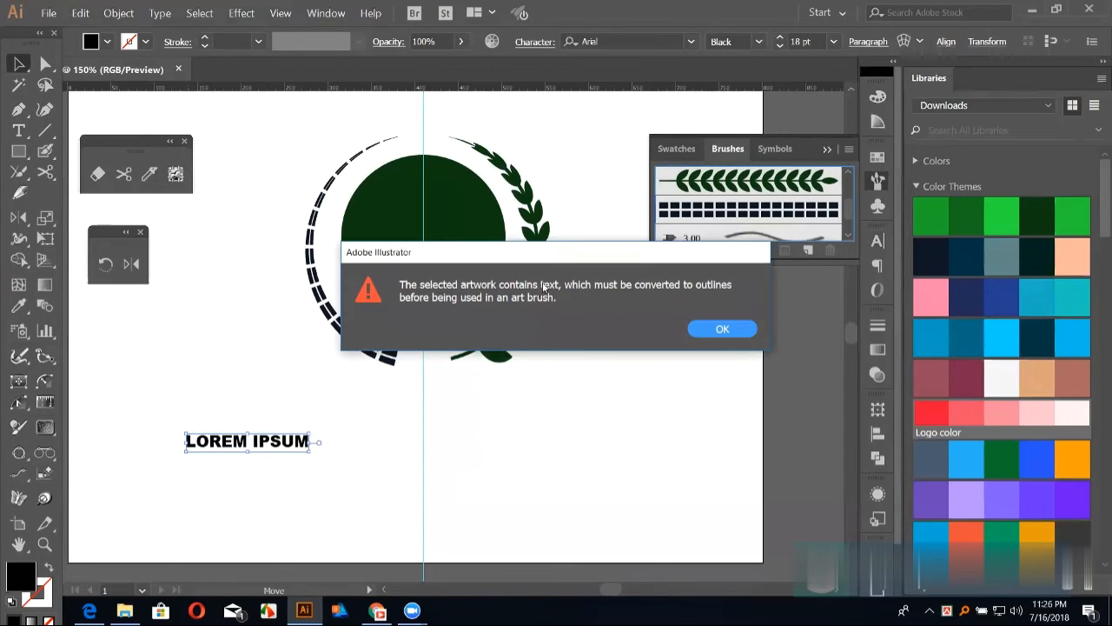
left_click(721, 330)
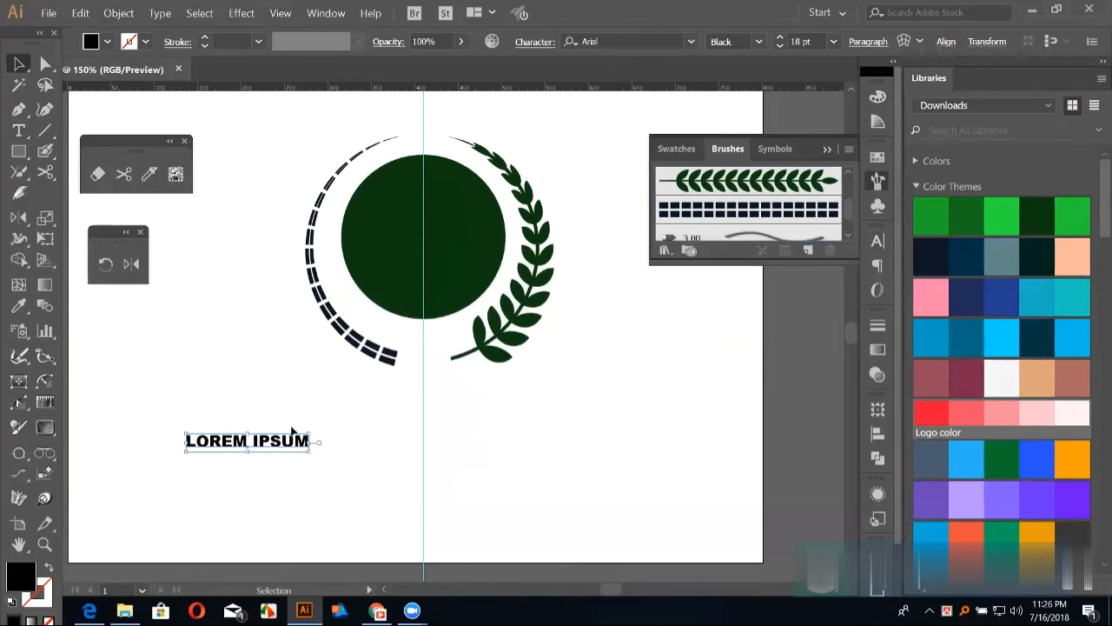
Step: Convert the LOREM IPSUM text to outlines and create an art brush from it, keeping Stretch to Fit Stroke Length and no colorization
right_click(251, 444)
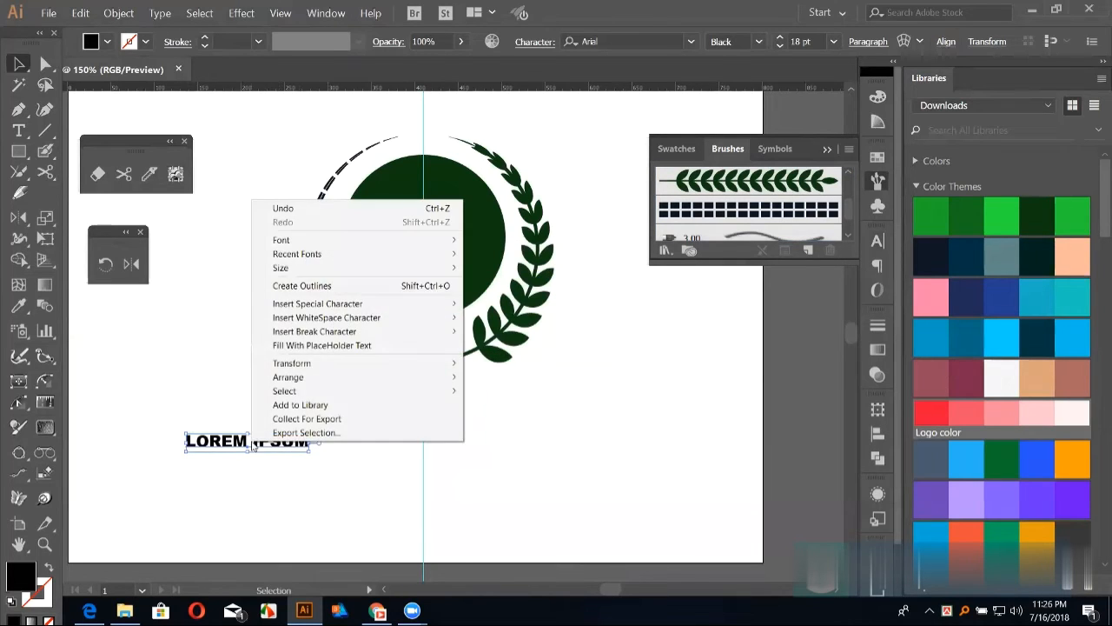
left_click(377, 286)
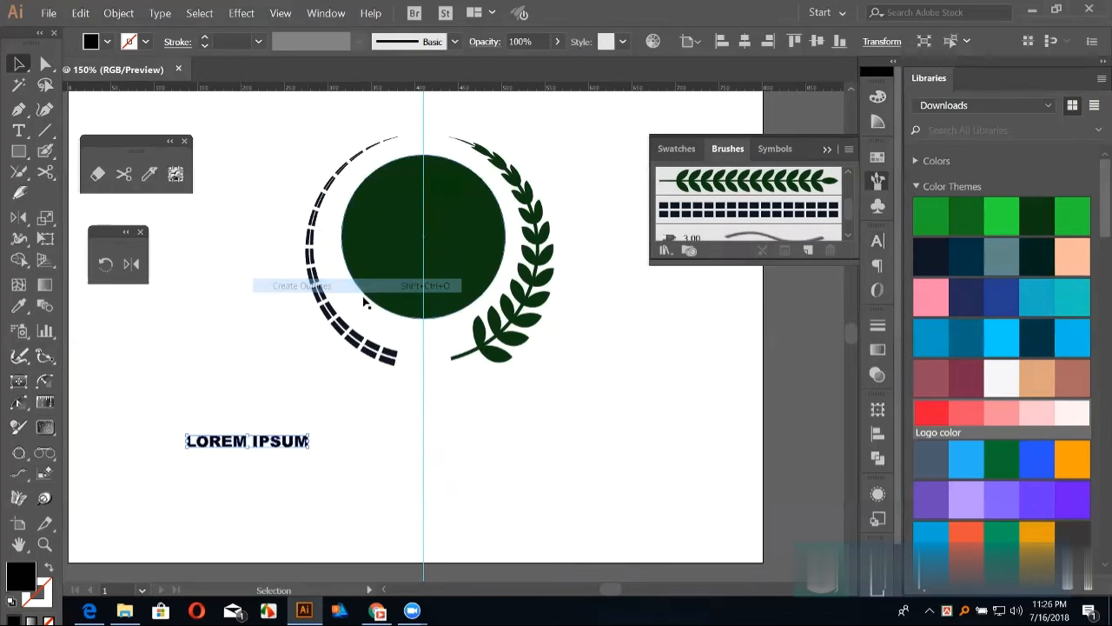
mouse_move(260, 446)
left_mouse_down()
mouse_move(353, 419)
mouse_move(717, 233)
left_mouse_up()
left_click(520, 348)
left_click(513, 427)
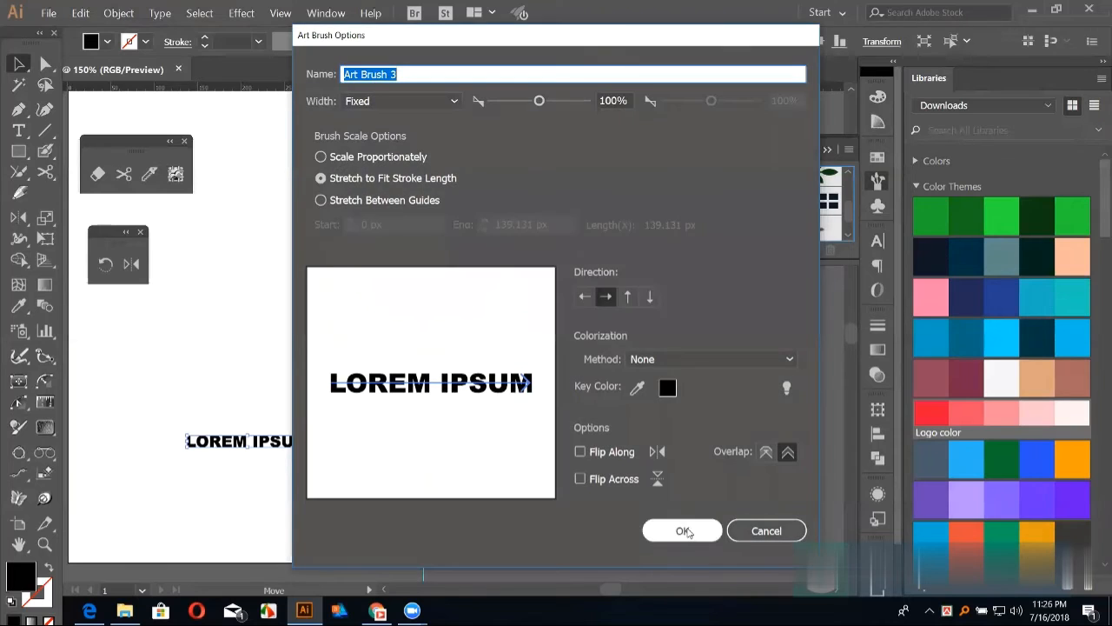
left_click(679, 528)
Step: Apply the LOREM IPSUM art brush to the left arc beside the green circle
left_click(409, 391)
left_click(387, 358)
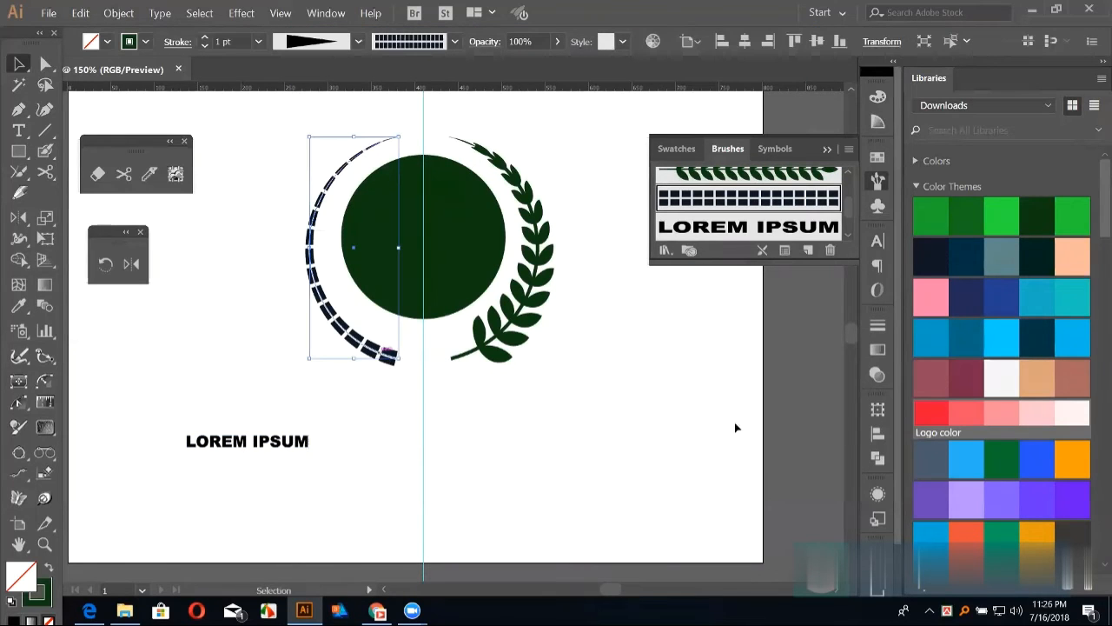
left_click(785, 229)
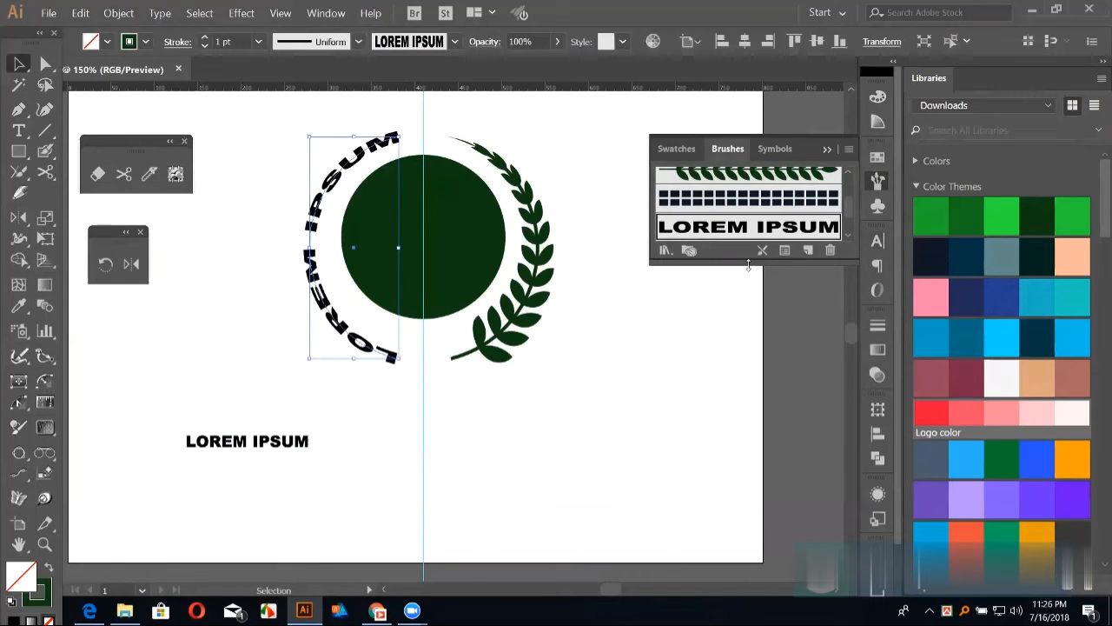
left_click(489, 396)
Step: Try the tapered triangular width profile on the LOREM IPSUM arc, and undo it
left_click(352, 344)
left_click(287, 43)
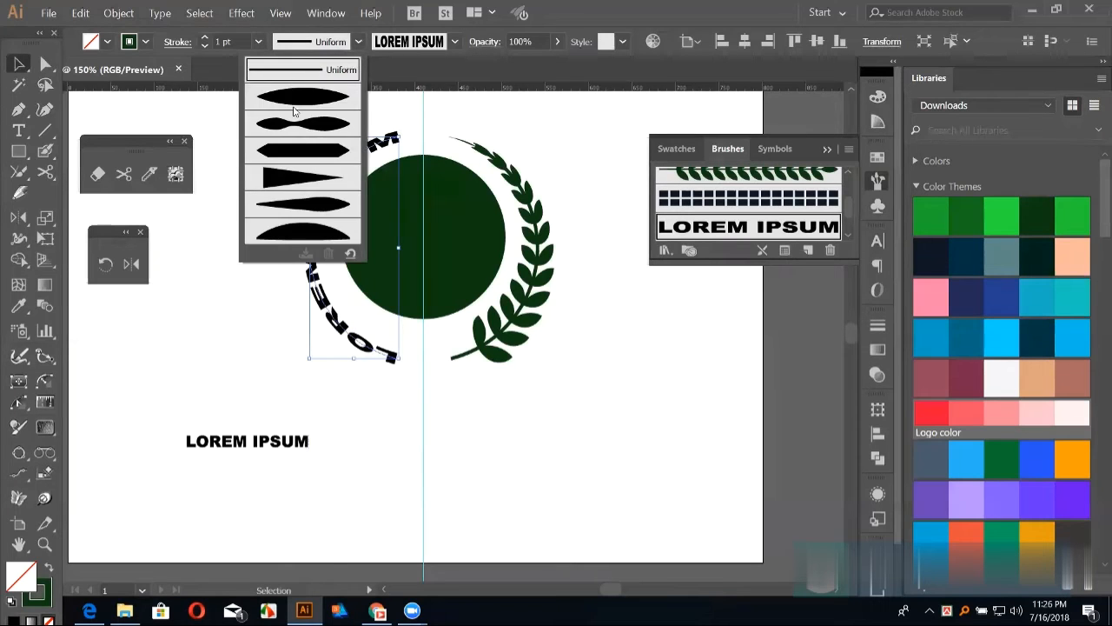
left_click(299, 174)
left_click(565, 478)
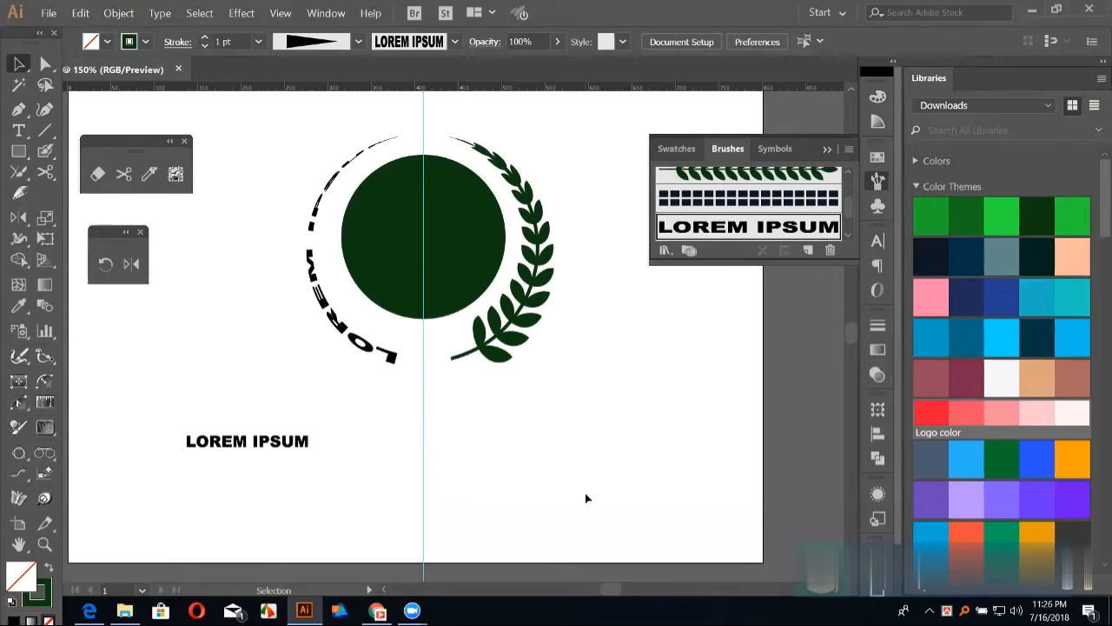
key("ctrl+z")
key("ctrl+z")
left_click(593, 496)
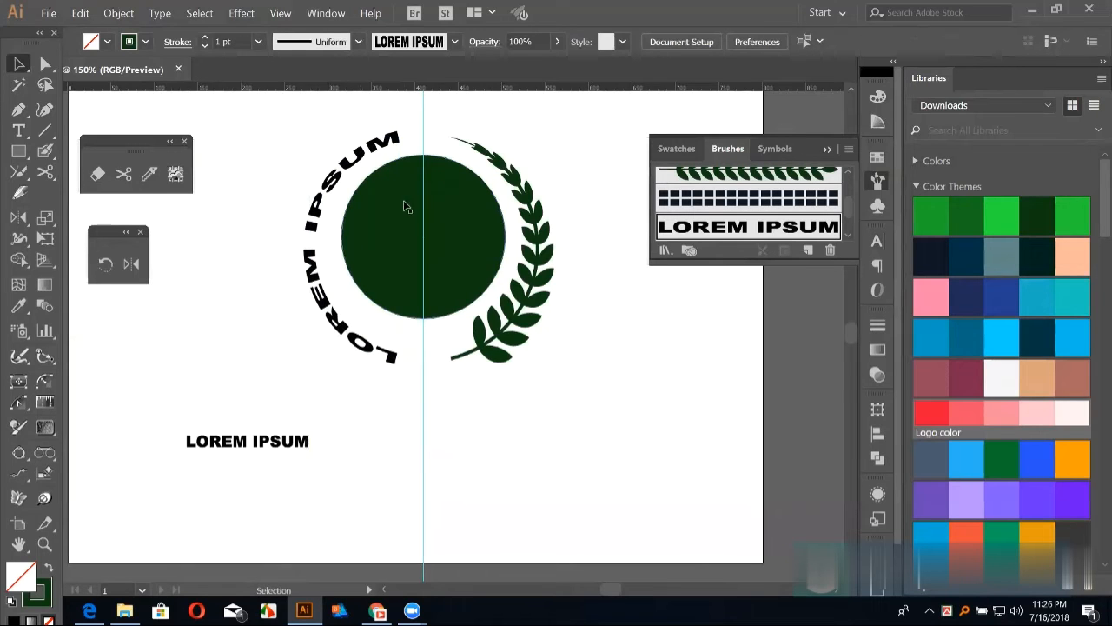
Step: Draw an open wavy path with the Pen tool below the wreath and shift it slightly down and left
left_click_drag(623, 351, 489, 421)
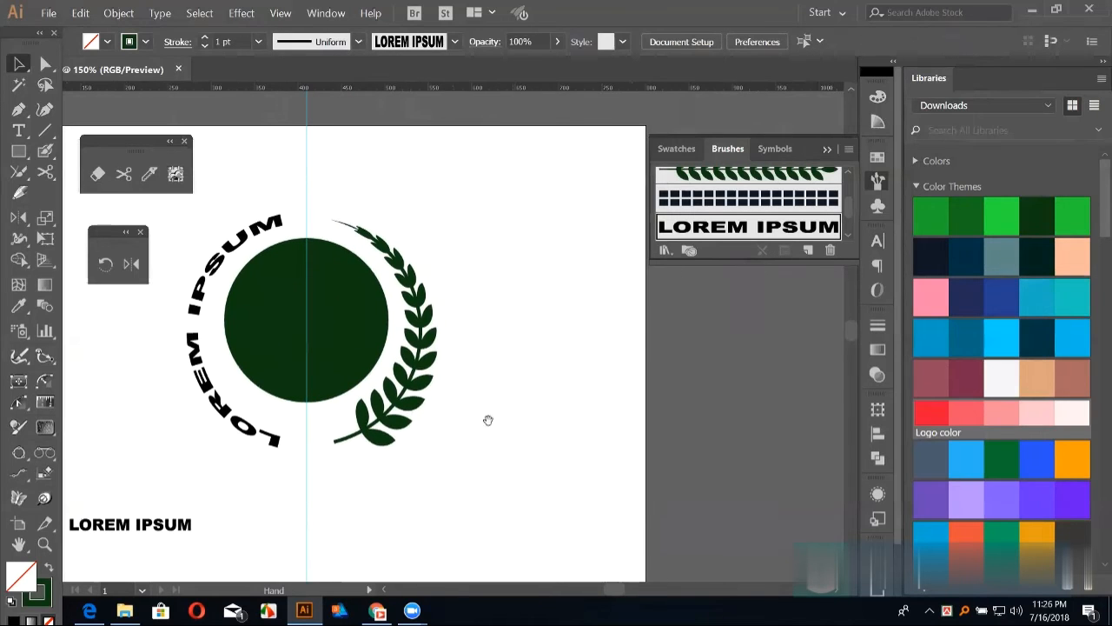
left_click(18, 108)
left_click_drag(266, 320, 357, 210)
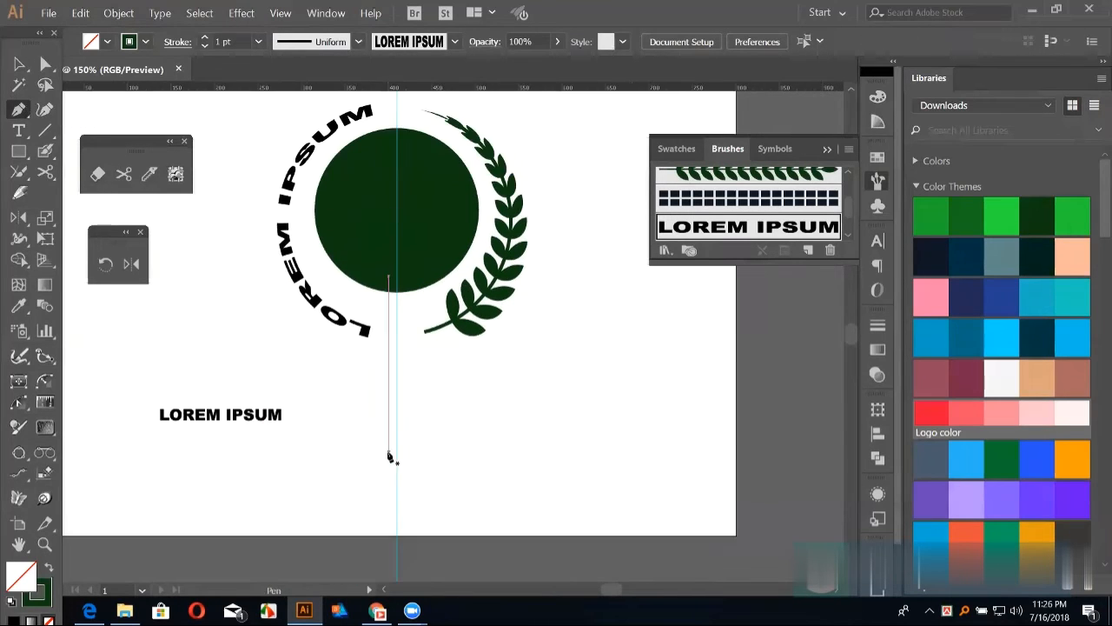
left_click(389, 453)
left_click_drag(563, 408, 614, 389)
left_click(678, 489)
key("v")
left_click(436, 440)
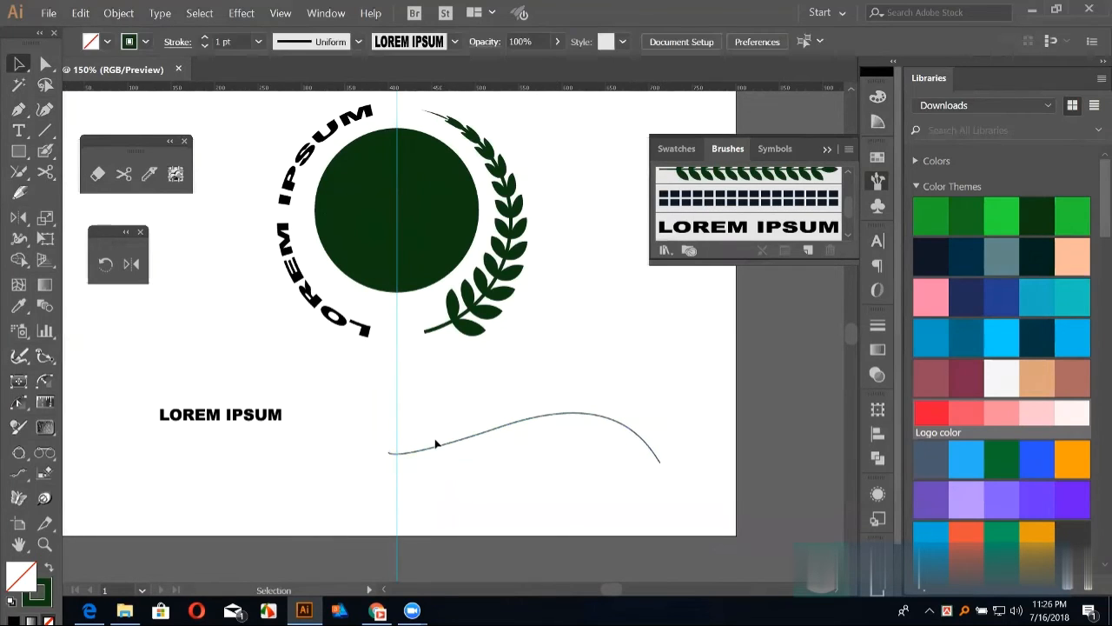
left_click_drag(430, 459, 416, 479)
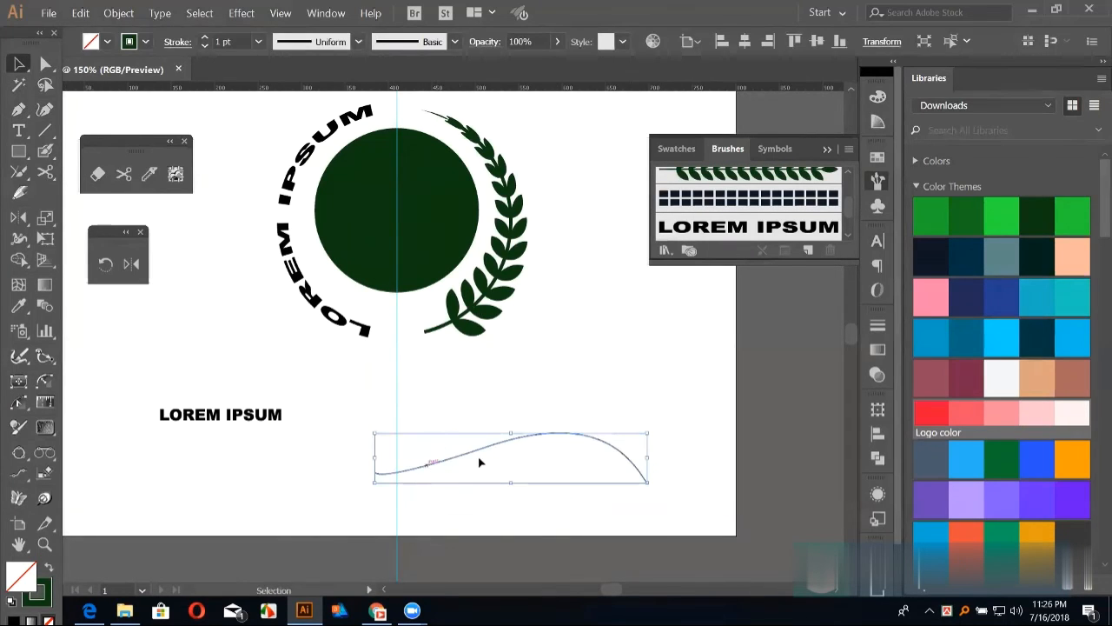
Step: Apply the LOREM IPSUM art brush to the wavy path
scroll(736, 208, "up", 3)
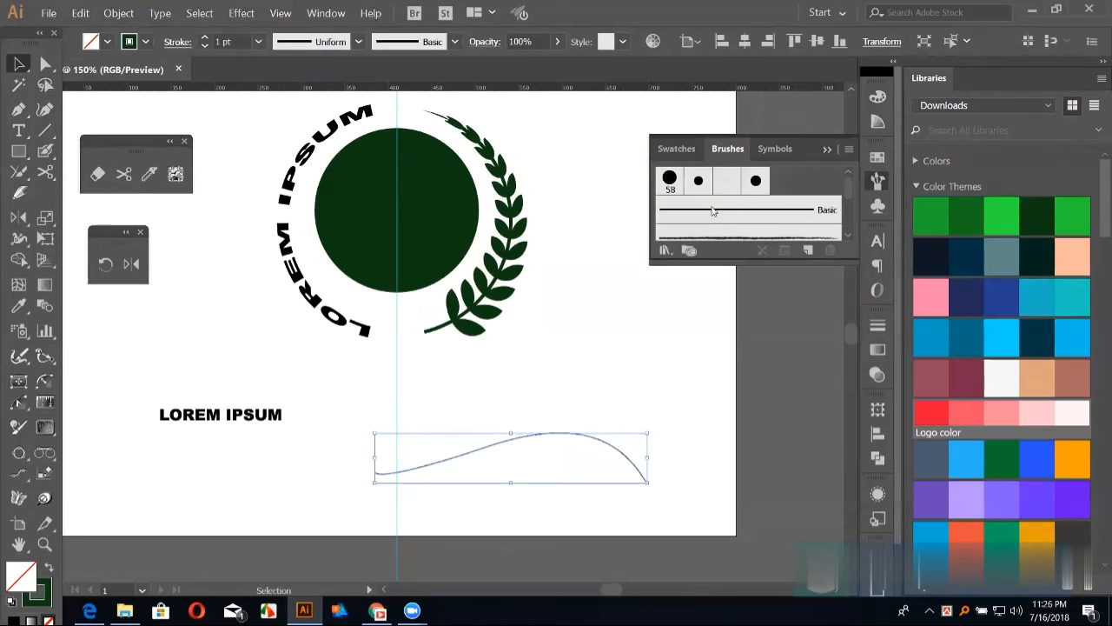
scroll(732, 216, "down", 3)
left_click(732, 219)
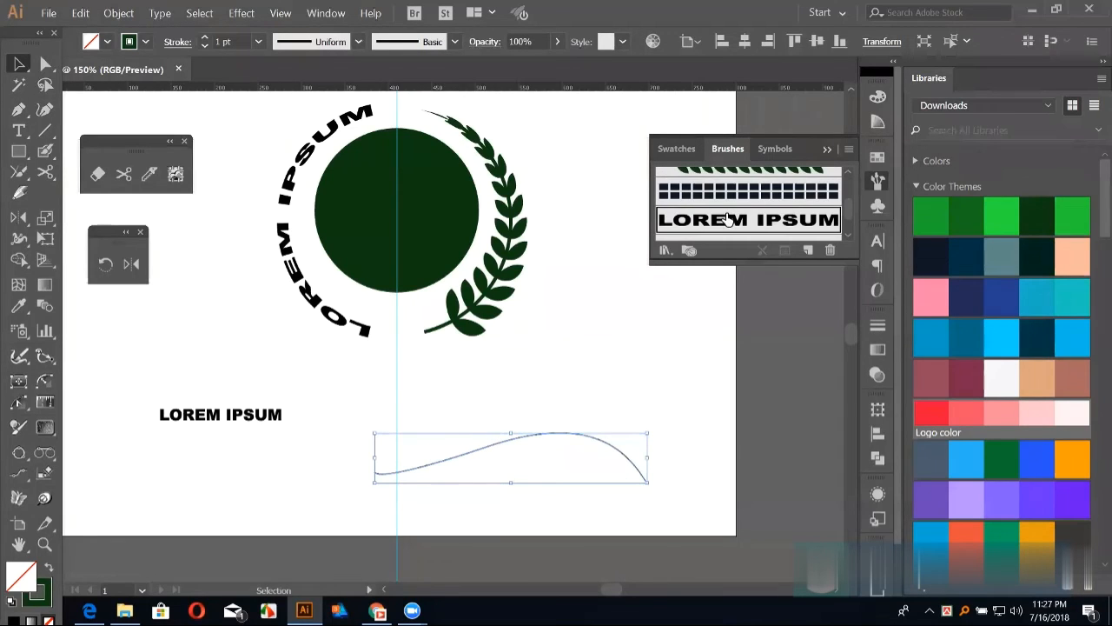
left_click(628, 377)
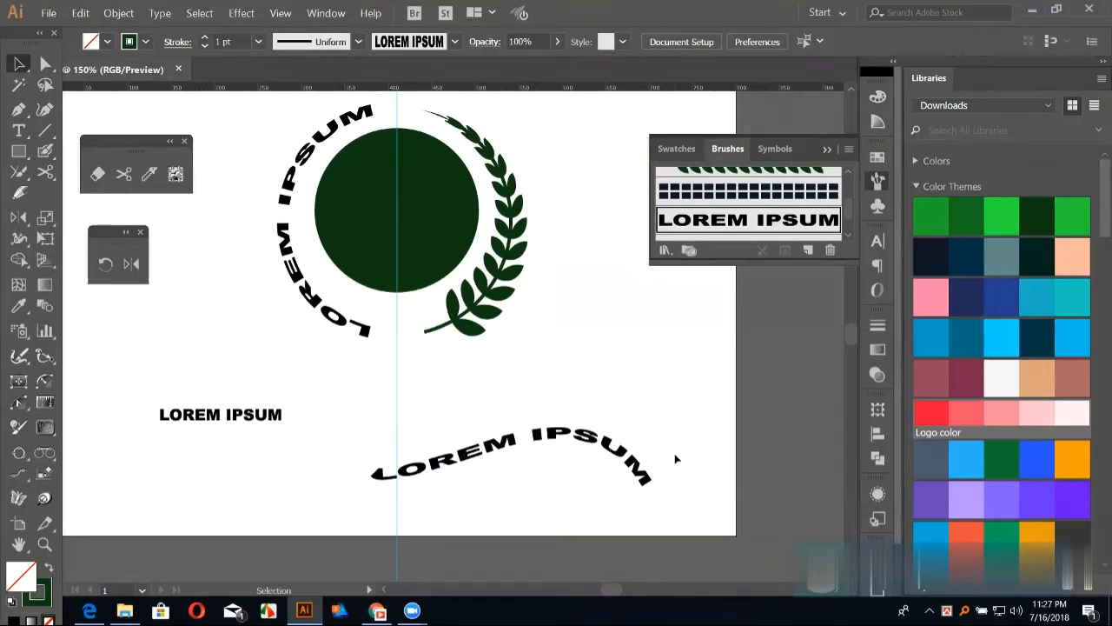
Step: Clear the artboard by deleting the brushed wavy path, the green circle with both arcs, and the outlined LOREM IPSUM text
left_click(549, 431)
key("Delete")
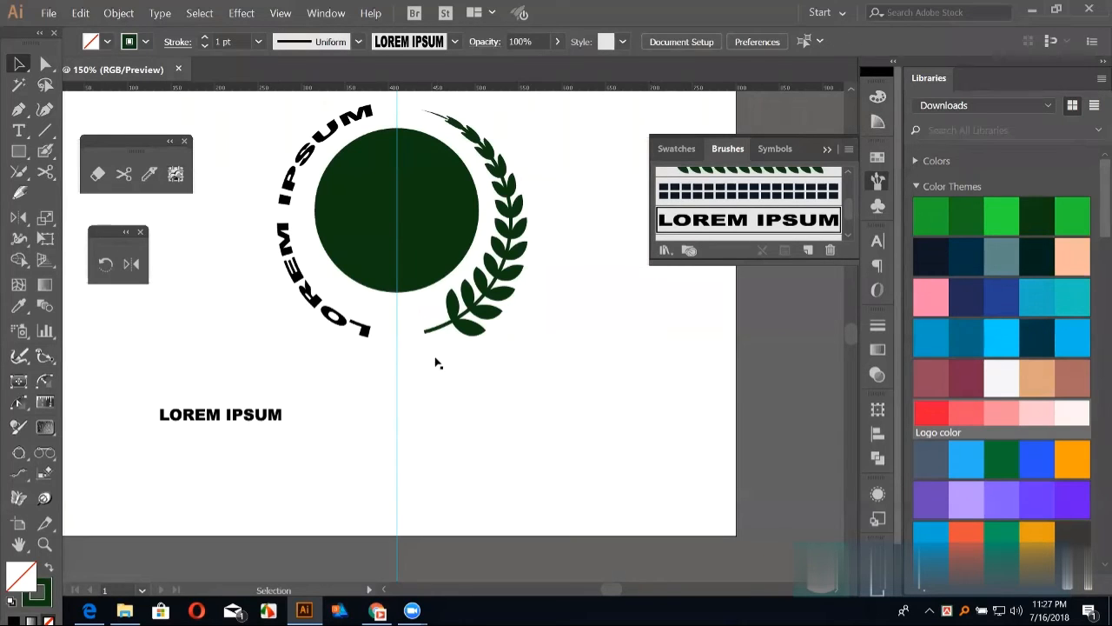
scroll(437, 363, "up", 2)
left_click(294, 305)
scroll(717, 235, "up", 2)
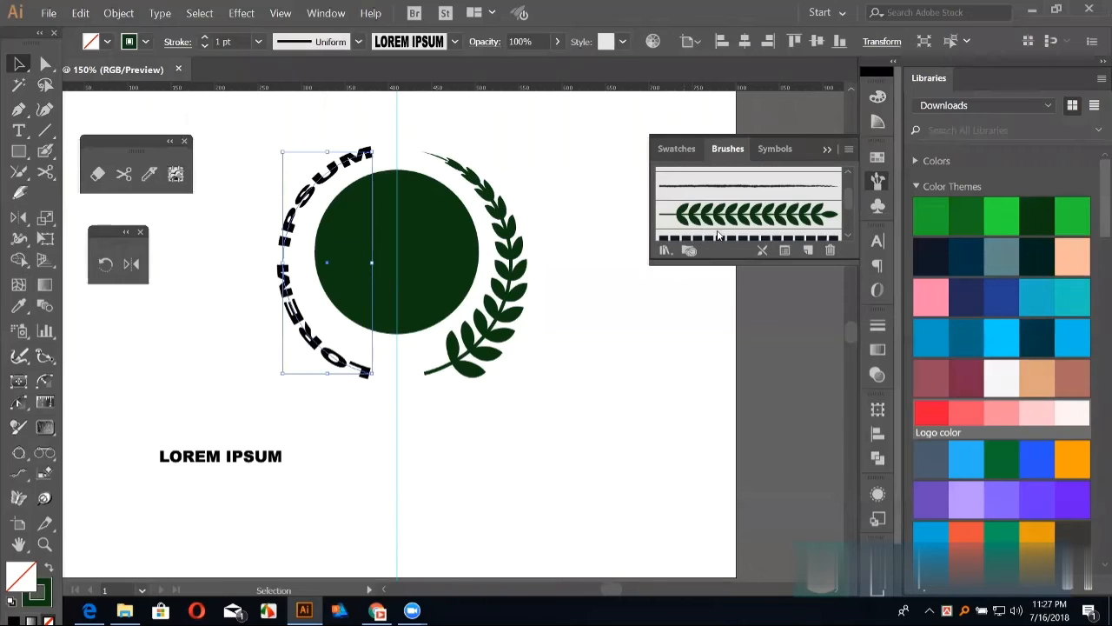
mouse_move(231, 155)
left_mouse_down()
mouse_move(380, 285)
mouse_move(558, 339)
left_mouse_up()
key("Delete")
left_click_drag(182, 365, 332, 572)
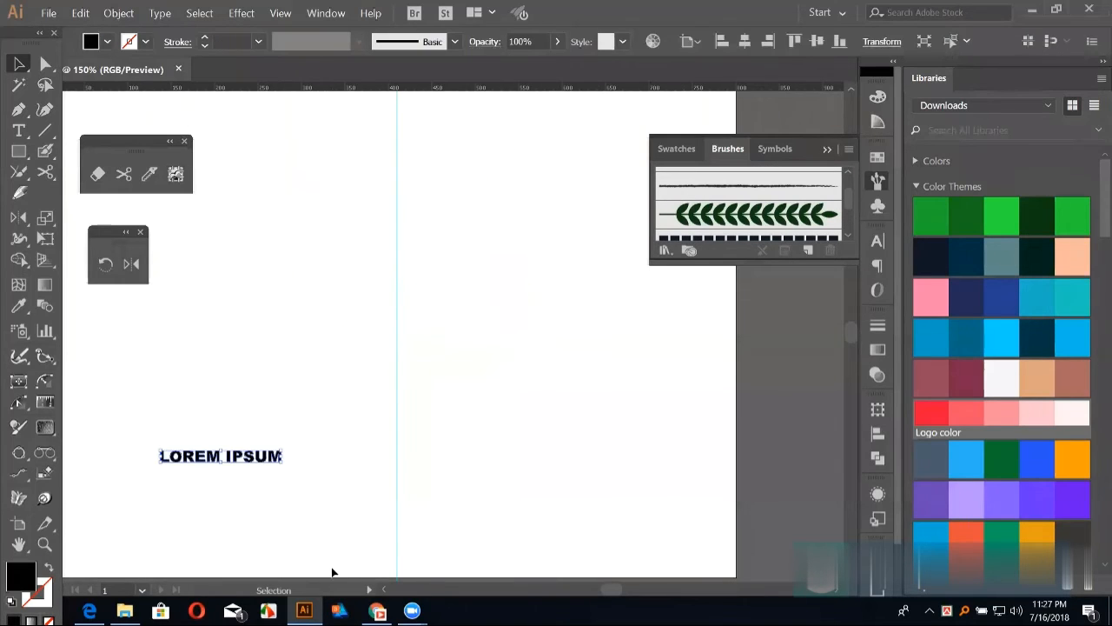
key("Delete")
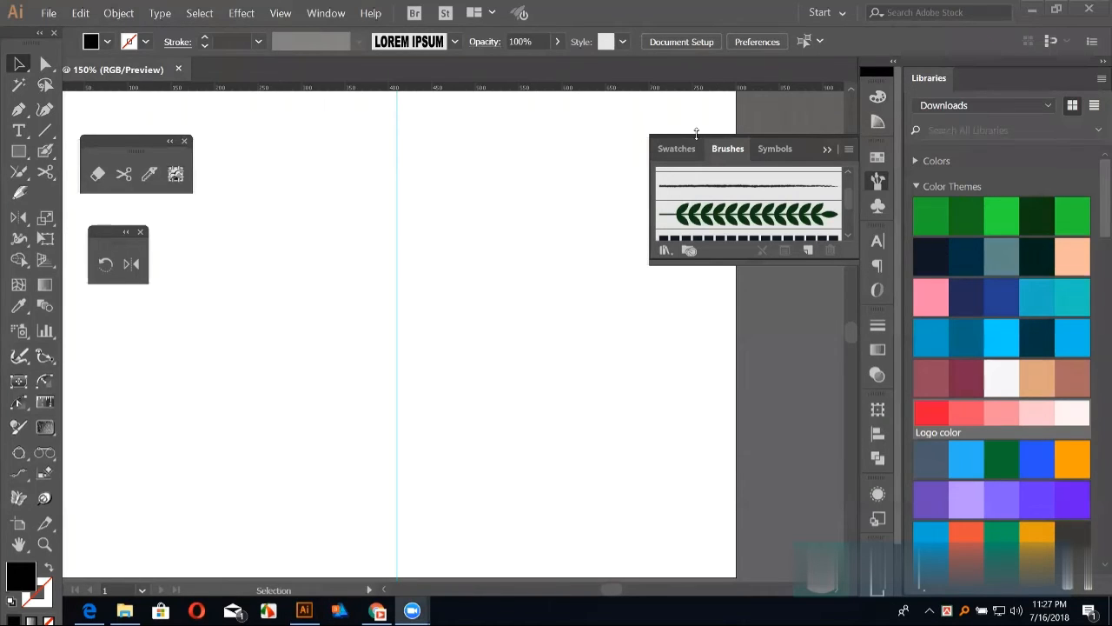
left_click(409, 247)
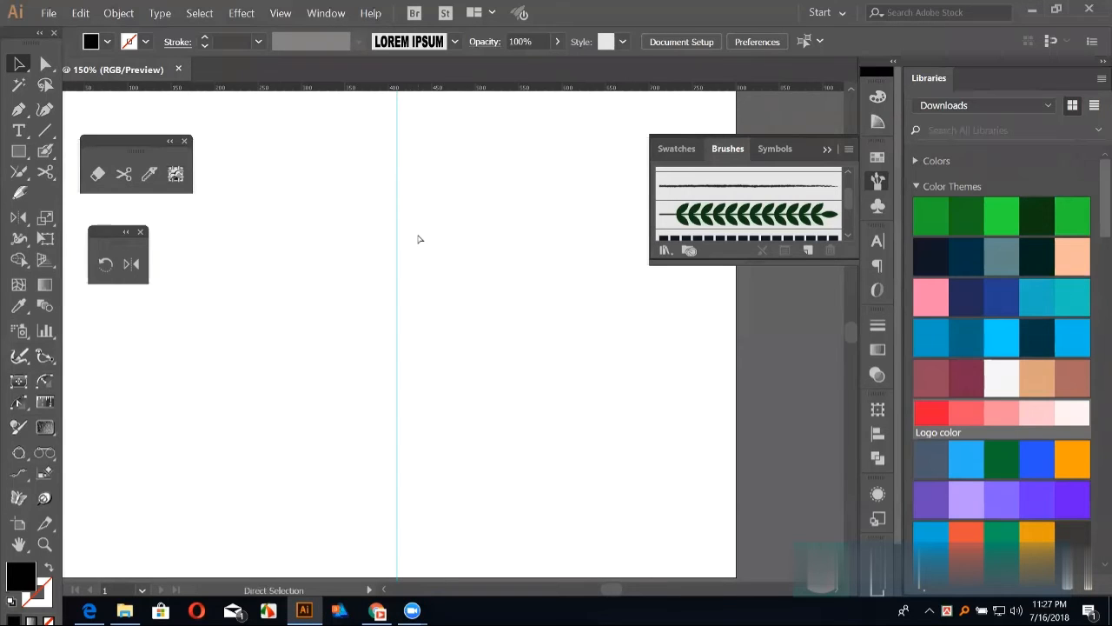
Step: Place a duplicate of the lower 100% PREMIUM Quality badge on the empty artboard, left of the vertical guide
key("ctrl+0")
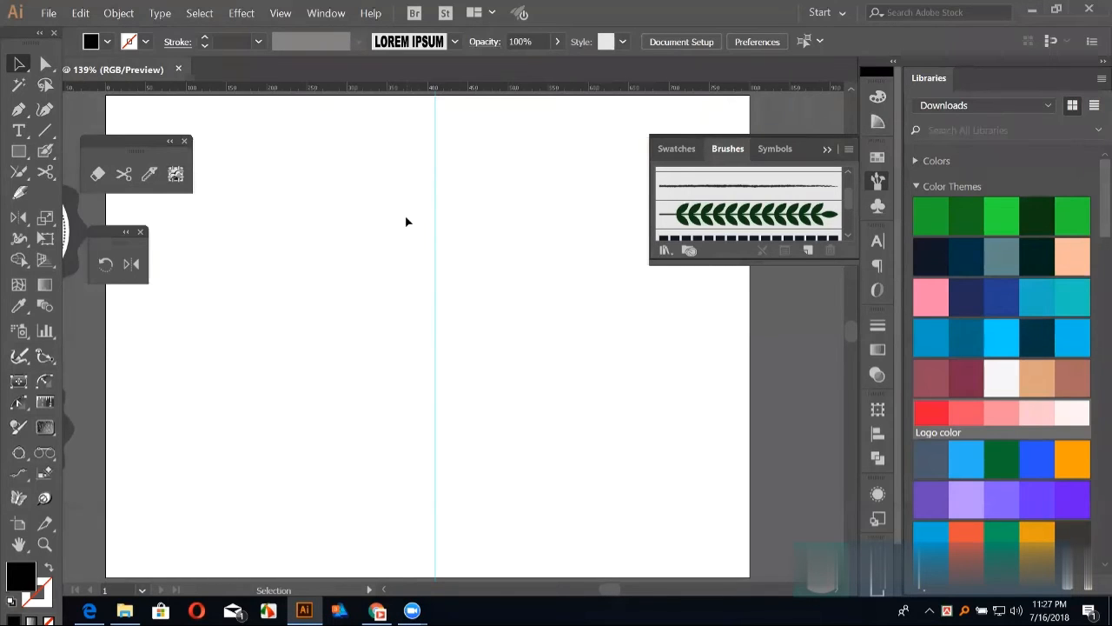
key("ctrl+1")
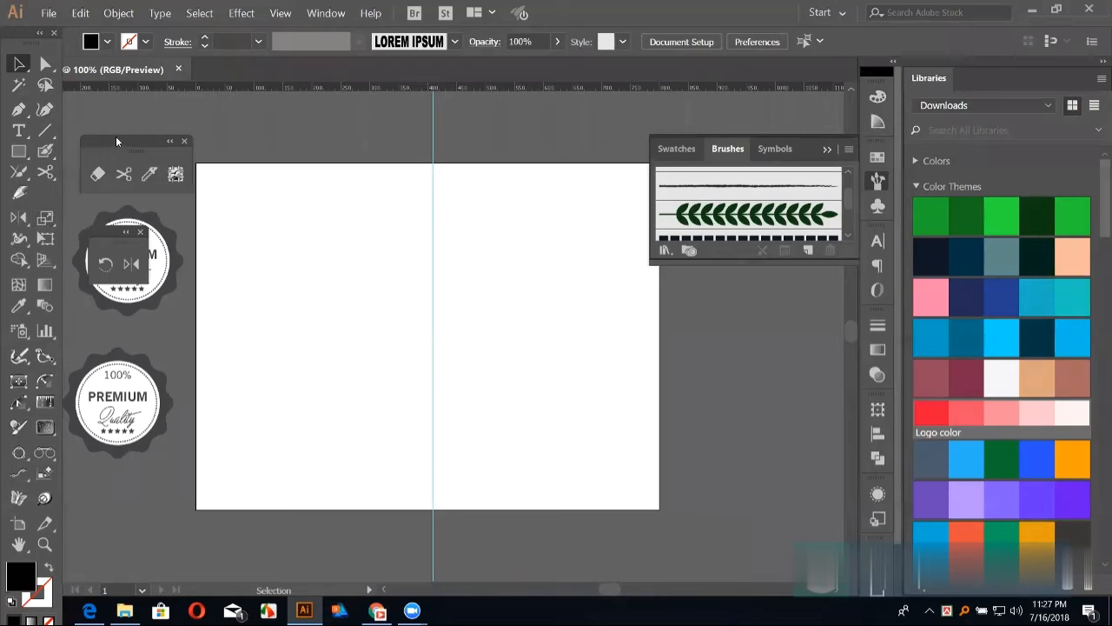
left_click_drag(85, 345, 198, 476)
left_click(135, 417)
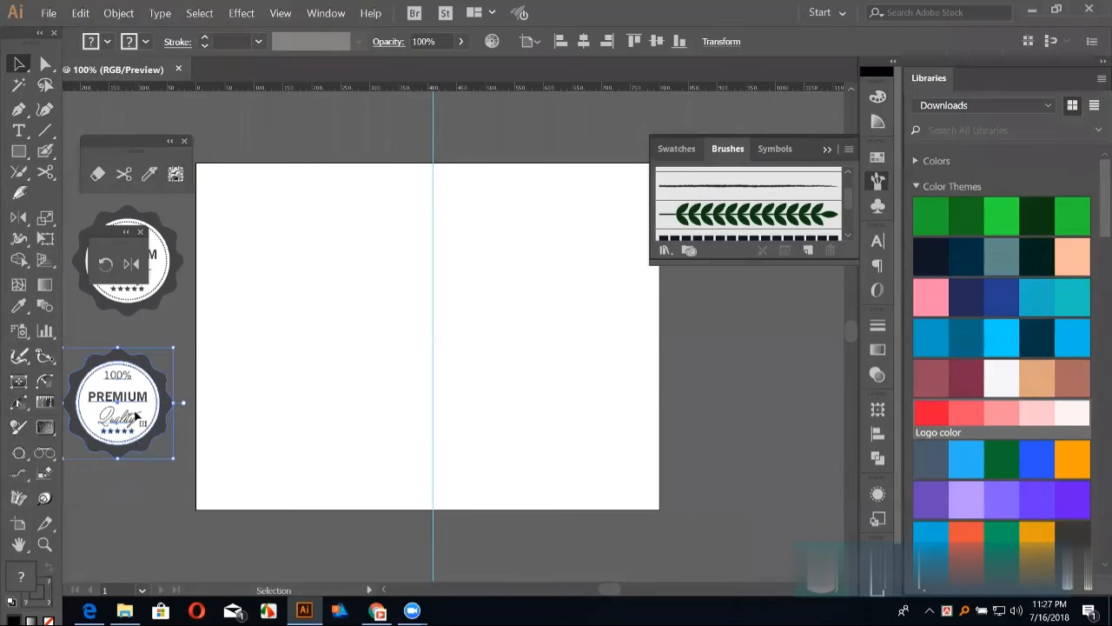
left_click_drag(136, 417, 332, 341)
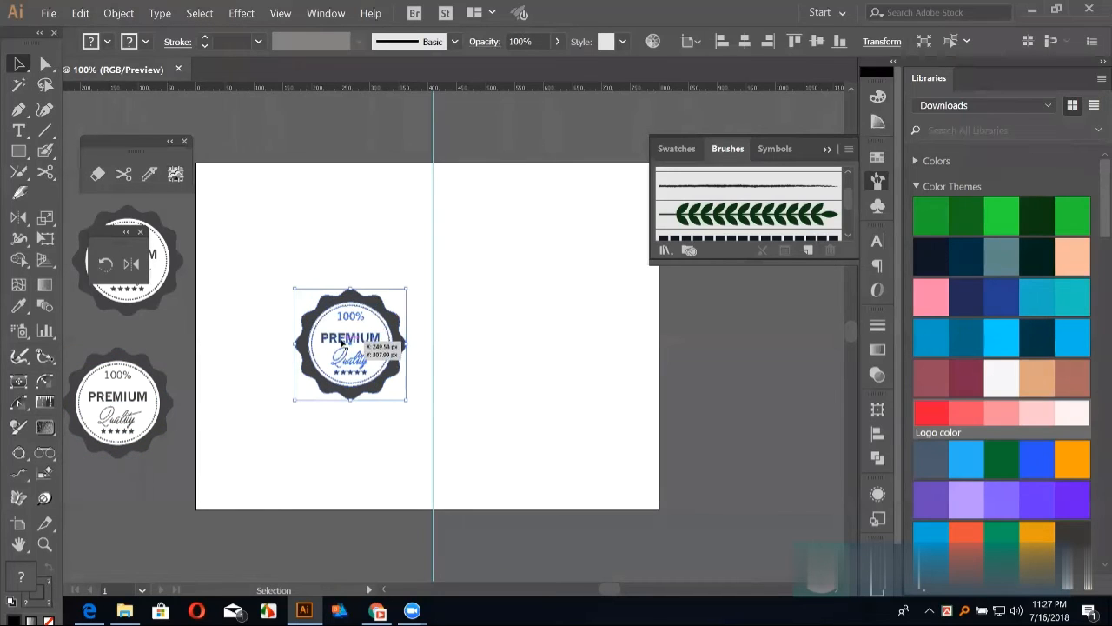
Step: Scale the duplicated badge uniformly to 90%, with the preview enabled
key("ctrl+equal")
key("ctrl+equal")
key("ctrl+equal")
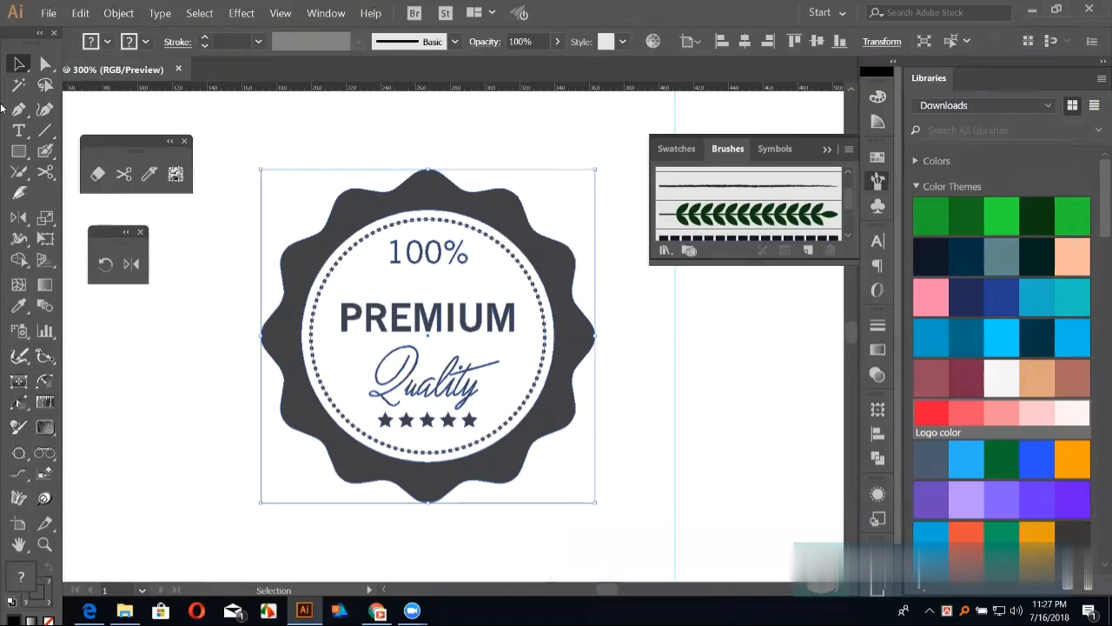
double_click(46, 218)
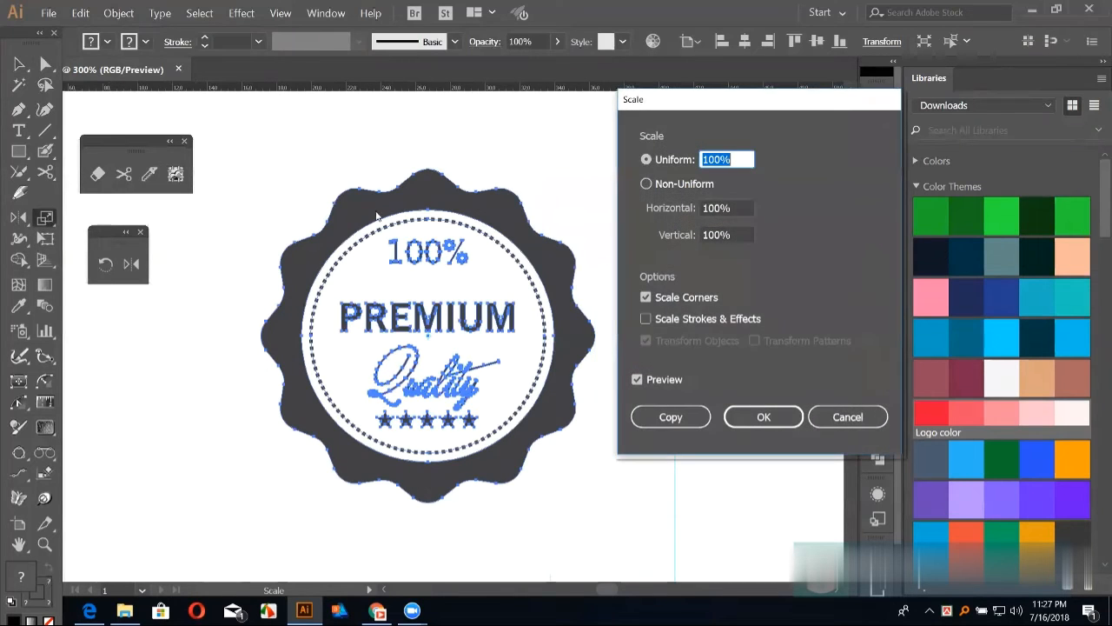
left_click_drag(703, 109, 714, 209)
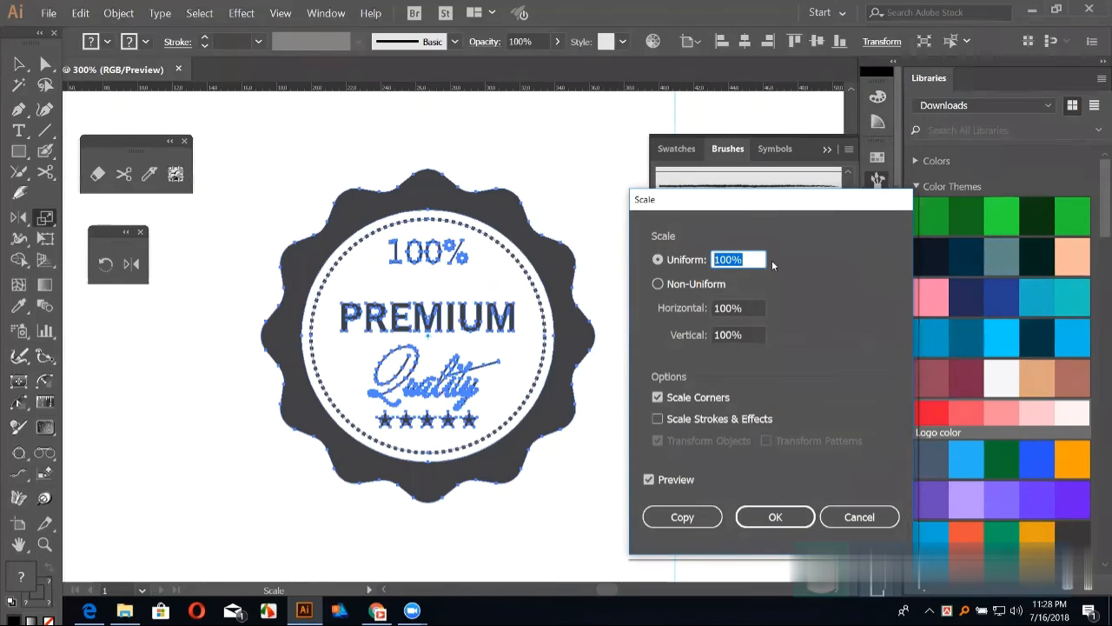
type("90")
left_click(648, 479)
left_click(649, 480)
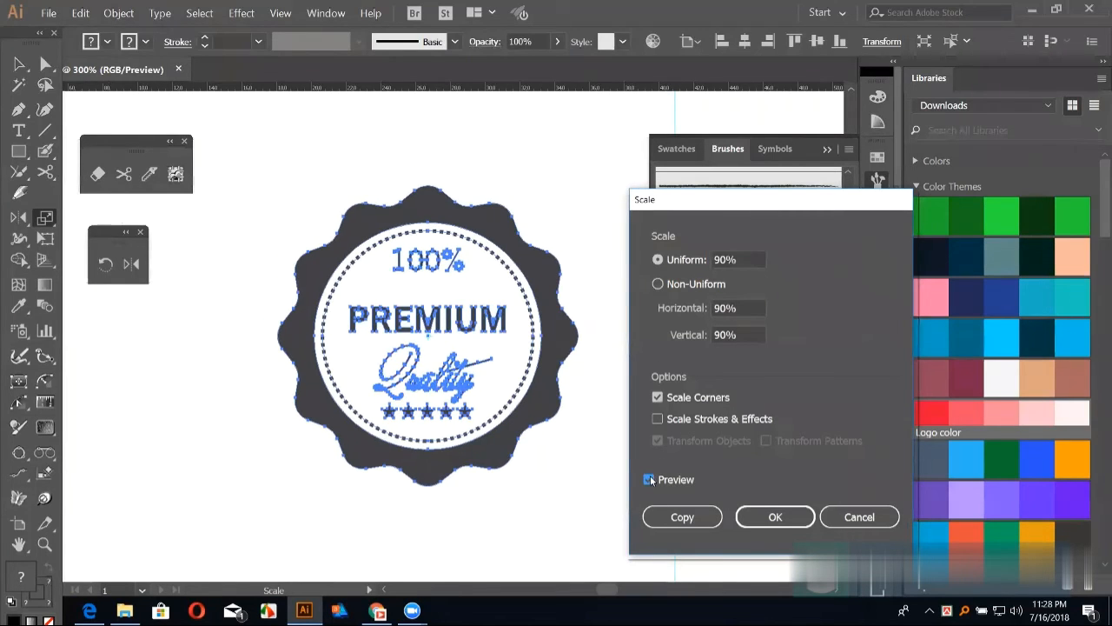
left_click(753, 520)
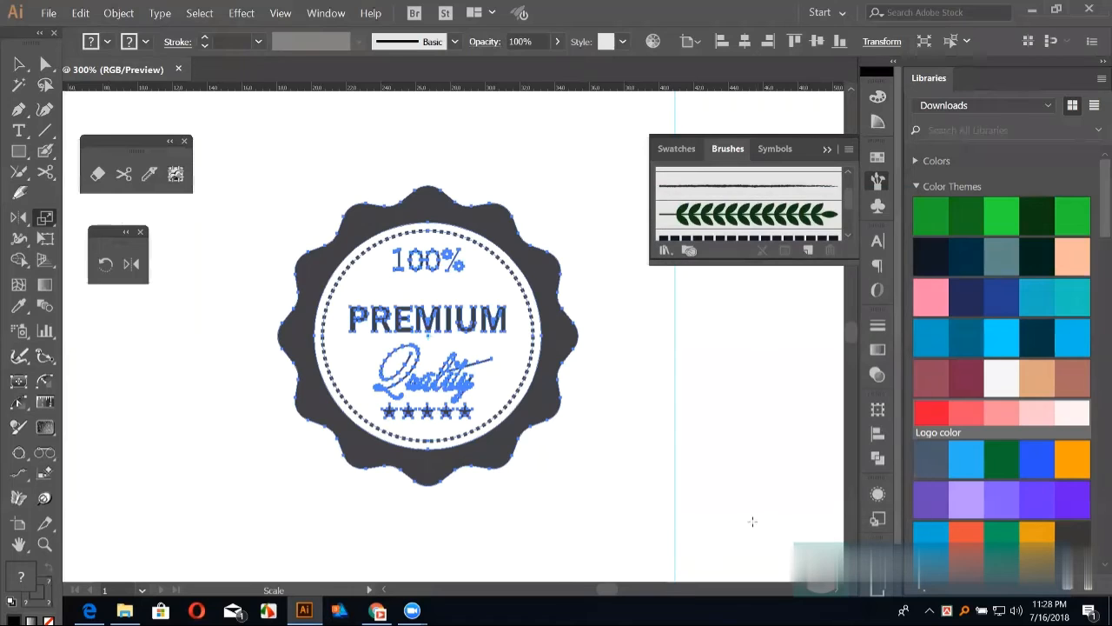
left_click(19, 63)
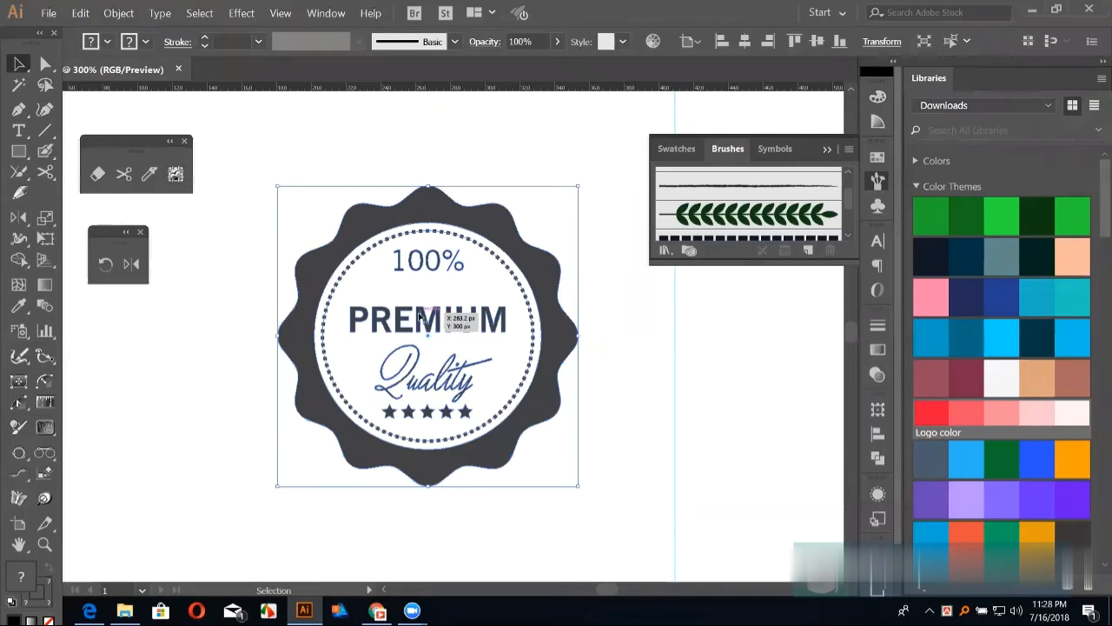
Step: Shift the badge left, make a copy of it scaled to 90%, and place the copy beside it on the right
left_click_drag(459, 318, 362, 318)
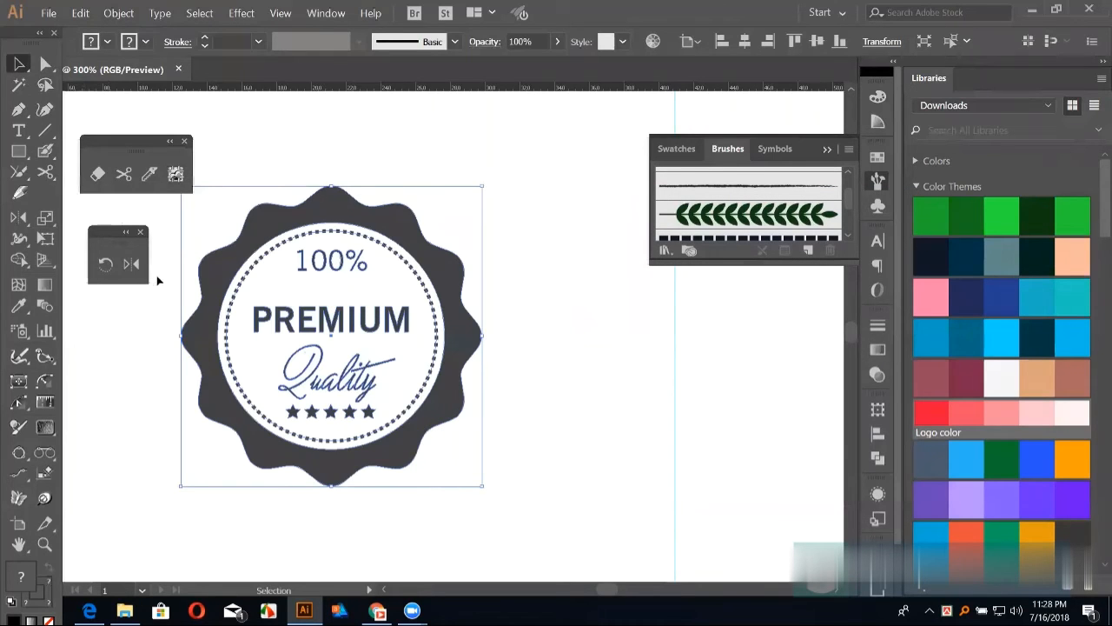
double_click(43, 219)
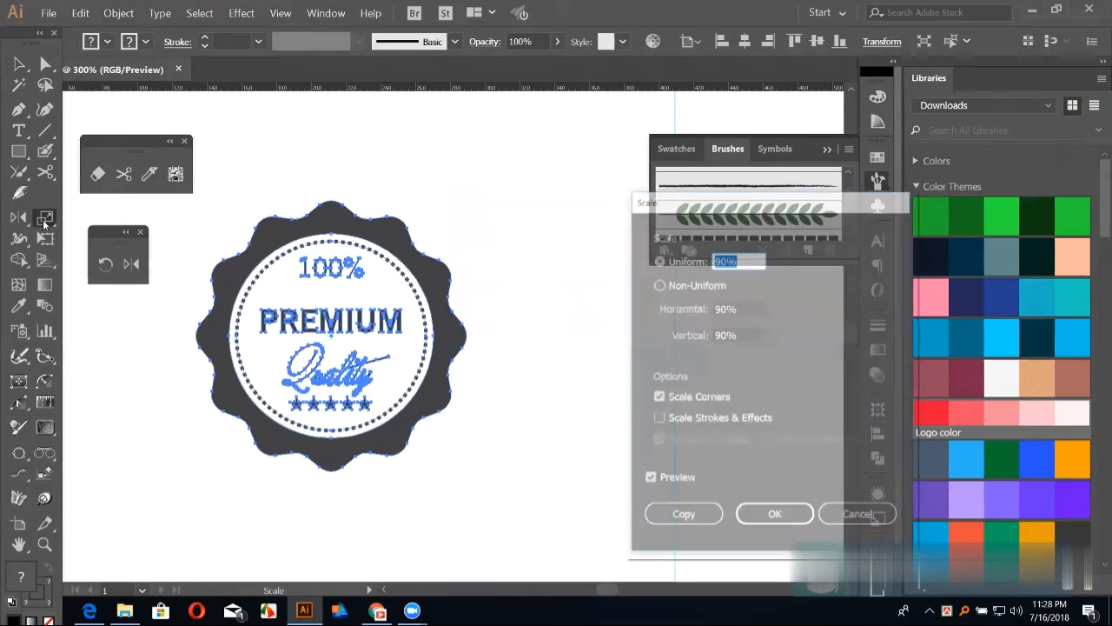
left_click(701, 513)
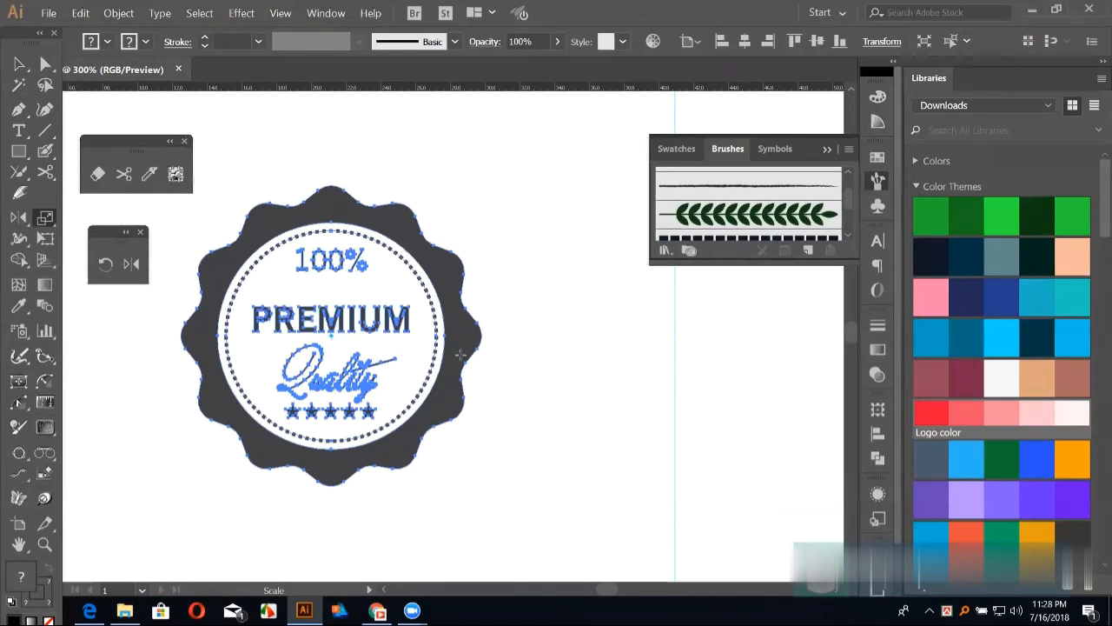
left_click(19, 64)
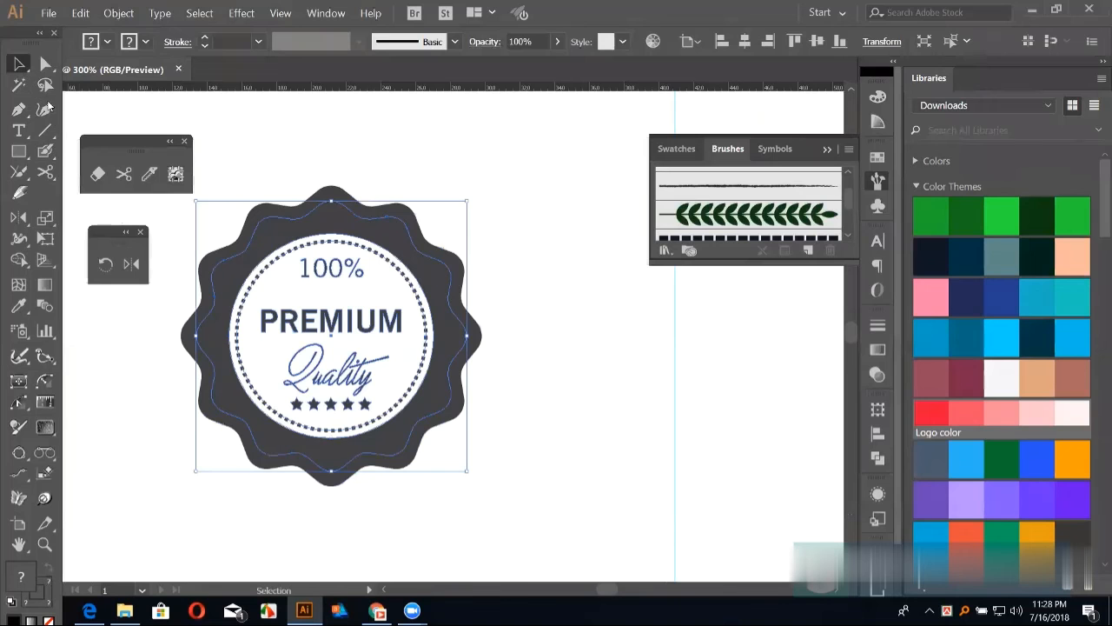
left_click_drag(347, 339, 634, 383)
left_click(534, 501)
scroll(513, 496, "up", 3)
left_click(548, 240)
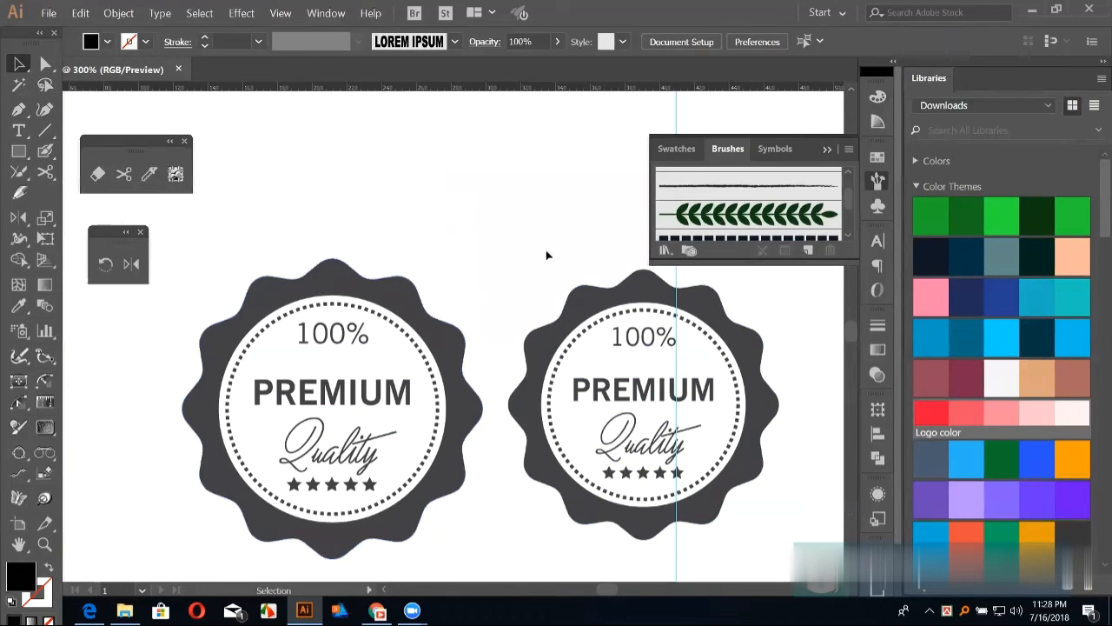
Step: Delete the smaller badge copy and move the remaining badge off the artboard, left of the other two badges
left_click(607, 342)
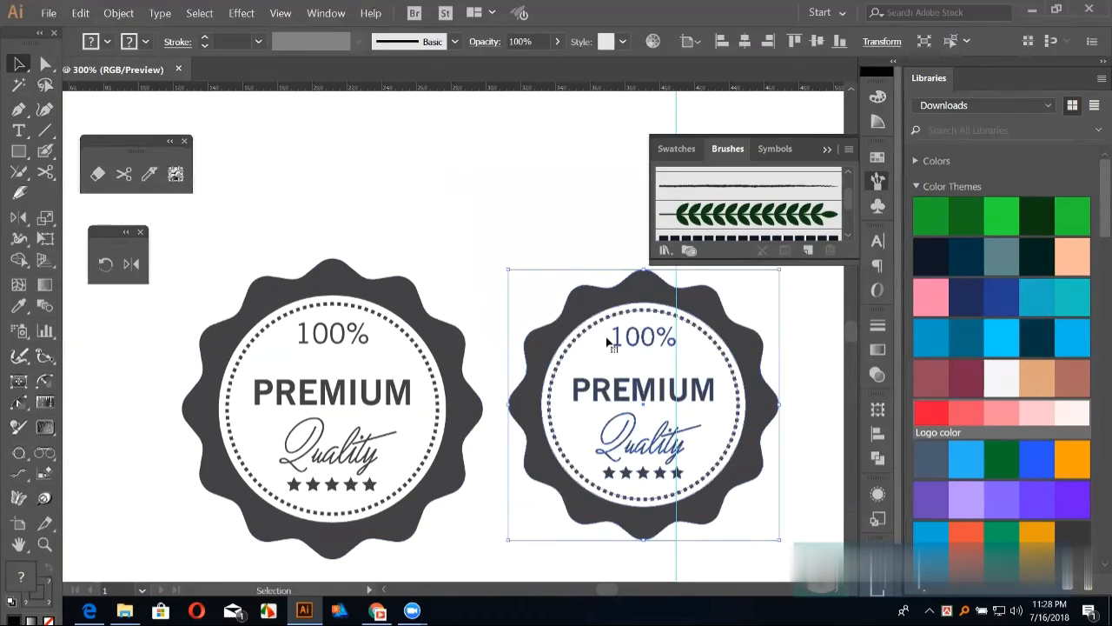
key("Delete")
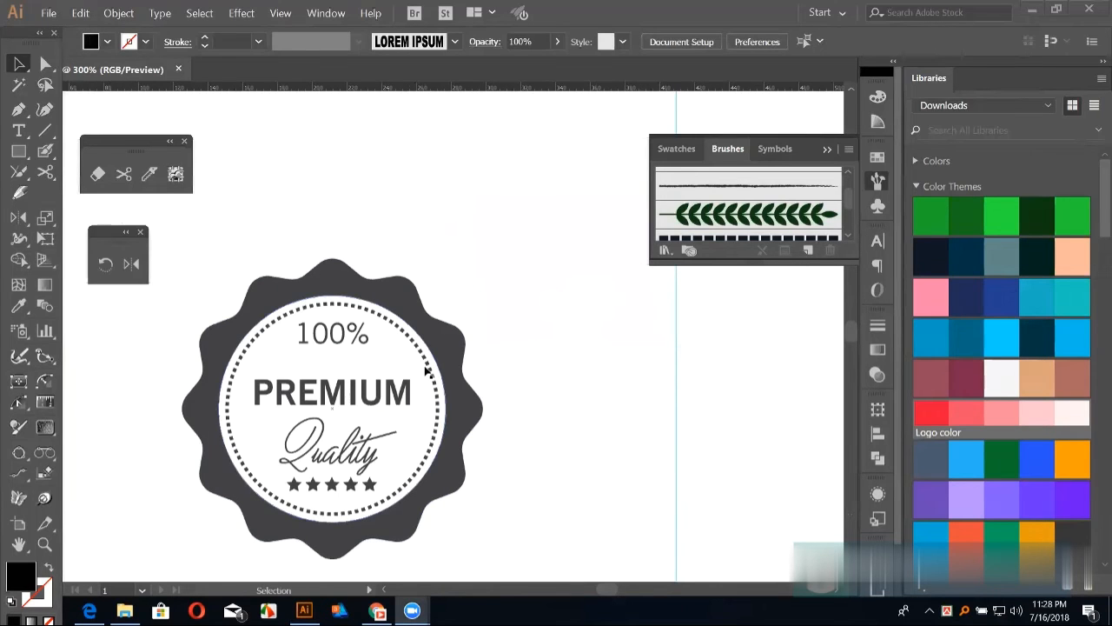
key("ctrl+1")
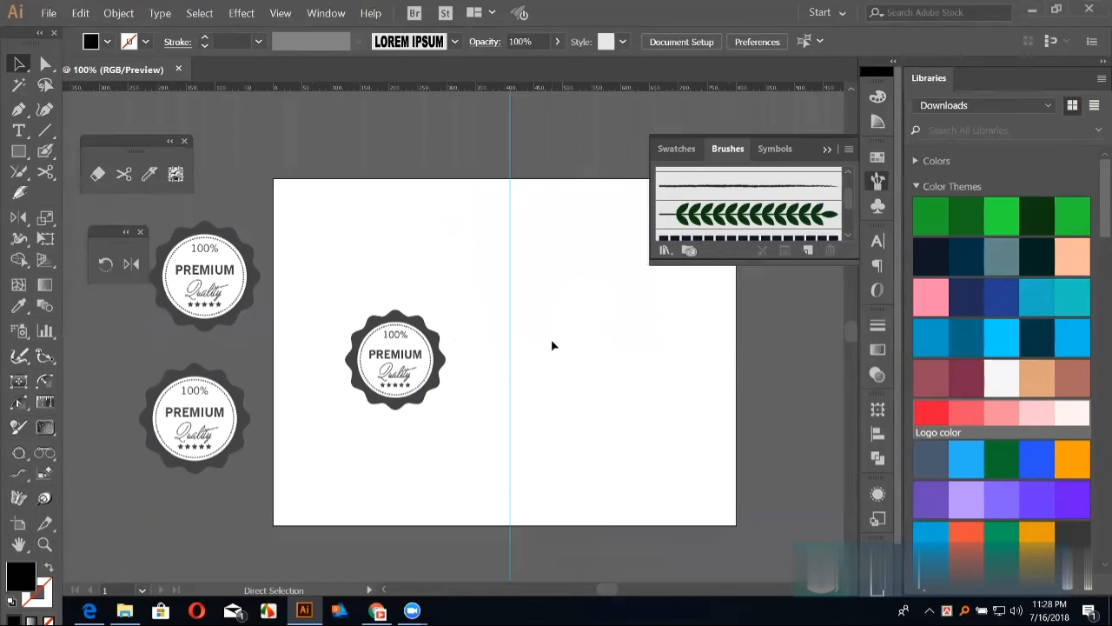
left_click_drag(541, 333, 619, 350)
left_click_drag(477, 370, 190, 350)
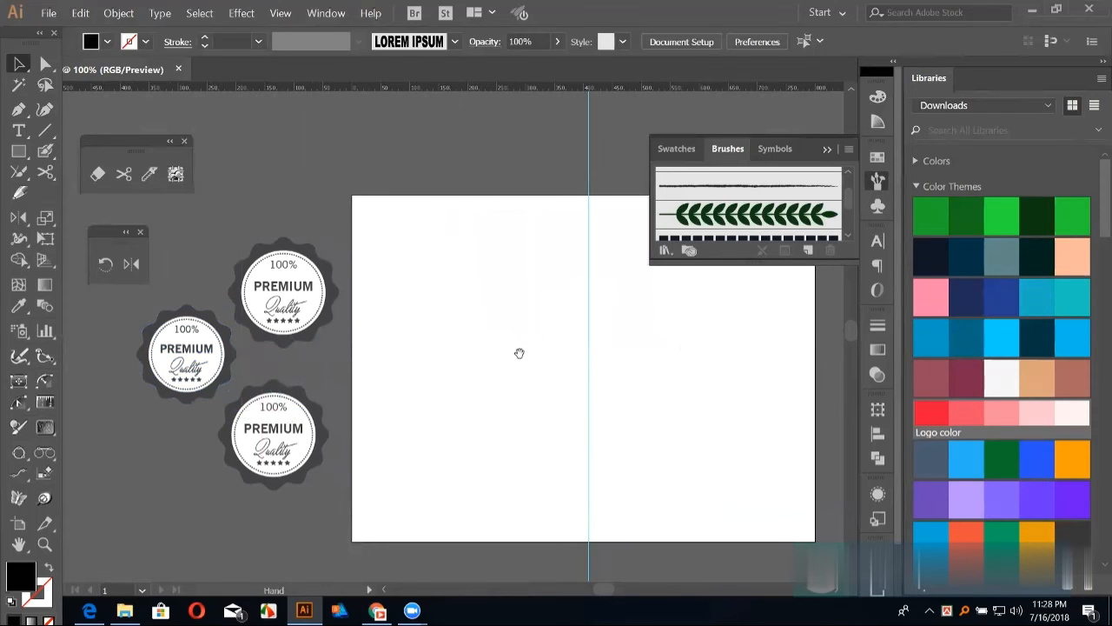
left_click_drag(519, 352, 429, 359)
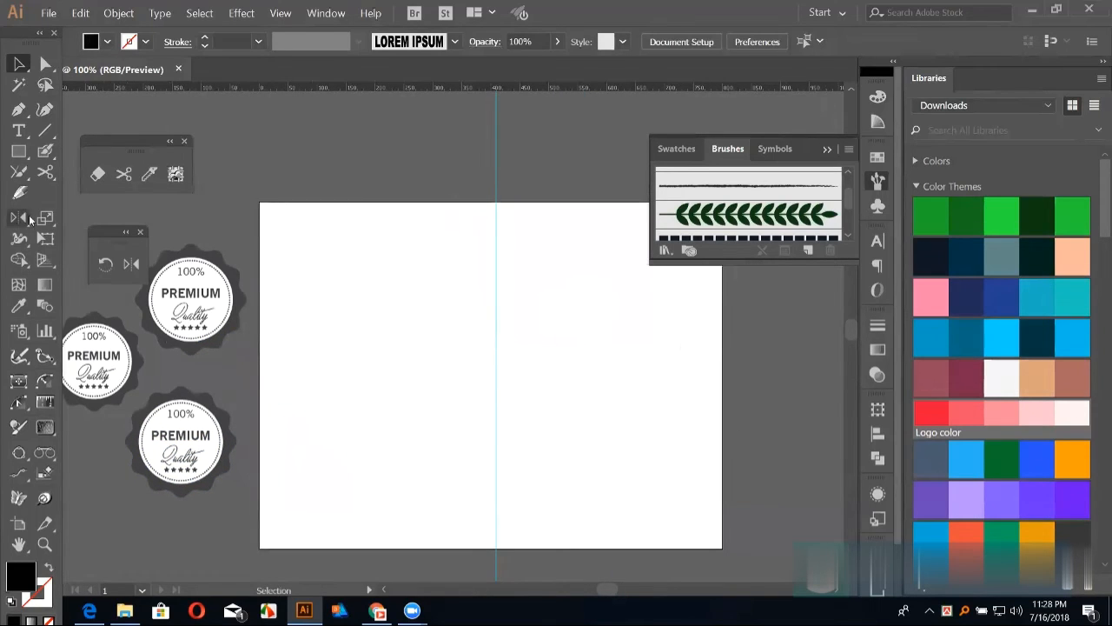
Step: Draw a large circle with the Ellipse tool on the left half of the artboard and swap its fill and stroke
left_click(46, 218)
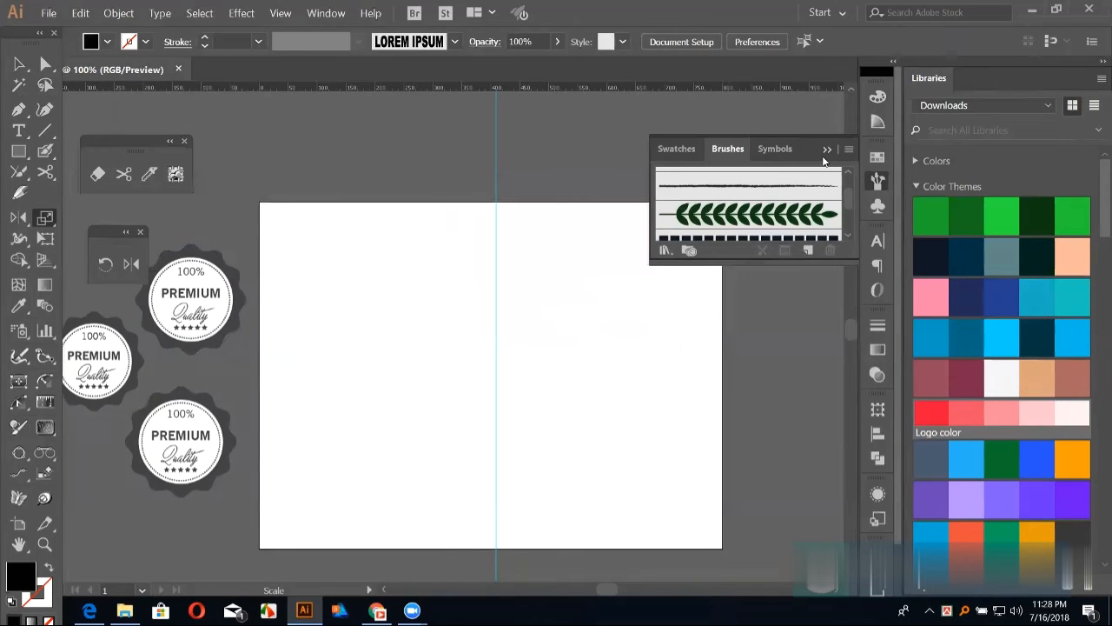
left_click(18, 151)
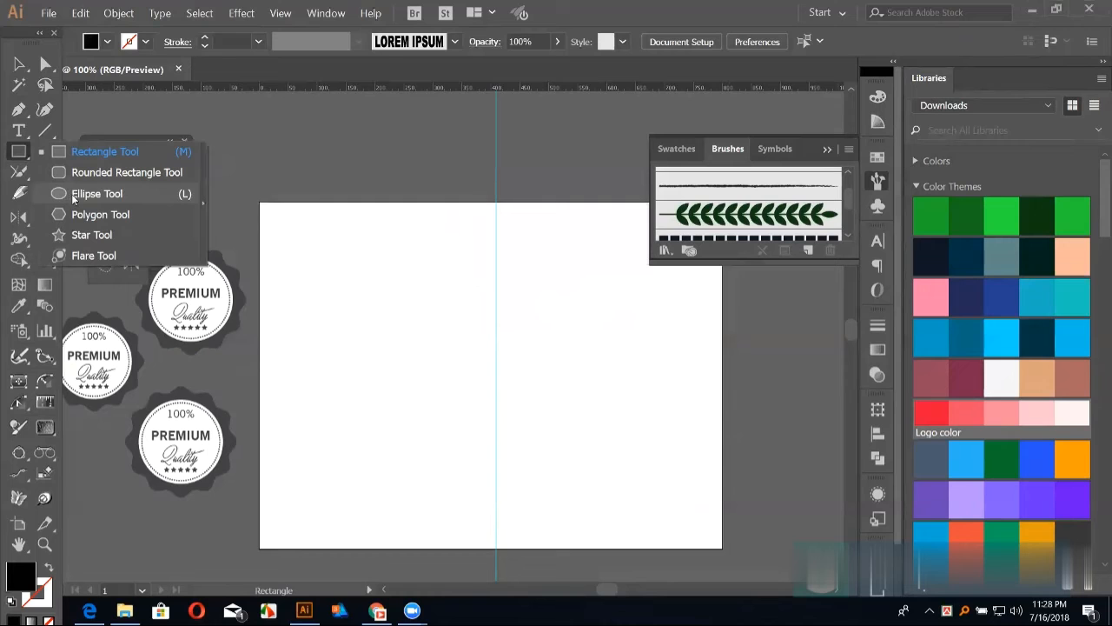
left_click(77, 195)
mouse_move(437, 368)
left_mouse_down()
mouse_move(483, 457)
mouse_move(526, 452)
mouse_move(544, 472)
left_mouse_up()
key("shift+x")
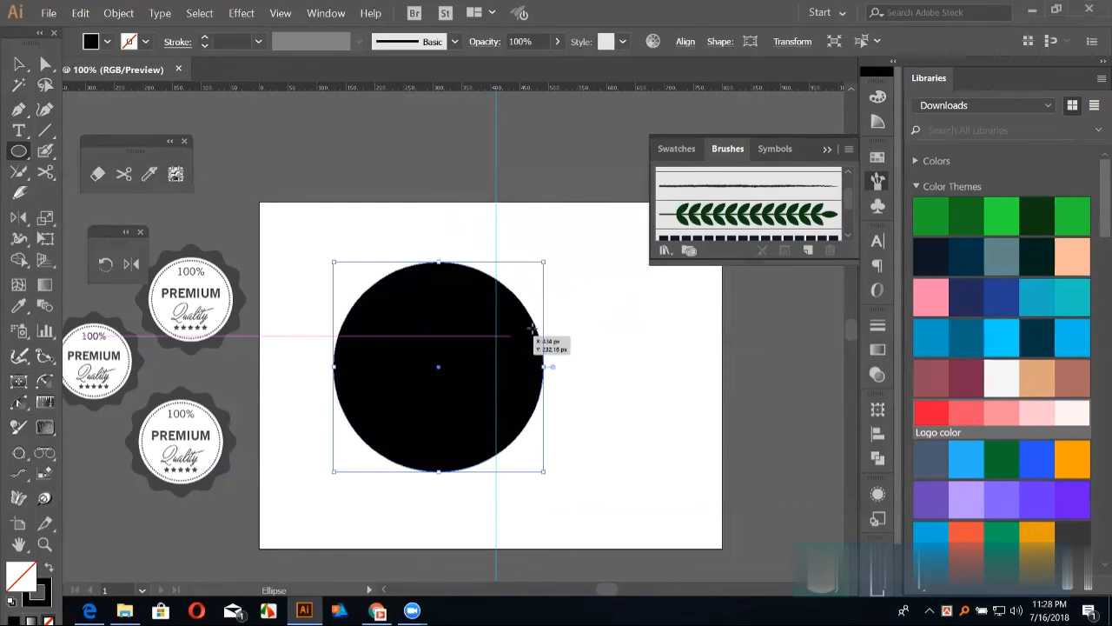
Step: Make the circle's stroke a dashed line and set its weight to 22 pt
left_click(878, 324)
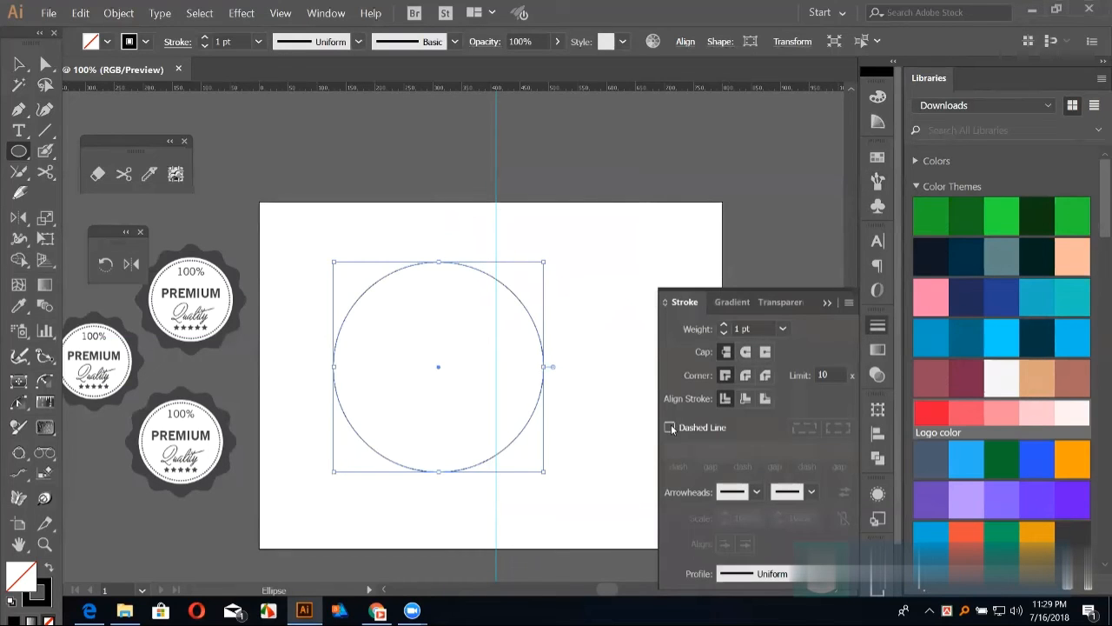
left_click(670, 428)
left_click(723, 326)
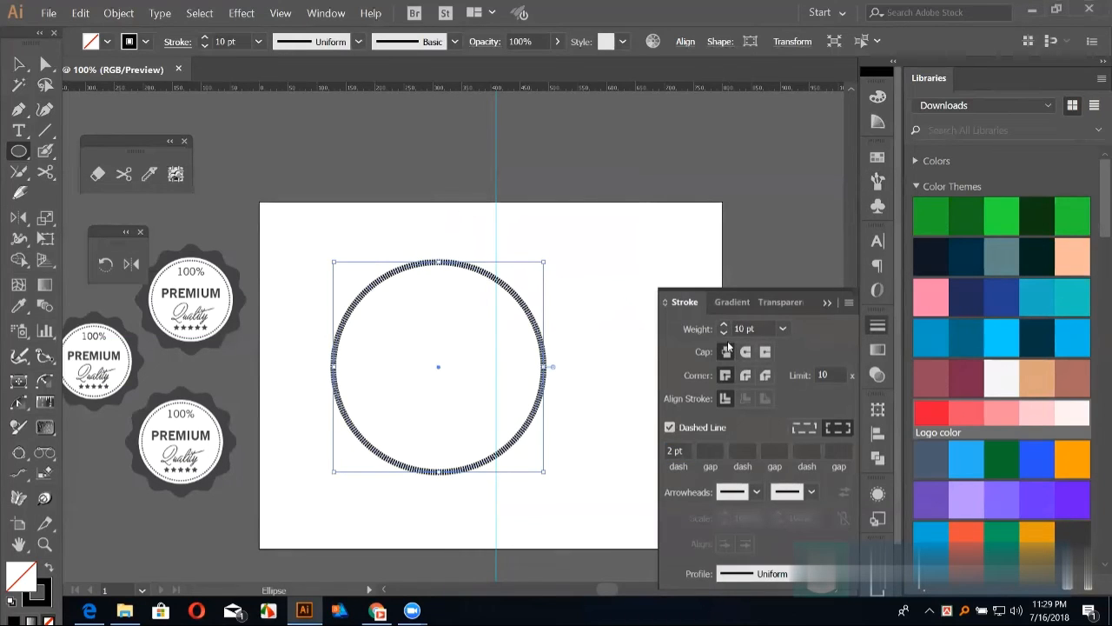
left_click(724, 325)
left_click(724, 326)
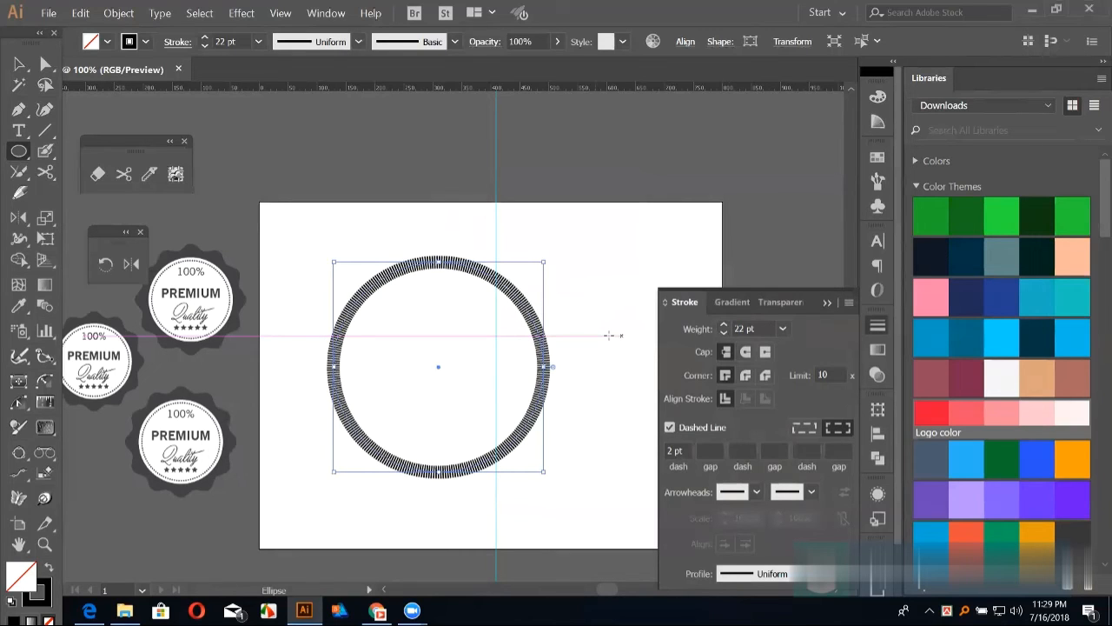
Step: Set the circle's dash to 0 pt and gap to 4 pt, with a round cap and round corner join
left_click(676, 450)
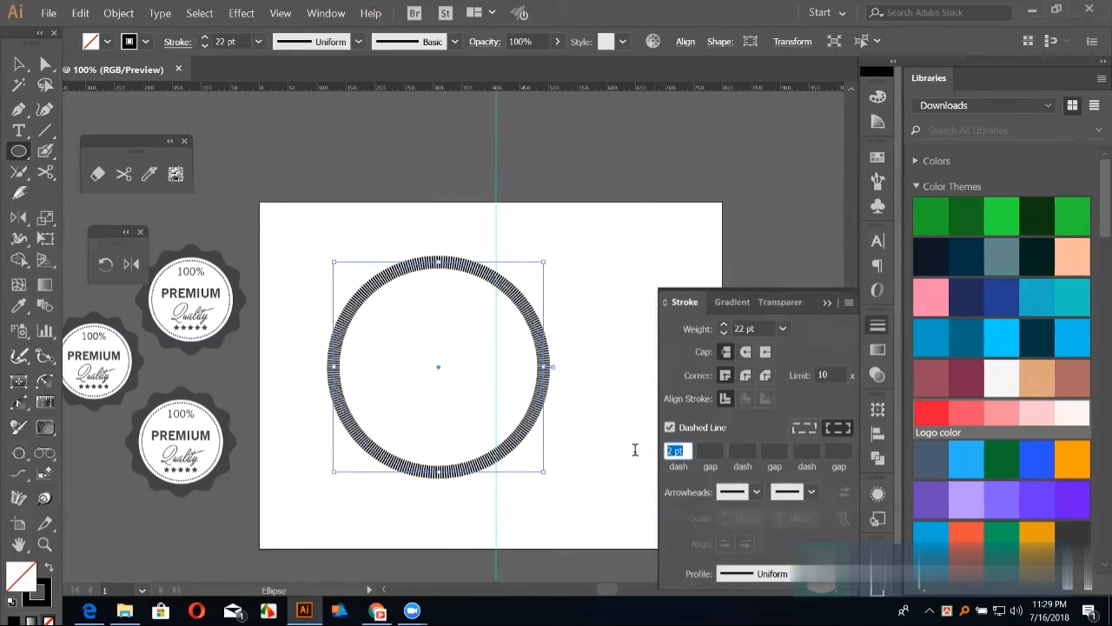
type("0")
left_click(712, 450)
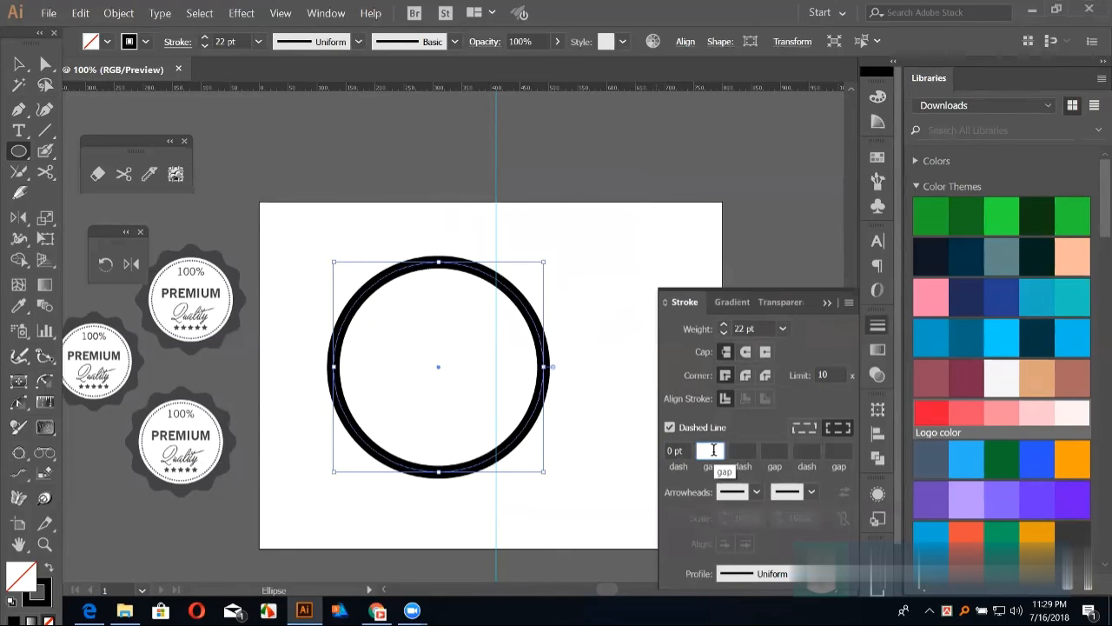
type("4")
key("Return")
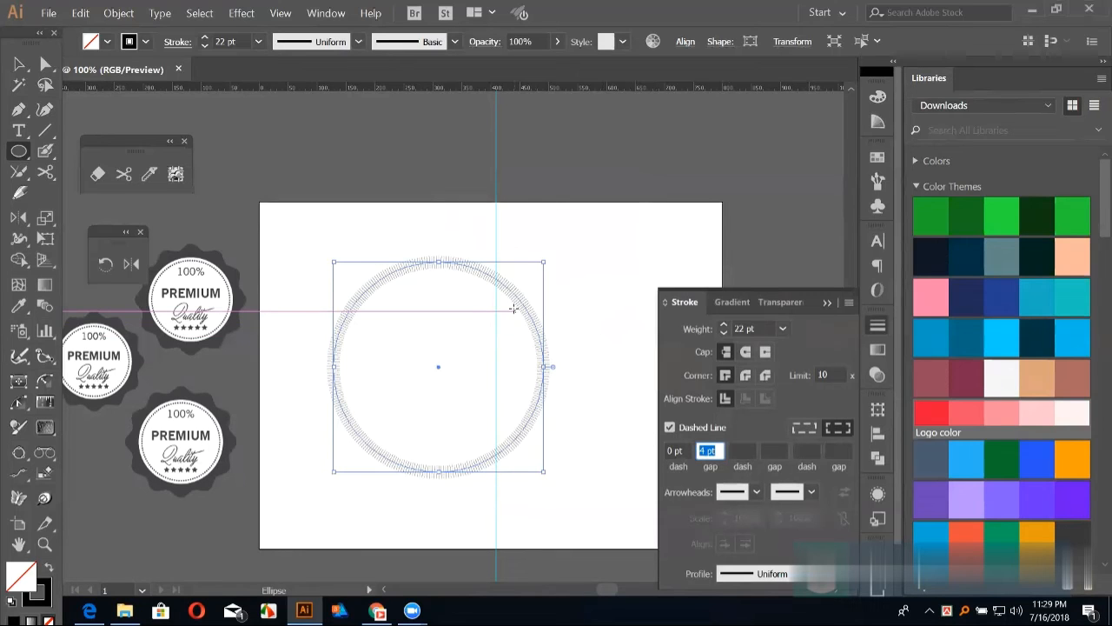
left_click(743, 352)
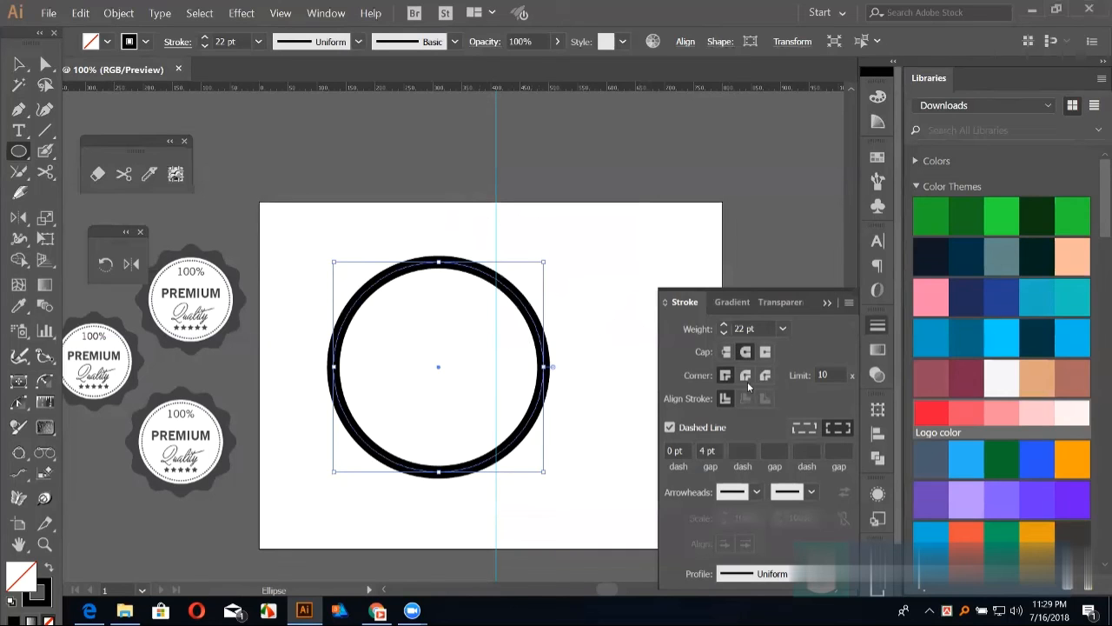
left_click(746, 376)
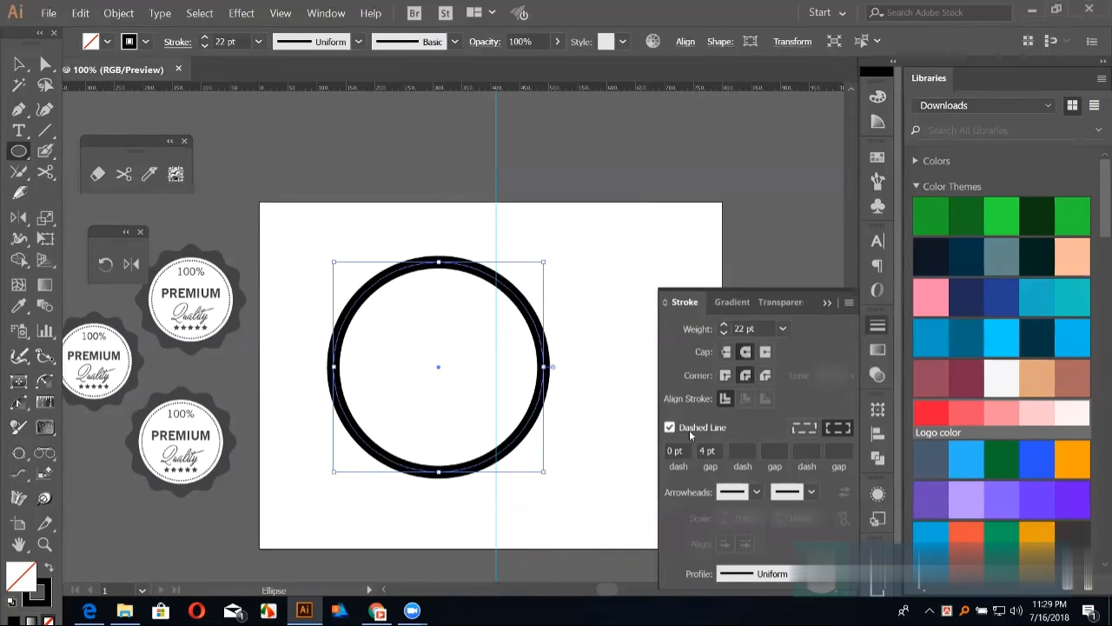
Step: Widen the dash gap to 27 pt to turn the circle's outline into separate dots, and deselect the circle
left_click(718, 448)
type("16")
key("Return")
key("Up")
key("Up")
key("Up")
key("Up")
key("Up")
key("Up")
key("Up")
key("Up")
key("Up")
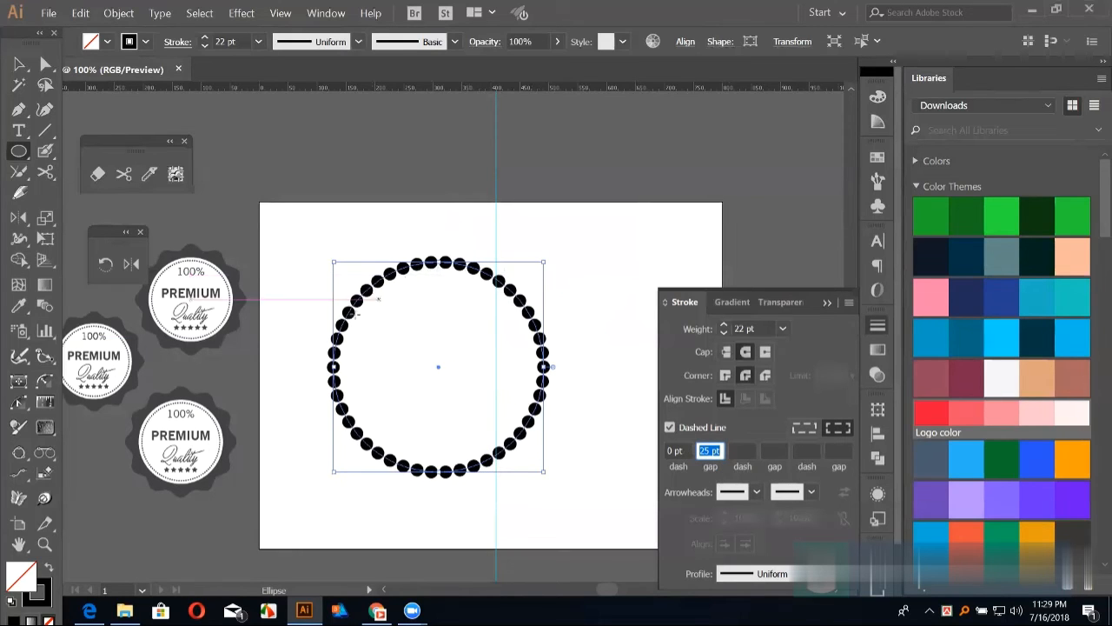
key("Up")
key("Up")
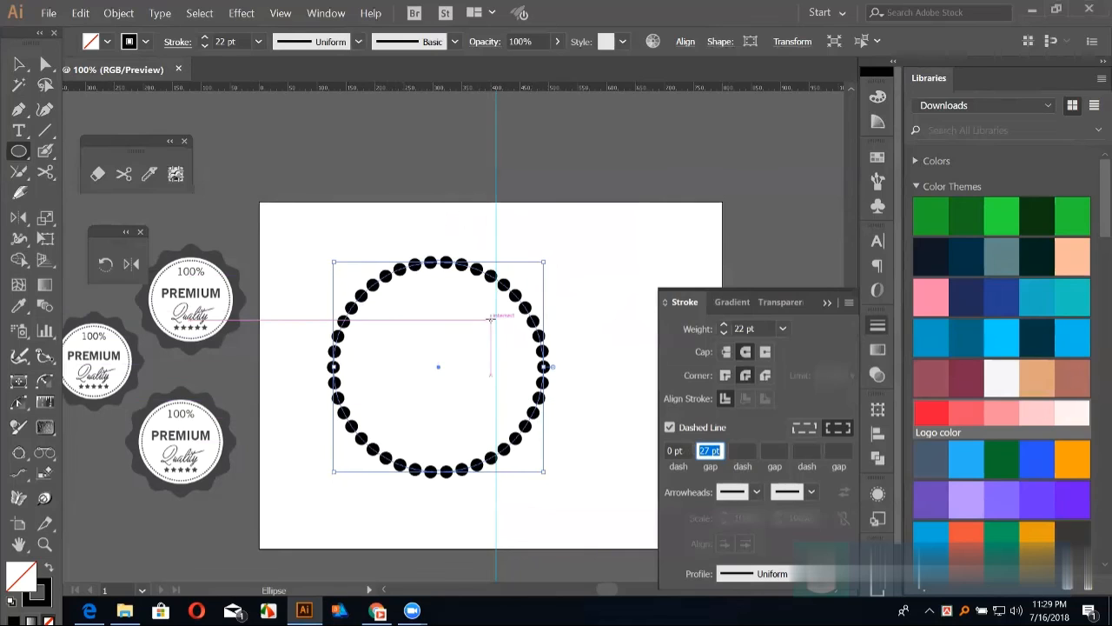
left_click(18, 64)
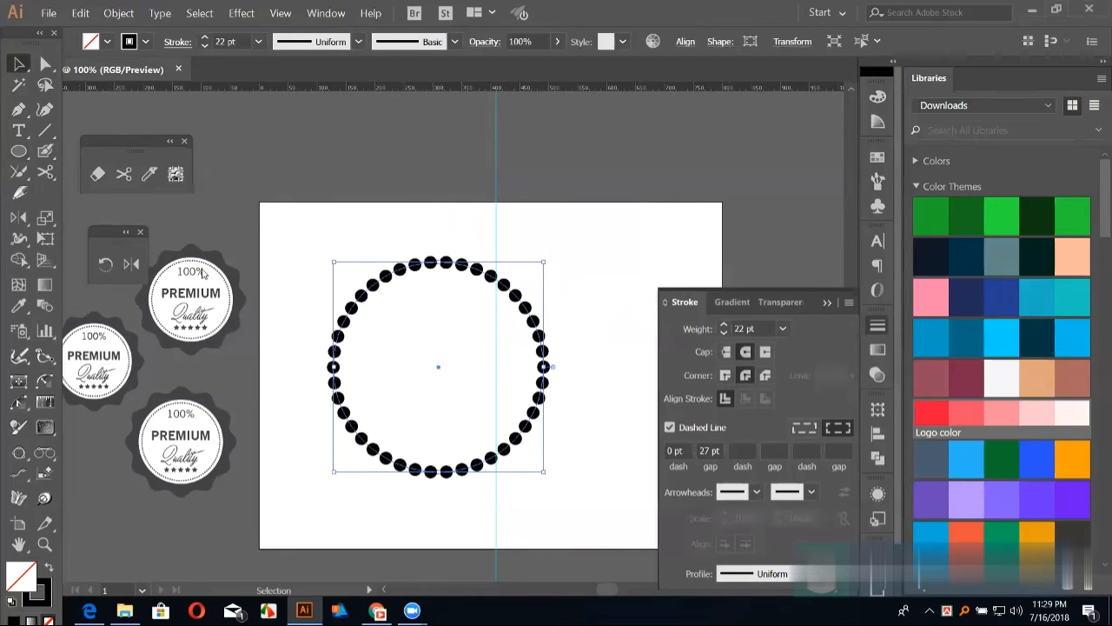
left_click(827, 301)
left_click(570, 313)
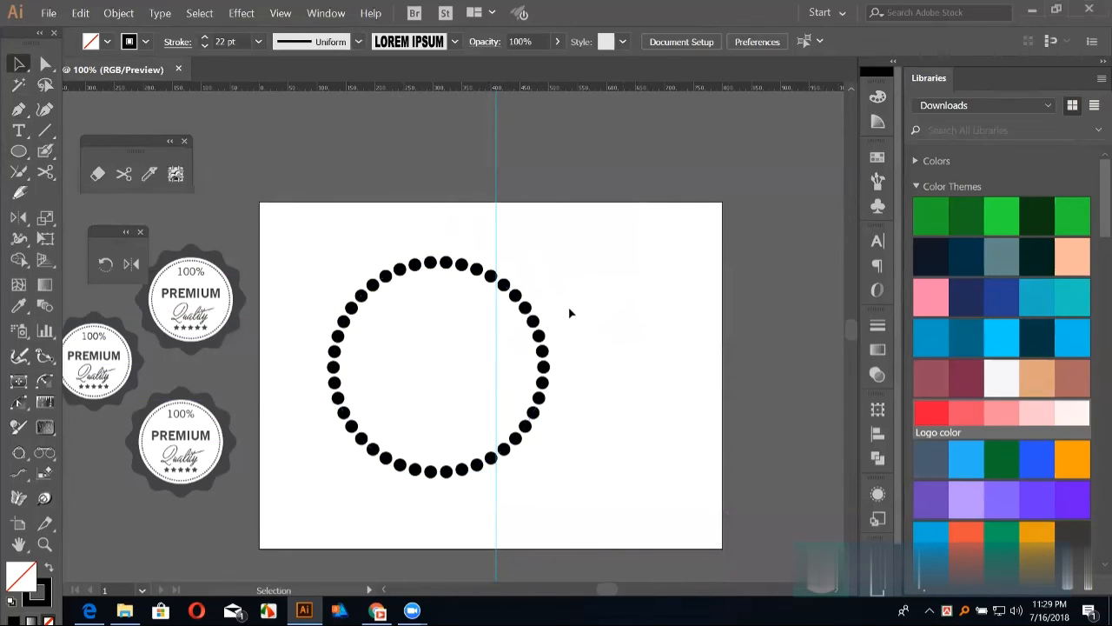
Step: Recolour the dotted circle's stroke red from the Logo color theme, then expand its appearance, fill and stroke into shapes
left_click(534, 321)
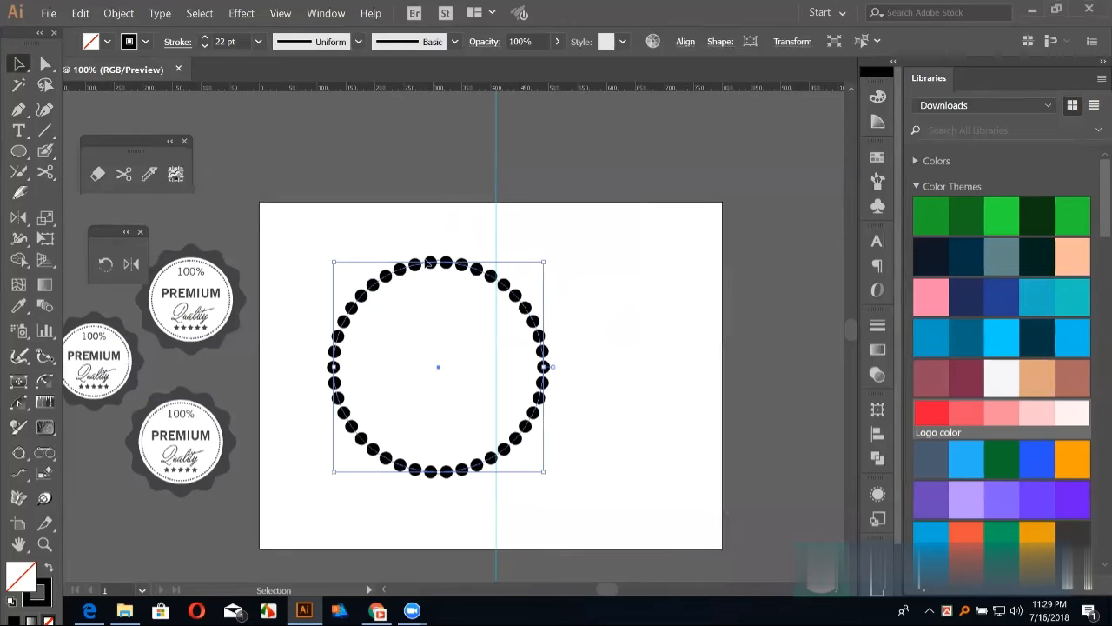
left_click(965, 408)
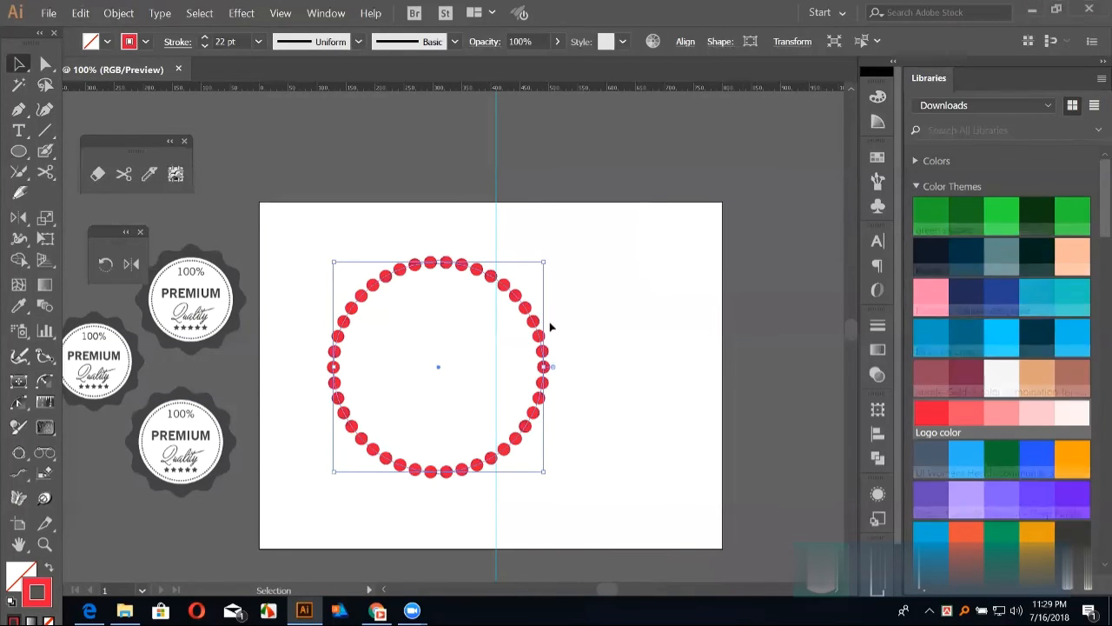
left_click(118, 13)
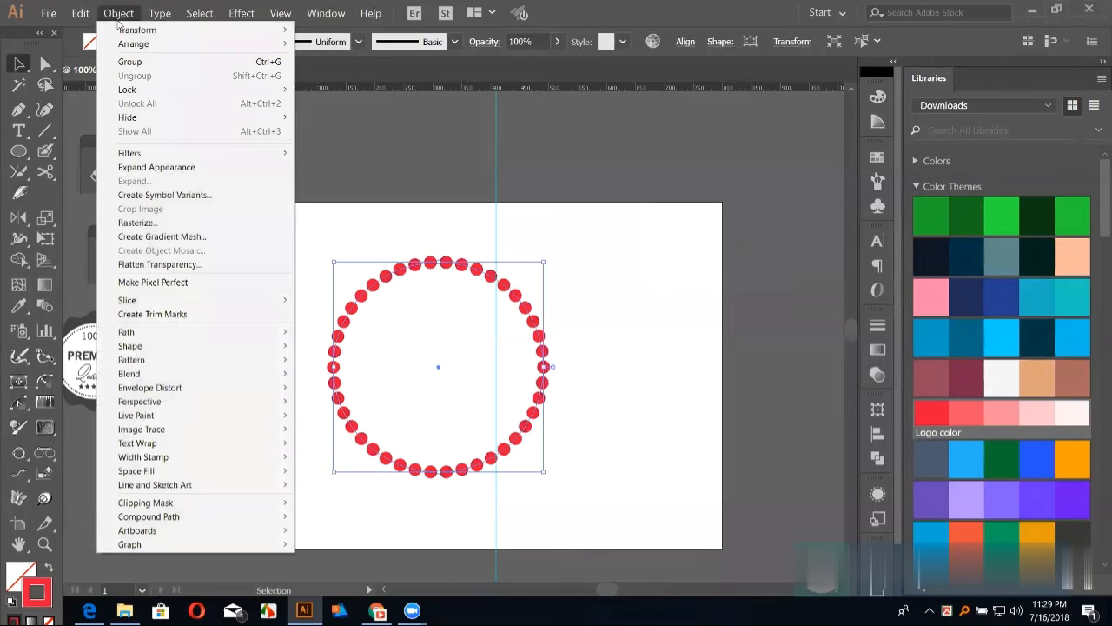
left_click(147, 166)
left_click(127, 15)
left_click(144, 184)
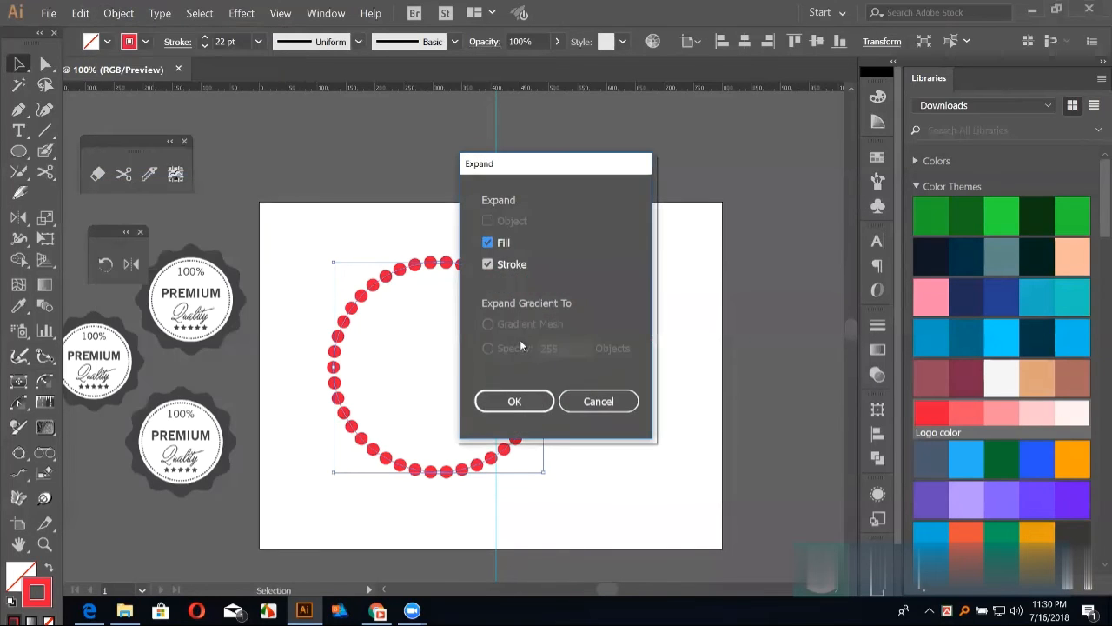
left_click(514, 400)
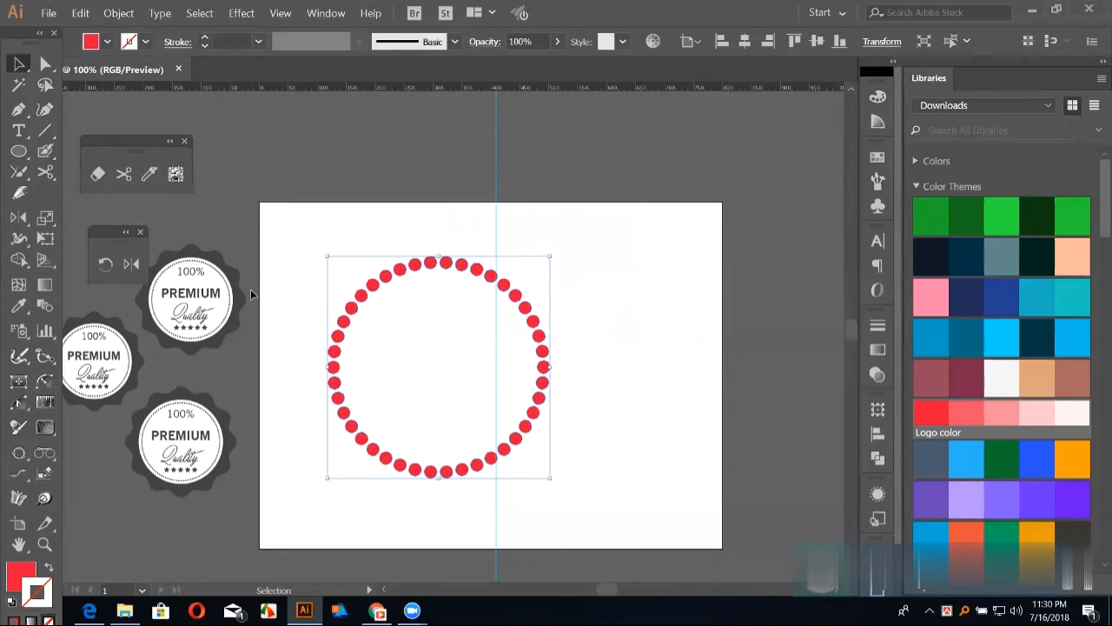
Step: Create a copy of the dotted ring scaled uniformly to 90% and give it an orange #FFA000 fill with no stroke
double_click(46, 217)
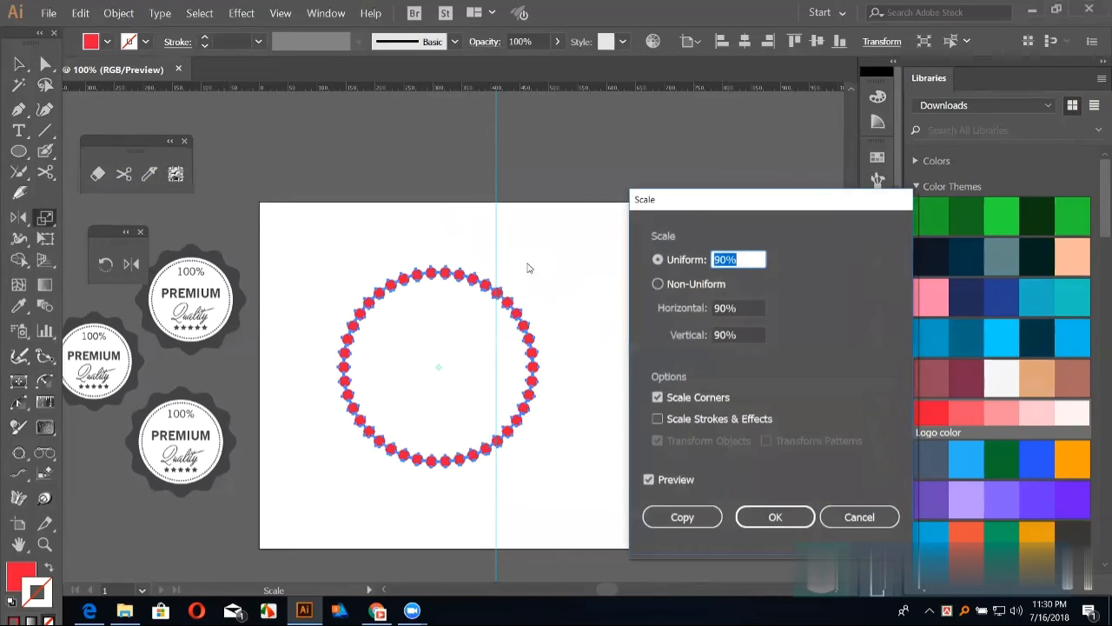
left_click_drag(730, 199, 784, 84)
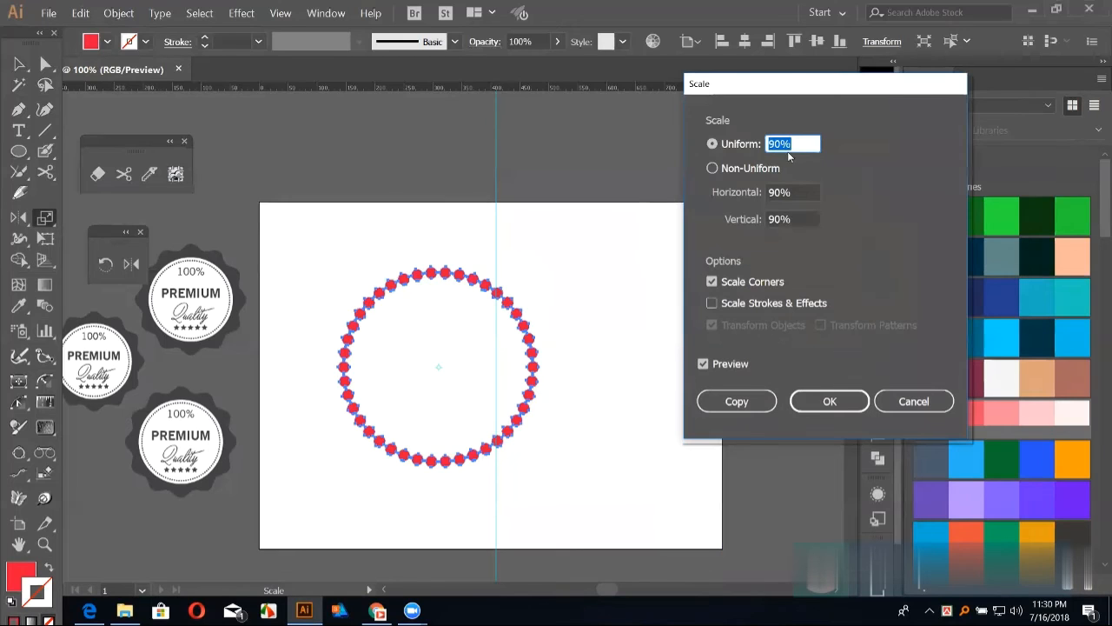
left_click(735, 401)
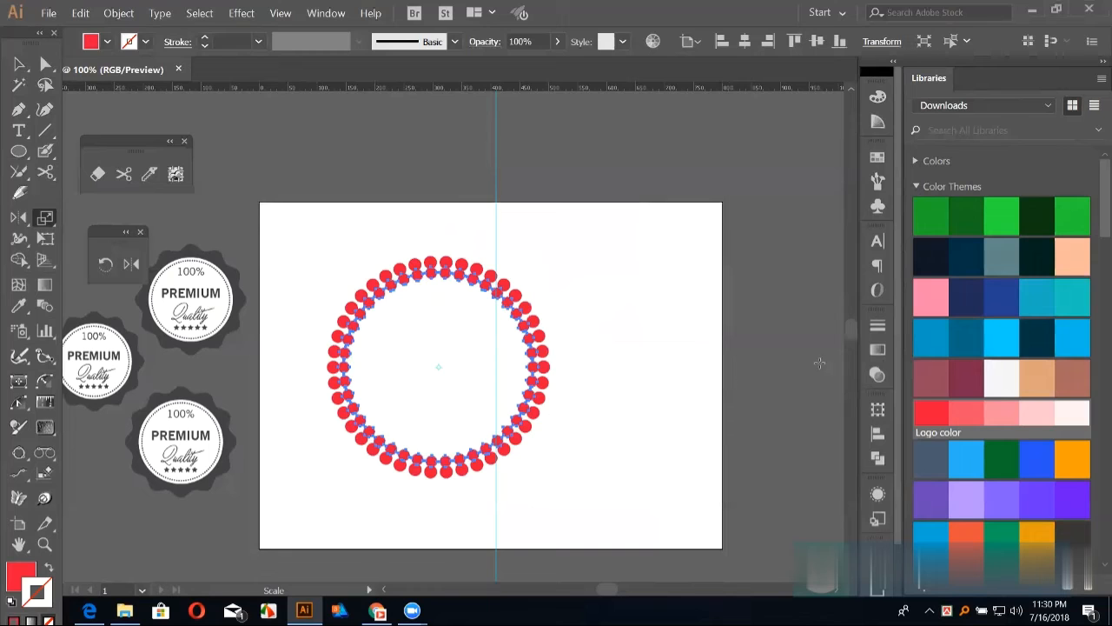
left_click(1076, 459)
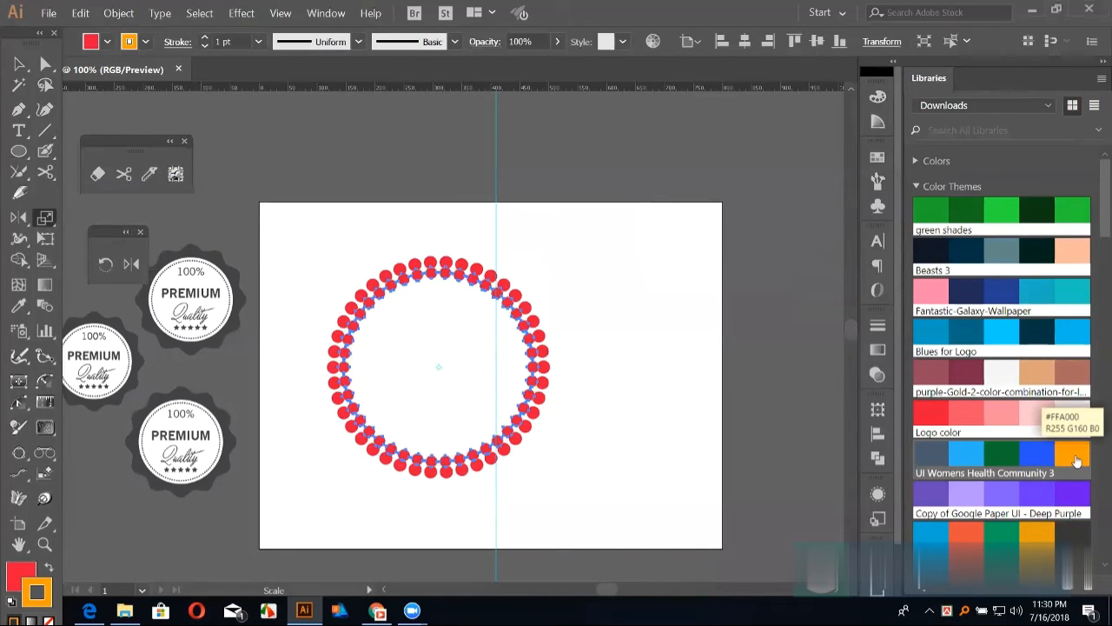
key("shift+x")
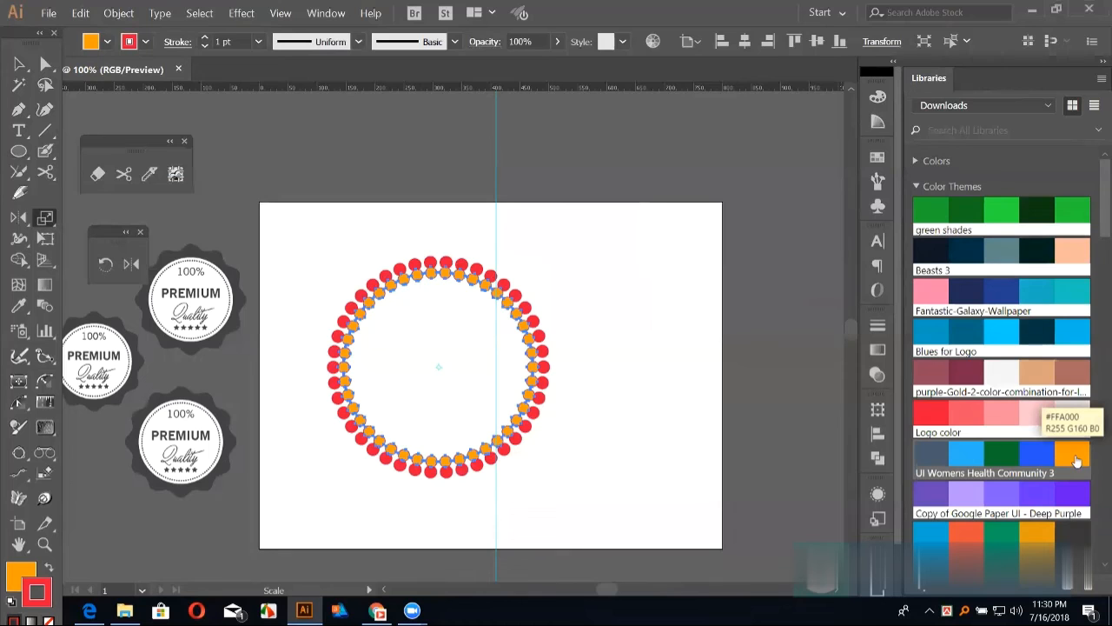
key("/")
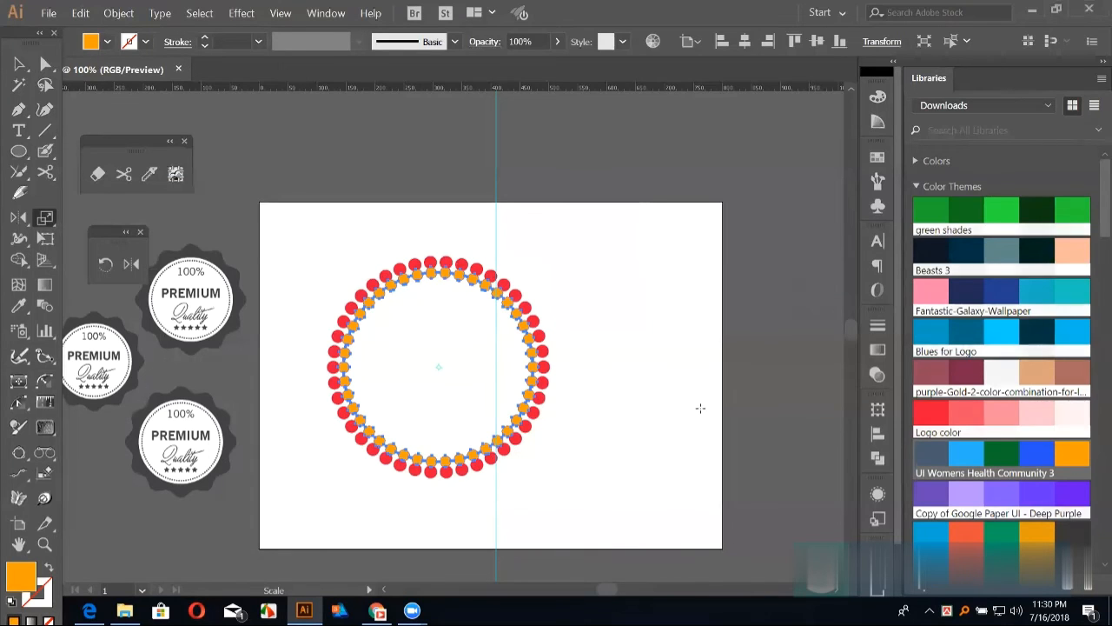
Step: Repeat the 90% scaled copy inward around the same centre, filling the successive rings alternately red and orange and ending with red
key("ctrl+d")
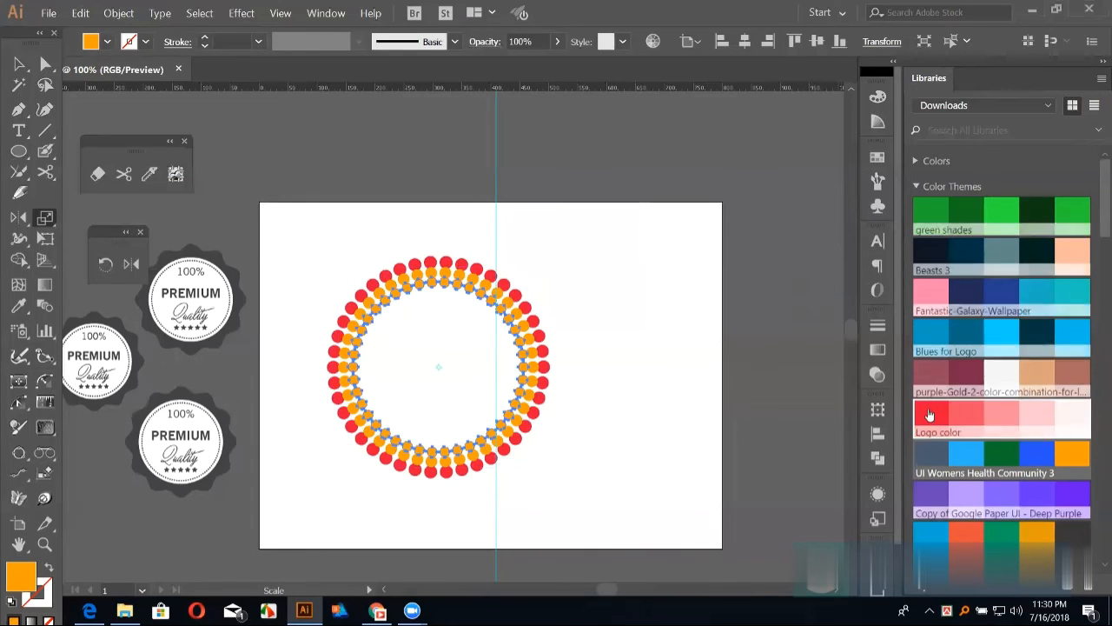
left_click(929, 415)
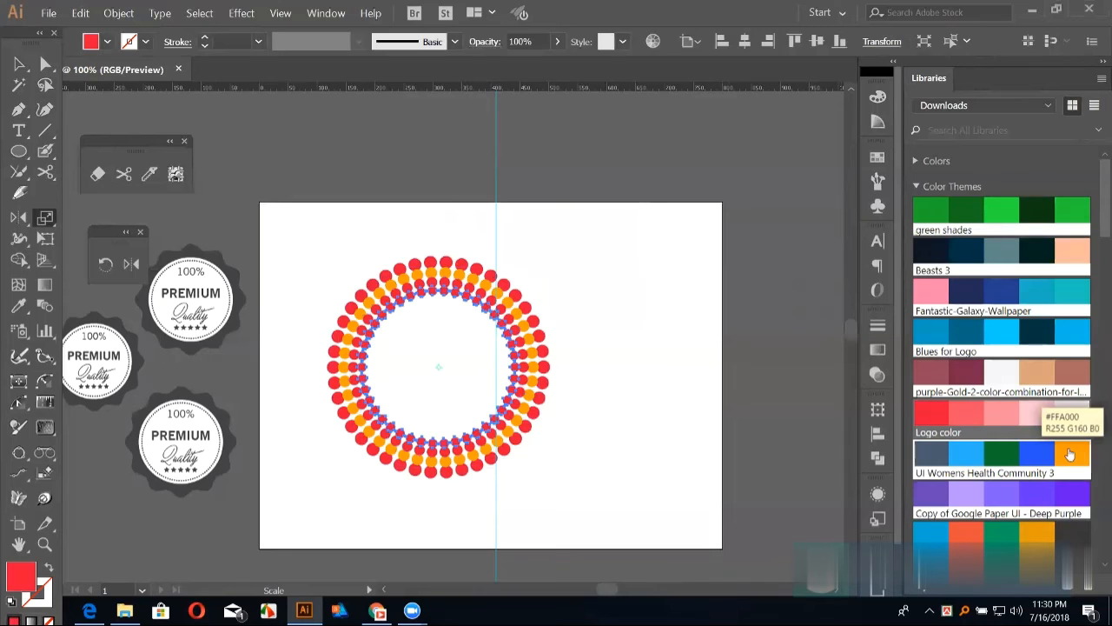
left_click(1070, 453)
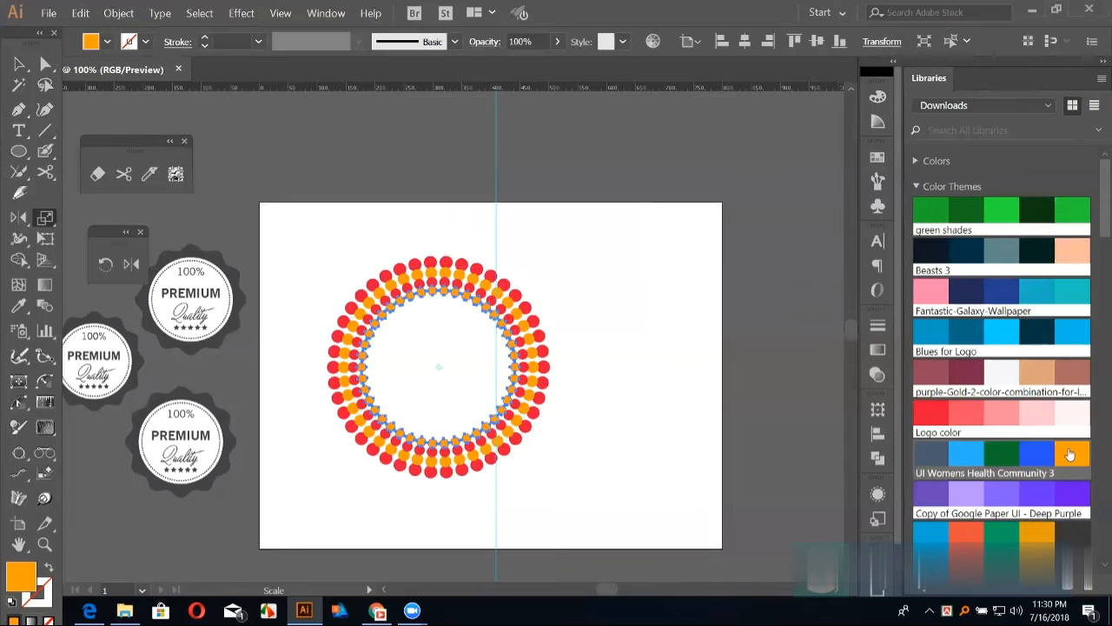
left_click(930, 415)
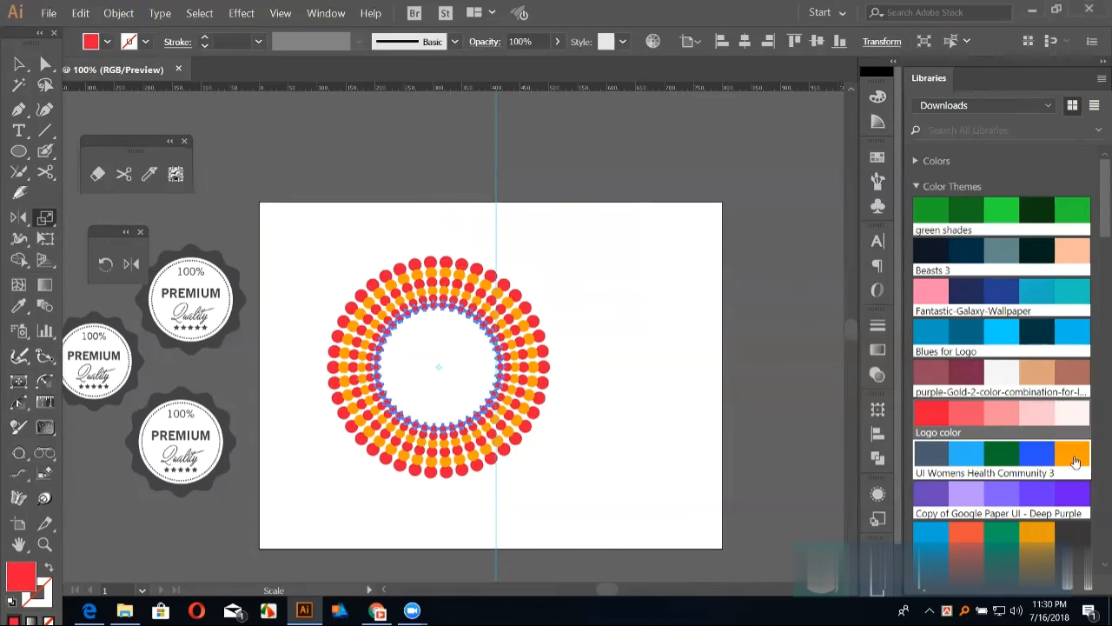
left_click(1058, 454)
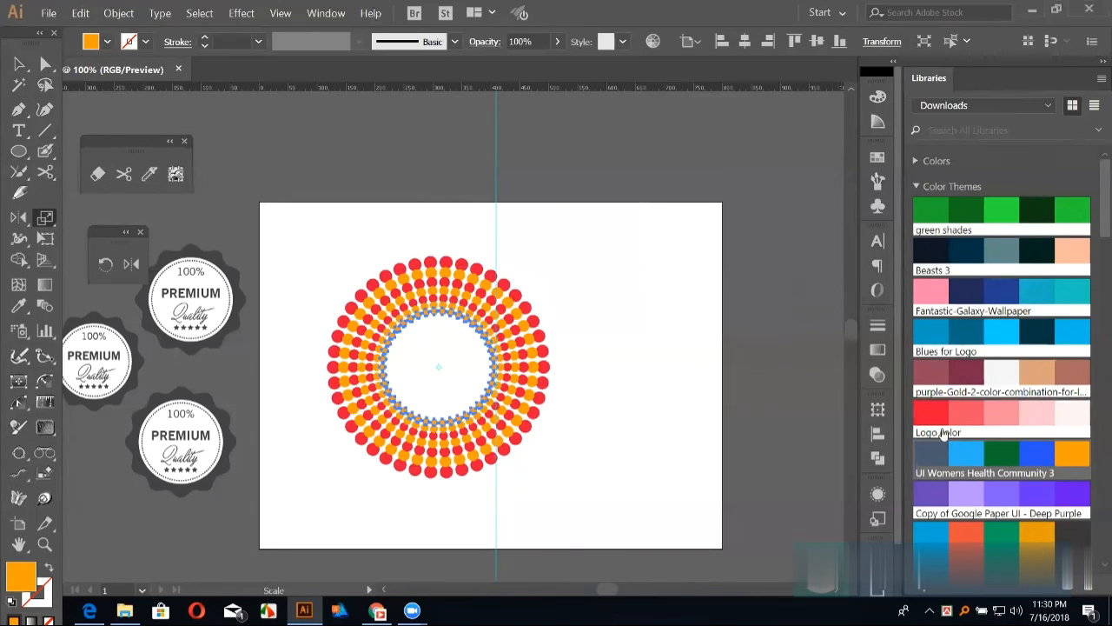
left_click(939, 420)
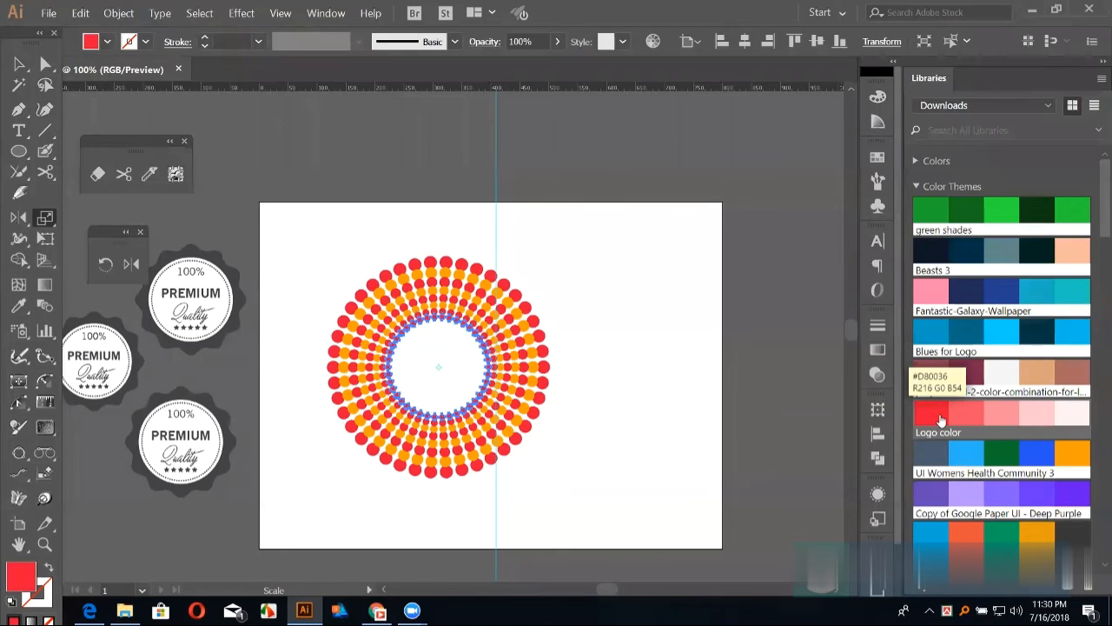
left_click(1069, 458)
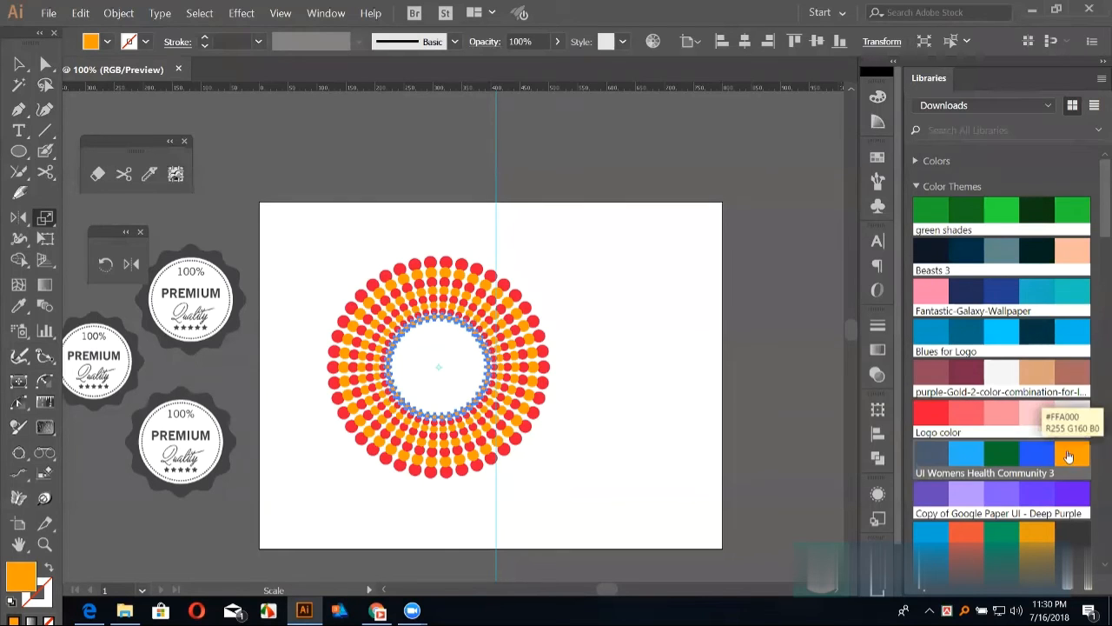
left_click(938, 418)
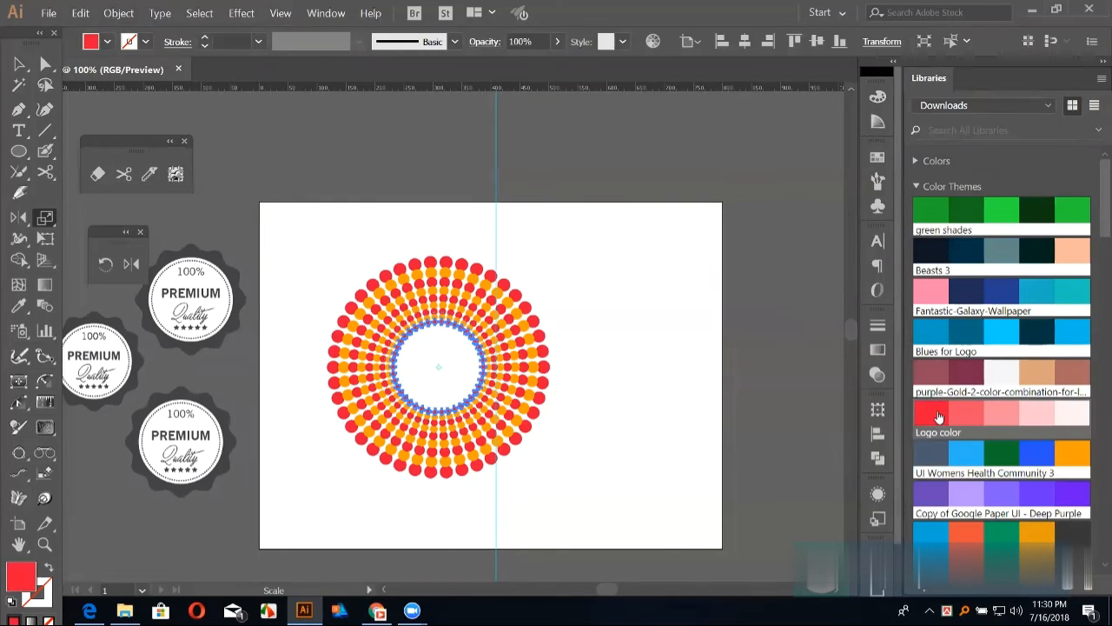
left_click(1076, 453)
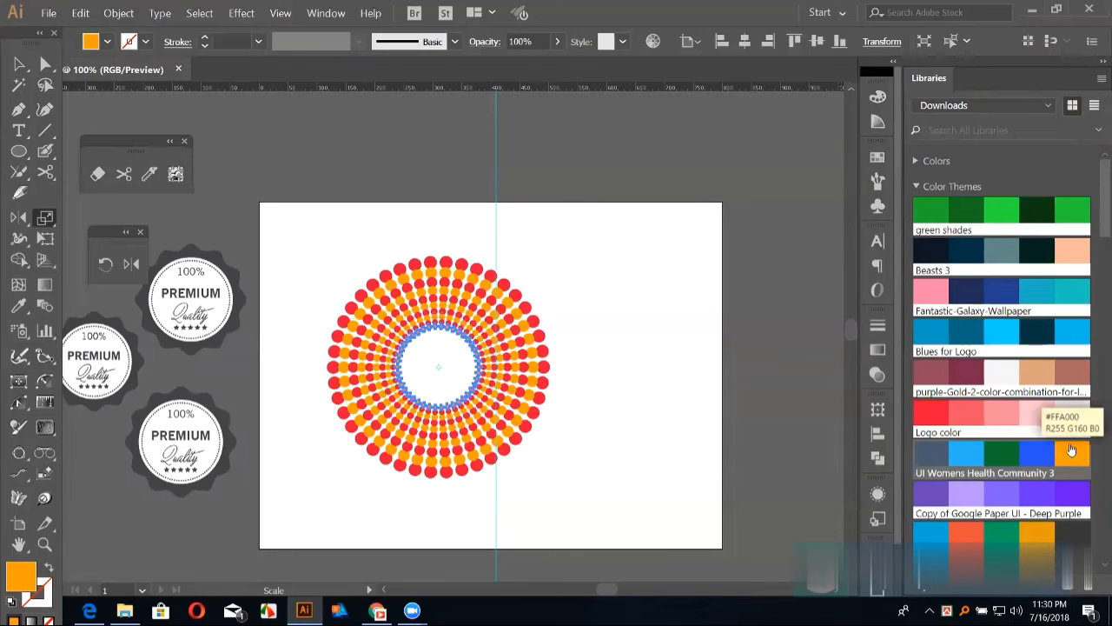
left_click(937, 419)
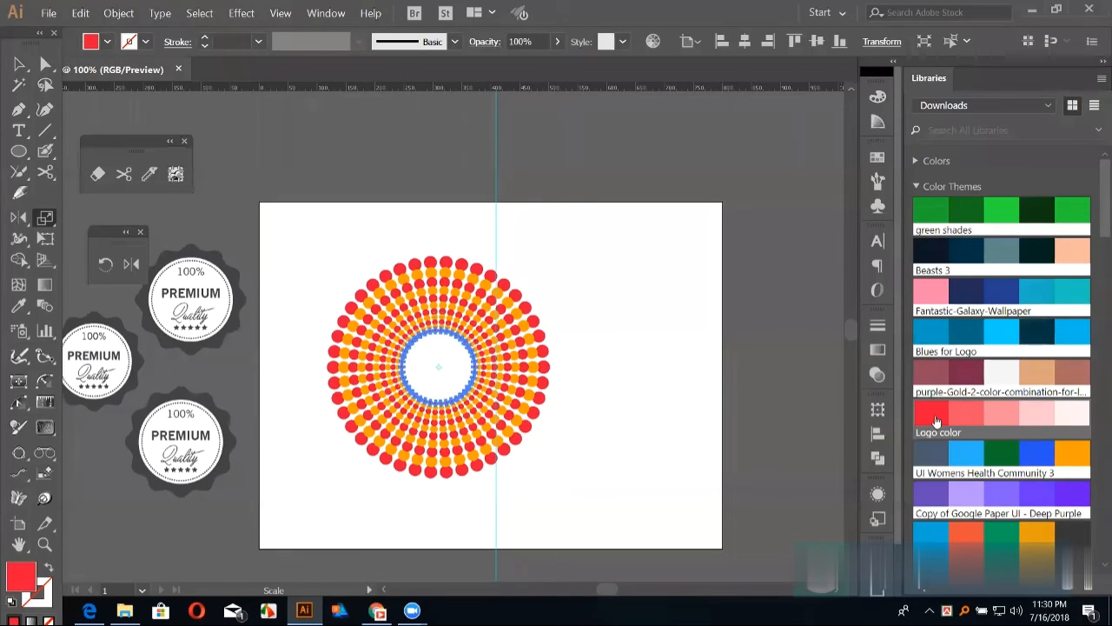
left_click(1080, 460)
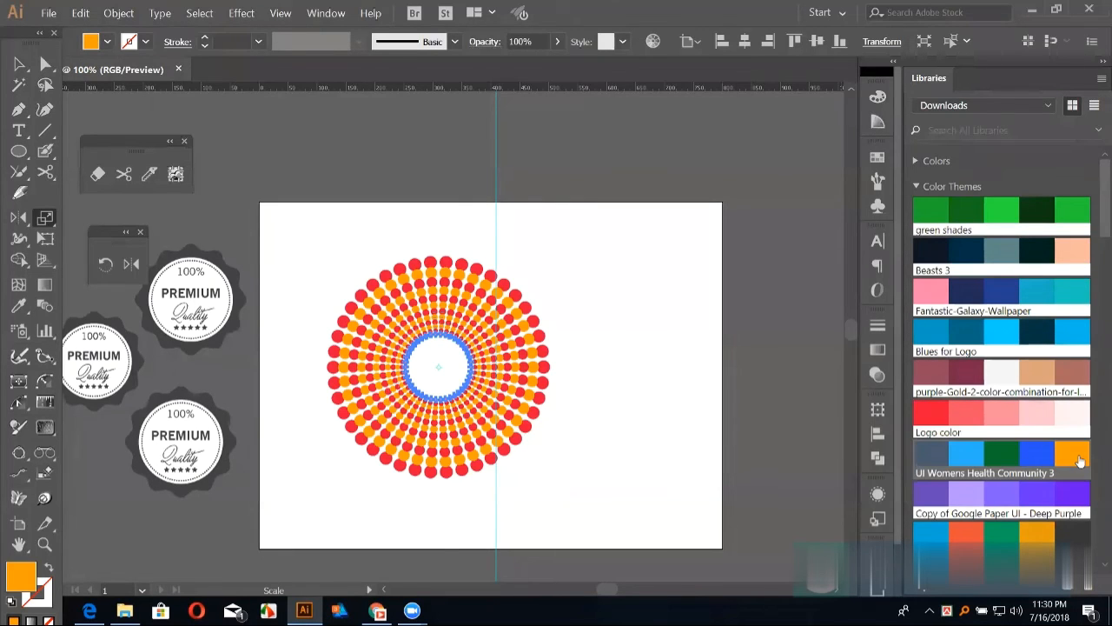
left_click(944, 421)
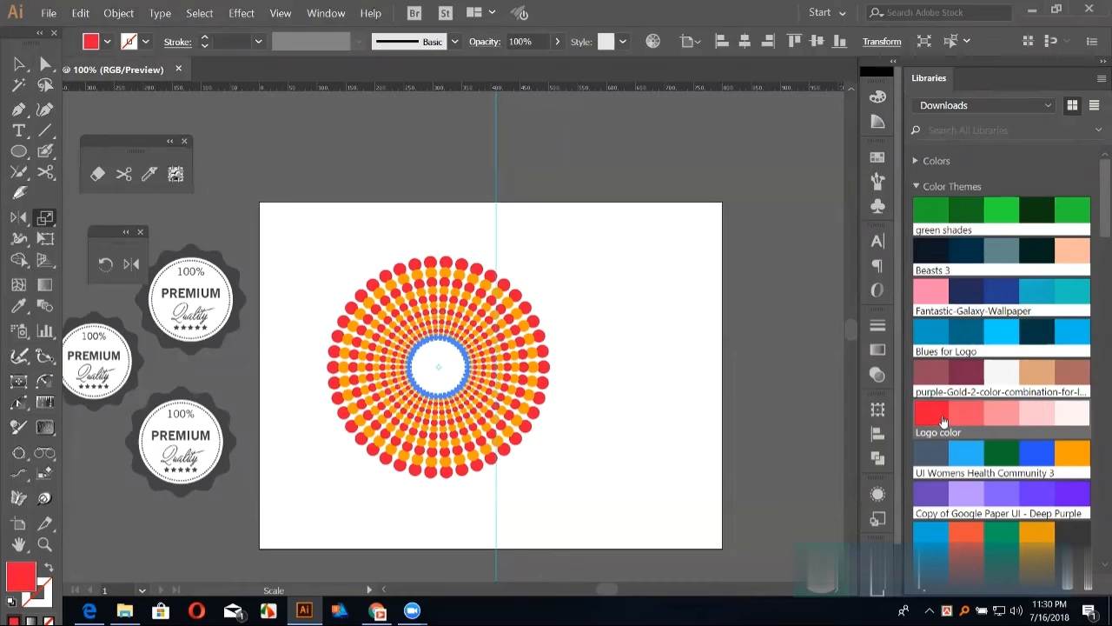
left_click(1072, 455)
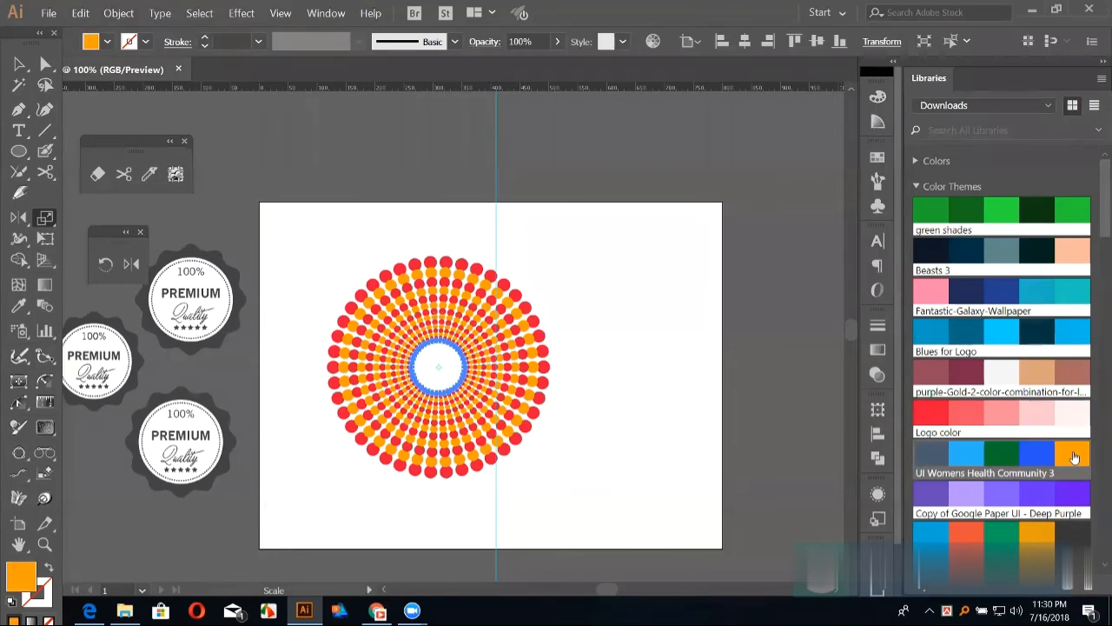
left_click(932, 414)
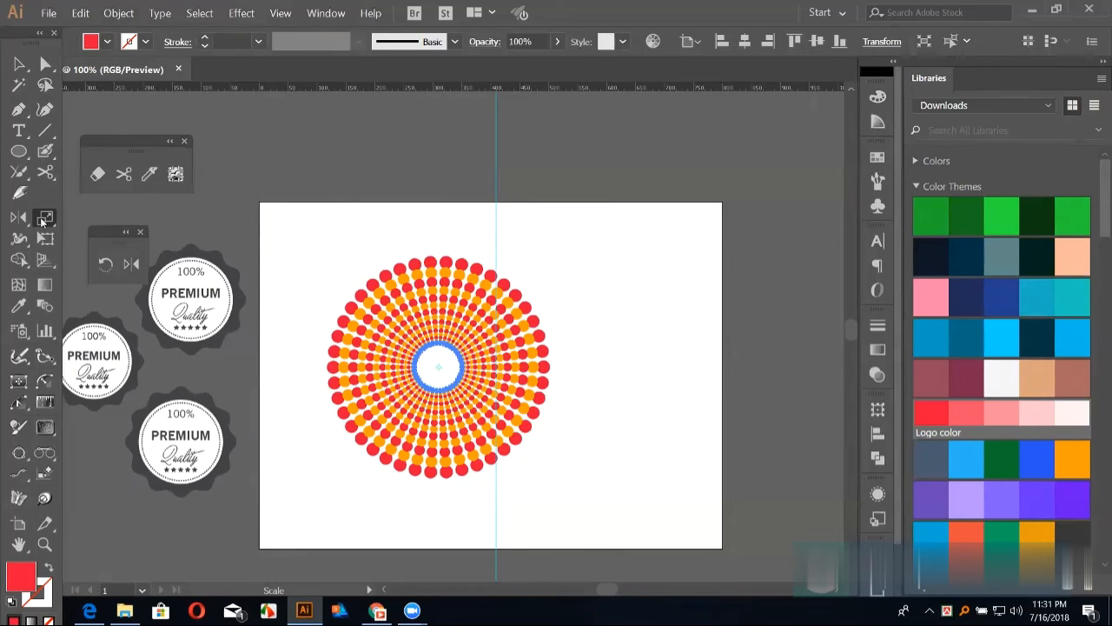
Step: Select all the dotted rings as one group, enlarge the design to nearly the artboard's height and centre it on the vertical guide
left_click(19, 64)
left_click(348, 169)
left_click_drag(292, 205, 609, 520)
key("a")
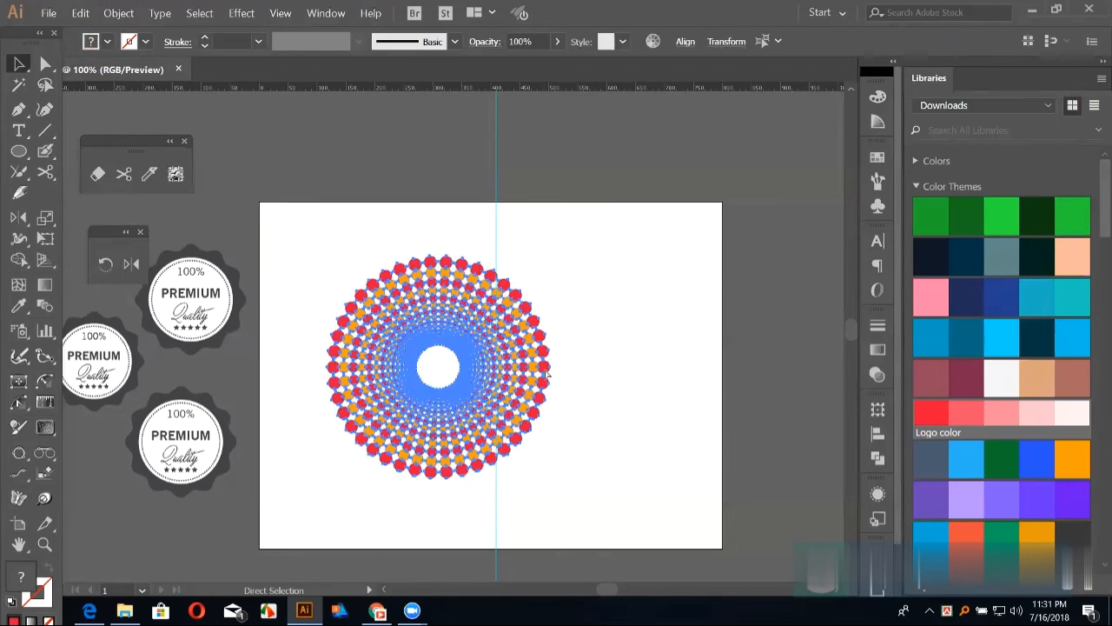
key("v")
left_click_drag(431, 315, 472, 354)
left_click_drag(607, 274, 715, 224)
left_click_drag(726, 275, 730, 279)
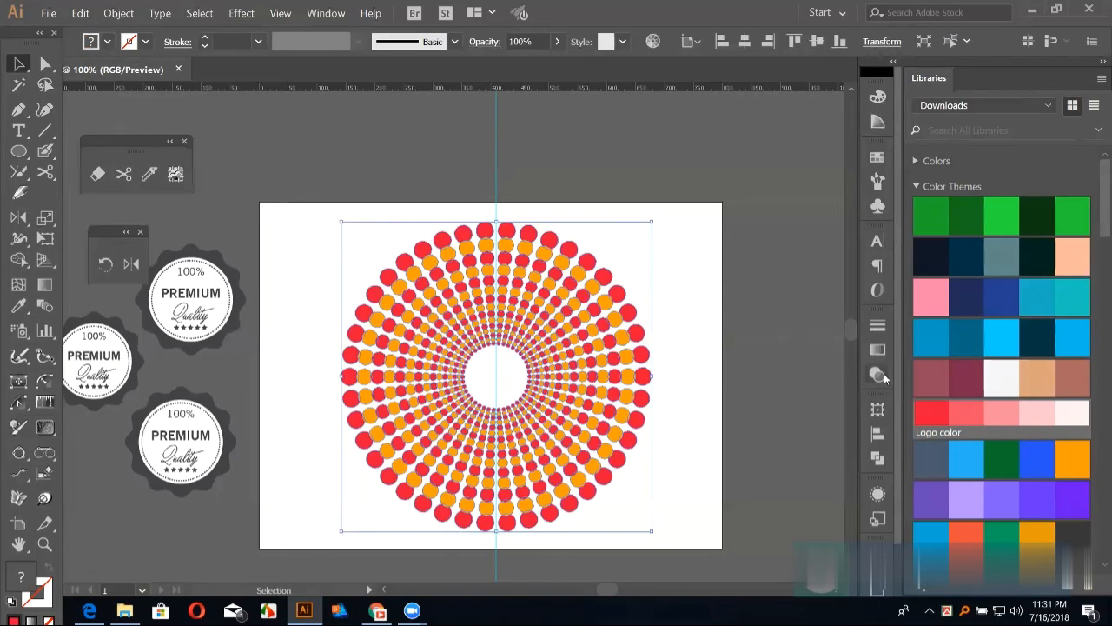
Step: Lower the opacity of the grouped ring design to 25% and deselect it
left_click(884, 373)
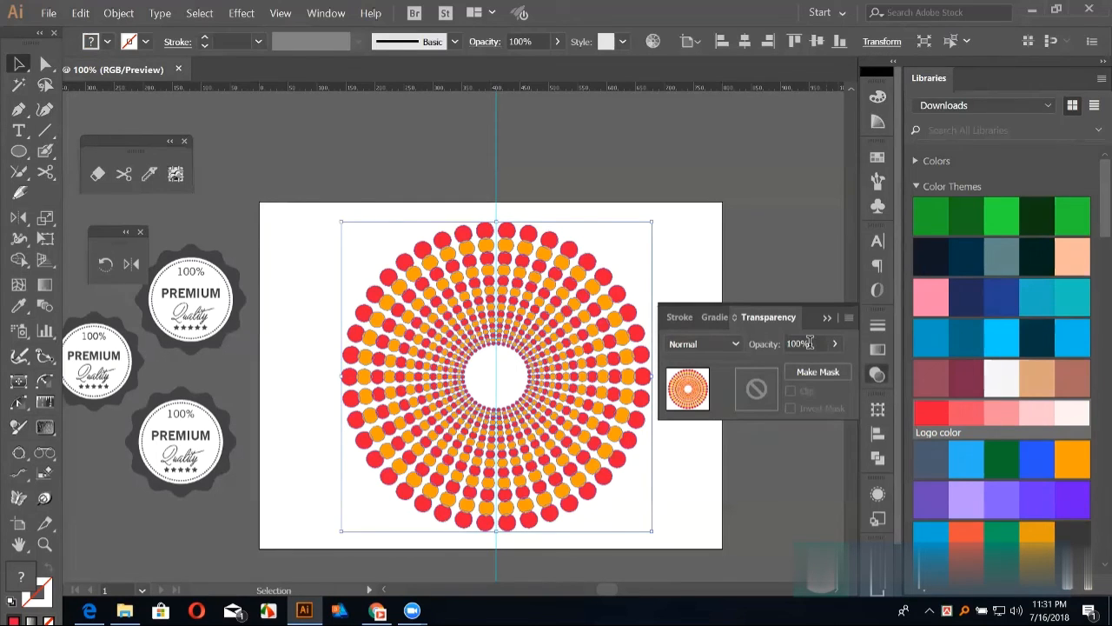
left_click(596, 232)
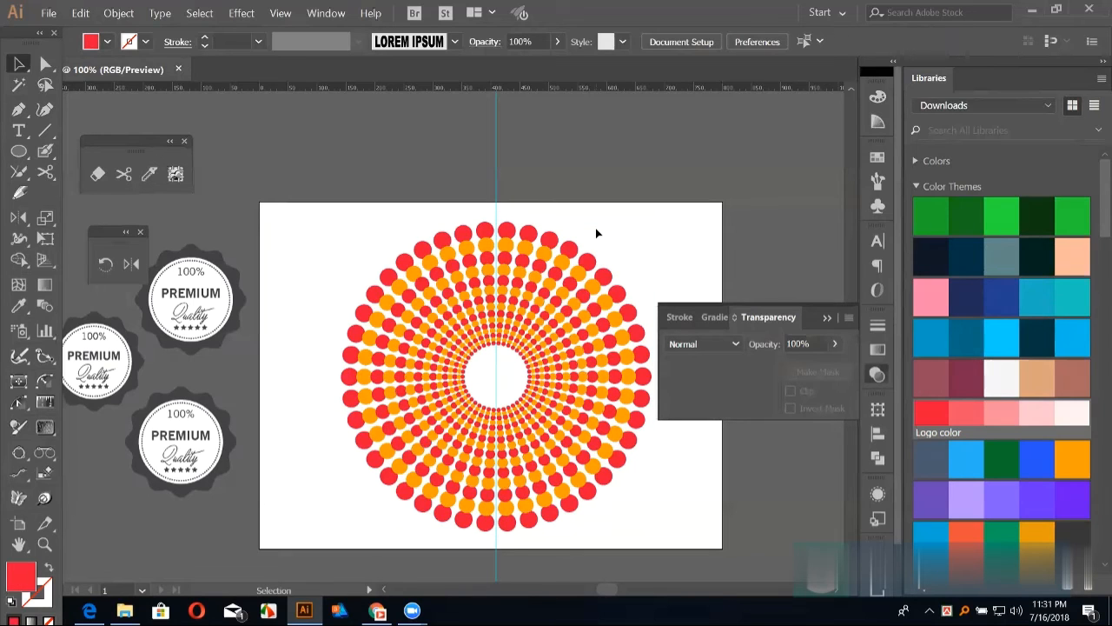
left_click(573, 250)
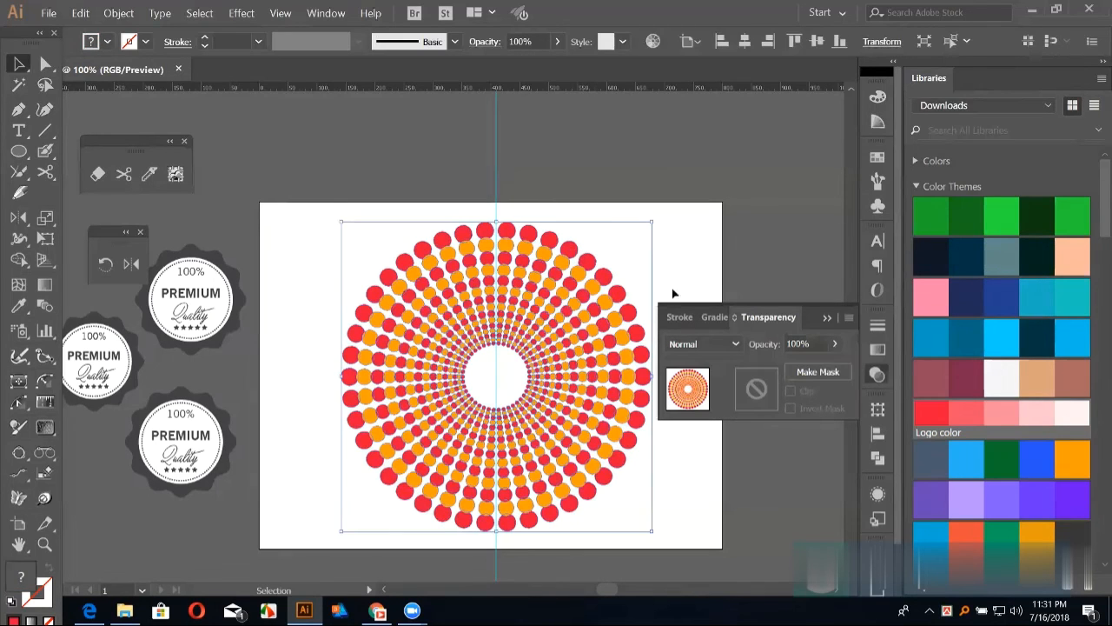
left_click(805, 344)
left_click(834, 344)
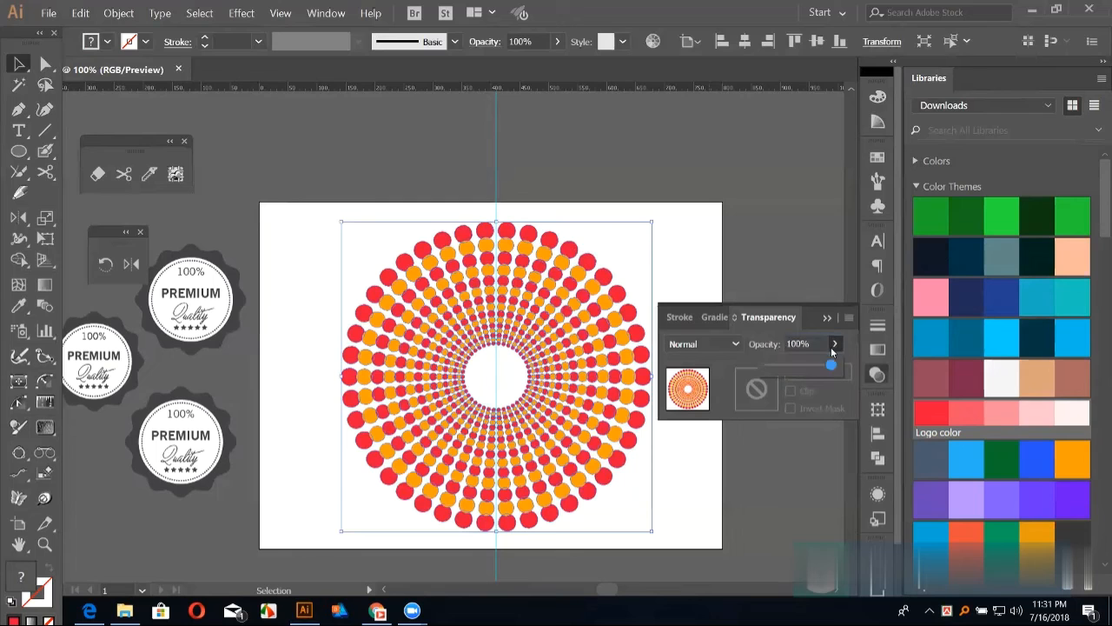
left_click_drag(832, 366, 790, 366)
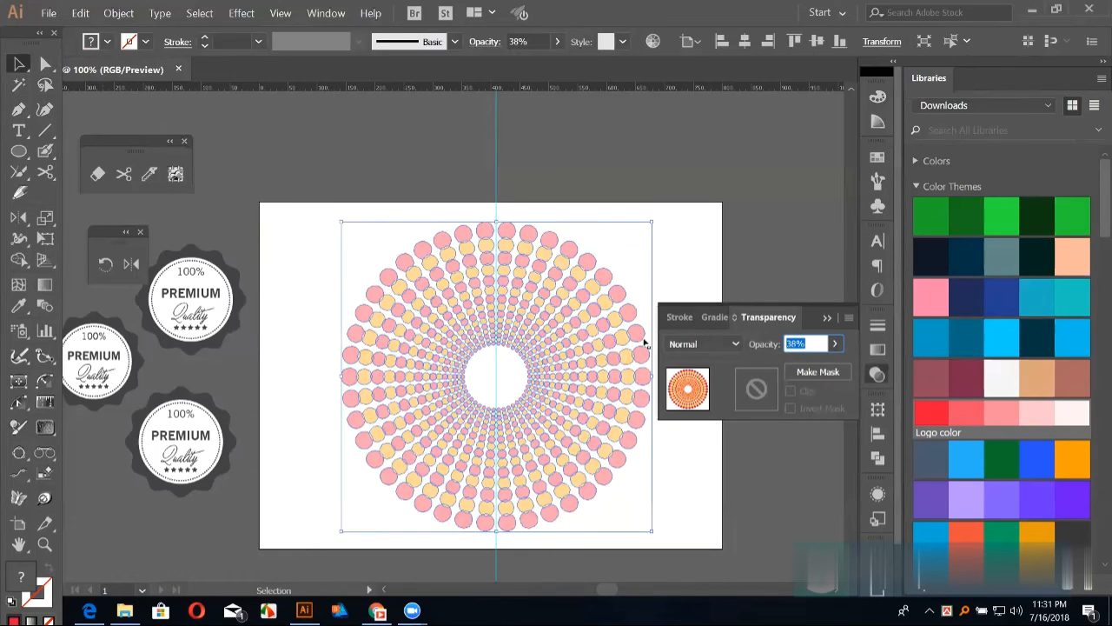
type("25")
key("Return")
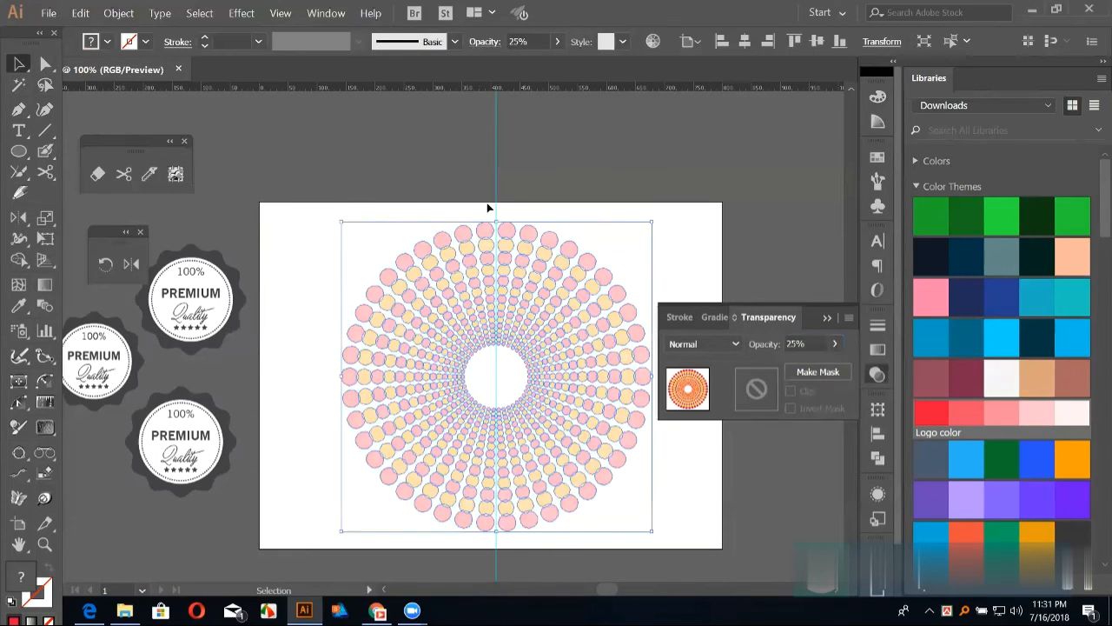
left_click(489, 206)
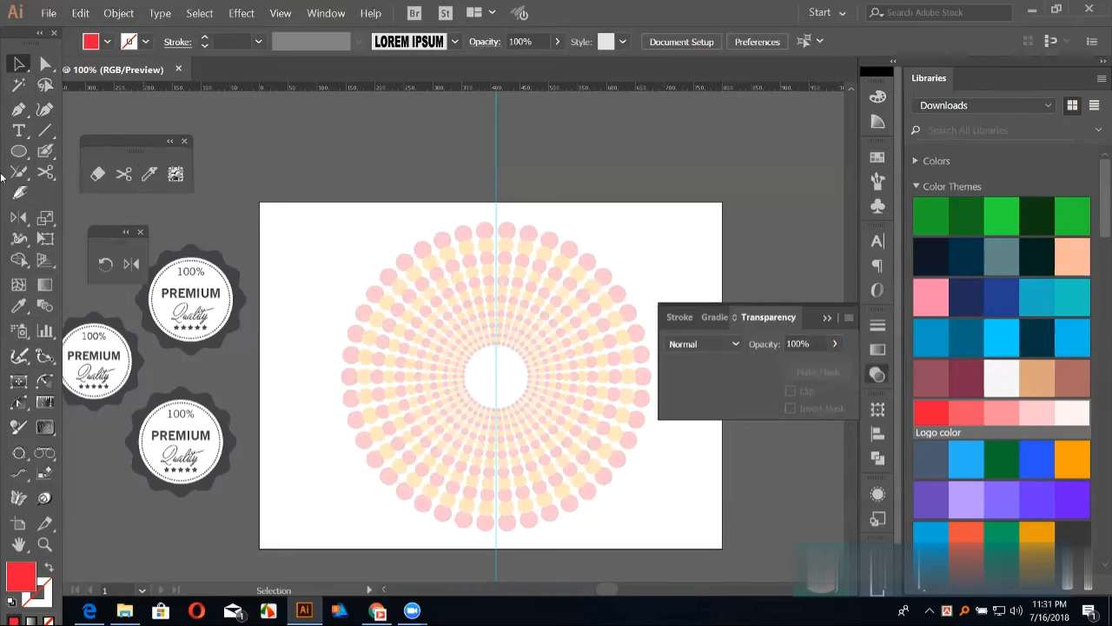
Step: Draw a red rectangle covering the whole artboard and send it behind the ring design
left_click_drag(18, 158, 86, 153)
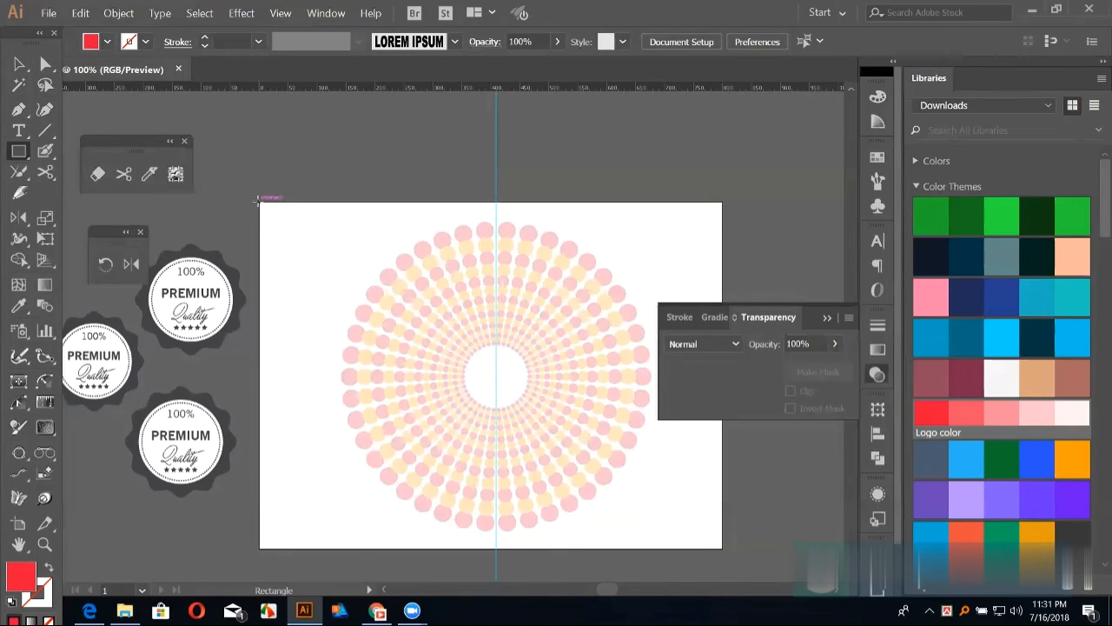
left_click_drag(308, 238, 722, 488)
scroll(669, 500, "down", 1)
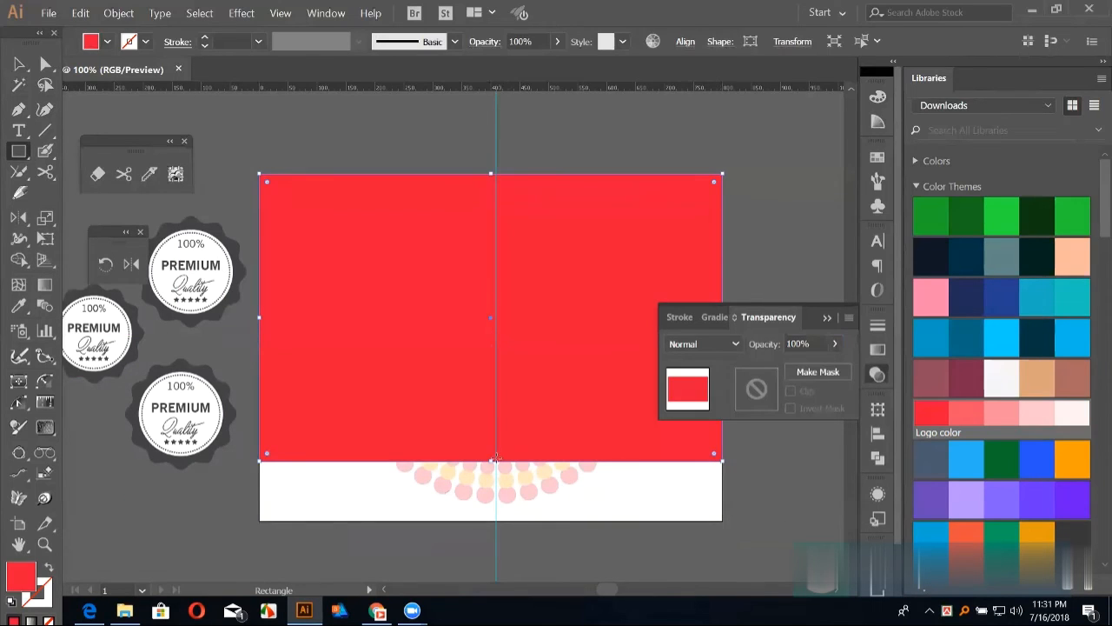
left_click_drag(490, 460, 494, 518)
key("ctrl+shift+bracketleft")
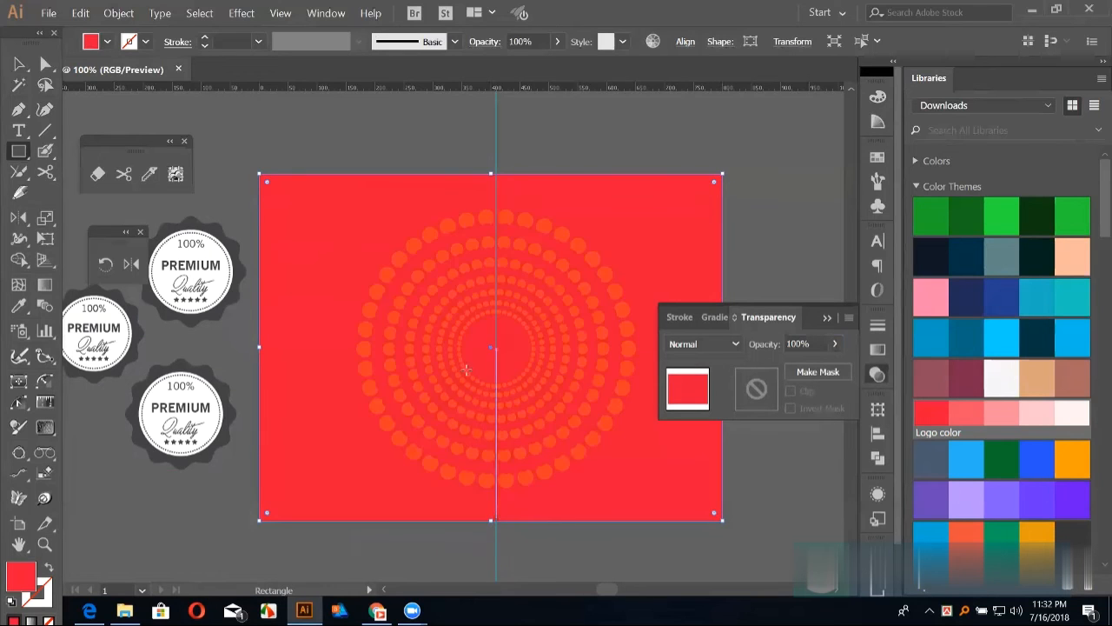
Step: Place a copy of the grouped ring design beside the artboard and set the copy's opacity to 100%
key("v")
left_click(407, 272)
left_click(407, 271)
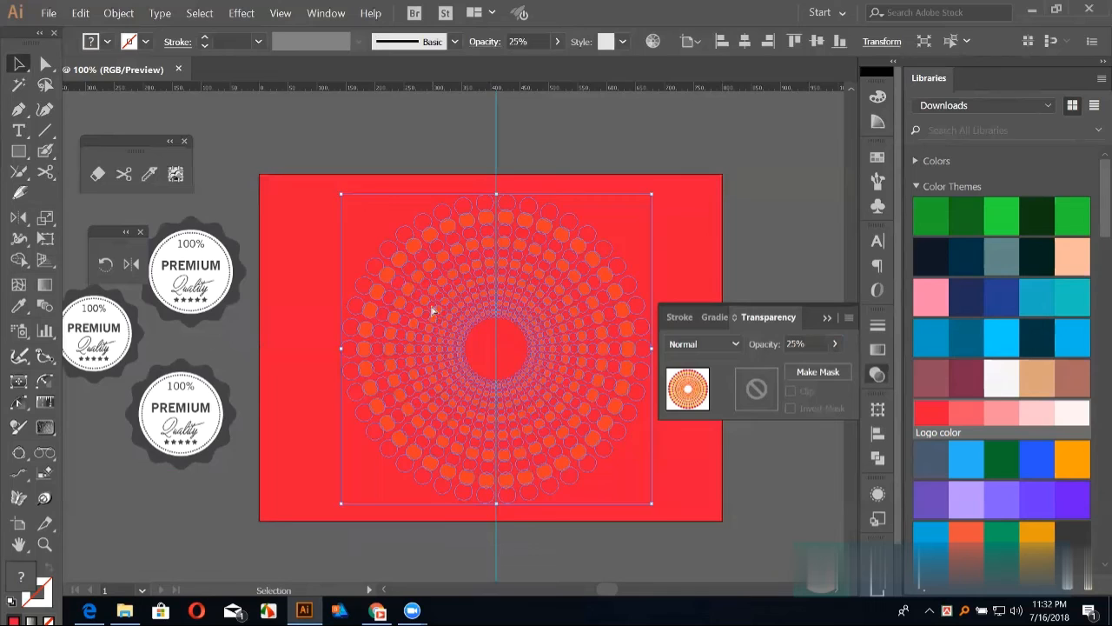
key("ctrl+minus")
key("ctrl+minus")
left_click_drag(426, 311, 638, 311)
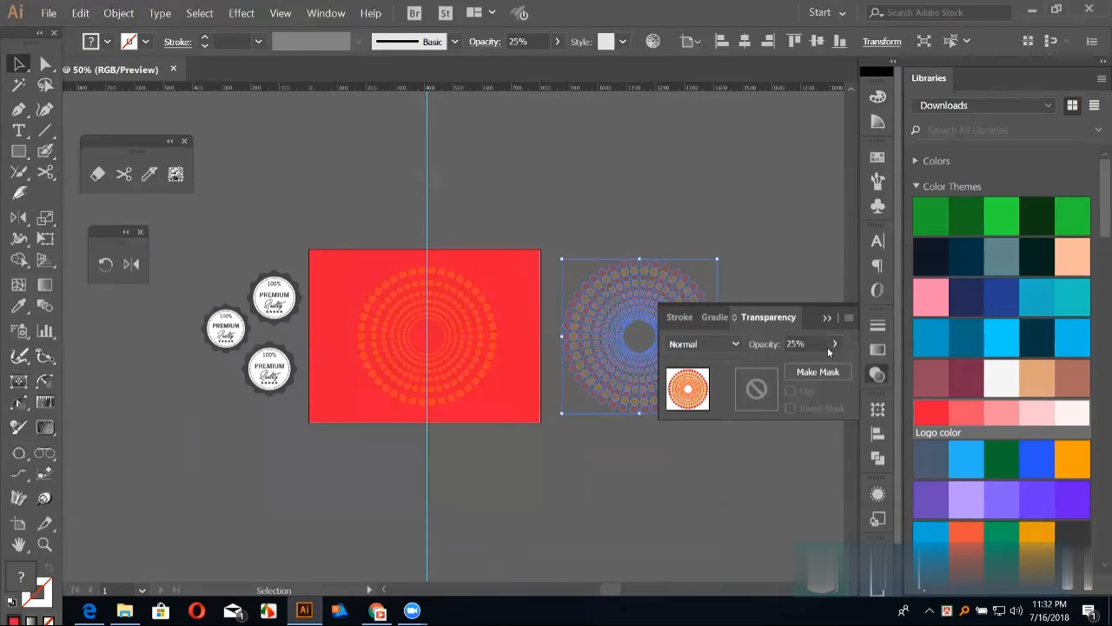
left_click(835, 345)
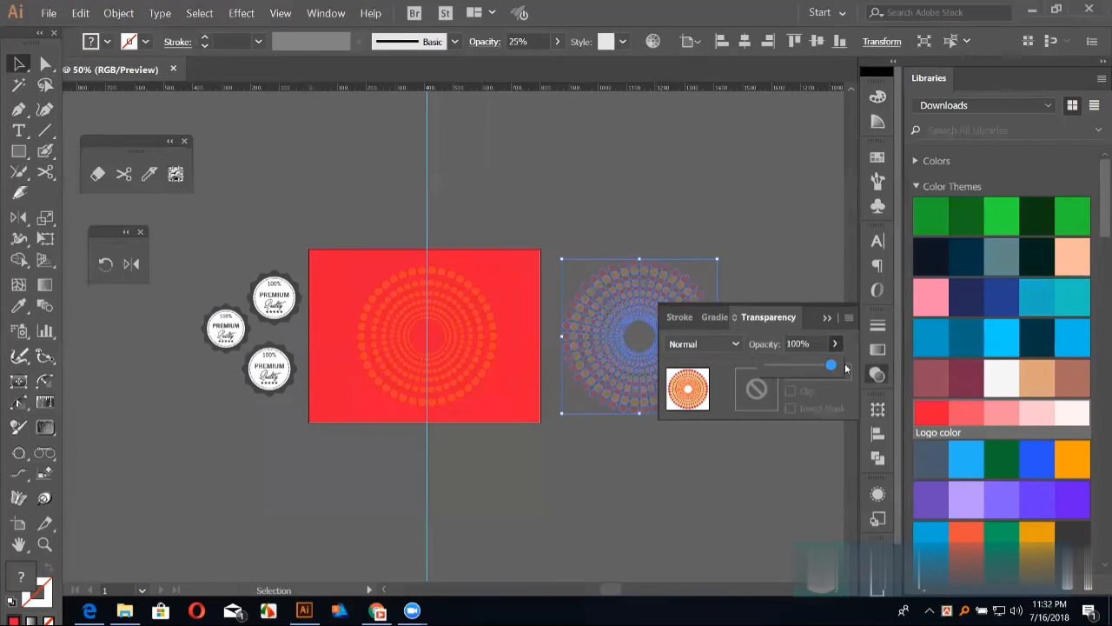
left_click_drag(847, 368, 847, 368)
left_click(747, 205)
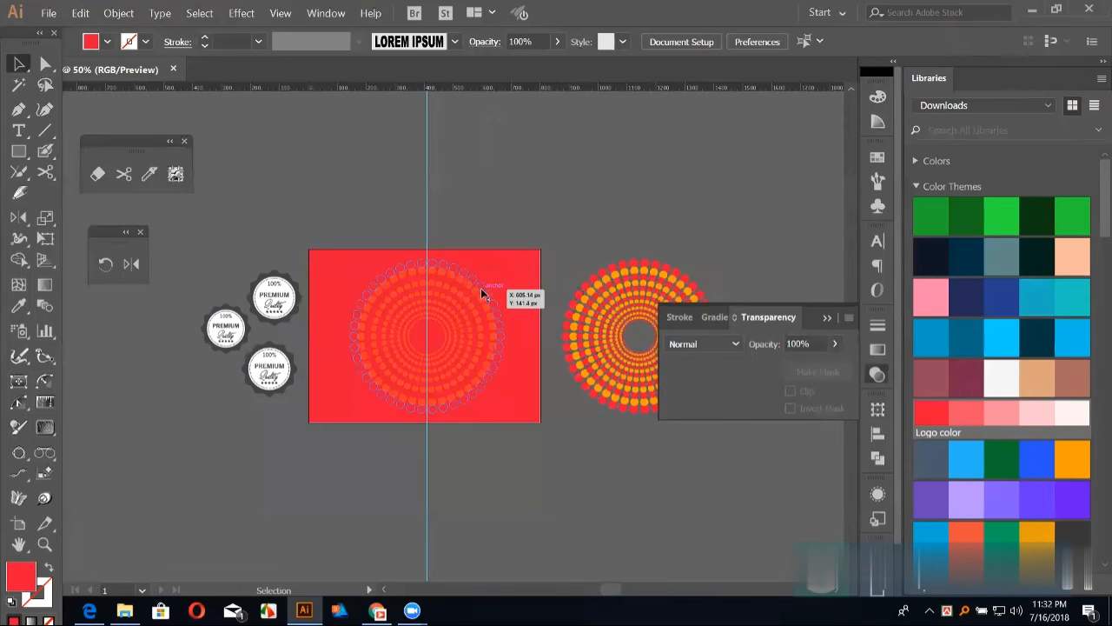
Step: Recolour the ring design on the red artboard with the white swatch
left_click(481, 288)
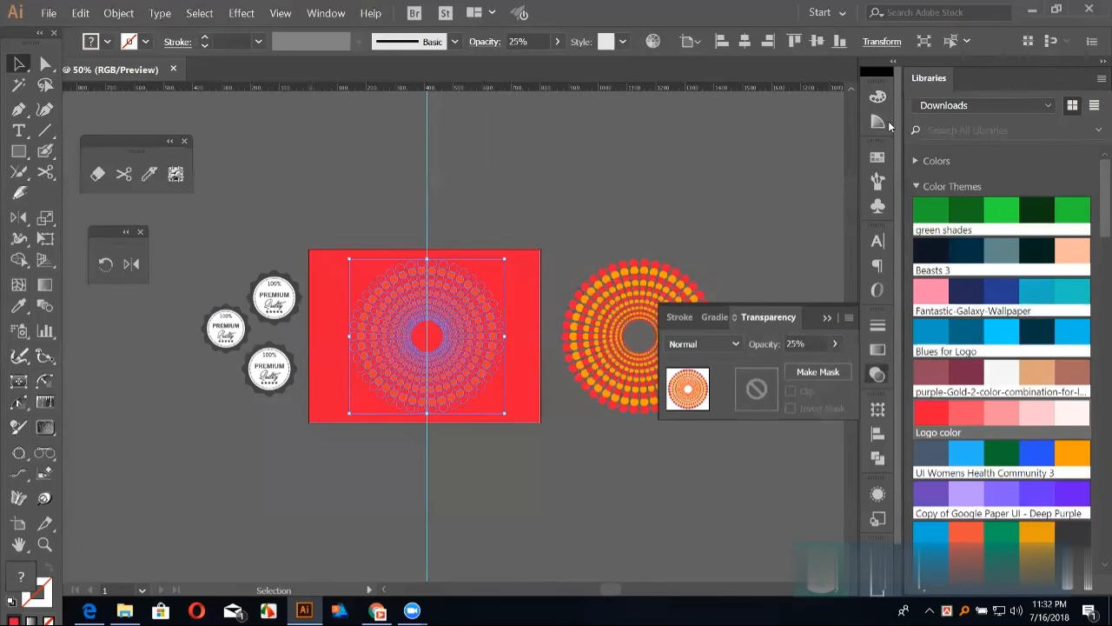
left_click(886, 162)
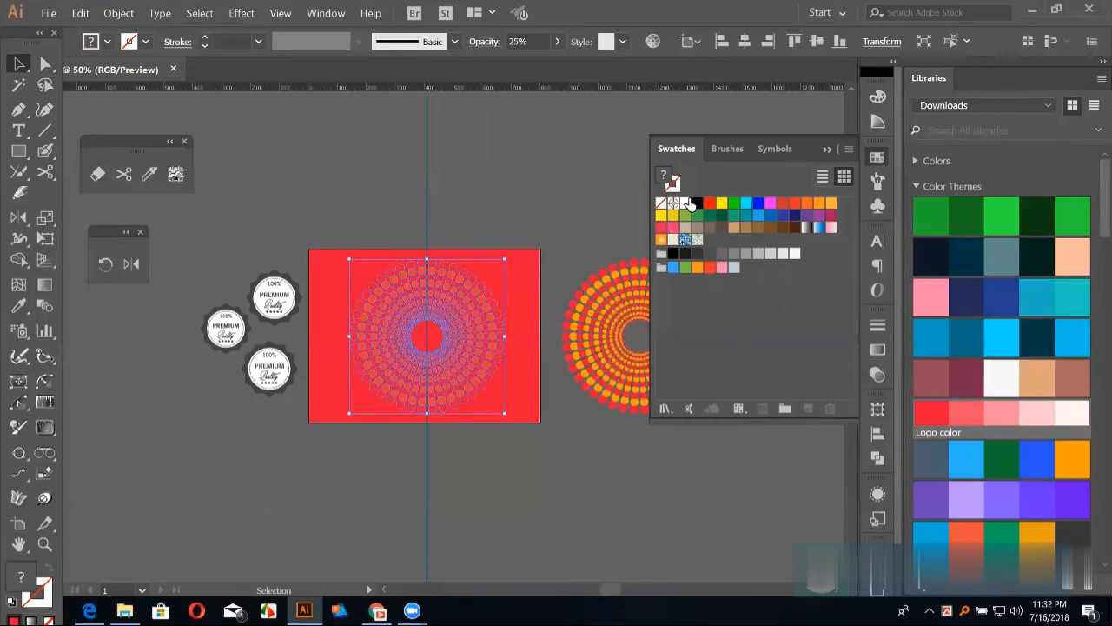
left_click(686, 202)
left_click(551, 172)
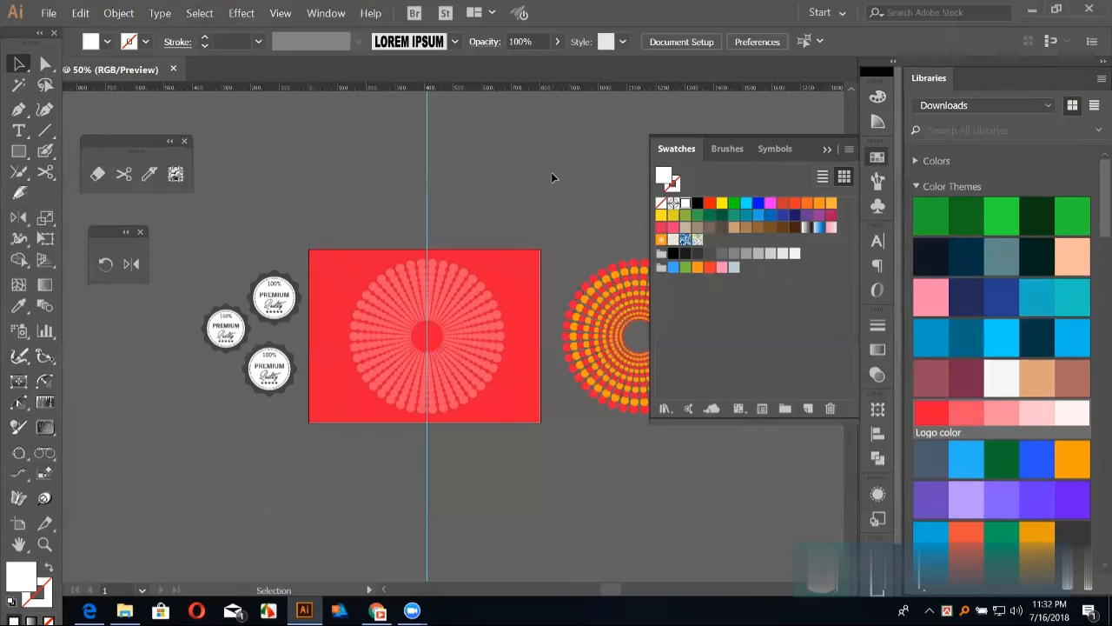
Step: Raise the opacity of the white ring design on the artboard to 100% and deselect it
left_click(492, 304)
left_click(872, 378)
left_click(834, 343)
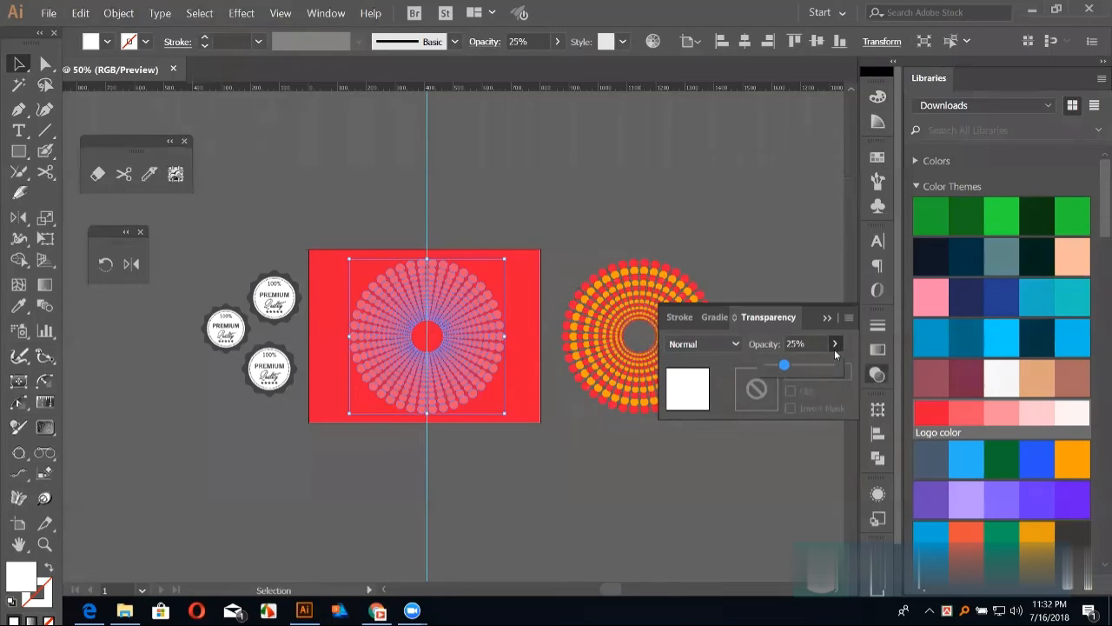
left_click_drag(784, 365, 880, 356)
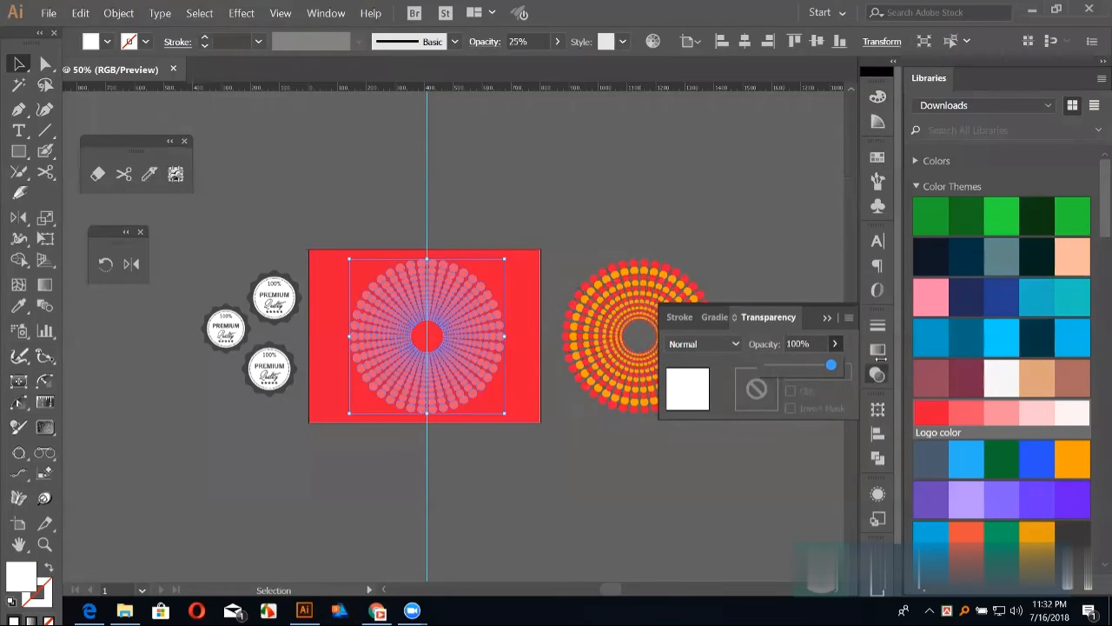
left_click(690, 198)
key("ctrl+equal")
key("ctrl+equal")
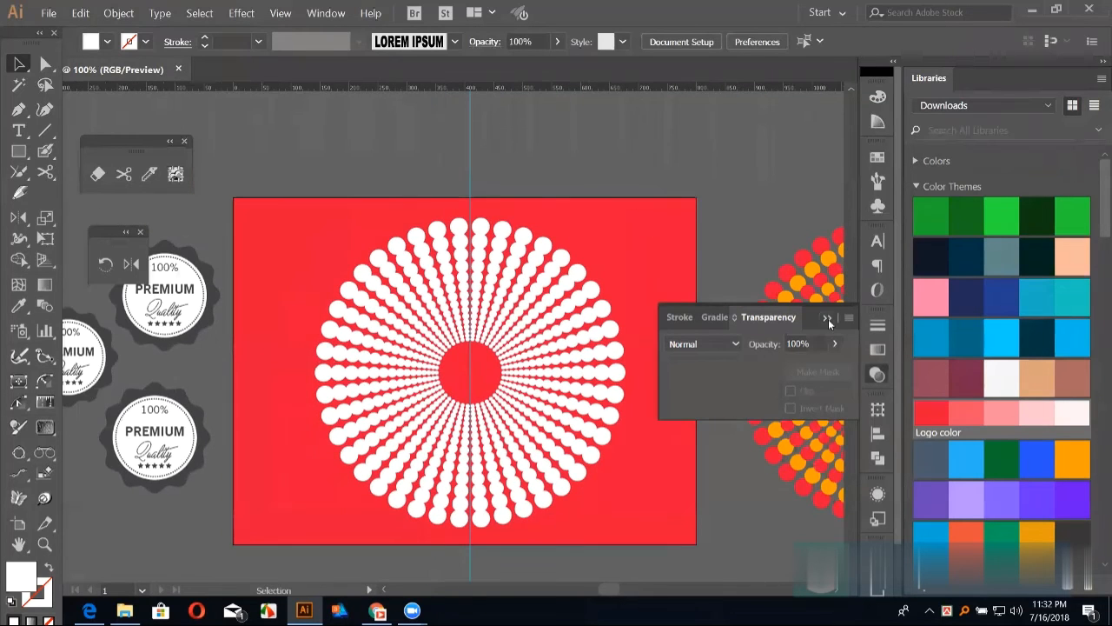
Step: Move the floating Rotate and Reflect tool palette off the badges, beside the other floating tool palette
left_click_drag(732, 200, 721, 168)
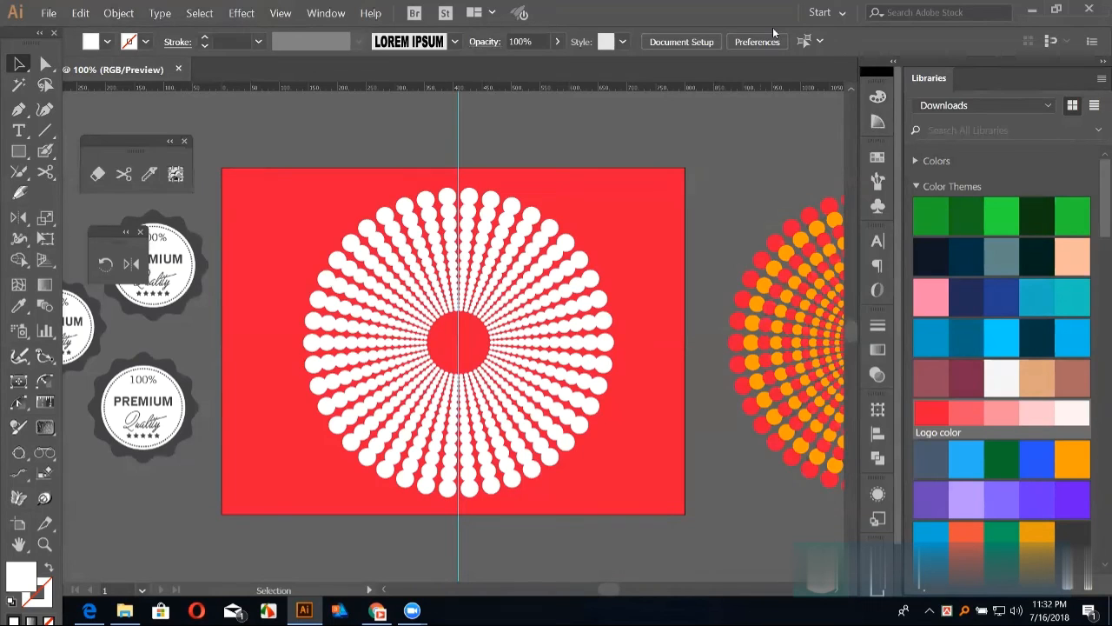
left_click_drag(307, 218, 370, 215)
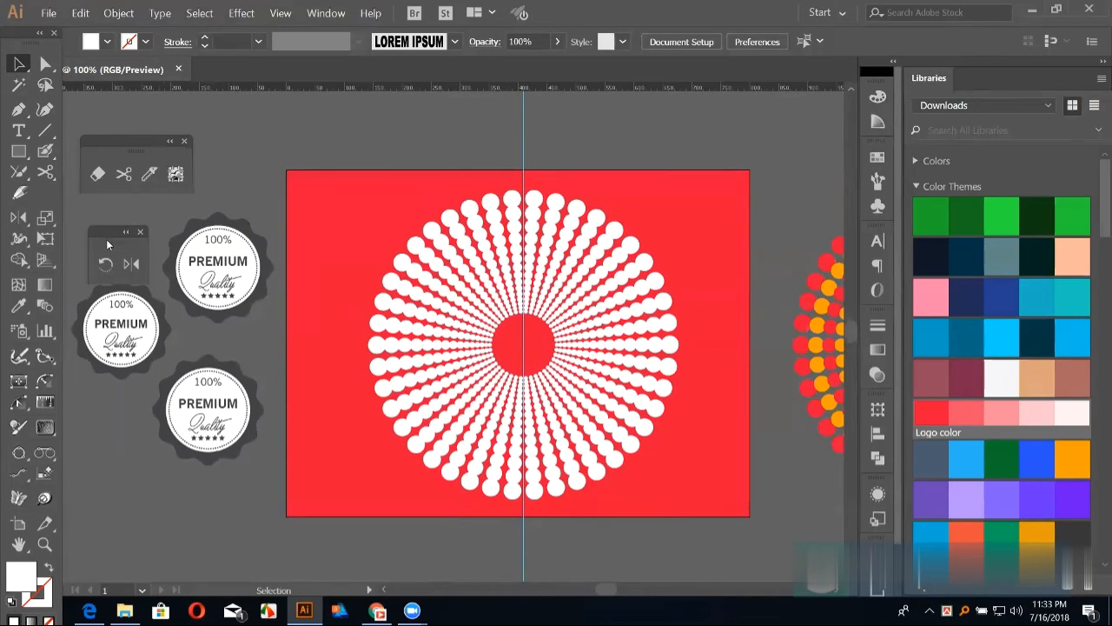
left_click_drag(106, 239, 238, 137)
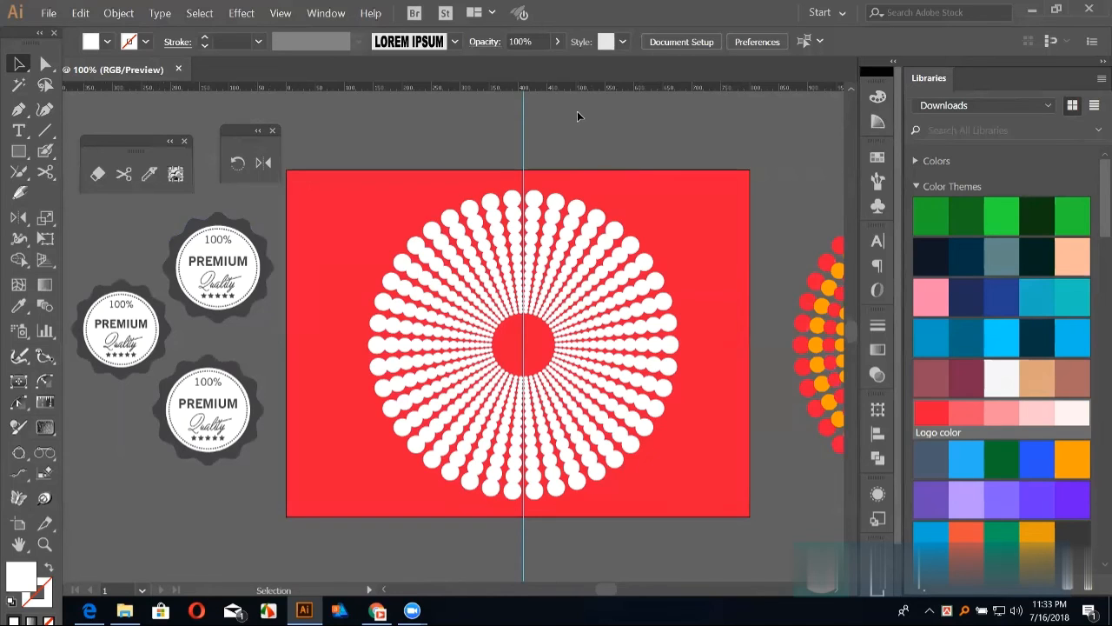
left_click(19, 260)
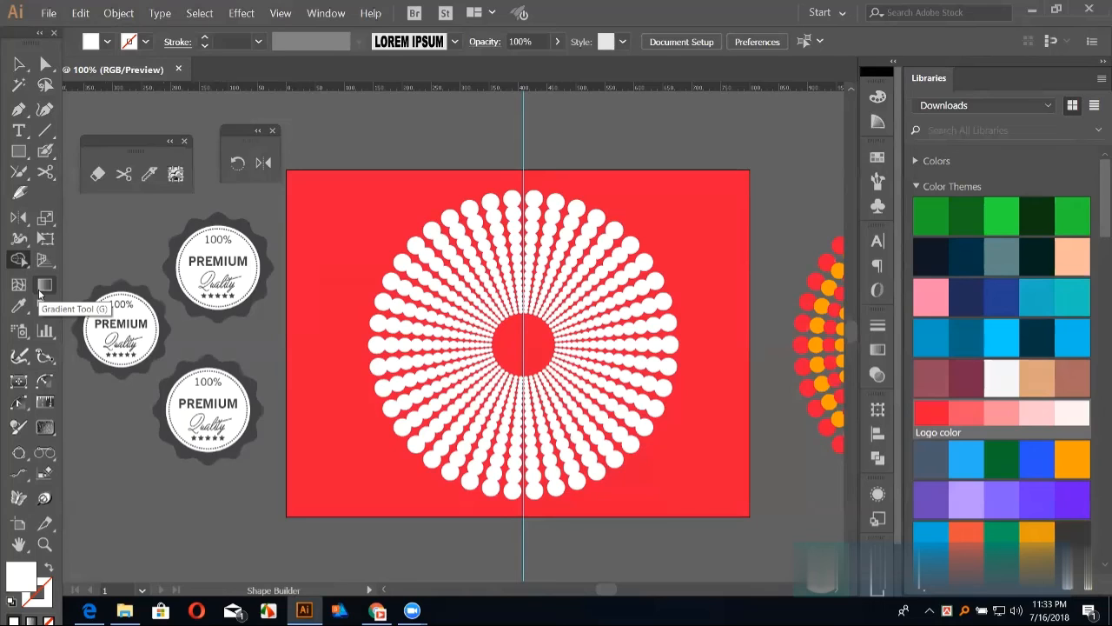
left_click(19, 63)
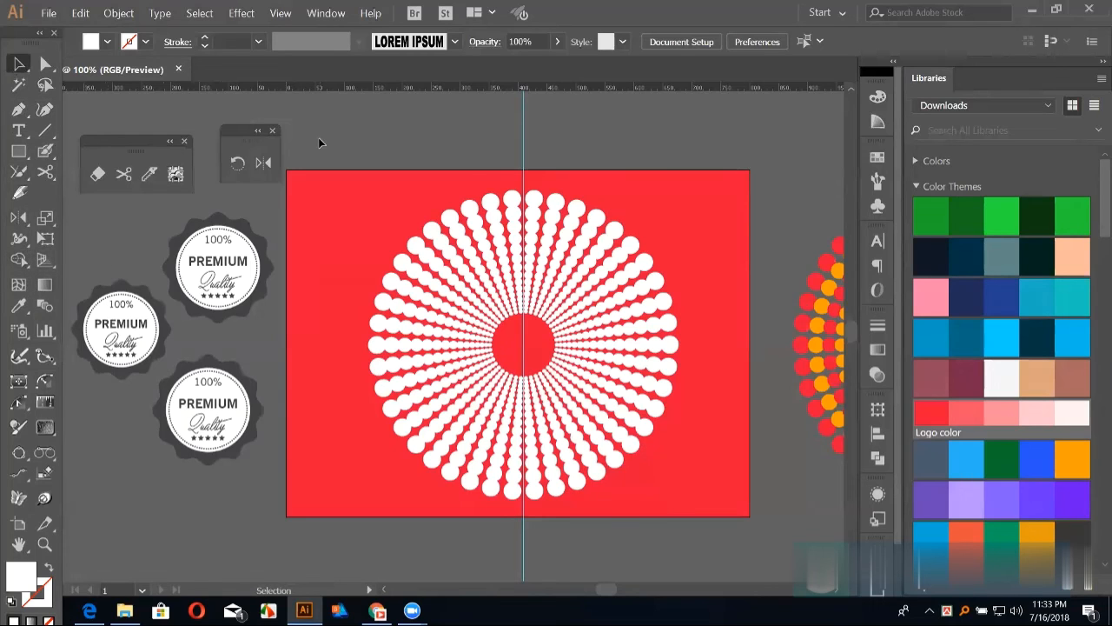
left_click(23, 259)
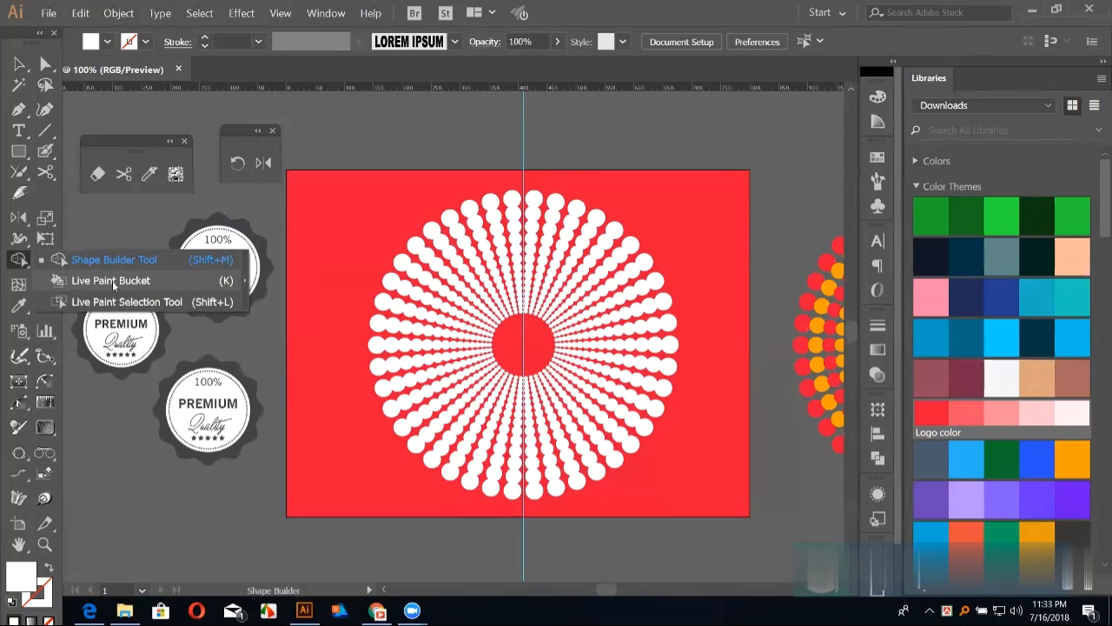
left_click(19, 63)
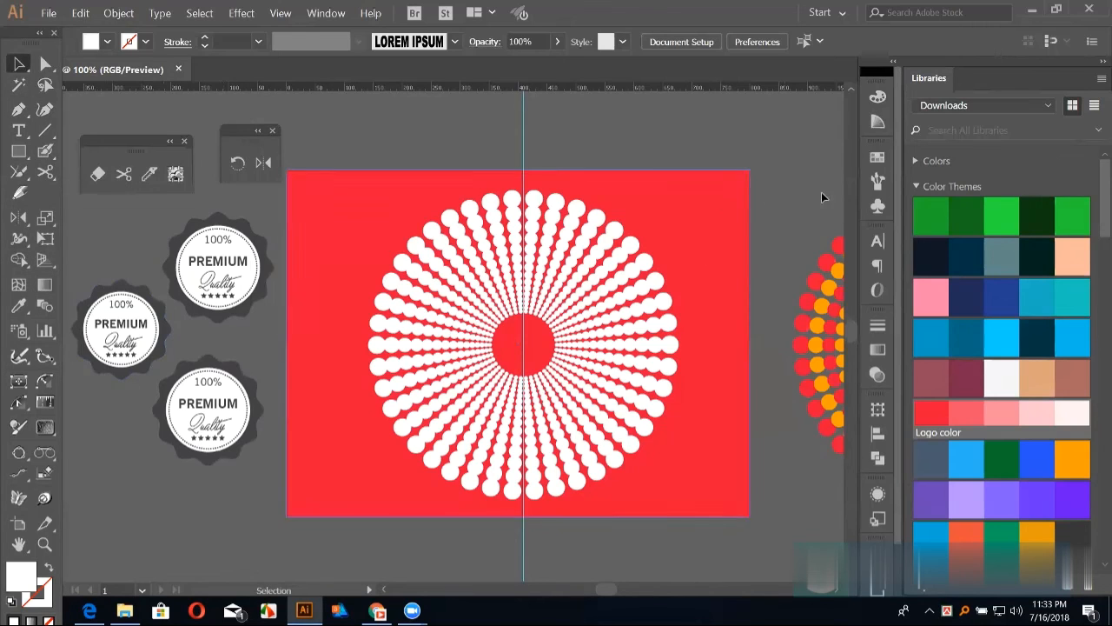
Step: Draw a square in the empty area above the artboard and fill it with the white-to-black linear gradient swatch
left_click(876, 157)
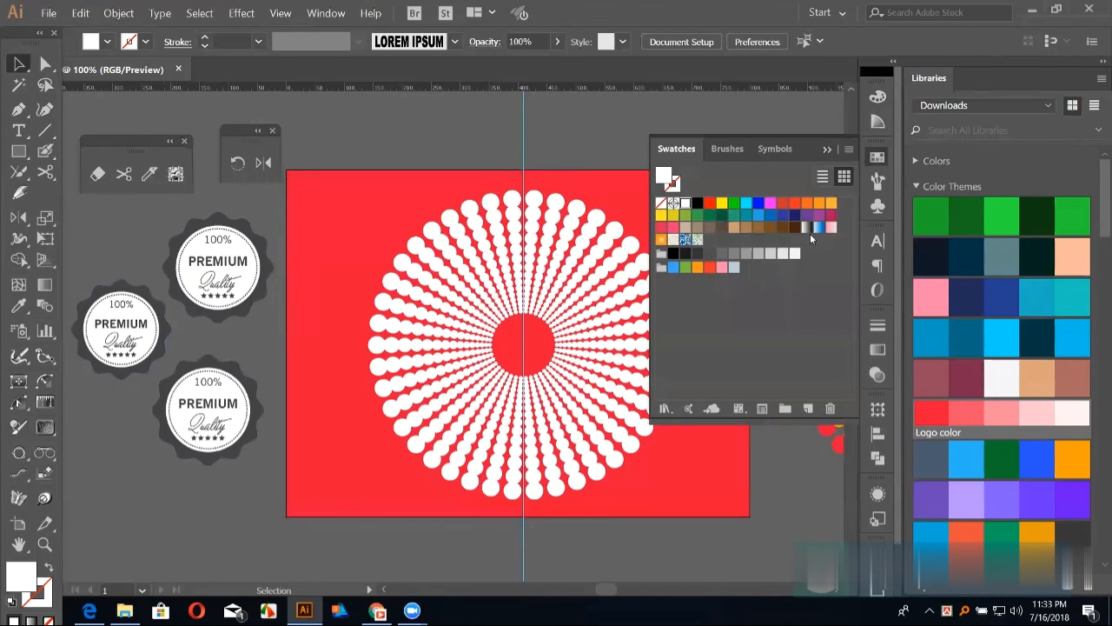
left_click_drag(394, 142, 281, 348)
left_click(24, 152)
left_click_drag(221, 162, 380, 322)
left_click_drag(509, 298, 572, 345)
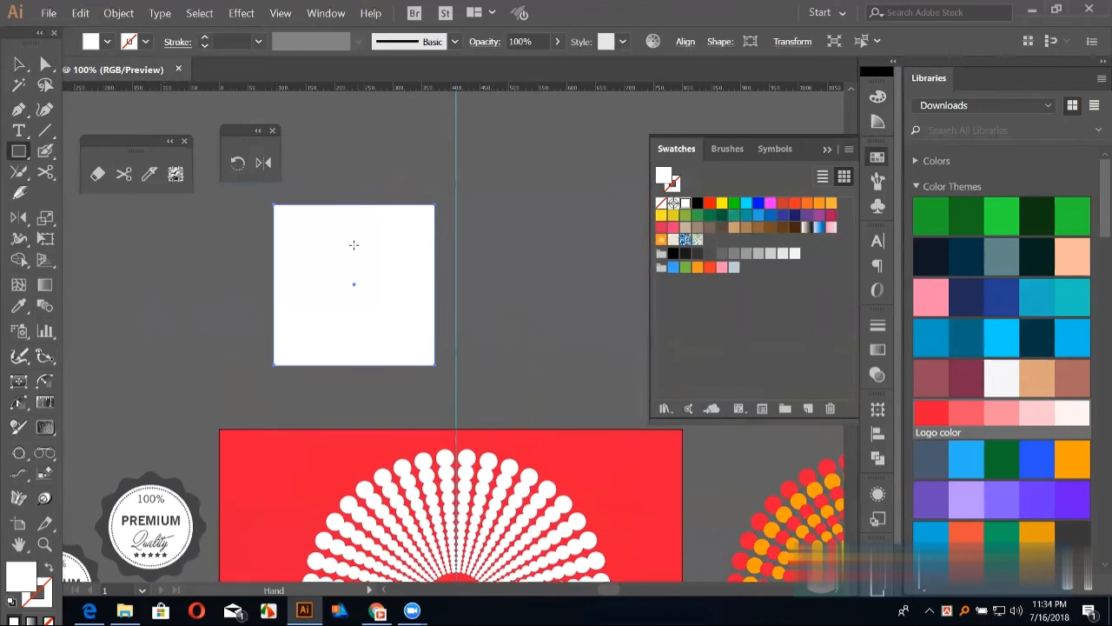
left_click(807, 227)
left_click(18, 64)
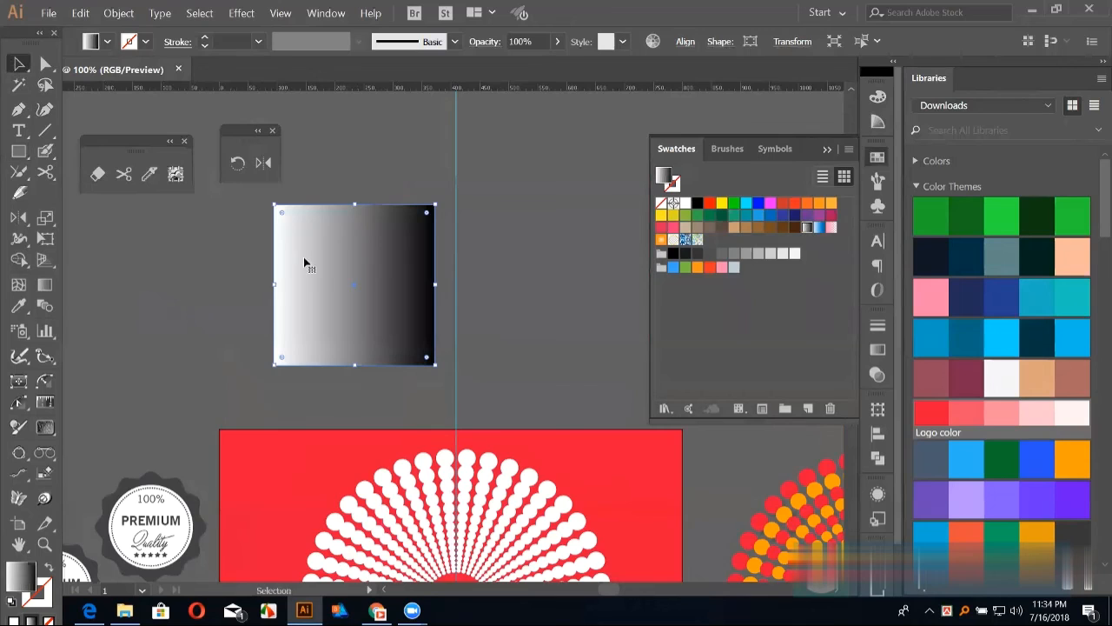
scroll(278, 322, "left", 3)
left_click(374, 388)
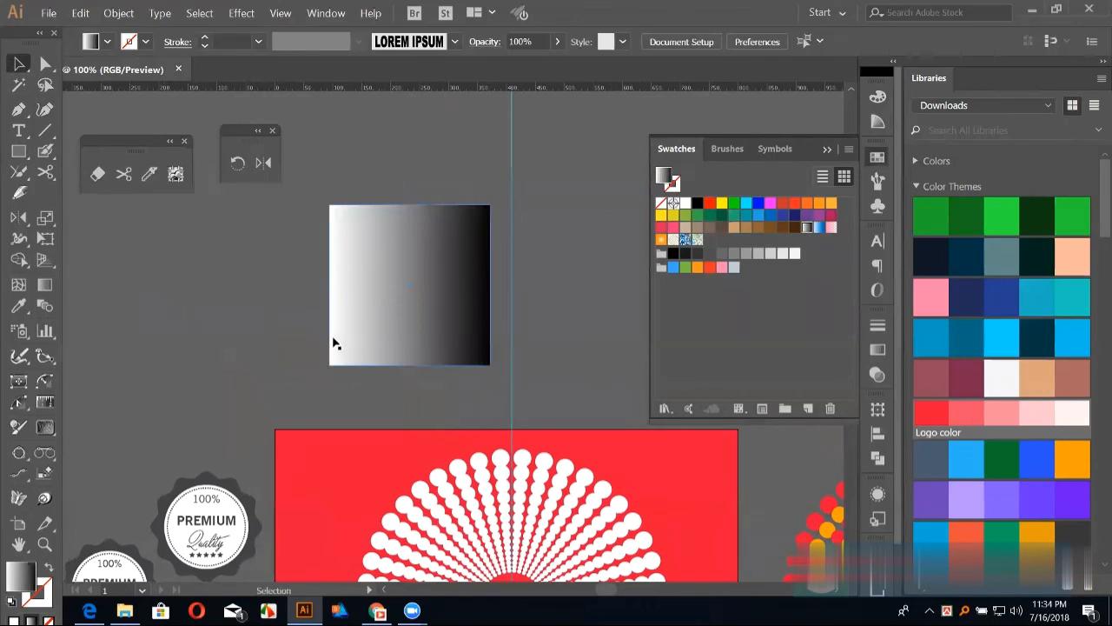
Step: Change the start colour of the square's gradient to red
left_click(377, 300)
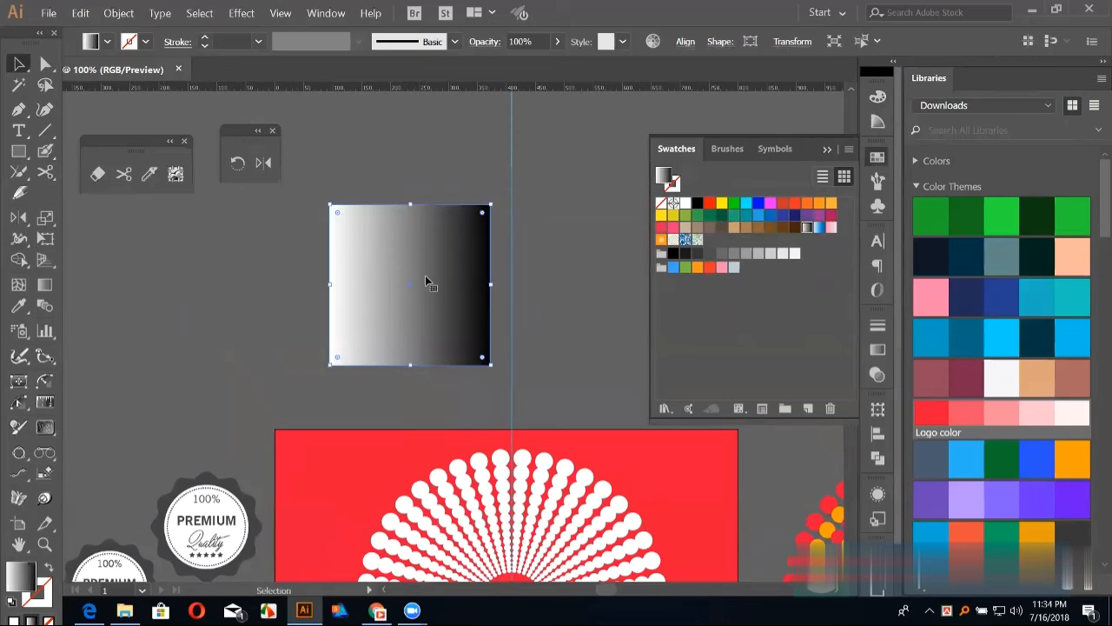
left_click(878, 348)
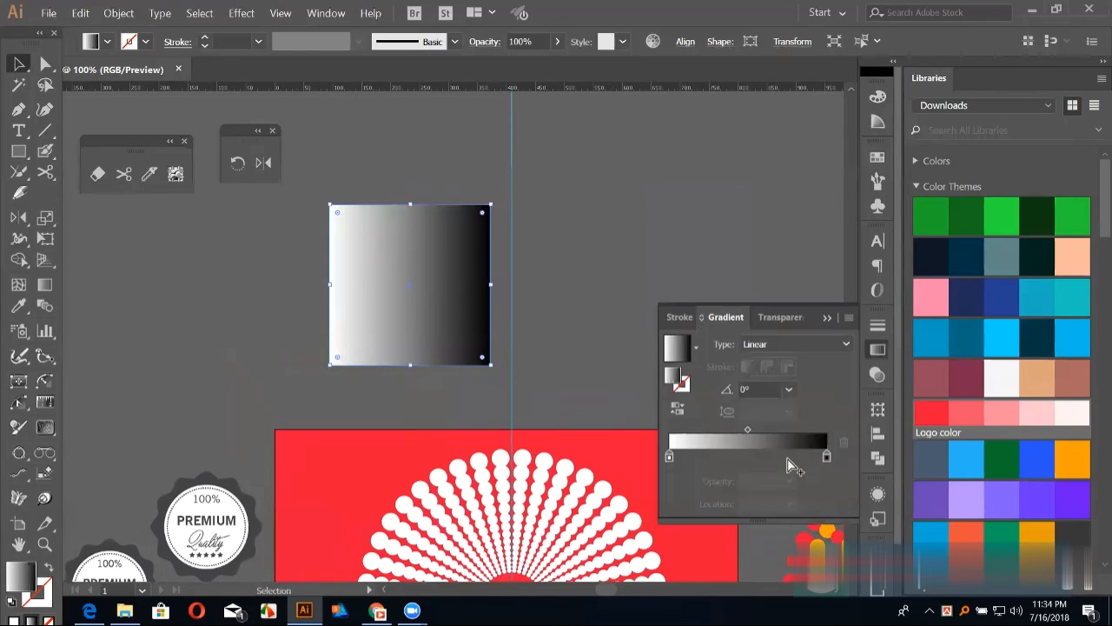
left_click(669, 458)
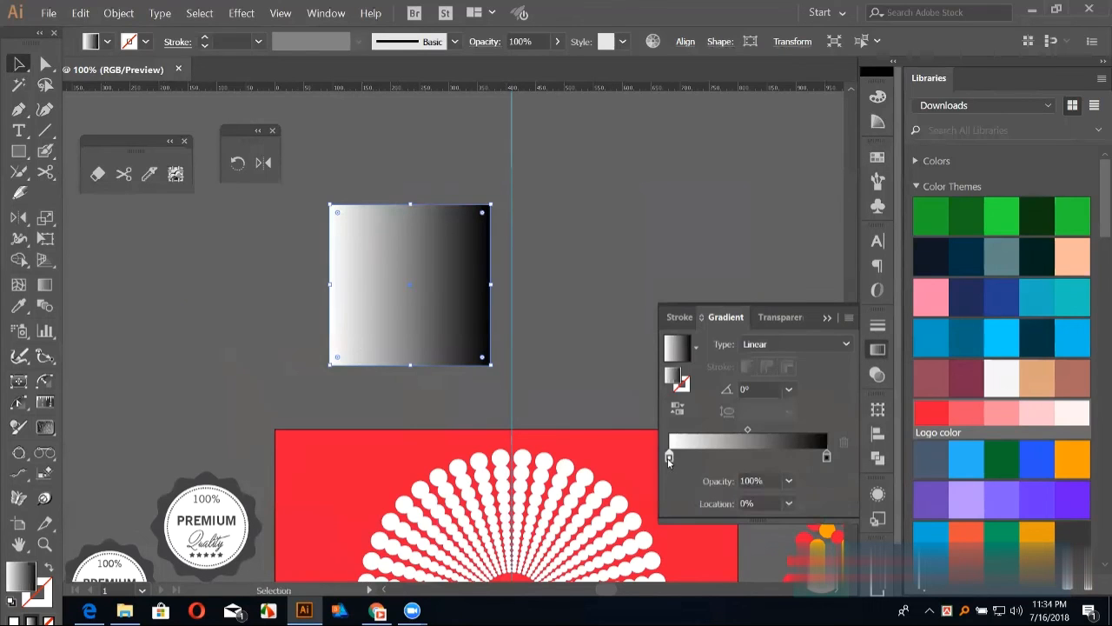
left_click(827, 456)
double_click(669, 458)
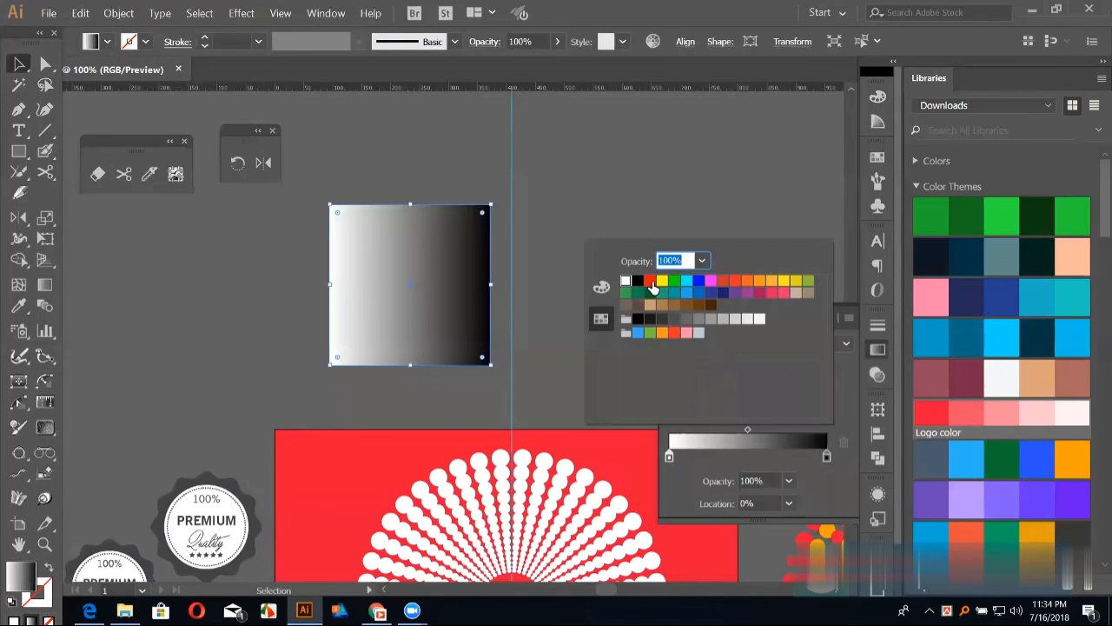
left_click(650, 282)
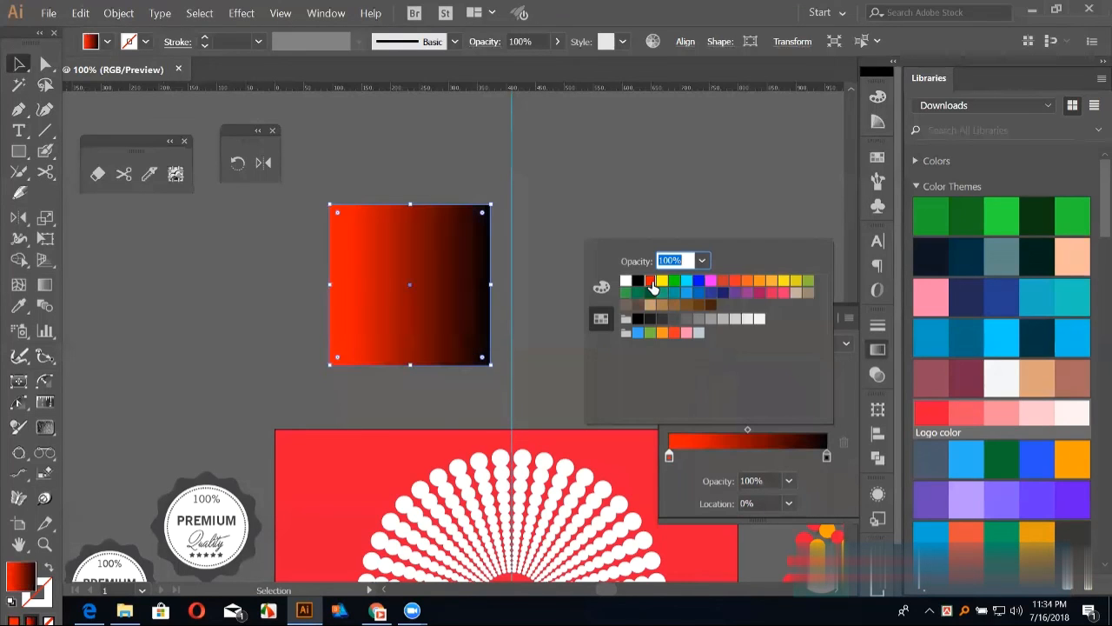
Step: Try yellow, cyan, magenta and orange as the gradient's end colour, settling on a dark yellow
double_click(826, 456)
left_click(662, 280)
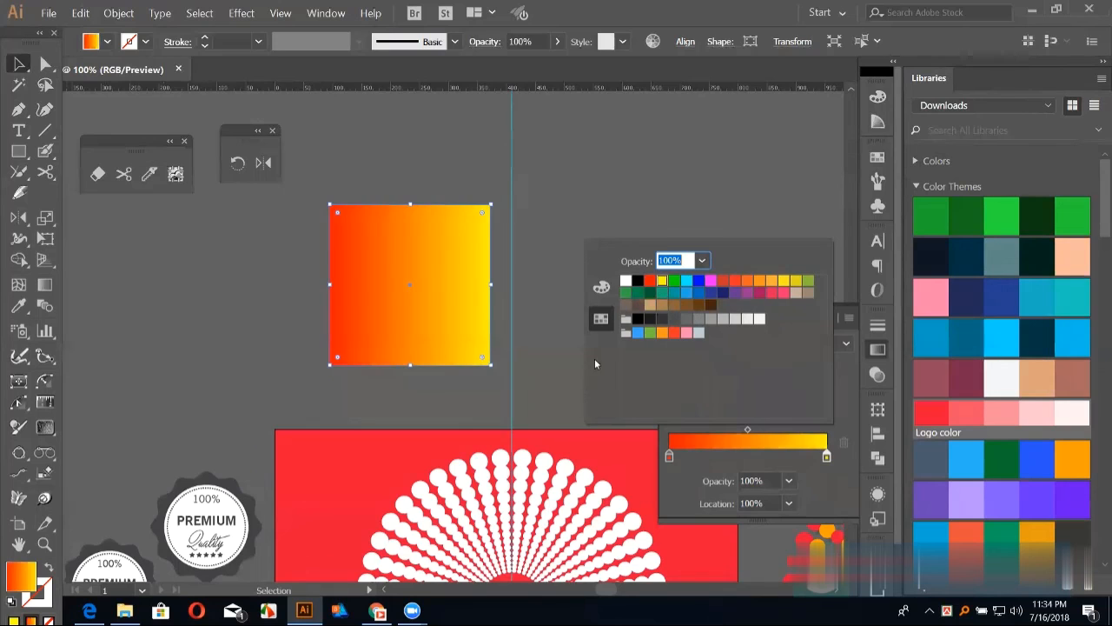
left_click(687, 280)
left_click(711, 281)
left_click(748, 280)
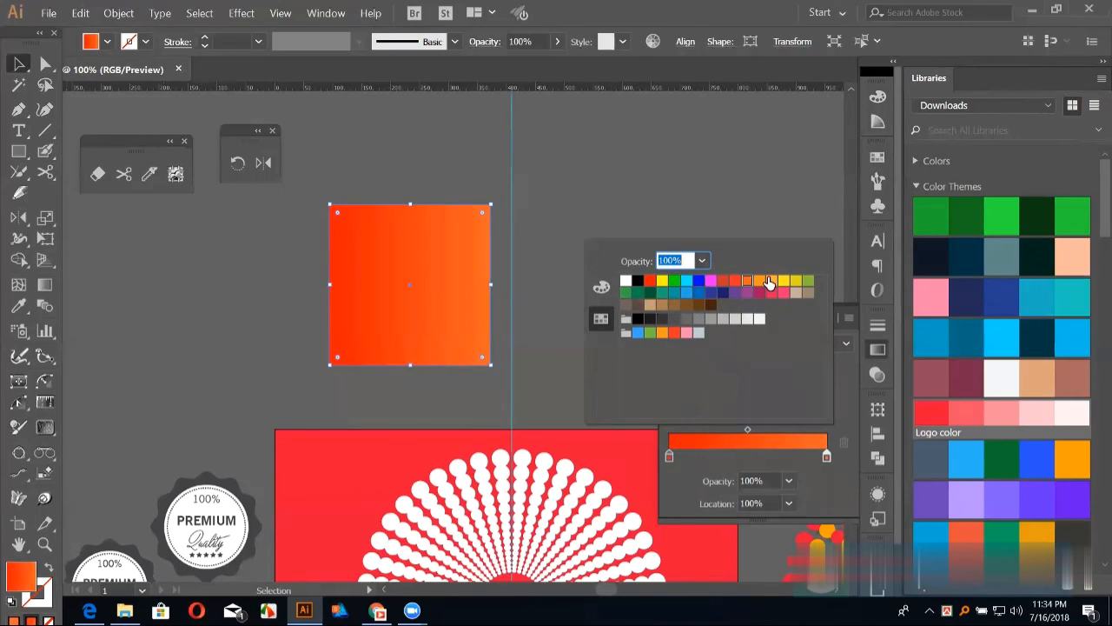
left_click(796, 281)
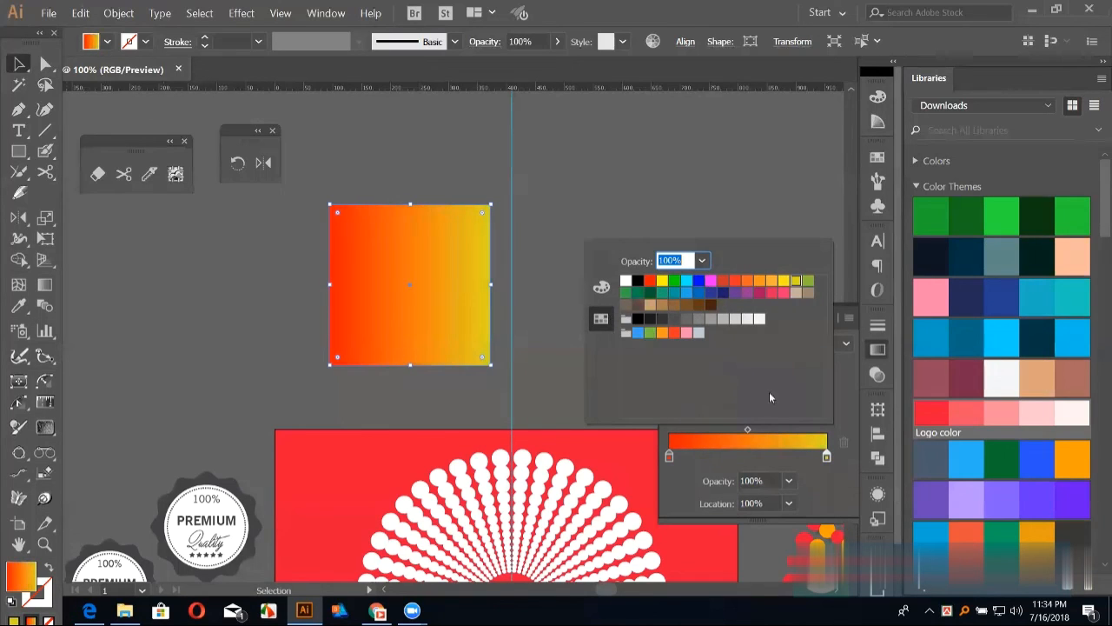
left_click(847, 421)
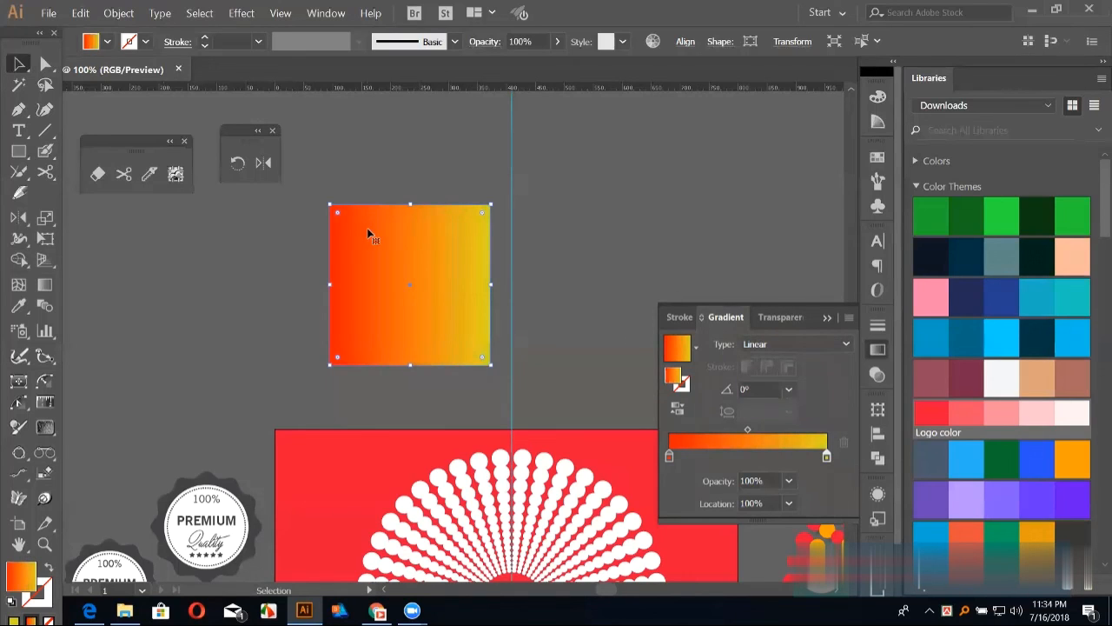
Step: Change the square's gradient type to Radial
left_click(748, 341)
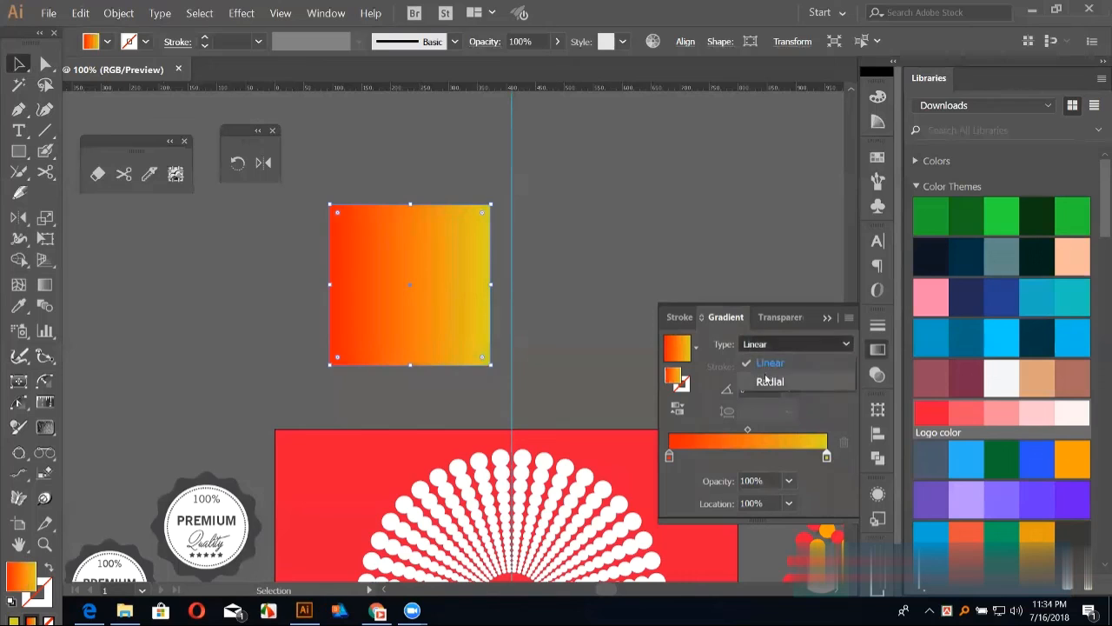
left_click(763, 380)
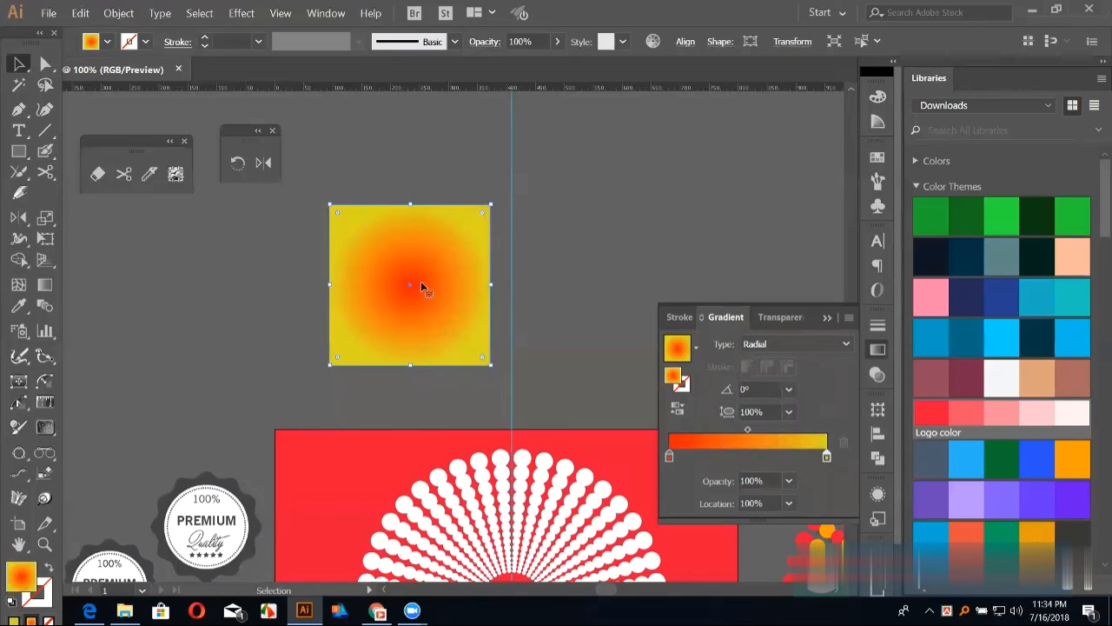
Step: Reverse the square's radial gradient repeatedly, ending with yellow at the centre and red at the edges
left_click(677, 416)
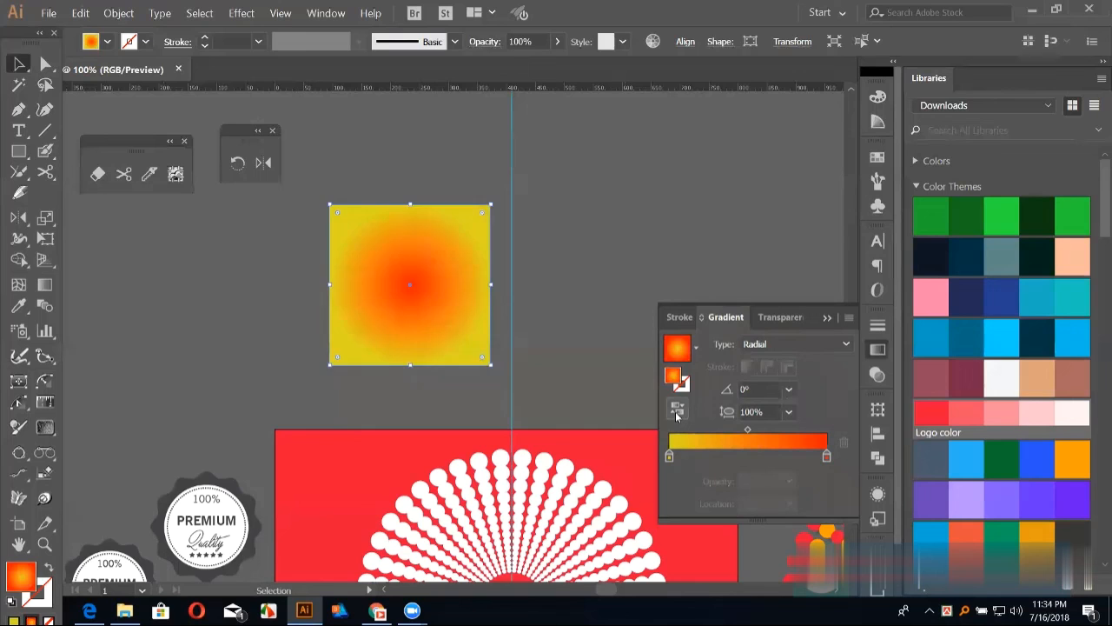
left_click(677, 416)
left_click(677, 417)
left_click(677, 416)
left_click(677, 416)
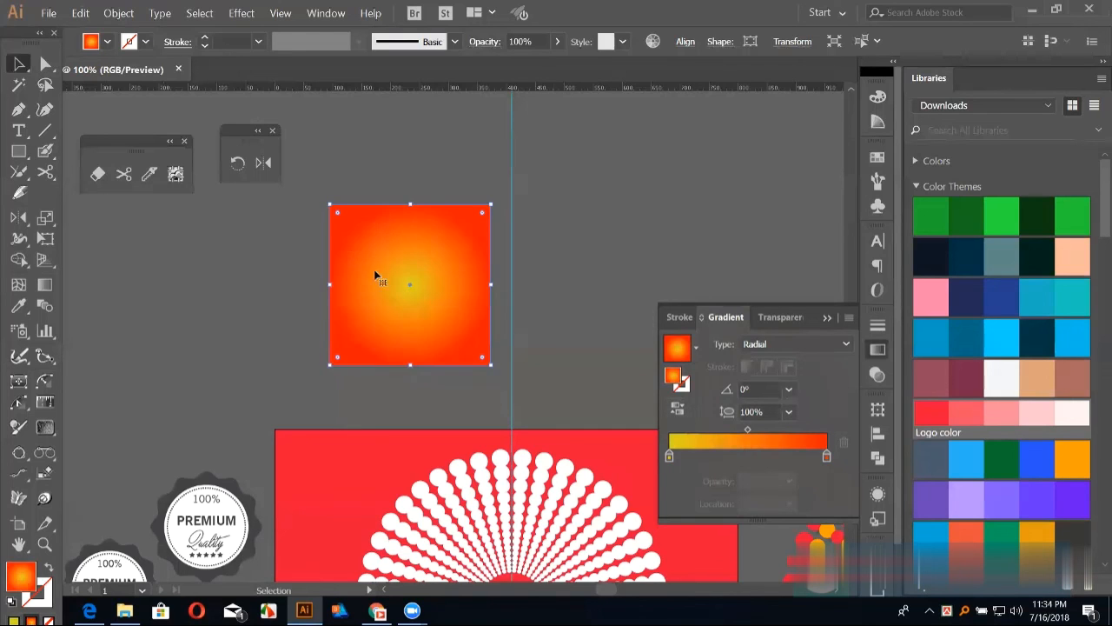
Step: Resize the radial gradient on the square with the Gradient tool, try a flattened ellipse and undo it, then end the radius near the square's edge
left_click(43, 285)
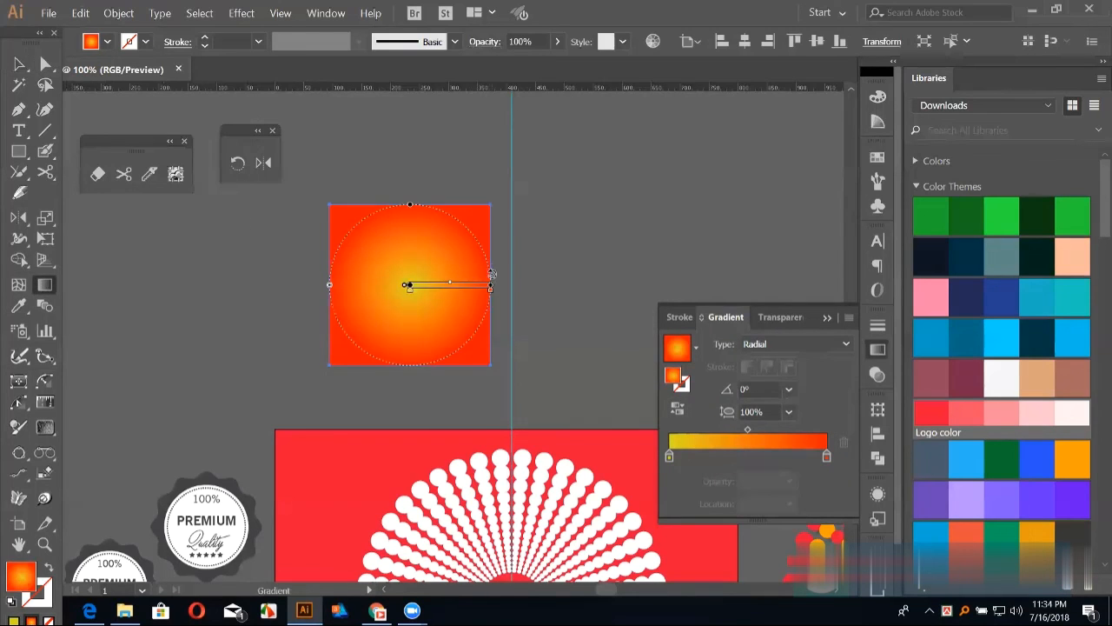
mouse_move(492, 287)
left_mouse_down()
mouse_move(558, 287)
mouse_move(472, 290)
left_mouse_up()
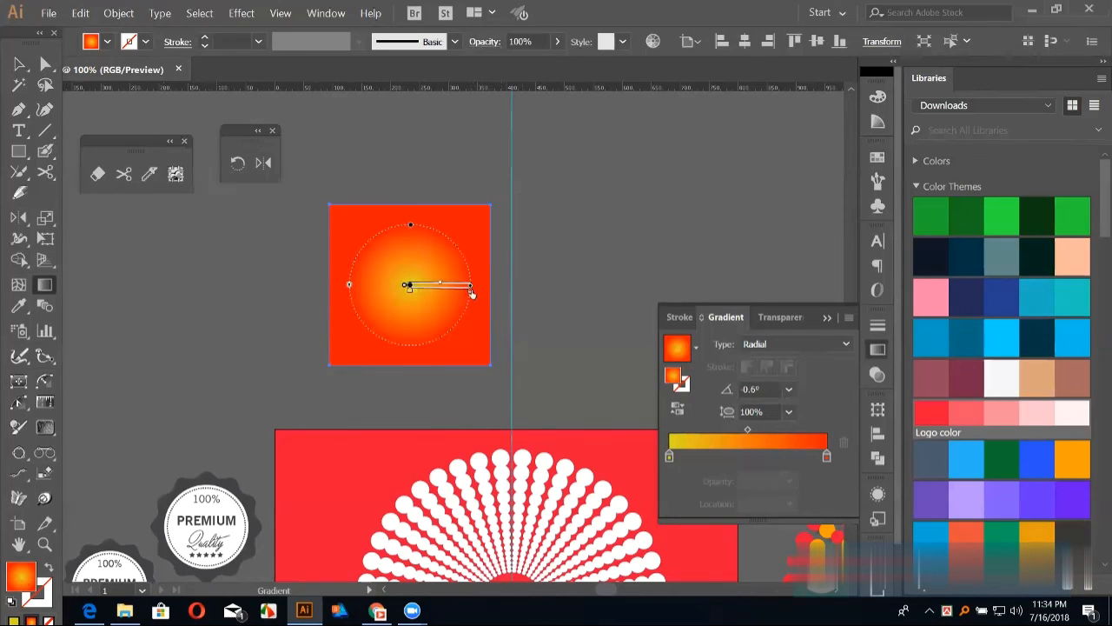
left_click_drag(472, 292, 516, 286)
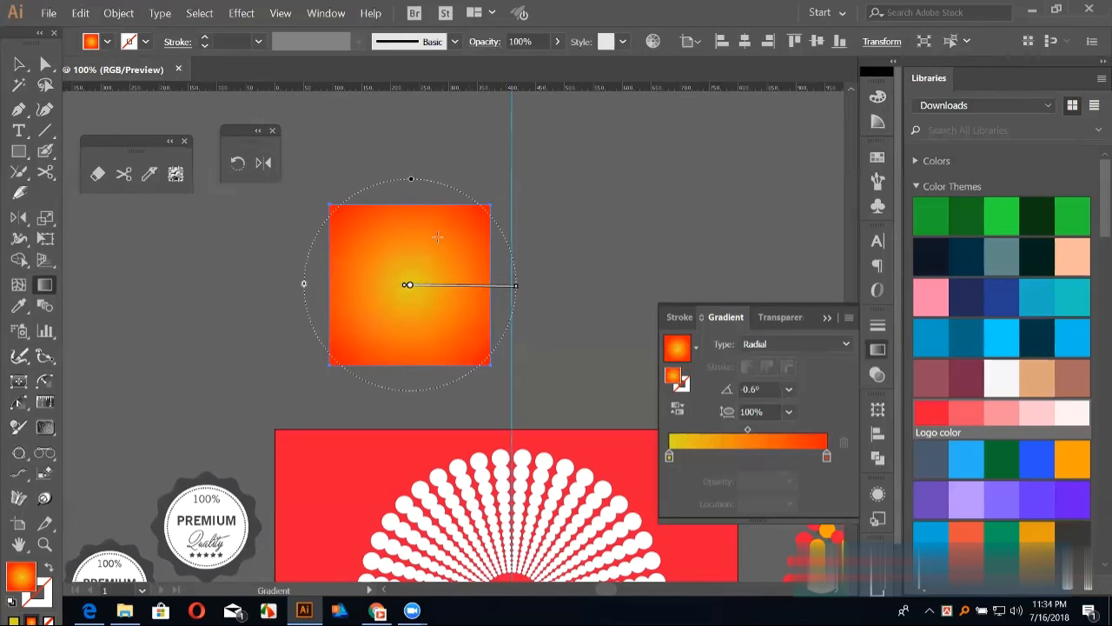
left_click_drag(414, 182, 415, 250)
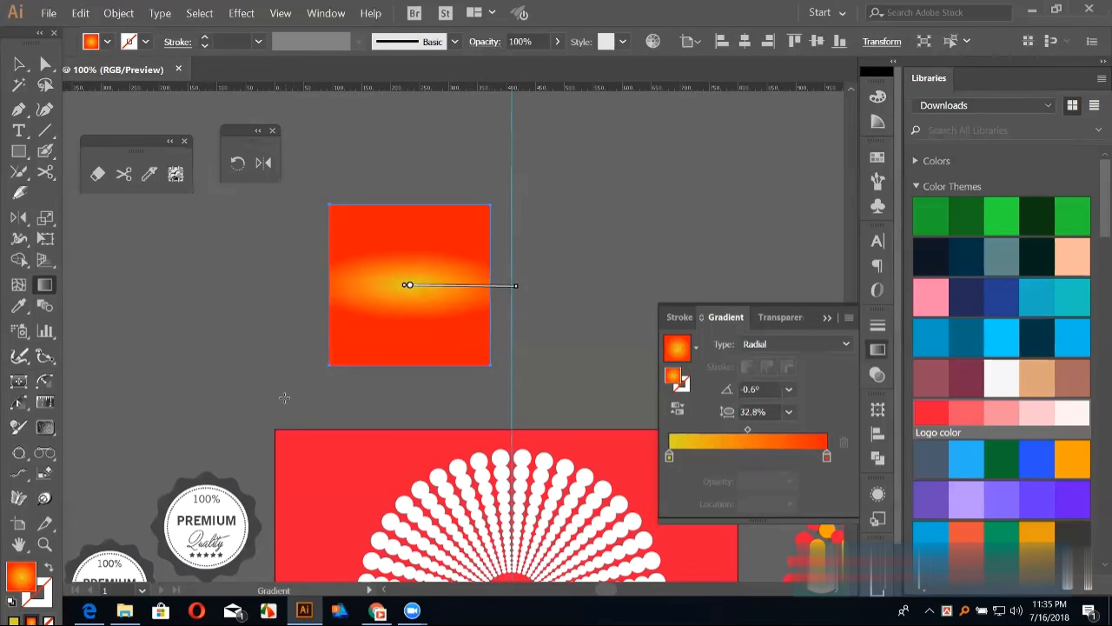
key("ctrl+z")
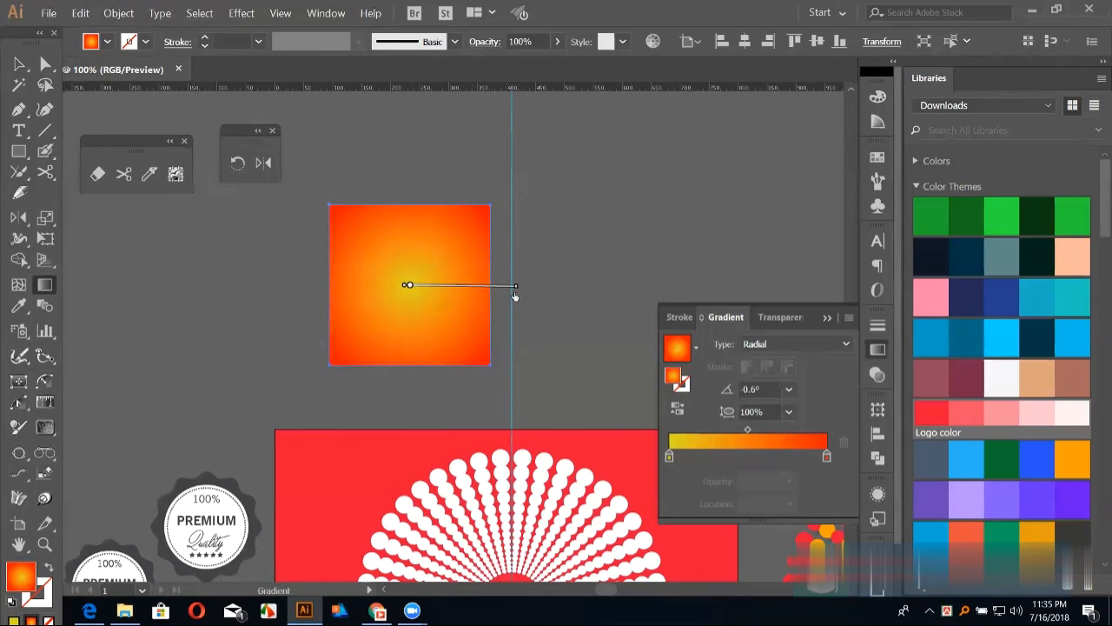
left_click_drag(516, 286, 488, 284)
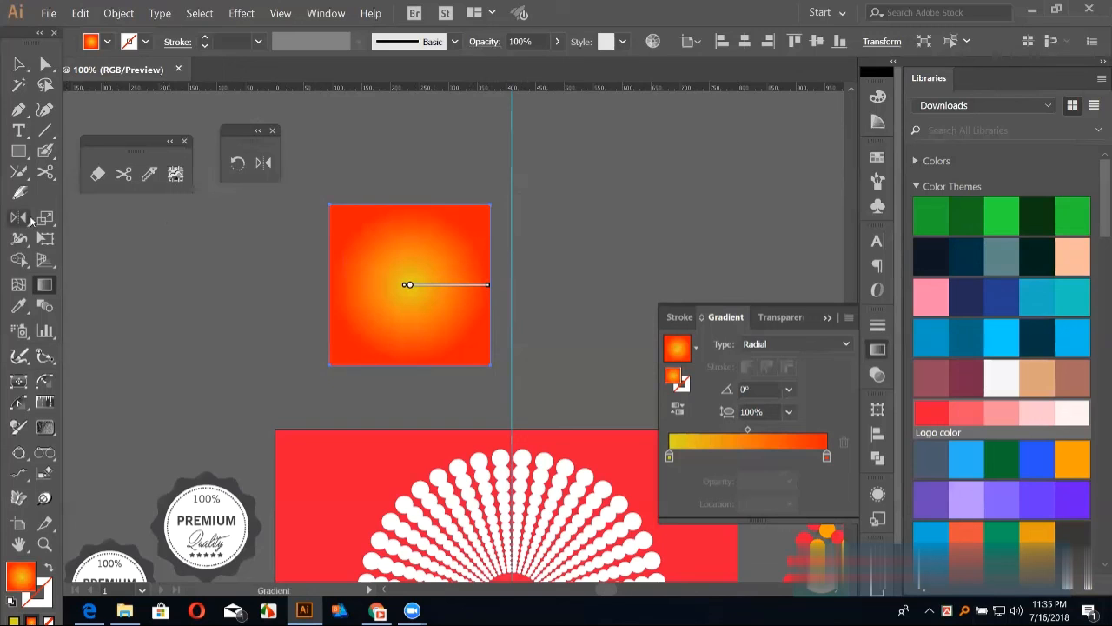
Step: Delete the gradient square and fit the artboard in the window
left_click(19, 66)
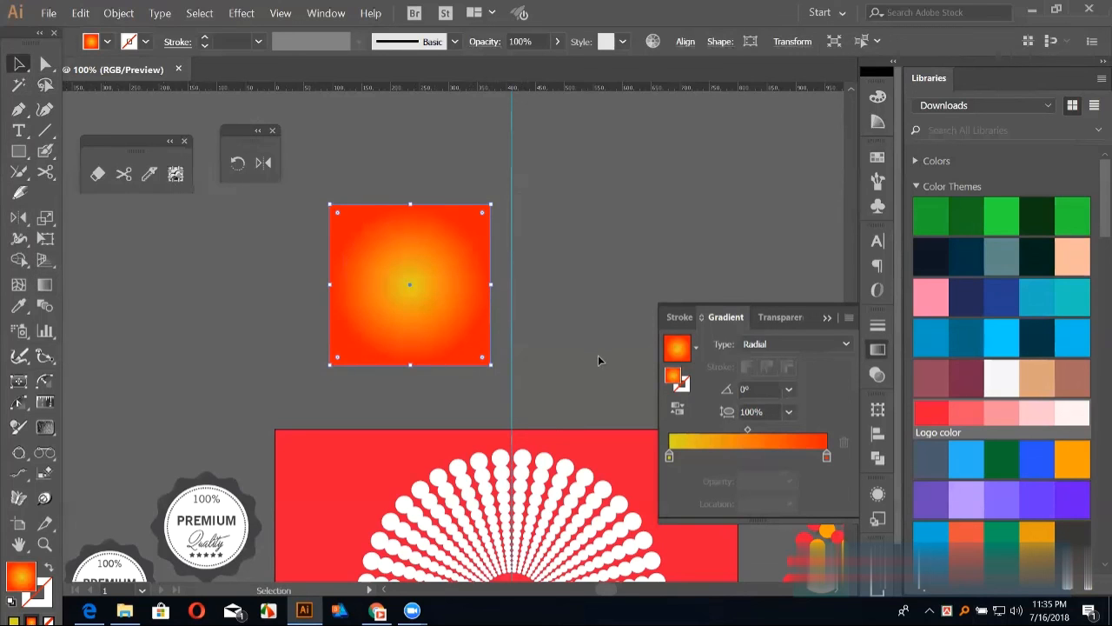
key("Delete")
key("ctrl+0")
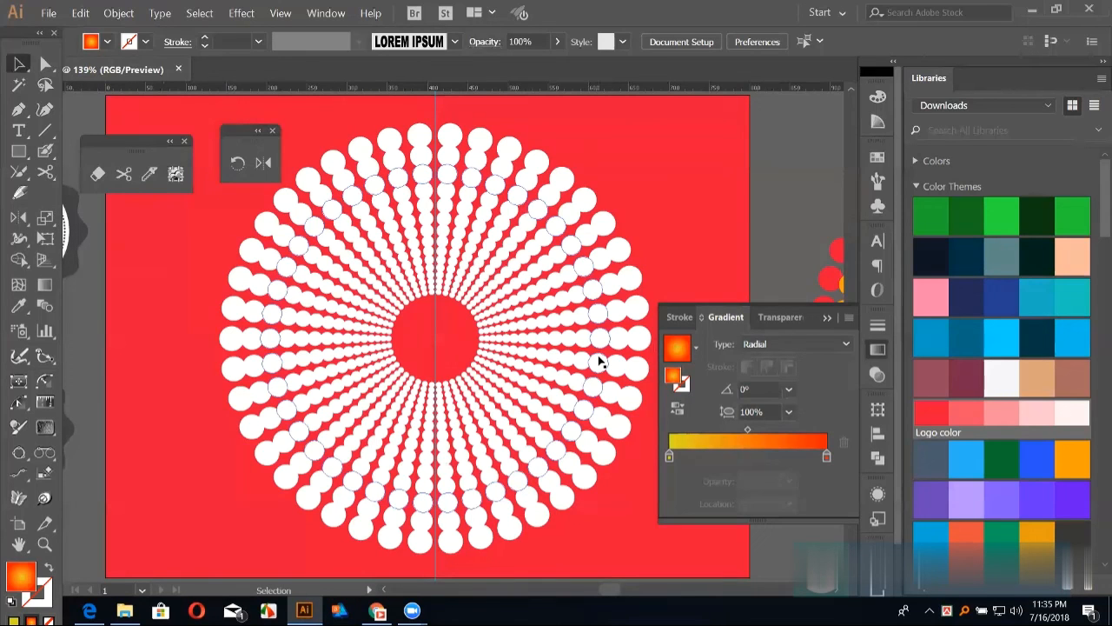
Step: Deselect the artwork, collapse the Gradient panel and move the floating eraser and scissors toolbar slightly up toward the canvas corner
left_click(793, 217)
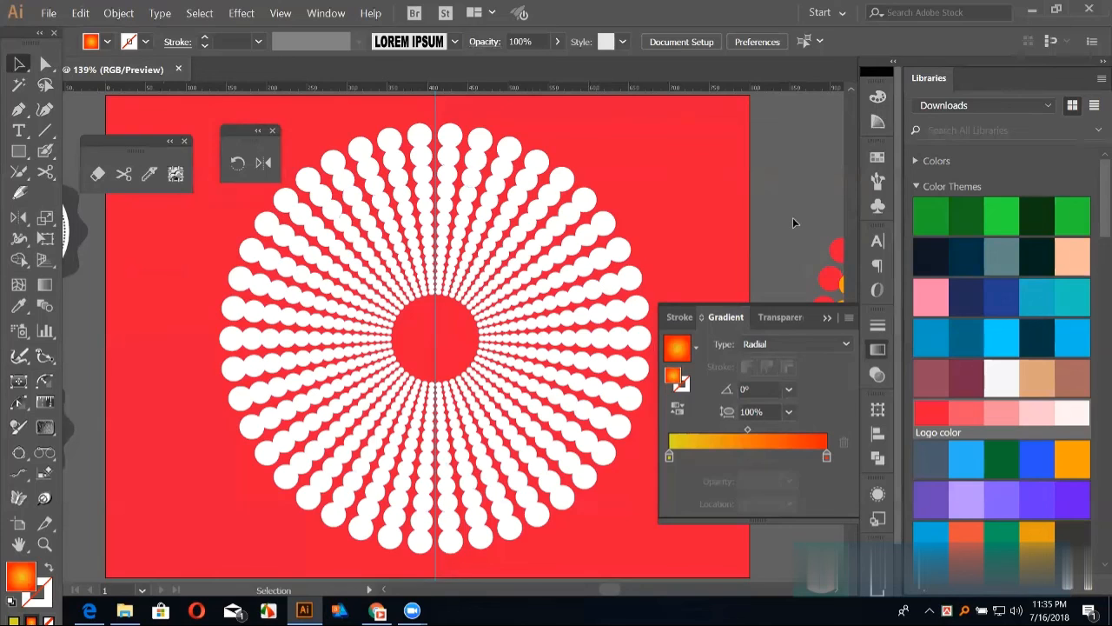
left_click(829, 318)
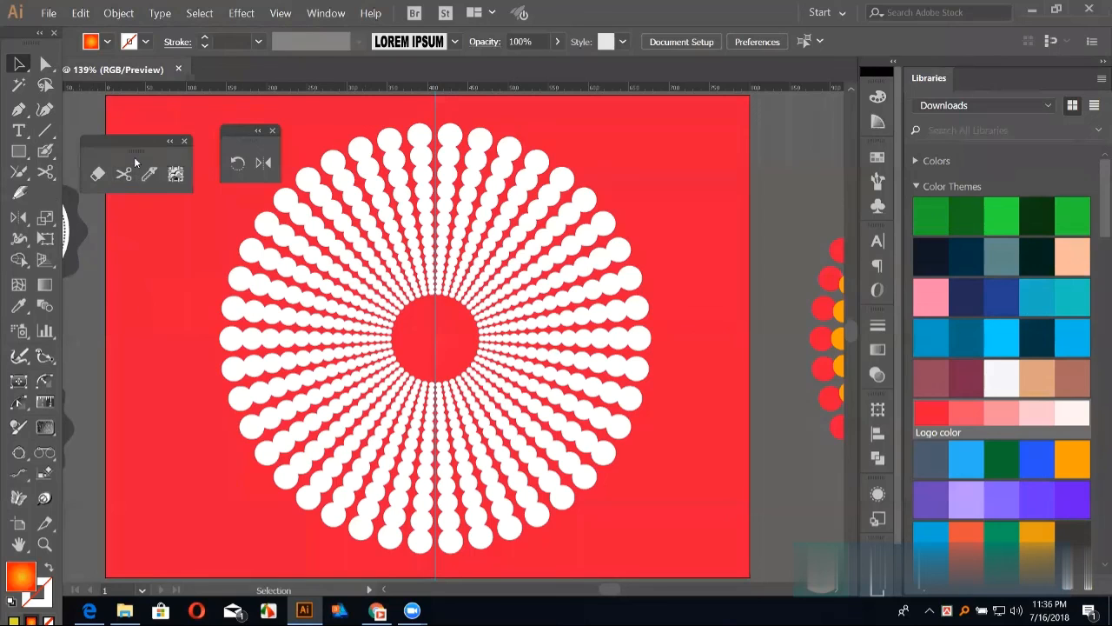
left_click_drag(132, 153, 119, 136)
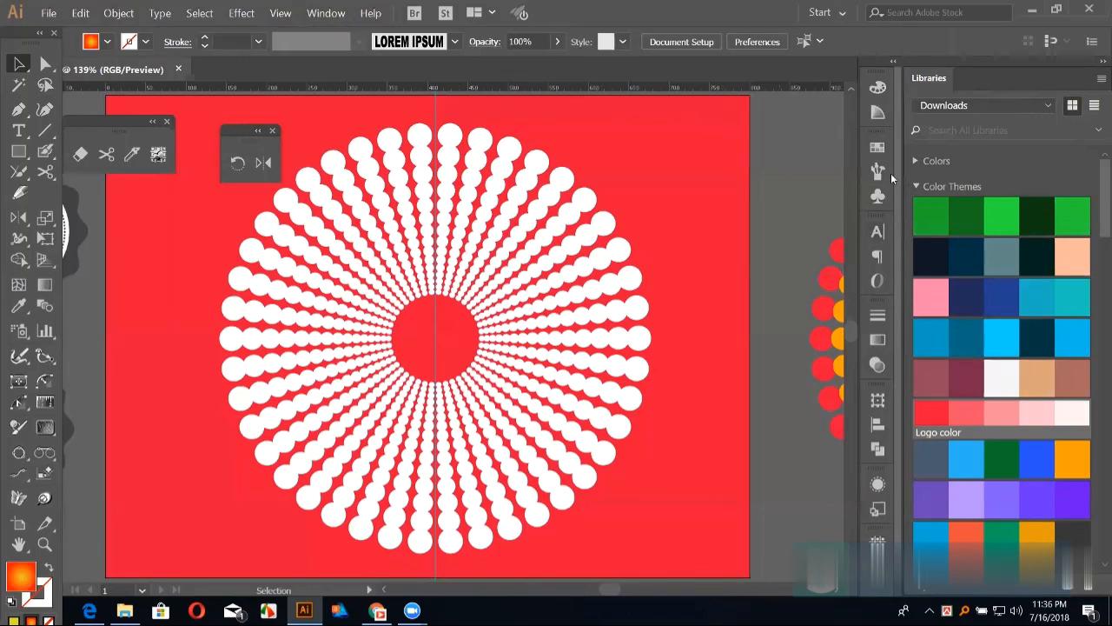
Step: Show the Stroke panel
left_click(337, 16)
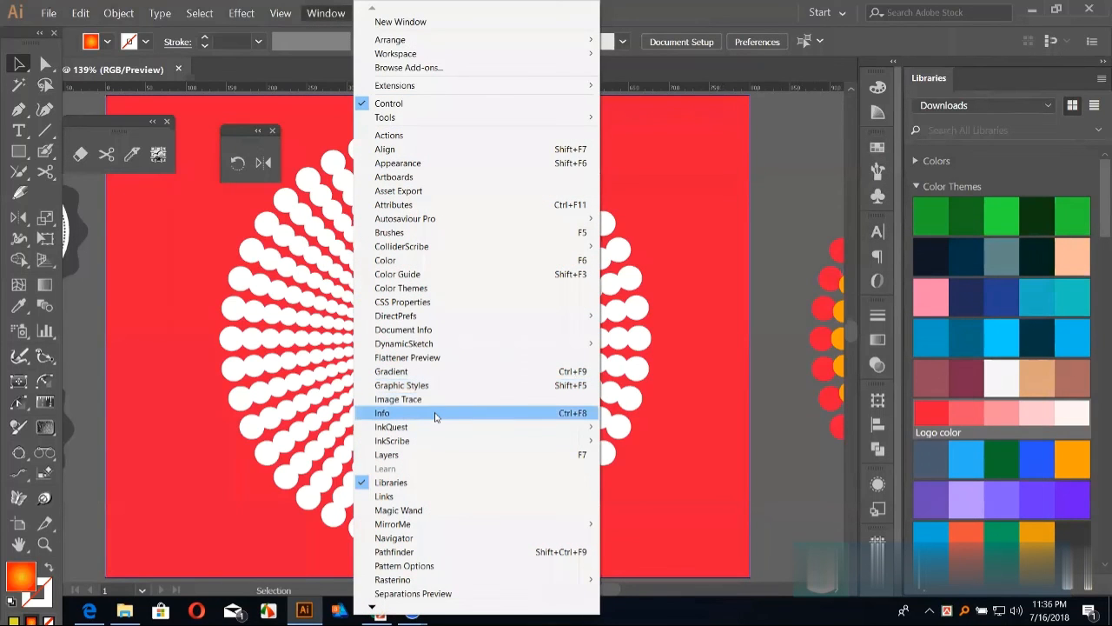
mouse_move(381, 605)
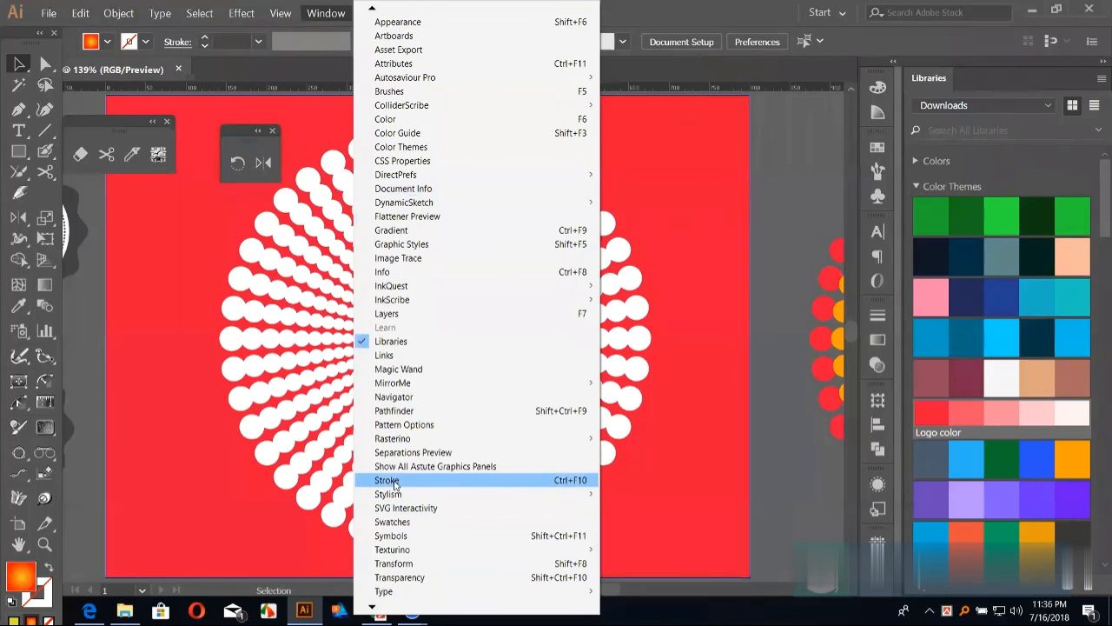
left_click(393, 482)
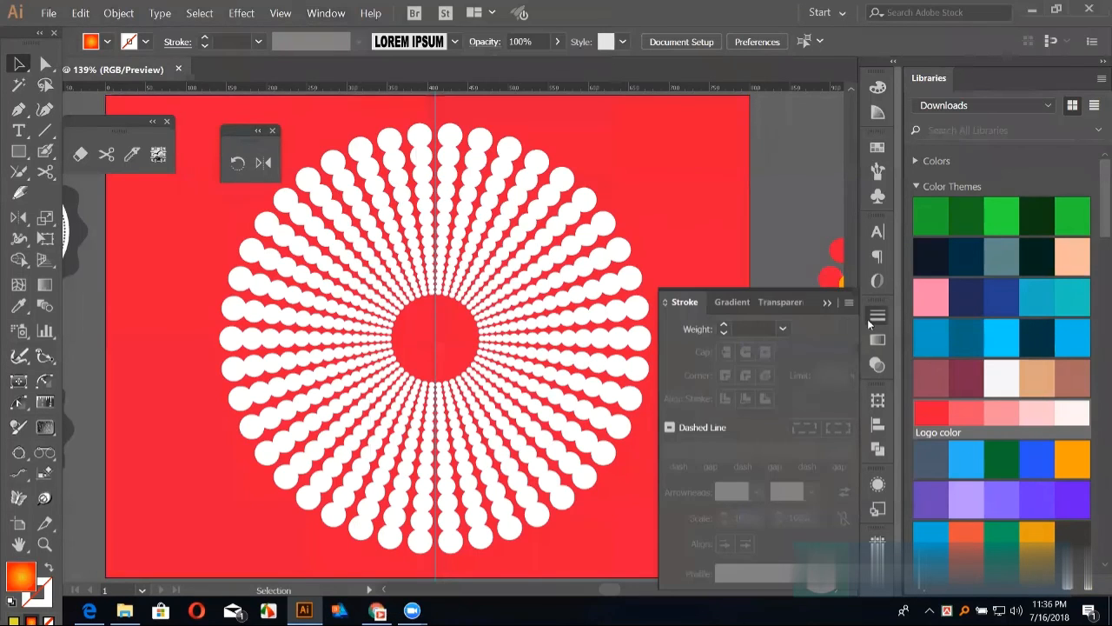
Step: Open the Links panel, reposition it over the artwork and close it again
left_click(332, 15)
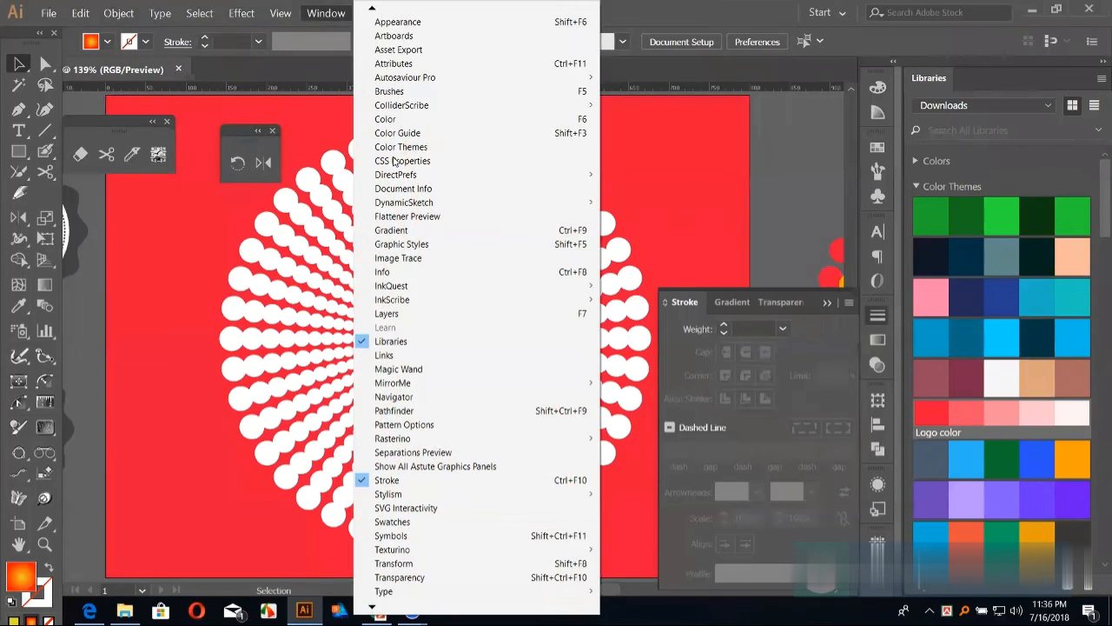
left_click(393, 358)
mouse_move(420, 334)
left_mouse_down()
mouse_move(623, 342)
mouse_move(851, 303)
mouse_move(871, 288)
left_mouse_up()
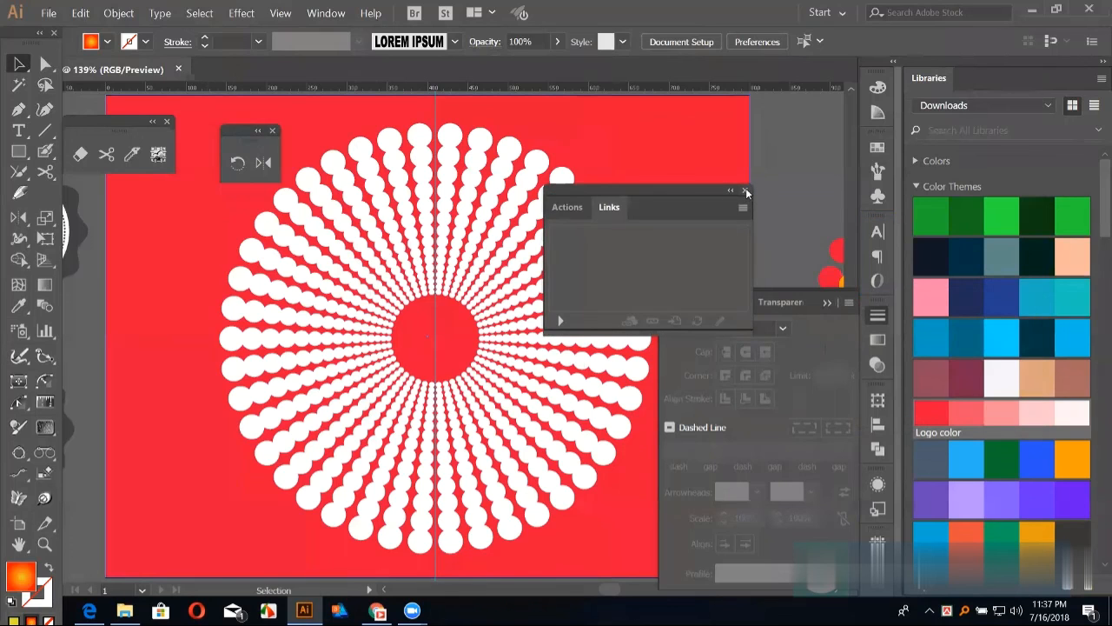
left_click(746, 190)
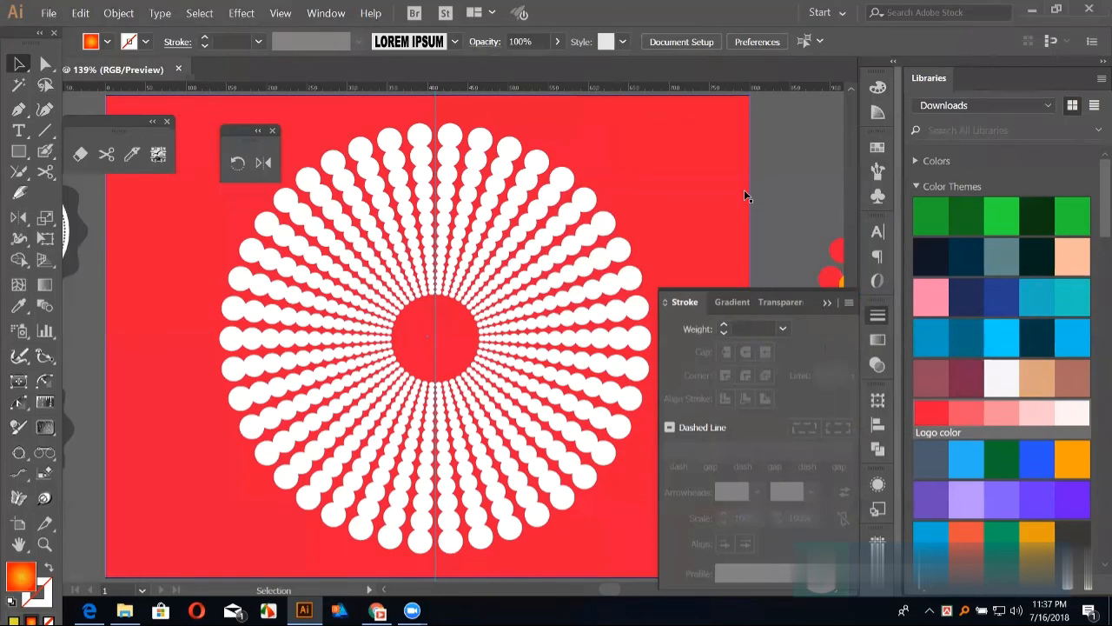
Step: Look through the list of available workspaces without switching
left_click(326, 14)
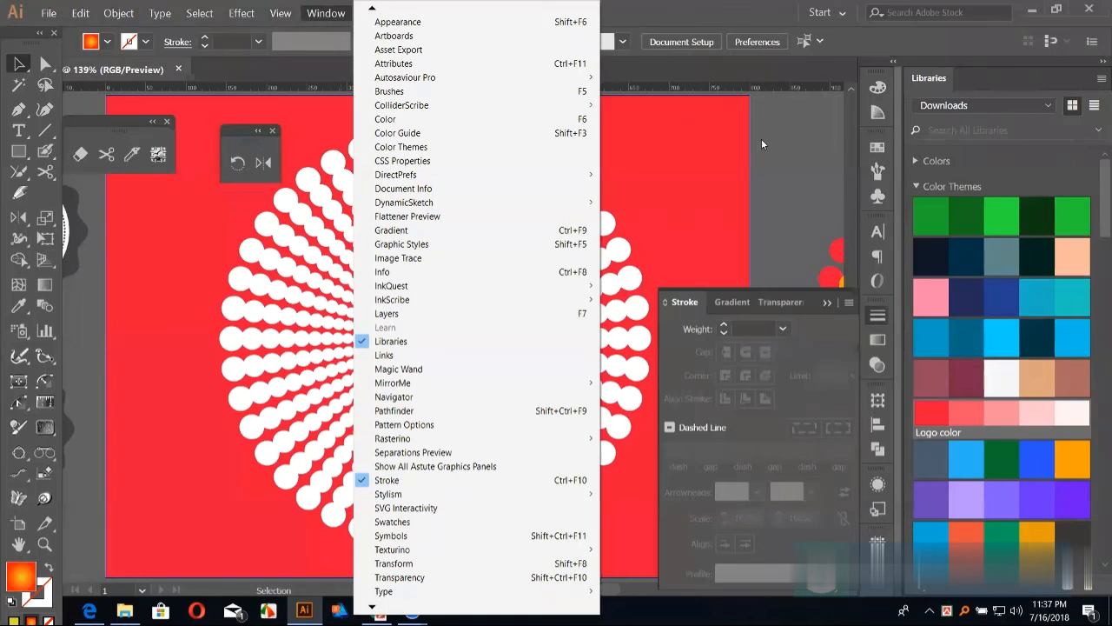
left_click(335, 16)
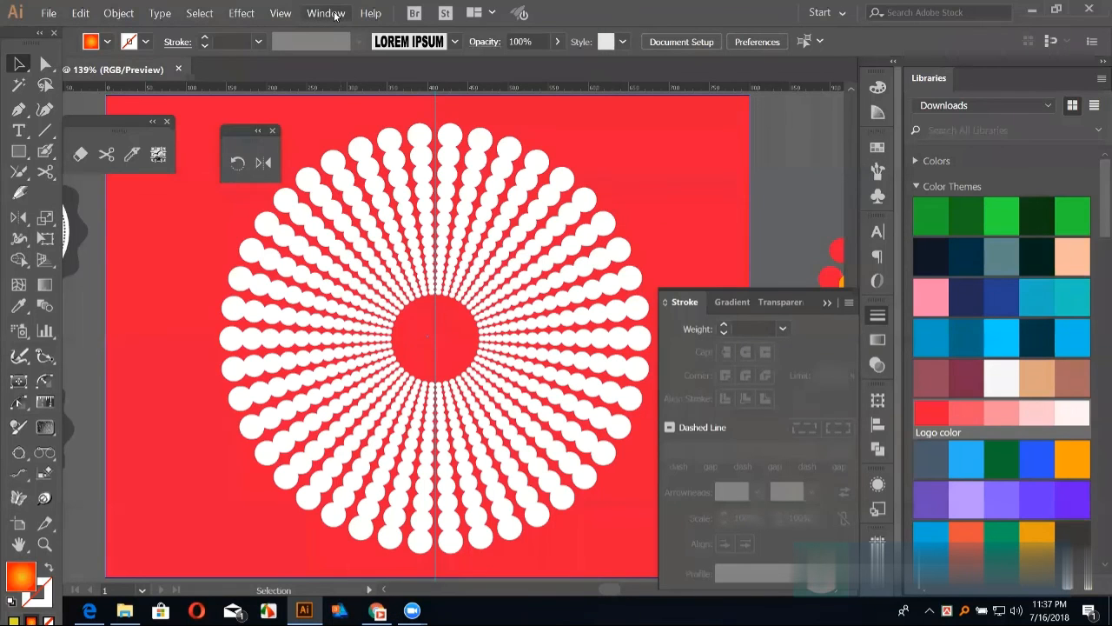
left_click(326, 13)
mouse_move(374, 9)
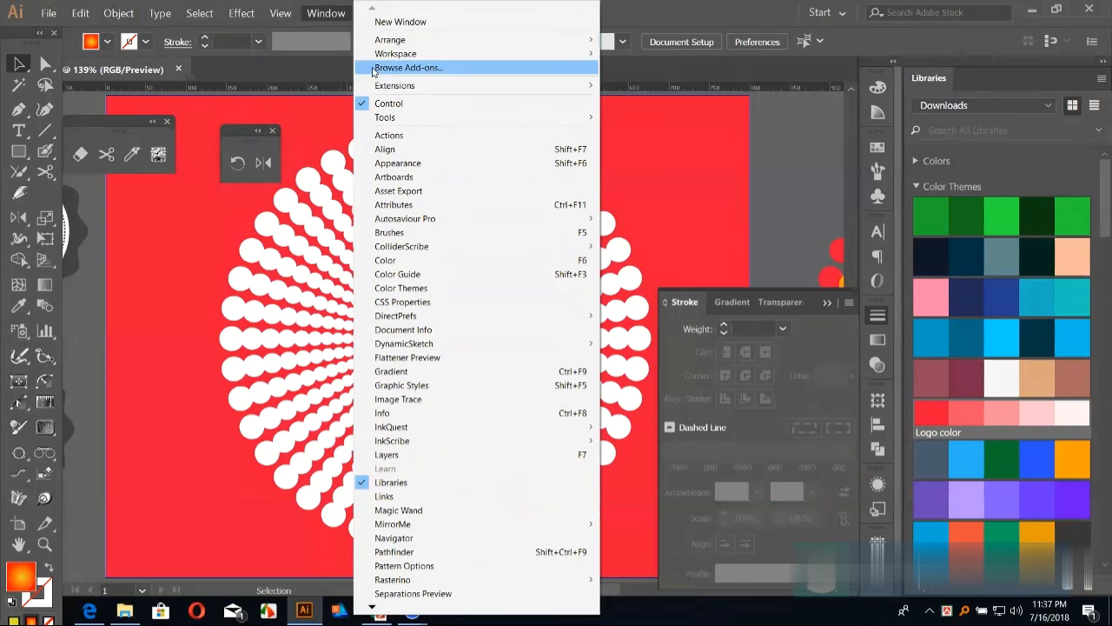
mouse_move(393, 56)
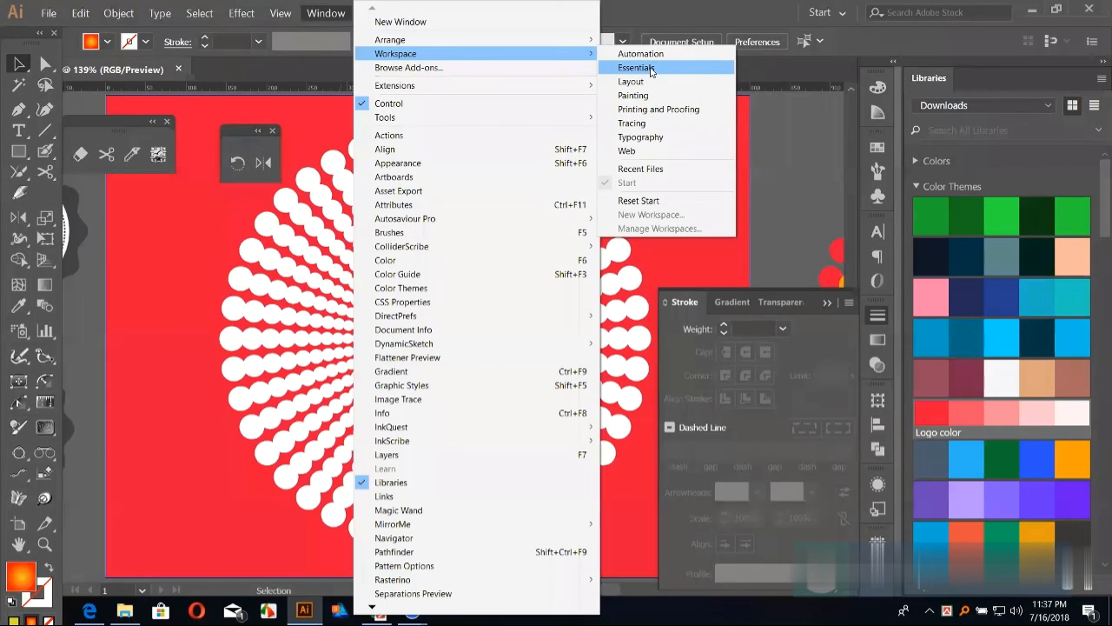
left_click(651, 13)
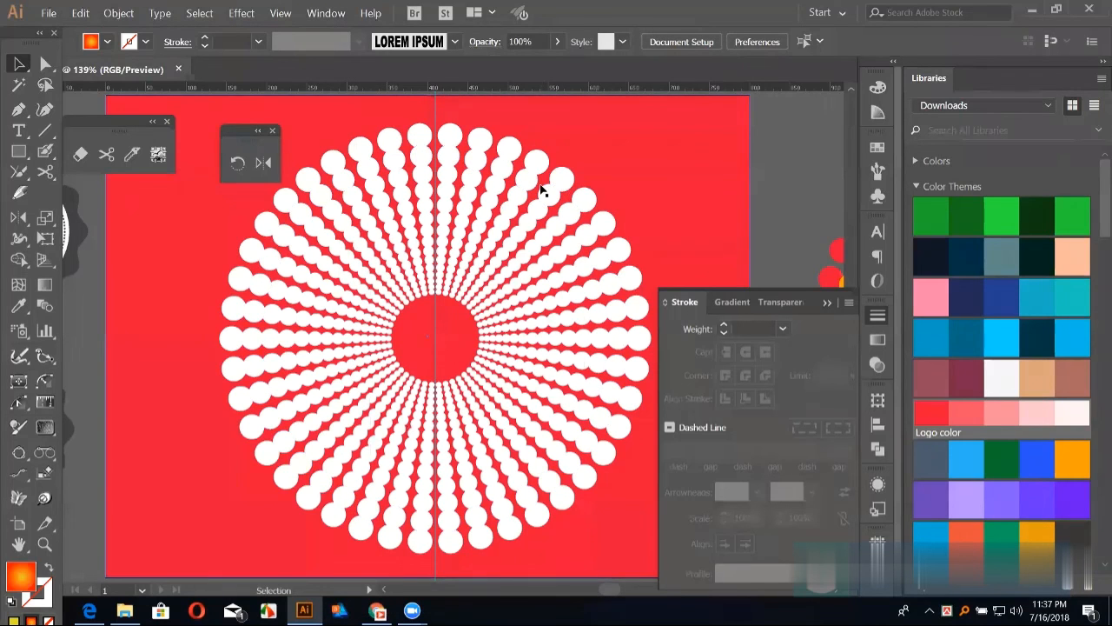
Step: Collapse the Stroke panel and review the white dot pattern, the red and orange dot pattern and the Premium Quality badges at reduced zoom
key("ctrl+minus")
key("ctrl+minus")
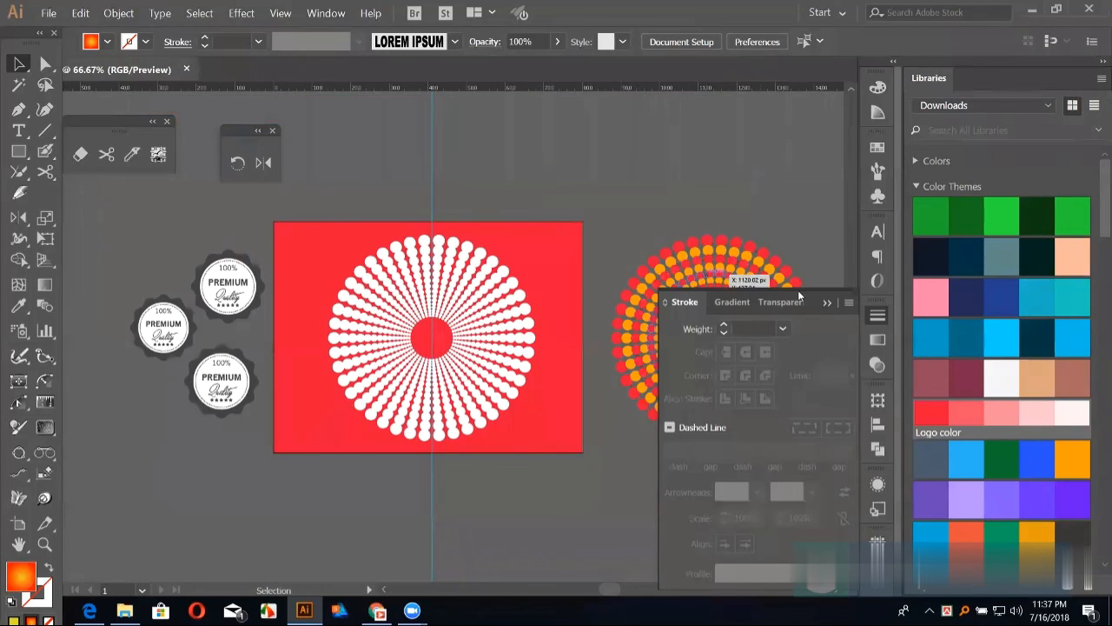
left_click(827, 303)
left_click_drag(418, 233, 499, 212)
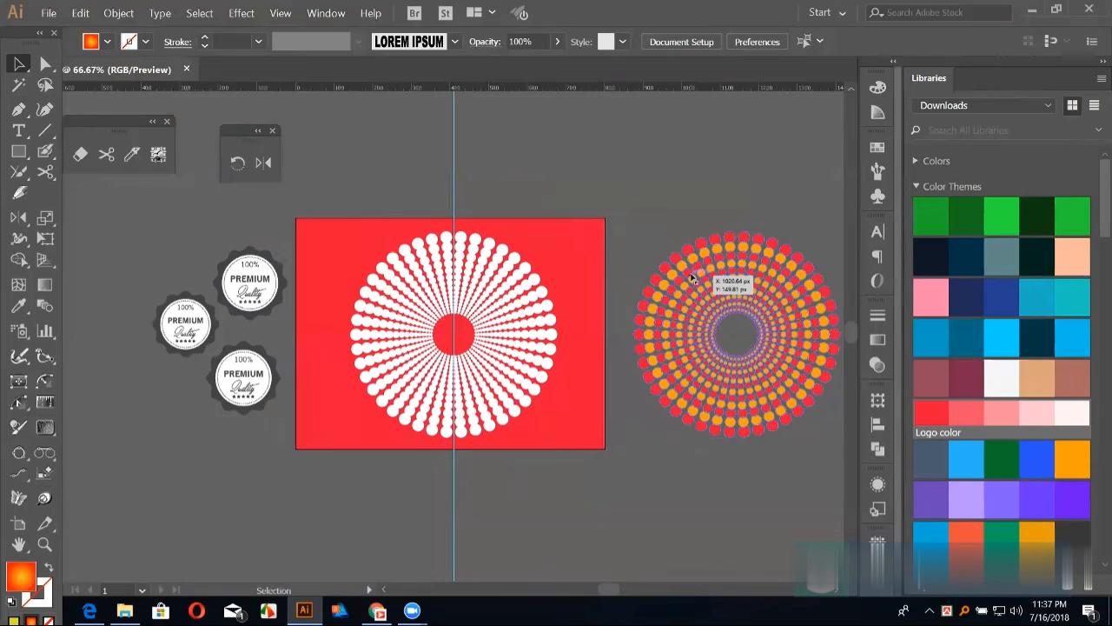
left_click(695, 278)
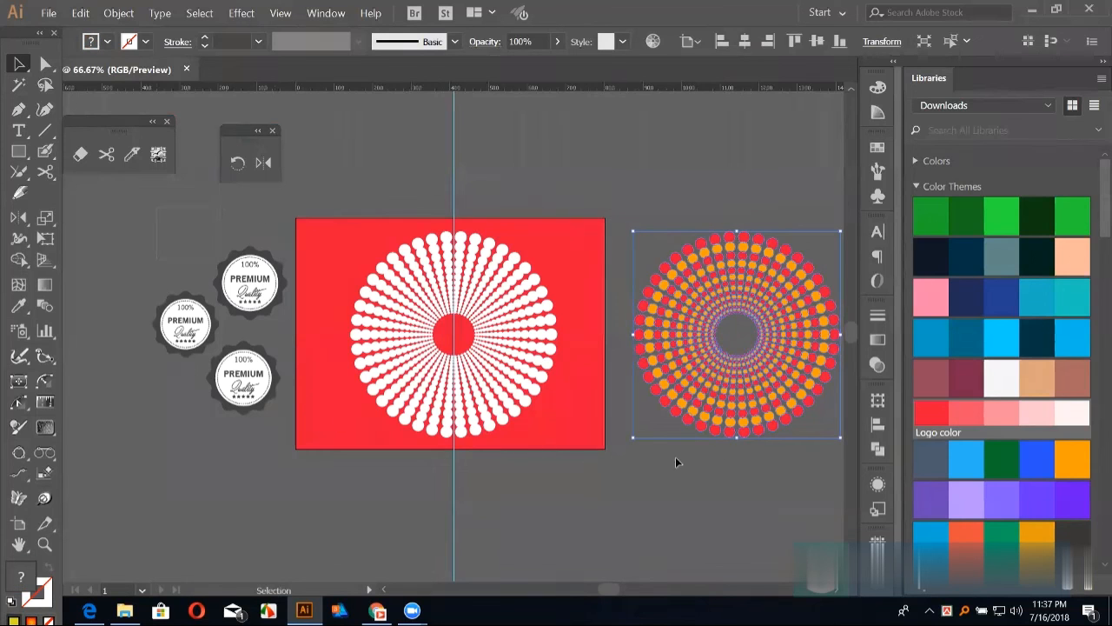
key("ctrl+a")
left_click(616, 200)
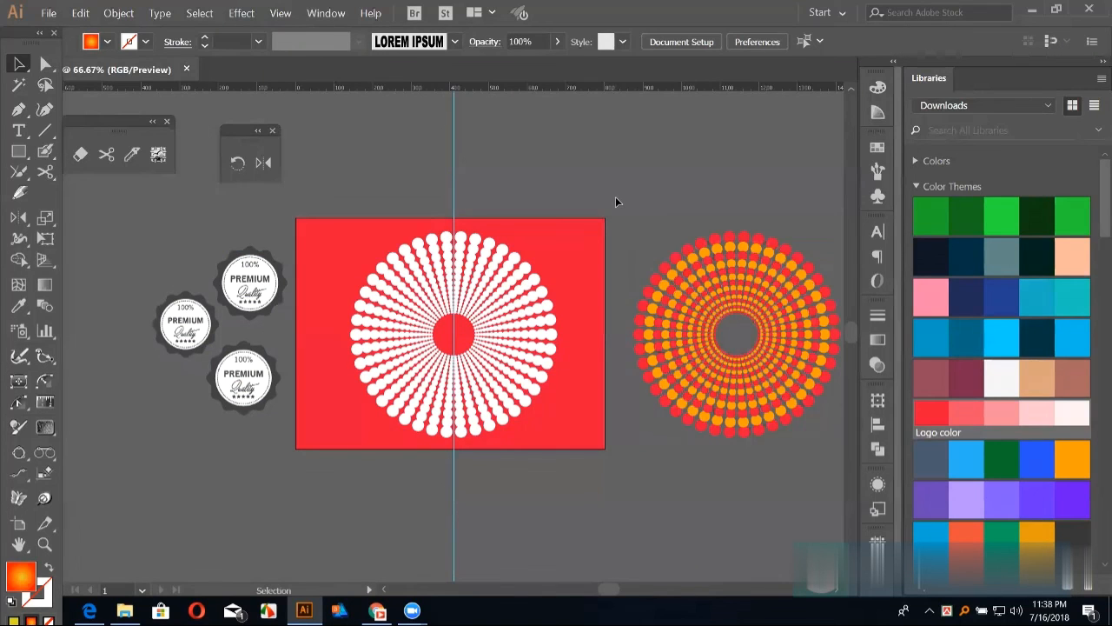
left_click_drag(262, 336, 356, 337)
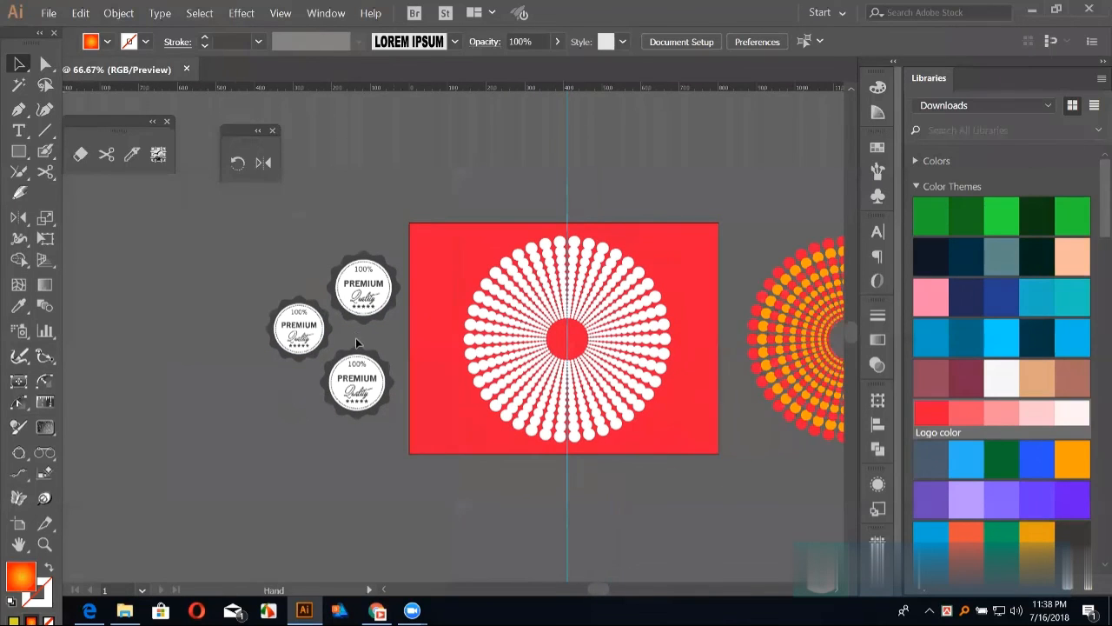